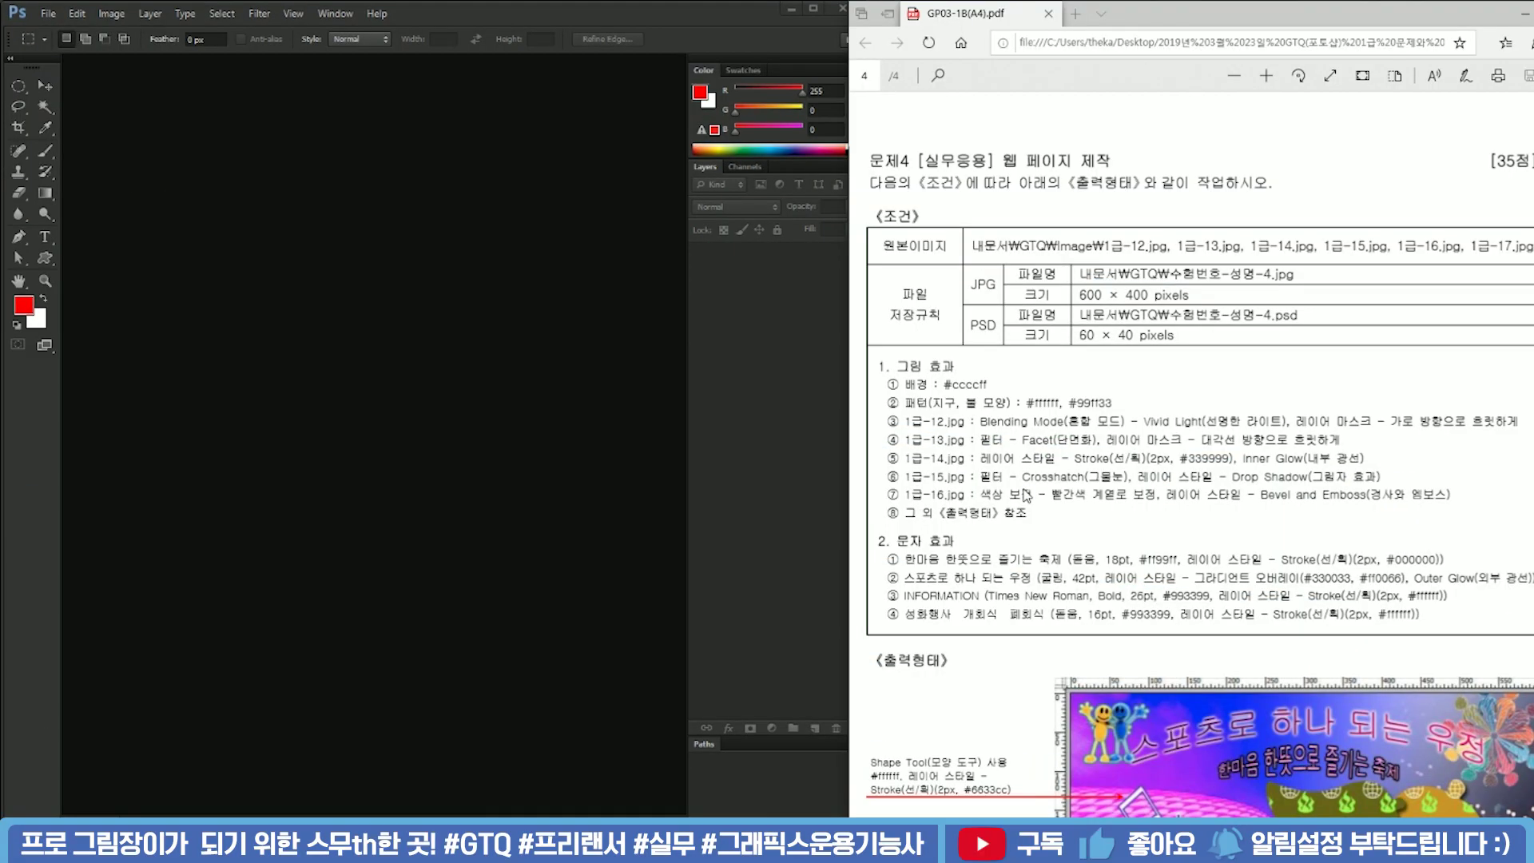
Create a new 600 × 400 pixel document at 72 pixels/inch, RGB Color, 8 bit, with white background contents
drag(1077, 297, 1183, 306)
click(1211, 292)
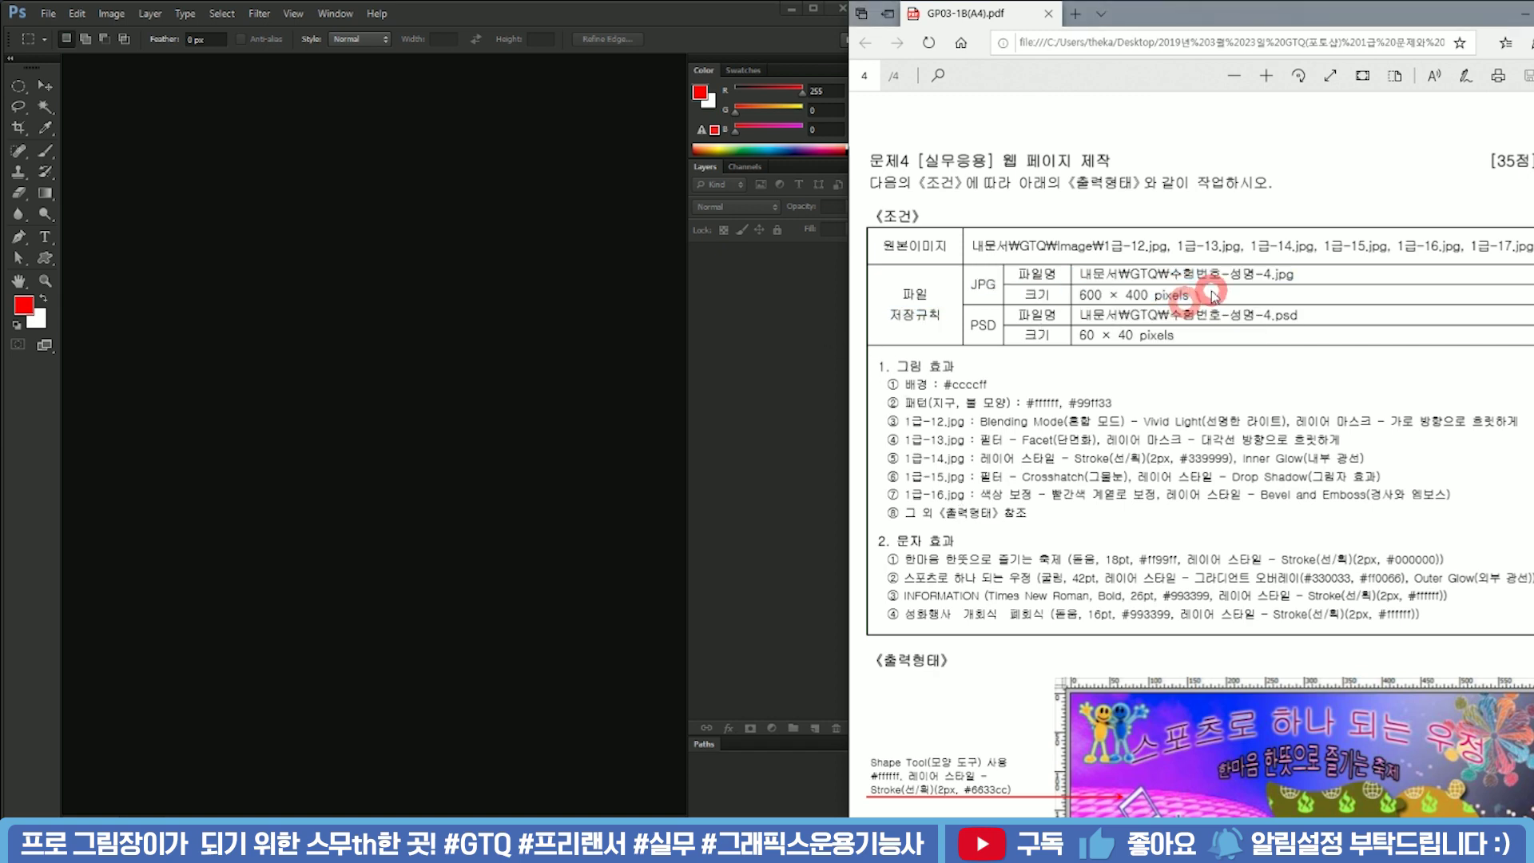
click(473, 236)
click(48, 13)
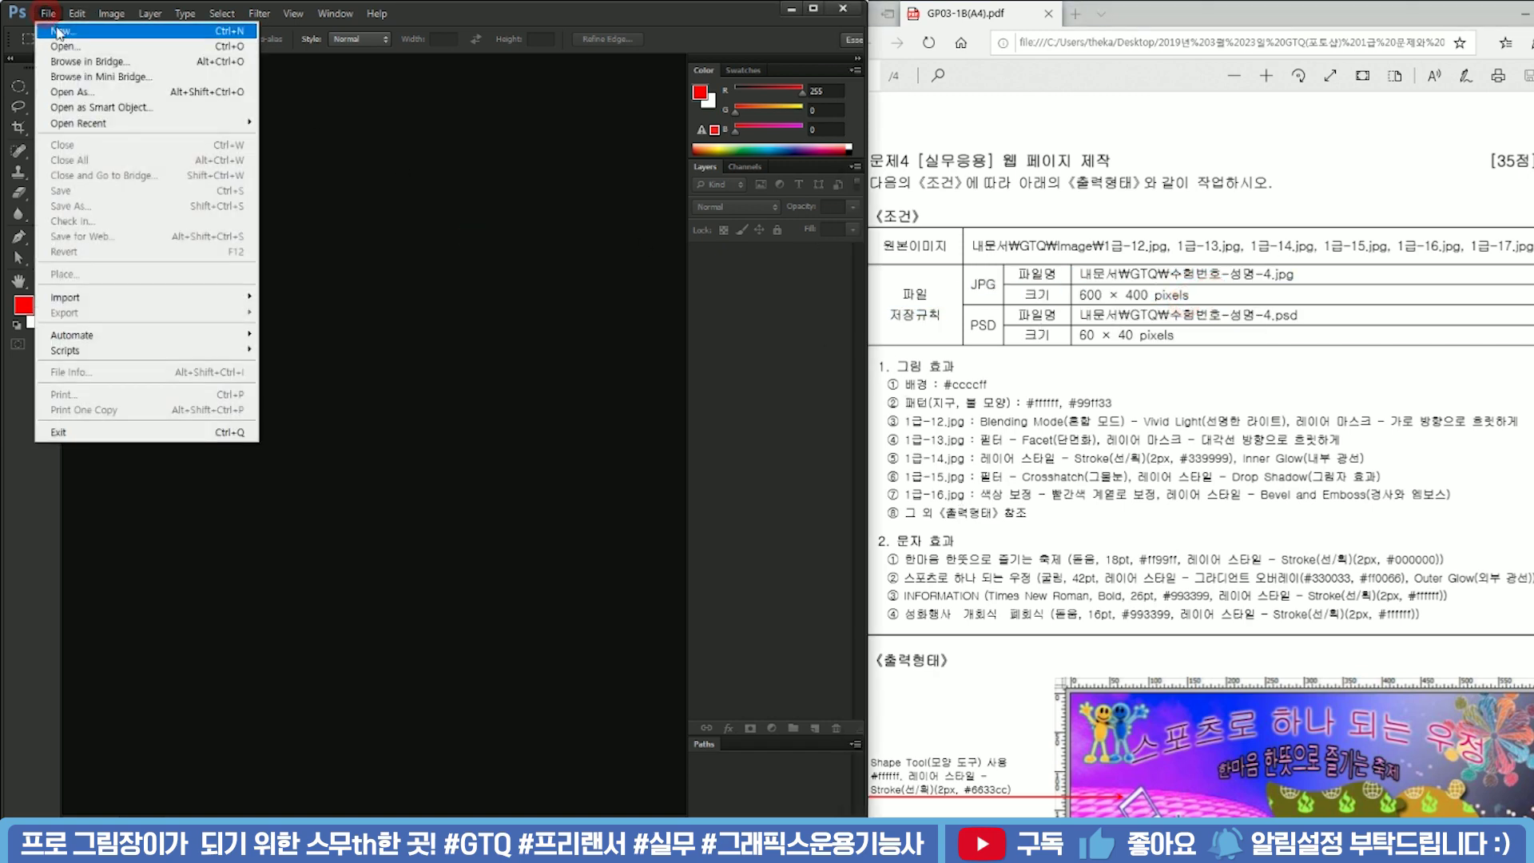
click(51, 24)
click(543, 329)
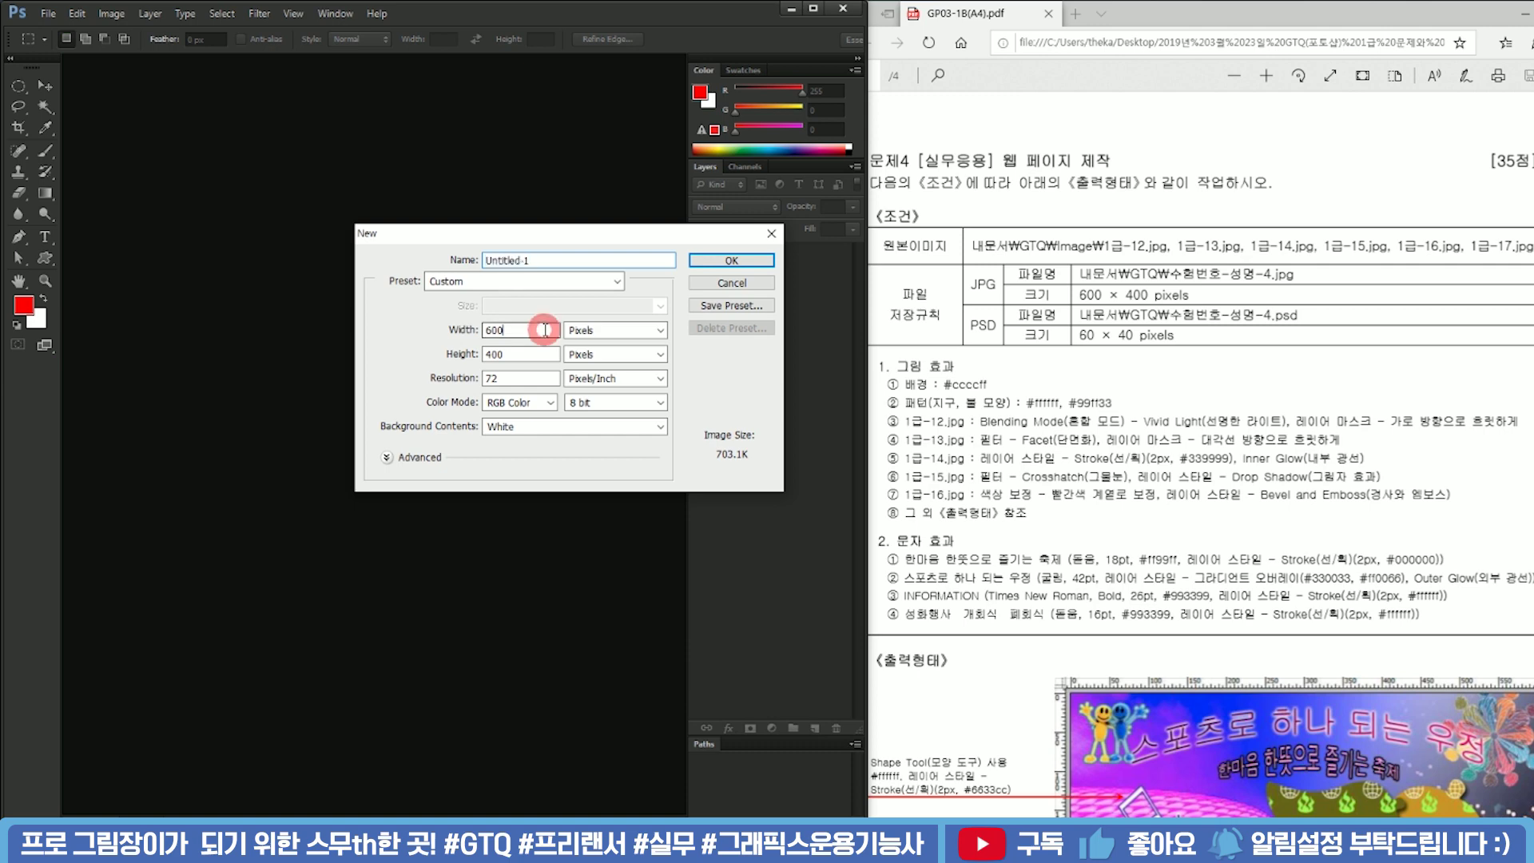
click(533, 359)
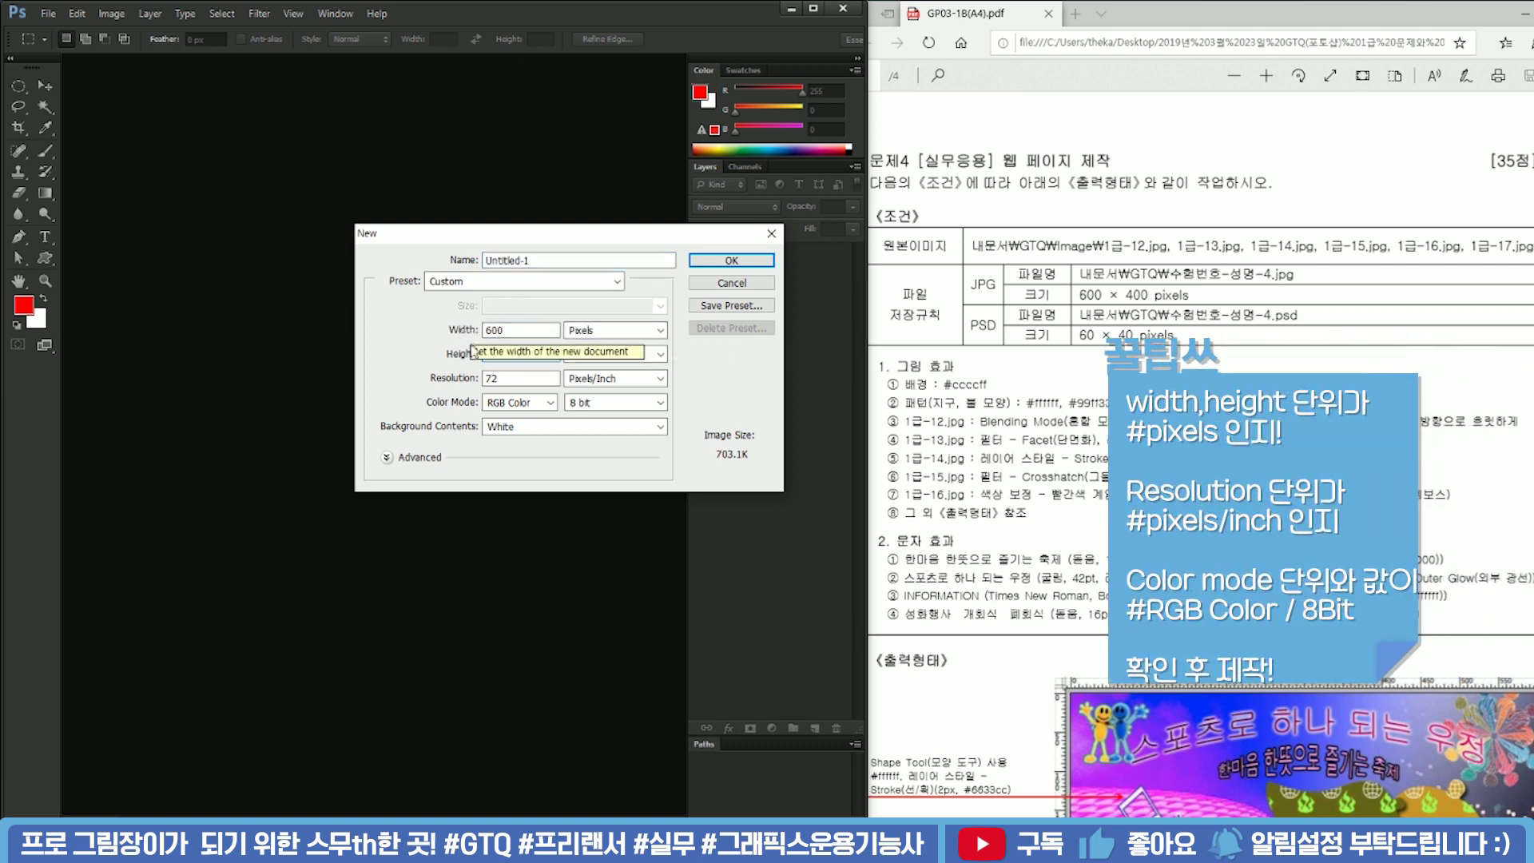
click(518, 380)
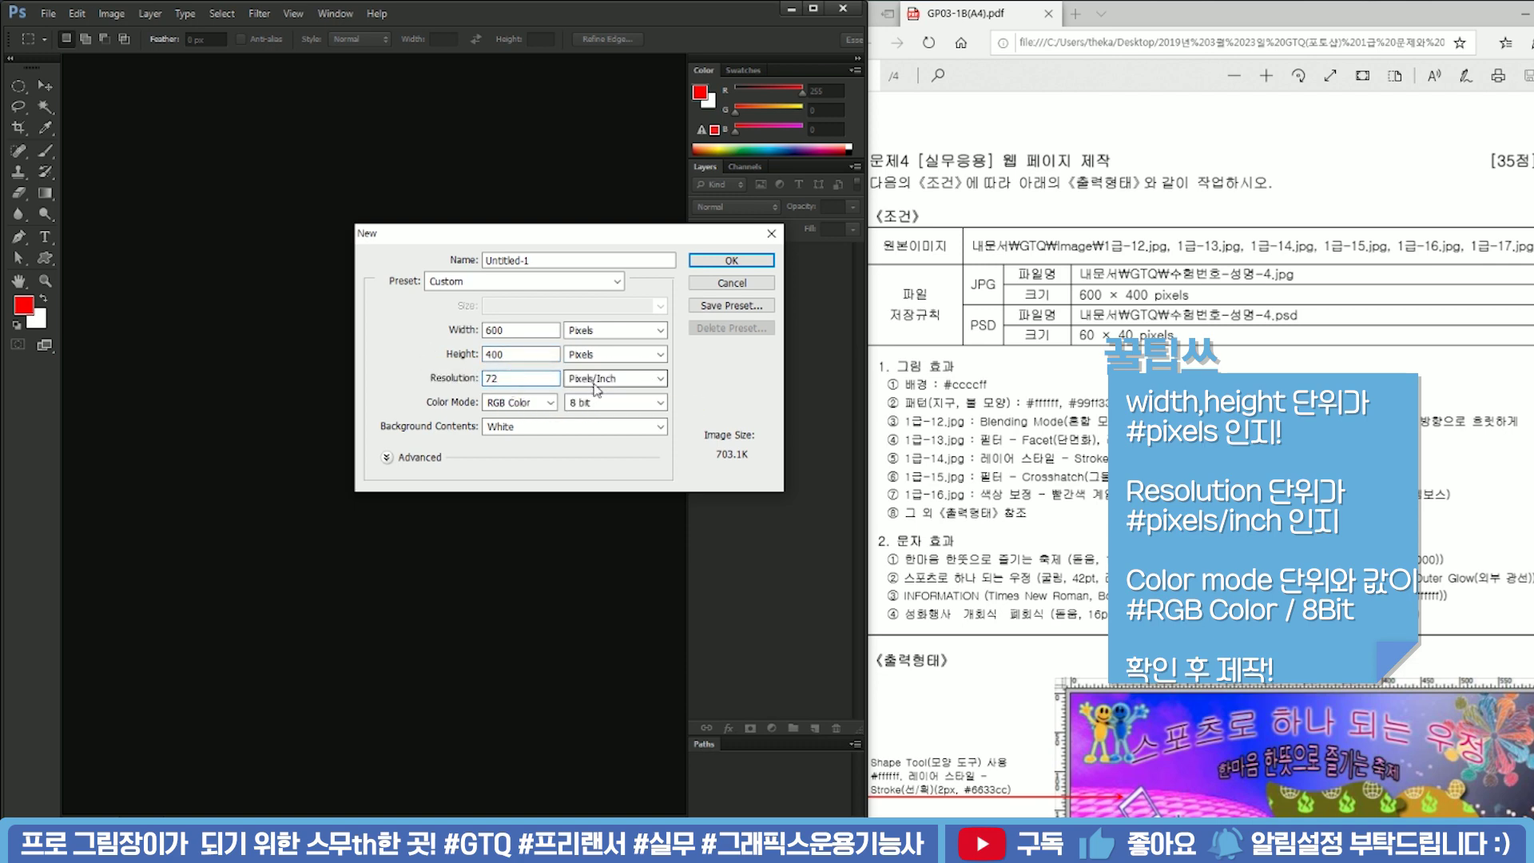
click(519, 404)
click(519, 404)
click(640, 409)
click(641, 409)
key(Tab)
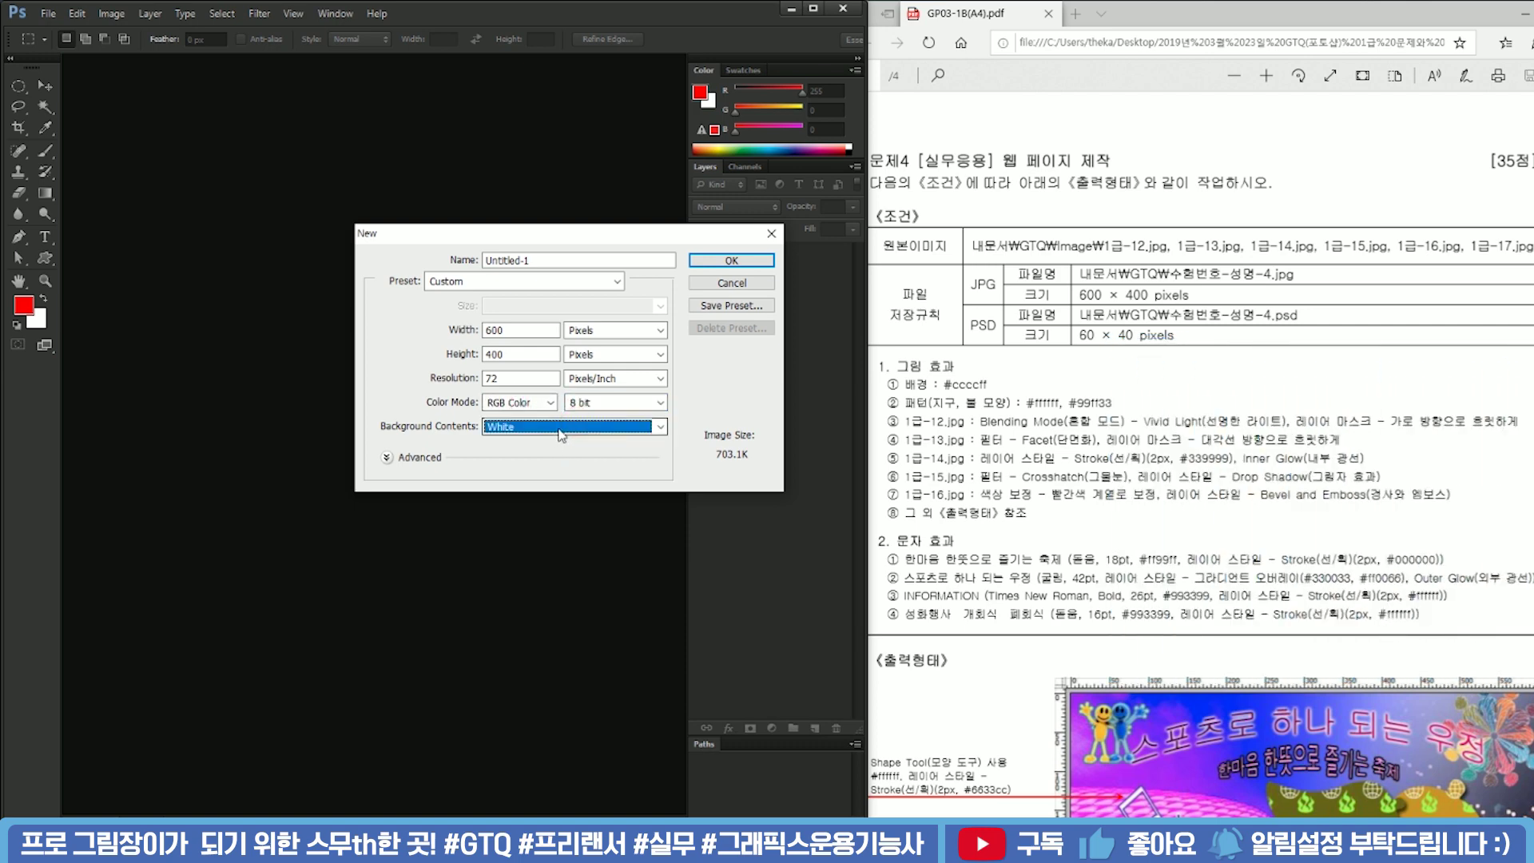
click(746, 262)
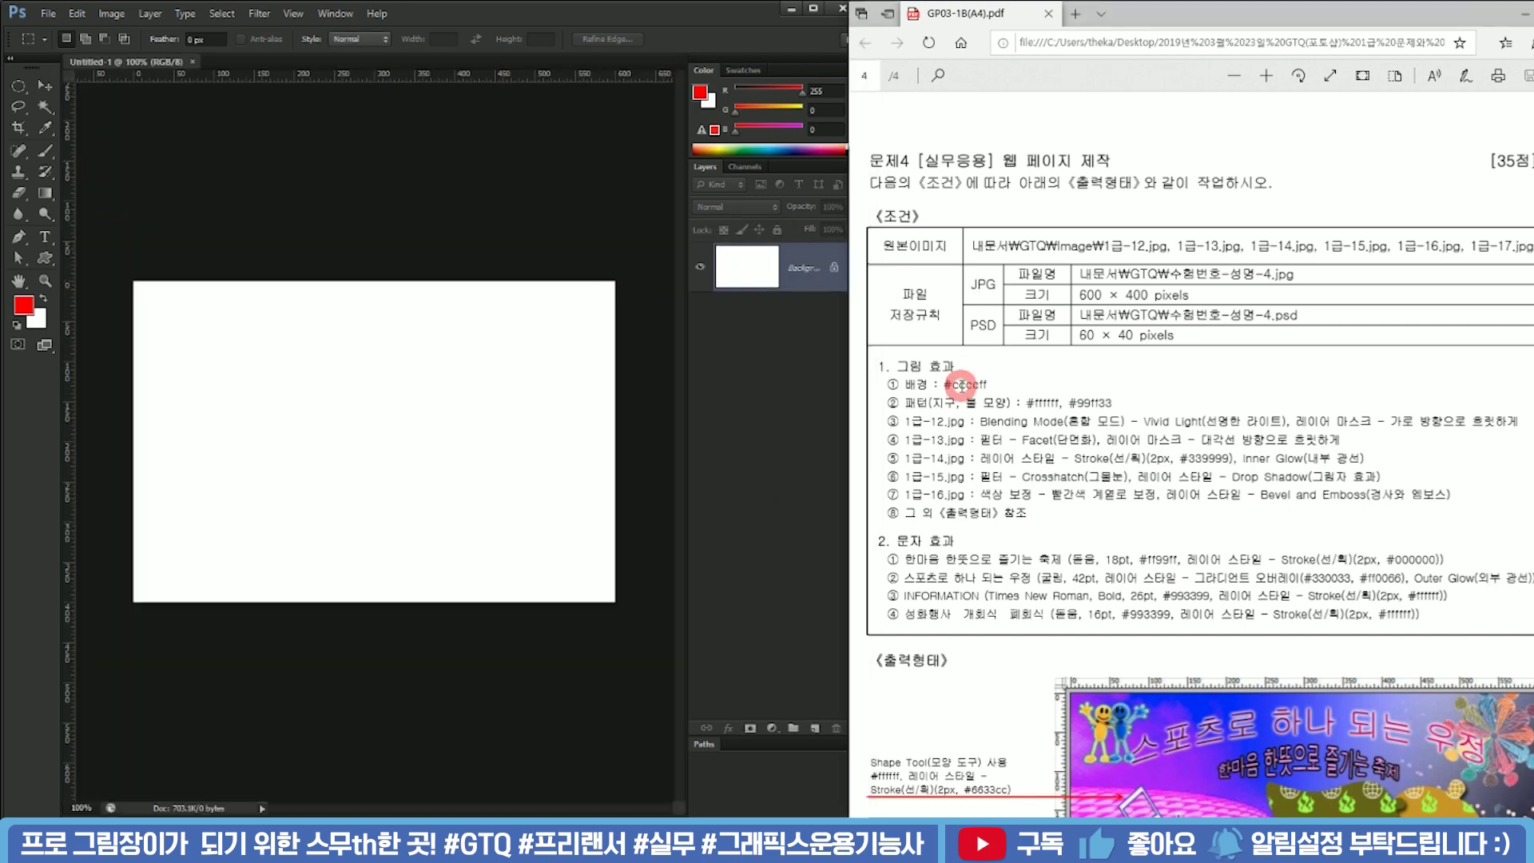
Examine the exam sheet's picture-effect conditions, the background colour requirement and the sample output layout
click(961, 386)
scroll(927, 384, down, 4)
scroll(927, 383, up, 2)
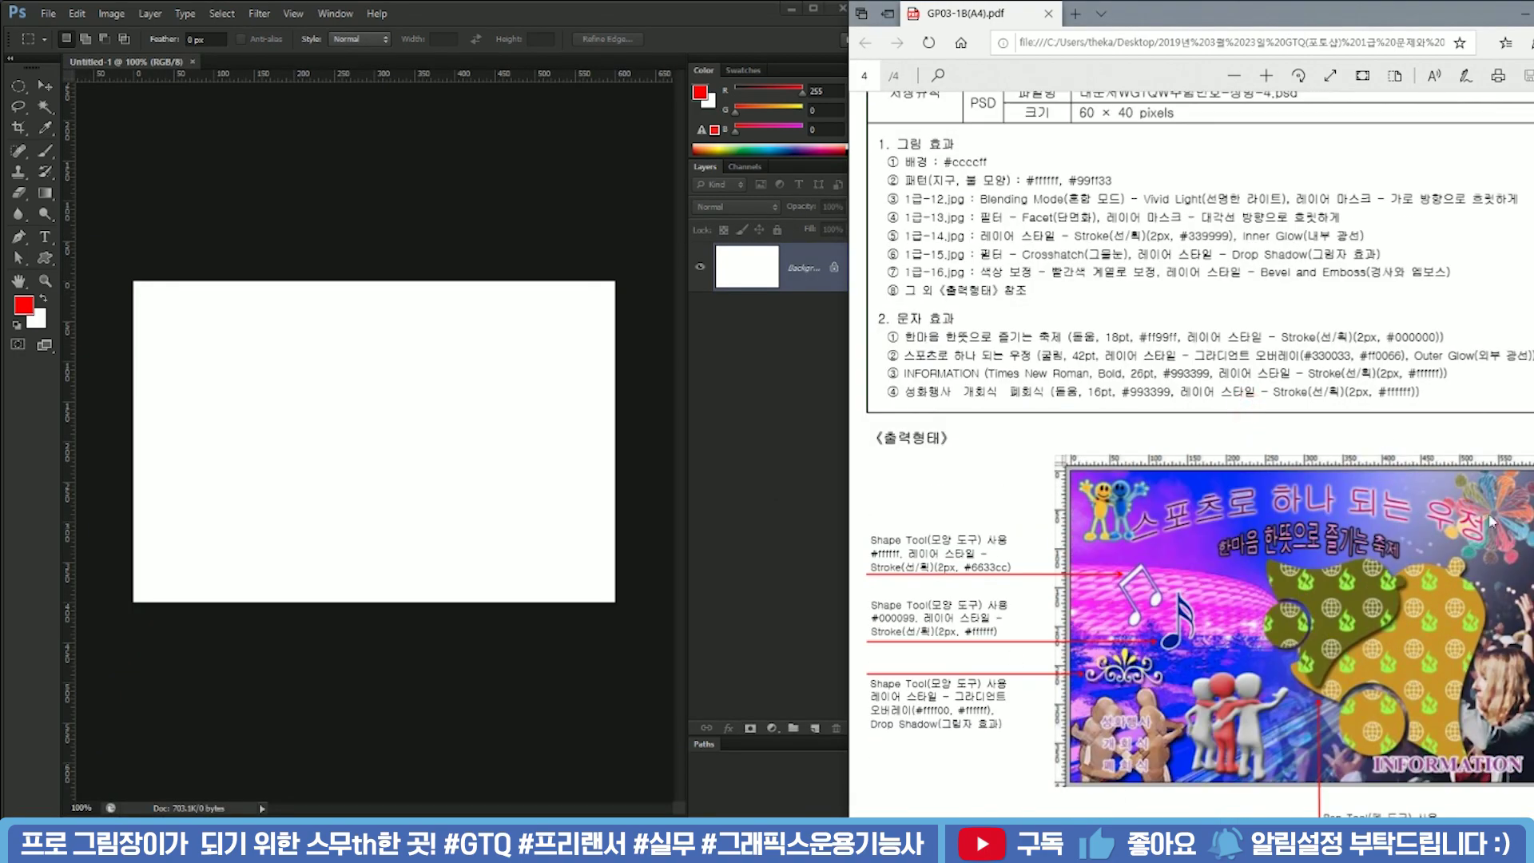
scroll(1123, 422, up, 2)
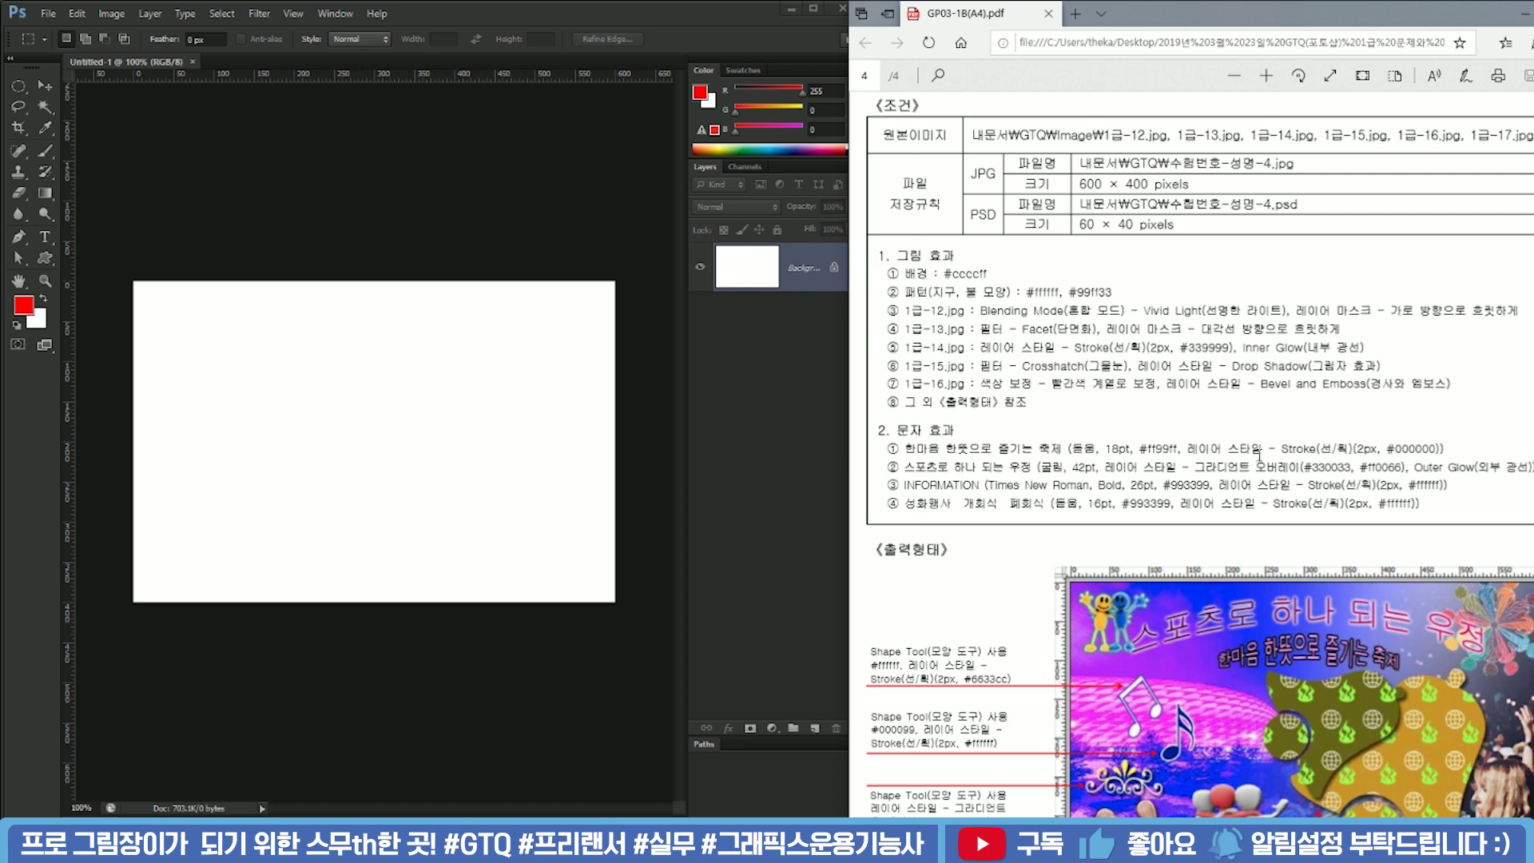
scroll(908, 221, down, 2)
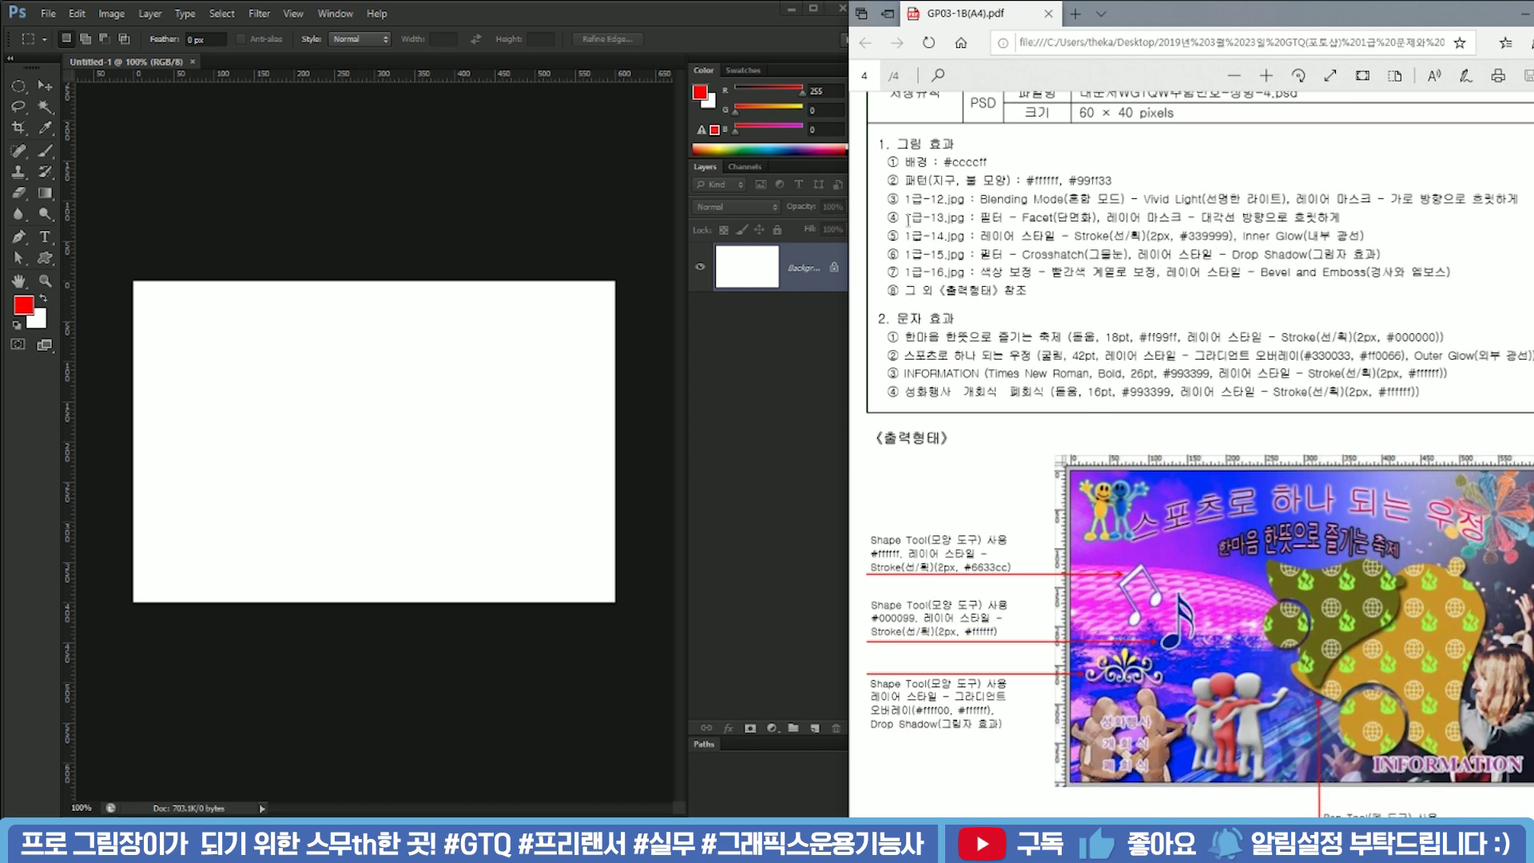
drag(885, 159, 967, 166)
click(999, 153)
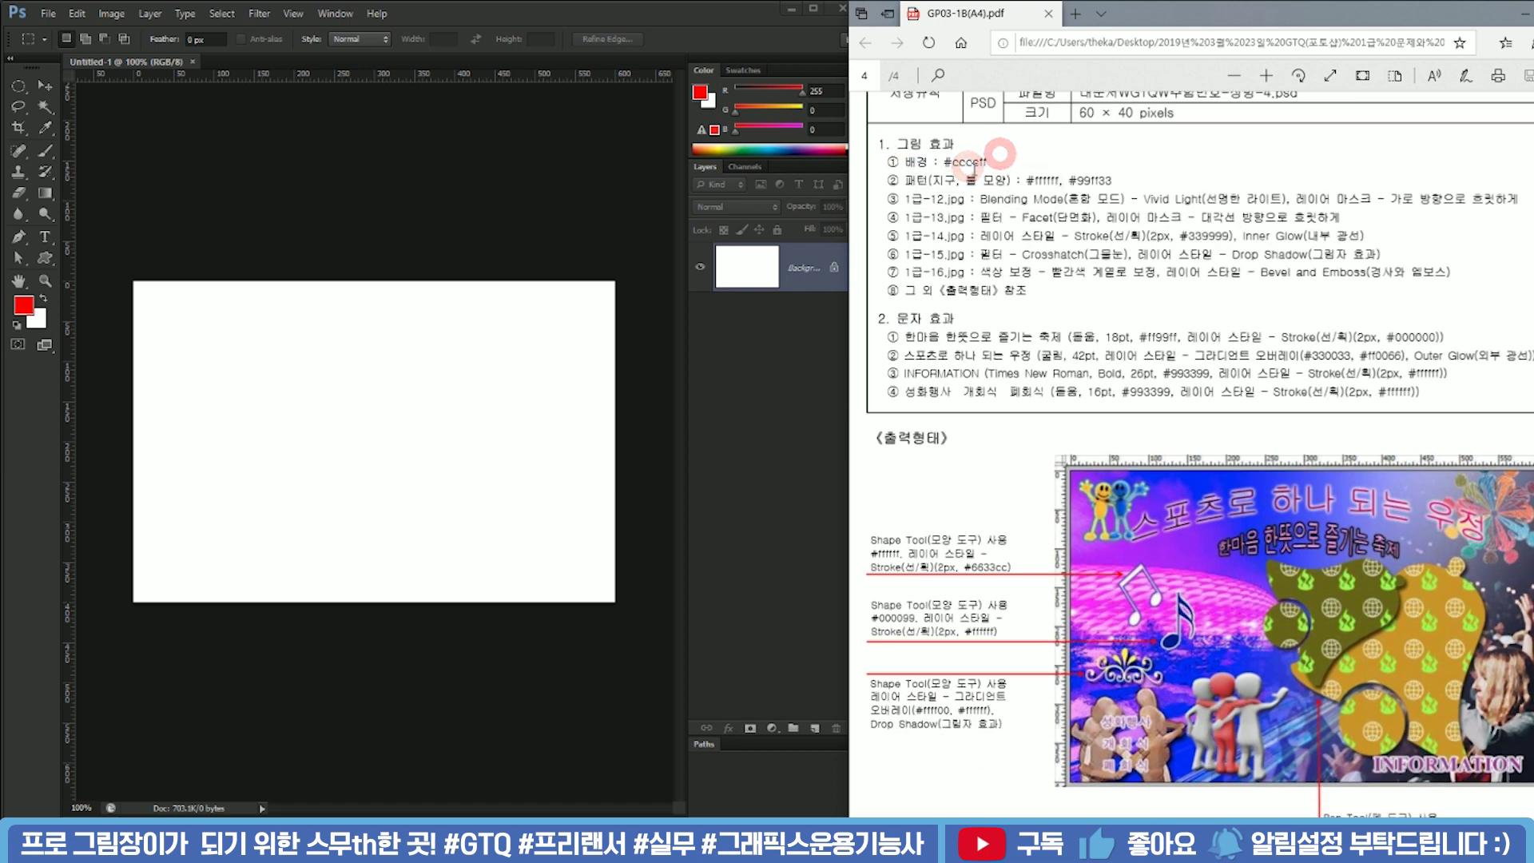
Fill the entire canvas of the 600 × 400 document with the foreground colour #ccccff
click(741, 359)
click(23, 305)
click(569, 335)
text(ccccff)
key(Return)
key(ctrl+a)
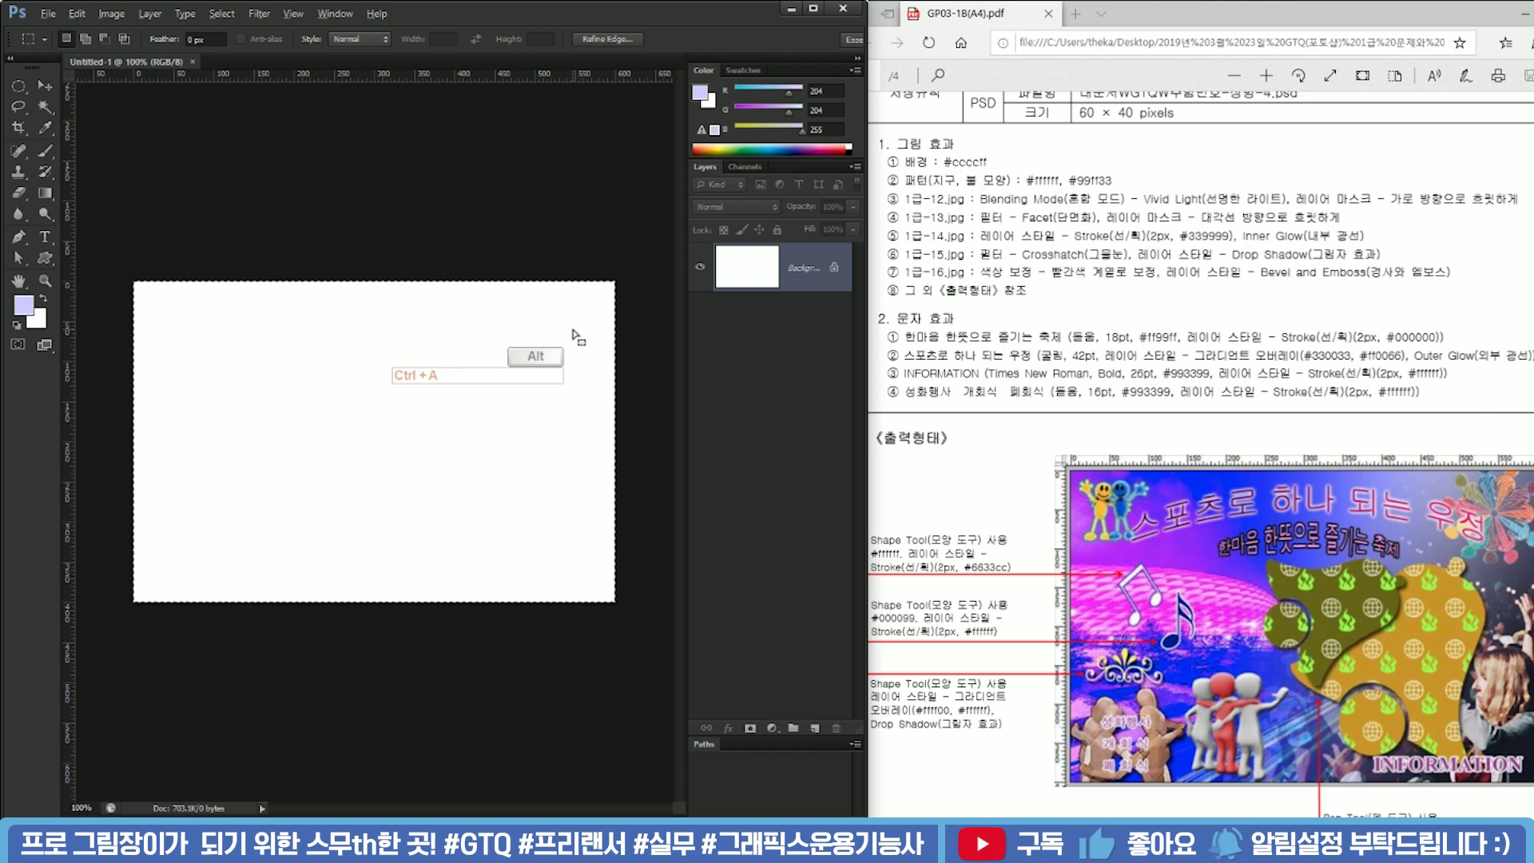
key(alt+BackSpace)
click(815, 728)
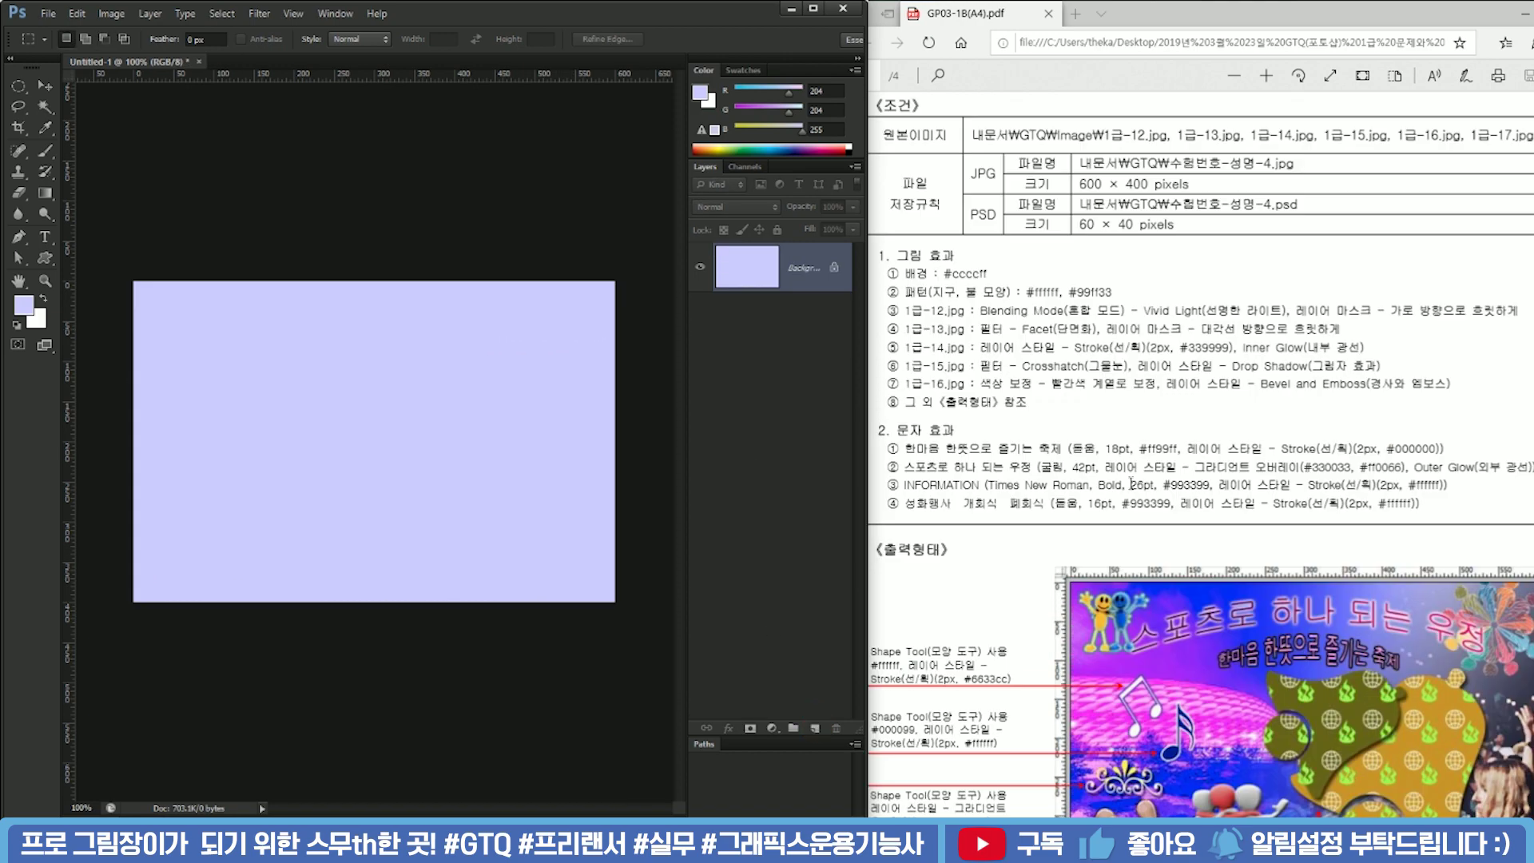
Check the pattern condition in the exam sheet and create a new 50 × 50 pixel document for the pattern
scroll(908, 165, down, 1)
click(889, 182)
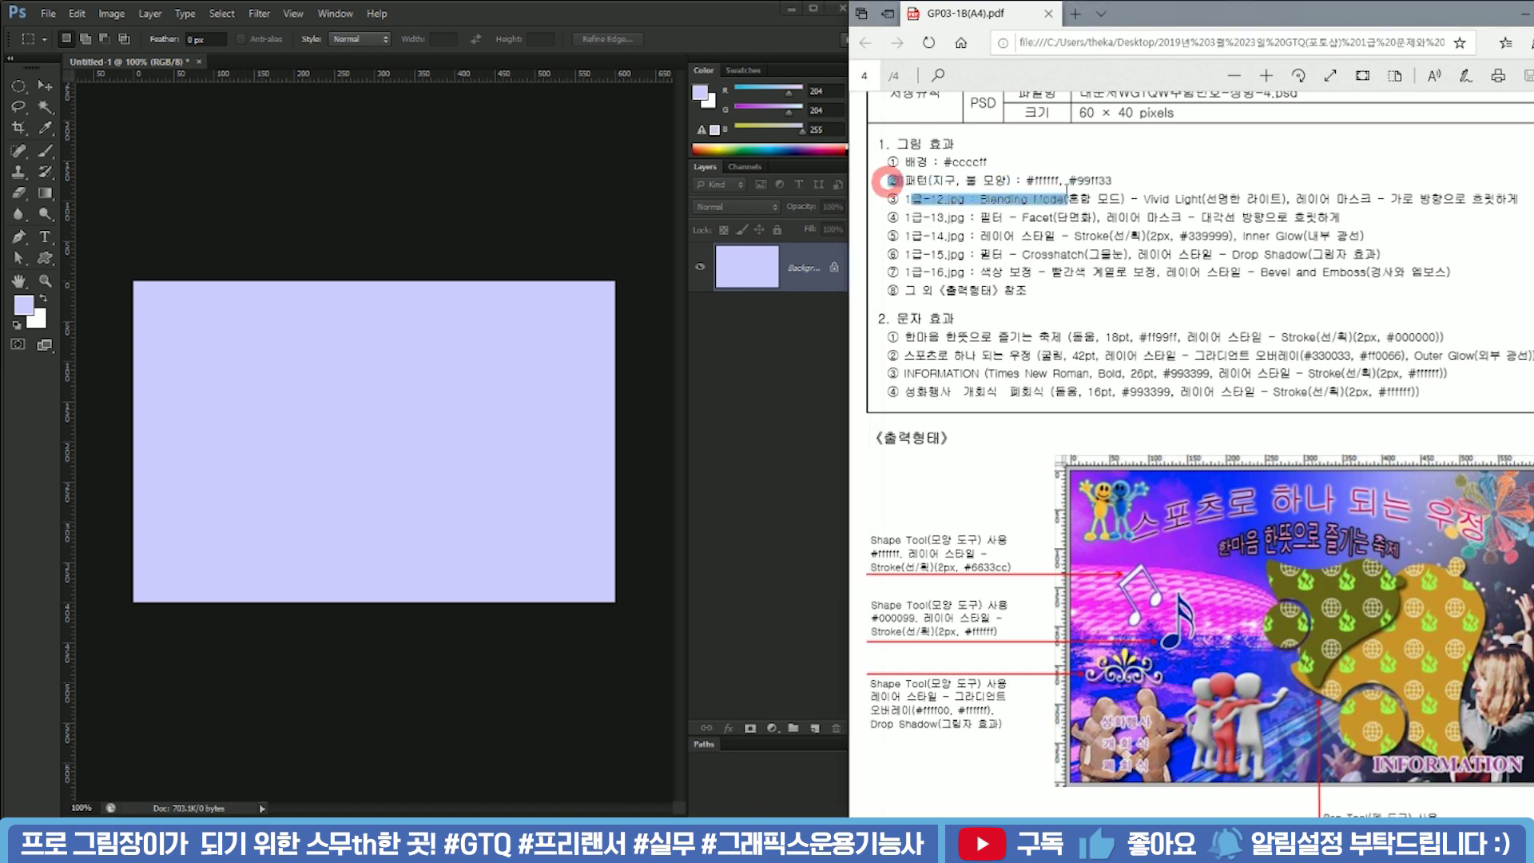
click(959, 183)
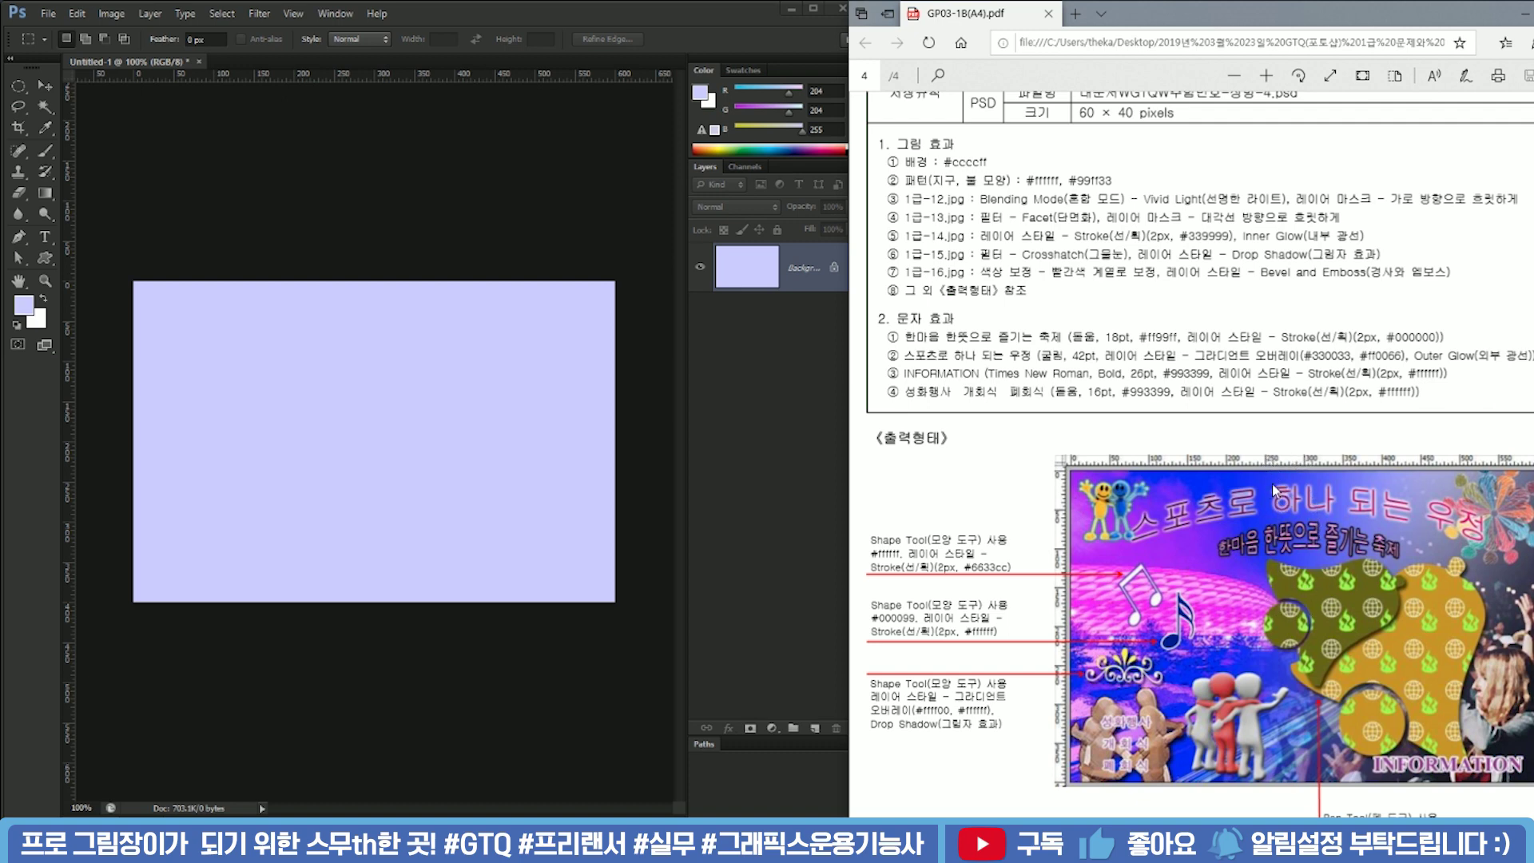
click(426, 166)
key(ctrl+n)
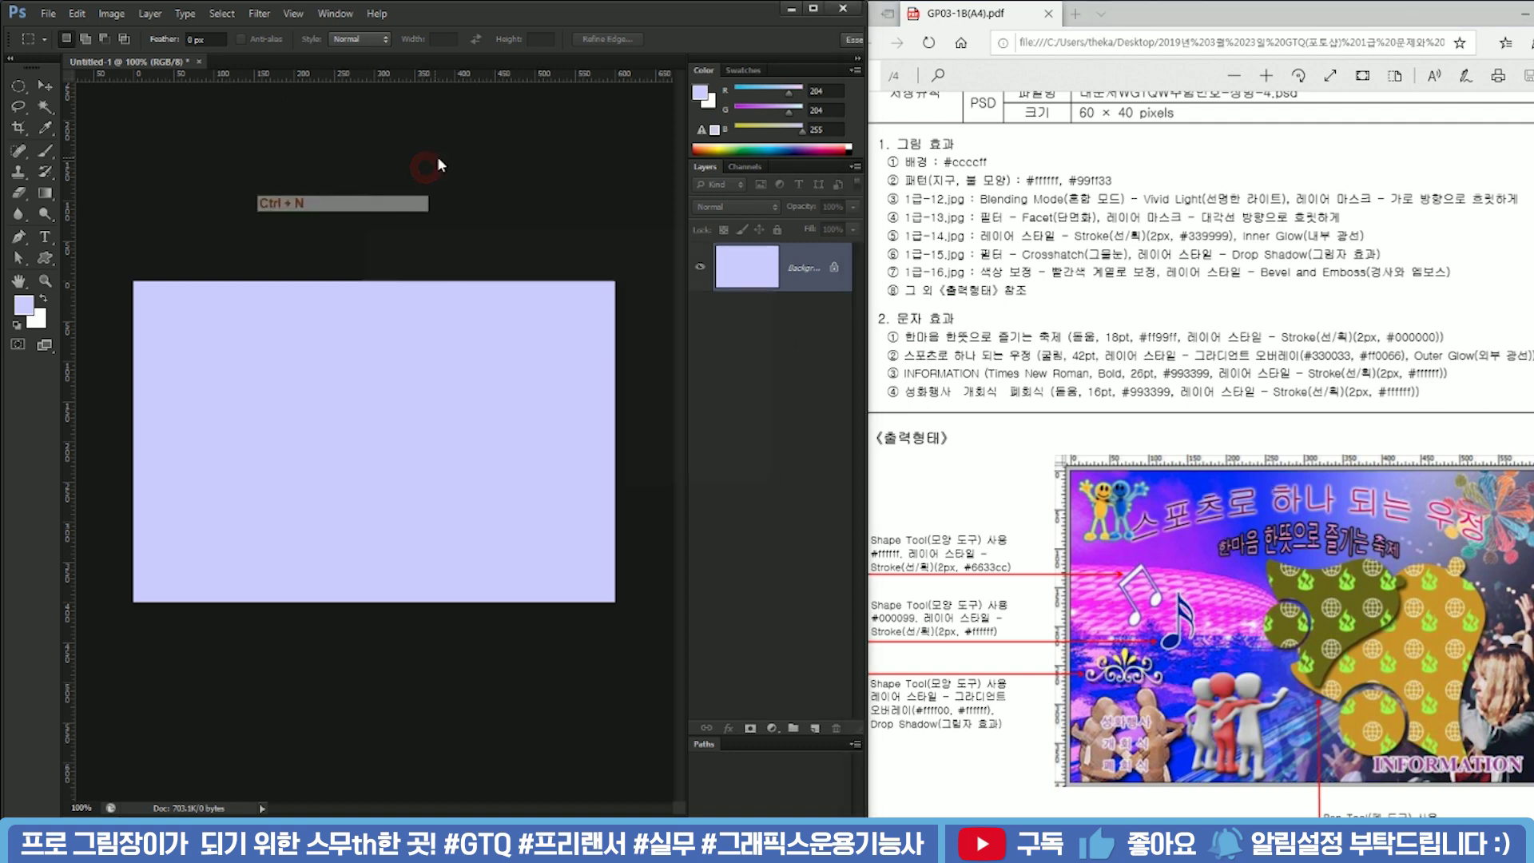
drag(516, 330, 376, 325)
text(60)
key(Tab)
text(40)
key(Return)
scroll(350, 448, up, 10)
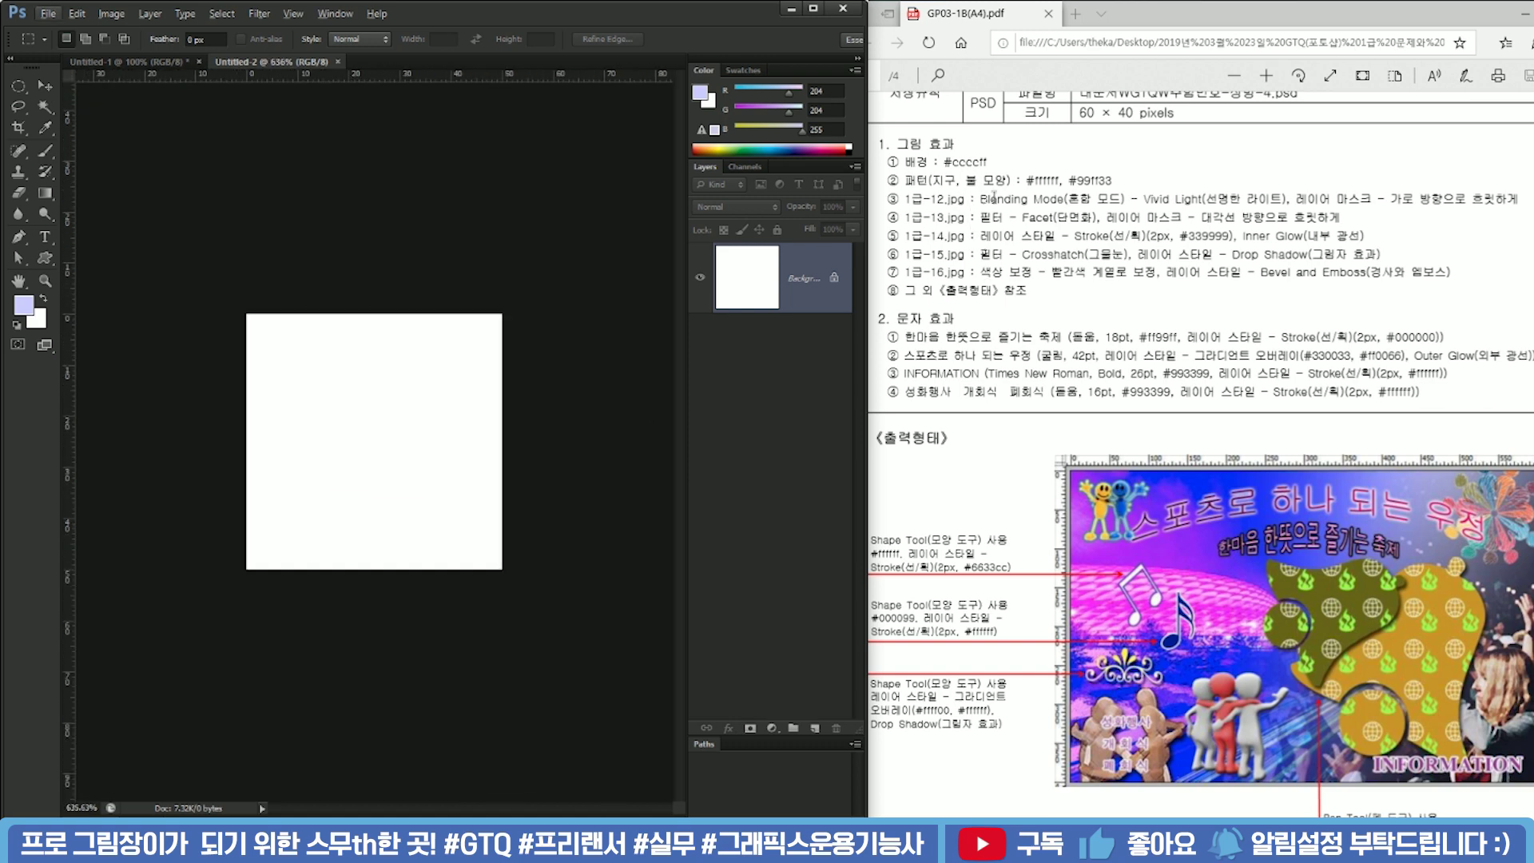
Draw a globe custom shape about 18 × 18 px in the upper-left part of the pattern canvas
click(44, 257)
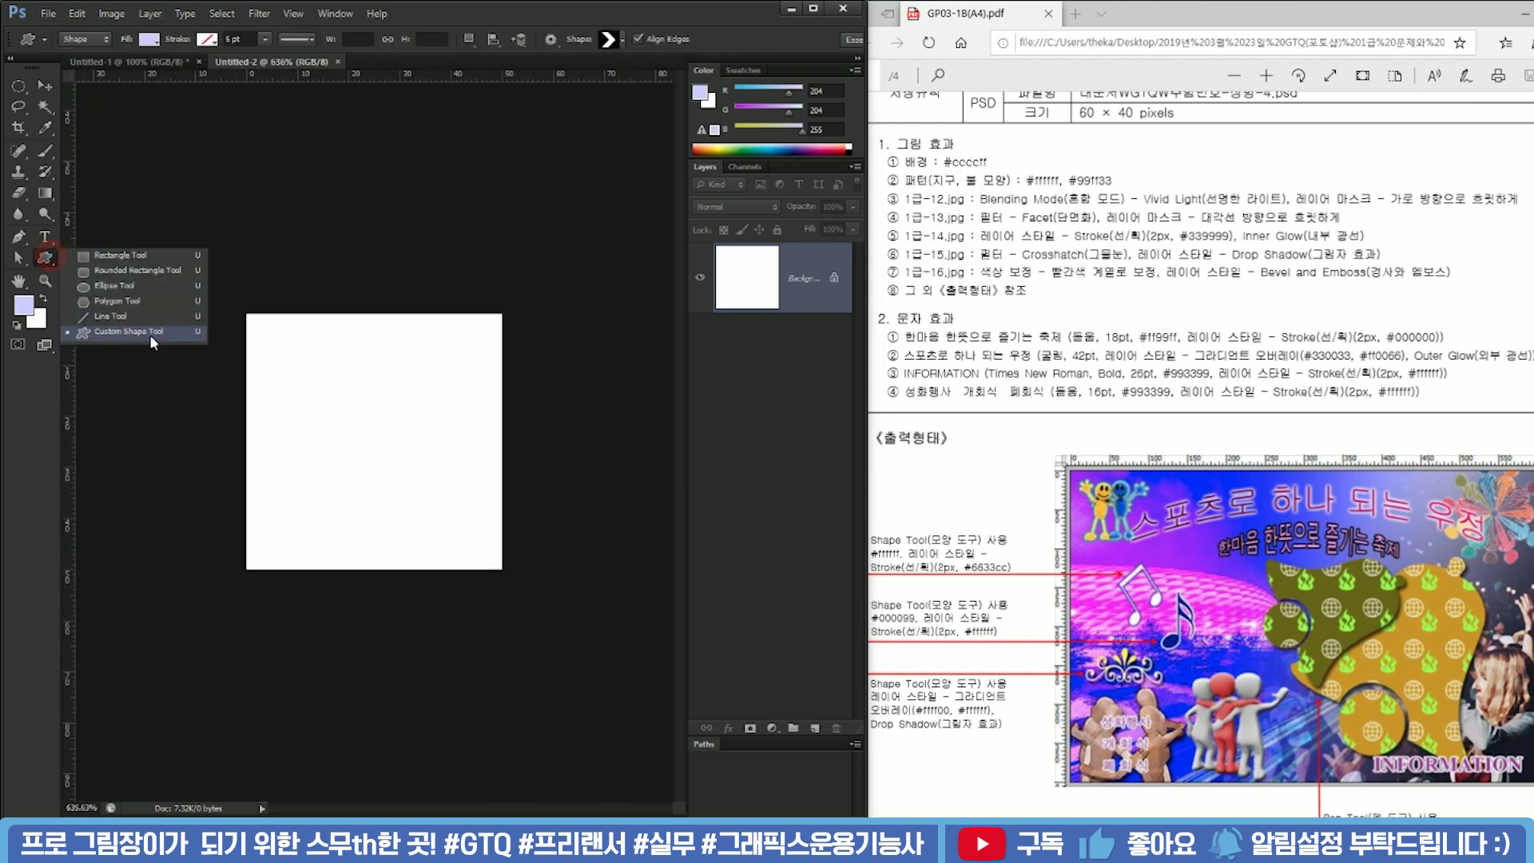
click(152, 332)
click(623, 39)
drag(893, 192, 899, 543)
click(692, 564)
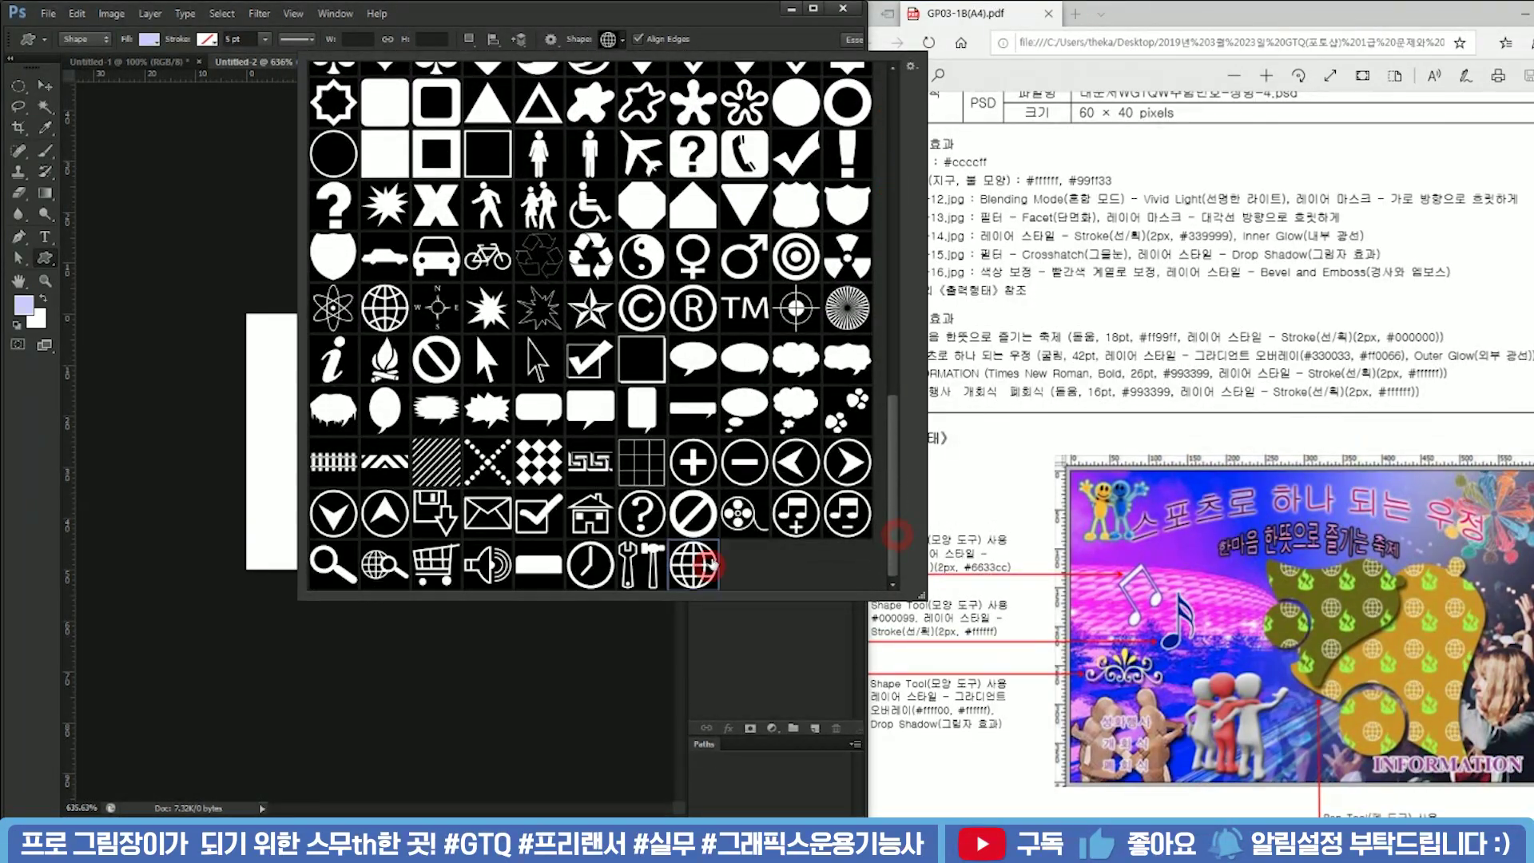
click(543, 11)
drag(303, 371, 393, 483)
Draw a flame custom shape about 16 × 24 px below and to the right of the globe
click(607, 38)
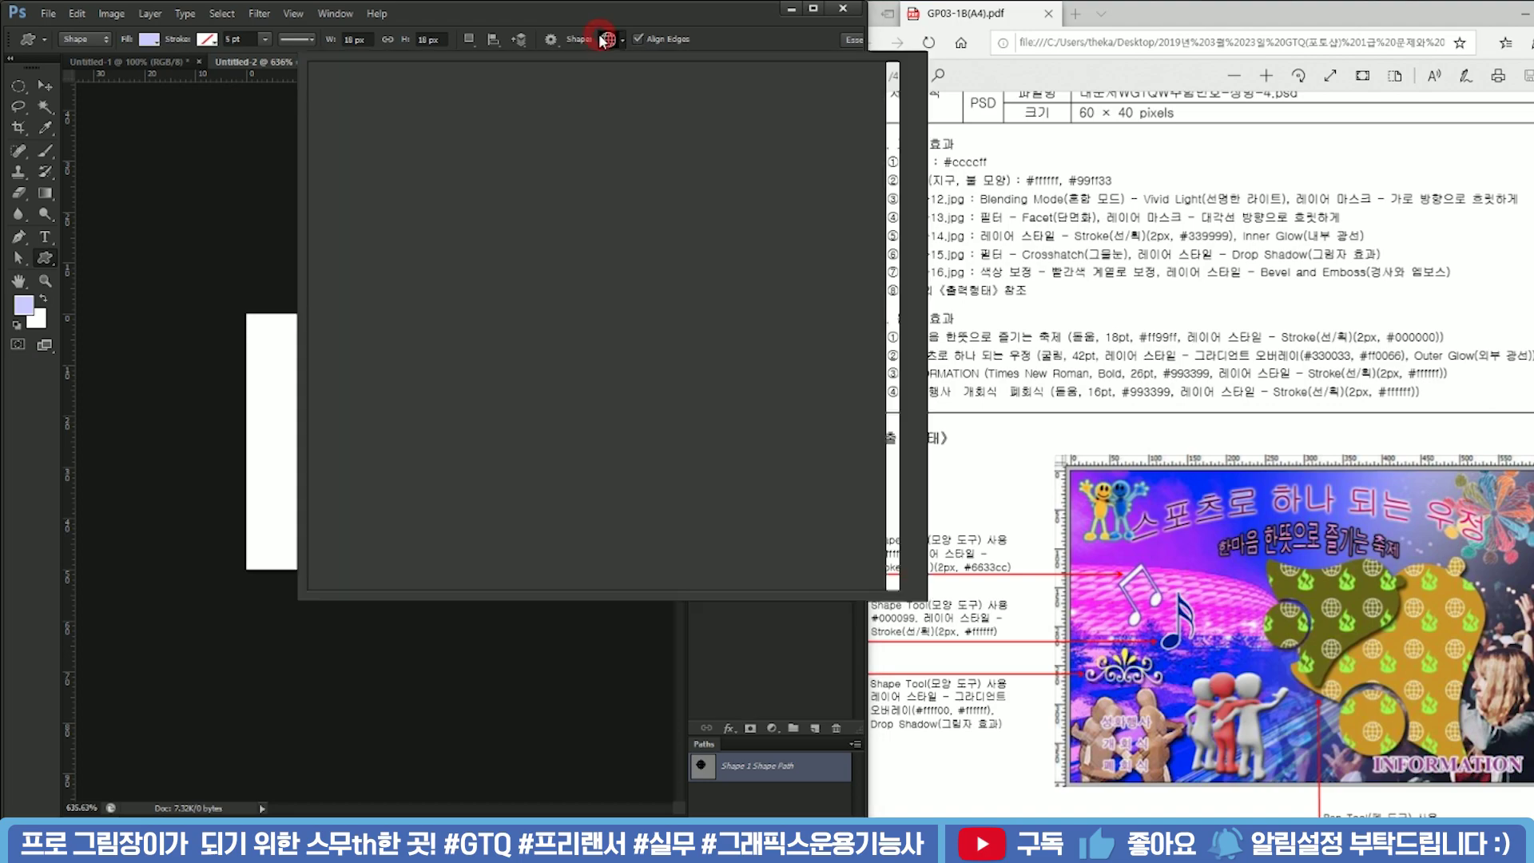
drag(901, 448, 917, 104)
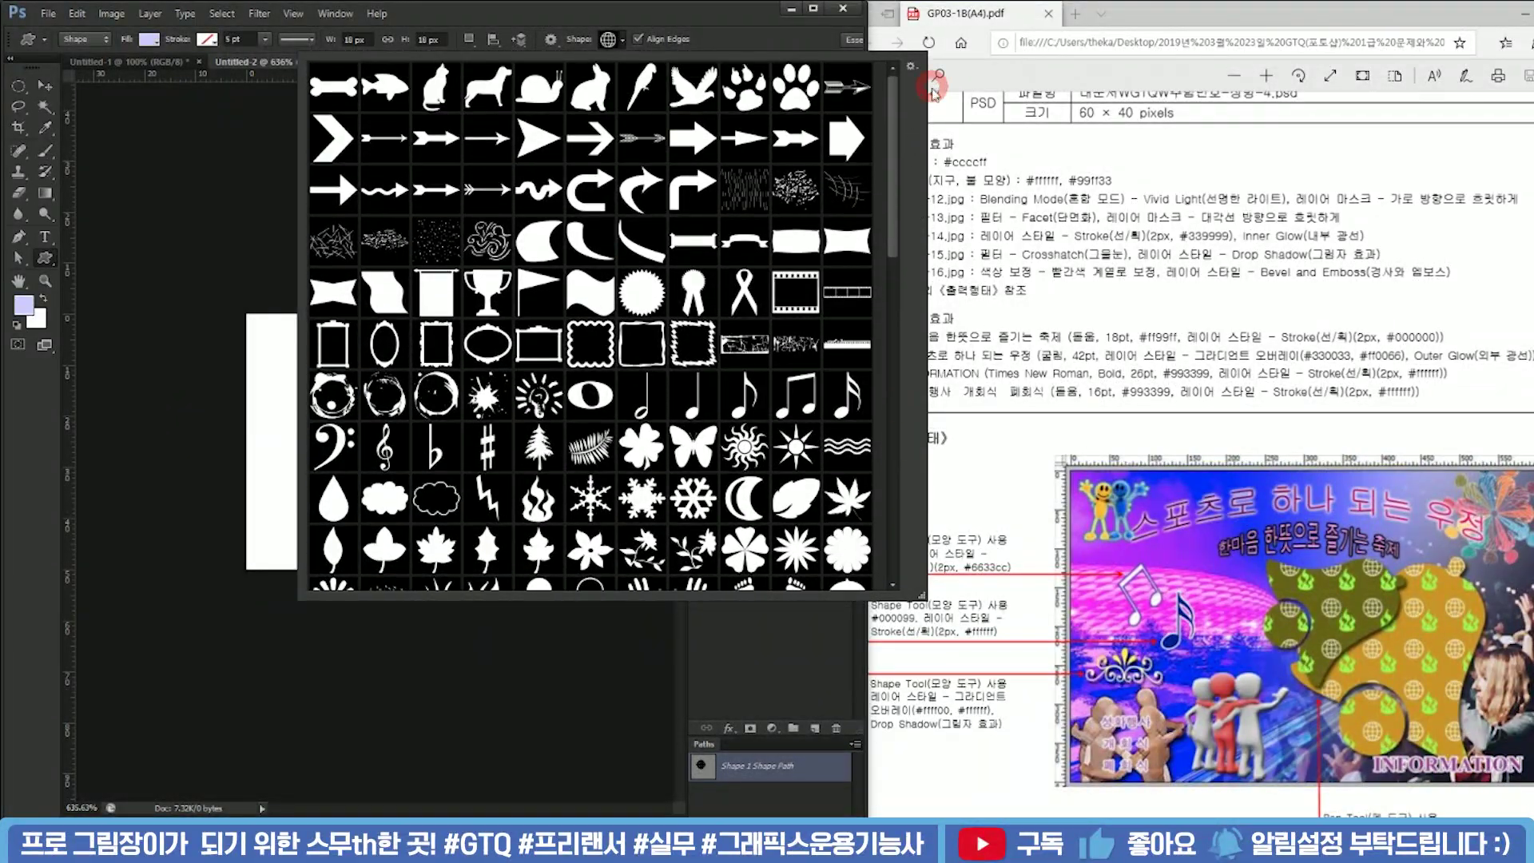
drag(897, 162, 891, 290)
click(538, 153)
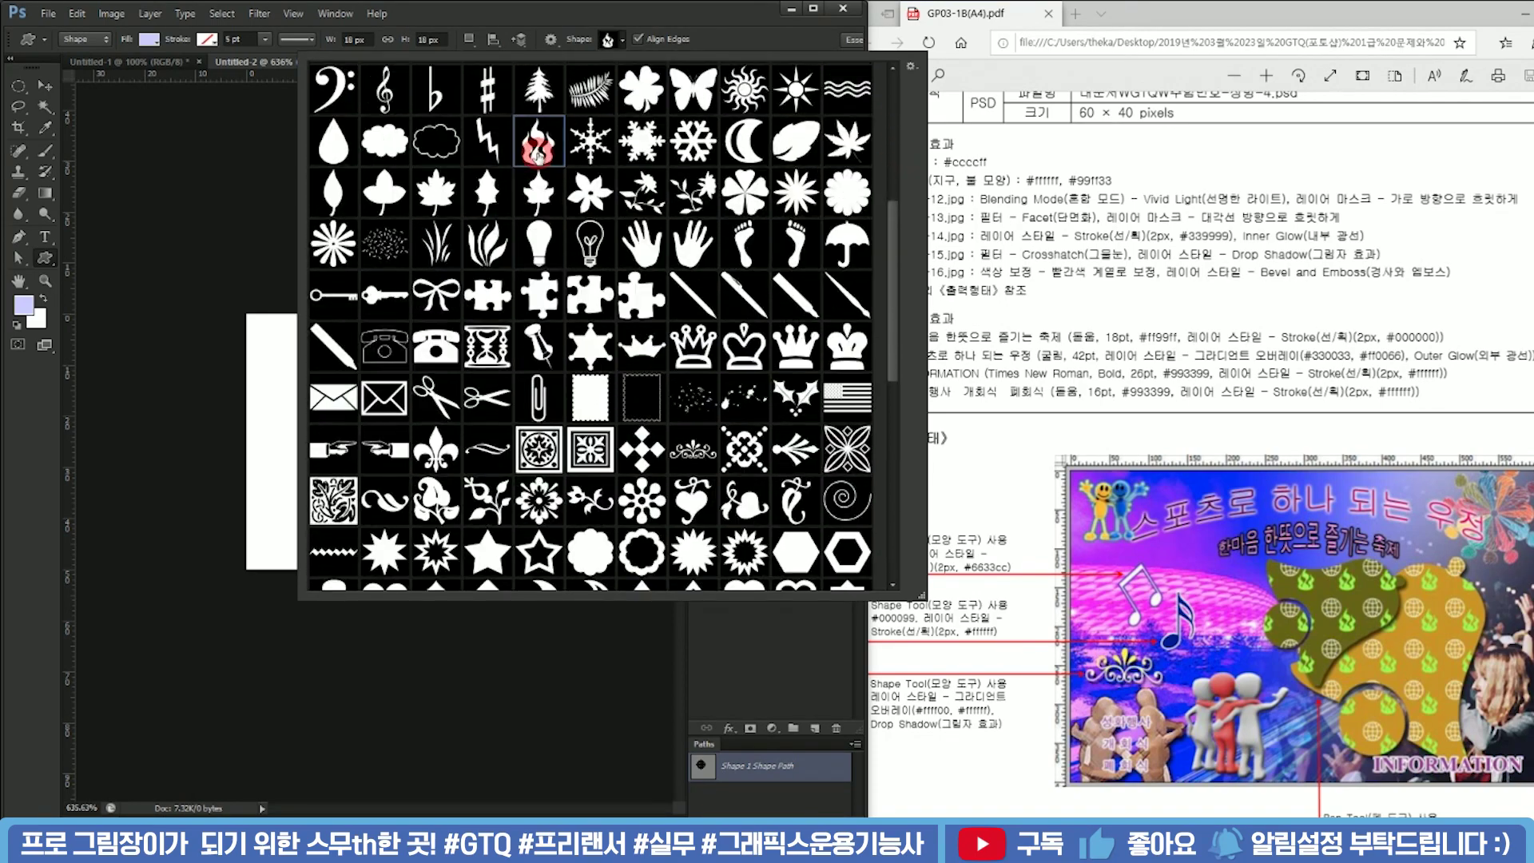
click(636, 9)
drag(376, 438, 478, 551)
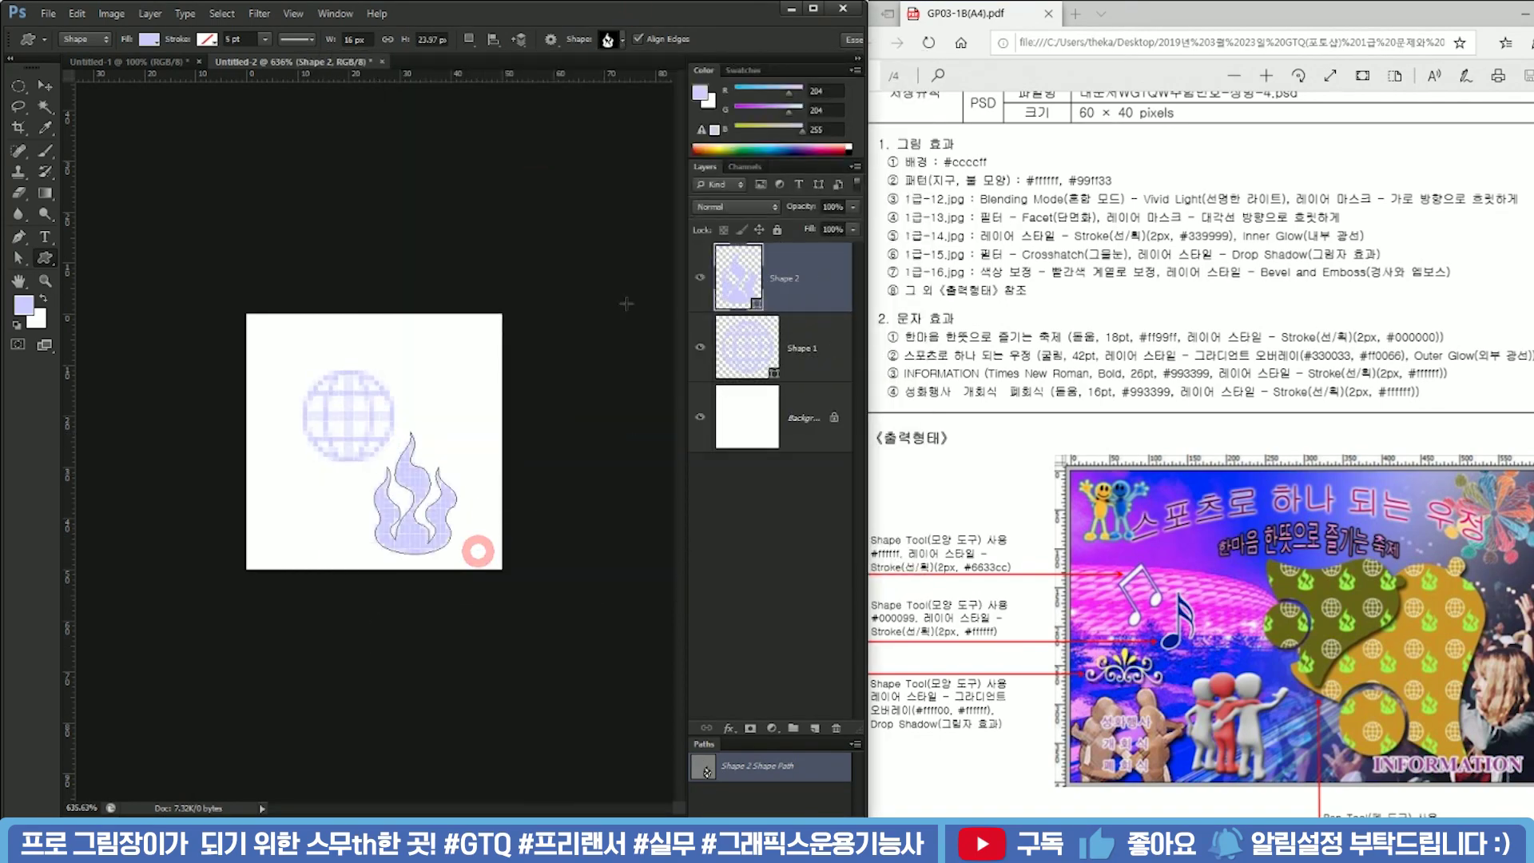
Set the globe shape's fill colour to #ffffff
click(782, 340)
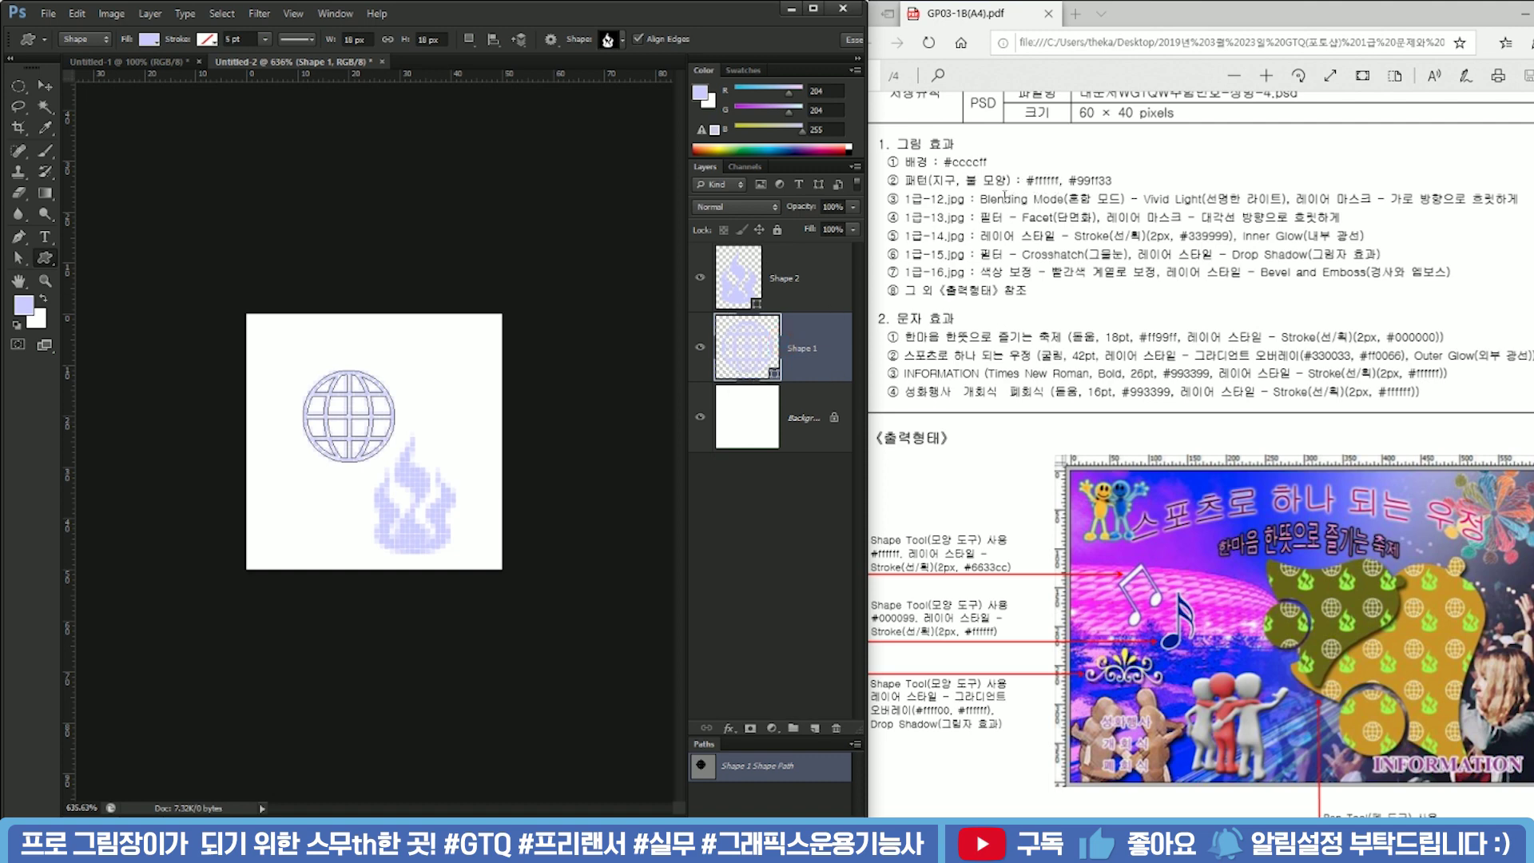
double_click(767, 359)
text(ffffff)
click(748, 130)
Set the flame shape's fill colour to #99ff33
double_click(746, 278)
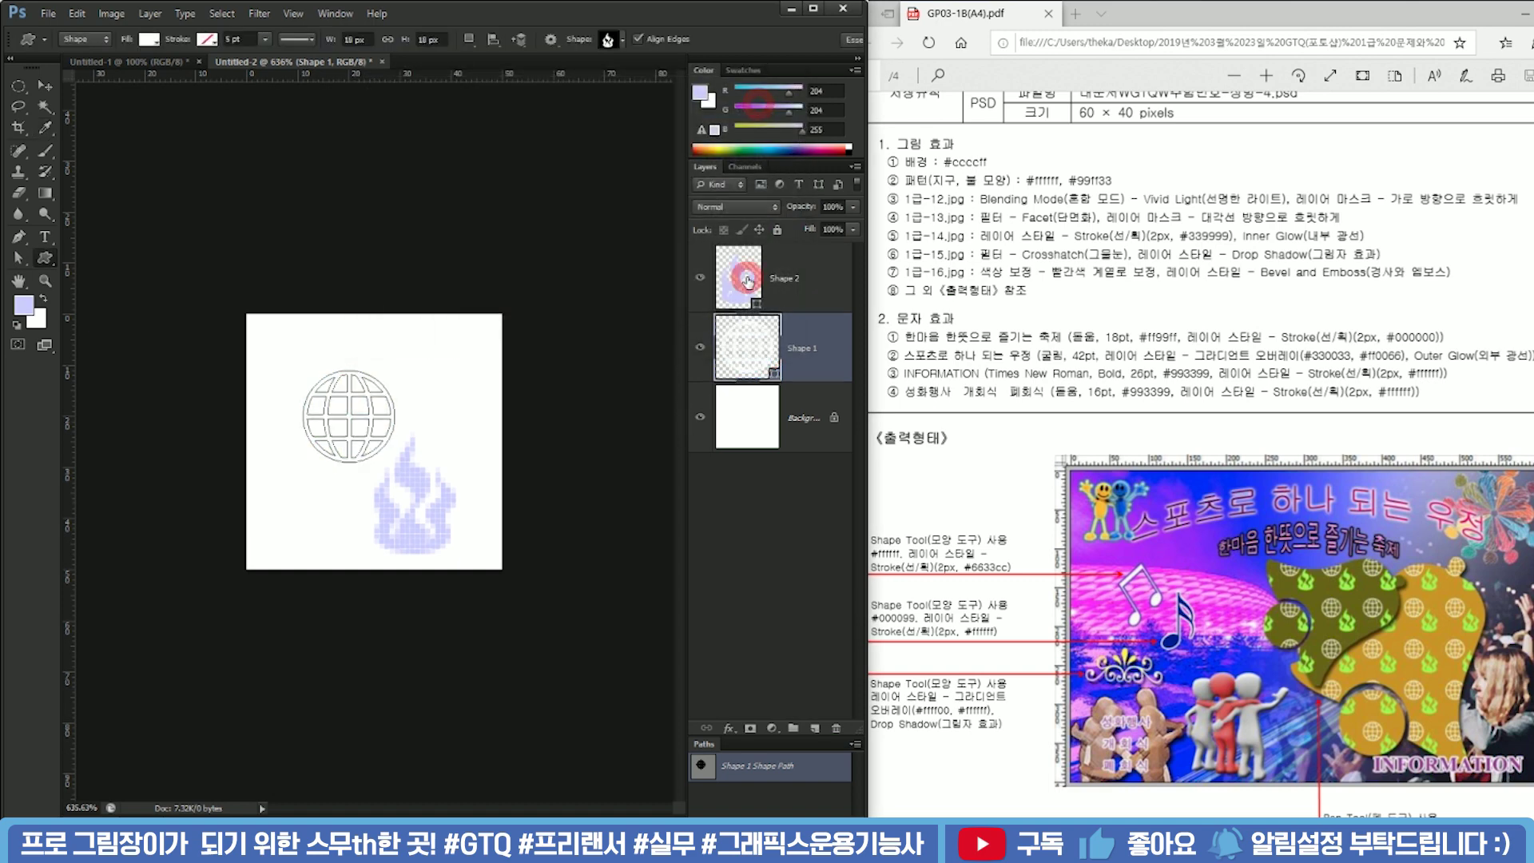
double_click(686, 336)
text(99ff33)
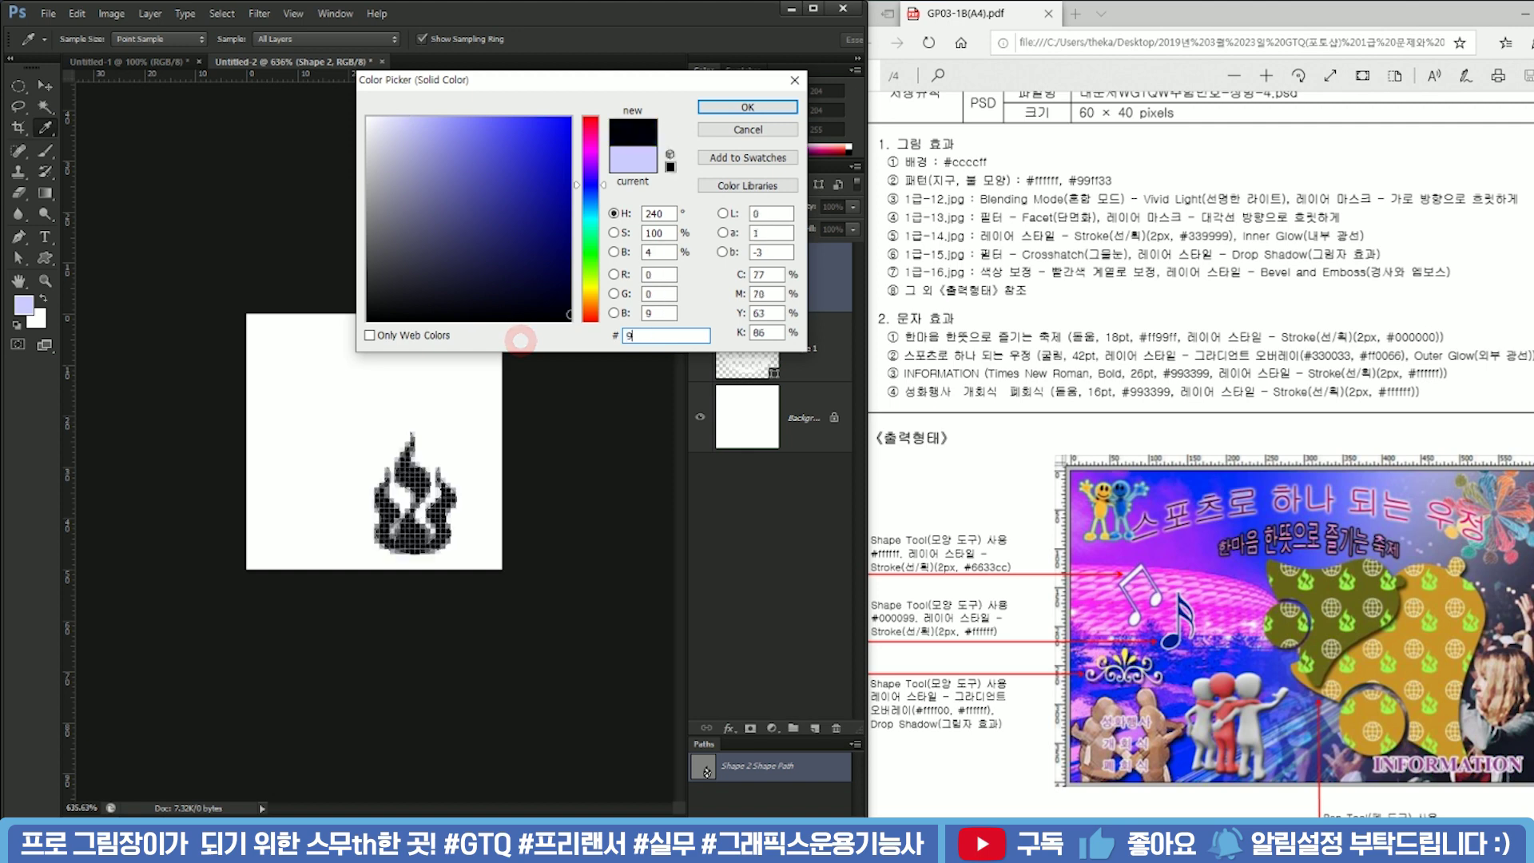
key(Return)
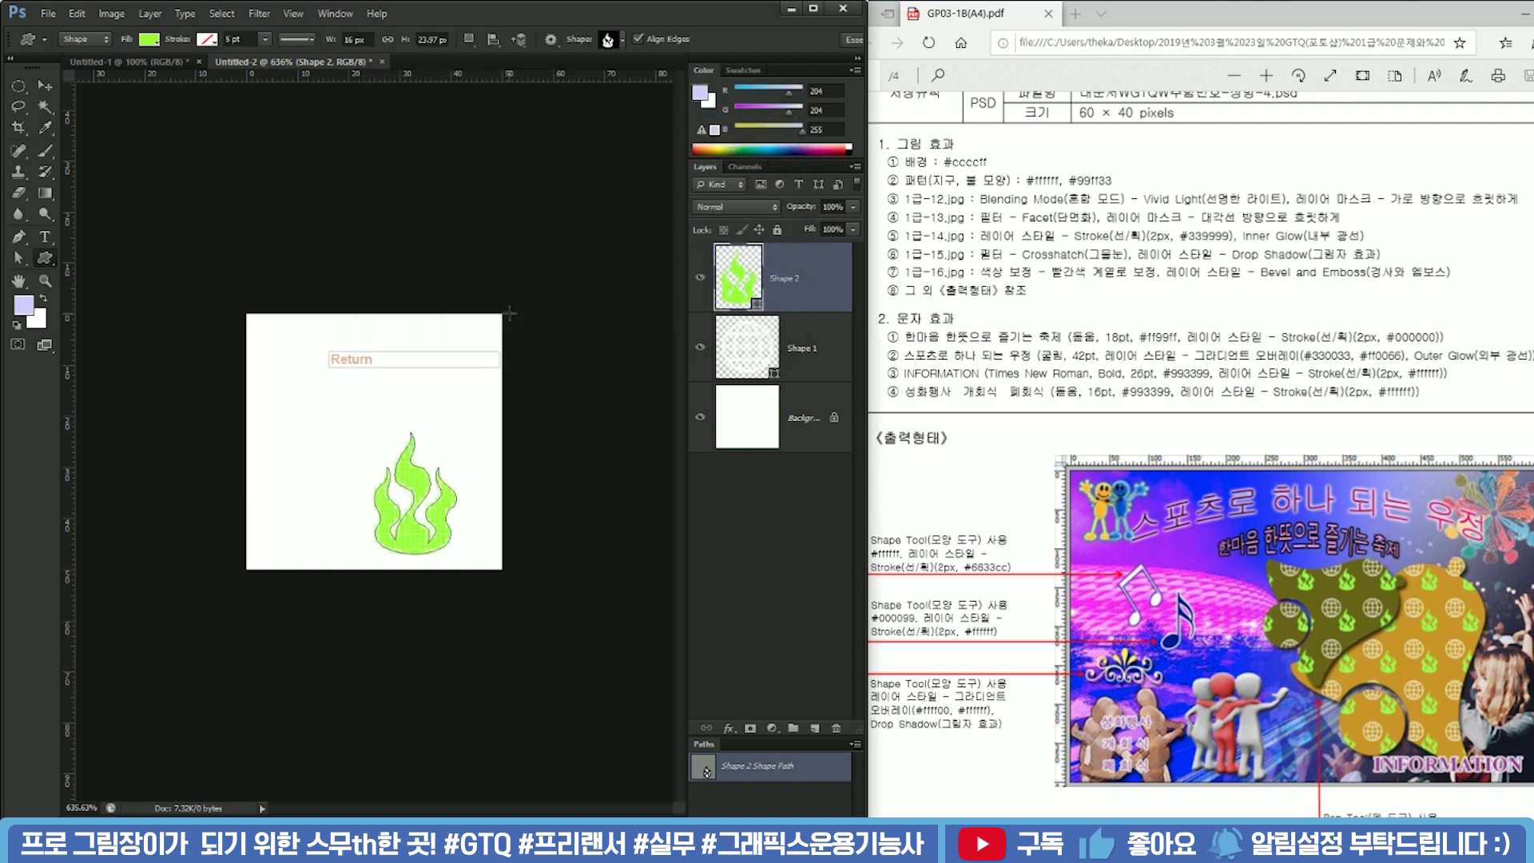
Hide the Background layer, and enlarge the globe to about 21 × 21 px, repositioning it in the canvas's upper-left area
click(836, 368)
click(700, 417)
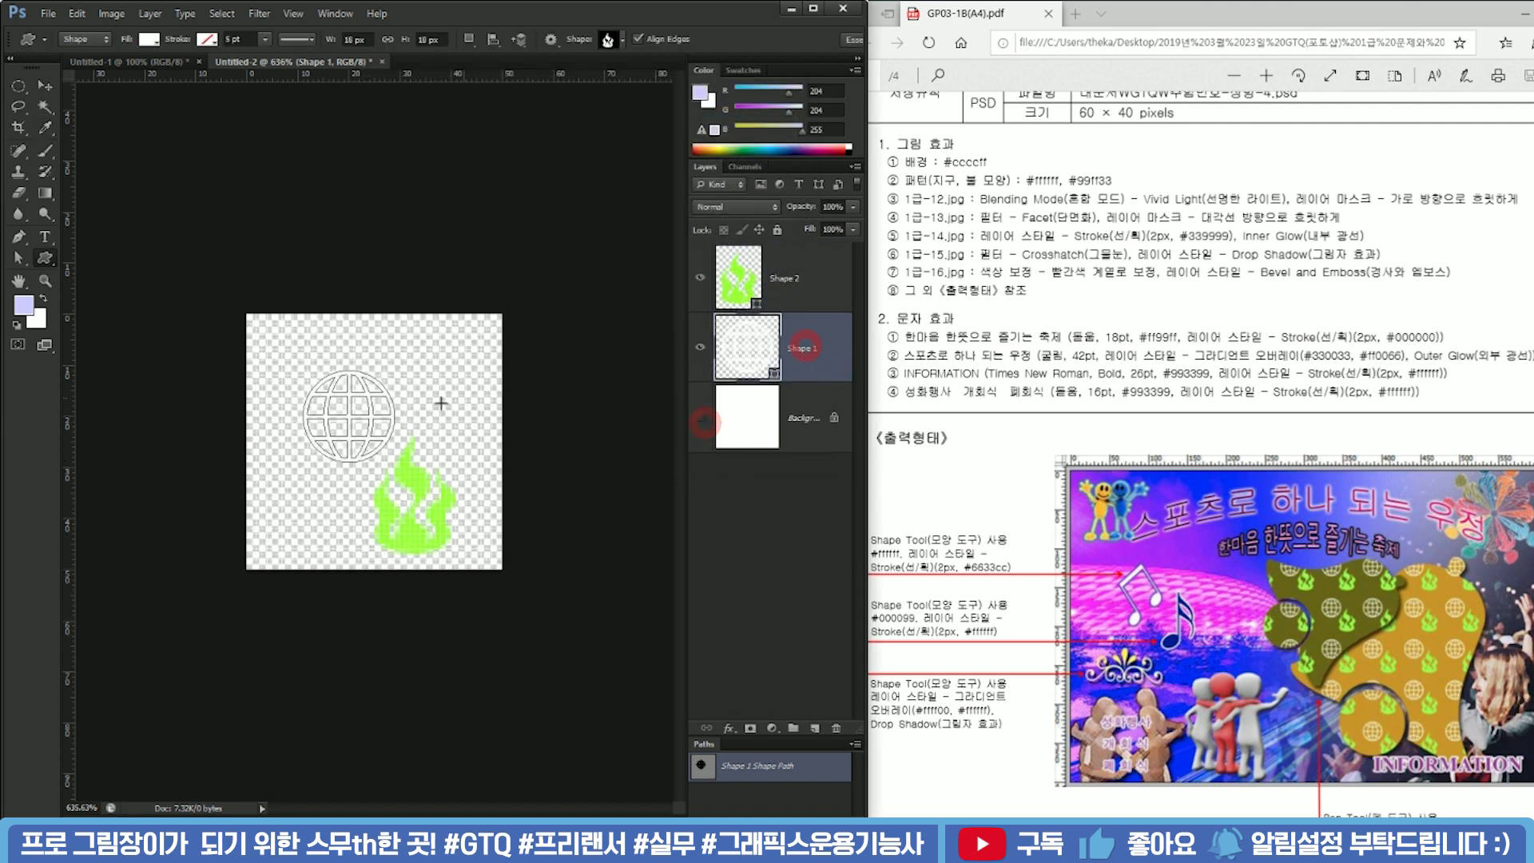
key(ctrl+t)
drag(379, 408, 359, 388)
drag(374, 441, 403, 457)
key(Return)
Enlarge the flame to about 18 × 27 px and reposition it in the canvas's lower-right area
click(786, 278)
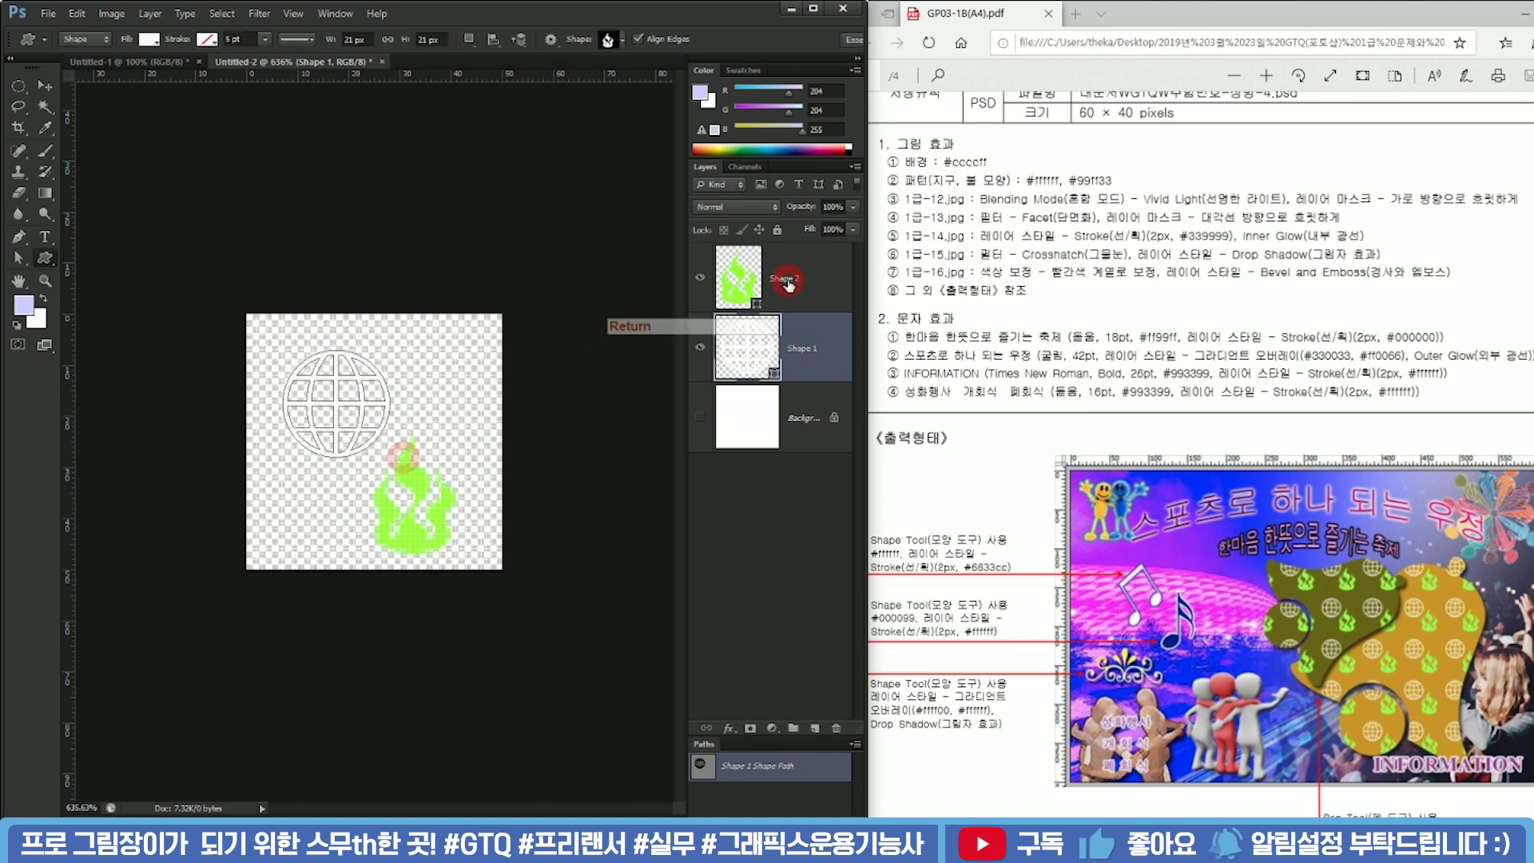
key(ctrl+t)
drag(453, 438, 477, 407)
drag(446, 455, 434, 459)
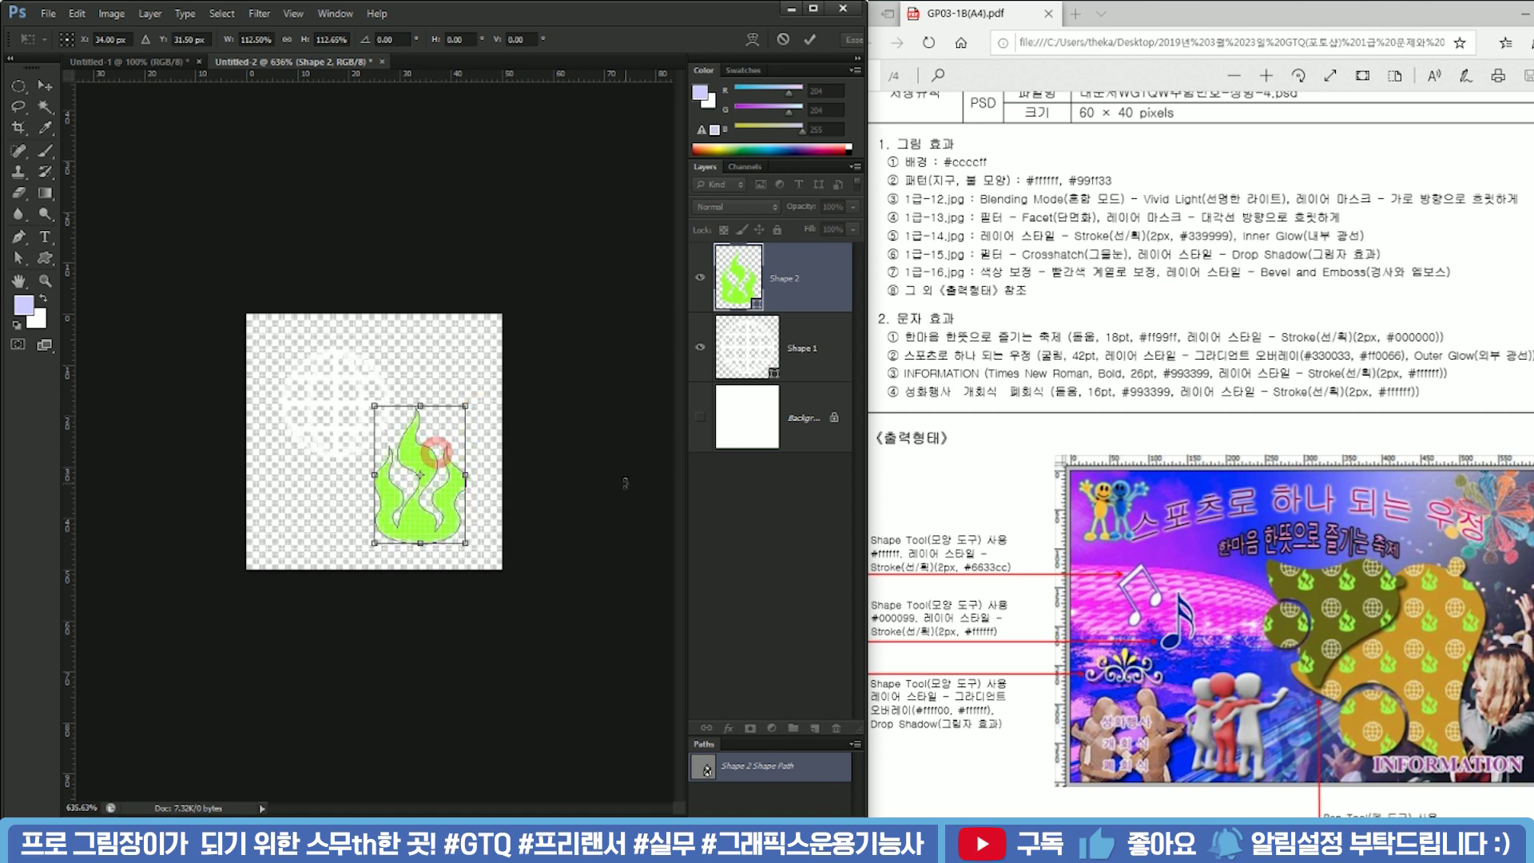
key(Return)
Transform the globe and flame layers together so the pair is centred on the pattern canvas
shift+click(788, 345)
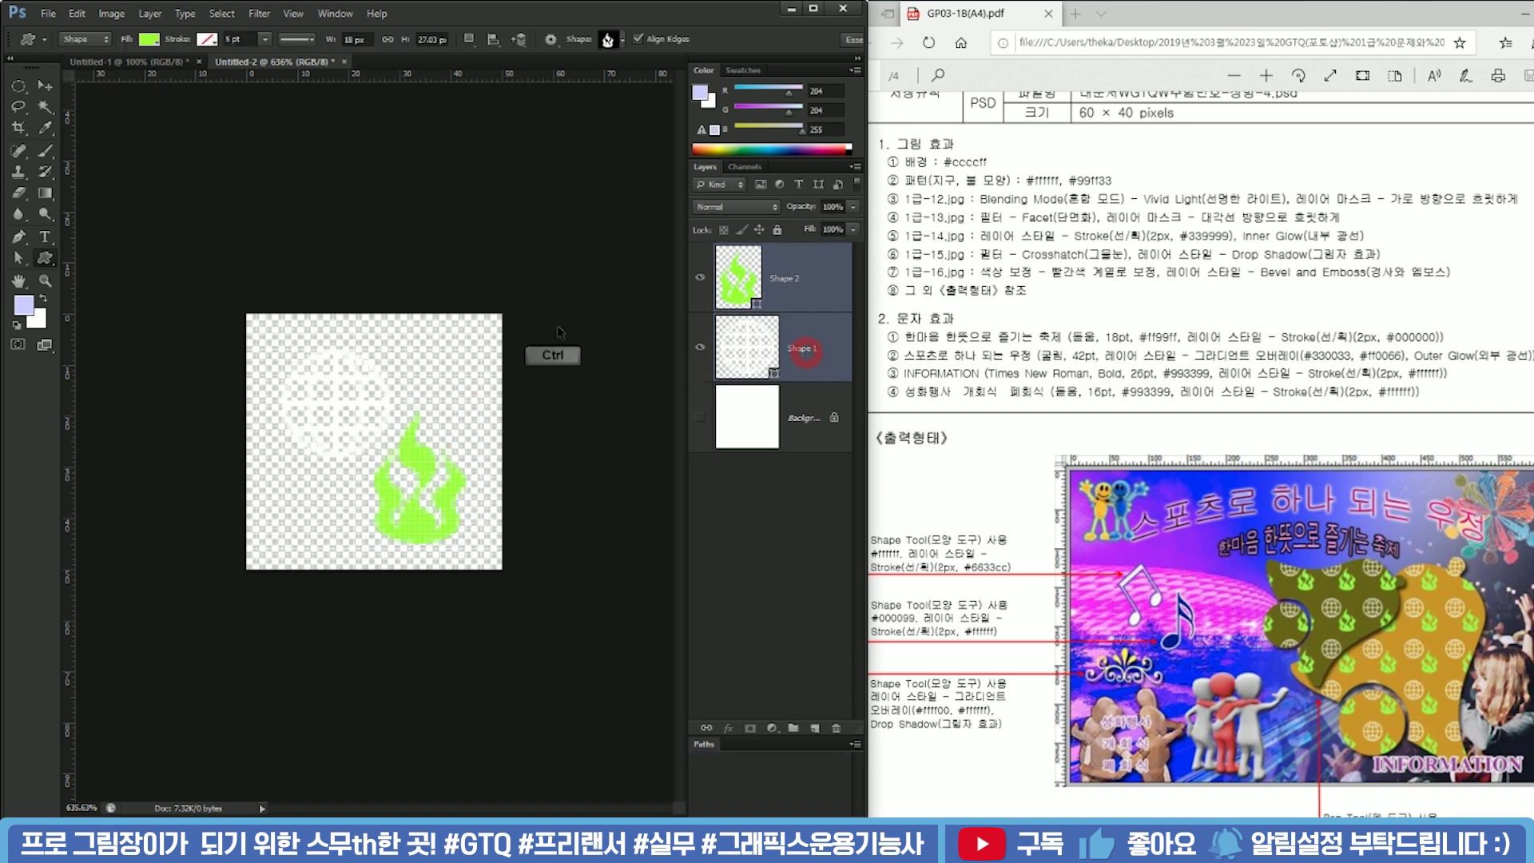
key(ctrl+t)
drag(415, 408, 415, 400)
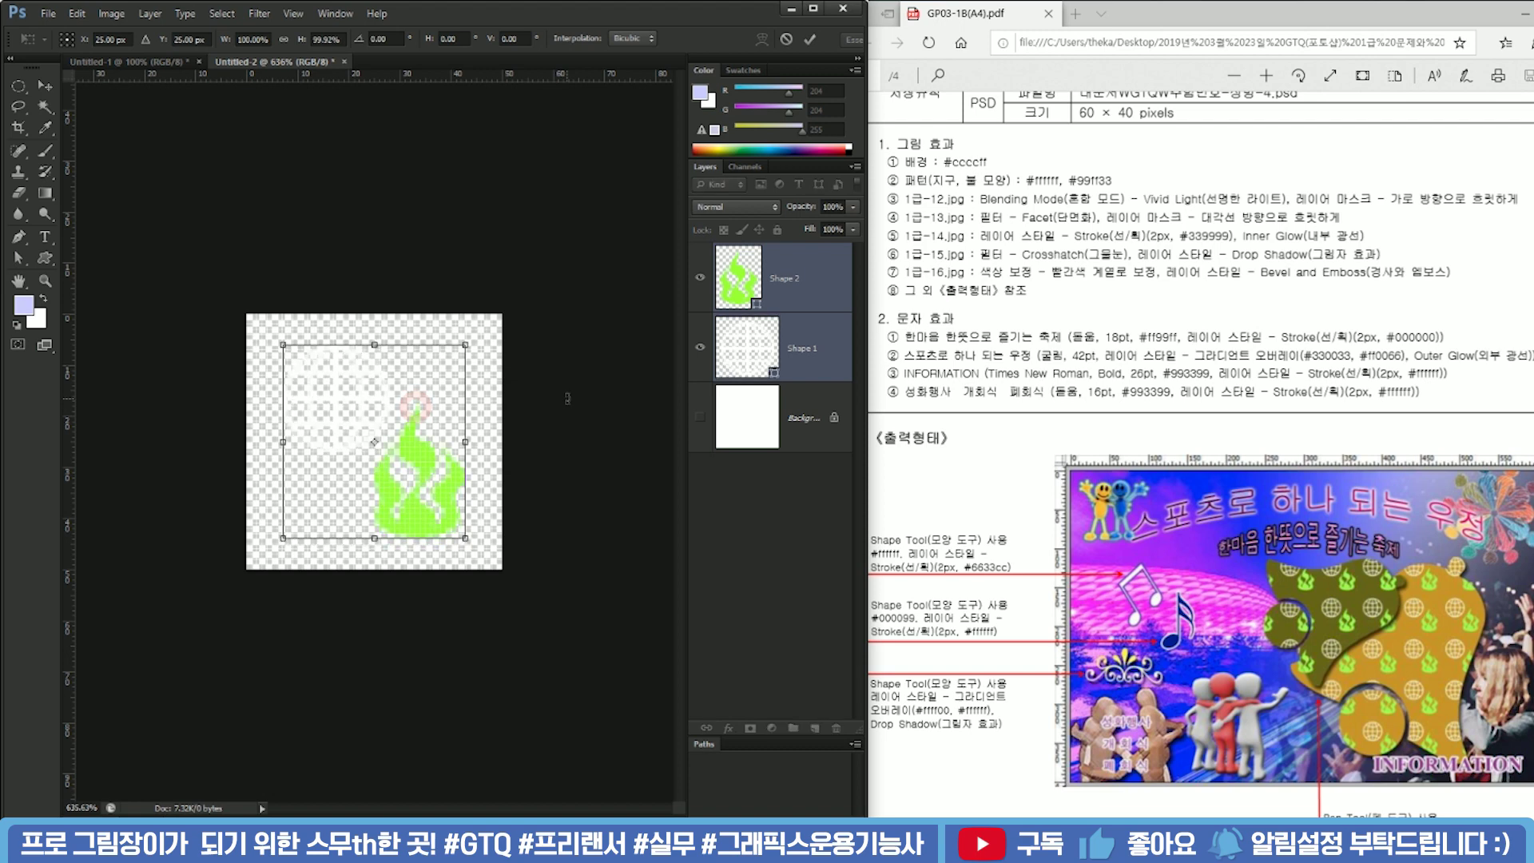
key(Return)
Define the globe and flame artwork as a pattern named "지구, 불"
click(77, 13)
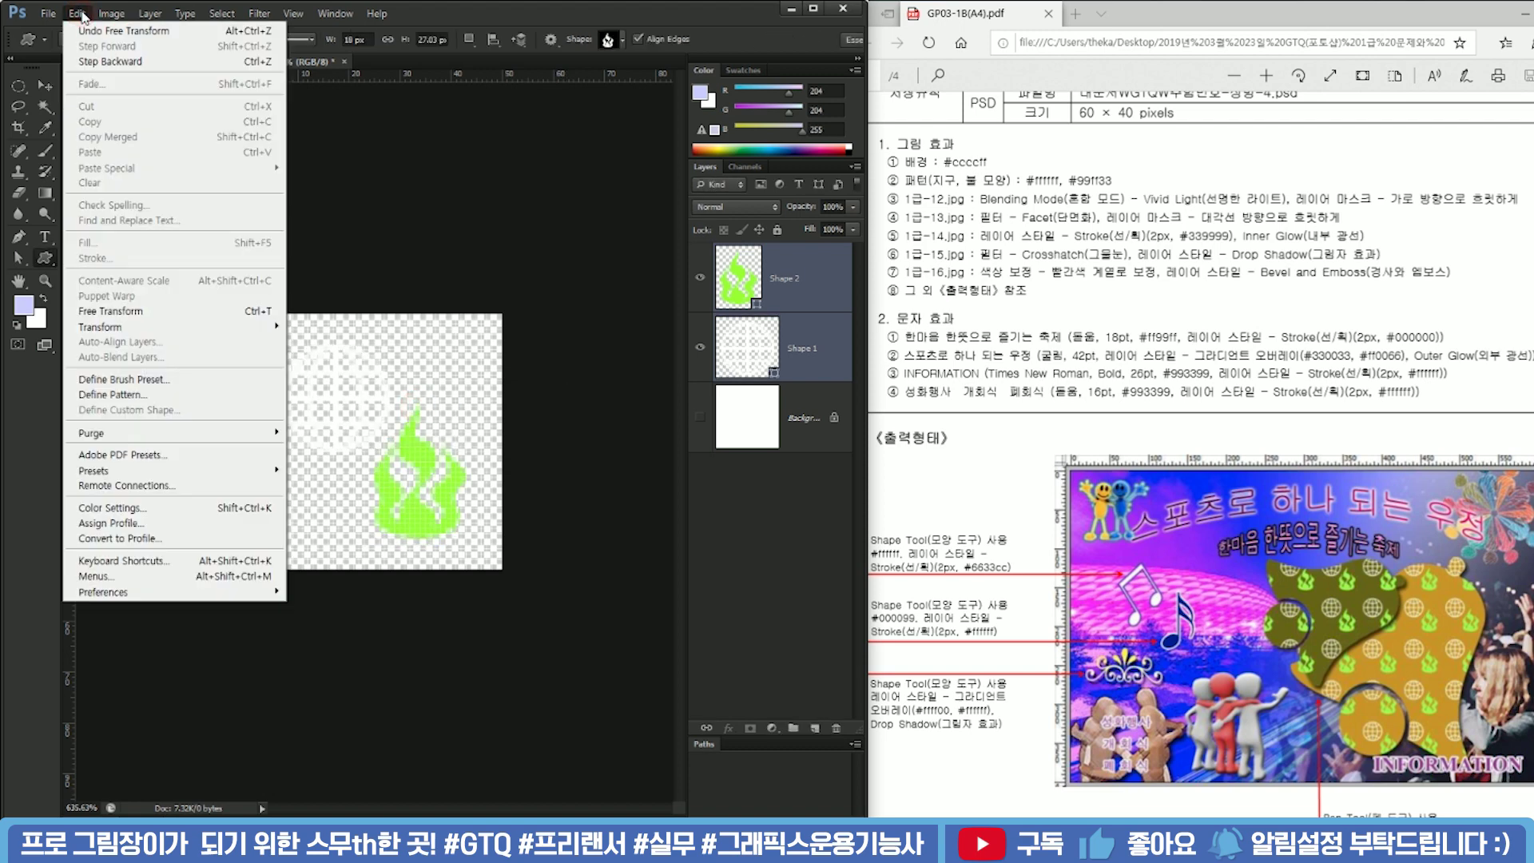
click(165, 395)
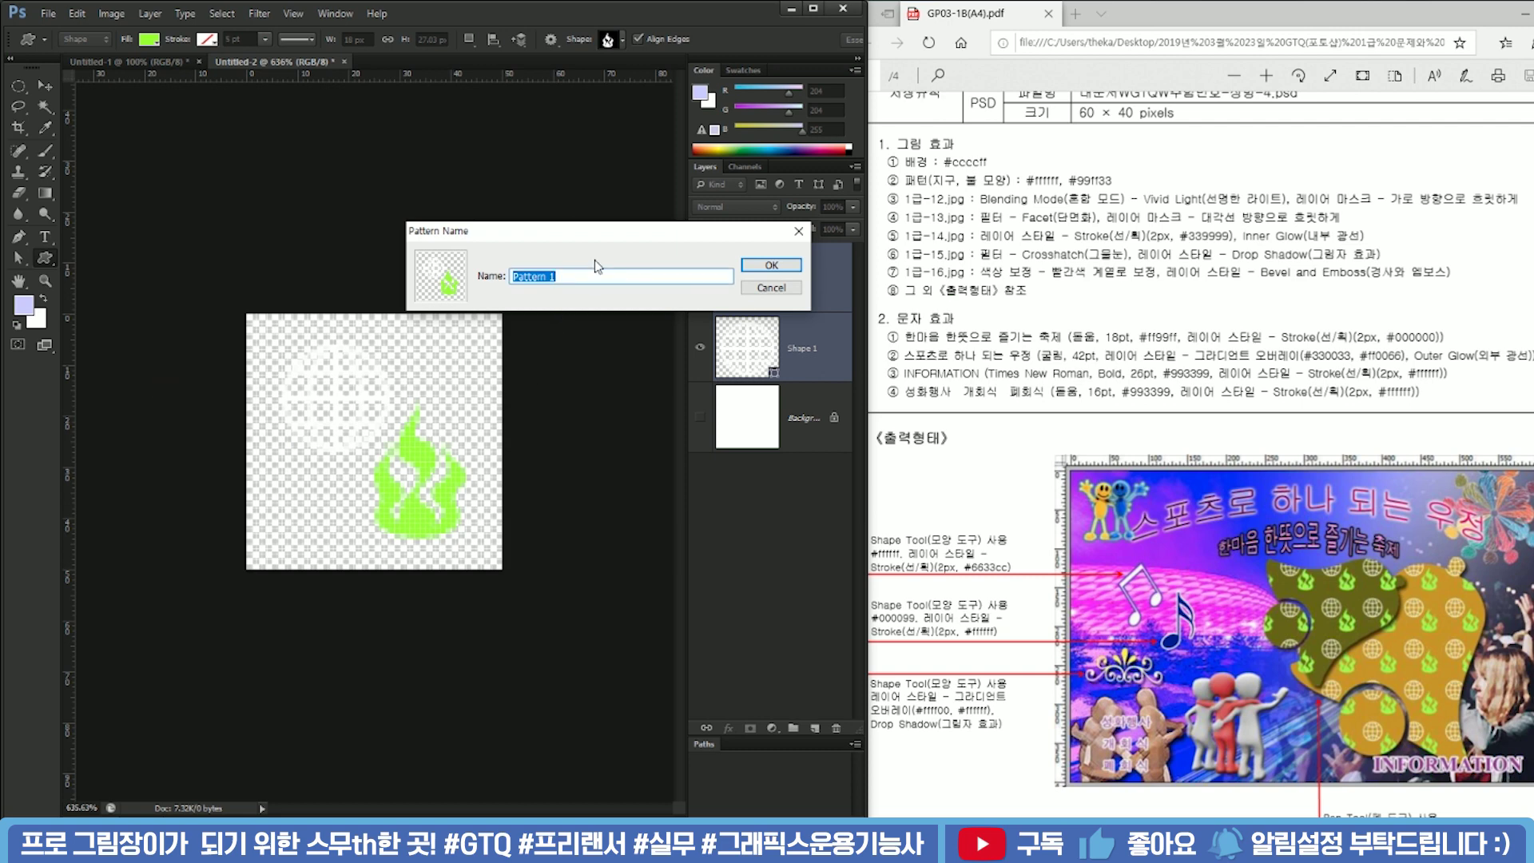
text(지구, 불)
key(Return)
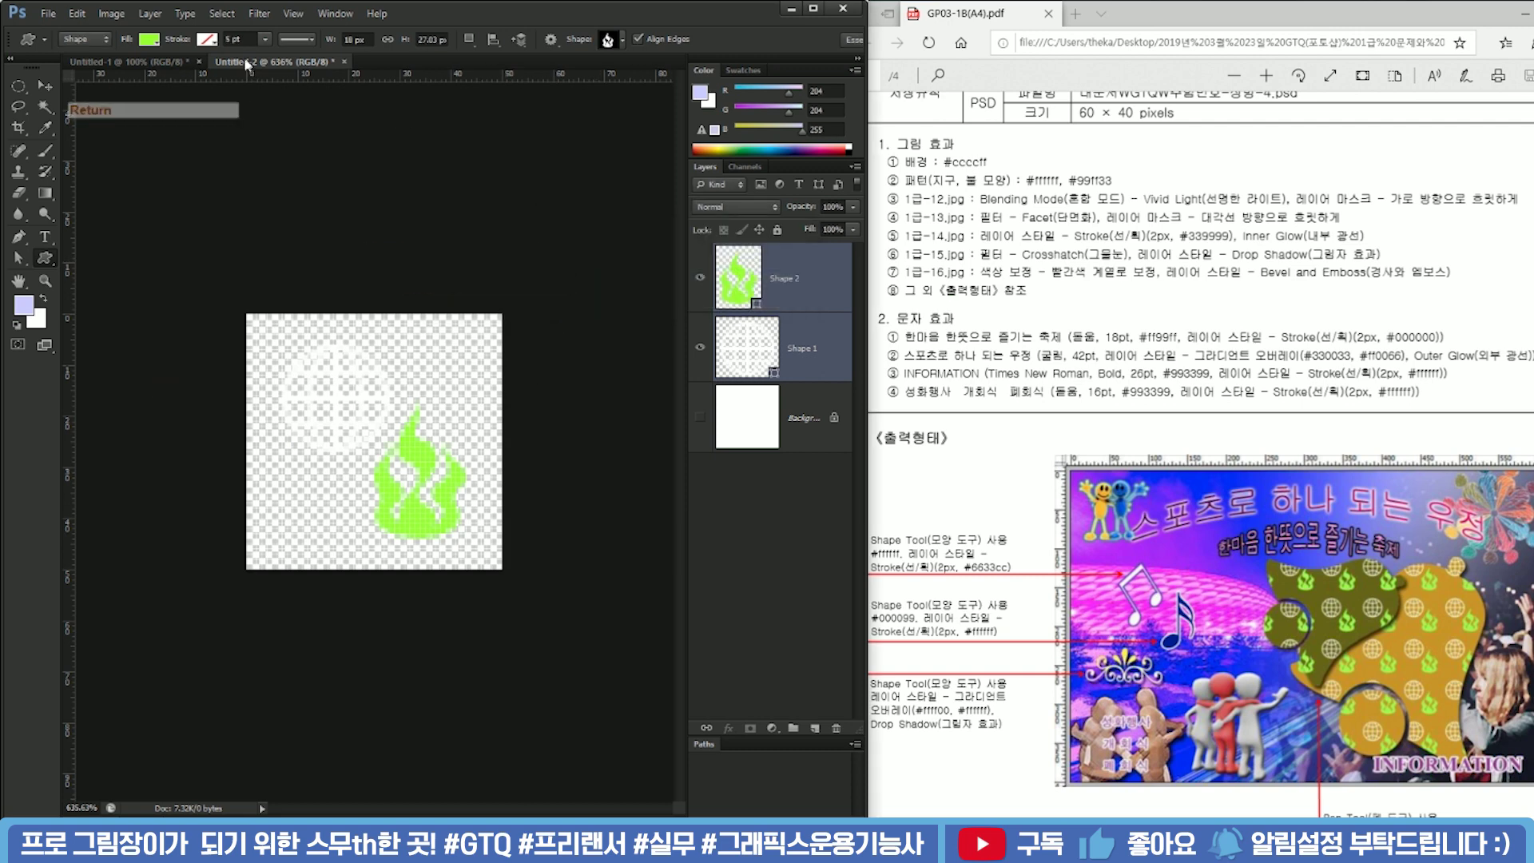
Switch to the 600 × 400 px document and place a vertical and a horizontal guide through the canvas centre
click(165, 67)
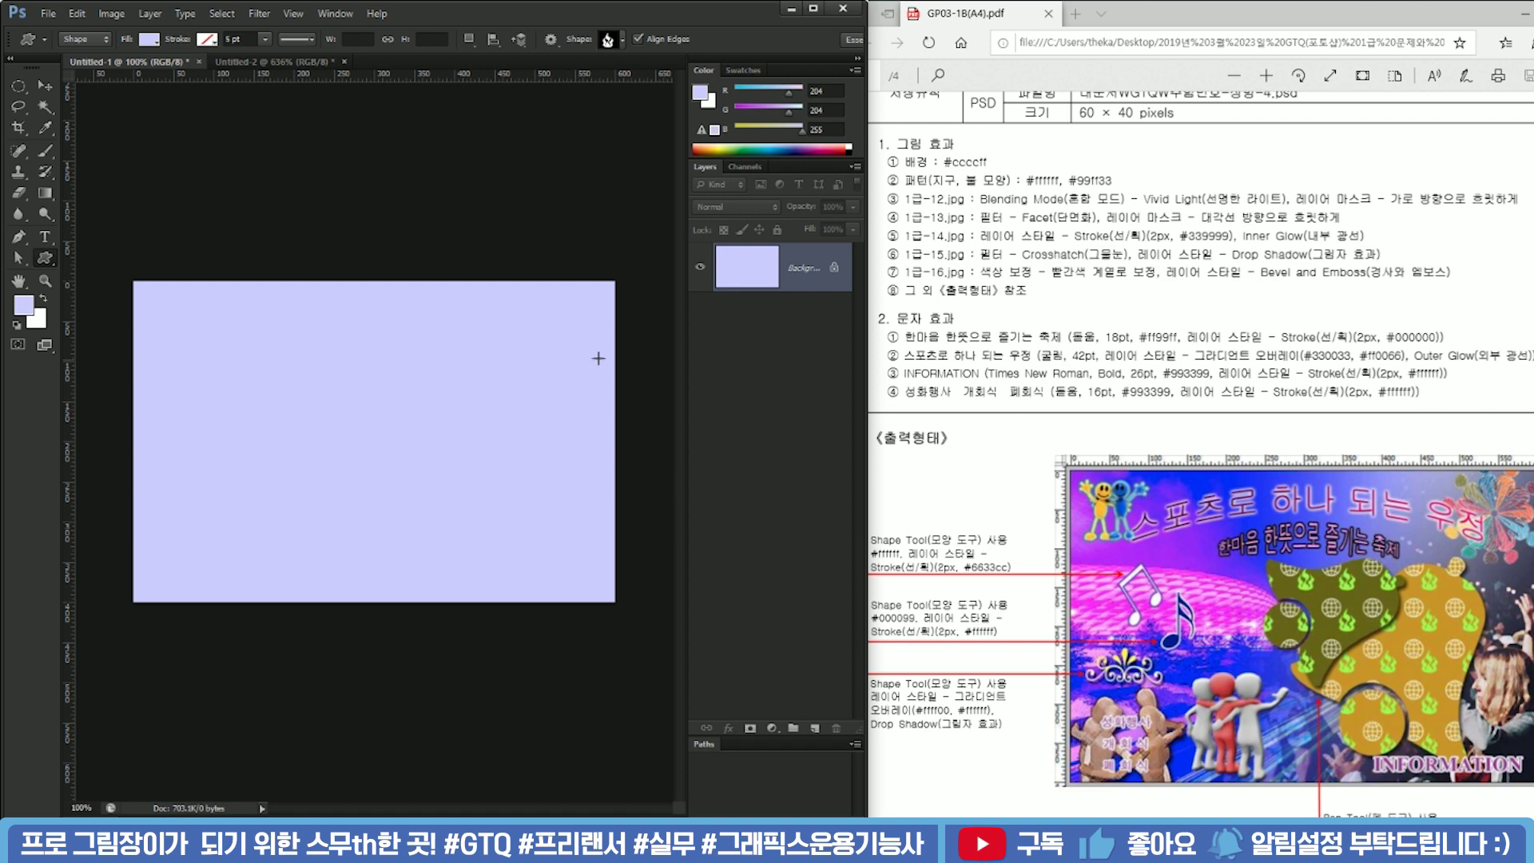
scroll(448, 303, up, 1)
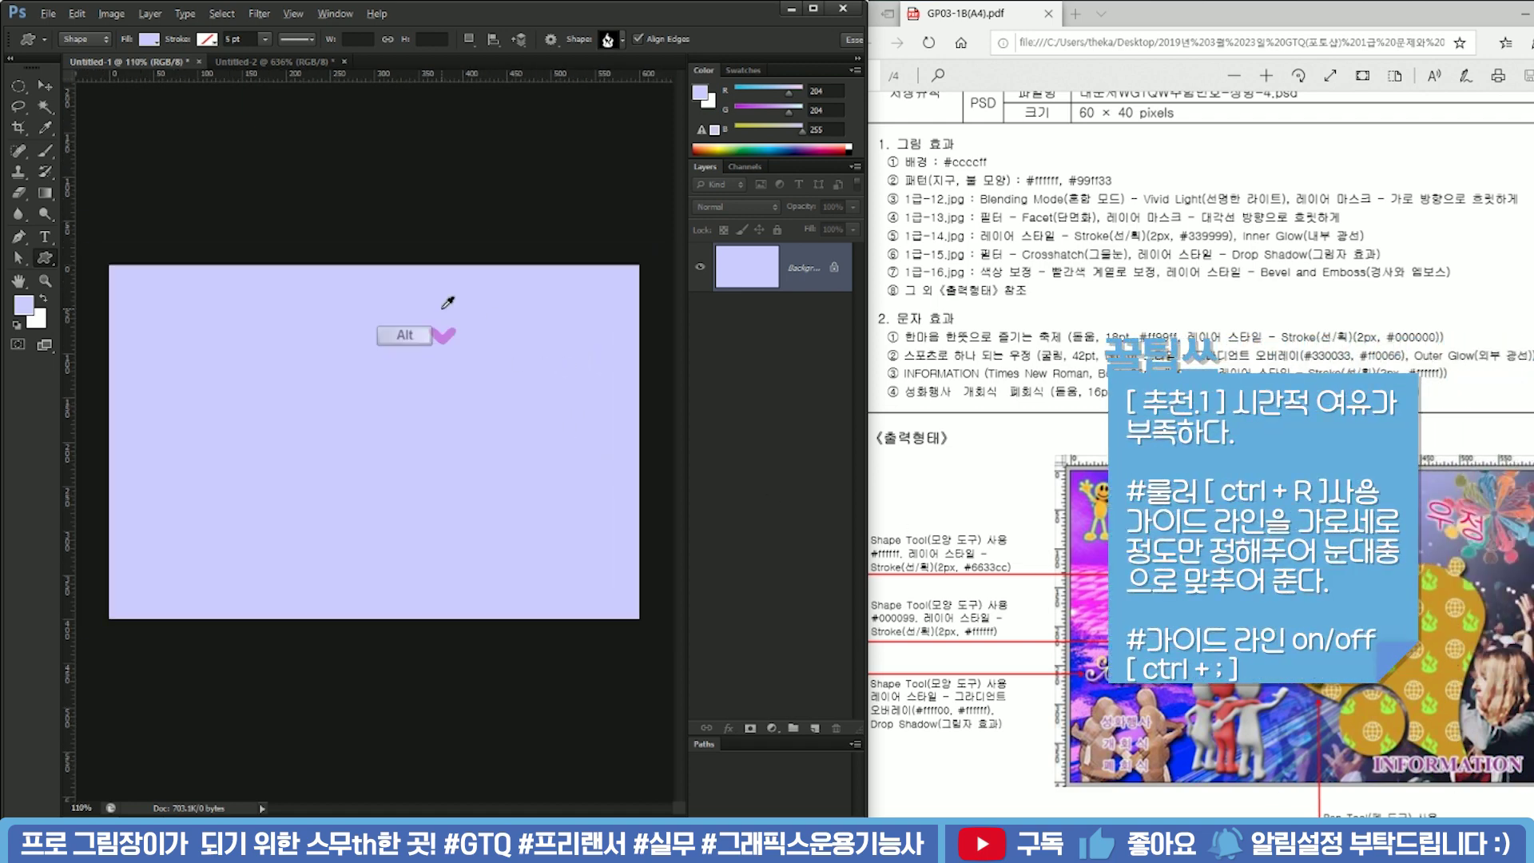
drag(382, 78, 374, 131)
drag(442, 77, 450, 443)
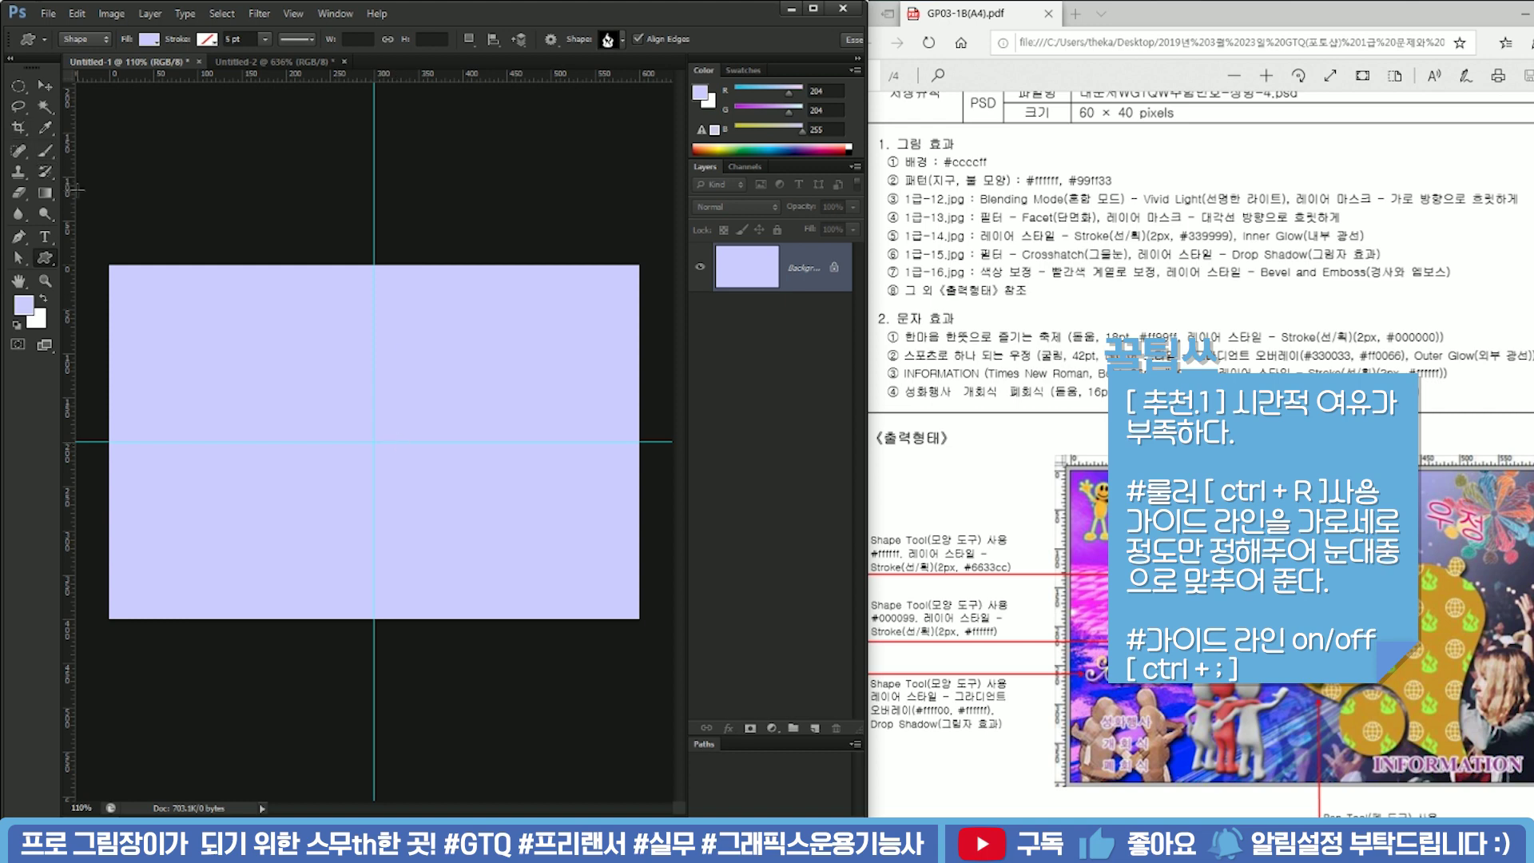
Draw a coral-red filled circle about 26 × 26 px centred on the vertical guide in the canvas's upper part
key(p)
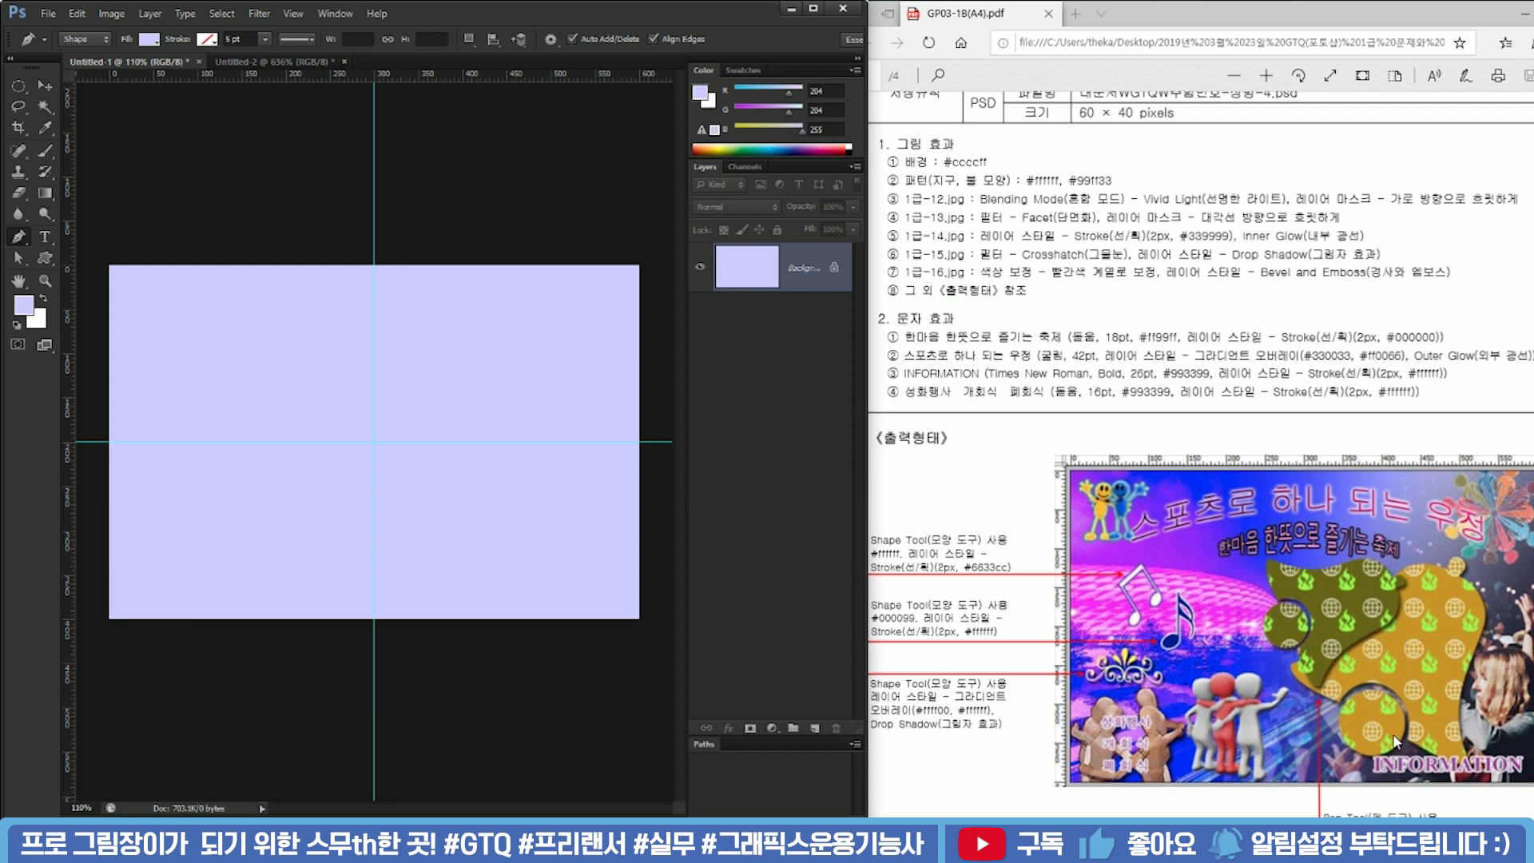
right_click(45, 258)
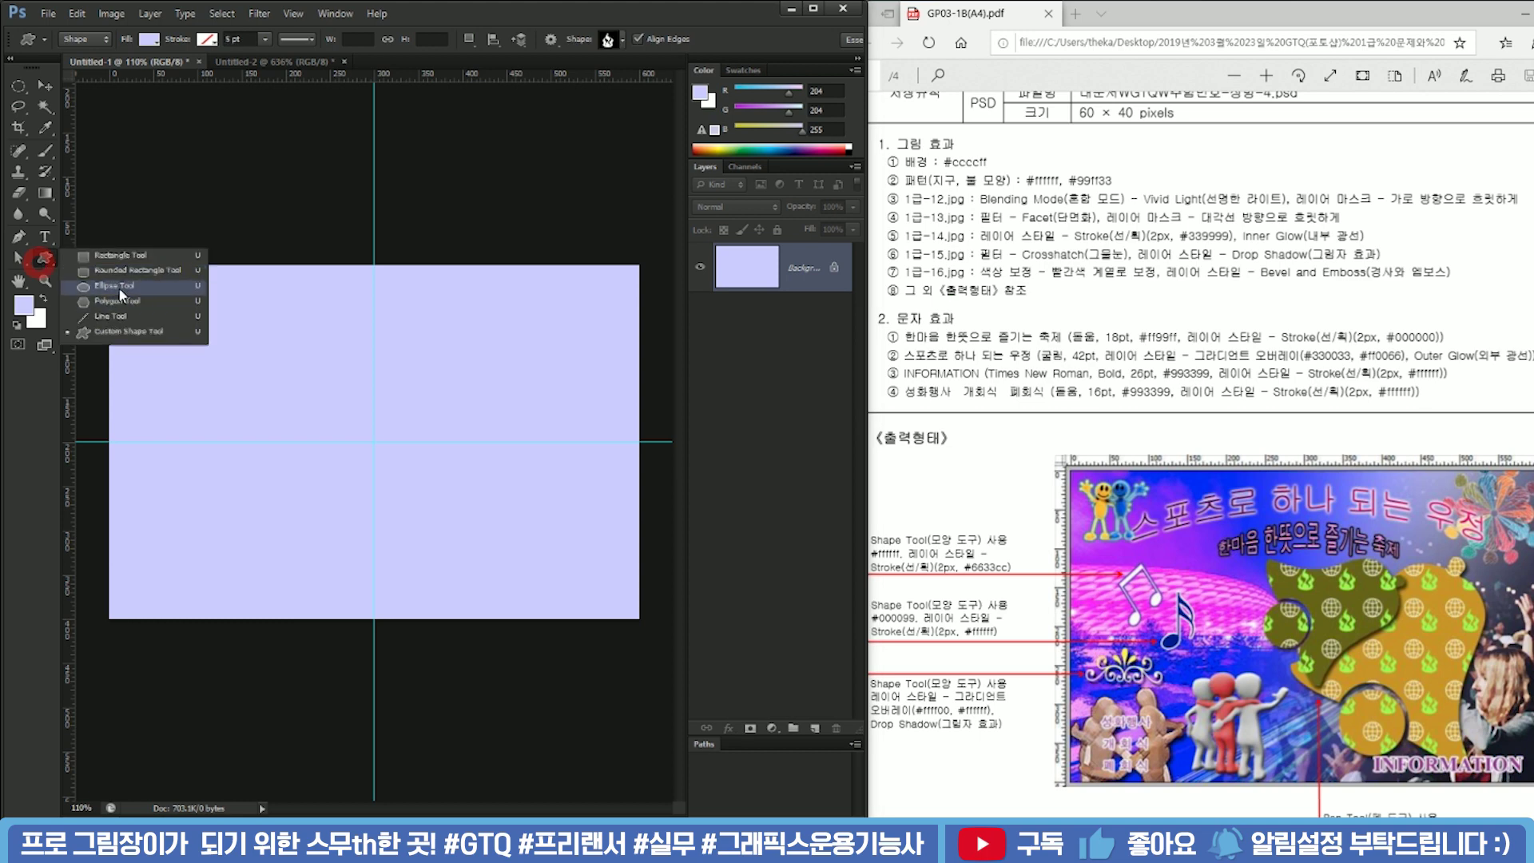
click(120, 289)
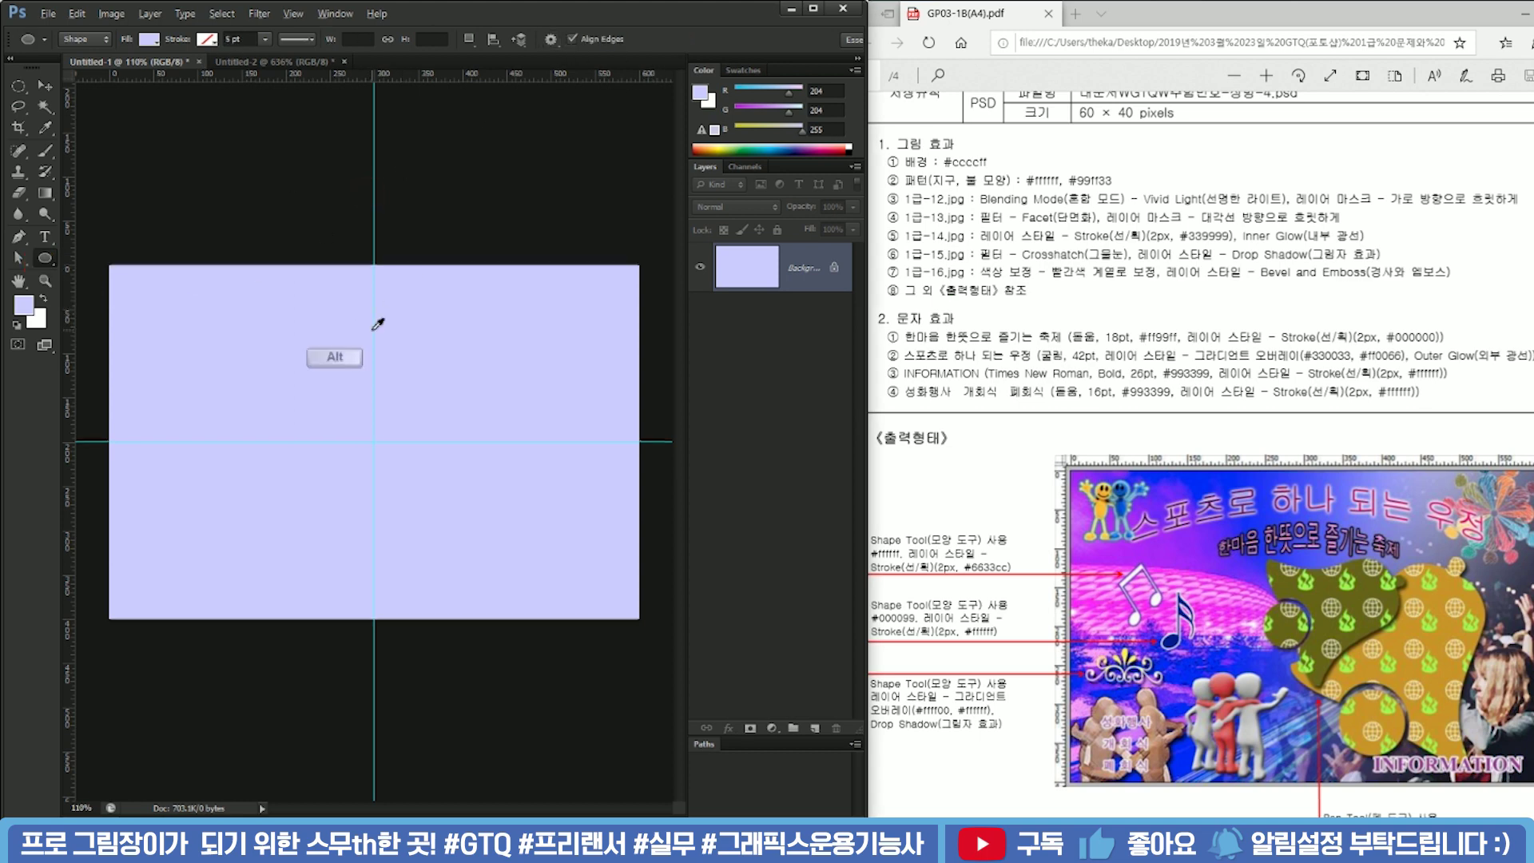
scroll(377, 324, up, 3)
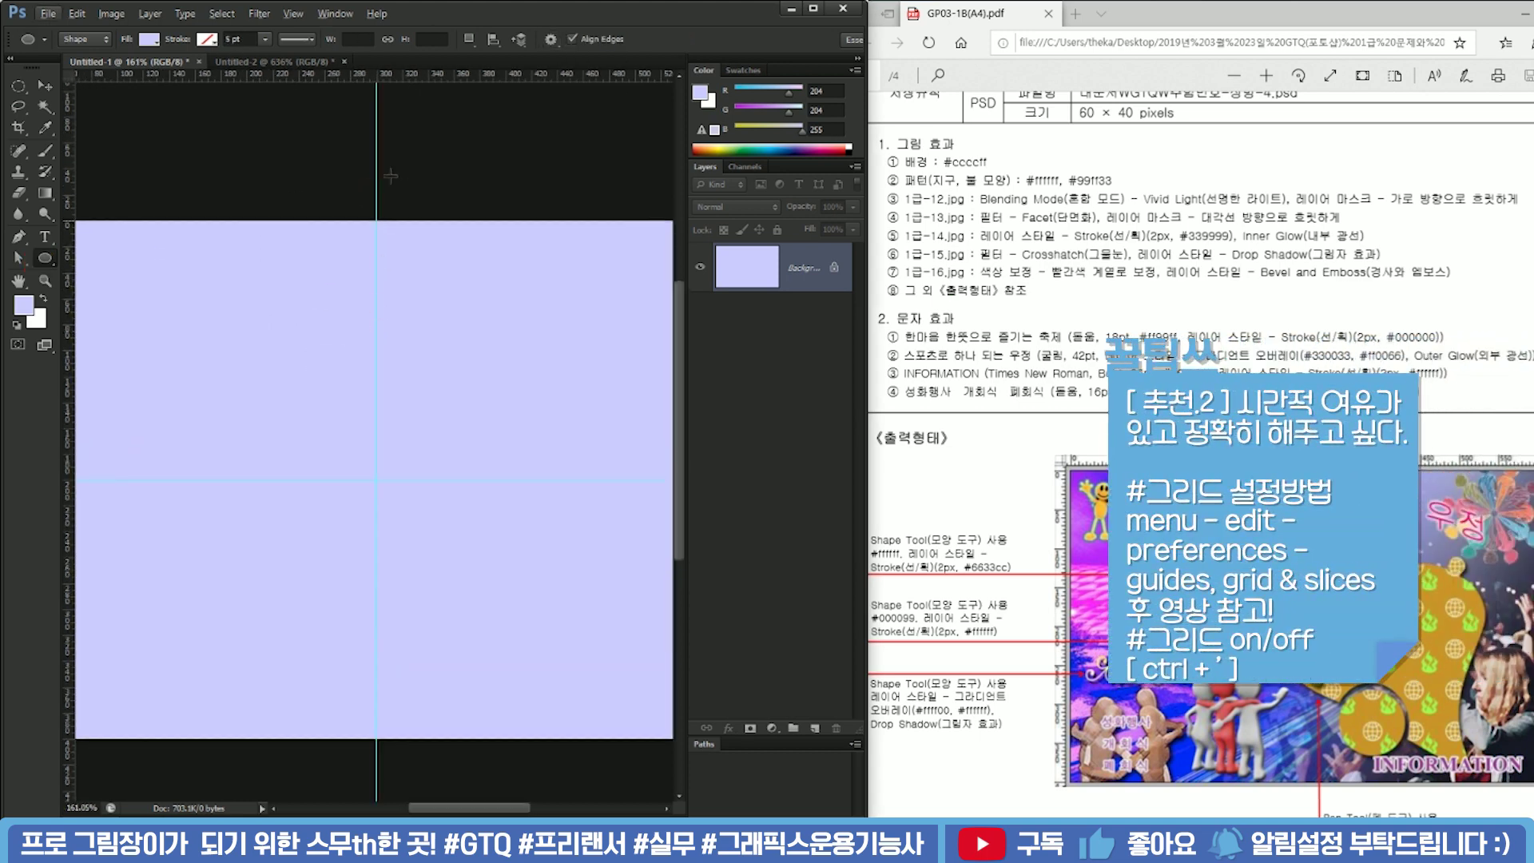
click(149, 39)
click(213, 161)
click(447, 8)
drag(376, 344, 395, 328)
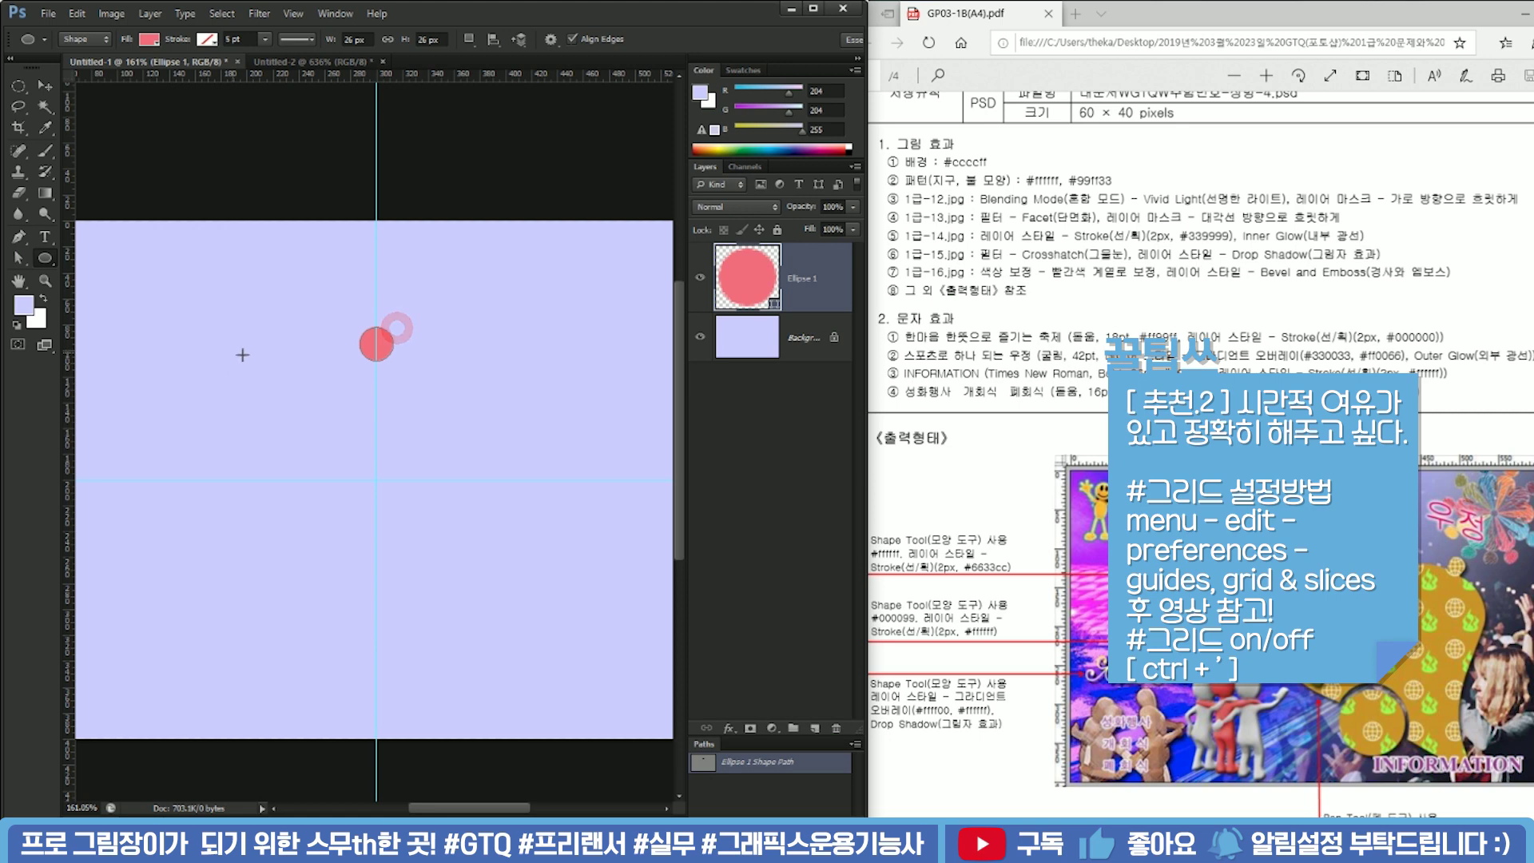
With the Pen tool set to Combine Shapes, draw the bell's left half from the small circle down, closing it along the vertical guide
key(p)
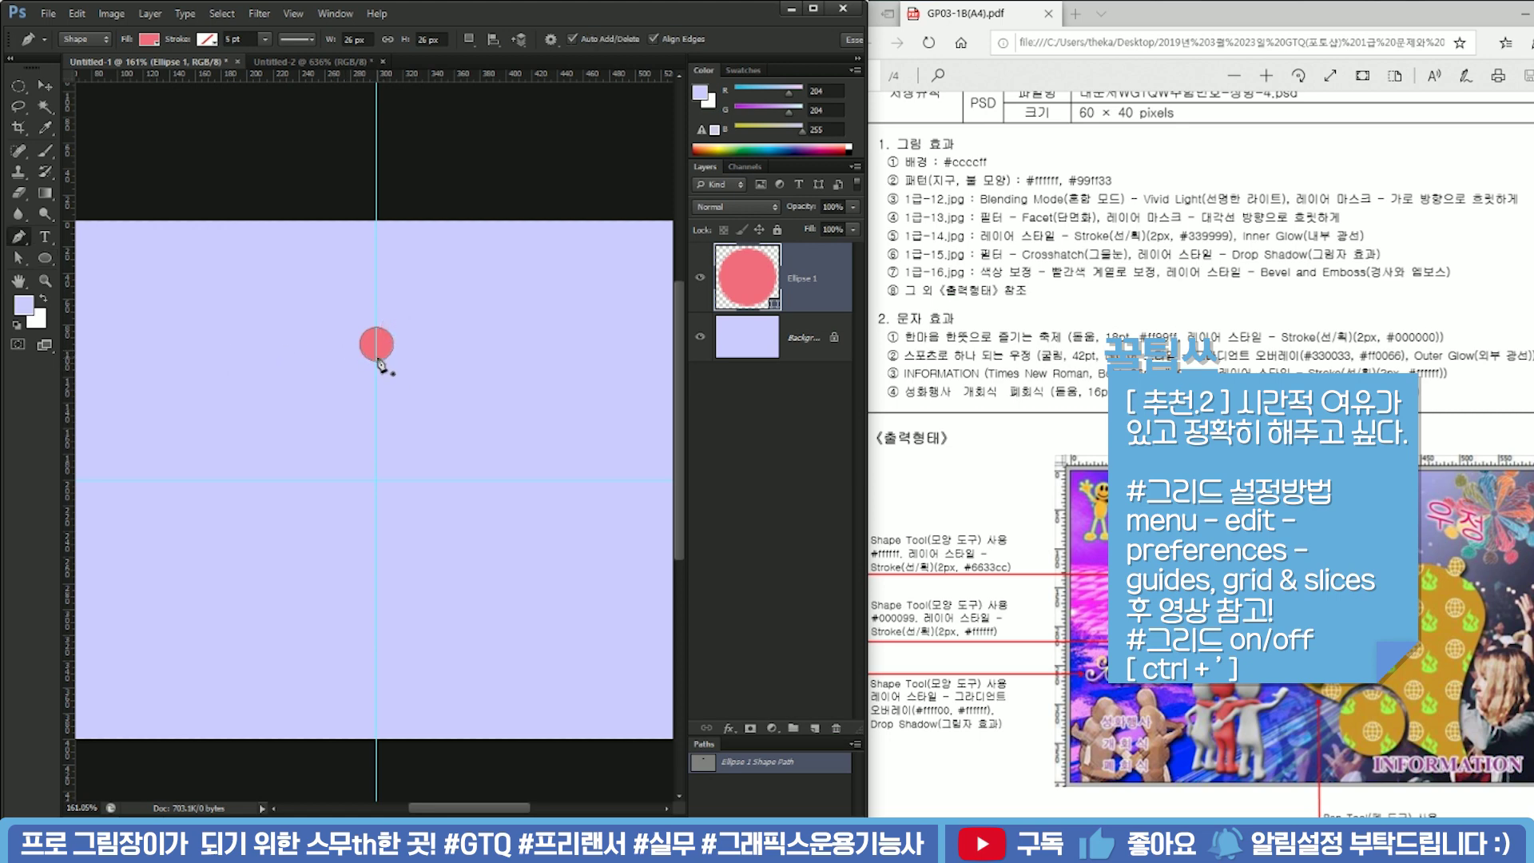
click(469, 39)
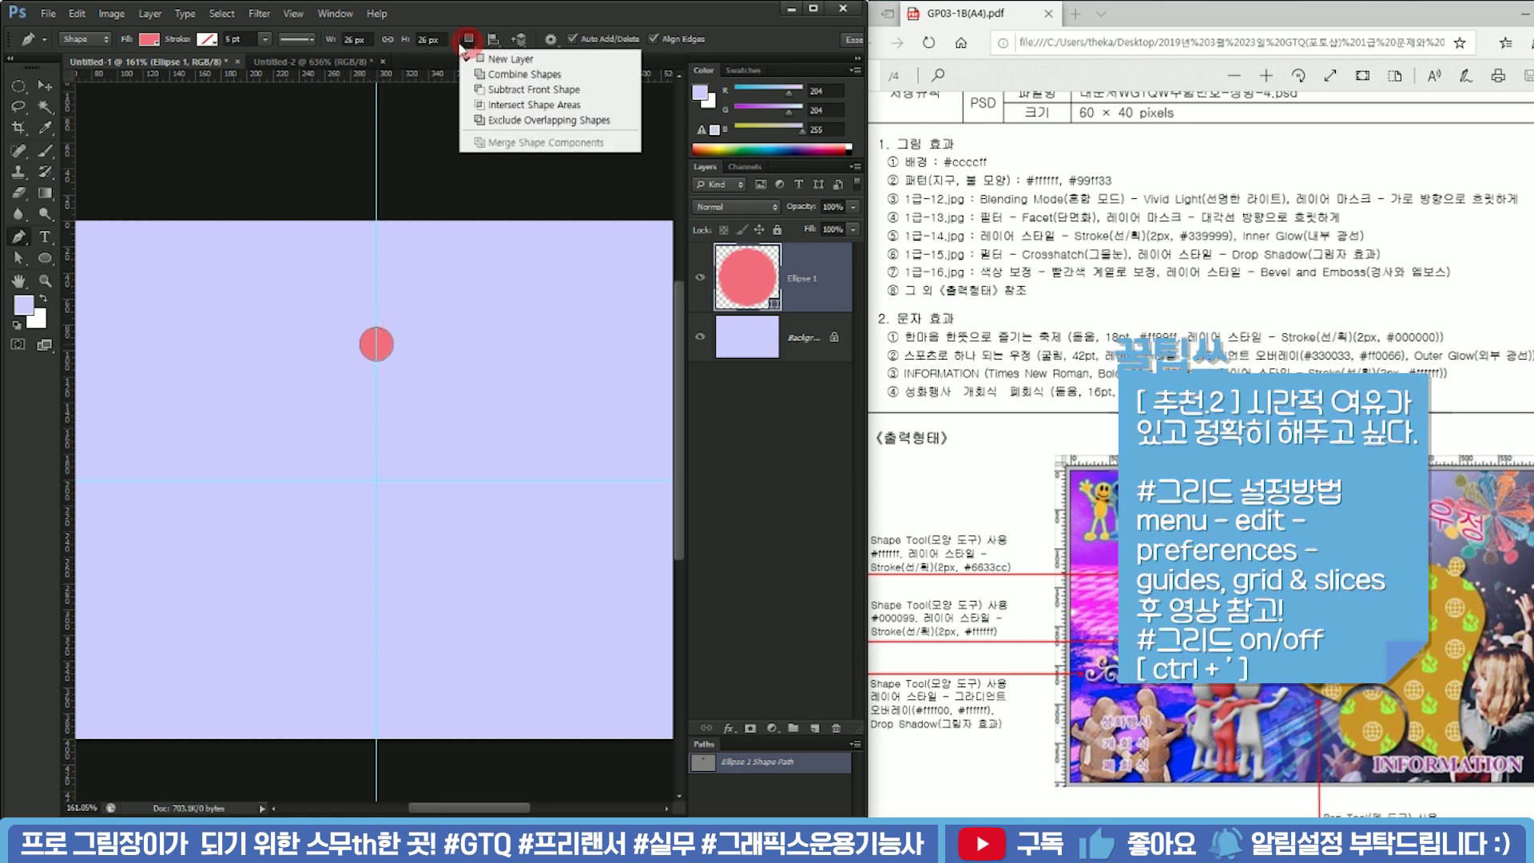
click(518, 75)
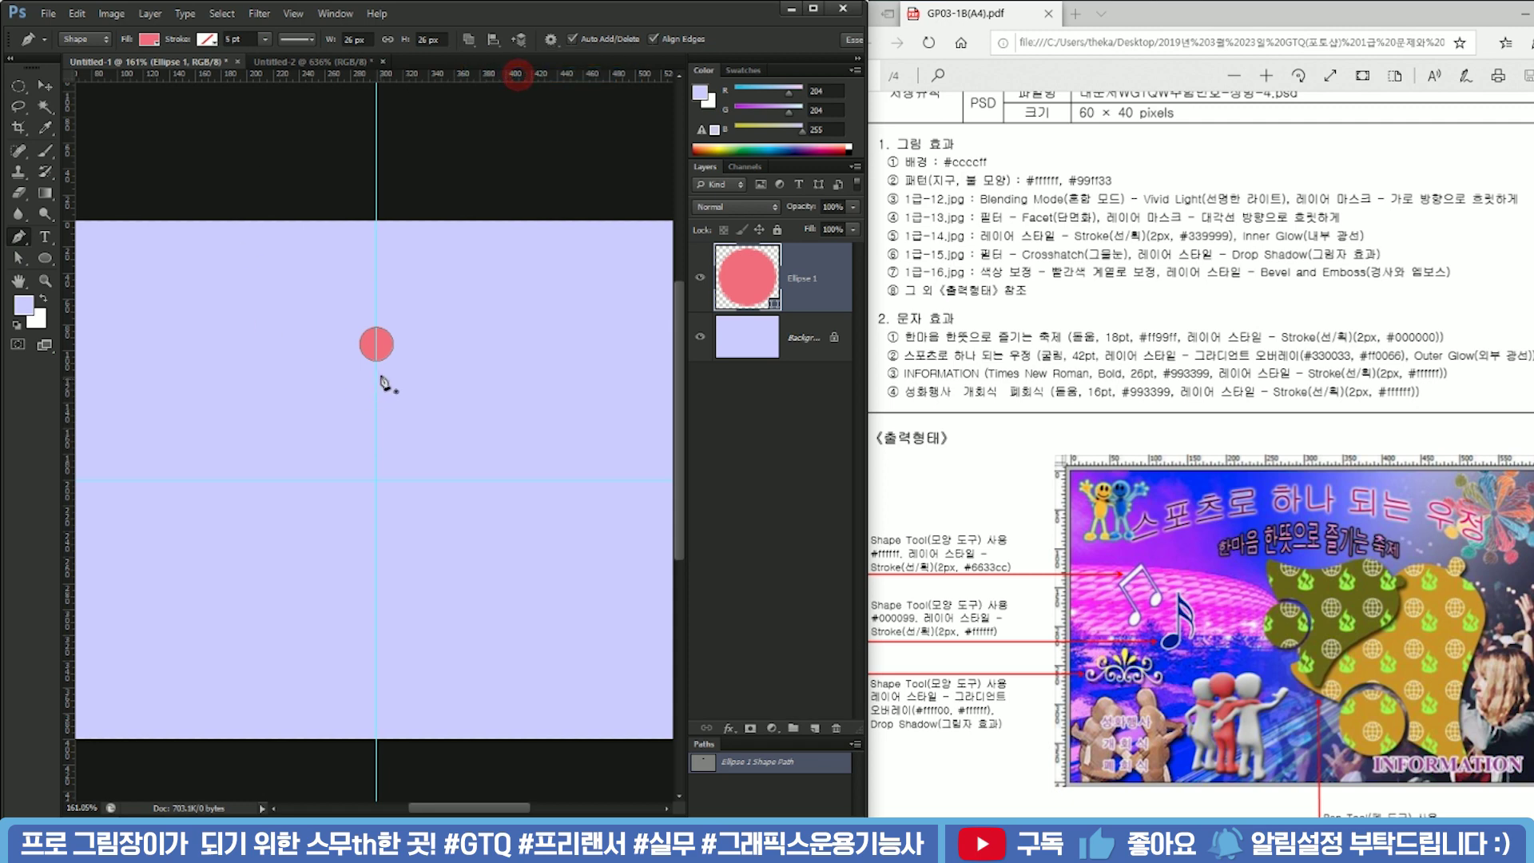
click(376, 352)
mouse_move(304, 431)
mouse_down()
mouse_move(289, 522)
mouse_move(304, 520)
mouse_move(174, 597)
mouse_up()
key(ctrl)
alt+click(305, 431)
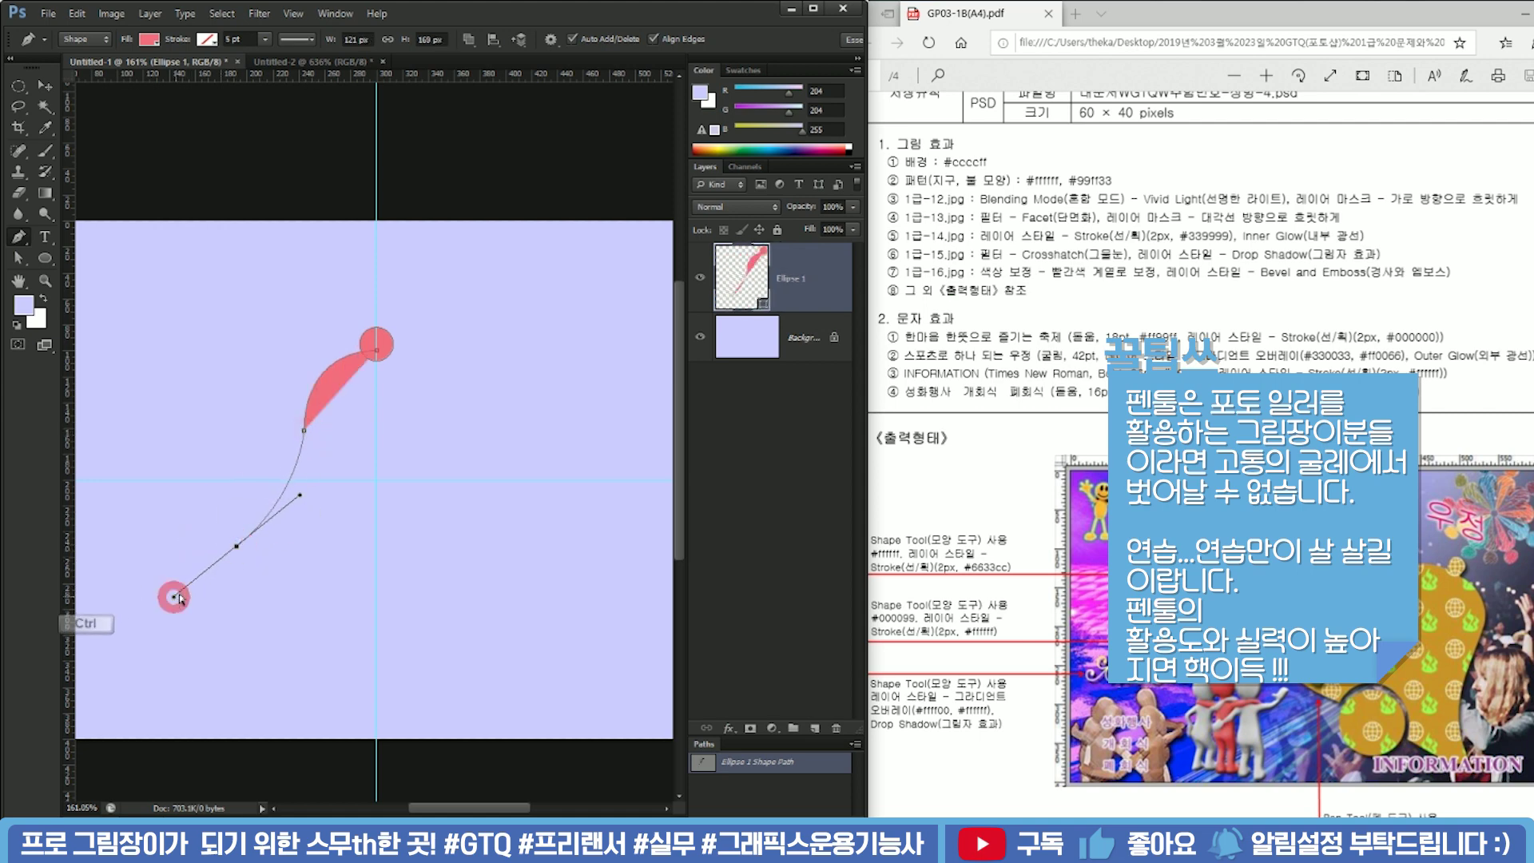
alt+click(236, 547)
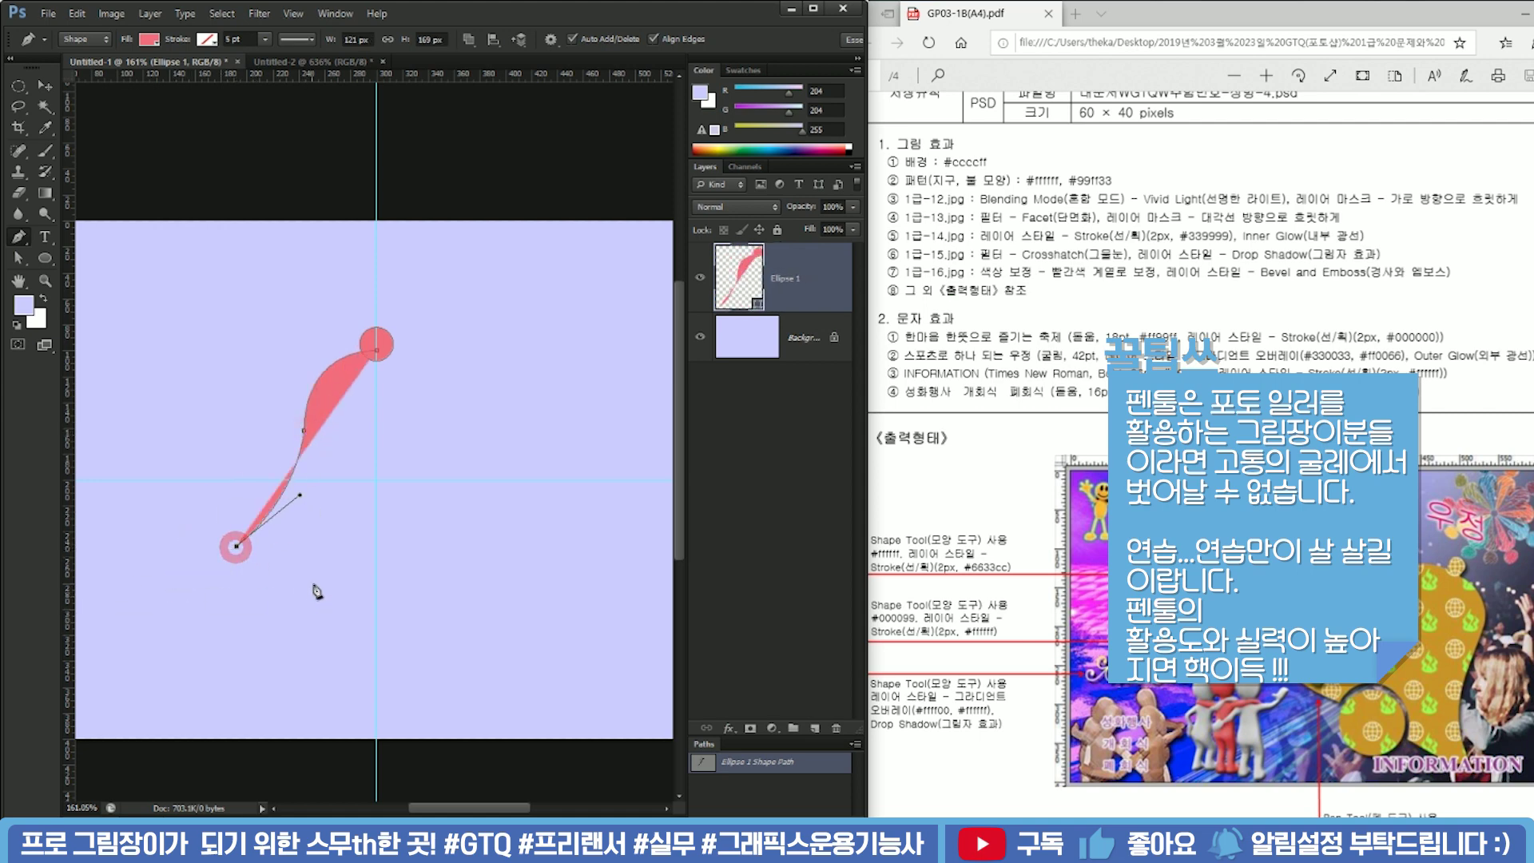
drag(376, 593, 497, 594)
alt+click(376, 593)
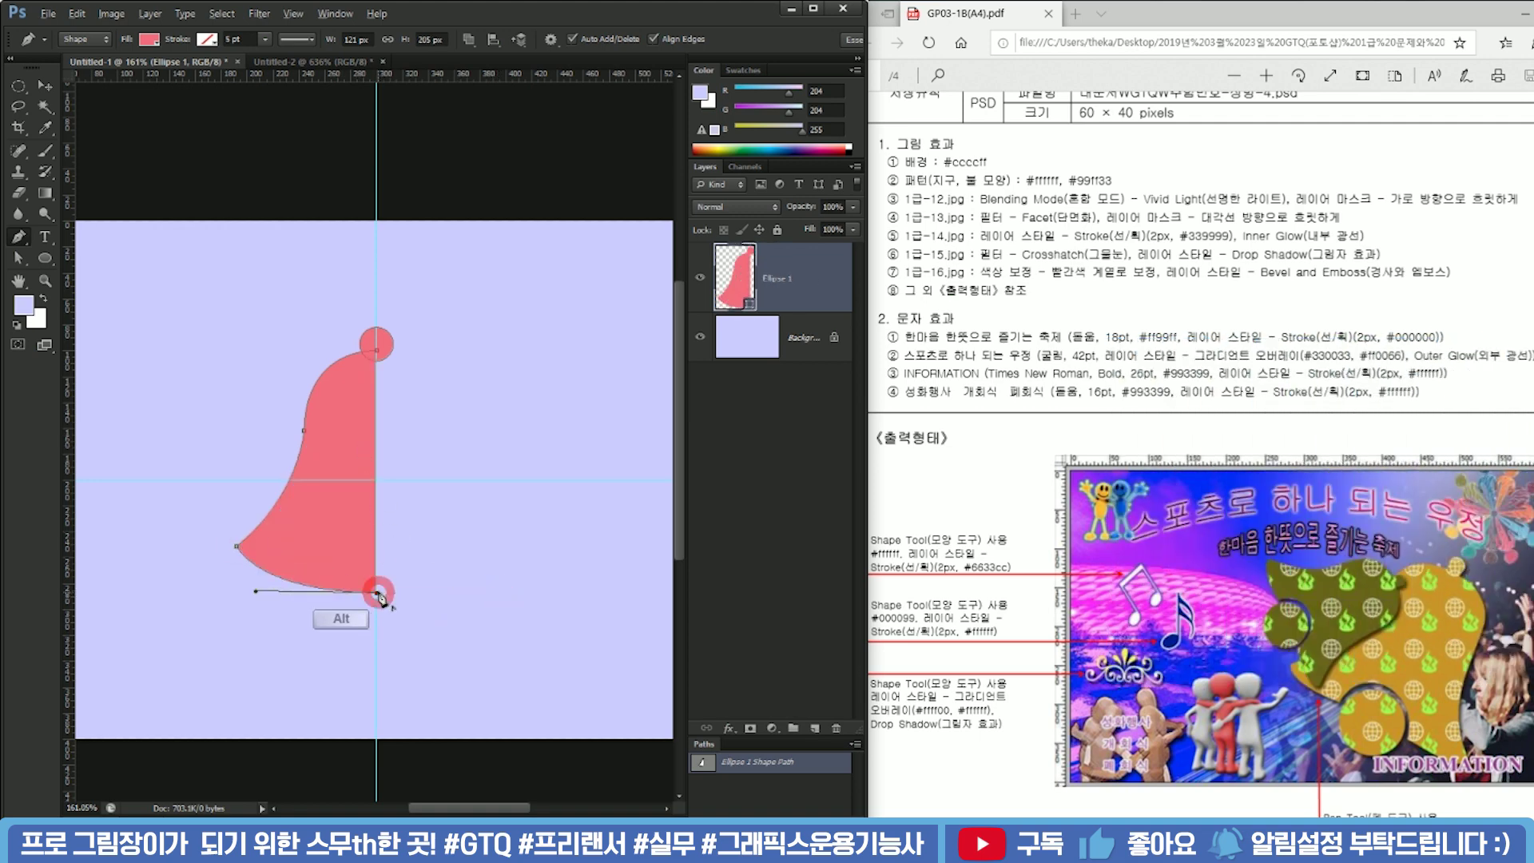
click(378, 353)
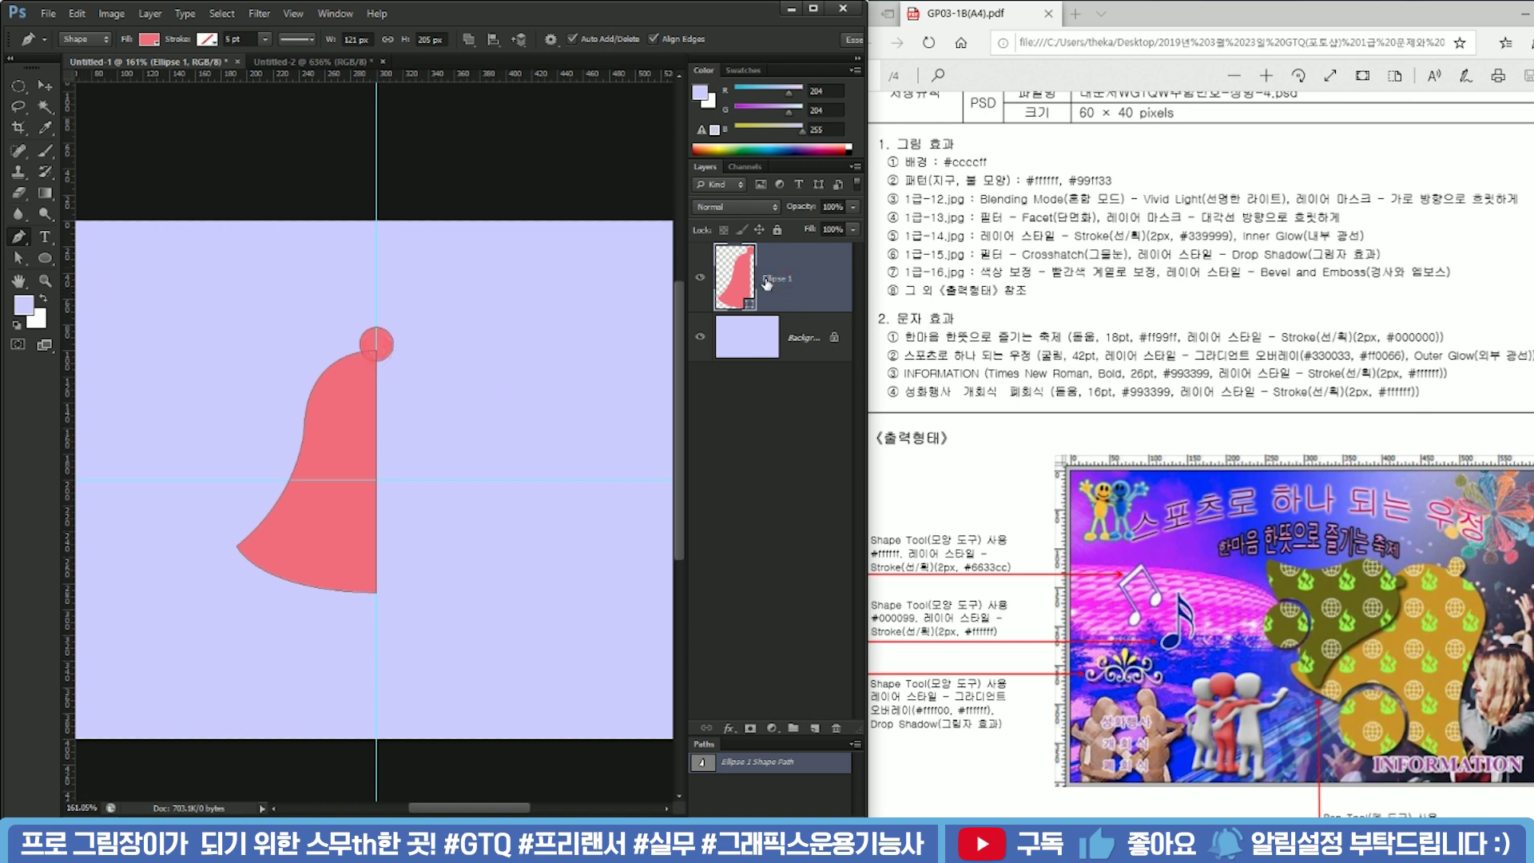
Duplicate the half-bell path, flip the copy horizontally and join it to the original along the vertical guide
click(18, 259)
click(116, 259)
click(296, 546)
drag(173, 473, 510, 668)
drag(344, 439, 532, 444)
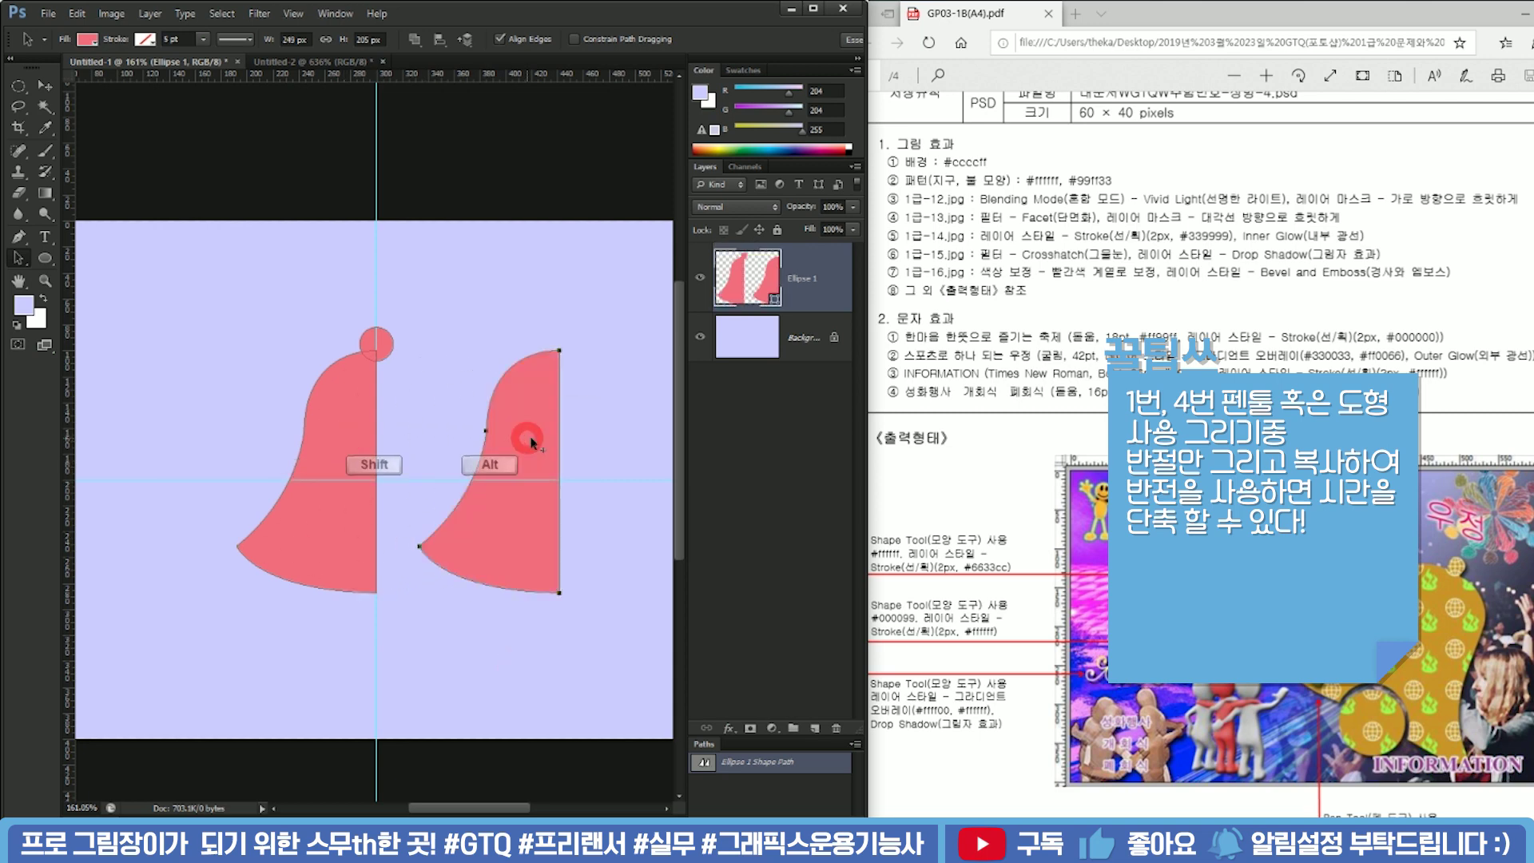
key(ctrl+t)
right_click(533, 432)
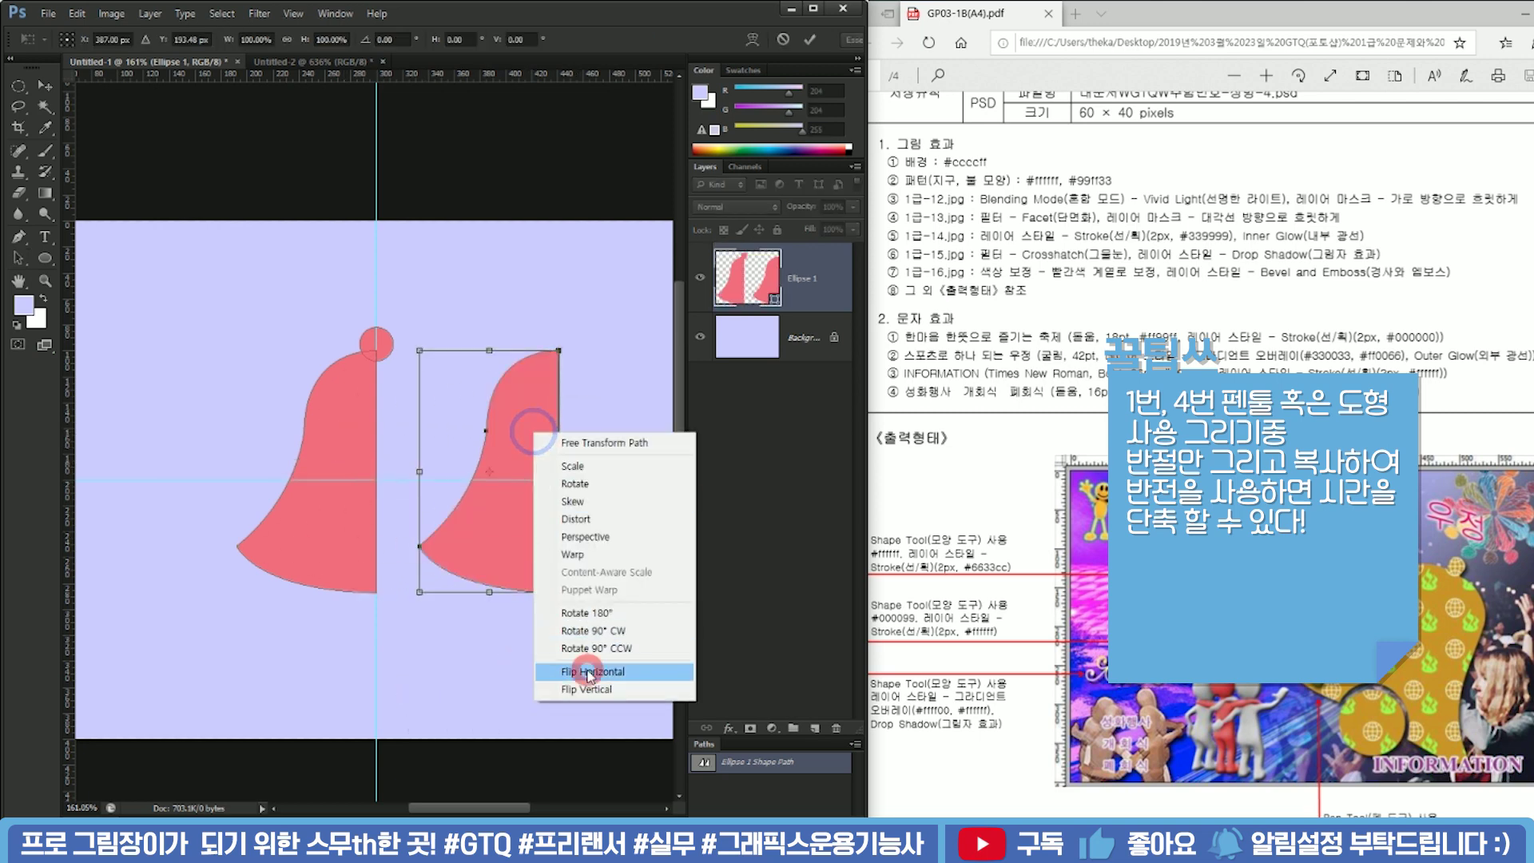
click(592, 672)
drag(473, 437, 416, 436)
key(Return)
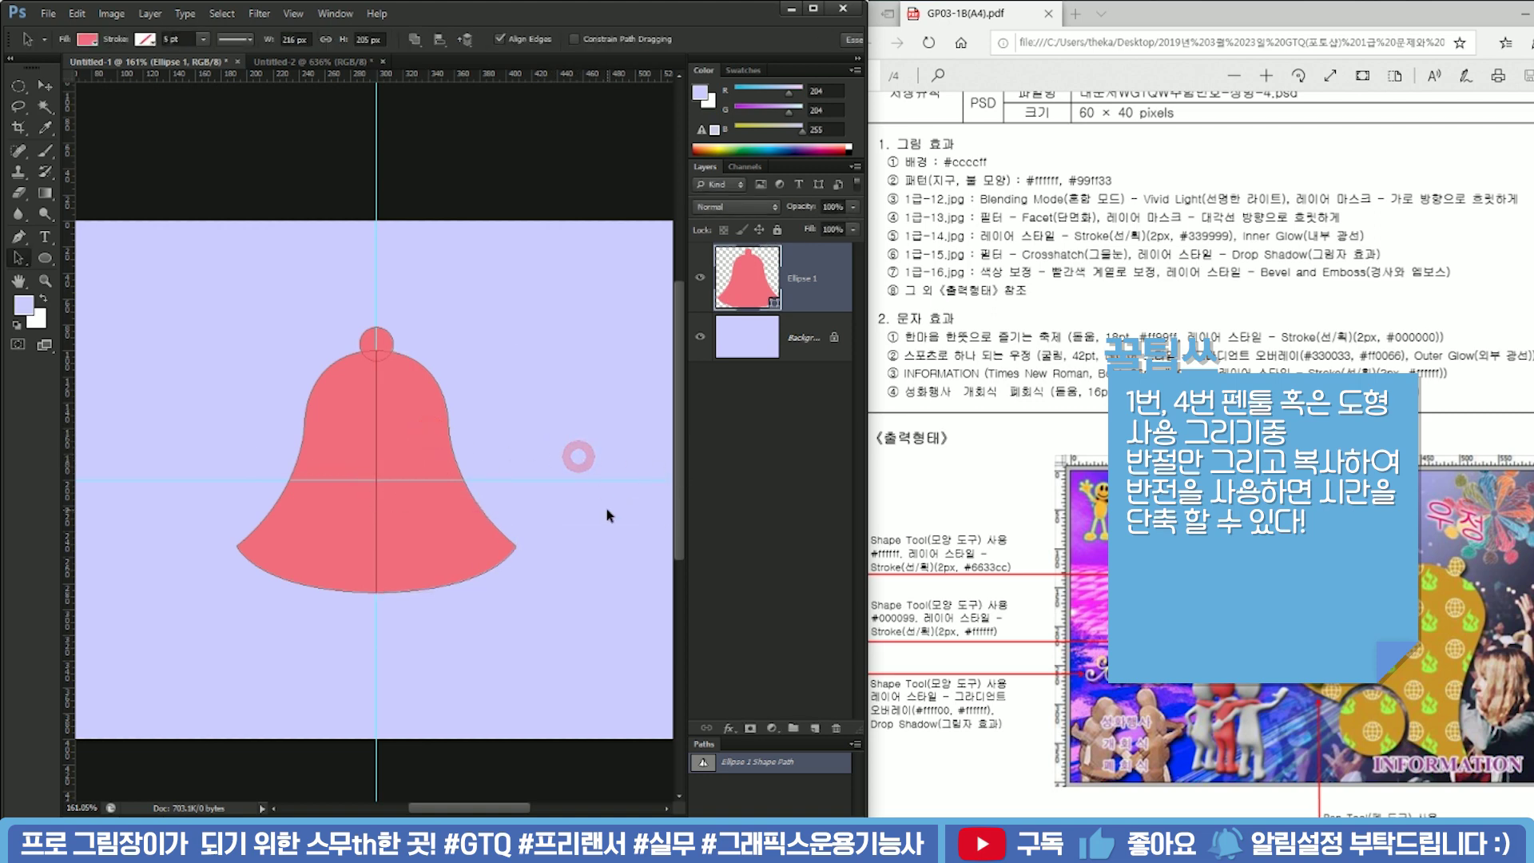
Subtract a circle centred on the vertical guide at the bell's bottom edge, using Subtract Front Shape
click(45, 257)
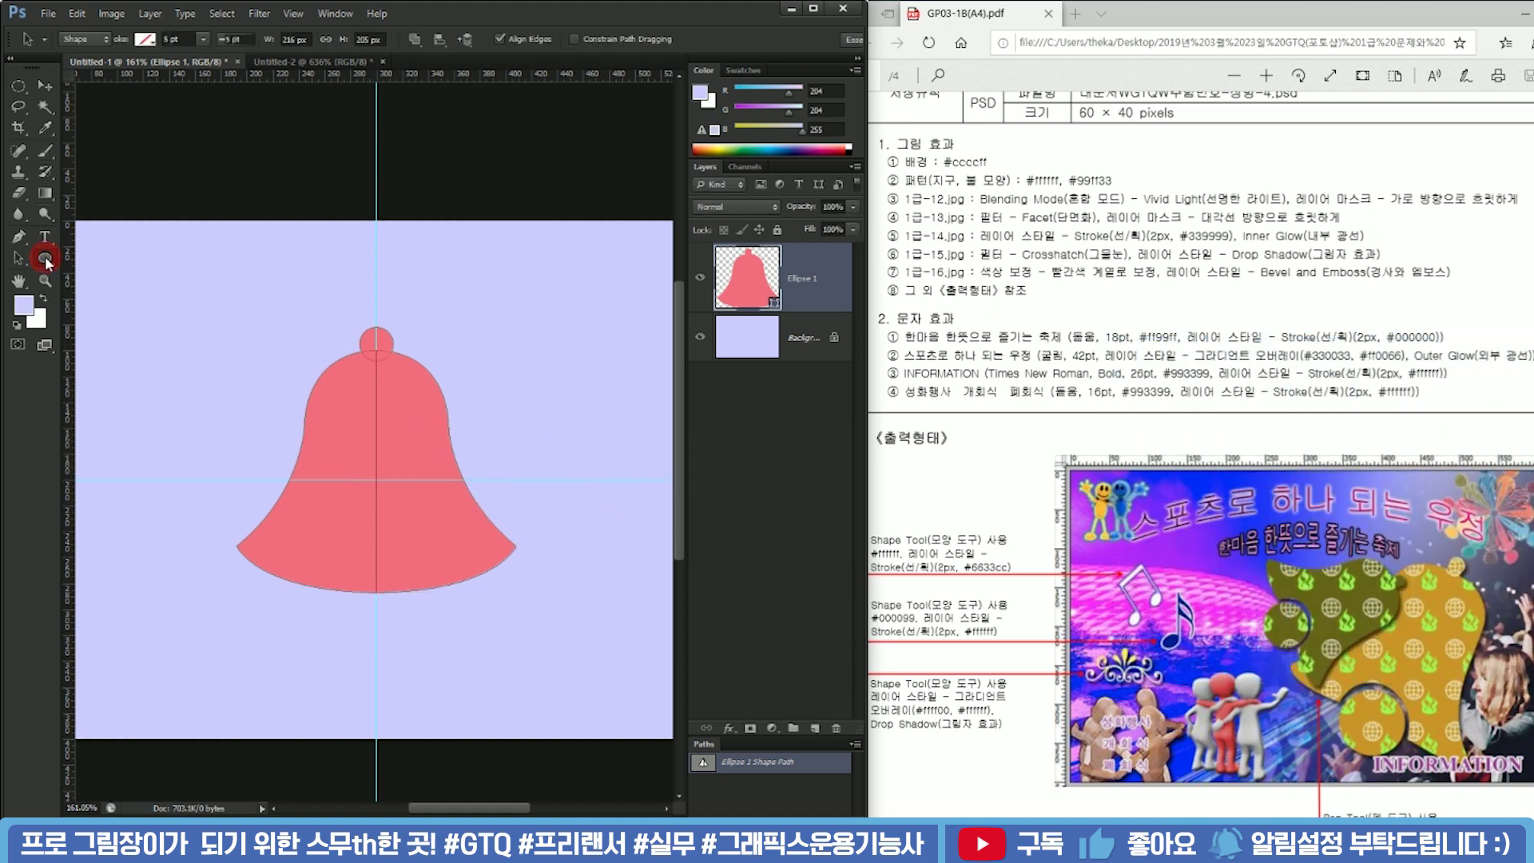
click(469, 39)
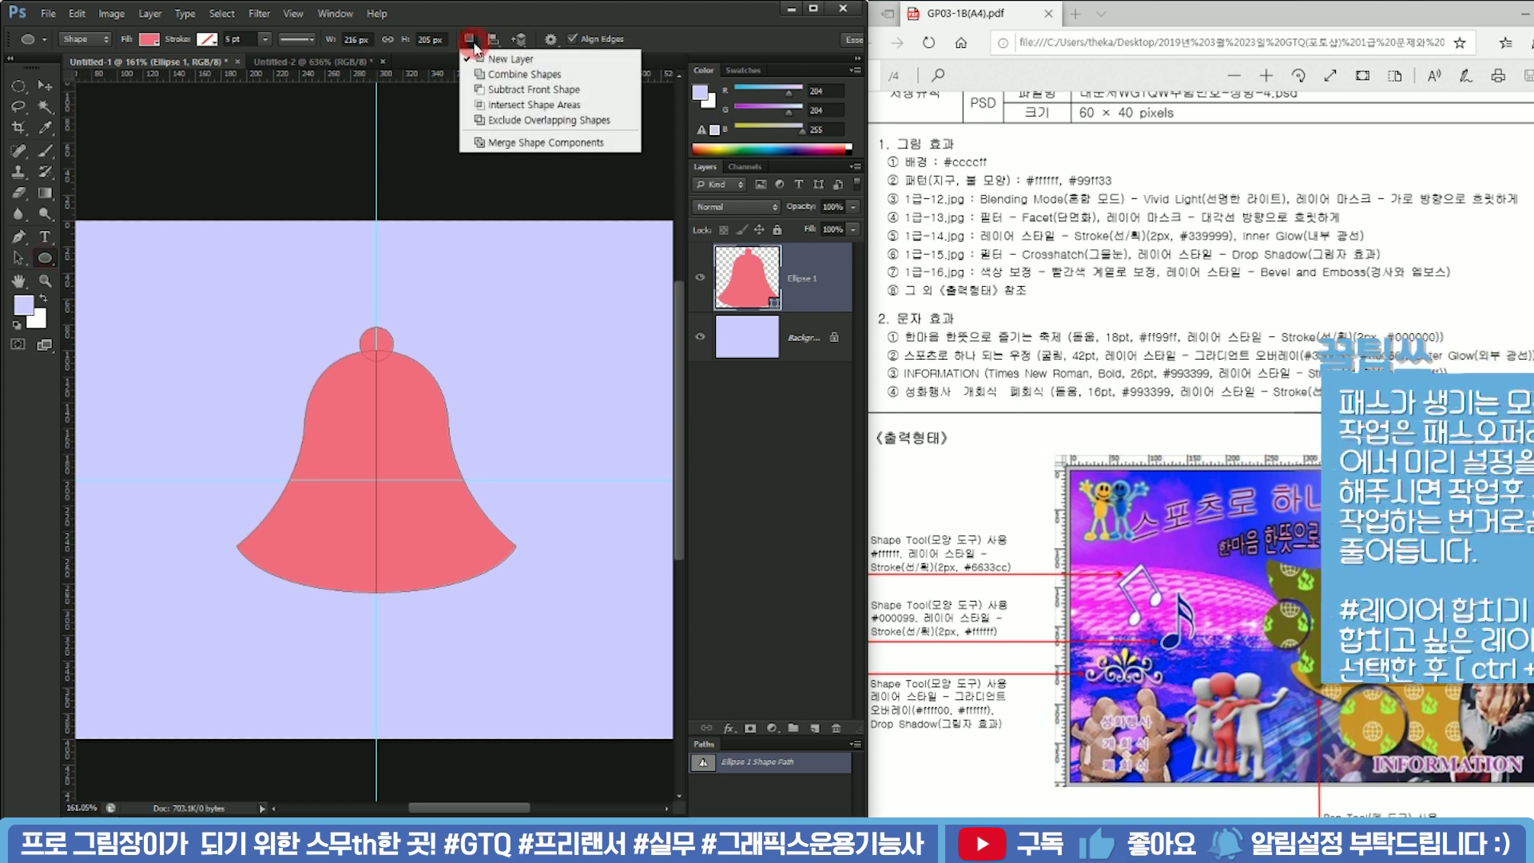
click(542, 91)
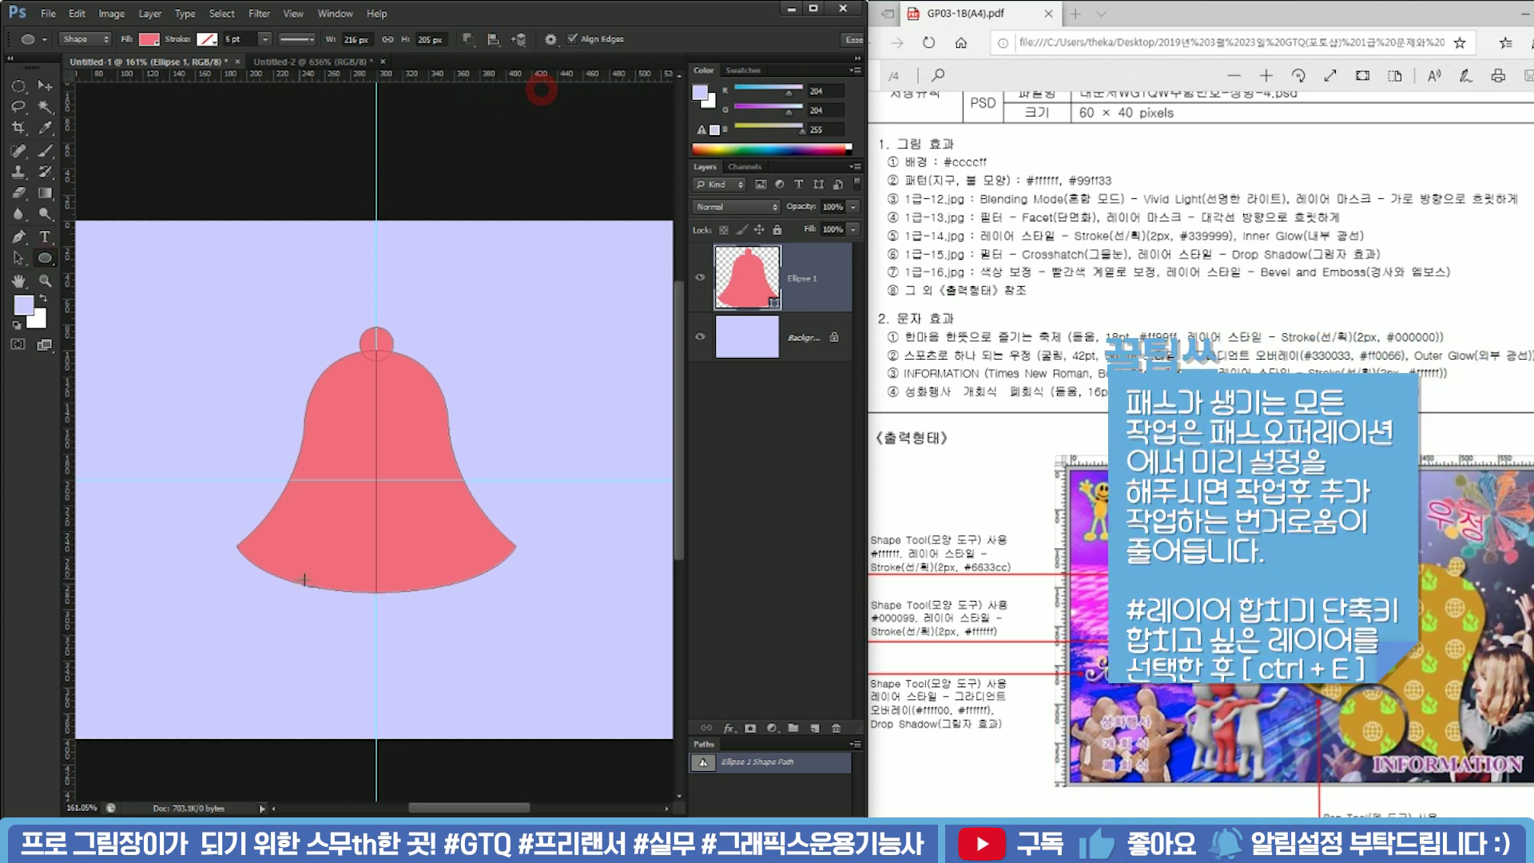
drag(376, 594, 429, 528)
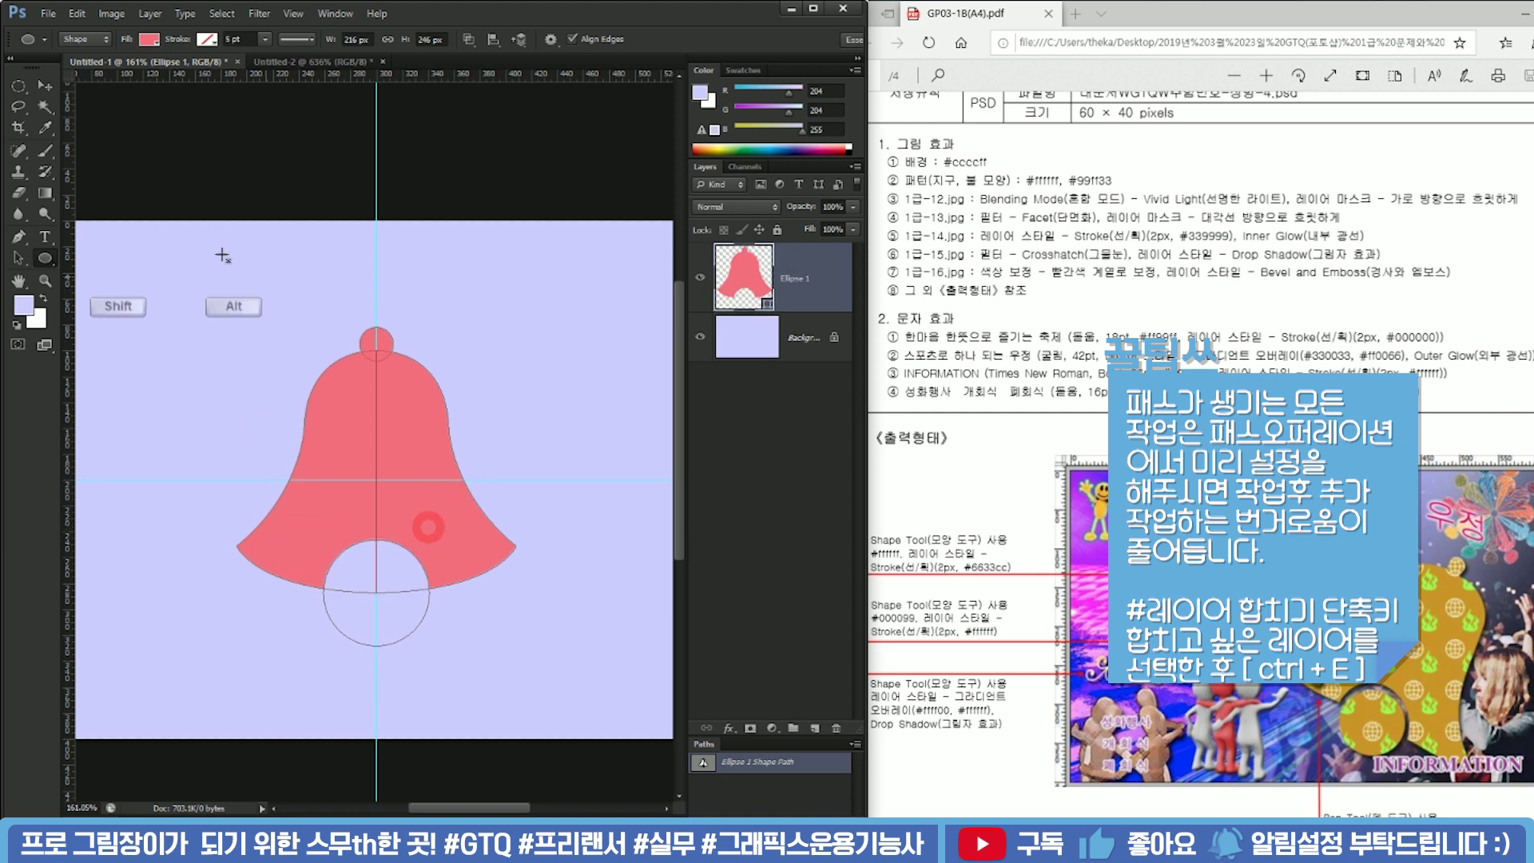
Add a smaller concentric circle inside the cut-out as the clapper, using Combine Shapes
click(466, 40)
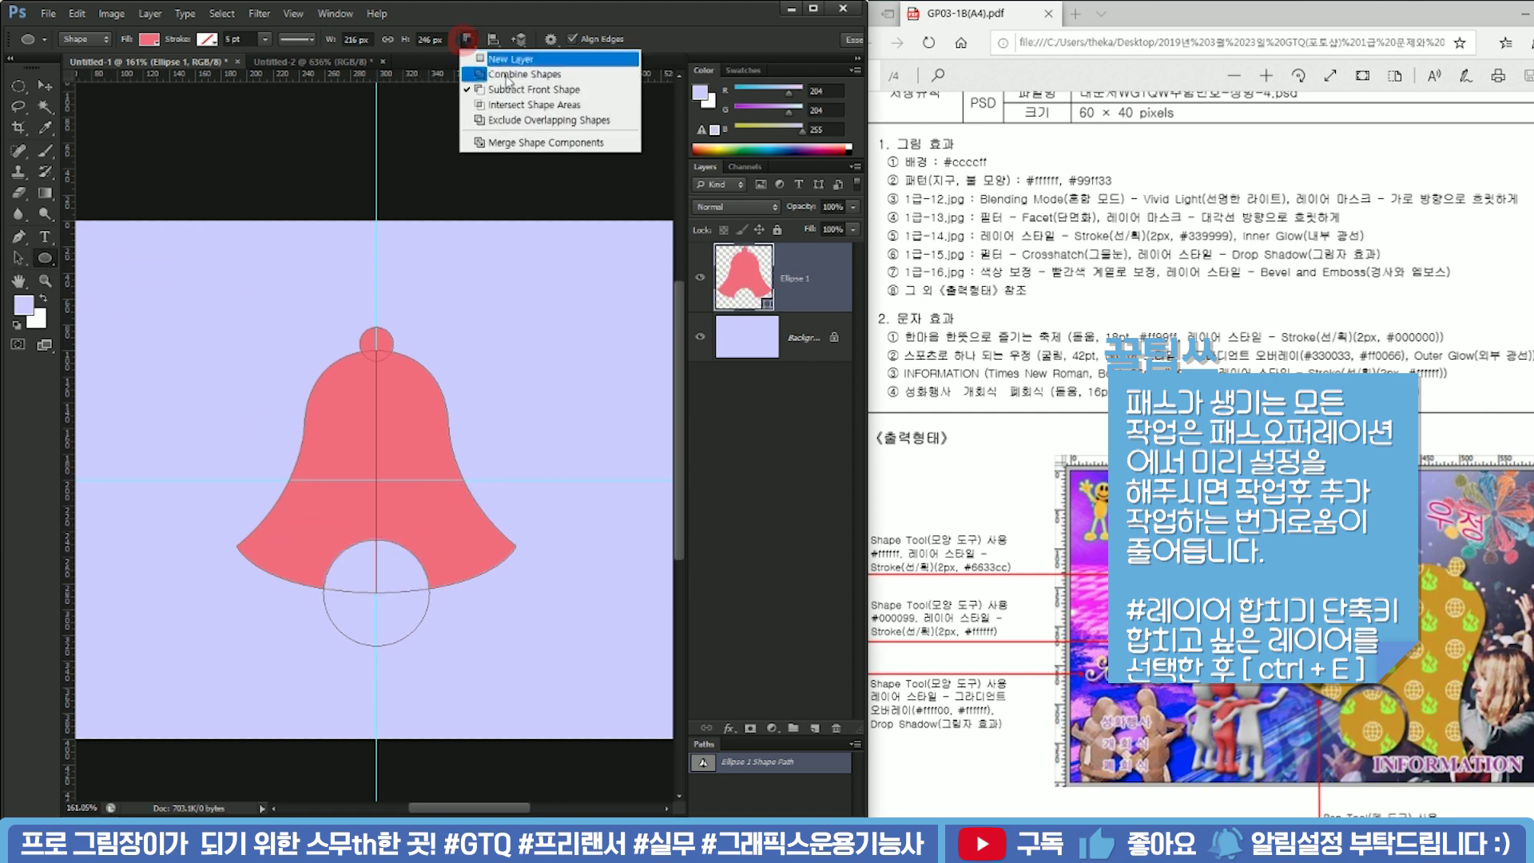
click(531, 80)
drag(376, 593, 423, 549)
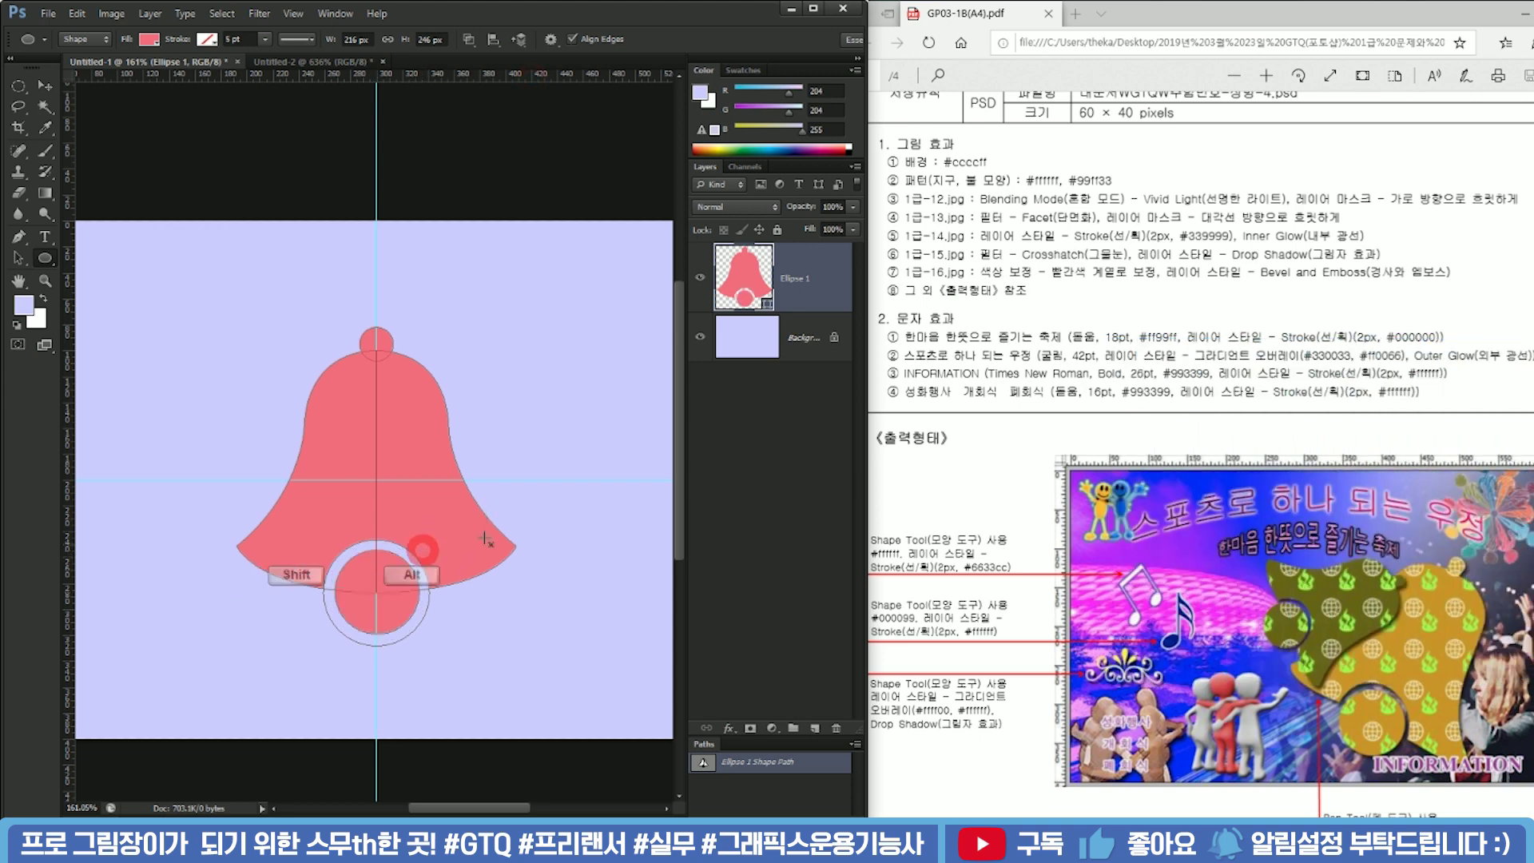
click(784, 412)
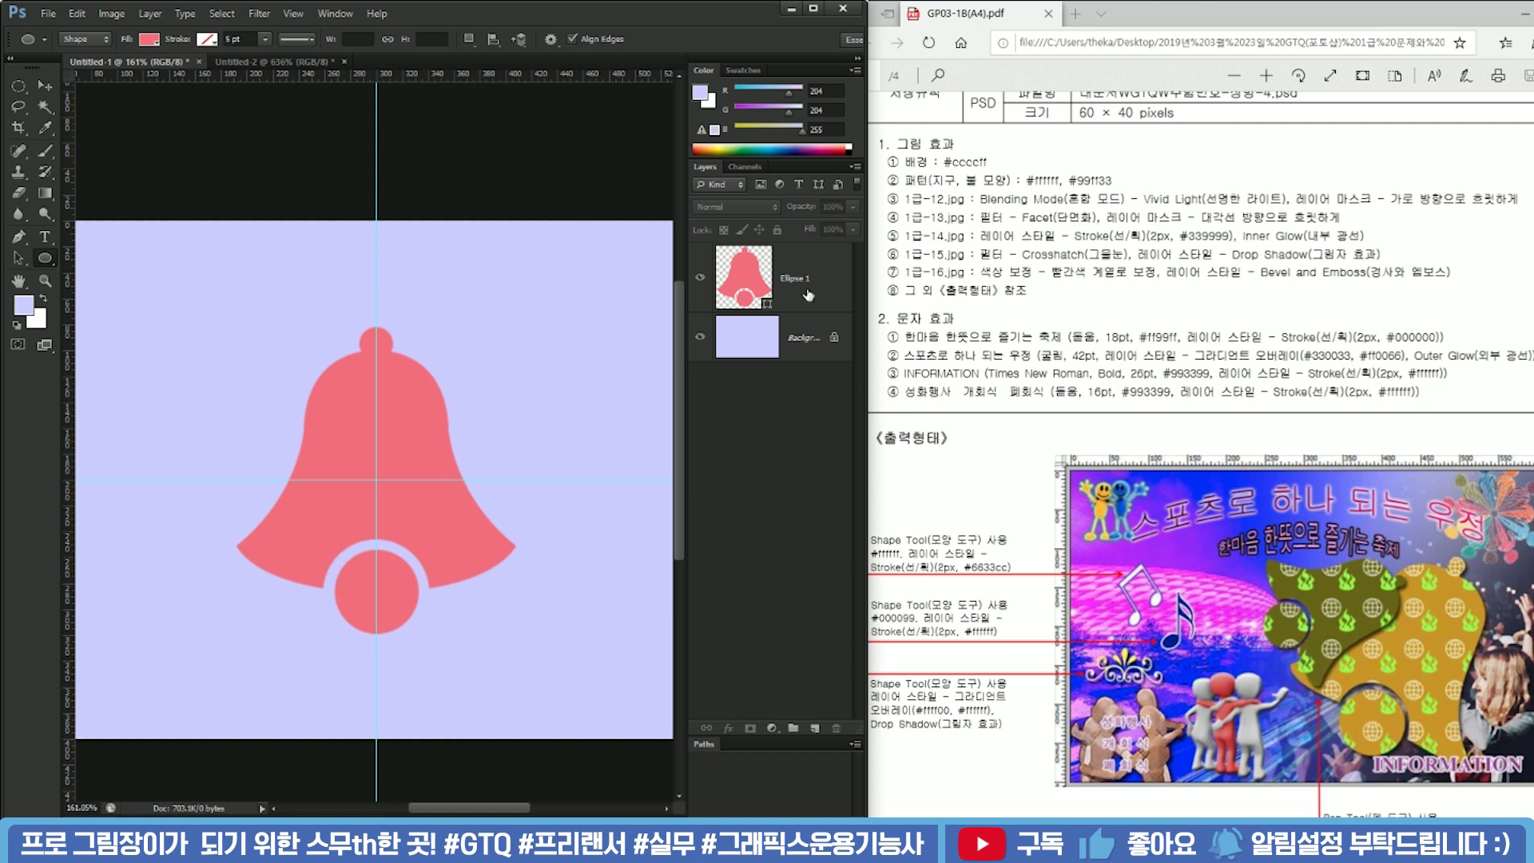
Transform all the bell's paths together: scale them to about 118%, rotate about 22° clockwise and position the bell in the canvas's right half
click(768, 291)
click(18, 257)
drag(180, 290, 599, 729)
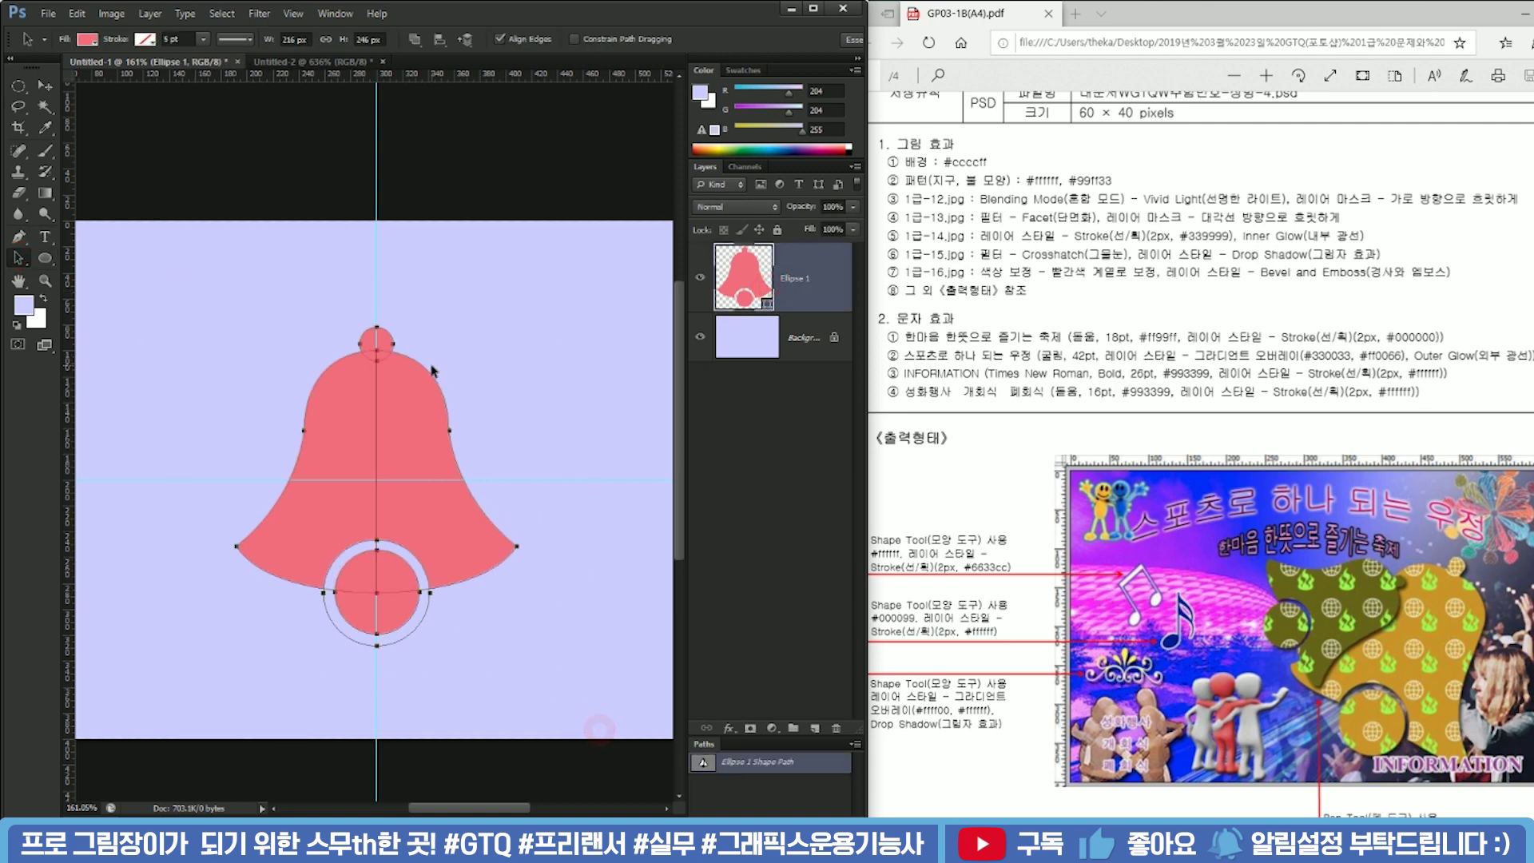
key(ctrl+t)
key(ctrl+0)
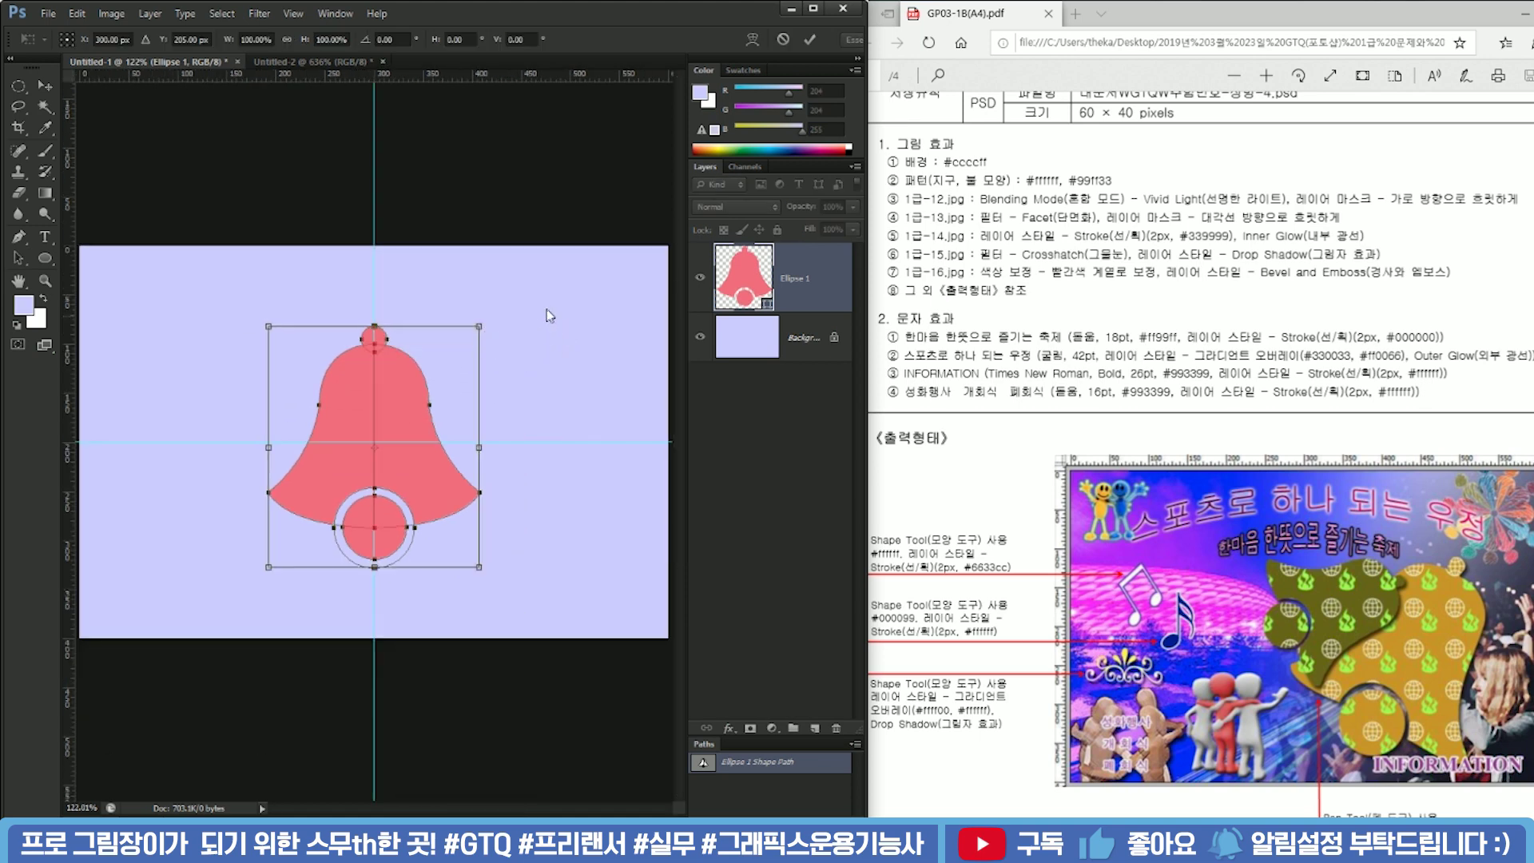
drag(547, 318, 572, 356)
drag(454, 386, 677, 305)
drag(558, 367, 540, 407)
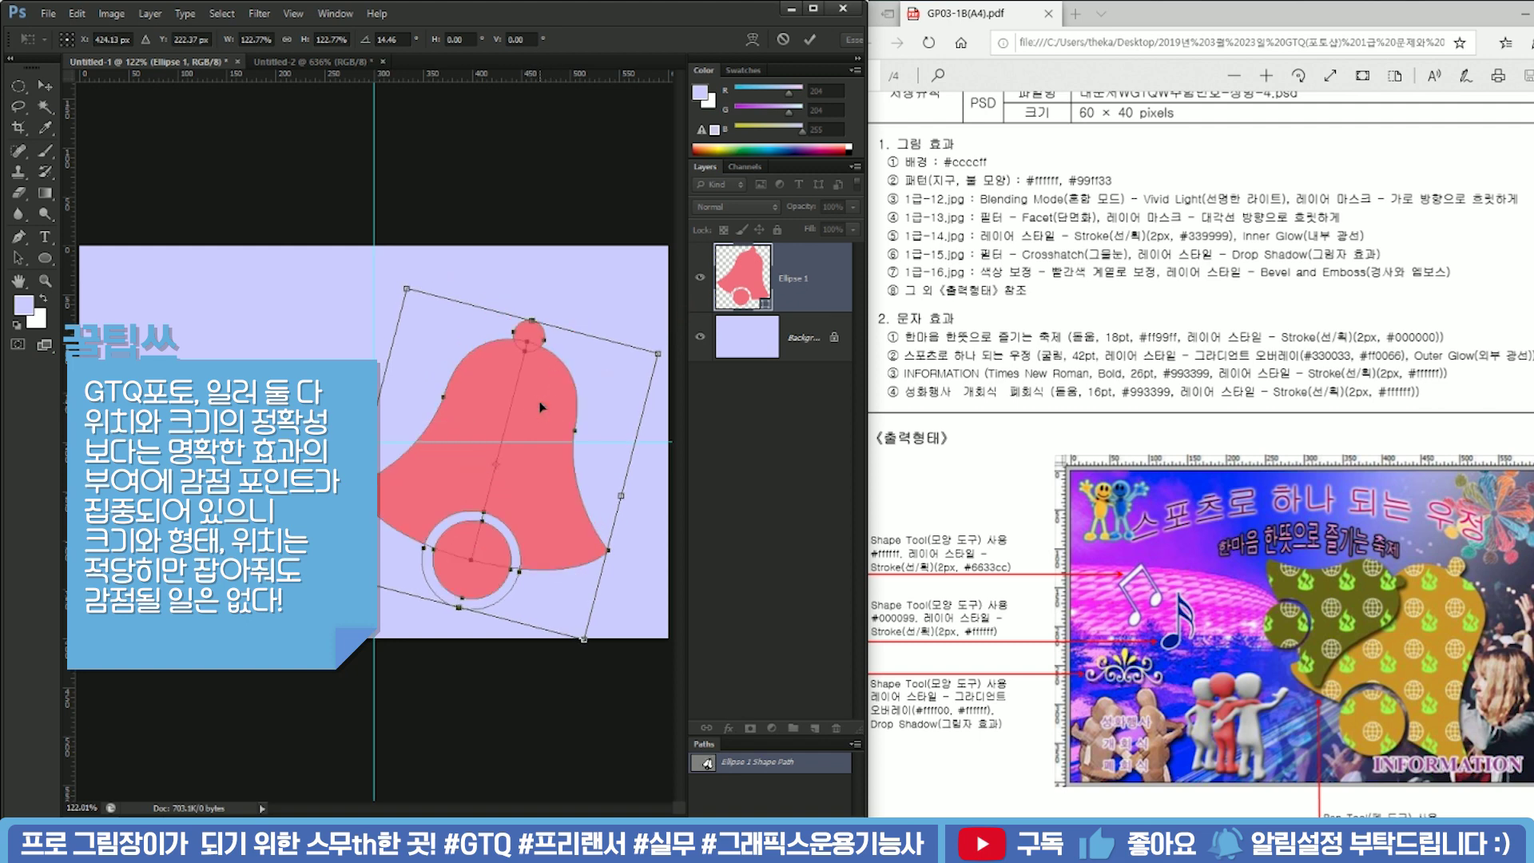
drag(644, 323, 651, 334)
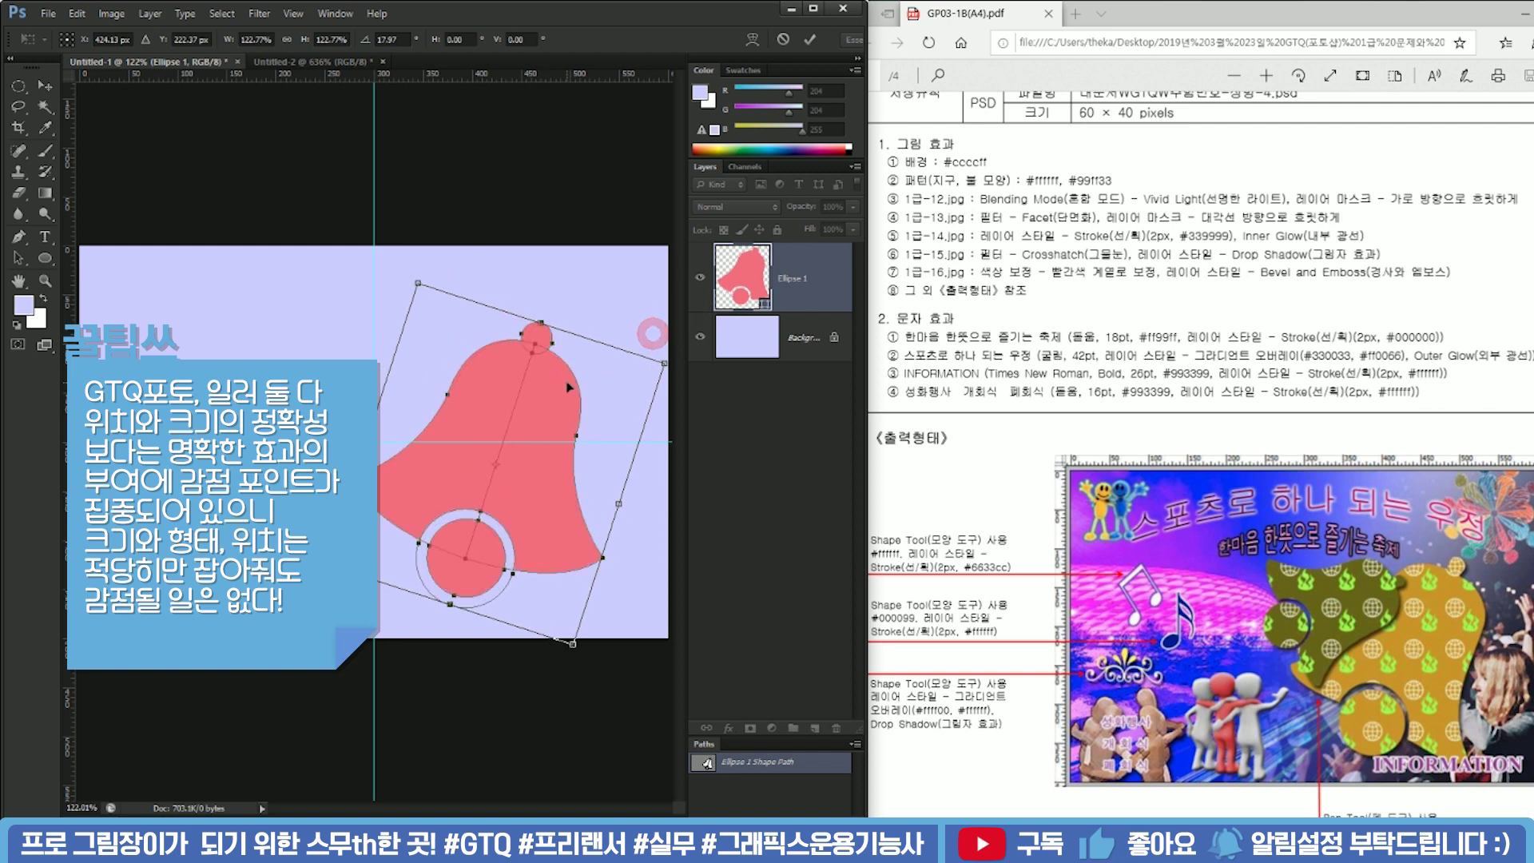
drag(422, 279, 469, 276)
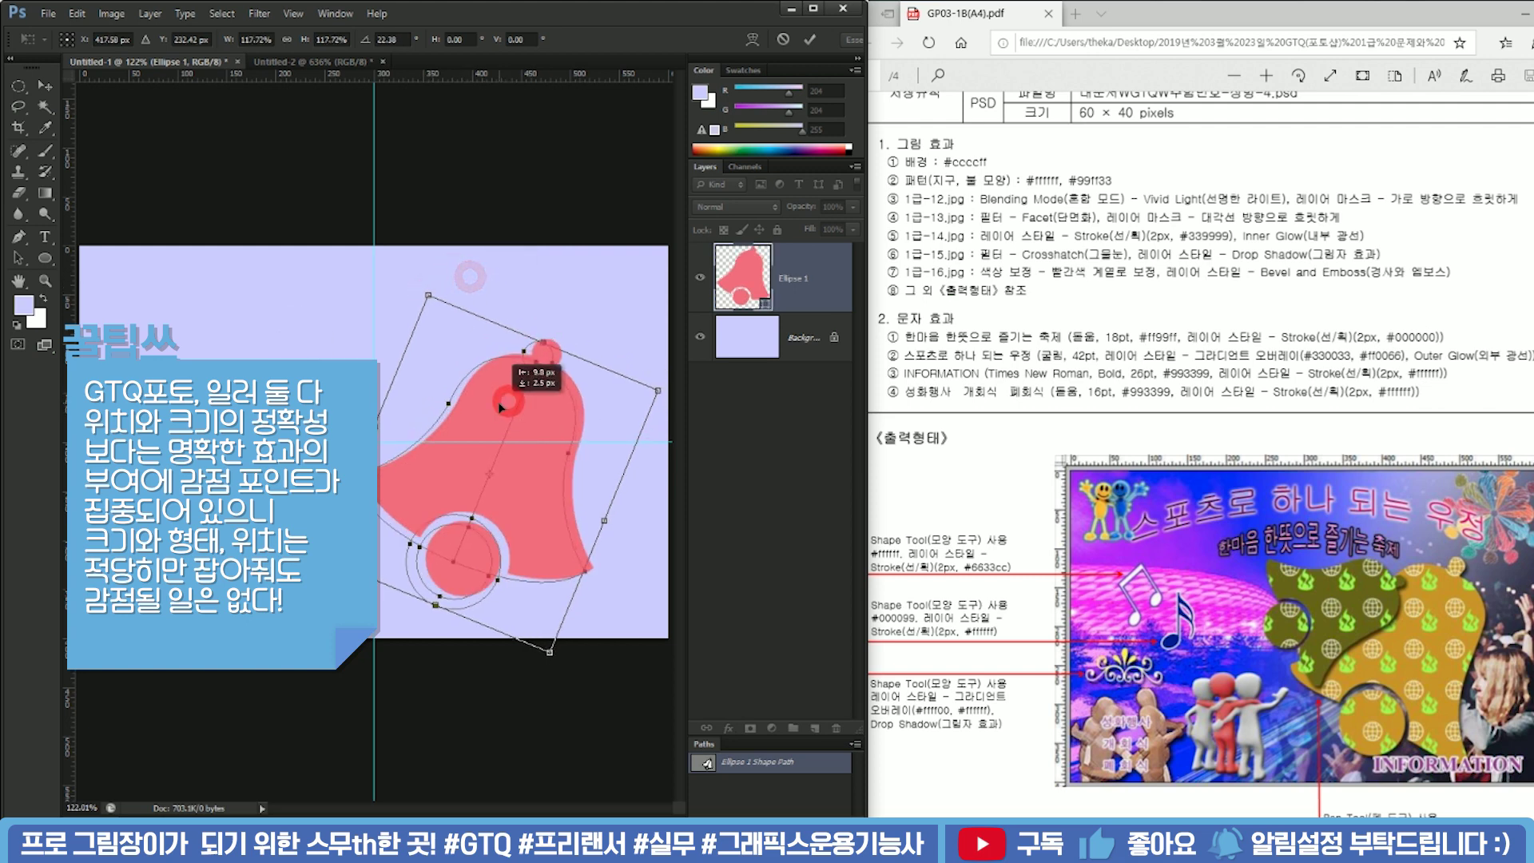
drag(499, 399, 492, 409)
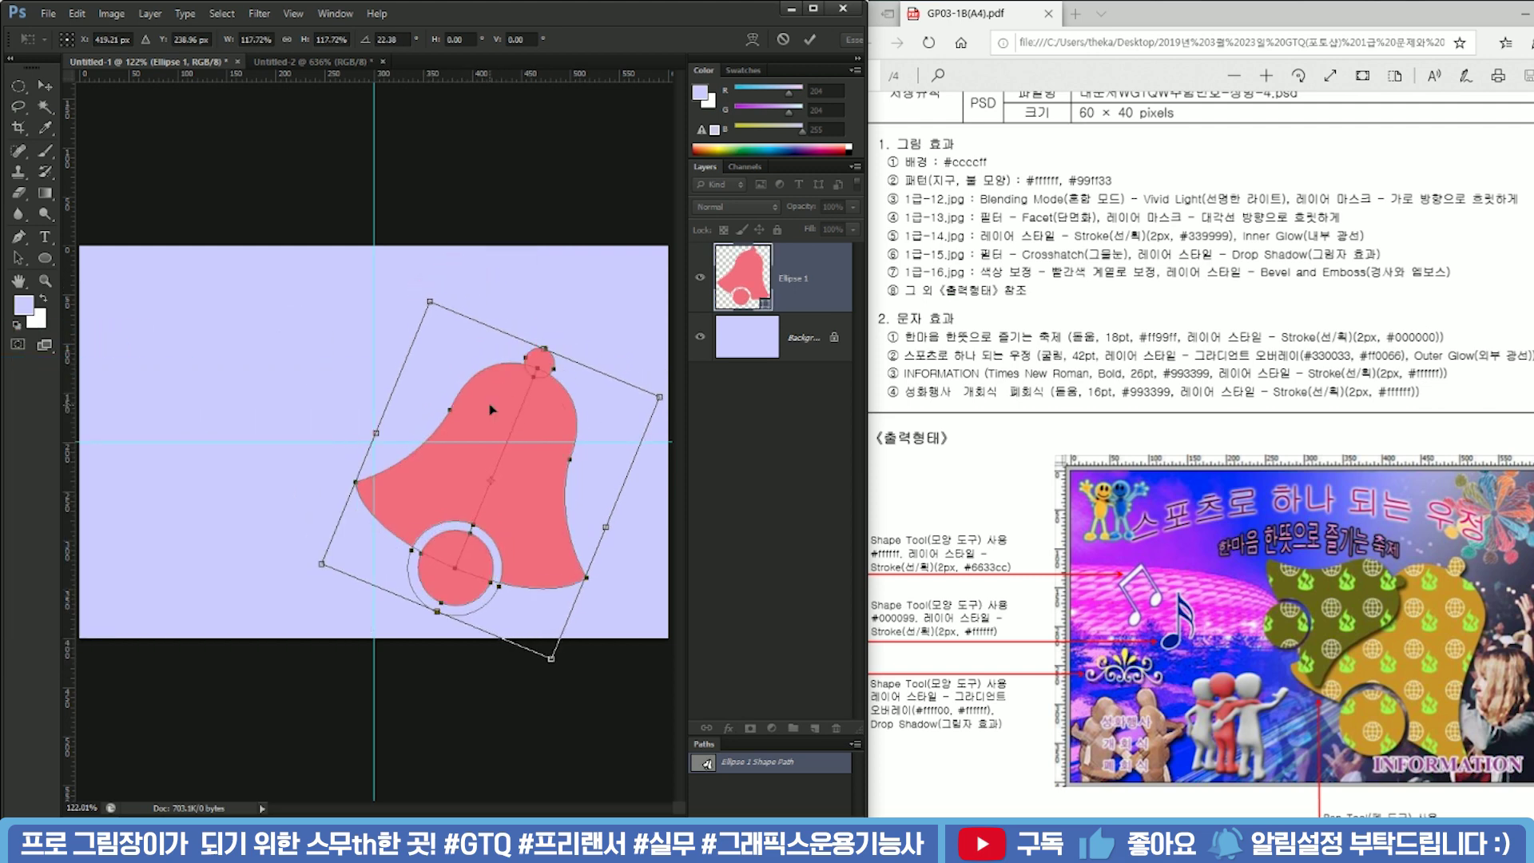
key(Return)
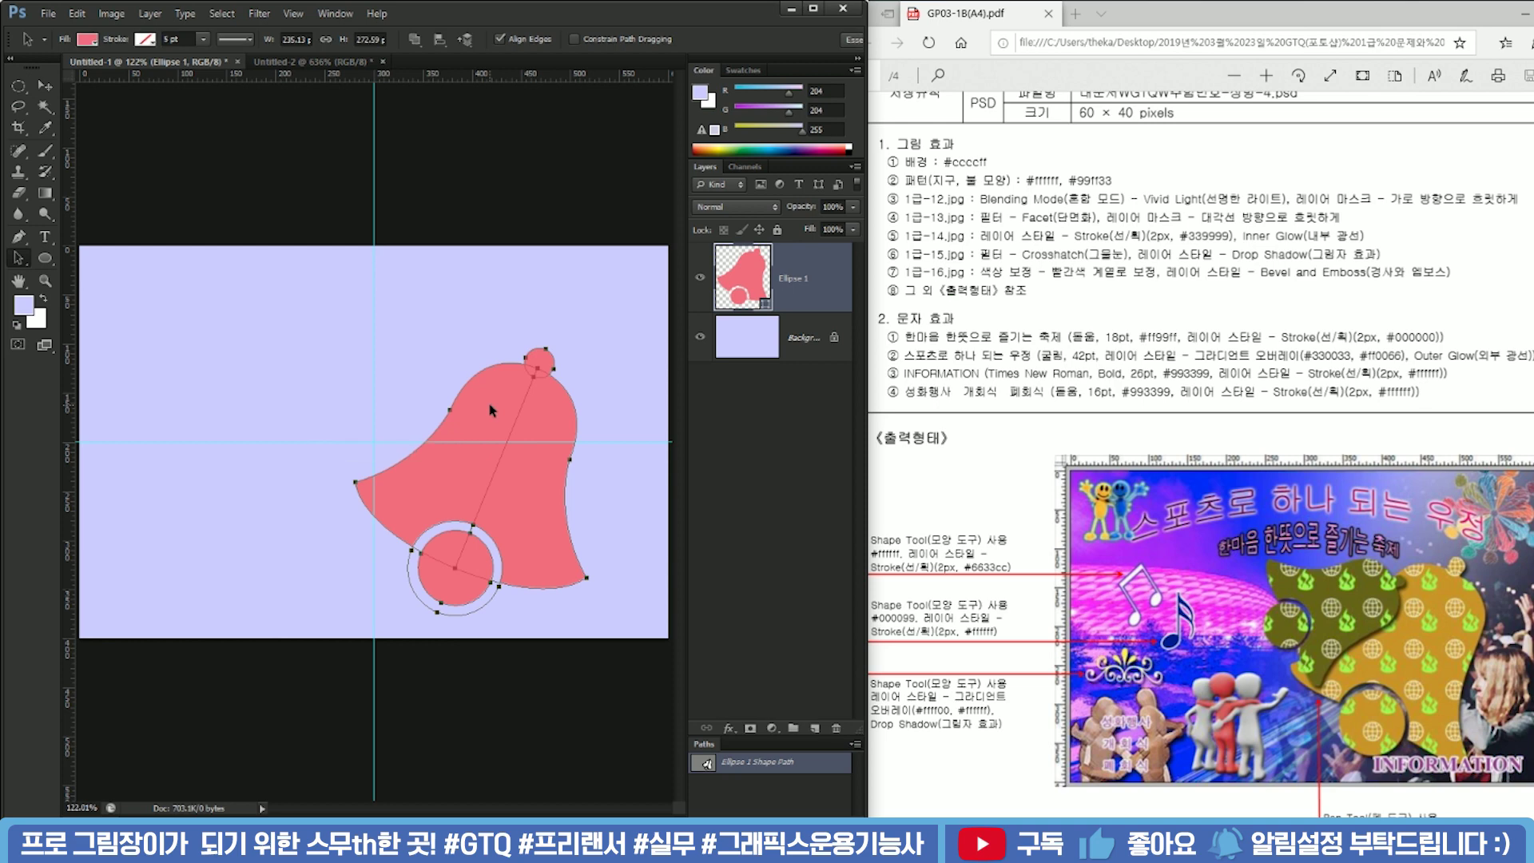
key(Return)
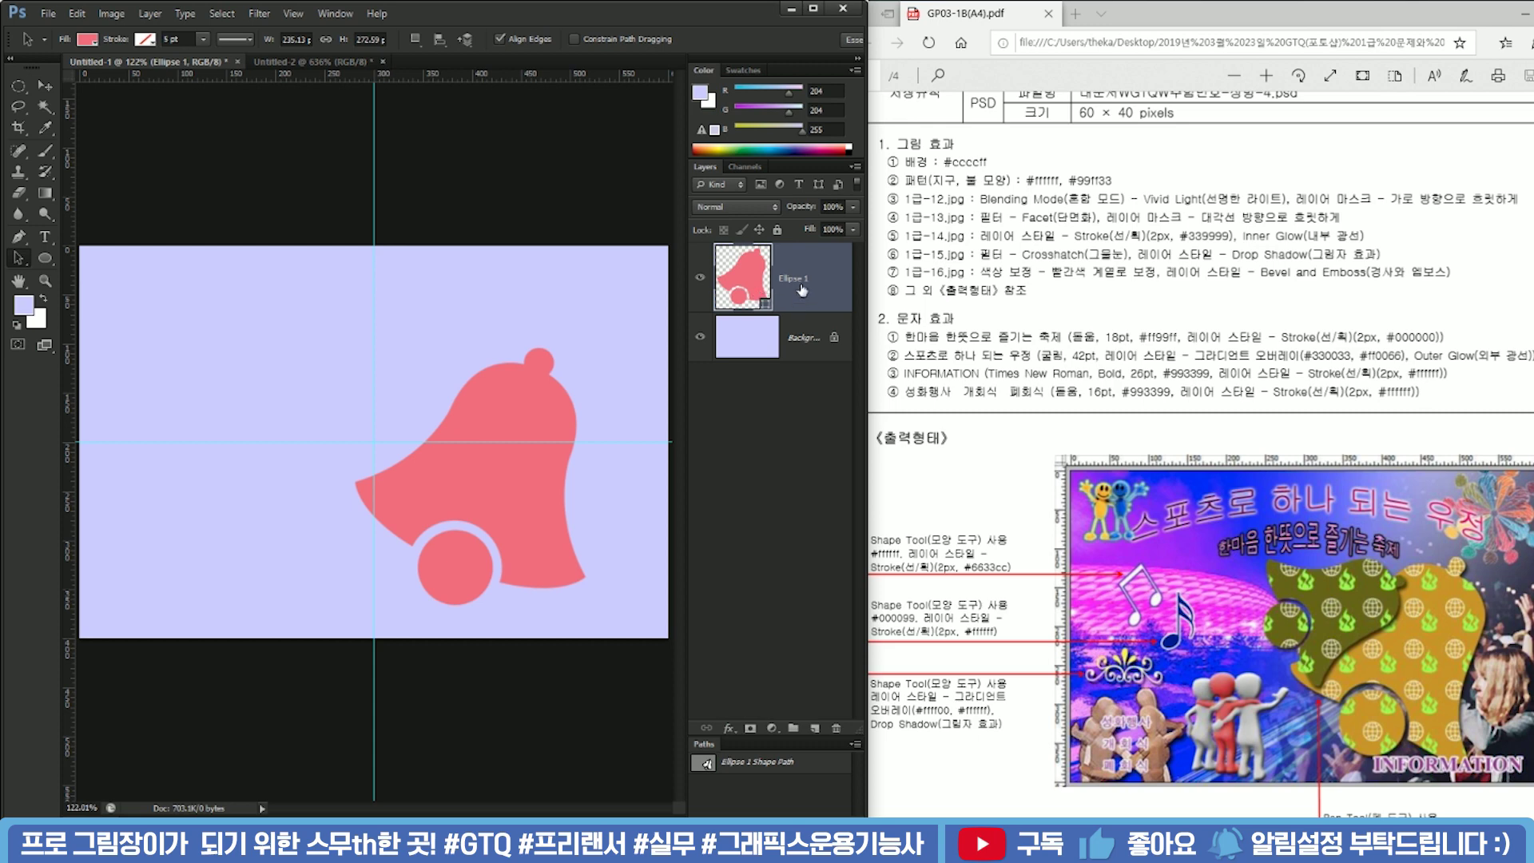
Duplicate the bell layer, then shrink the copy to about 174 × 151 px, tilt it further clockwise and place it over the large bell's upper-left side
key(ctrl+j)
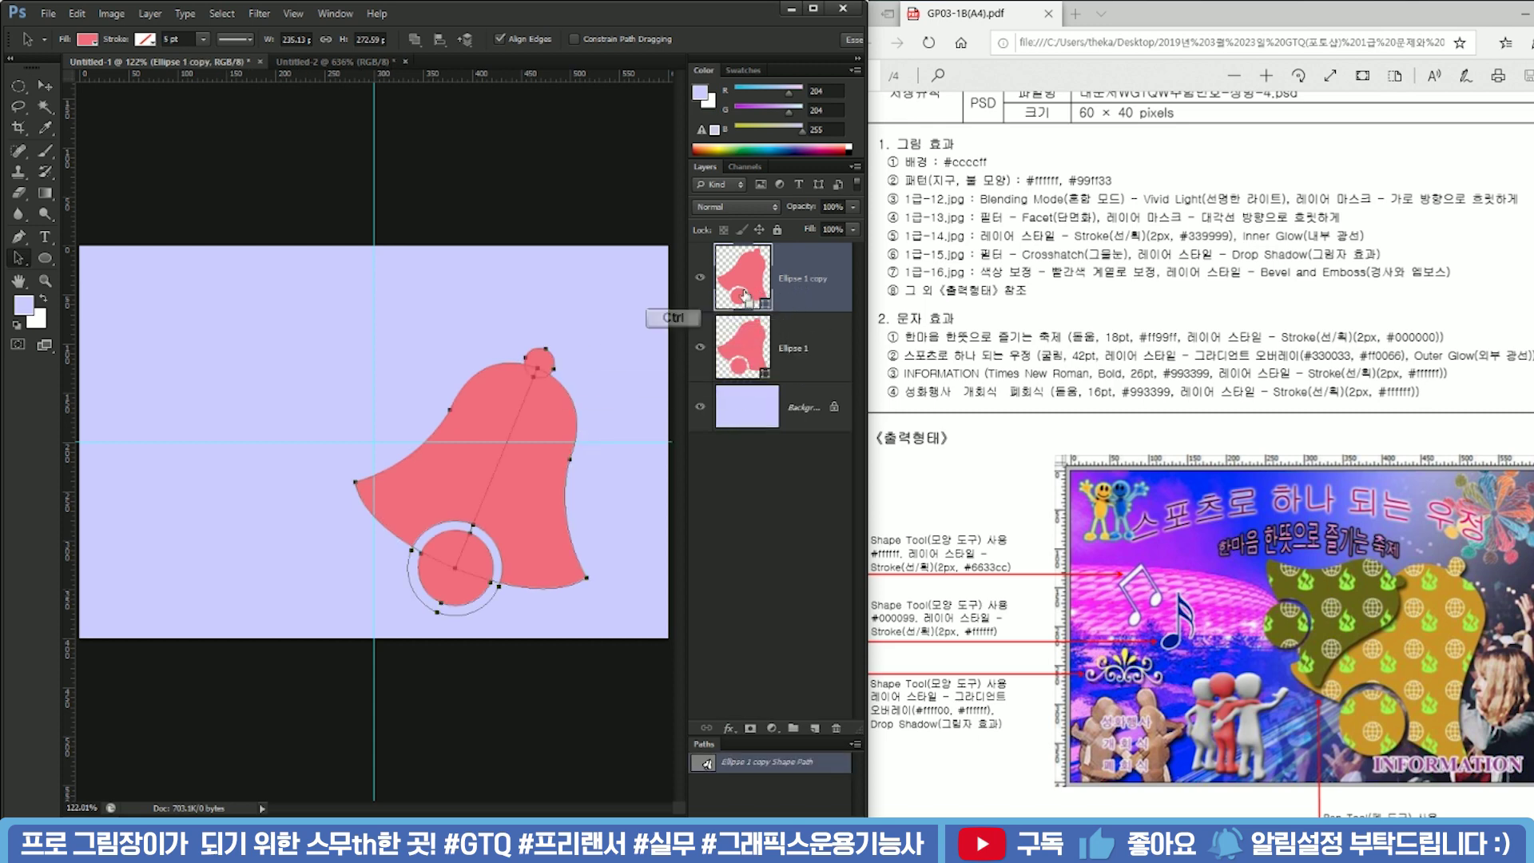
key(ctrl+t)
drag(627, 326, 554, 438)
drag(501, 491, 463, 416)
drag(583, 382, 578, 413)
mouse_move(439, 405)
mouse_down()
mouse_move(413, 402)
mouse_move(431, 392)
mouse_up()
drag(581, 372, 592, 425)
drag(414, 408, 443, 402)
drag(443, 269, 438, 311)
drag(599, 345, 553, 338)
drag(459, 389, 428, 387)
key(Return)
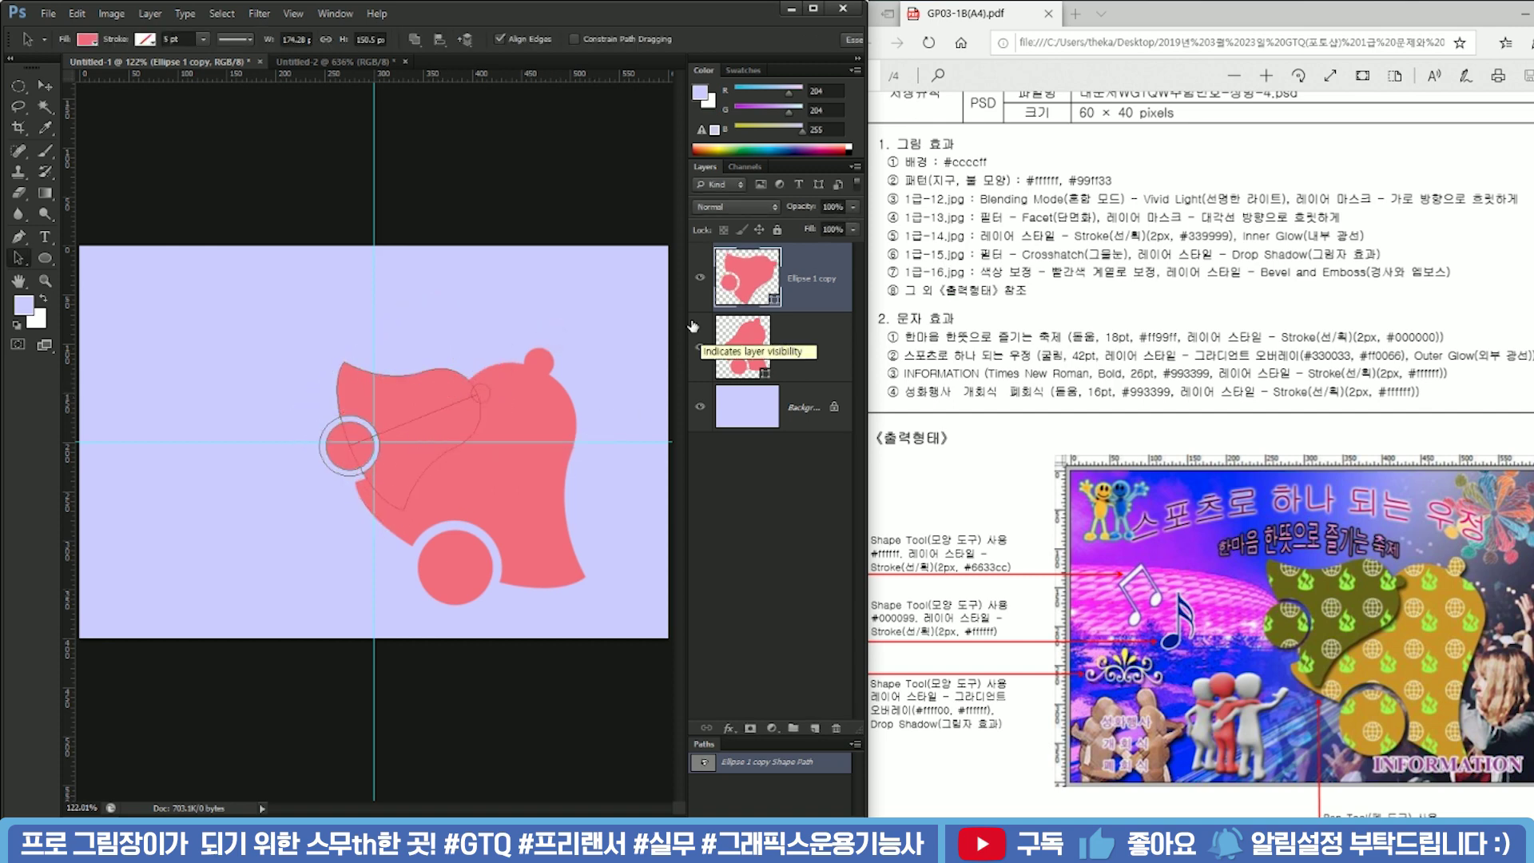
Save the document to the desktop as a layered PSD named 99999999-디자스-4
key(ctrl+shift+s)
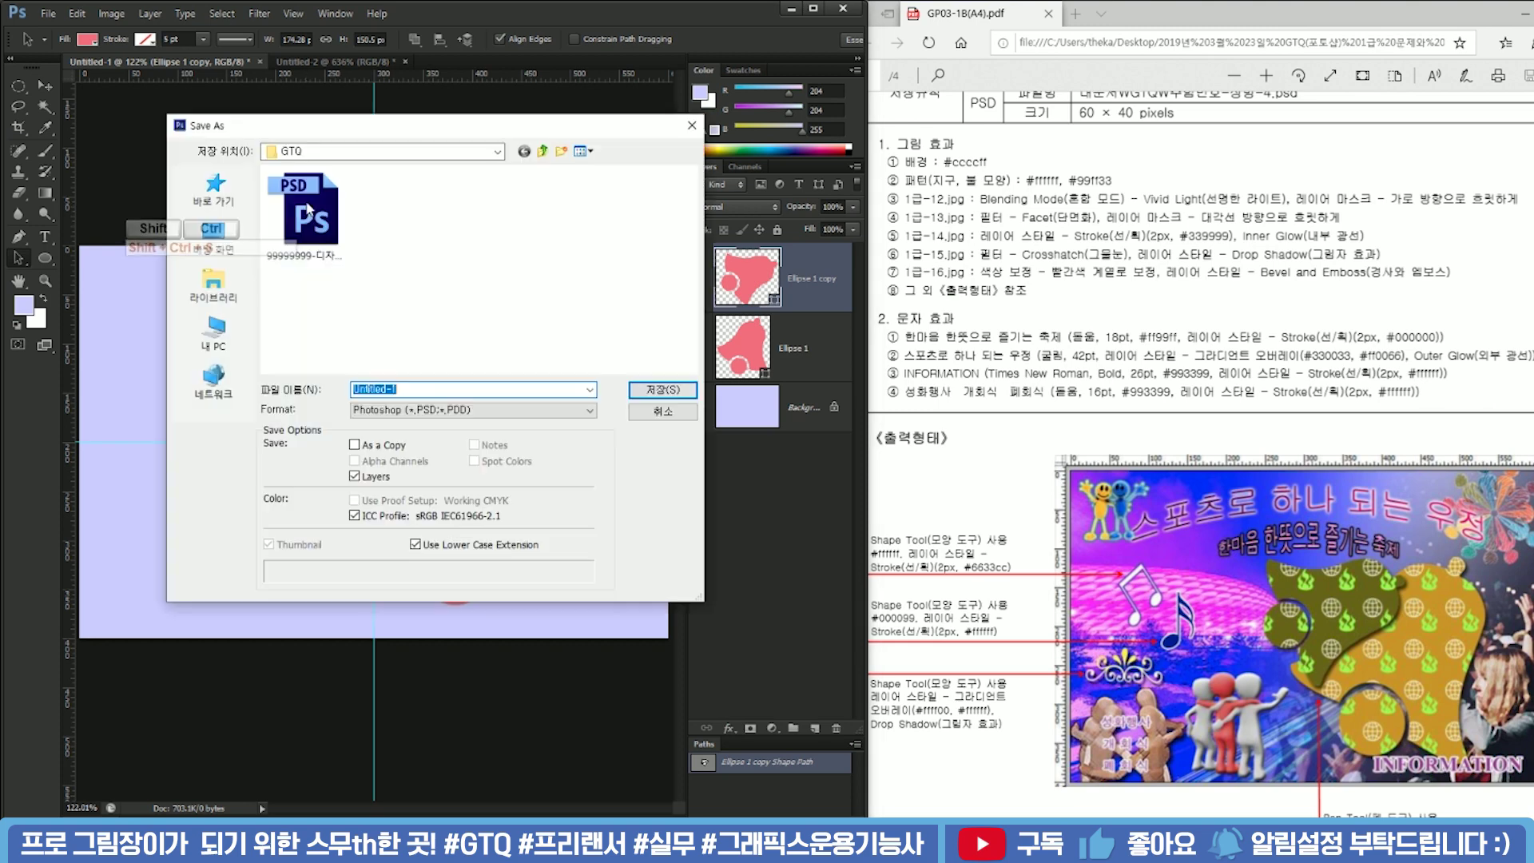
click(234, 252)
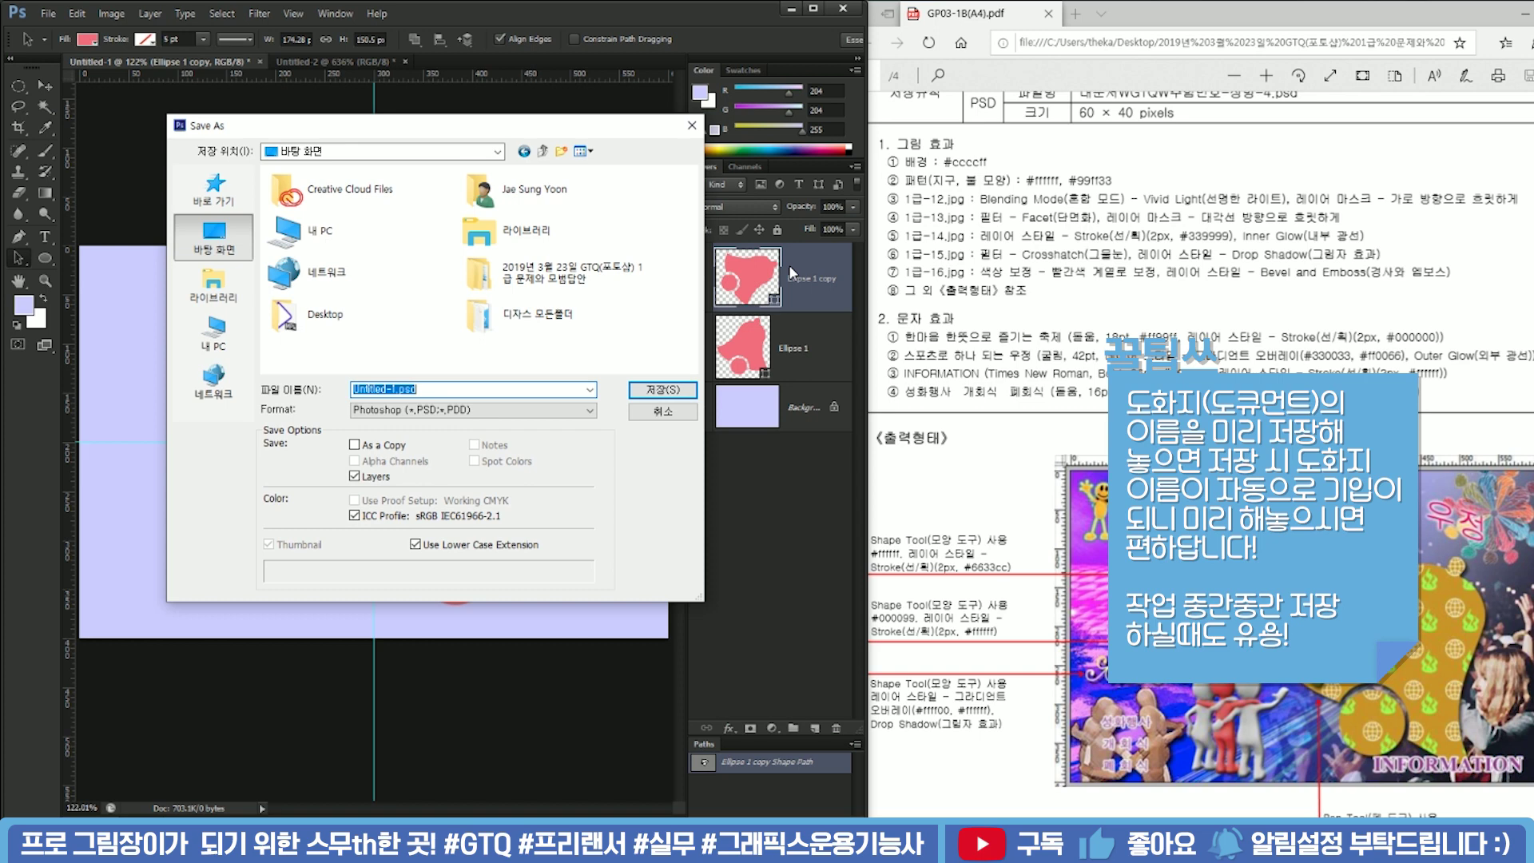
text(999999)
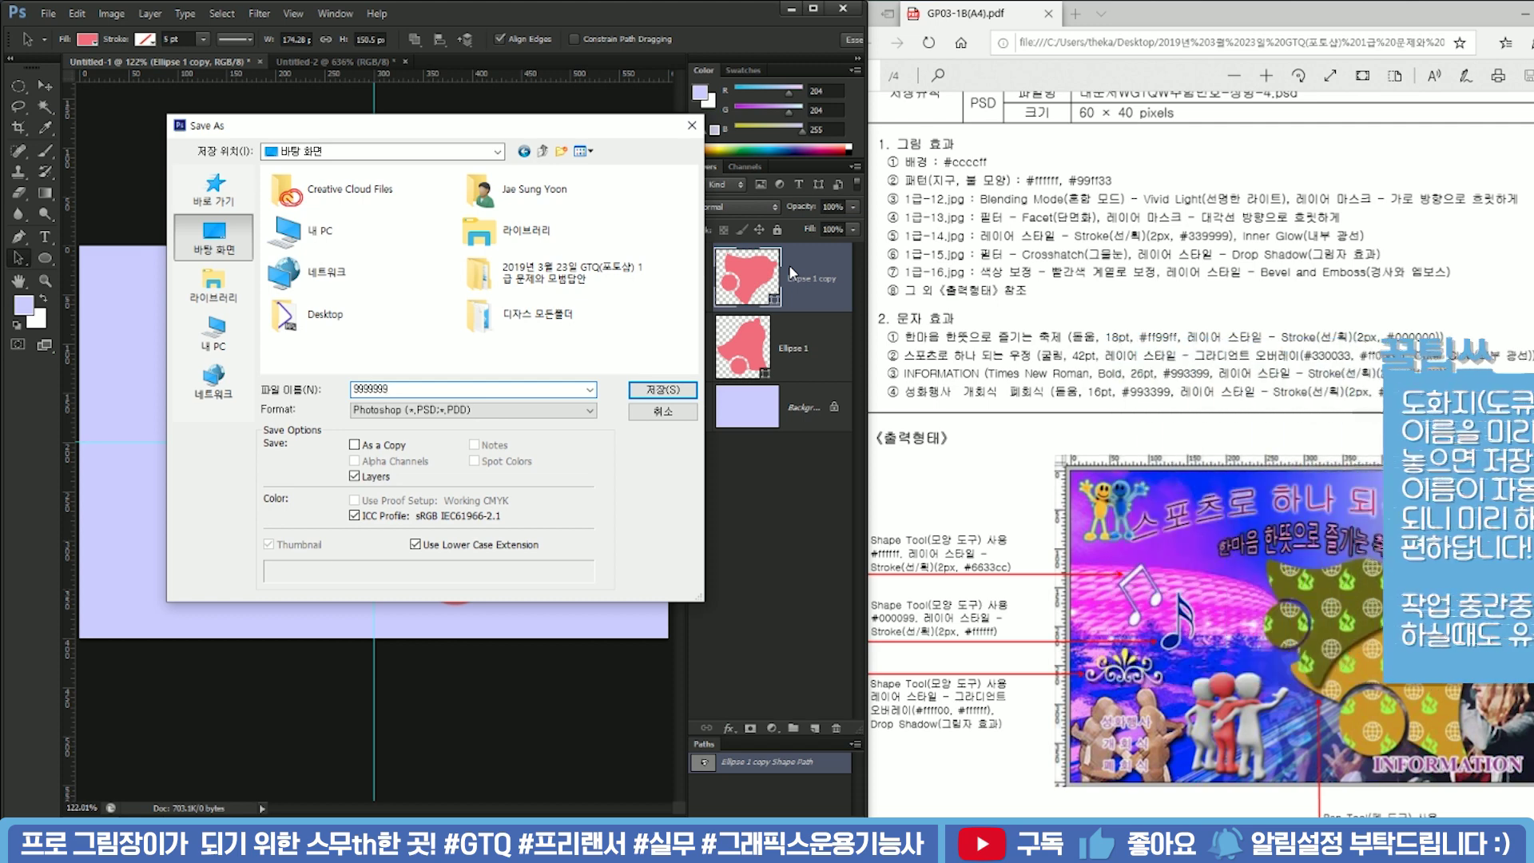
text(9-디자스)
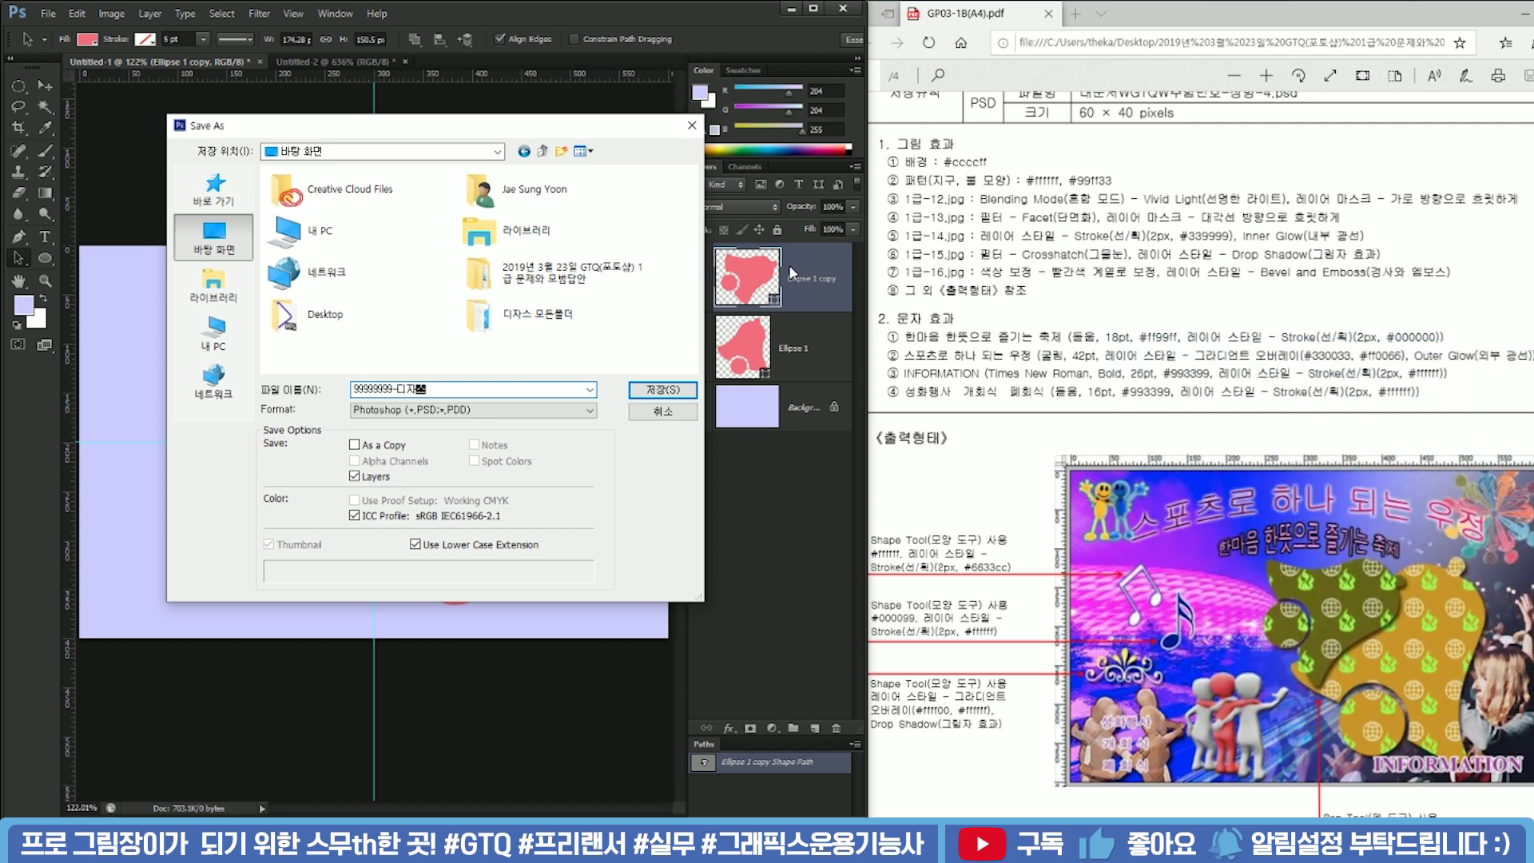
text(9999-디자스-4)
click(654, 389)
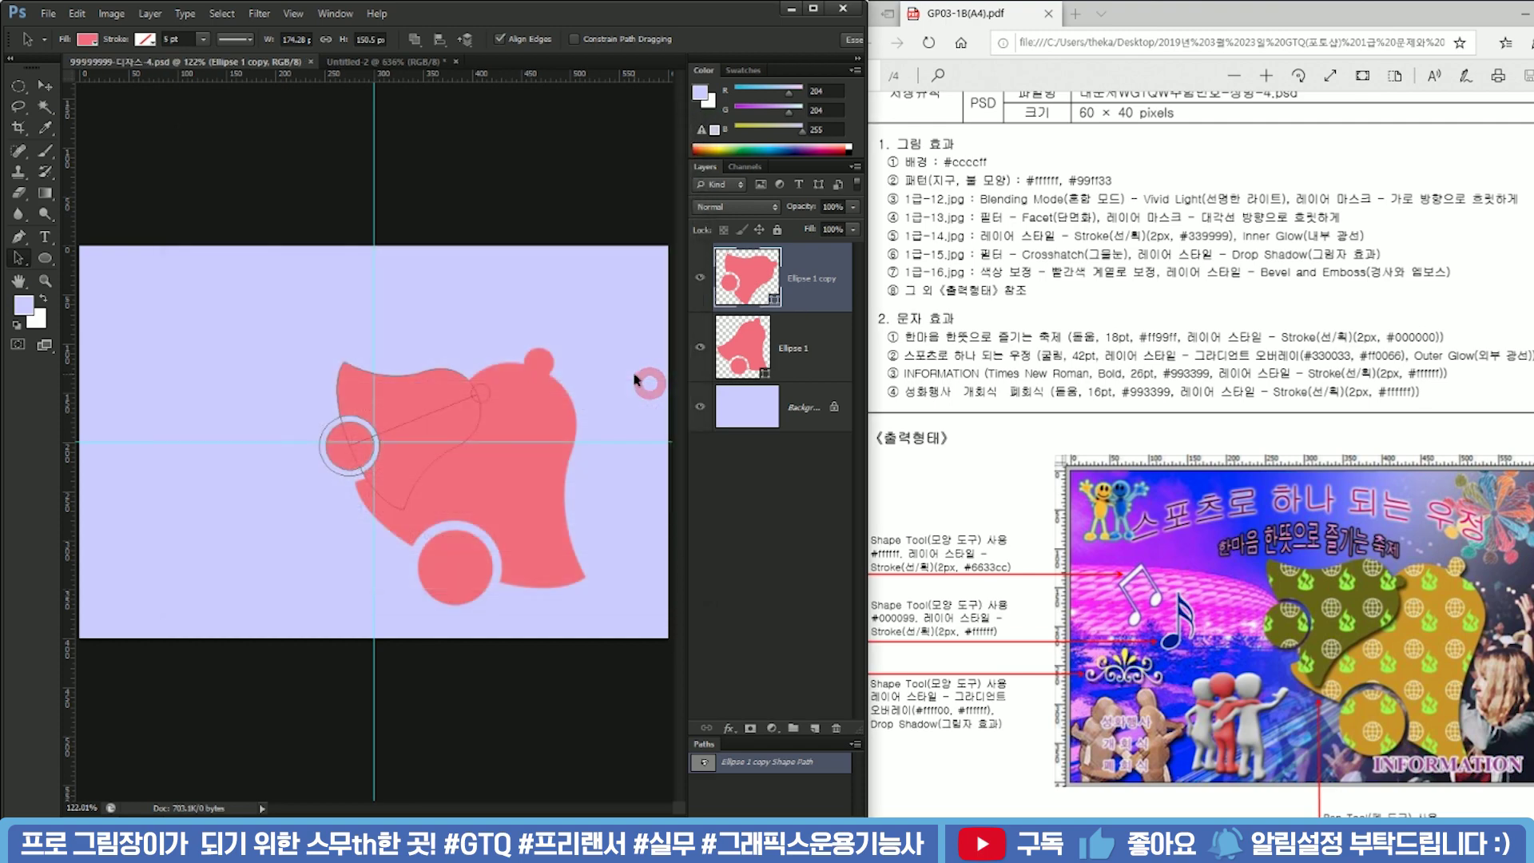
Hide both bell layers and review the task sheet's picture effects and list of required source images
click(700, 277)
click(700, 347)
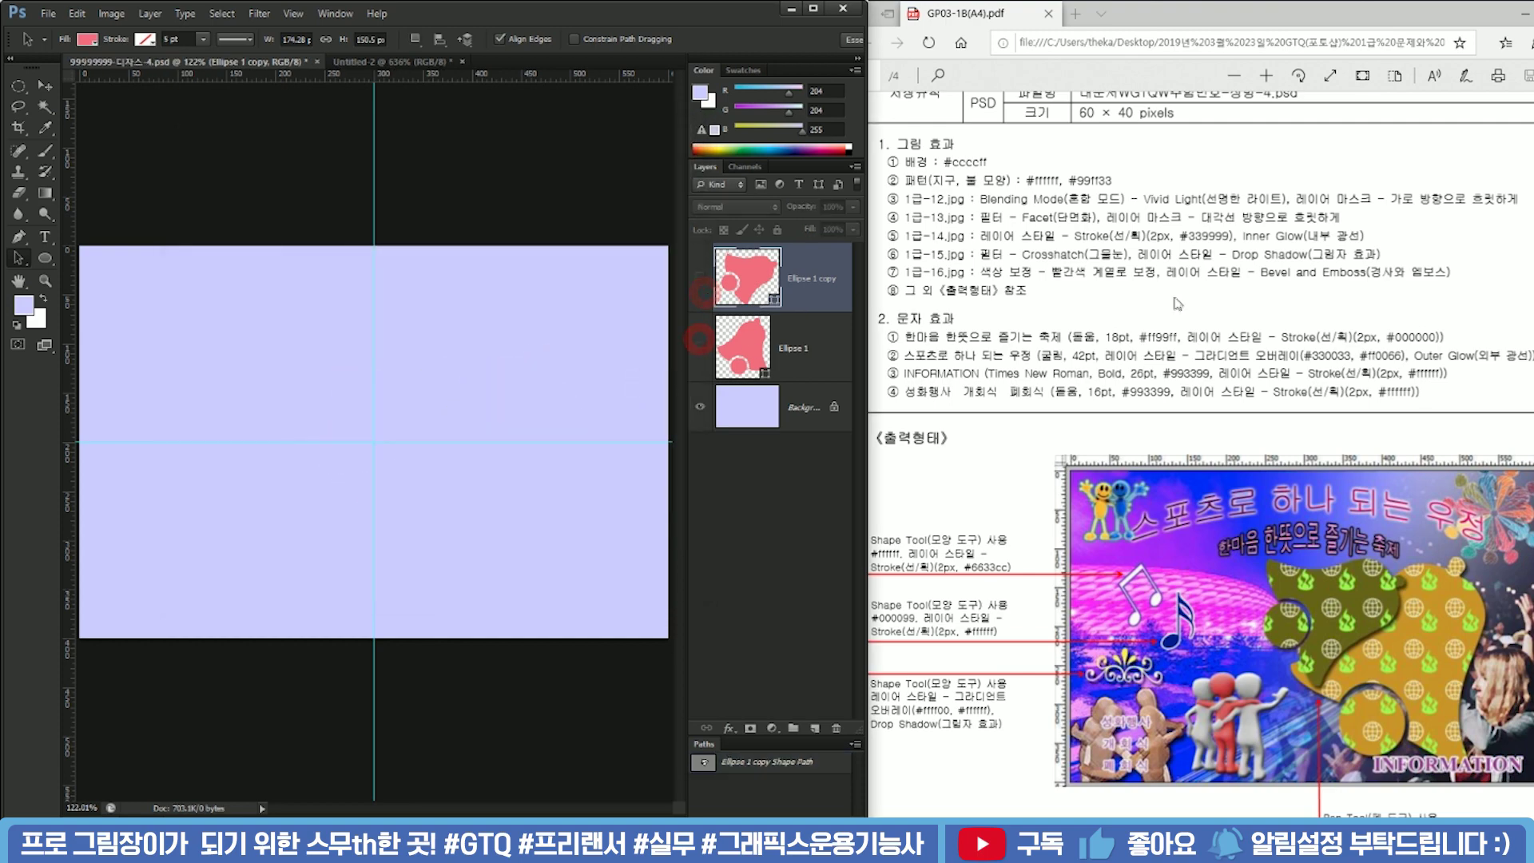
click(1190, 297)
scroll(1190, 300, up, 2)
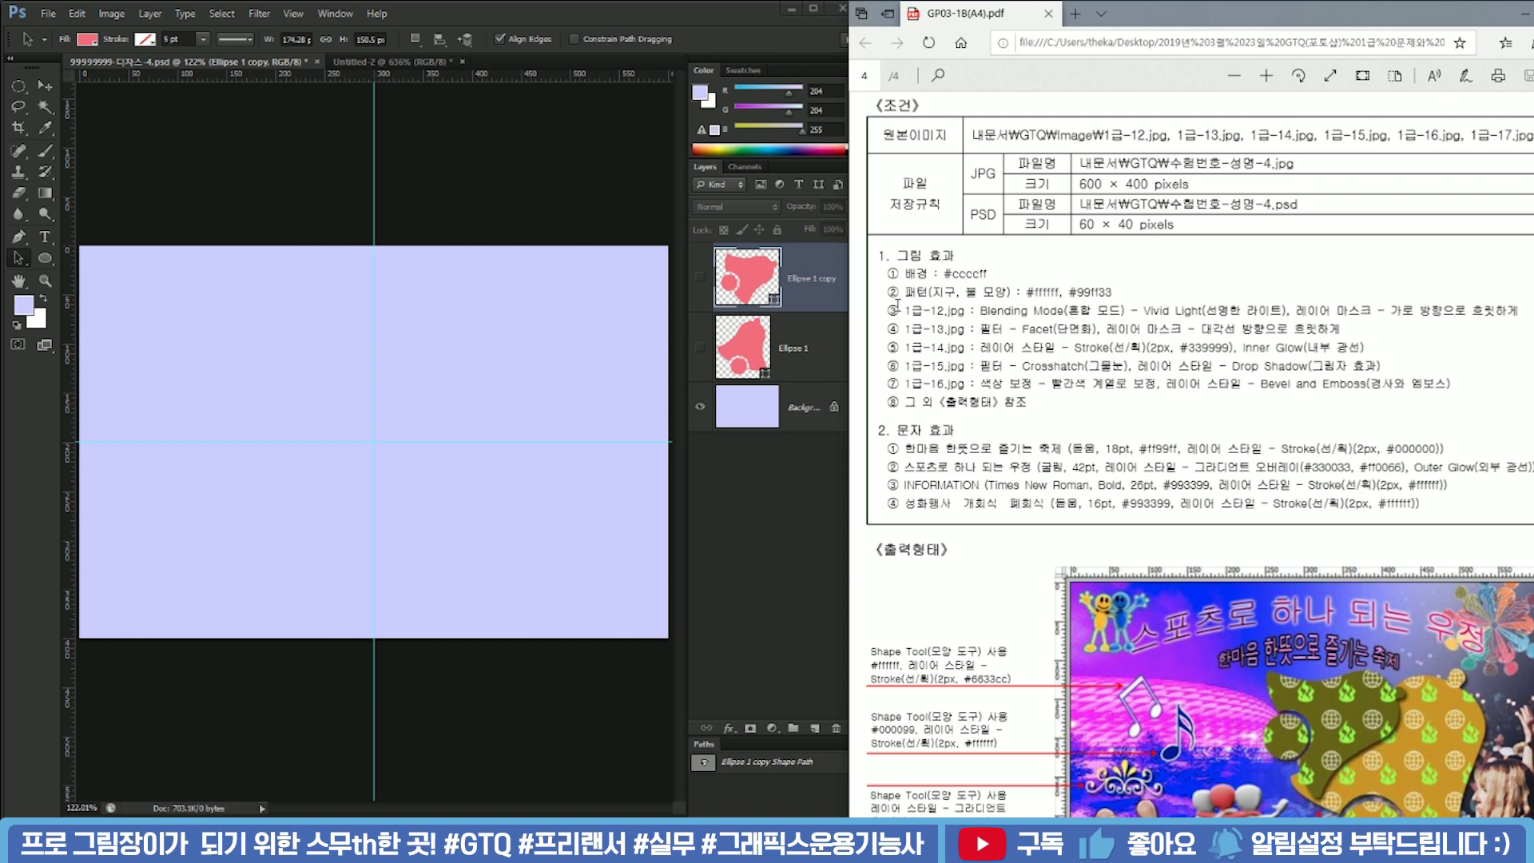
drag(892, 310, 995, 389)
click(1141, 416)
scroll(1134, 409, up, 2)
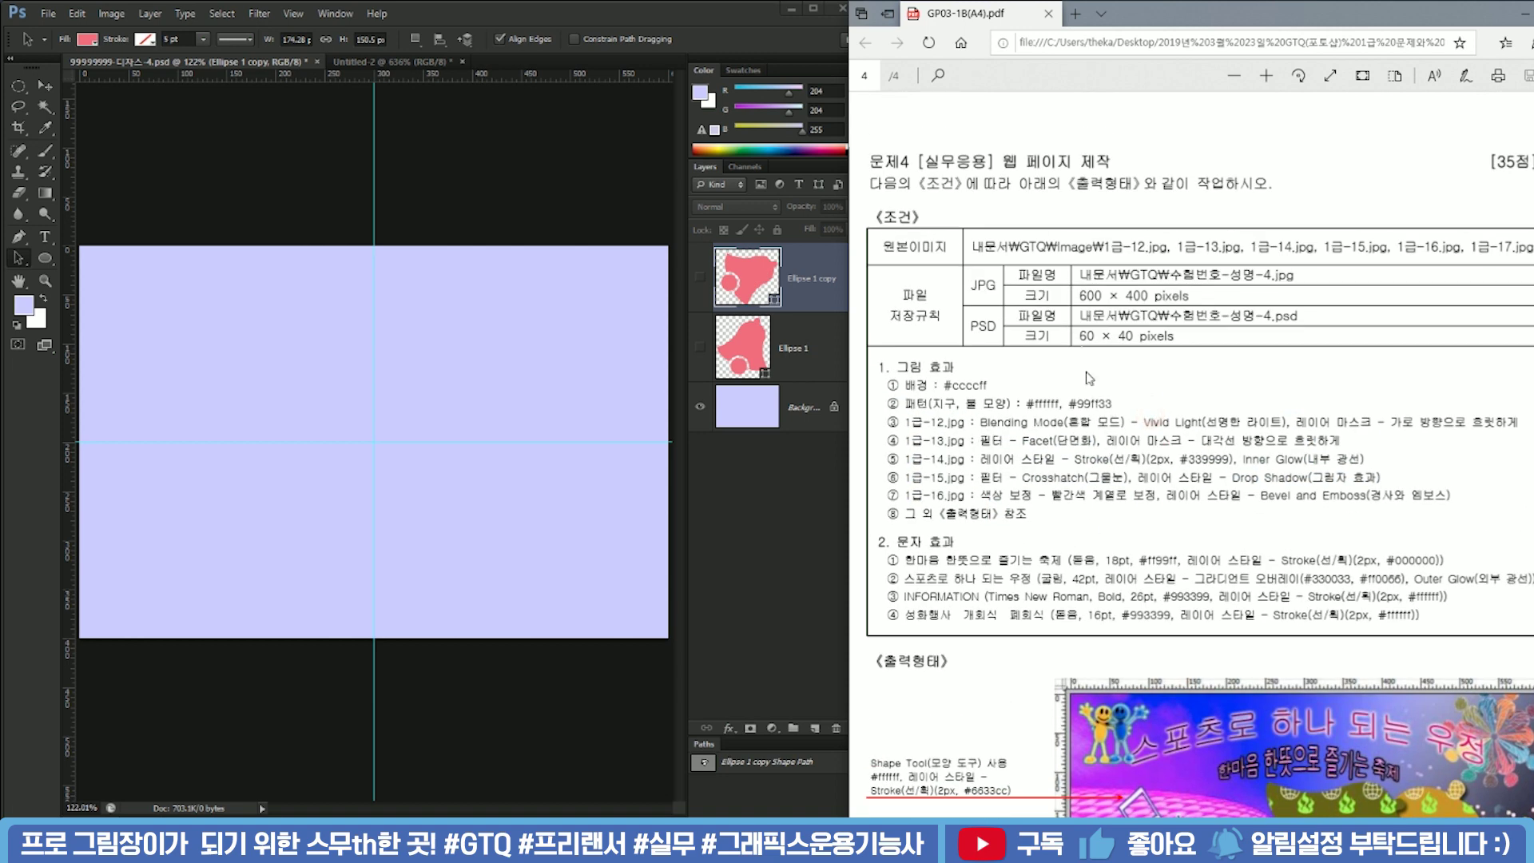
drag(972, 245, 1518, 254)
click(1312, 393)
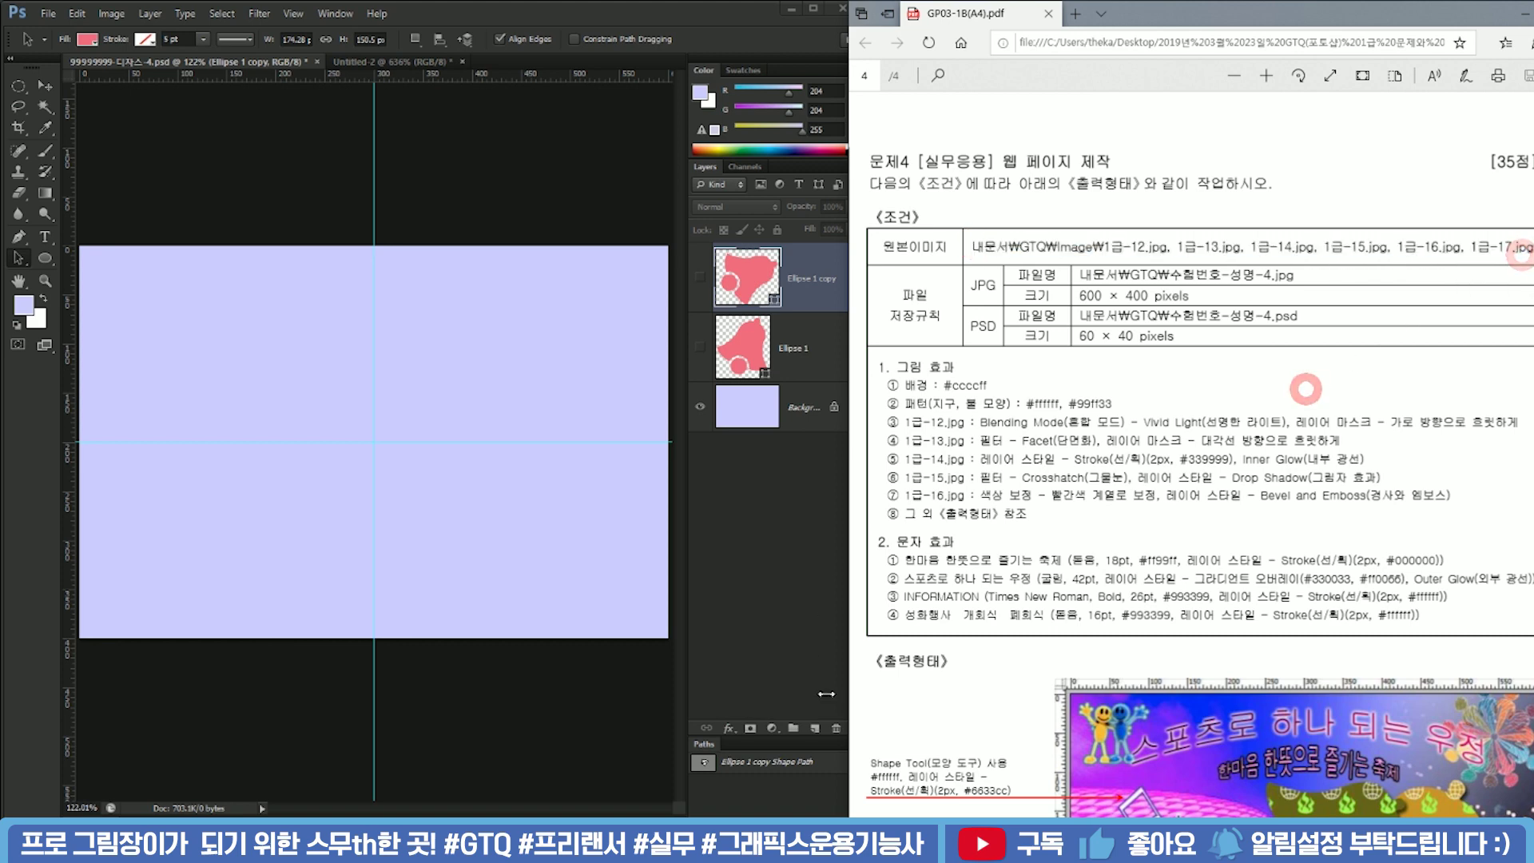
Place source images 1급-12 through 1급-17 from the 소스파일 folder into the document as separate layers at their default position and size
key(alt+Tab)
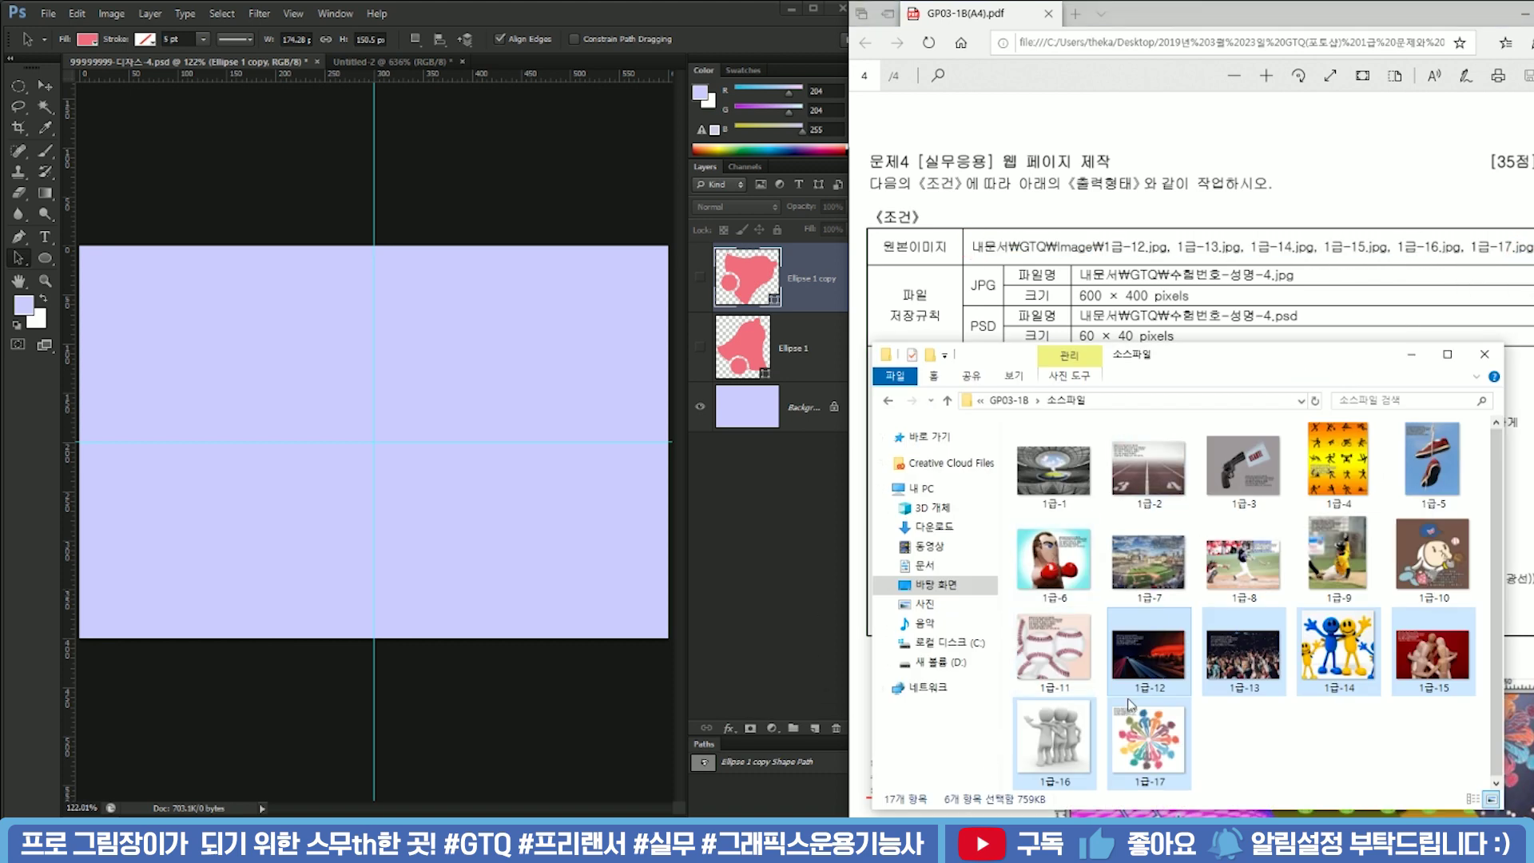
click(1334, 756)
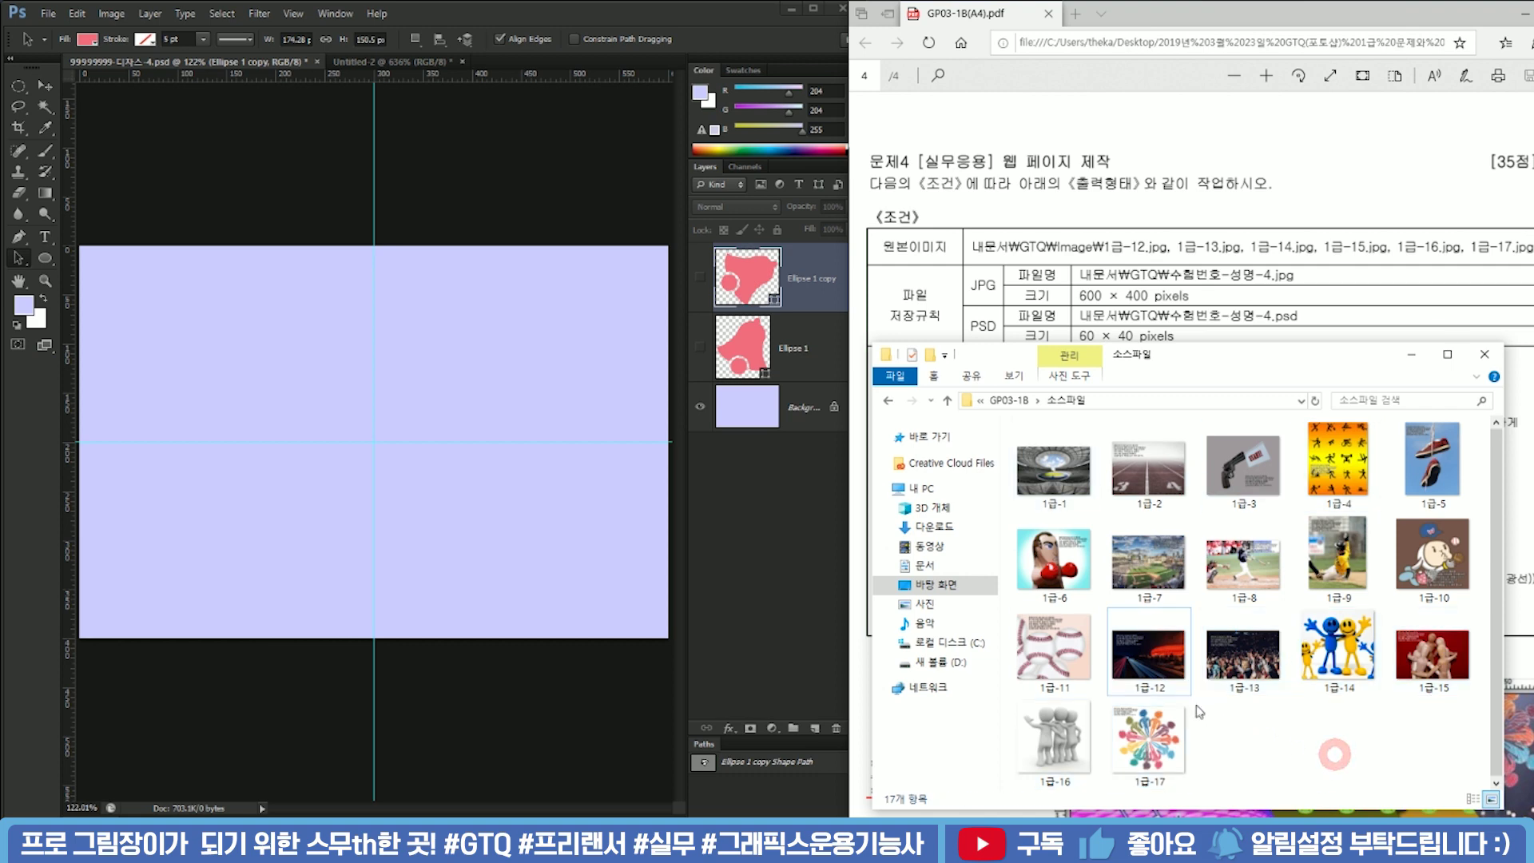
click(1167, 673)
shift+click(1150, 747)
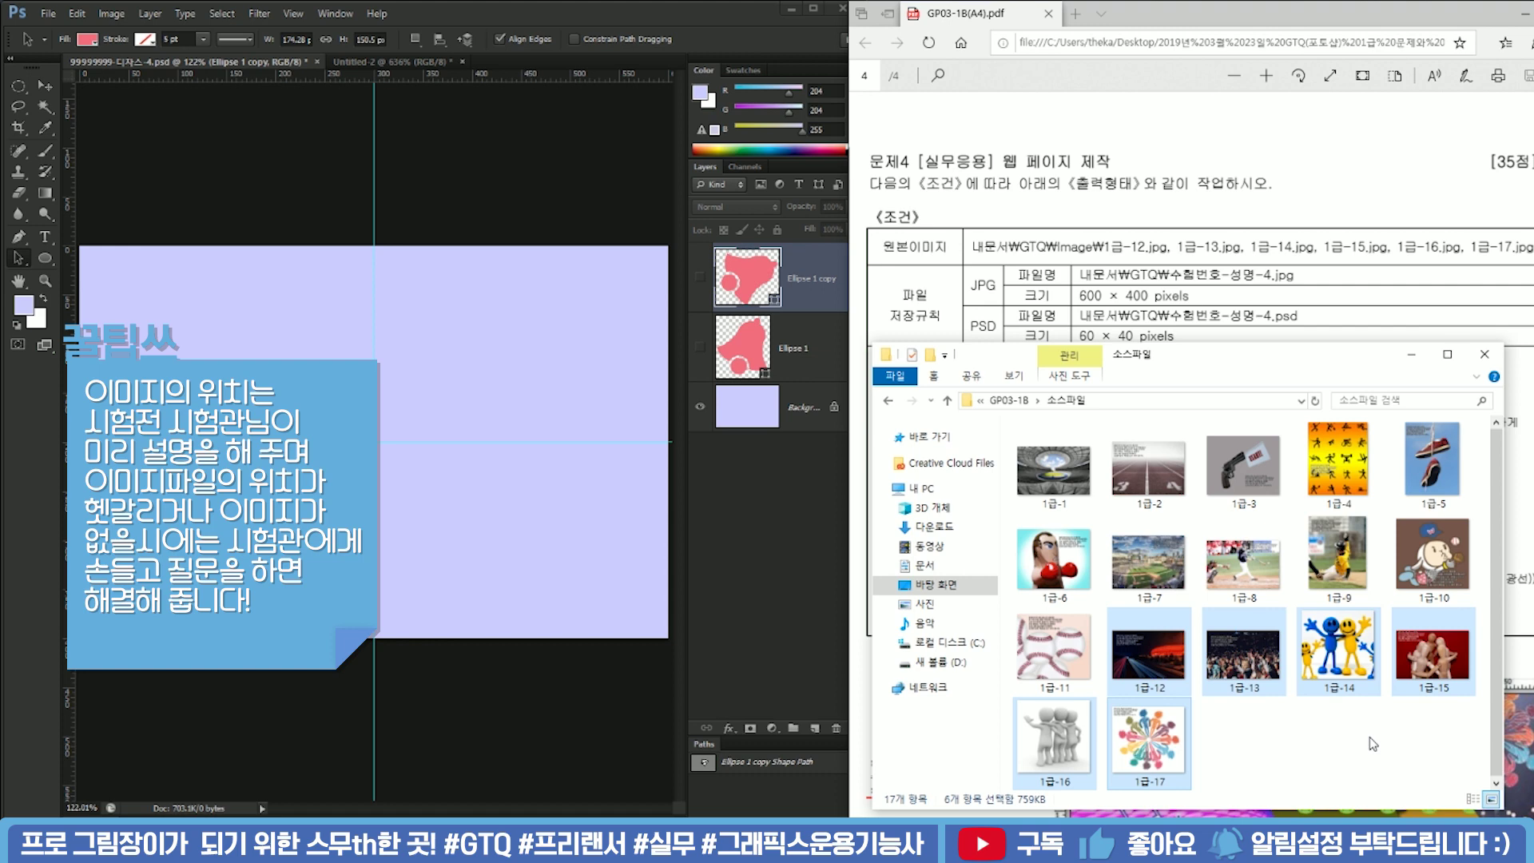
drag(1135, 656, 384, 451)
key(Return)
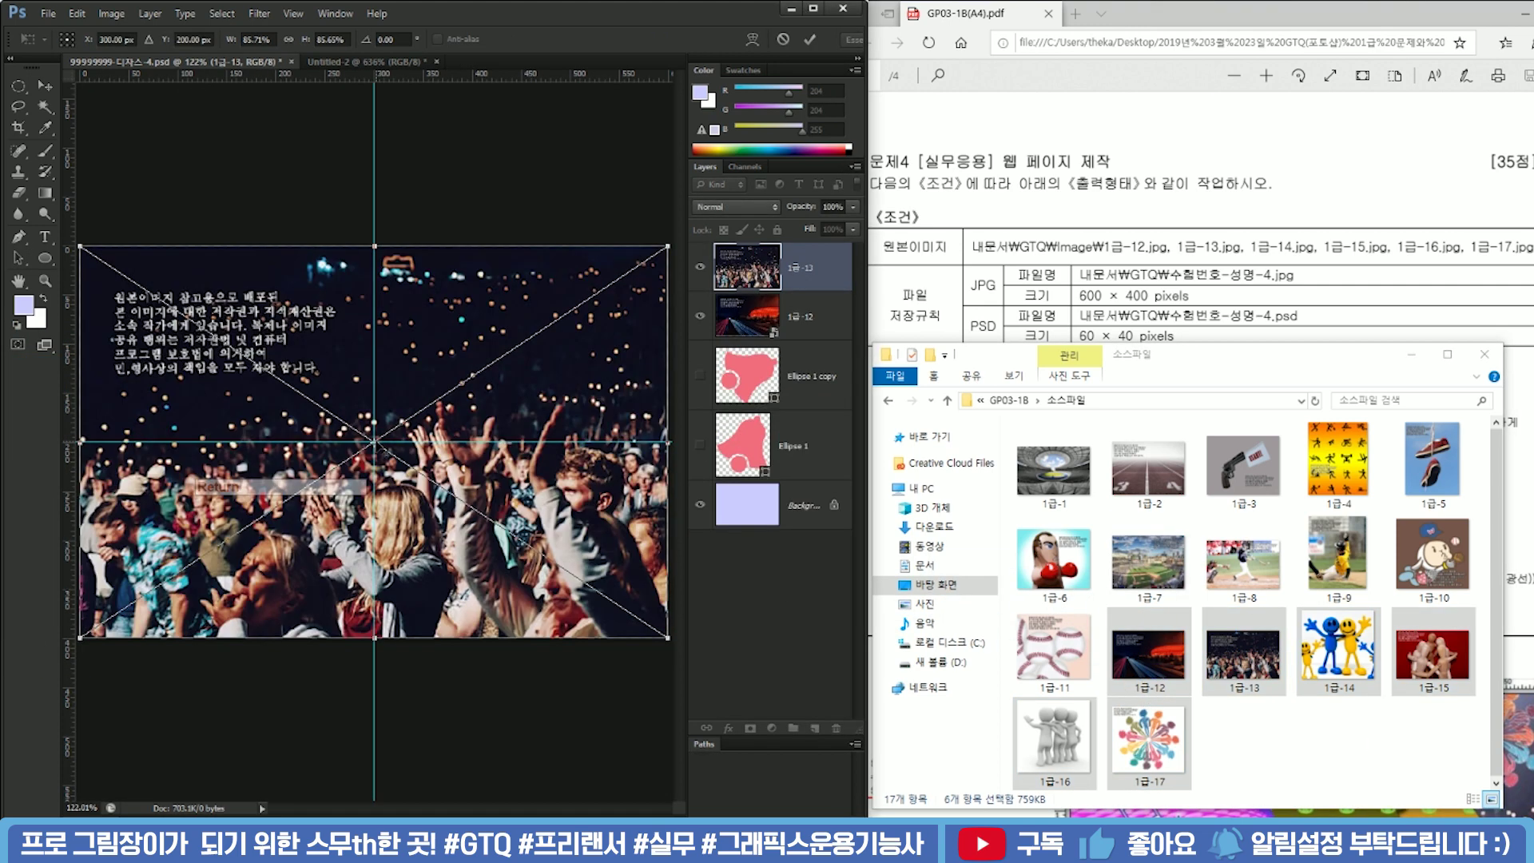
key(Return)
key(Return)
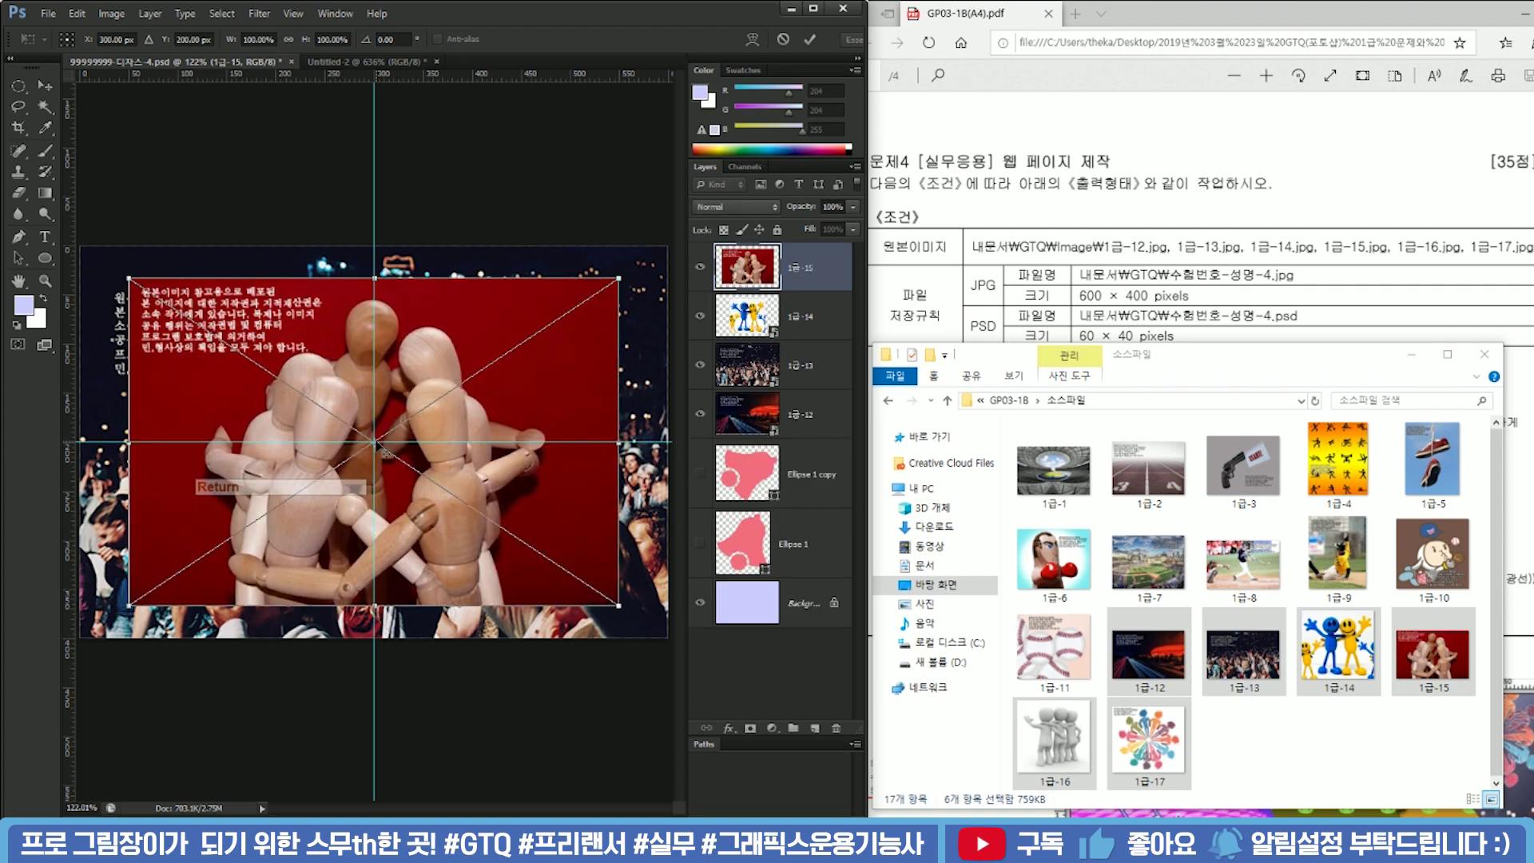
key(Return)
key(Return)
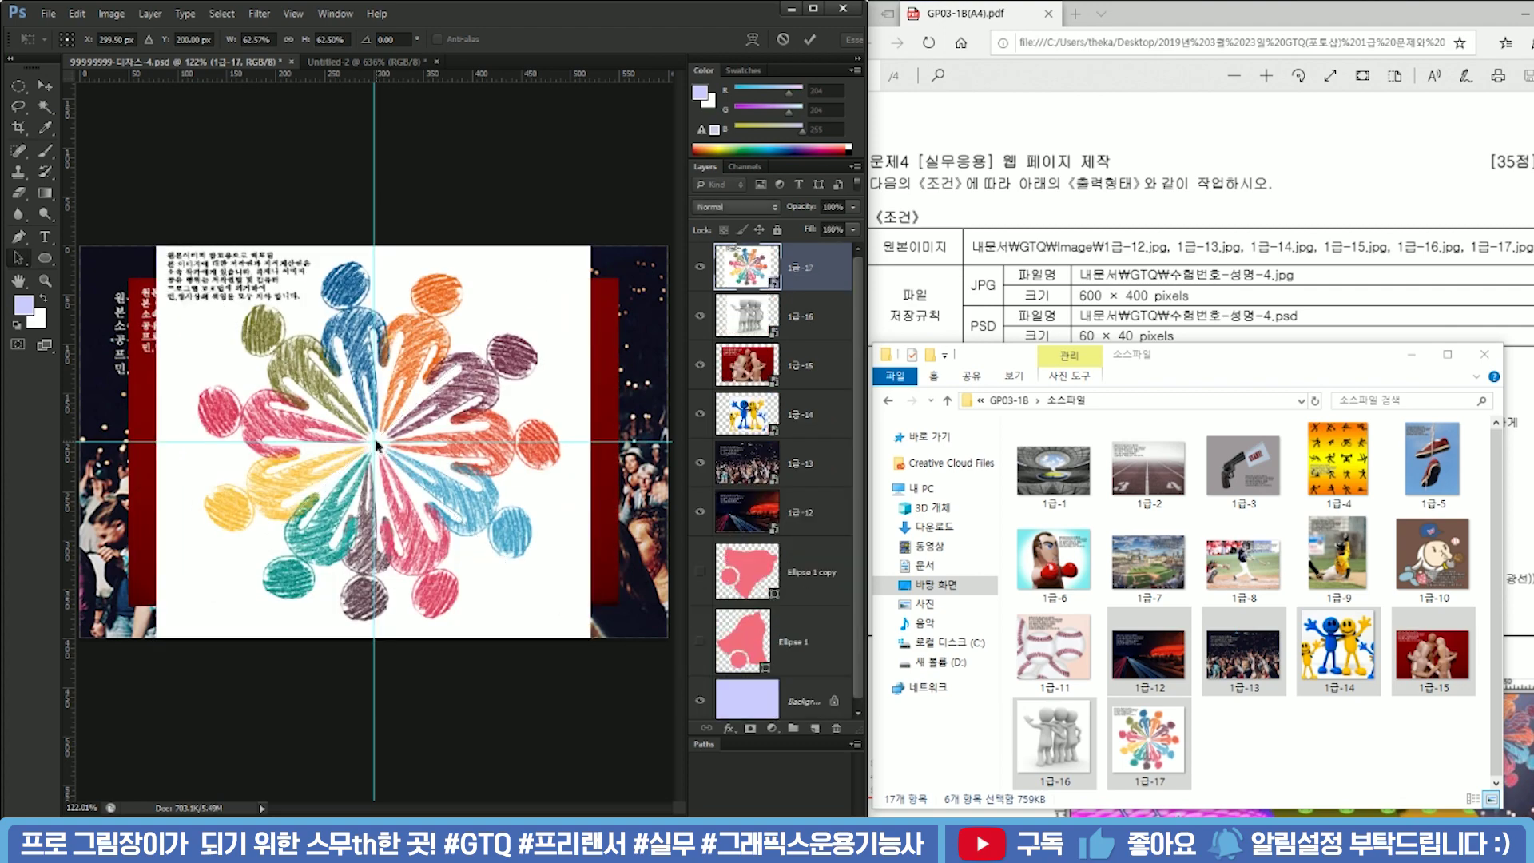
key(Return)
click(1412, 354)
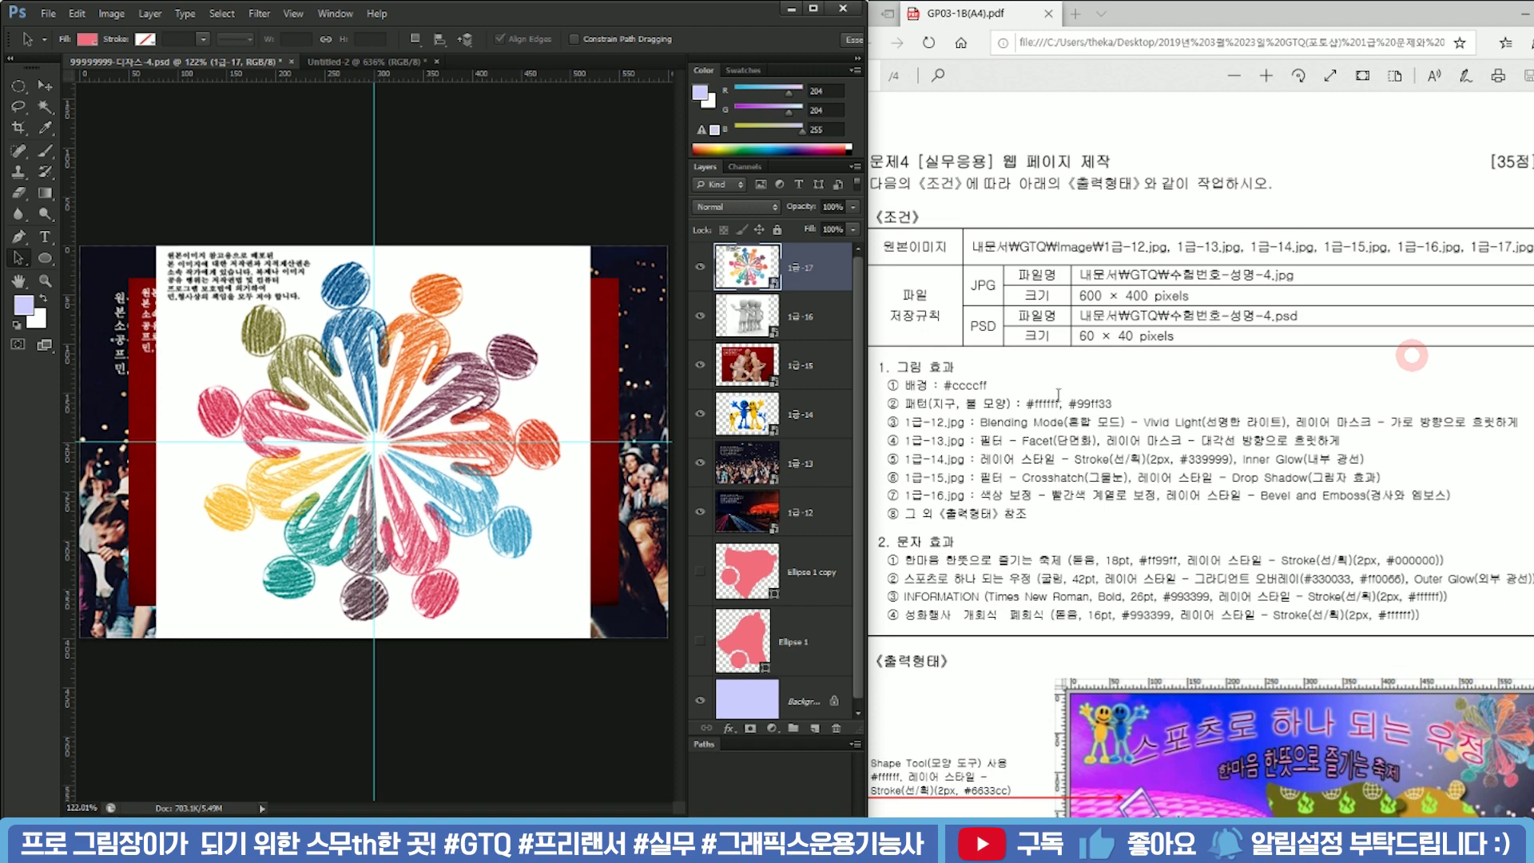
Hide the image layers 1급-13 through 1급-17
scroll(1057, 396, down, 3)
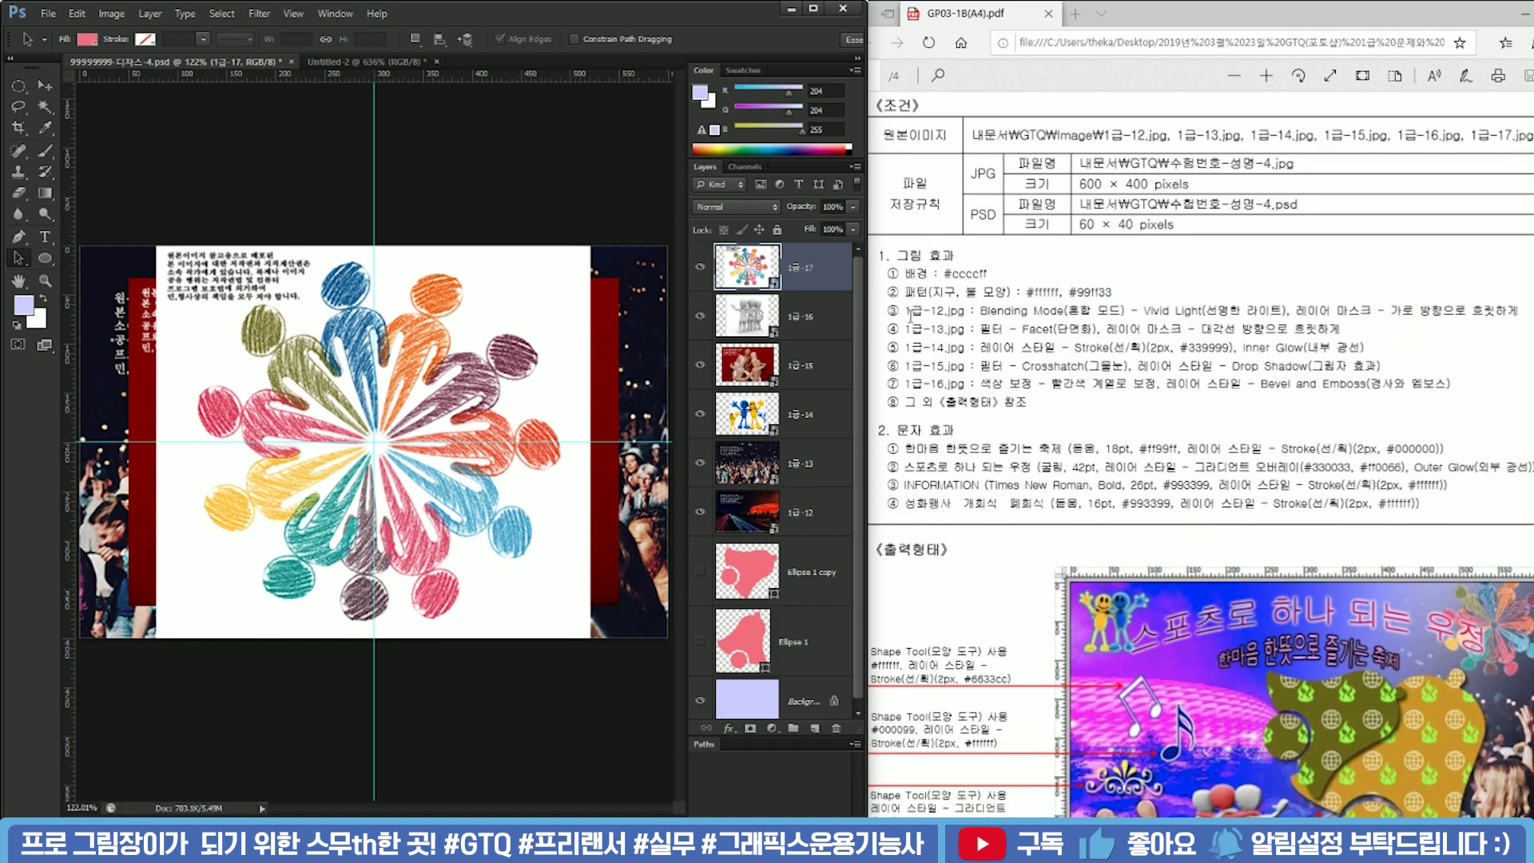
click(799, 475)
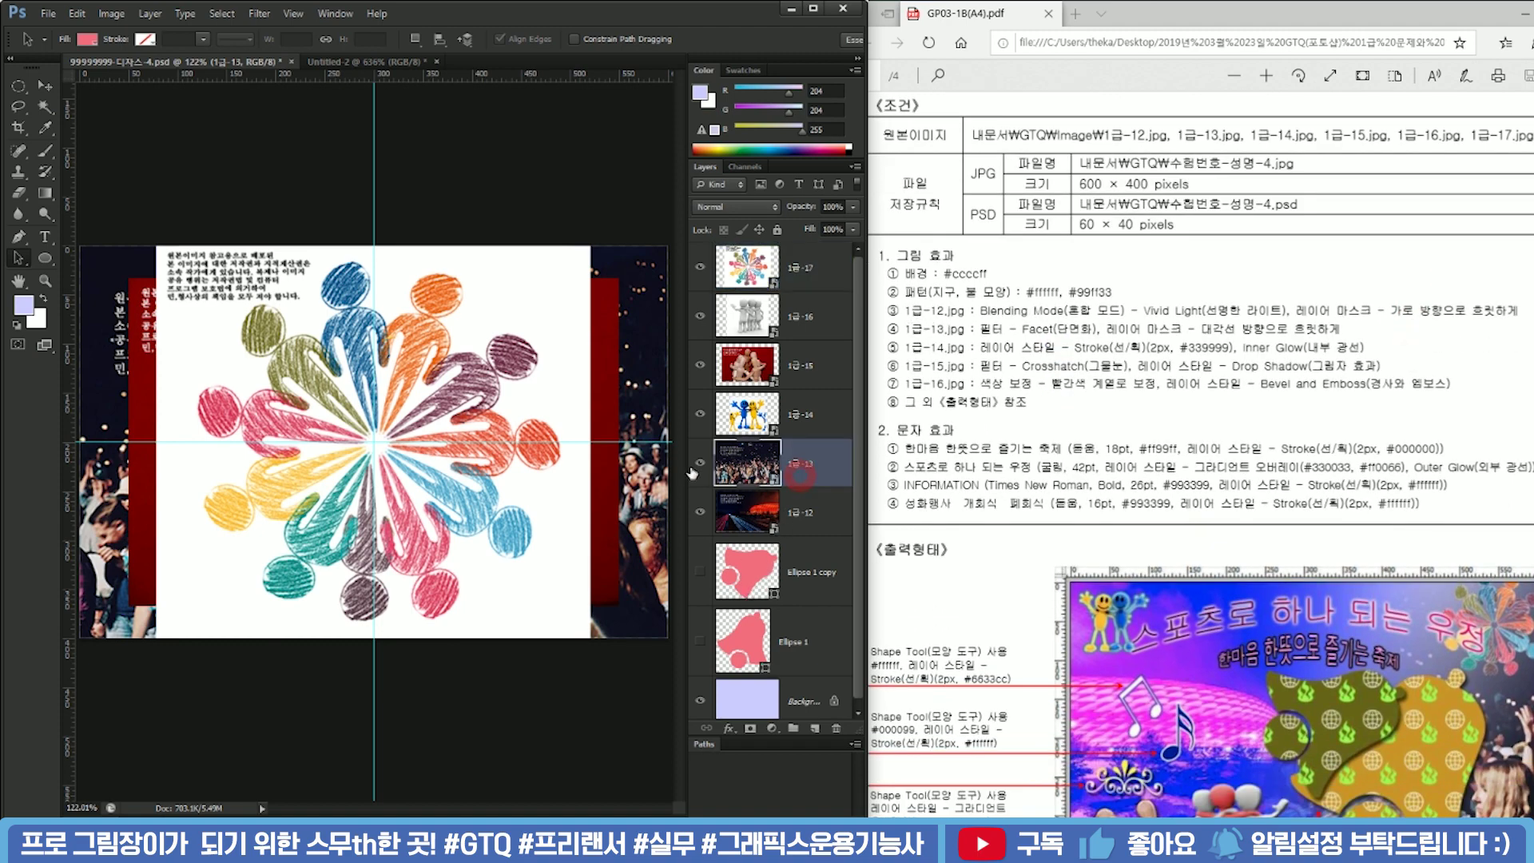
drag(700, 268, 700, 464)
Set the 1급-12 stadium layer's blending mode to Vivid Light and add a layer mask to it
click(799, 515)
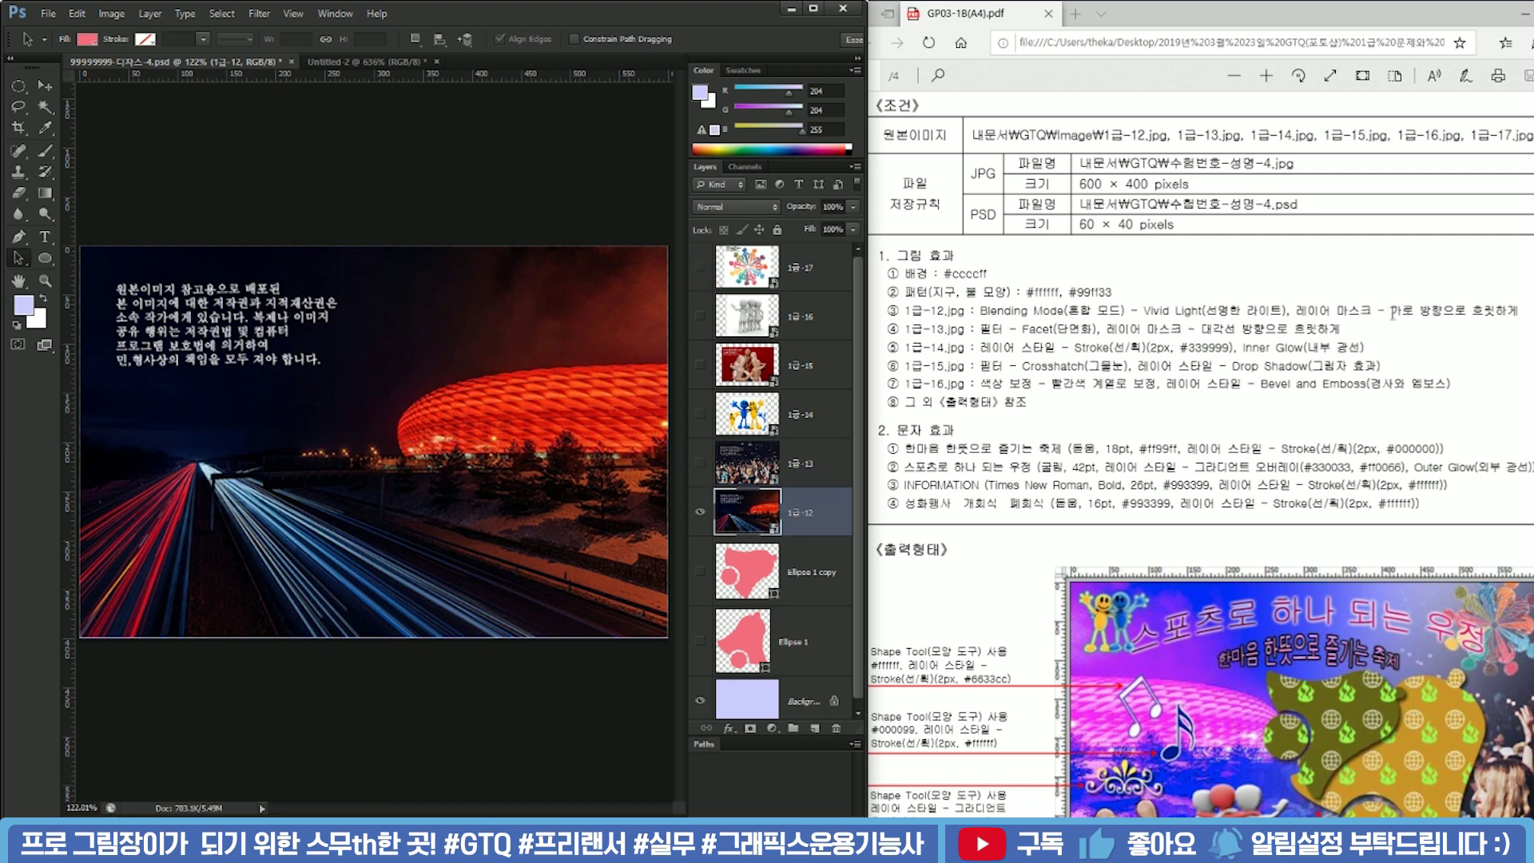
click(749, 208)
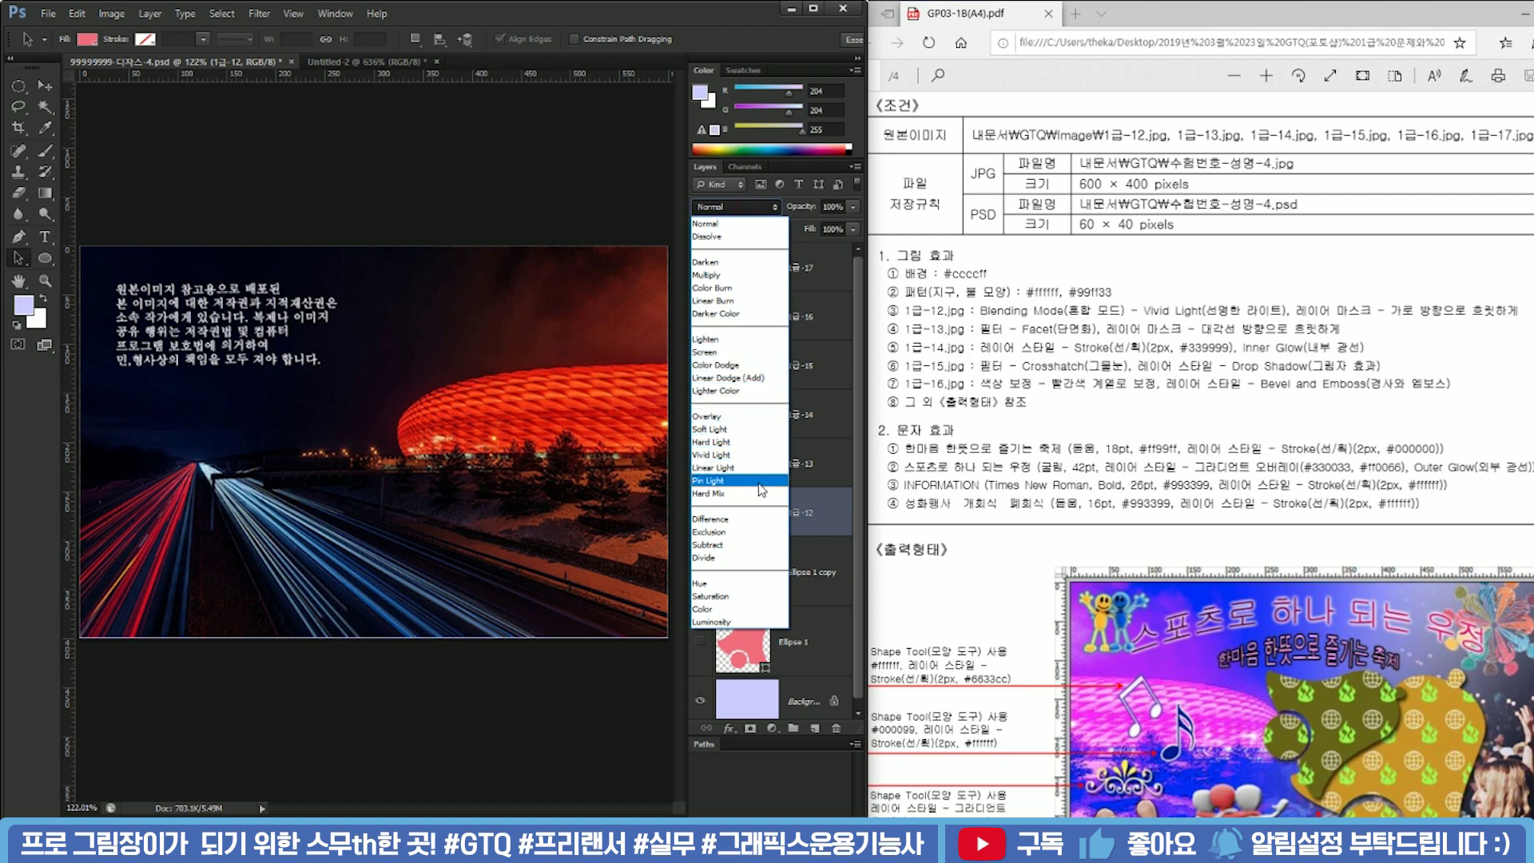
click(765, 455)
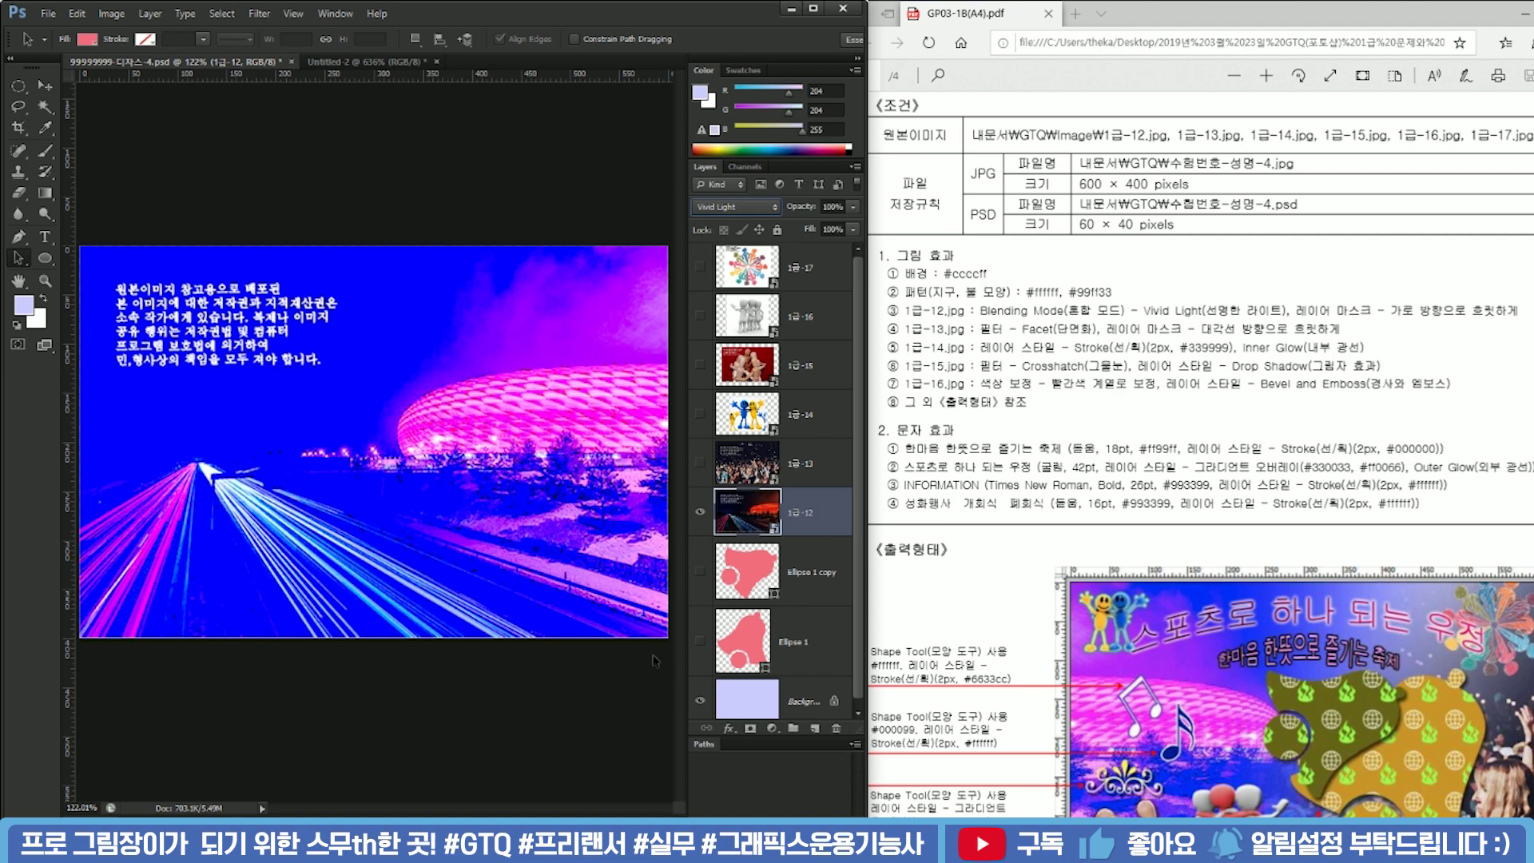
click(750, 727)
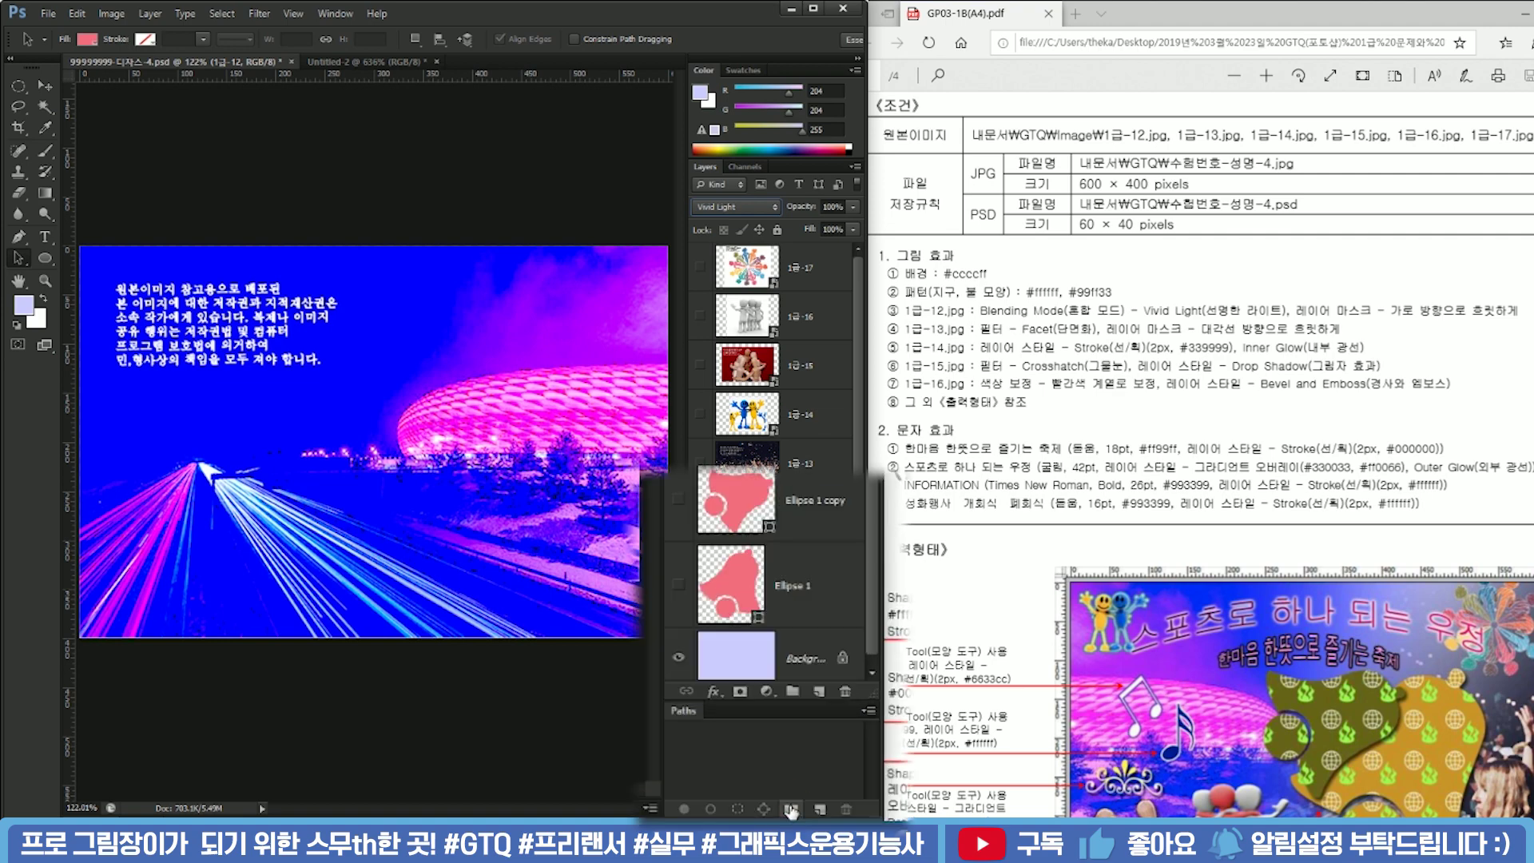
Flip the 1급-12 stadium image horizontally and enlarge it to about 103%, still covering the whole canvas
scroll(1145, 695, down, 2)
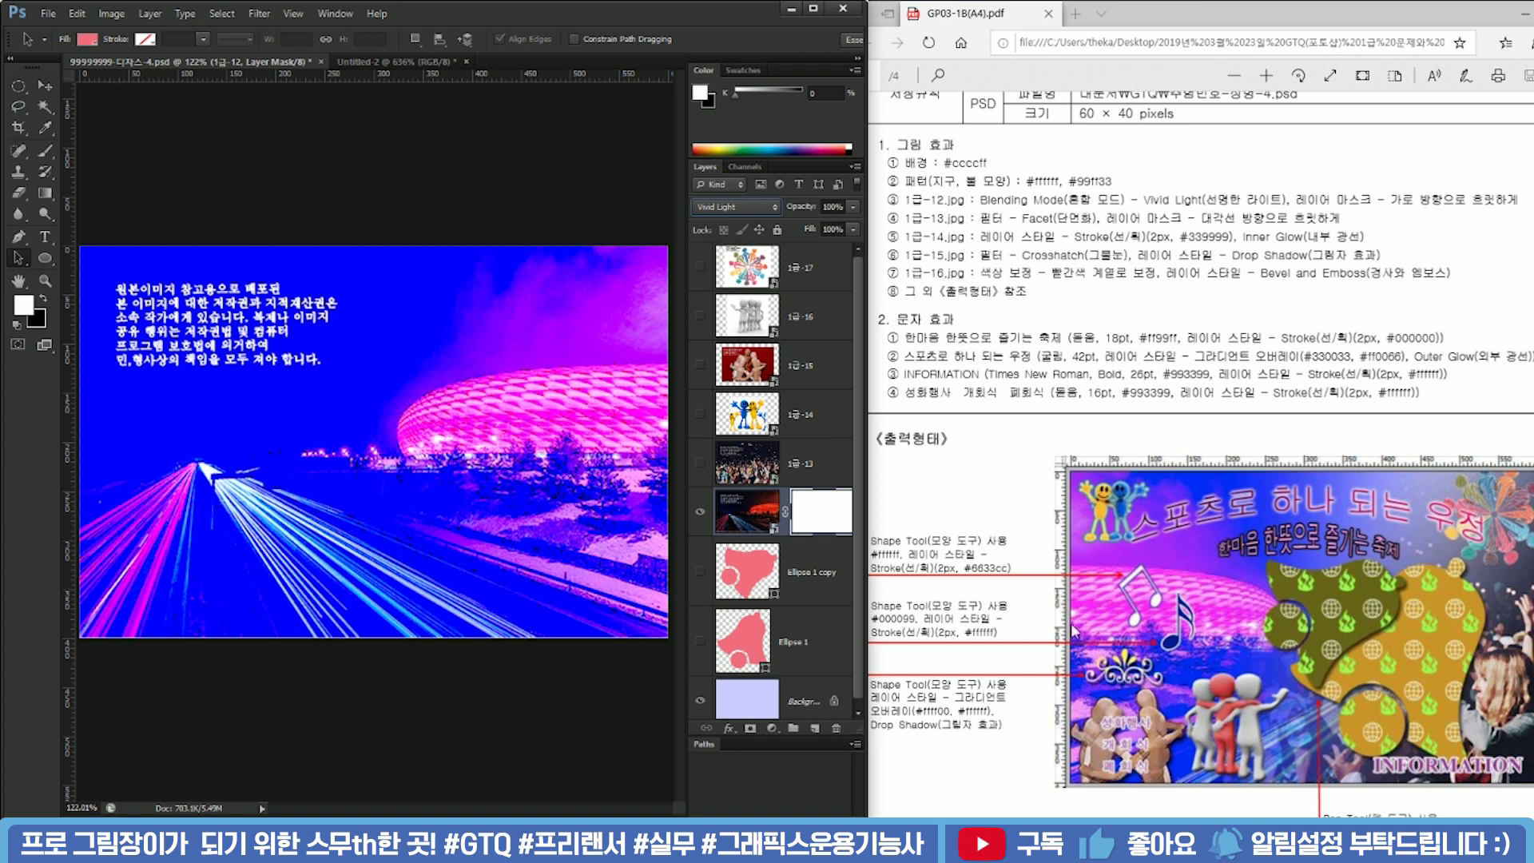
click(738, 521)
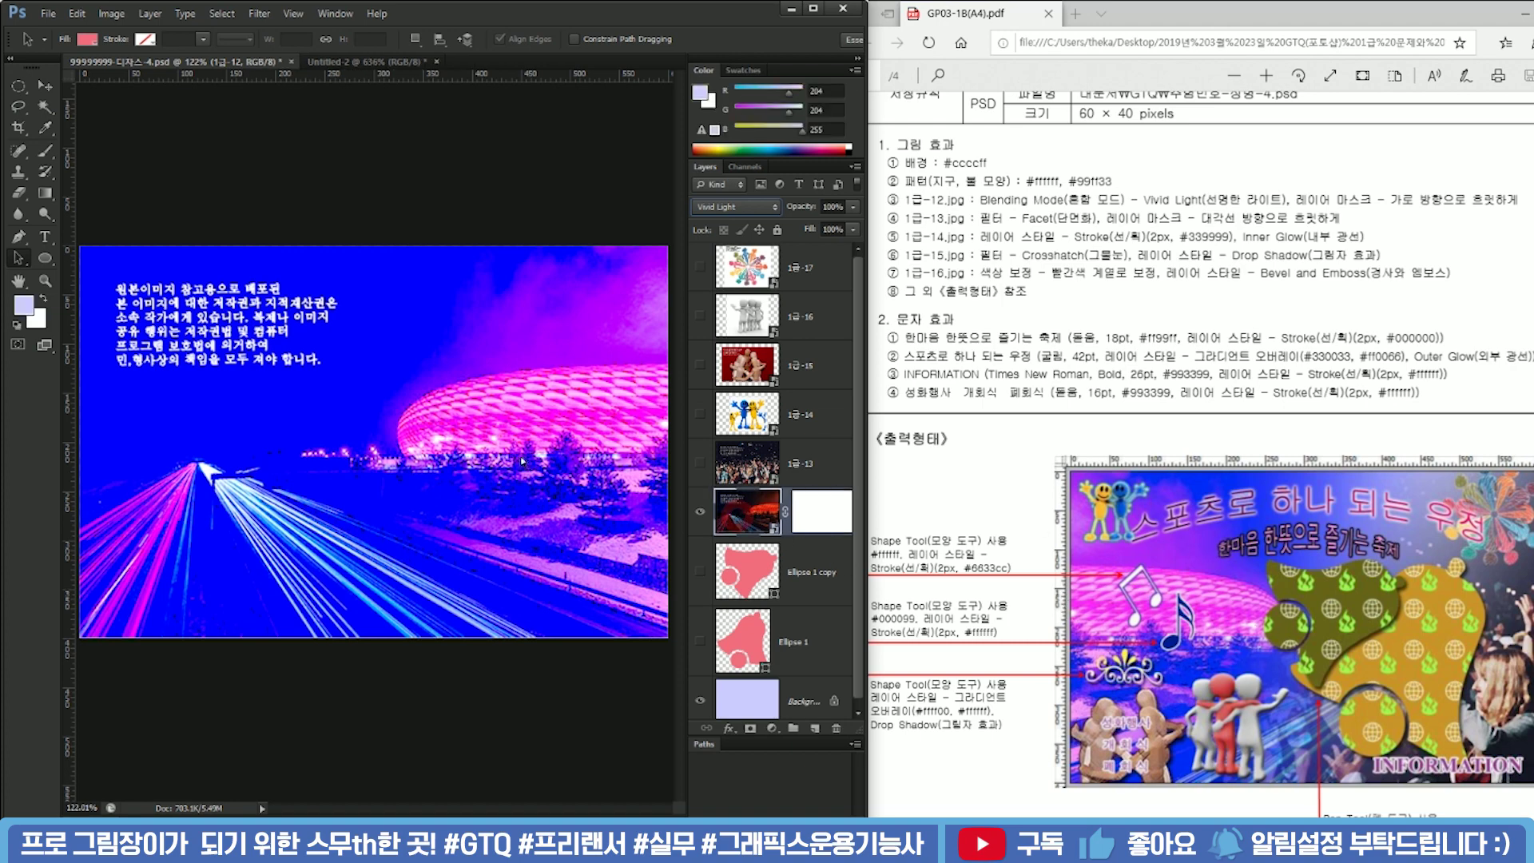
key(ctrl+t)
right_click(499, 427)
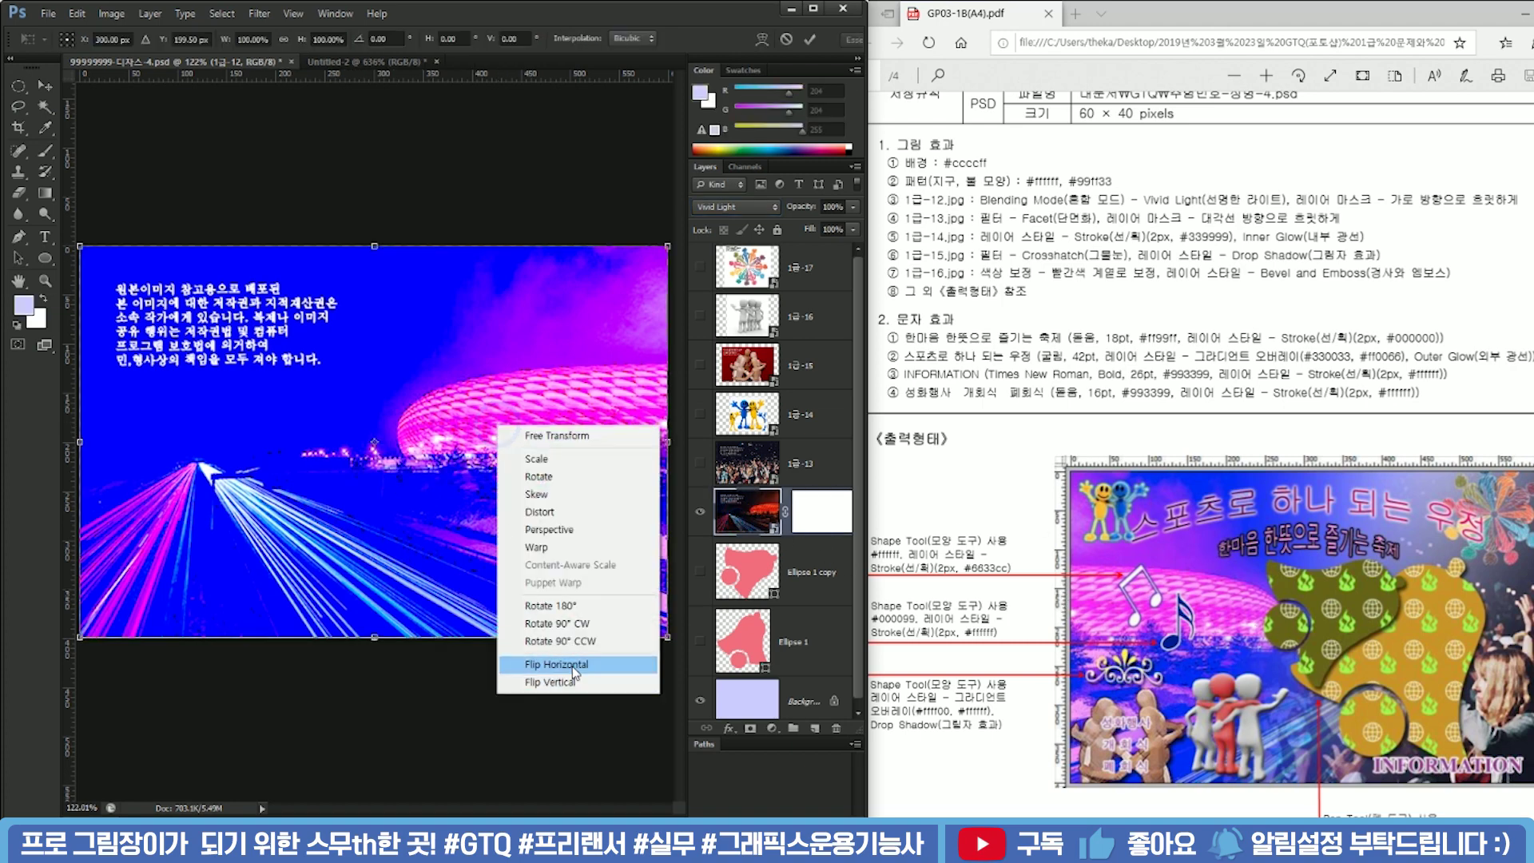
click(572, 669)
key(ctrl+0)
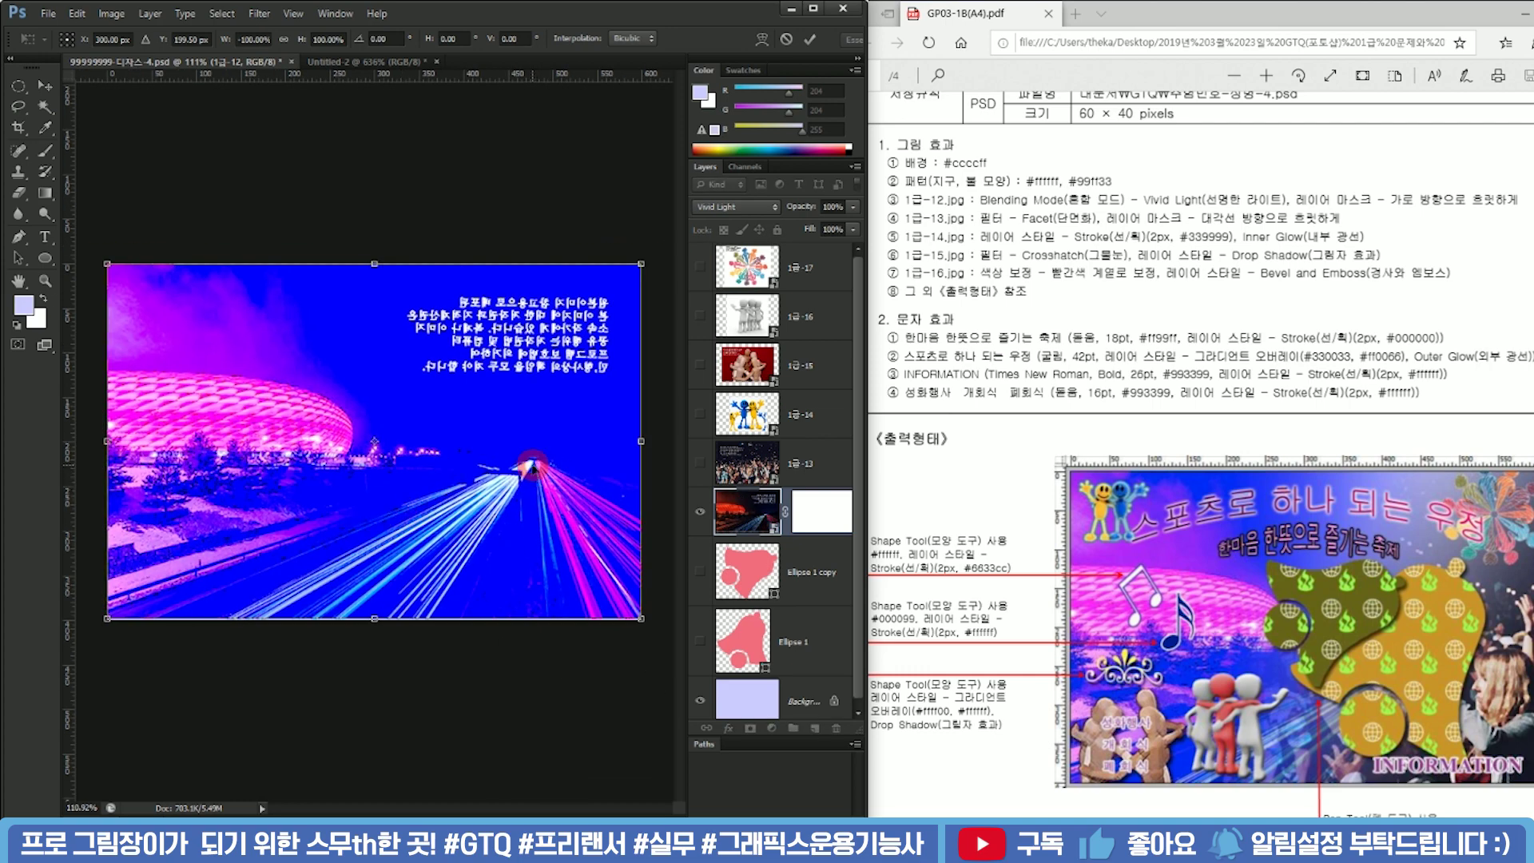
drag(531, 473, 527, 476)
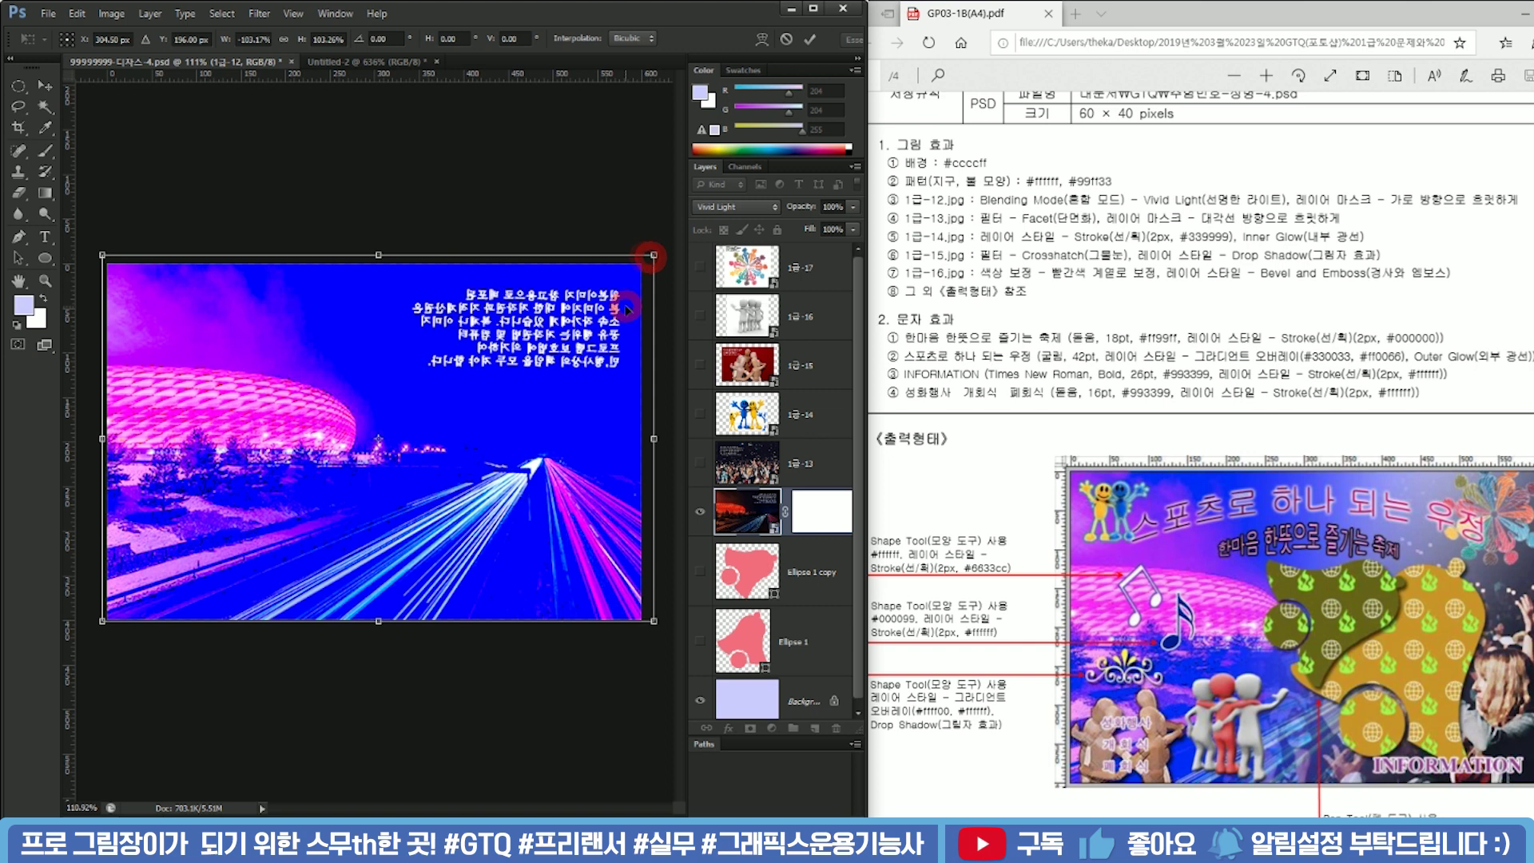
key(Return)
key(a)
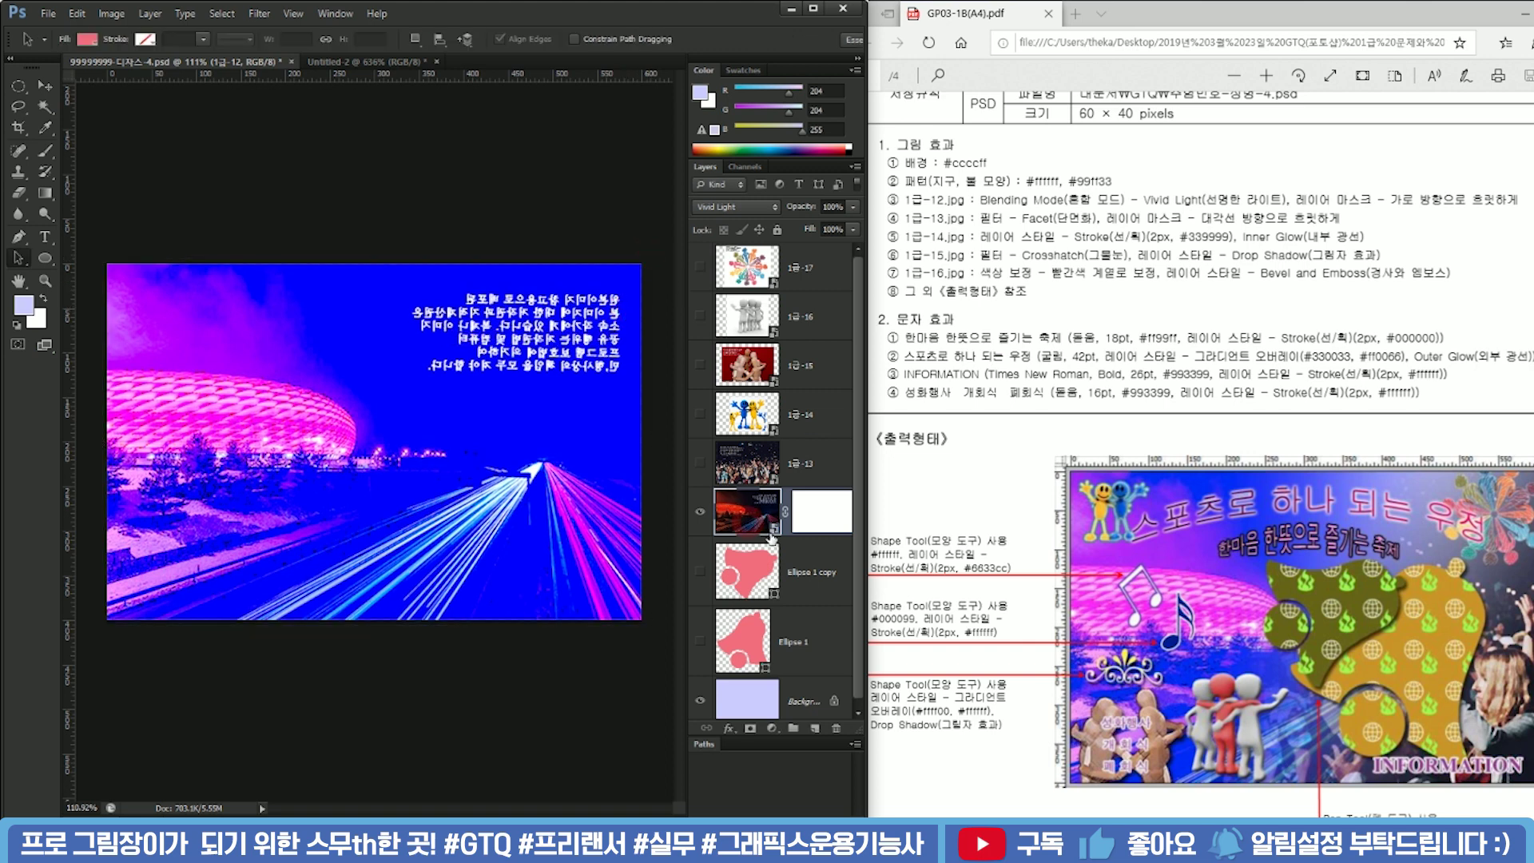
Fill the 1급-12 layer mask with a horizontal white-to-black gradient so the image fades out towards the canvas's right edge
click(811, 511)
key(g)
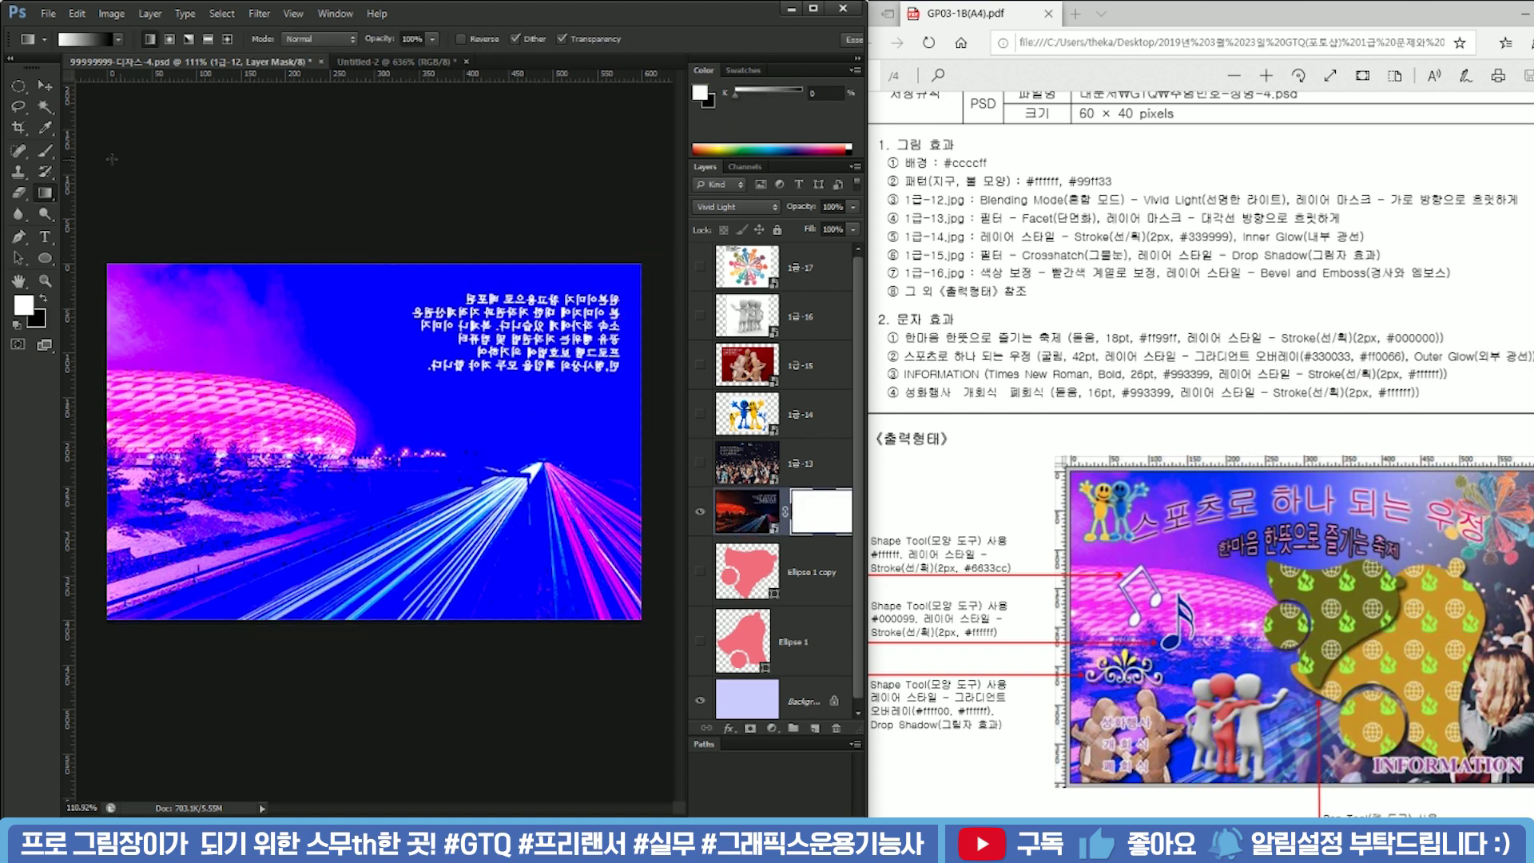
drag(402, 451, 663, 462)
drag(312, 432, 650, 453)
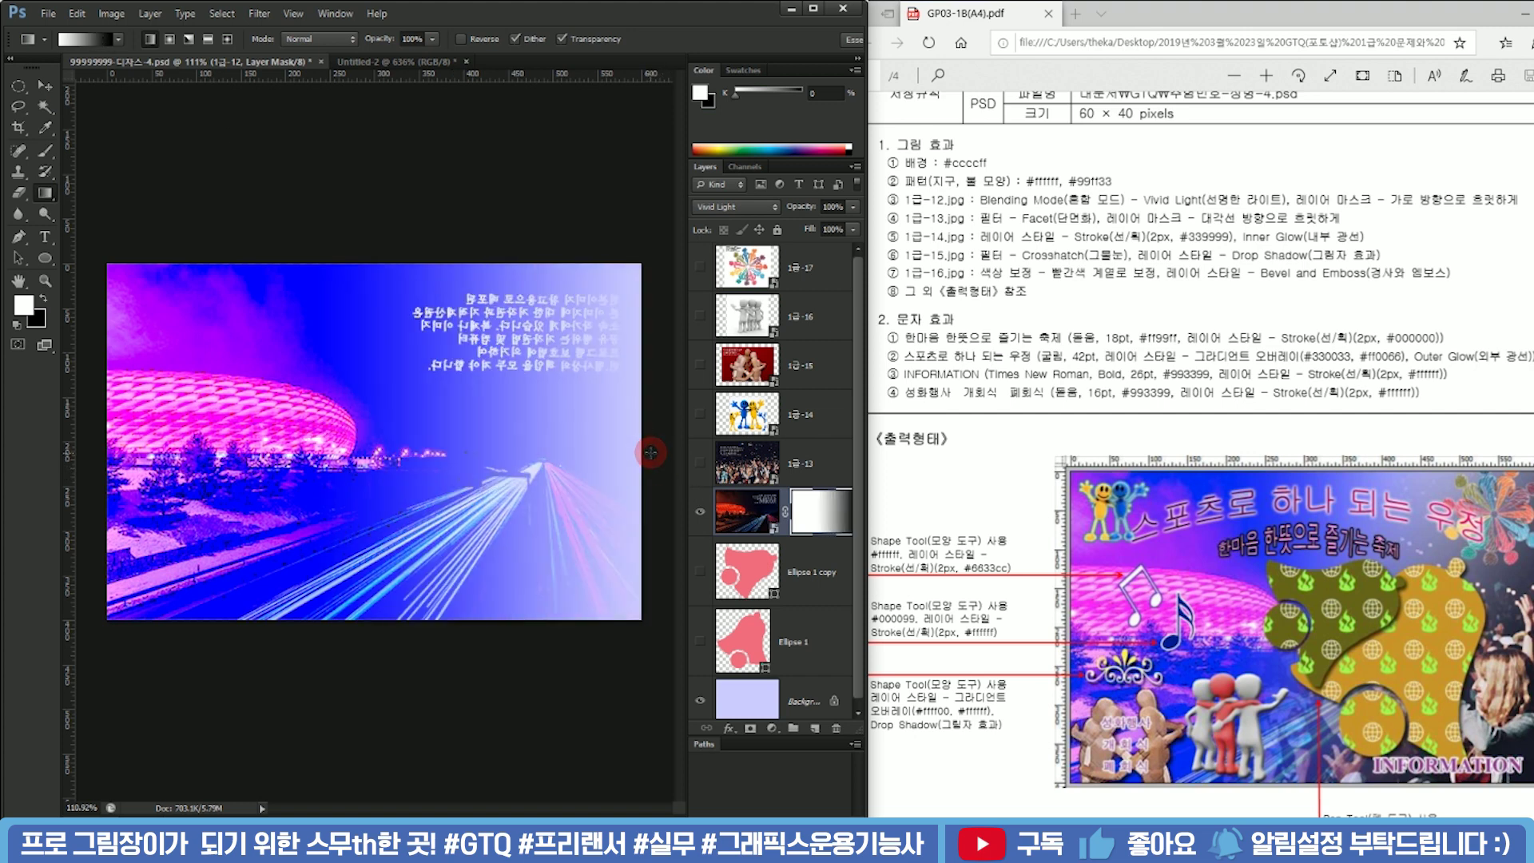
Hide the 1급-12 layer, then show and select the 1급-13 crowd layer
click(701, 512)
click(700, 462)
click(795, 464)
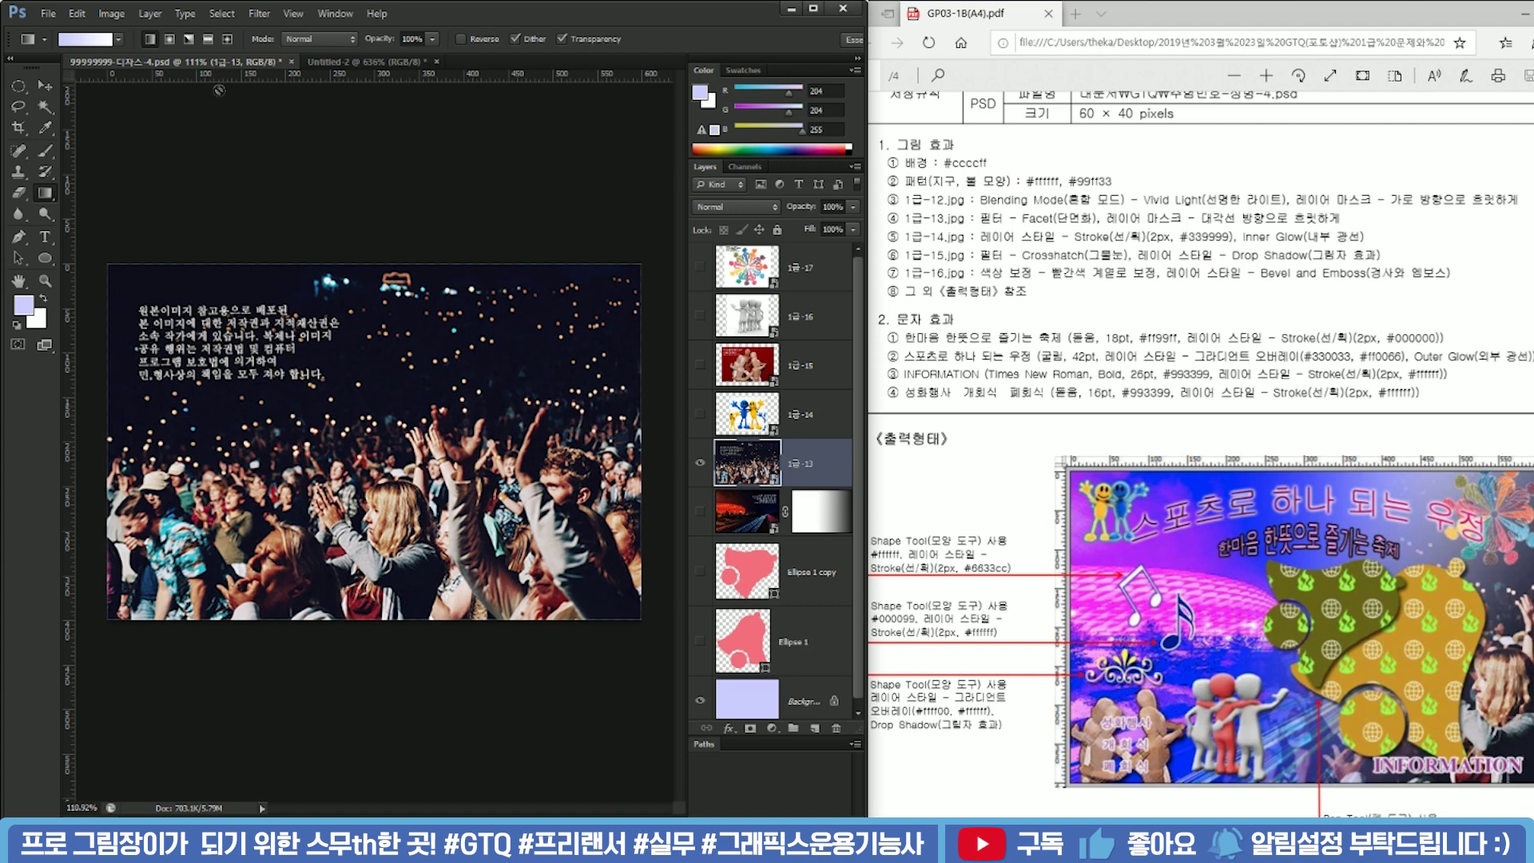
Look for the Facet filter in the Filter Gallery's filter list and close the gallery without applying a filter
click(258, 13)
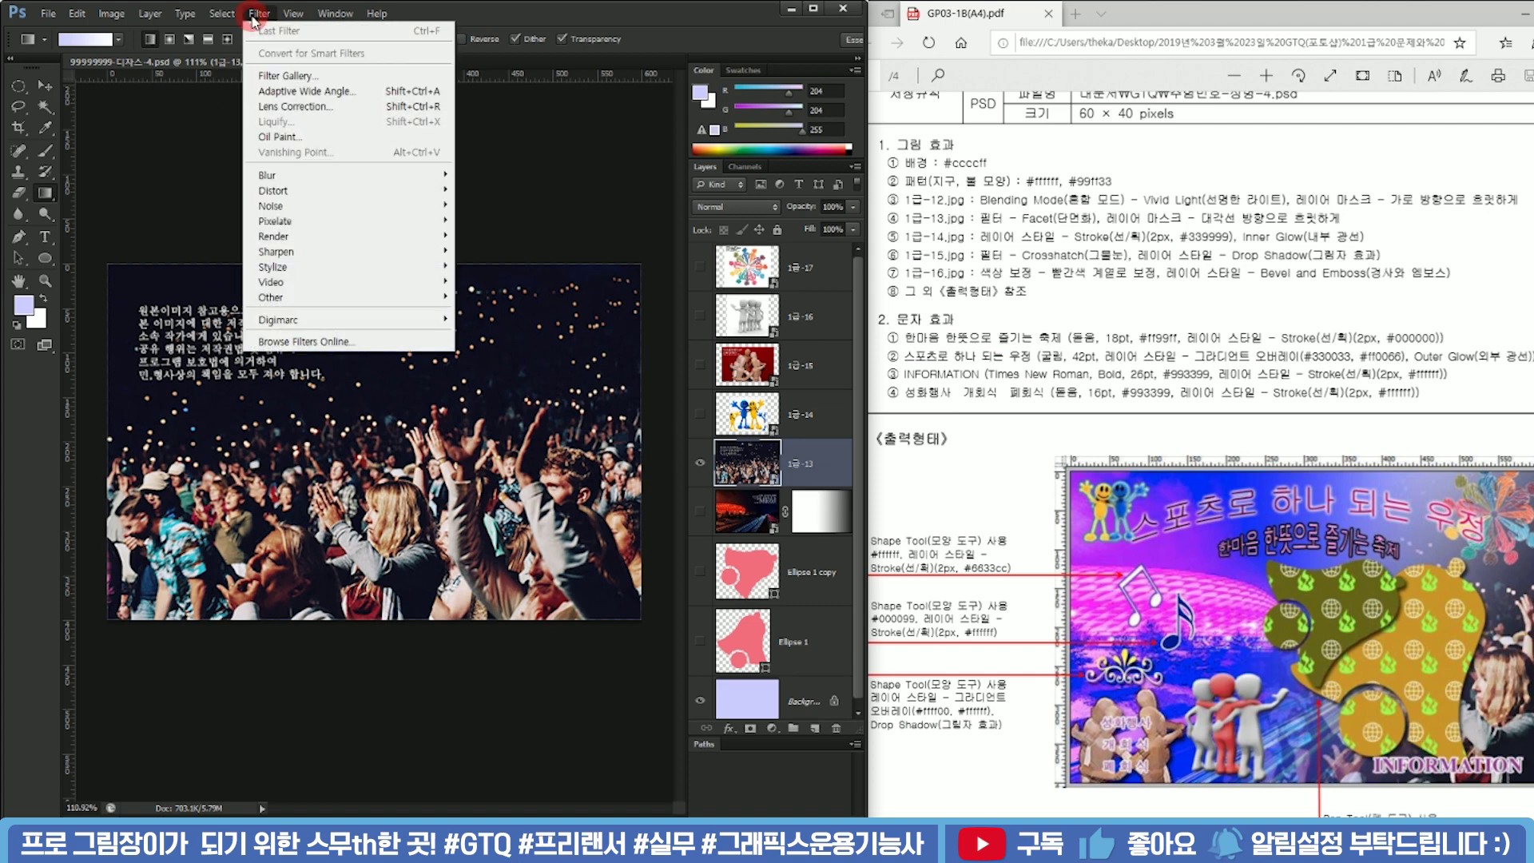
click(332, 84)
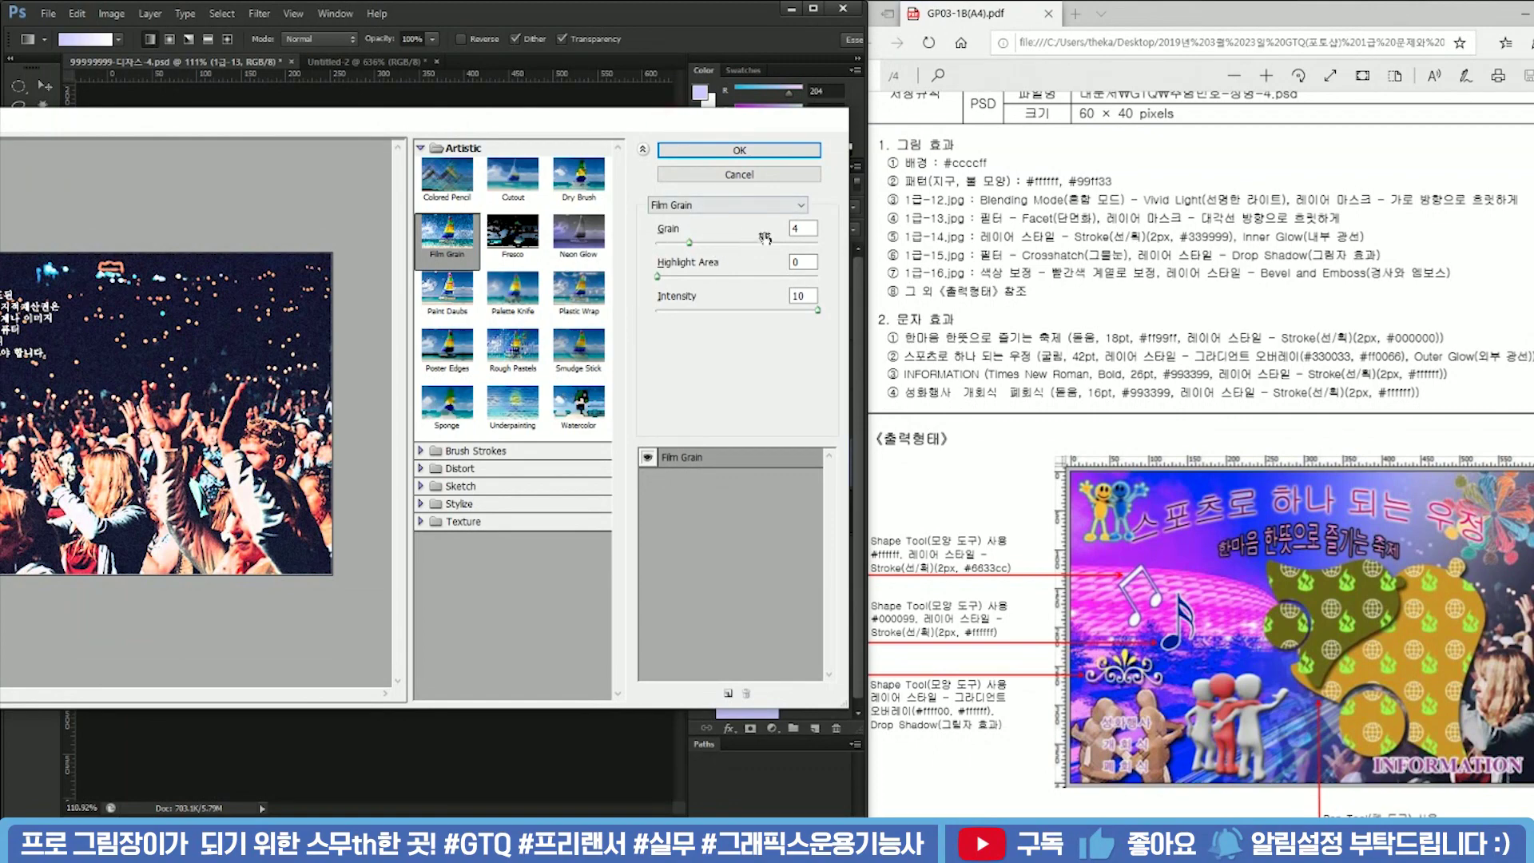
click(732, 205)
click(802, 223)
click(801, 223)
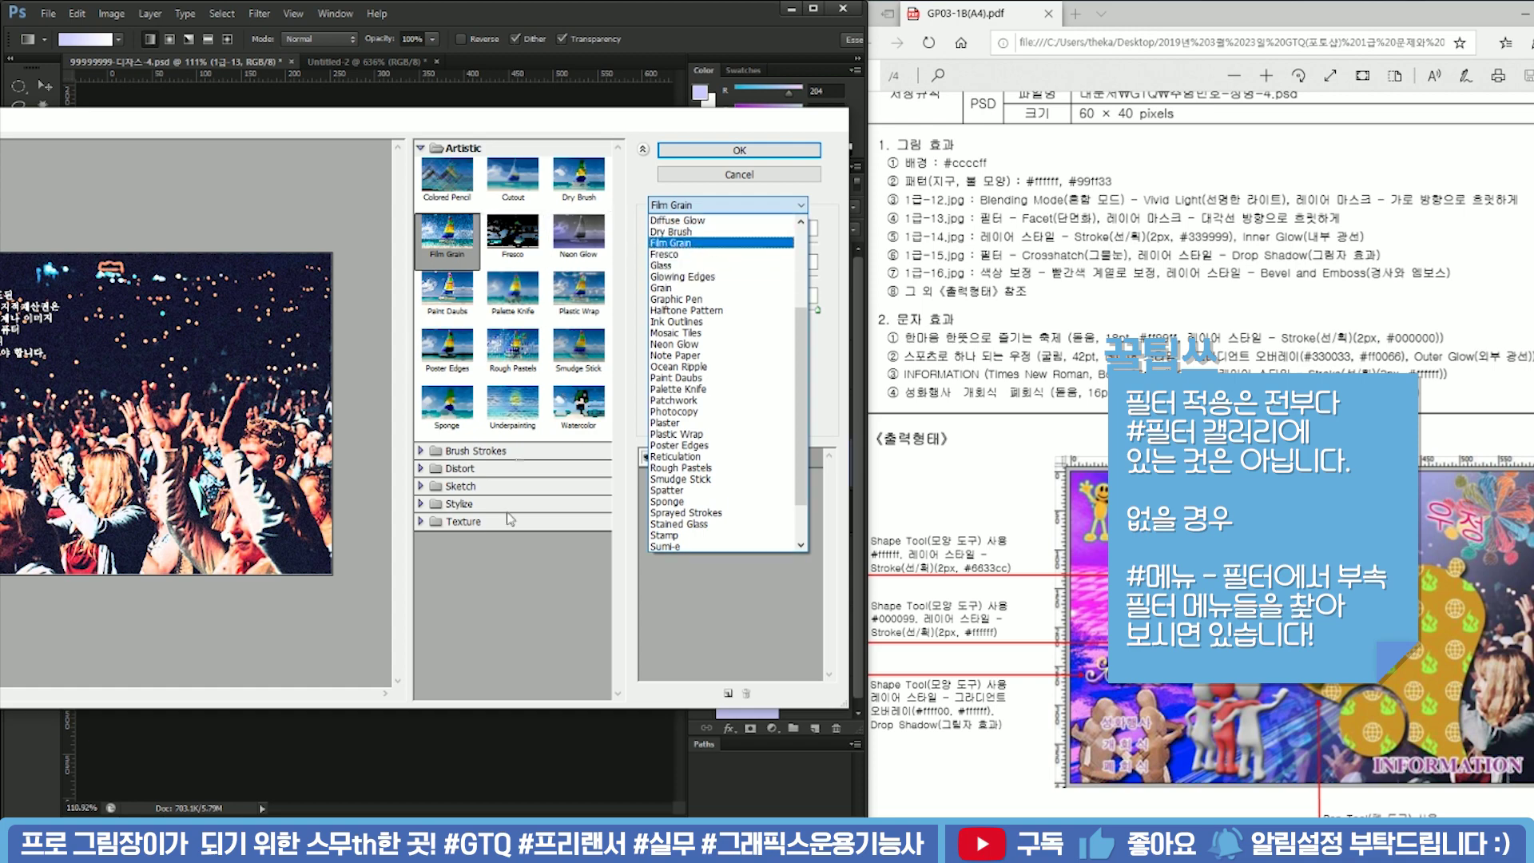
click(711, 276)
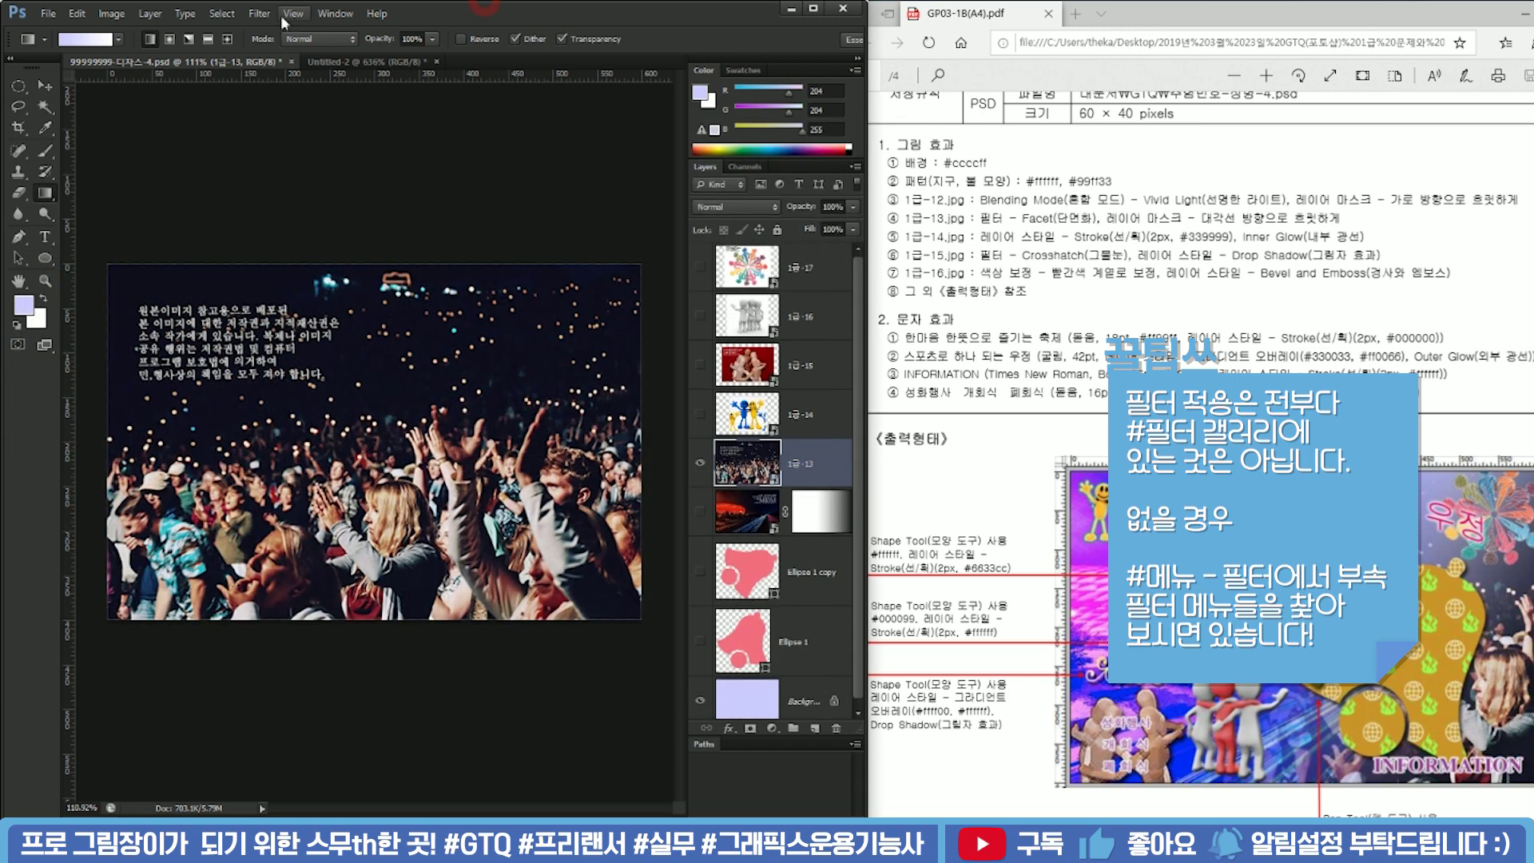
Apply the Pixelate filter Facet to the 1급-13 crowd layer
click(262, 15)
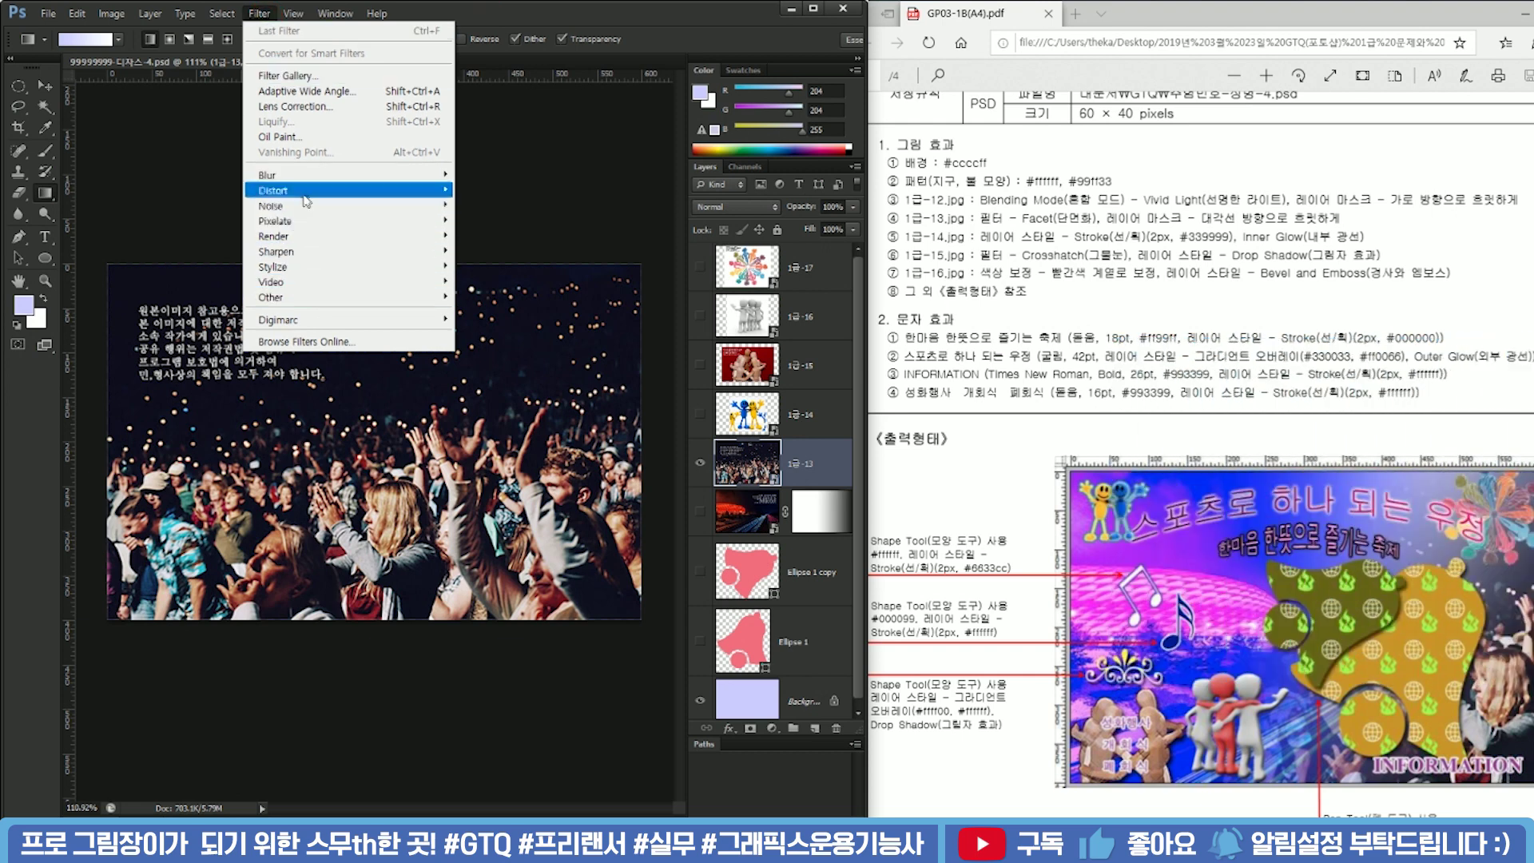
mouse_move(315, 227)
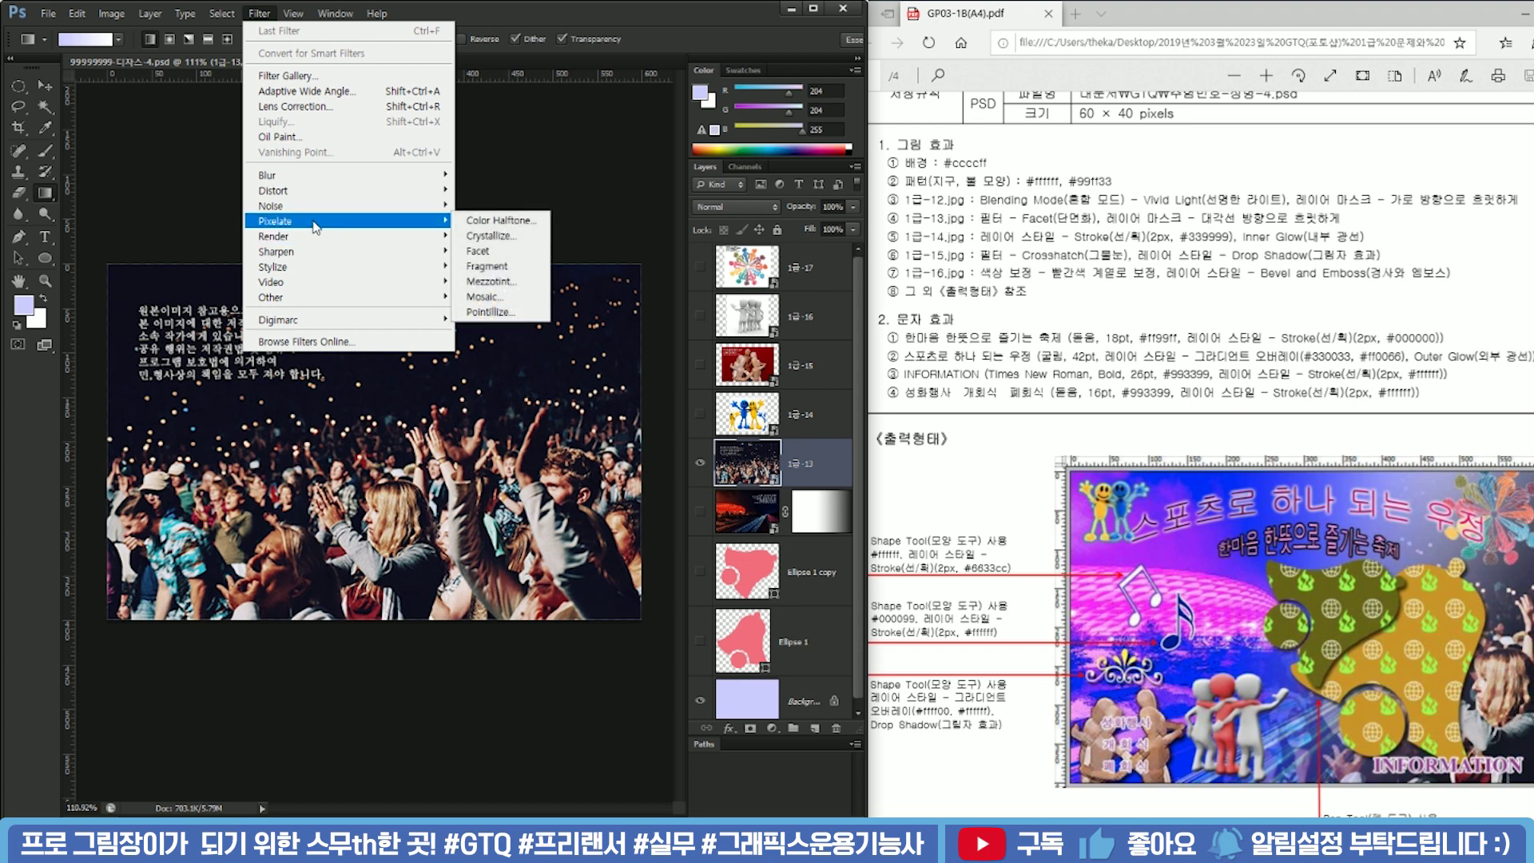
click(519, 254)
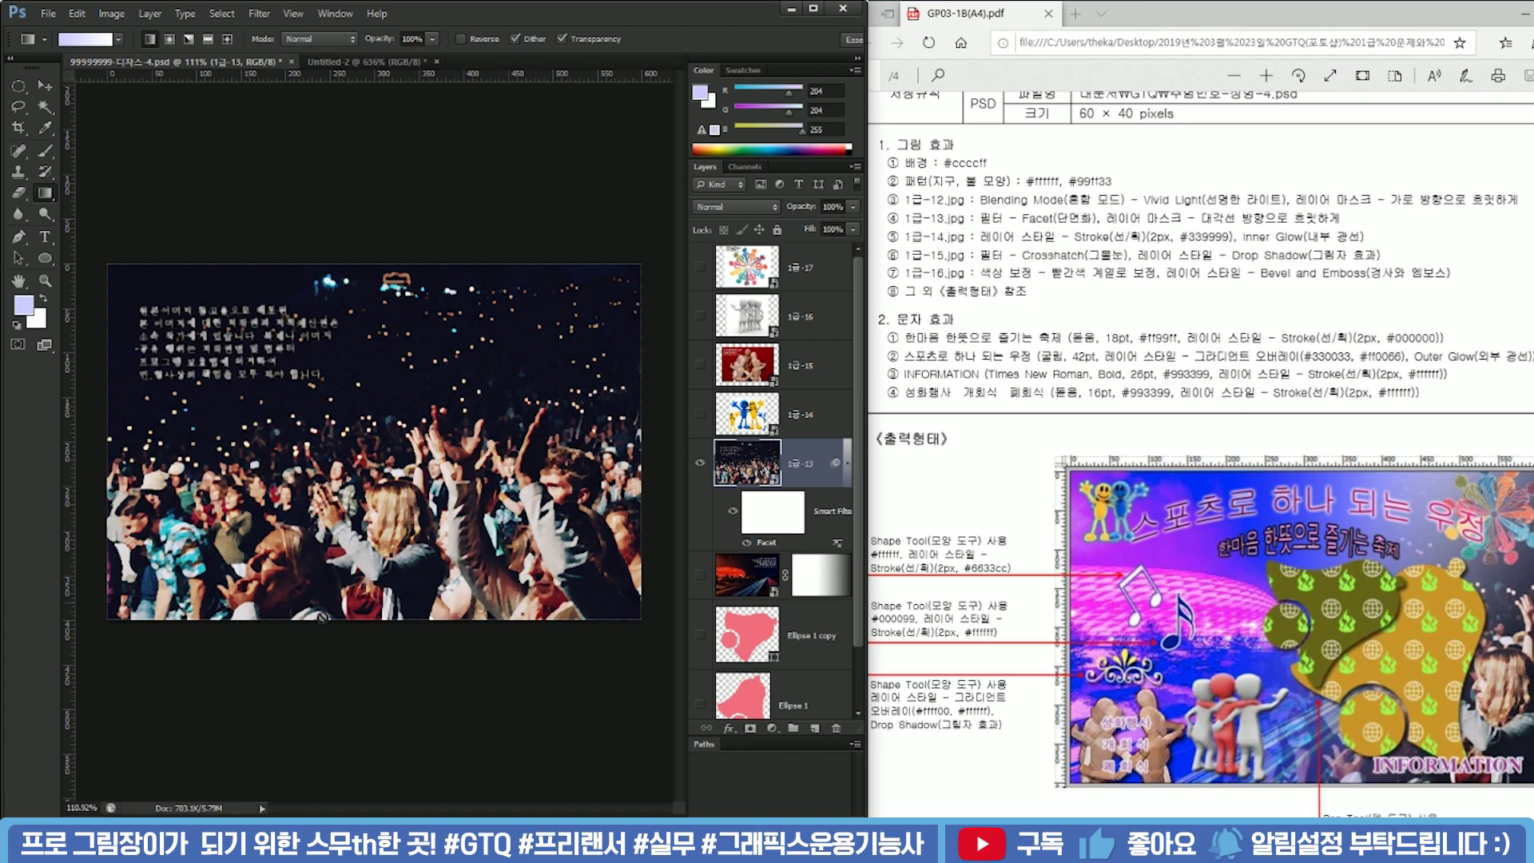
Move the 1급-13 crowd image horizontally to X 540 px so it covers only the right part of the canvas
key(ctrl+t)
drag(473, 415, 663, 421)
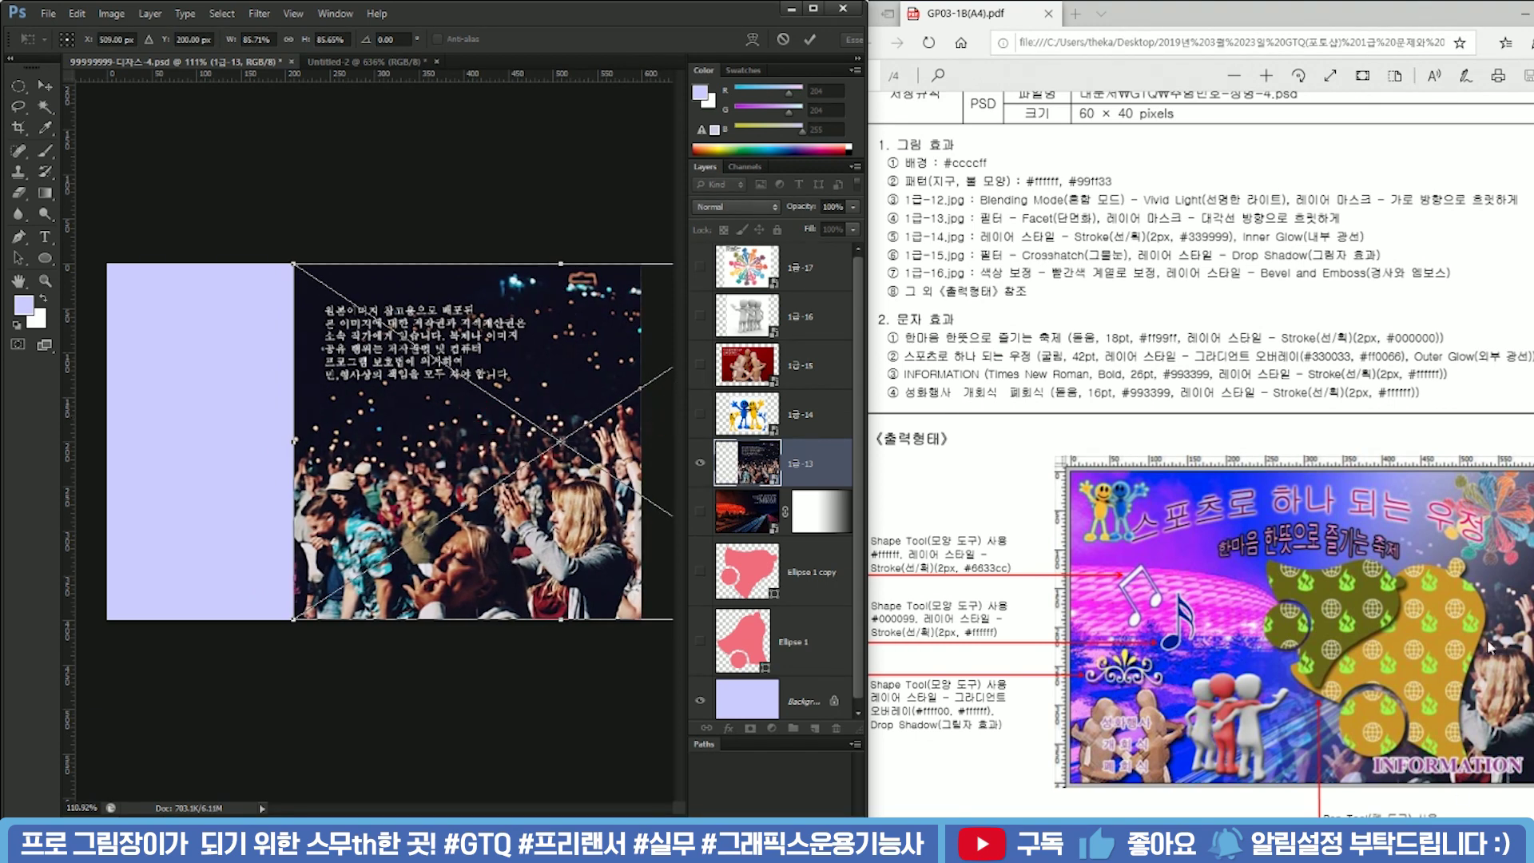
drag(615, 461, 639, 454)
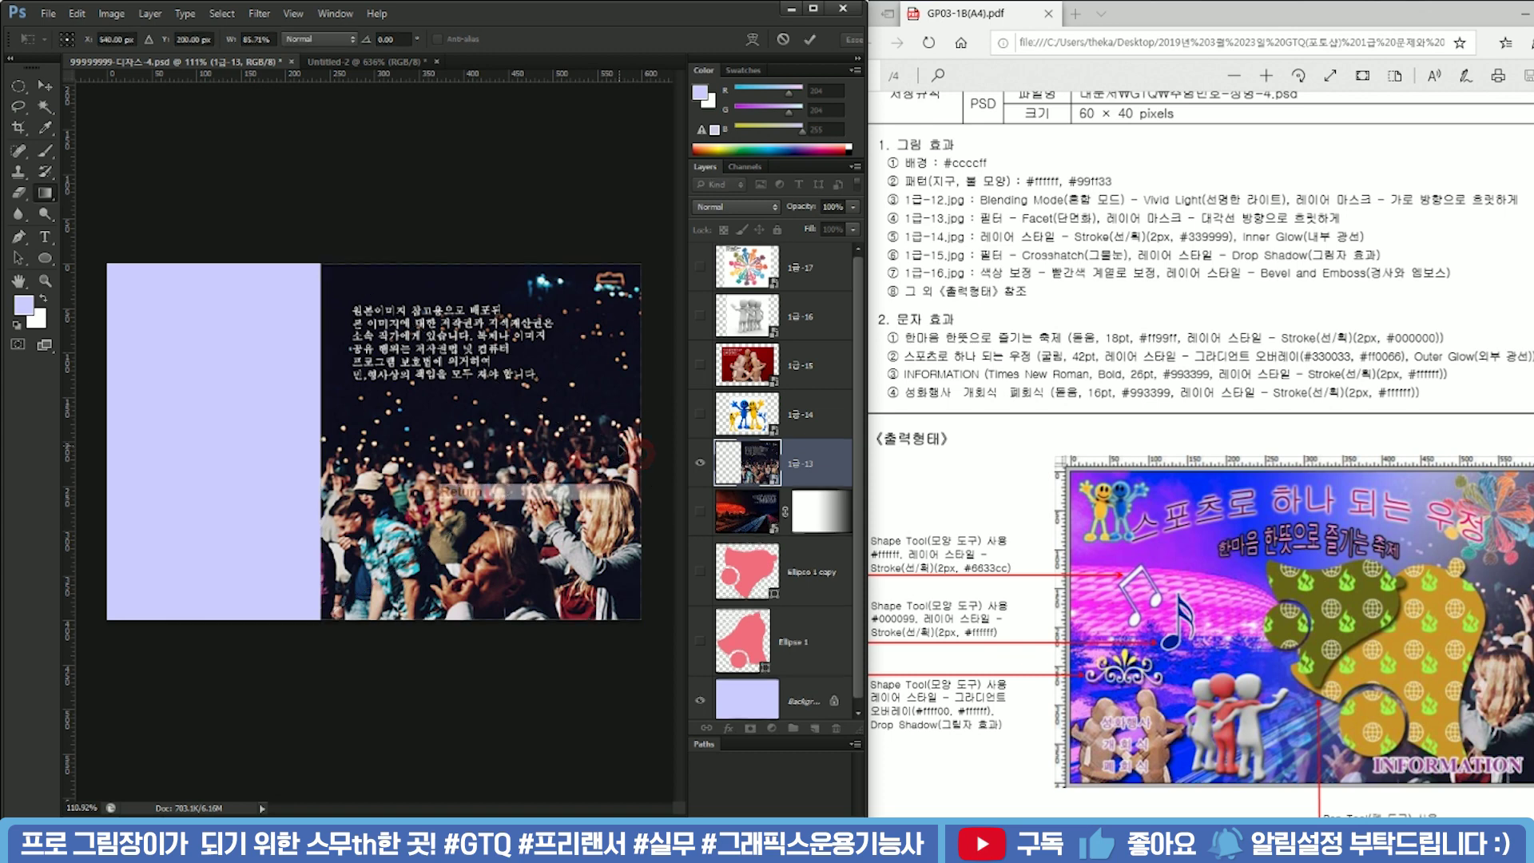
key(Return)
key(ctrl+f)
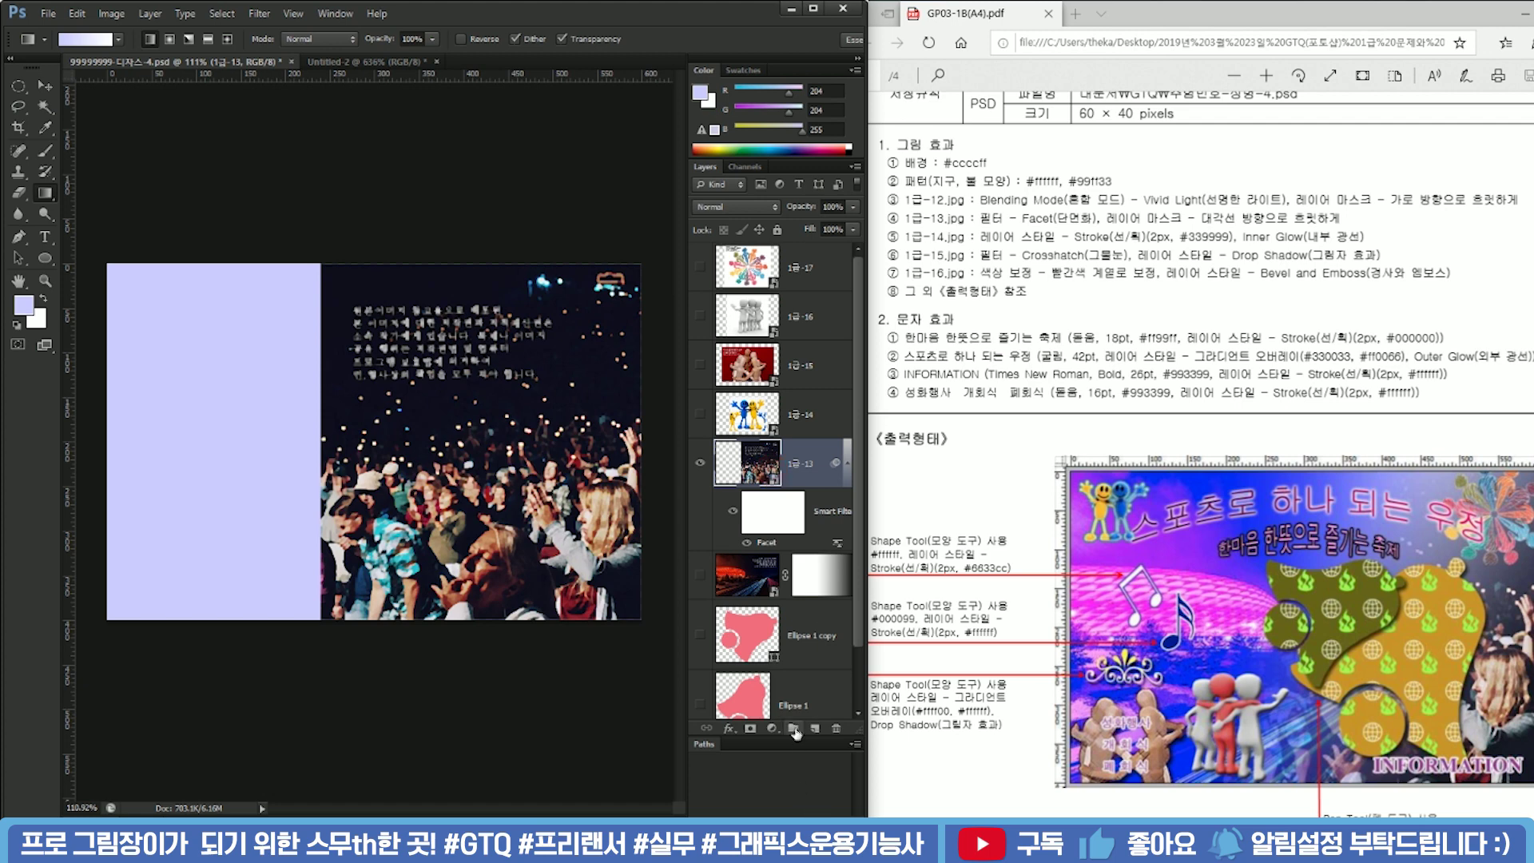
Add a layer mask to 1급-13 and fill it with a diagonal white-to-black gradient, fading the crowd towards the upper left
click(750, 729)
click(829, 474)
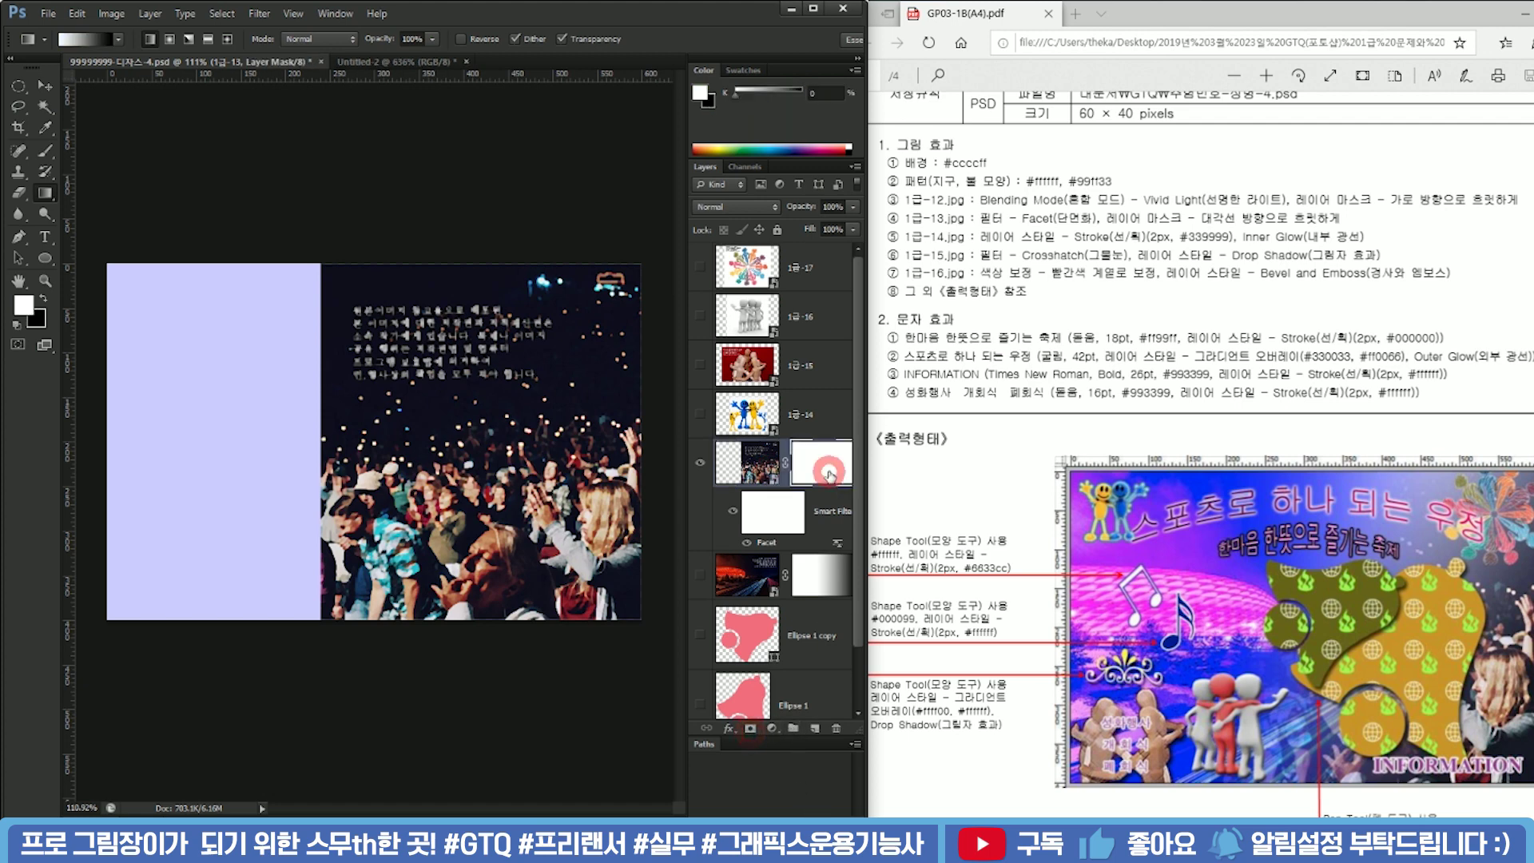
drag(527, 471, 317, 277)
drag(568, 531, 410, 364)
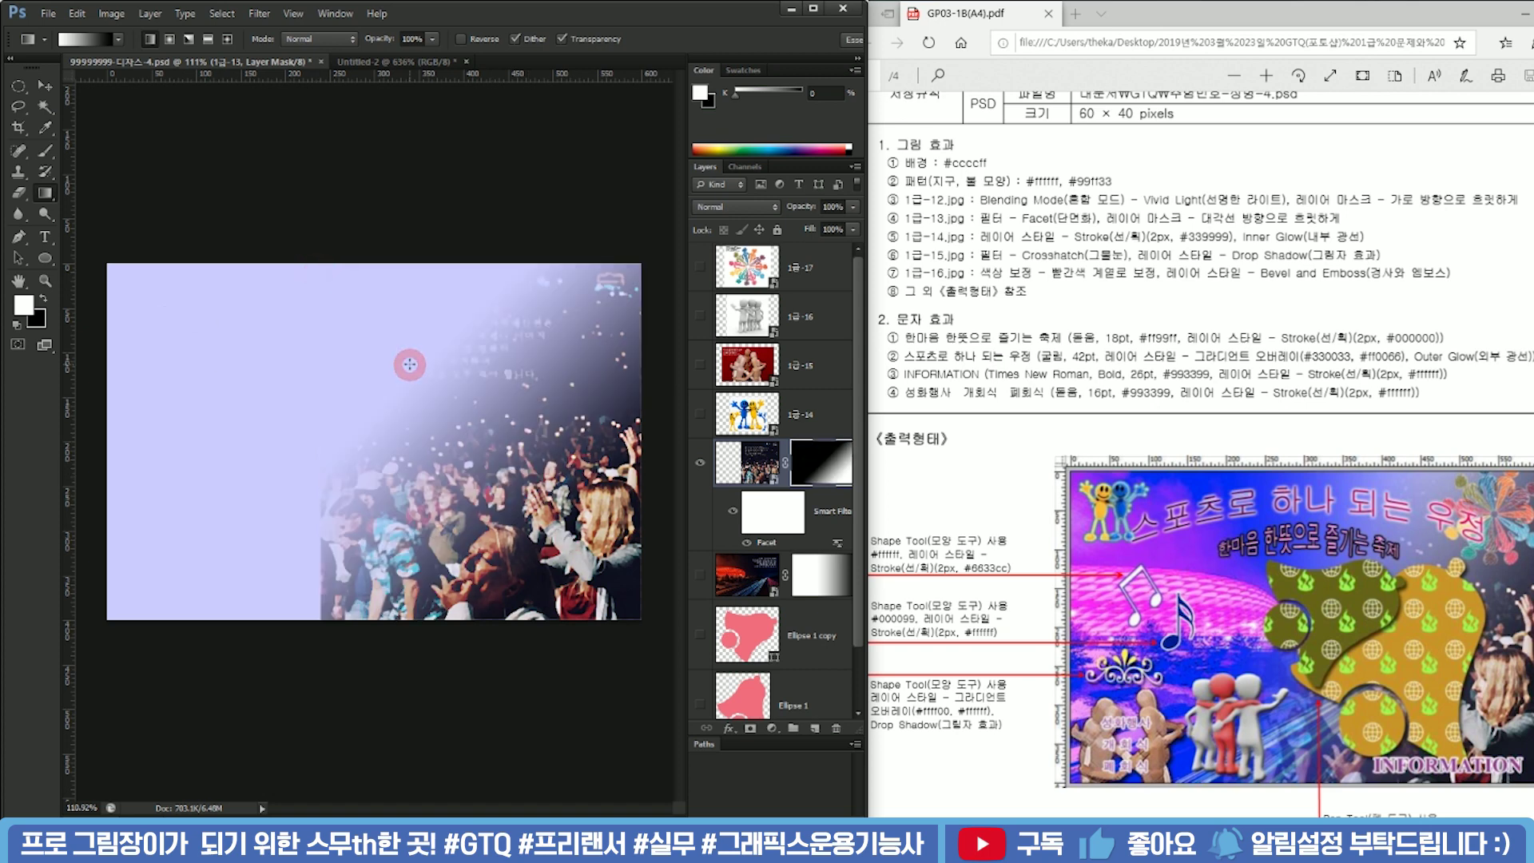
drag(533, 487, 456, 413)
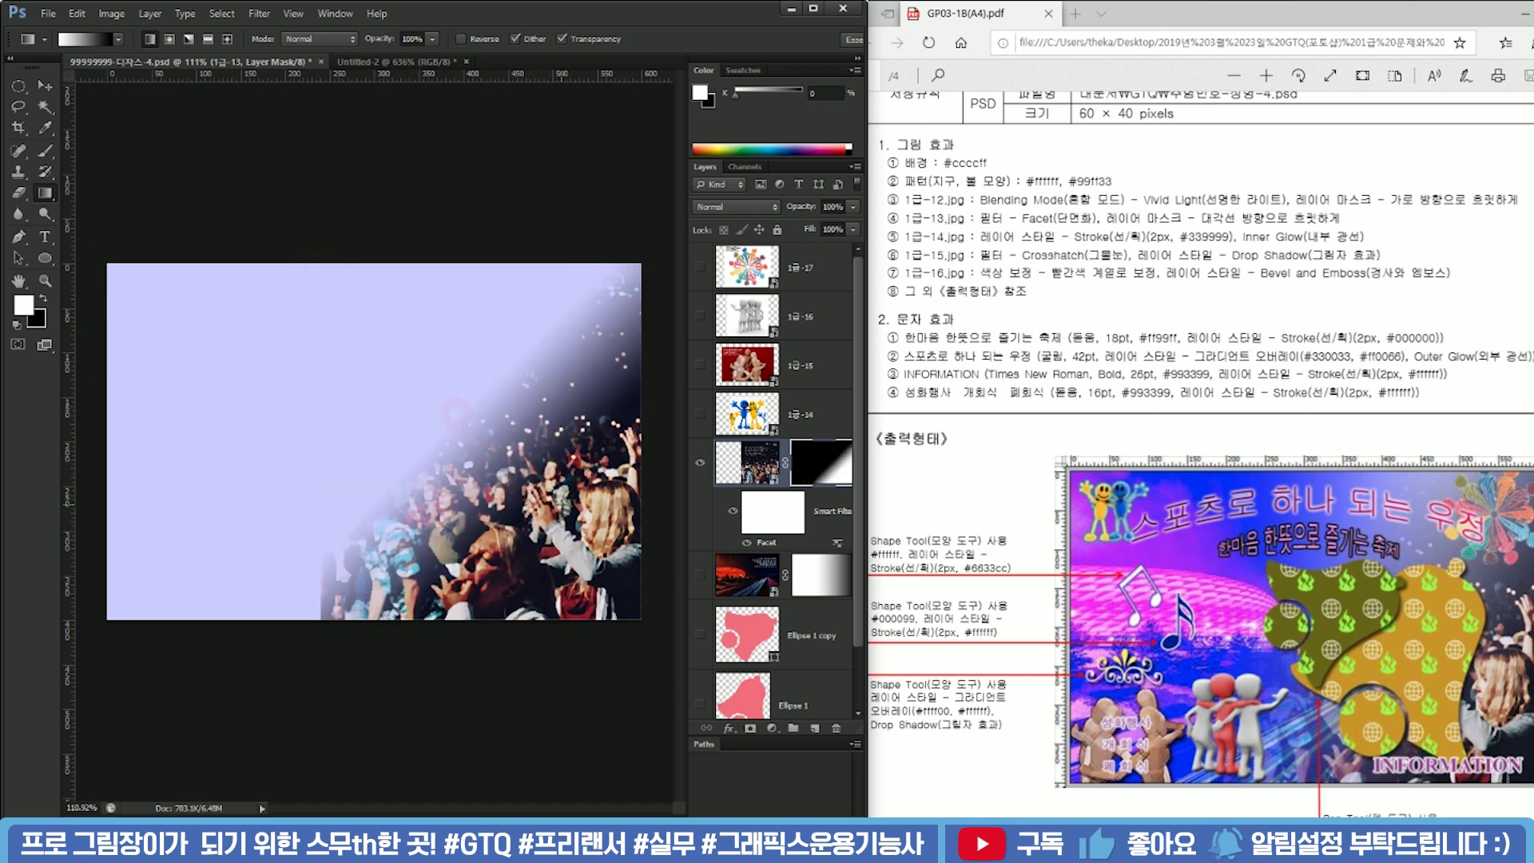
drag(562, 500, 366, 336)
drag(588, 543, 456, 438)
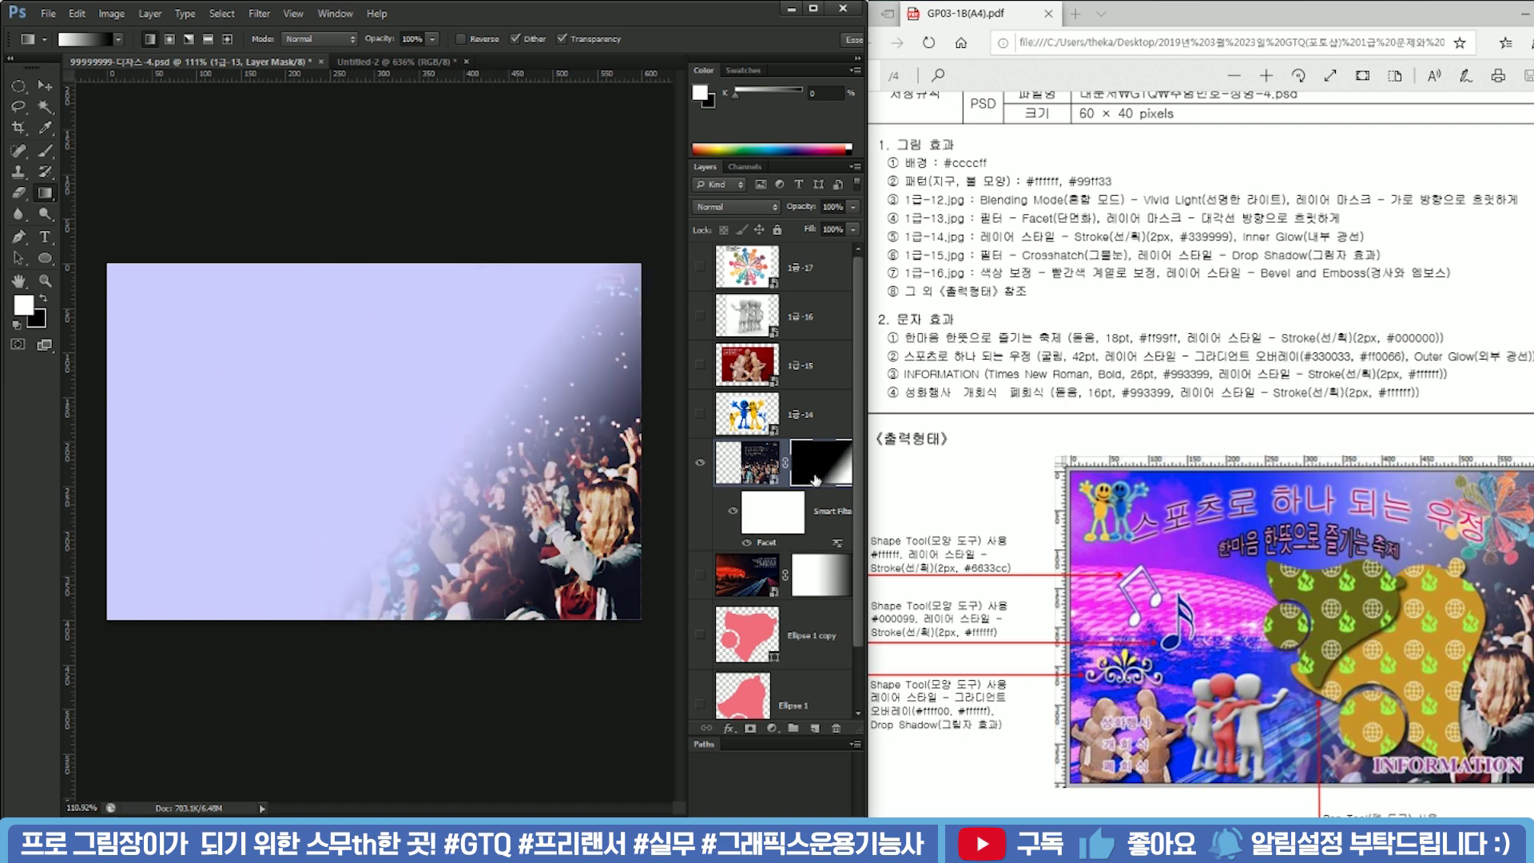
Hide the 1급-13 layer, then show and select the 1급-14 character layer
click(700, 463)
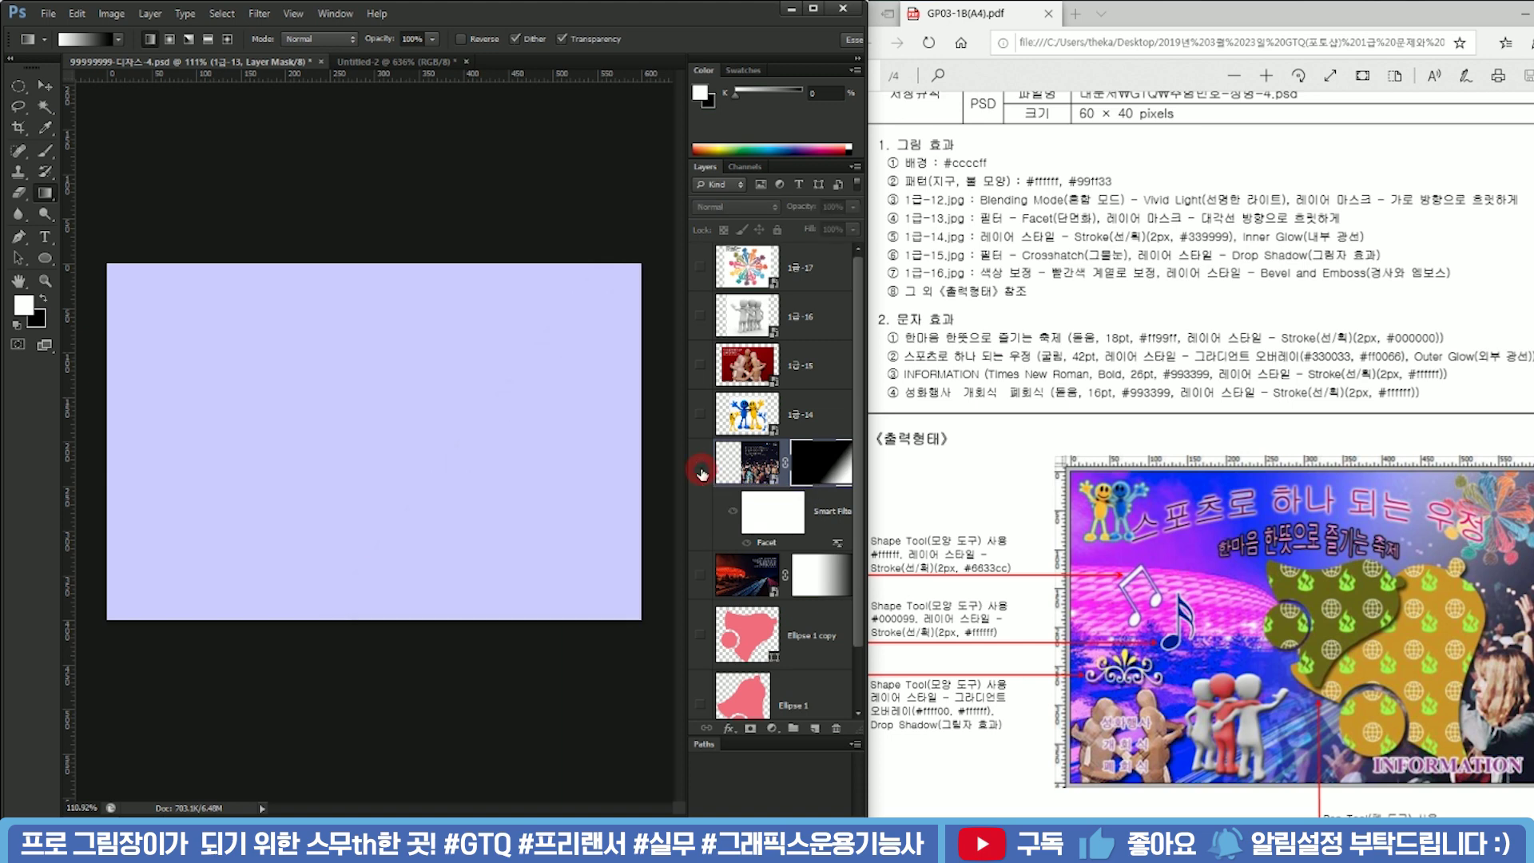
click(700, 413)
click(824, 419)
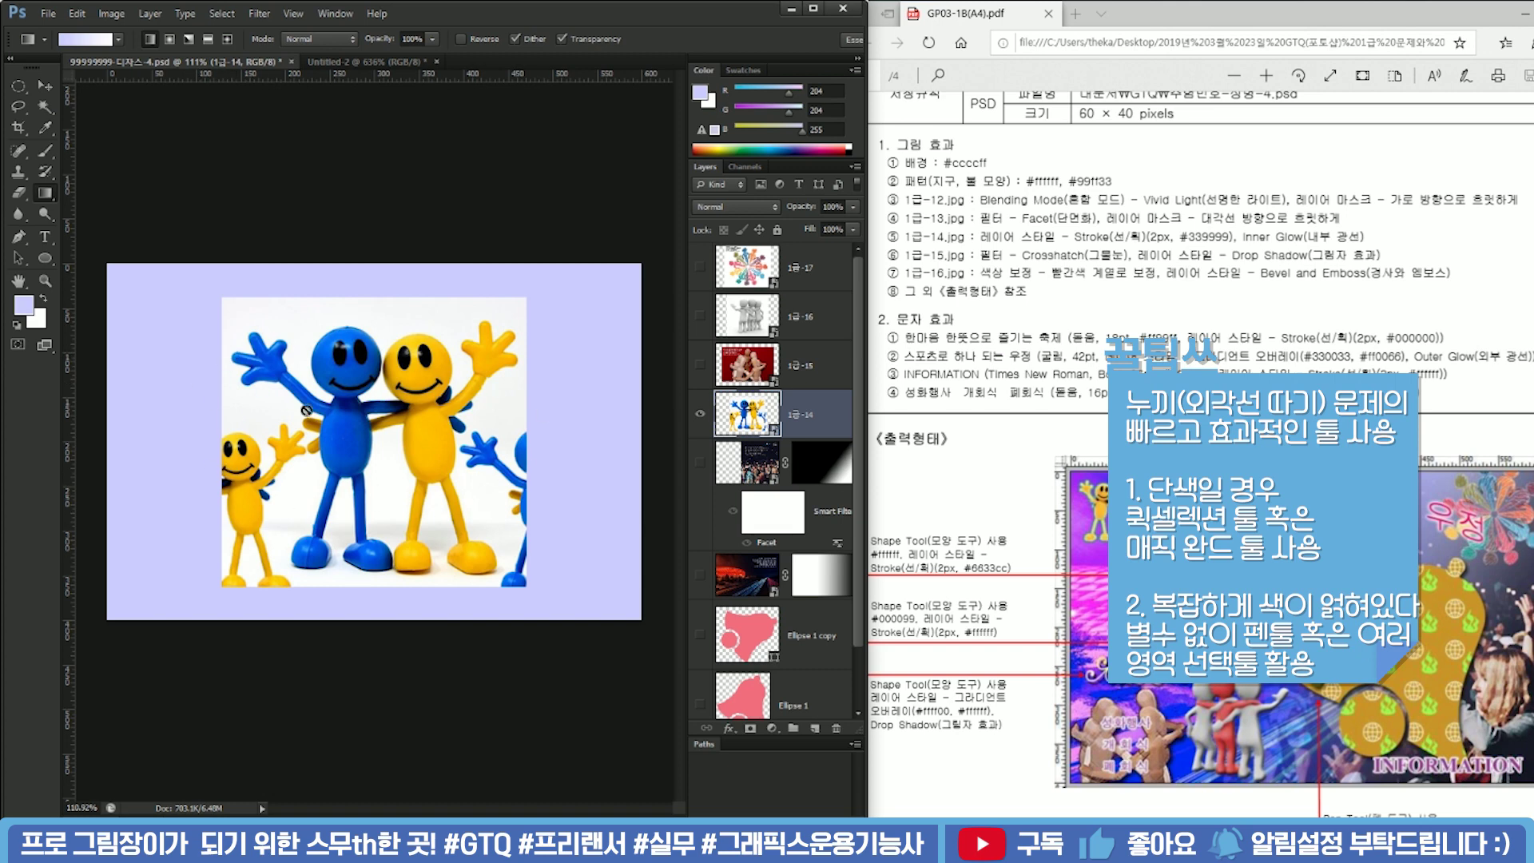
Select all white background areas around the 1급-14 characters with the Magic Wand, then invert the selection
scroll(257, 420, up, 2)
click(42, 110)
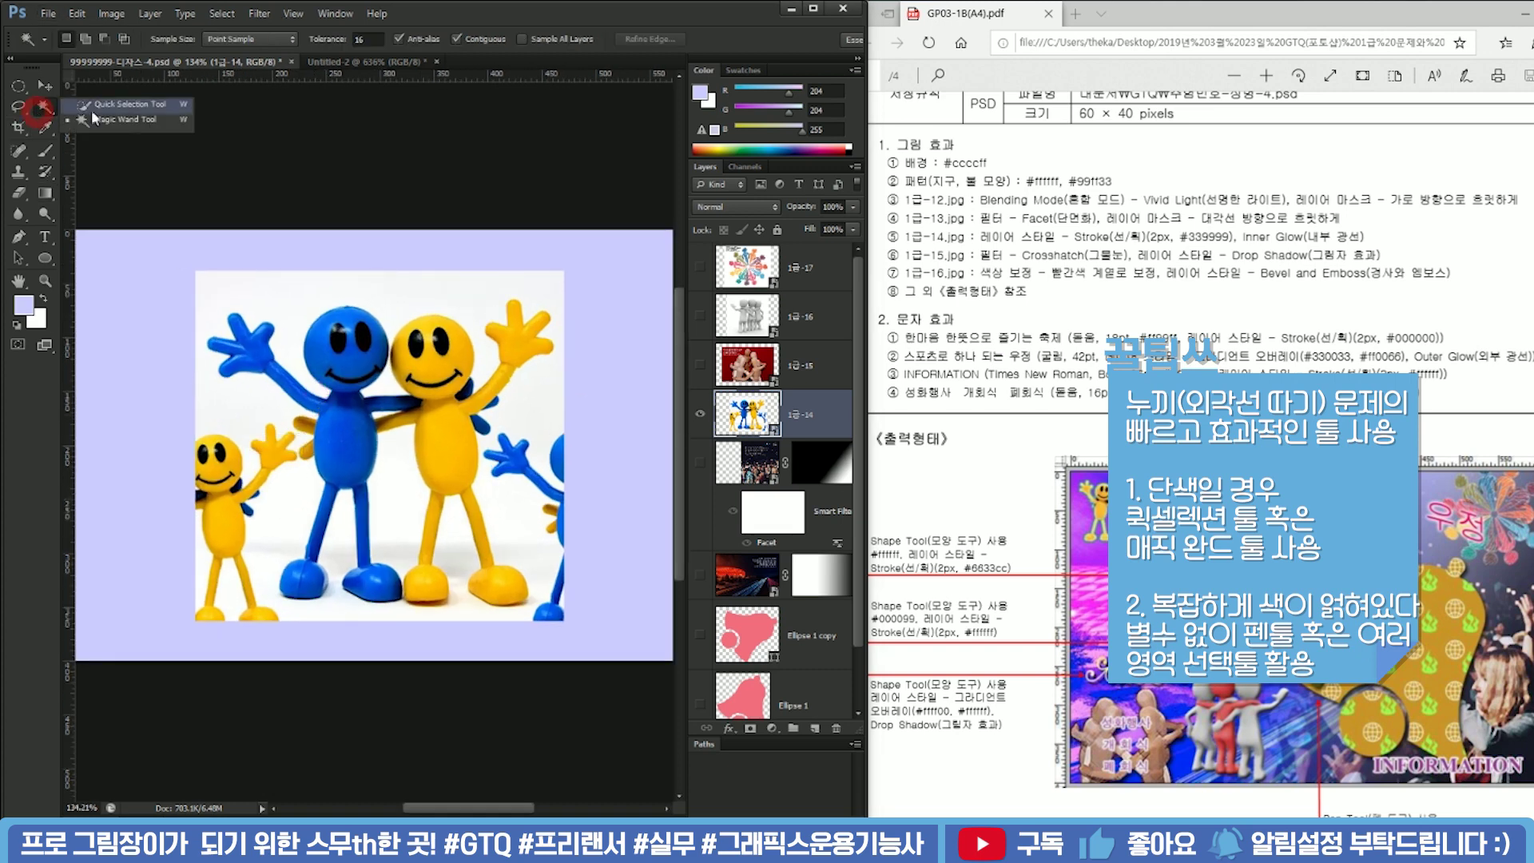
click(159, 124)
click(295, 306)
key(shift)
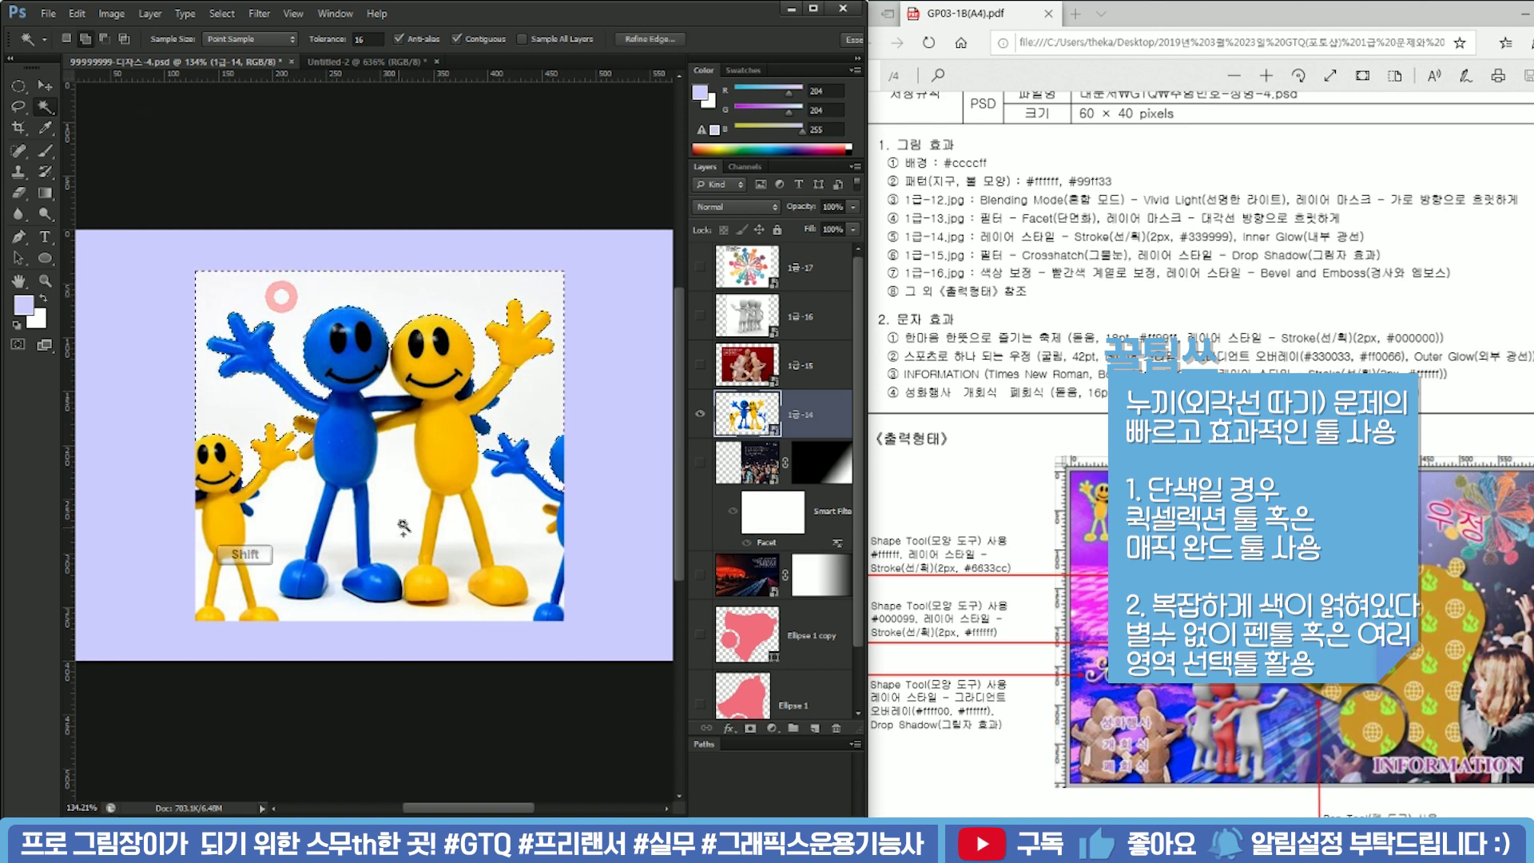
shift+click(291, 518)
shift+click(291, 503)
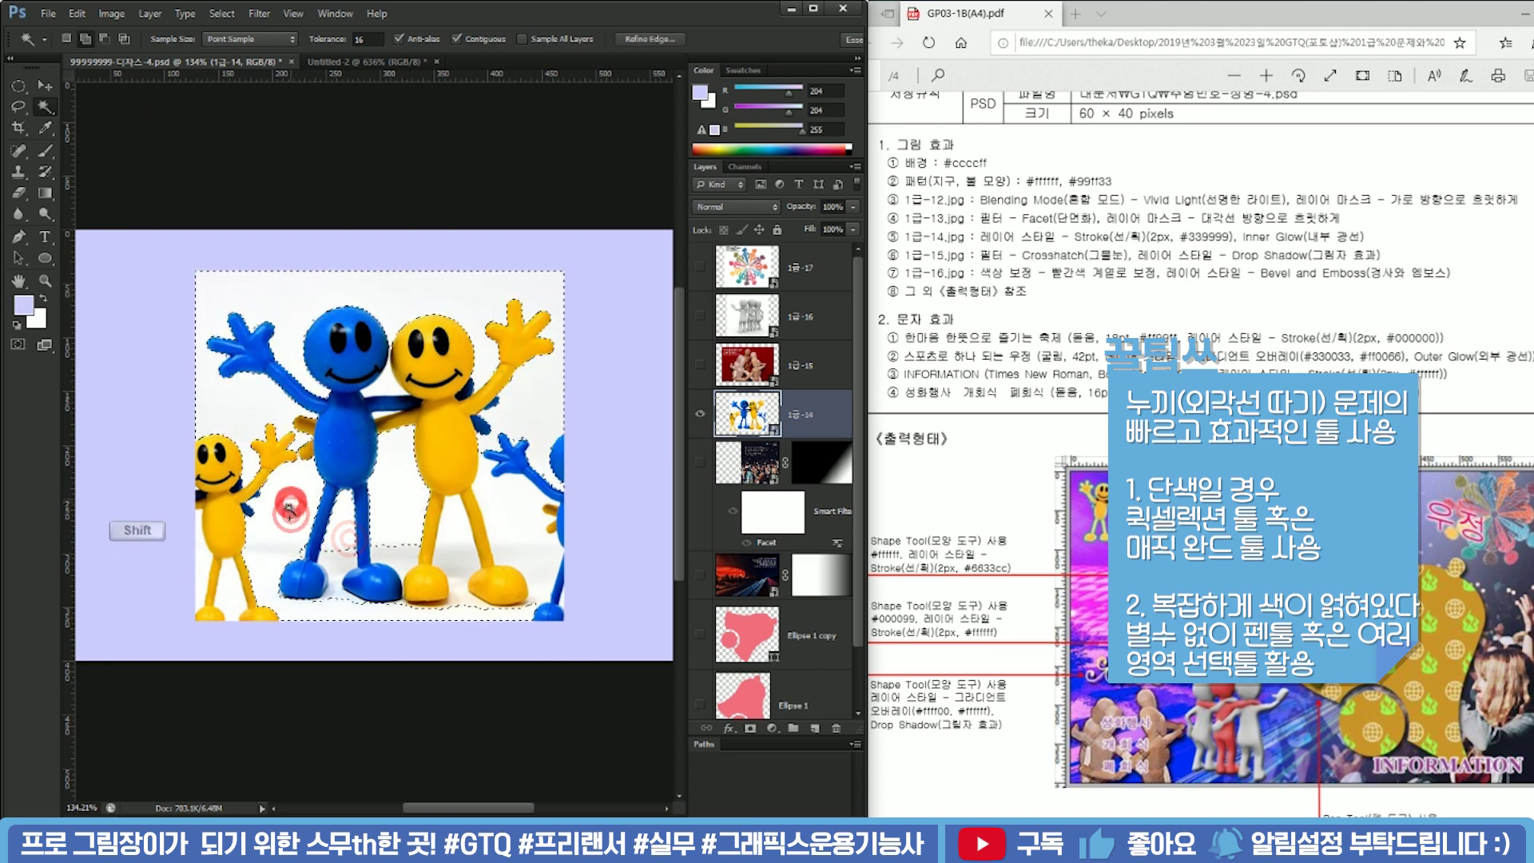
shift+click(233, 595)
shift+click(232, 601)
shift+click(204, 564)
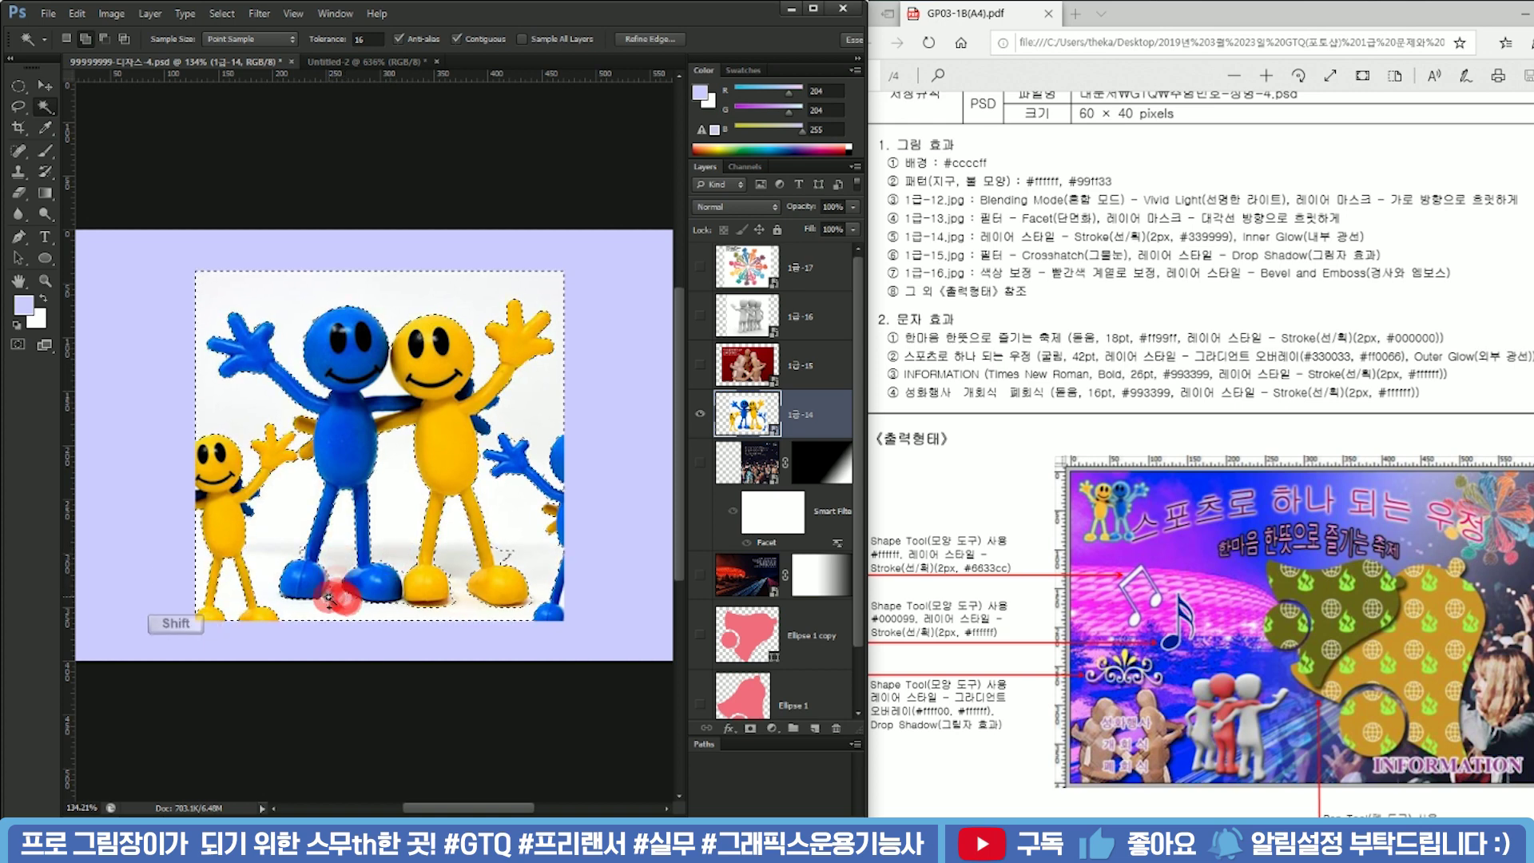
shift+click(297, 549)
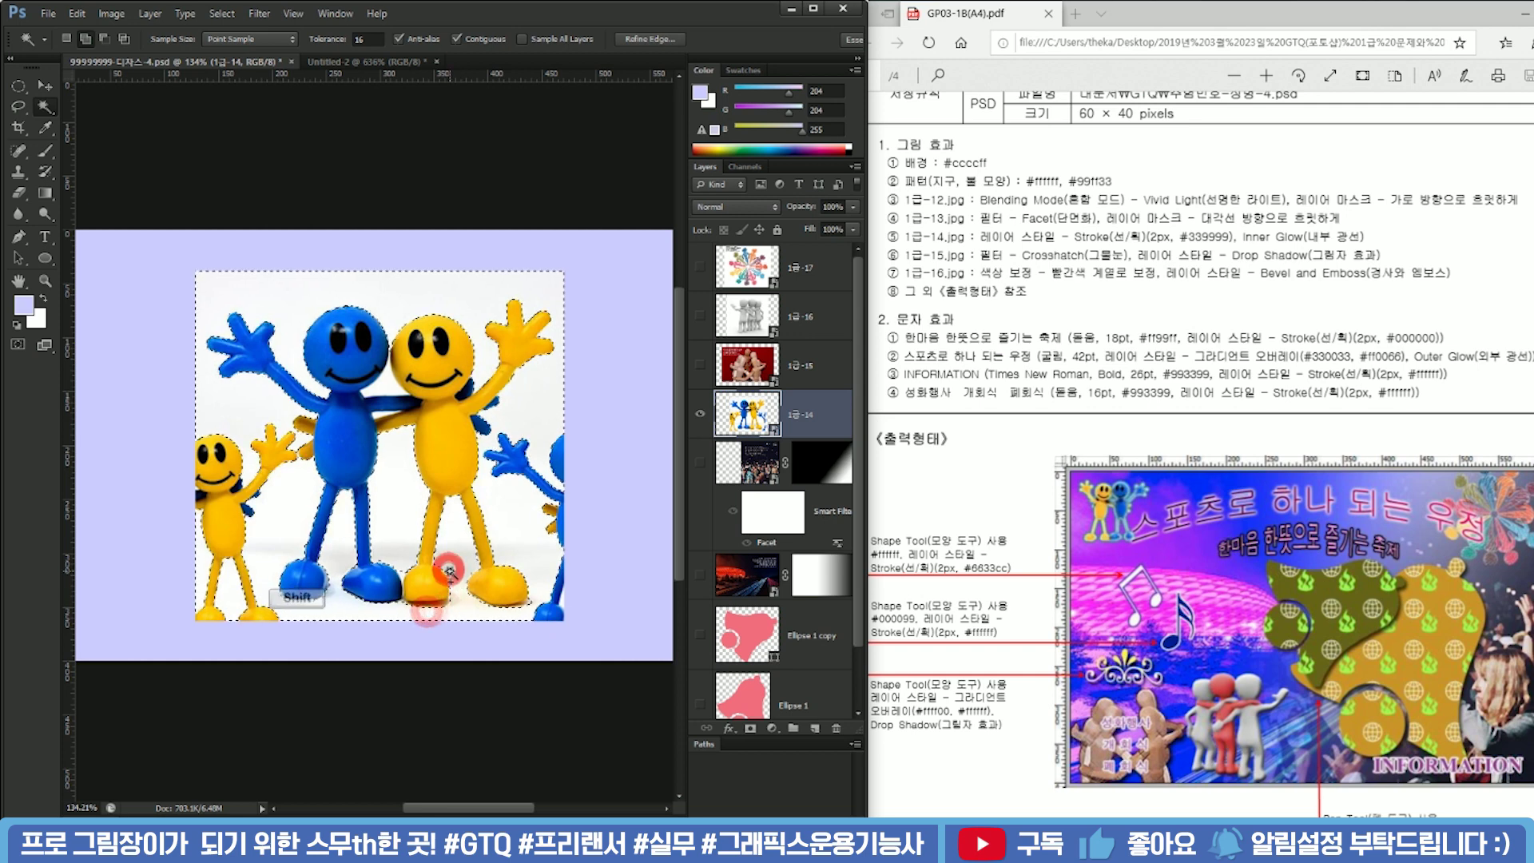
ctrl+click(520, 529)
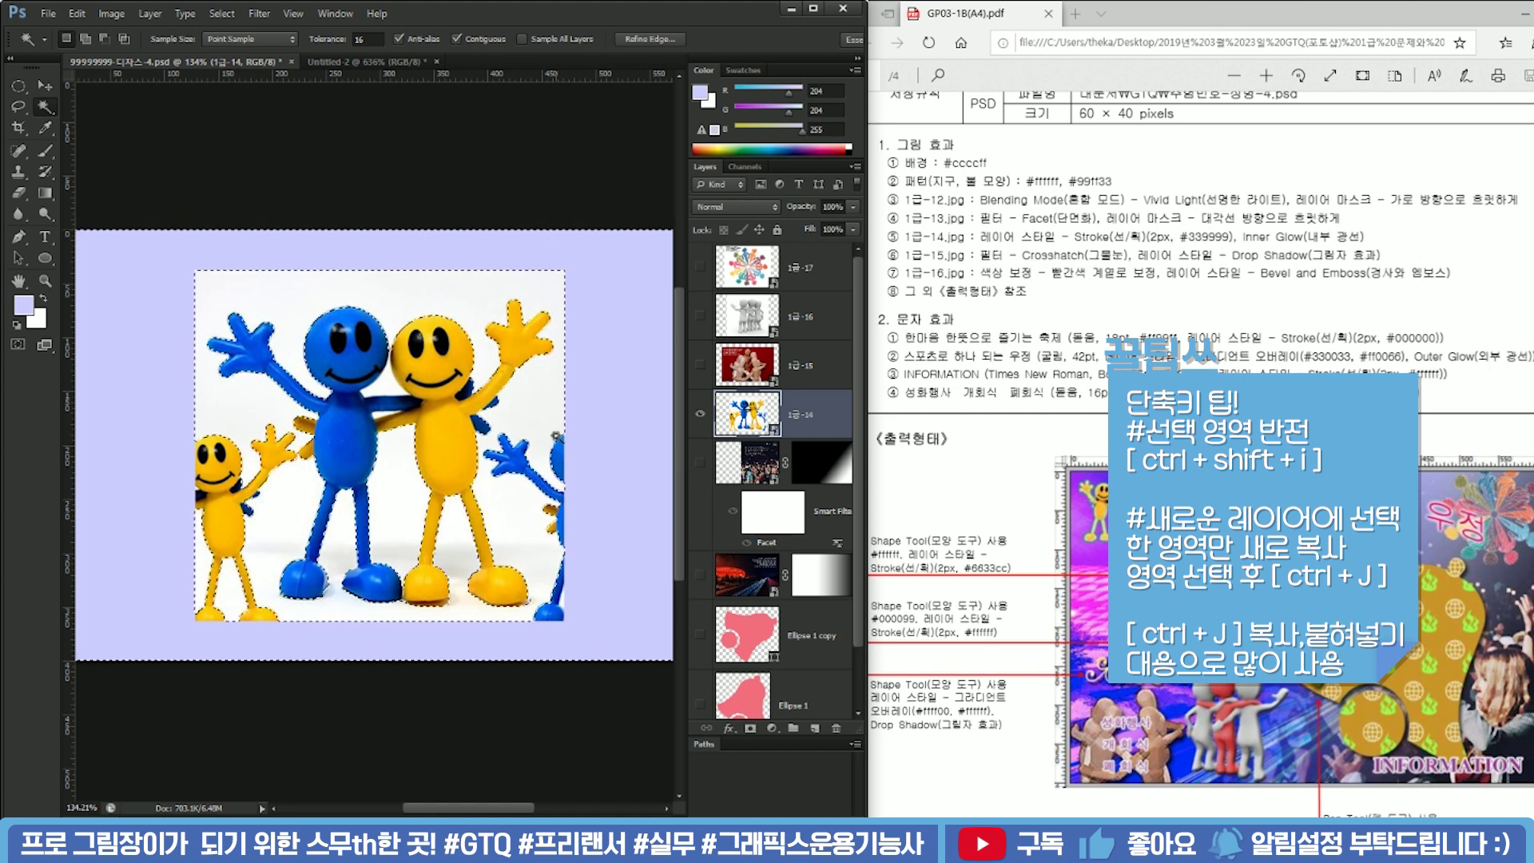
Copy the selected characters onto a new layer and name it 1급-14
key(ctrl+j)
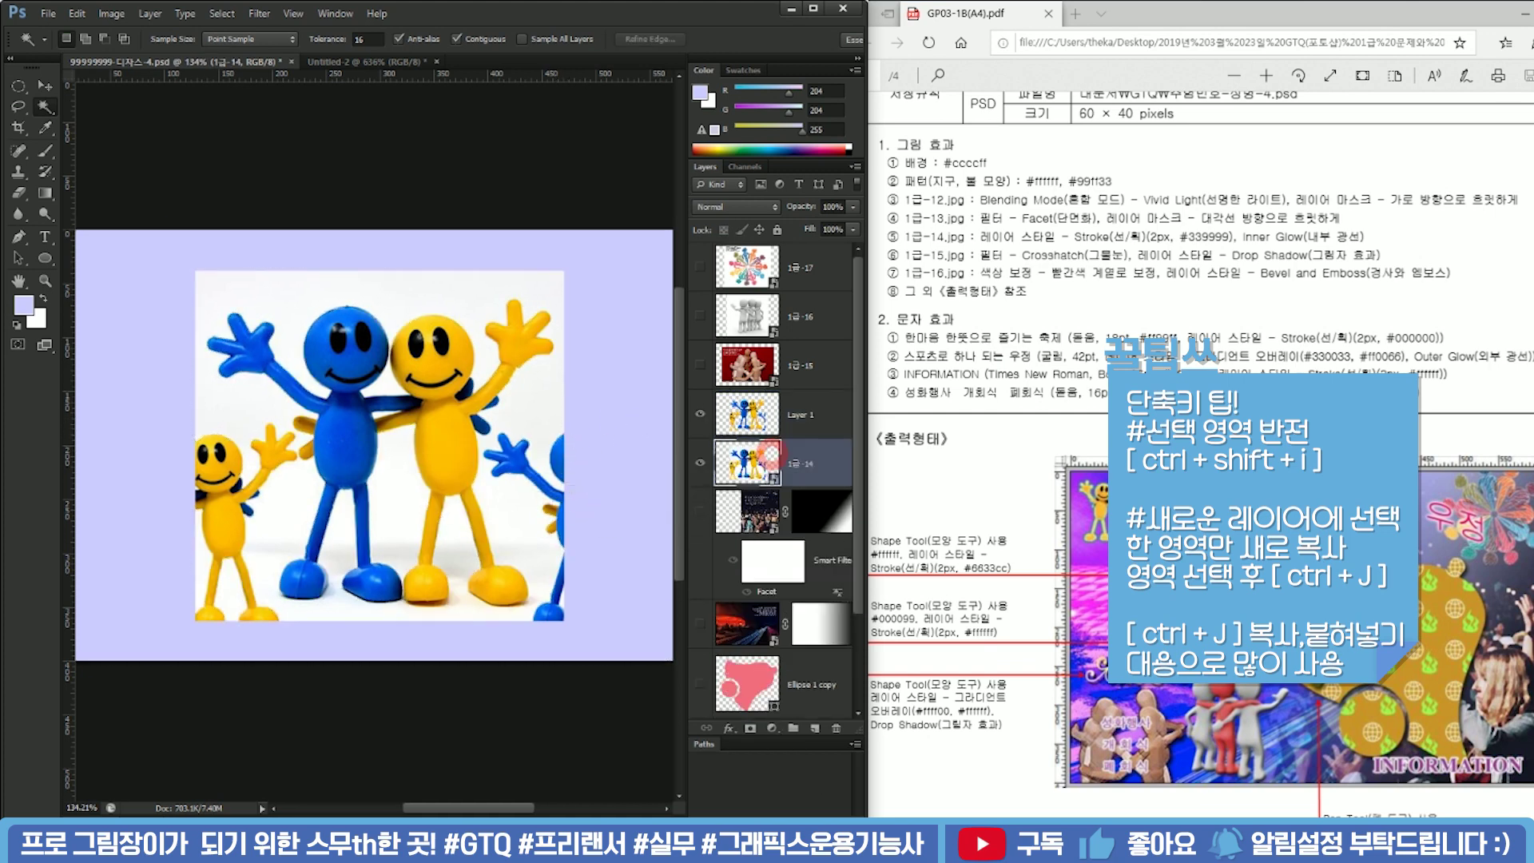
double_click(801, 464)
key(ctrl+c)
double_click(803, 418)
key(ctrl+v)
Delete the original 1급-14 layer with the white background and select the cut-out character layer
click(820, 464)
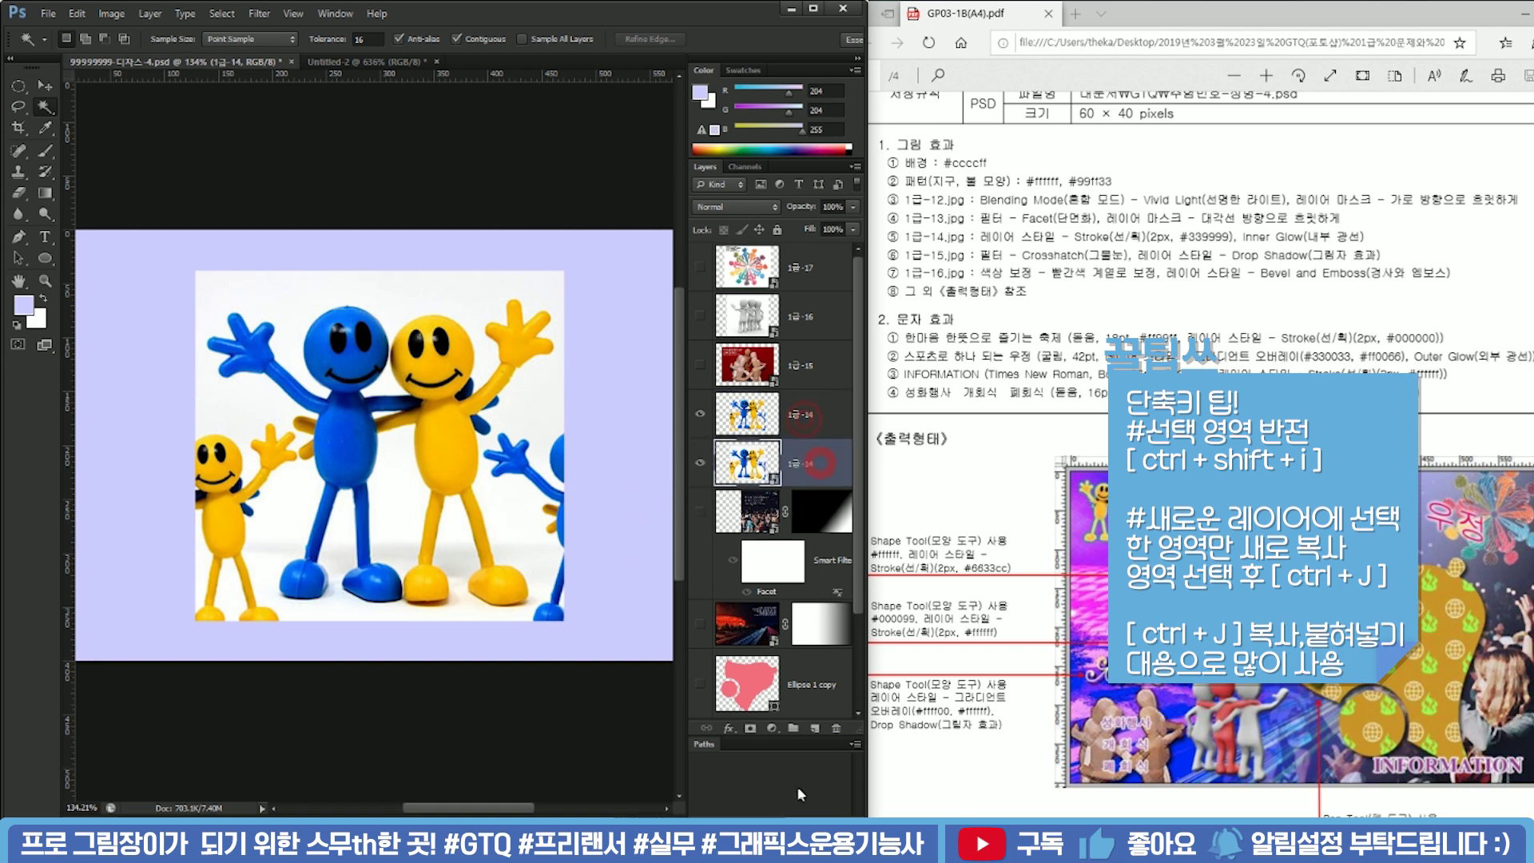
click(837, 729)
click(815, 429)
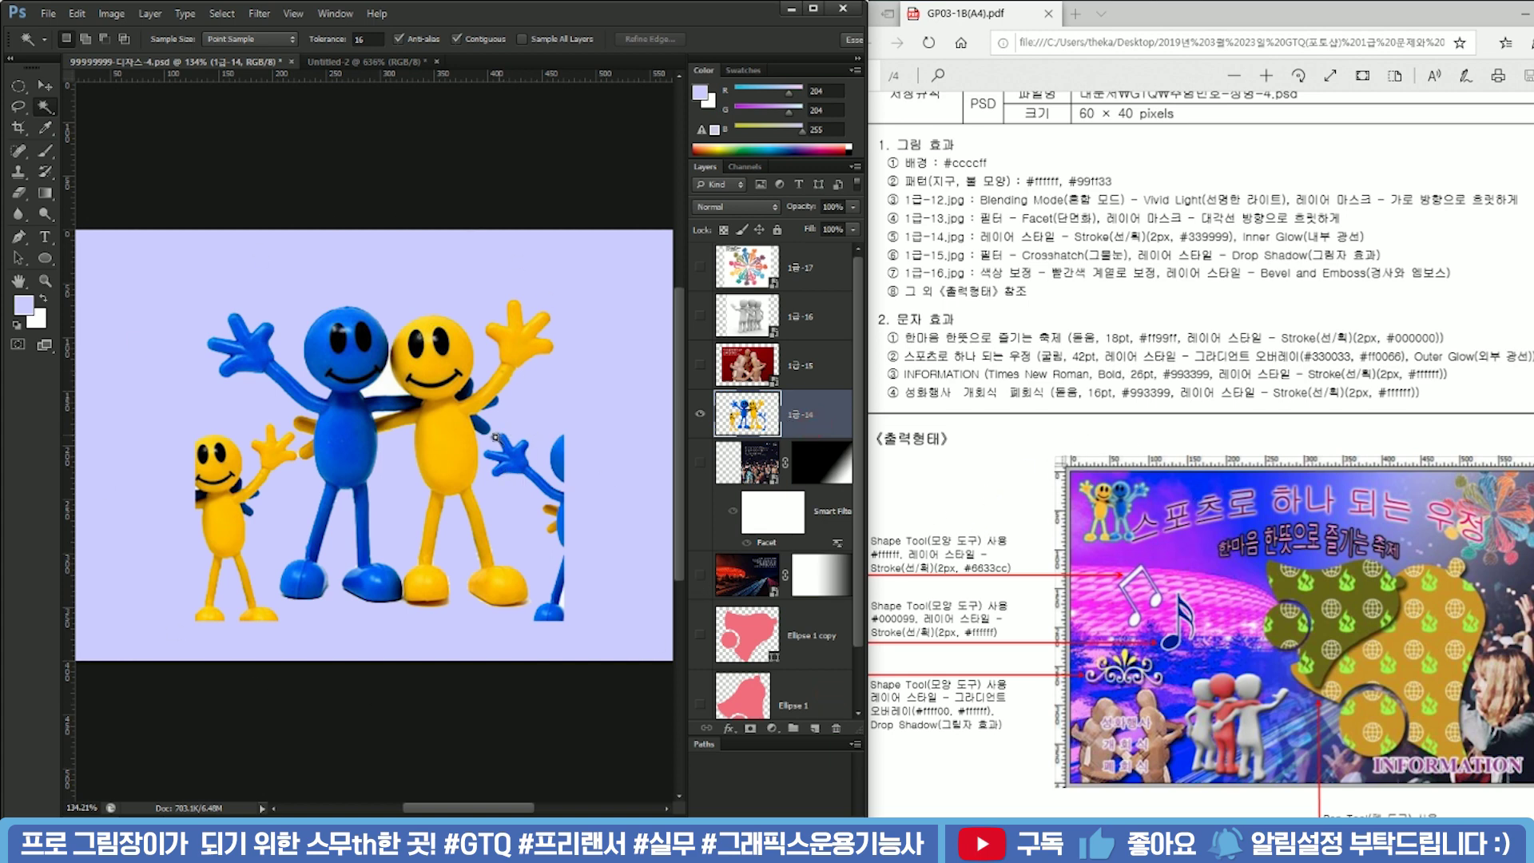
Lasso and delete the small cropped characters on both sides of the two main characters, then deselect
click(773, 404)
key(l)
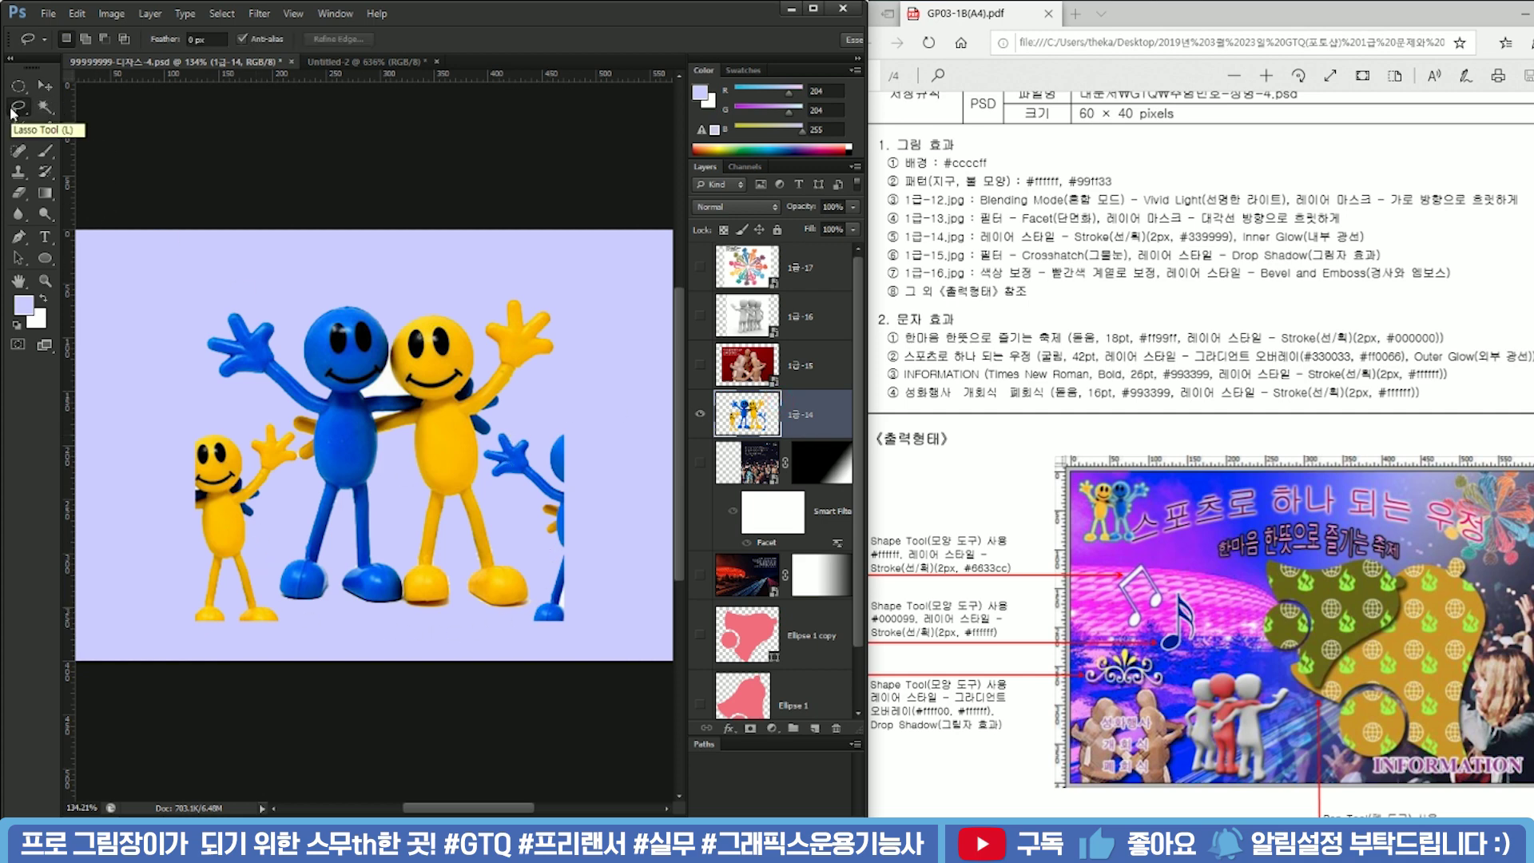
scroll(569, 649, up, 1)
mouse_move(569, 634)
mouse_down()
mouse_move(530, 628)
mouse_move(502, 605)
mouse_up()
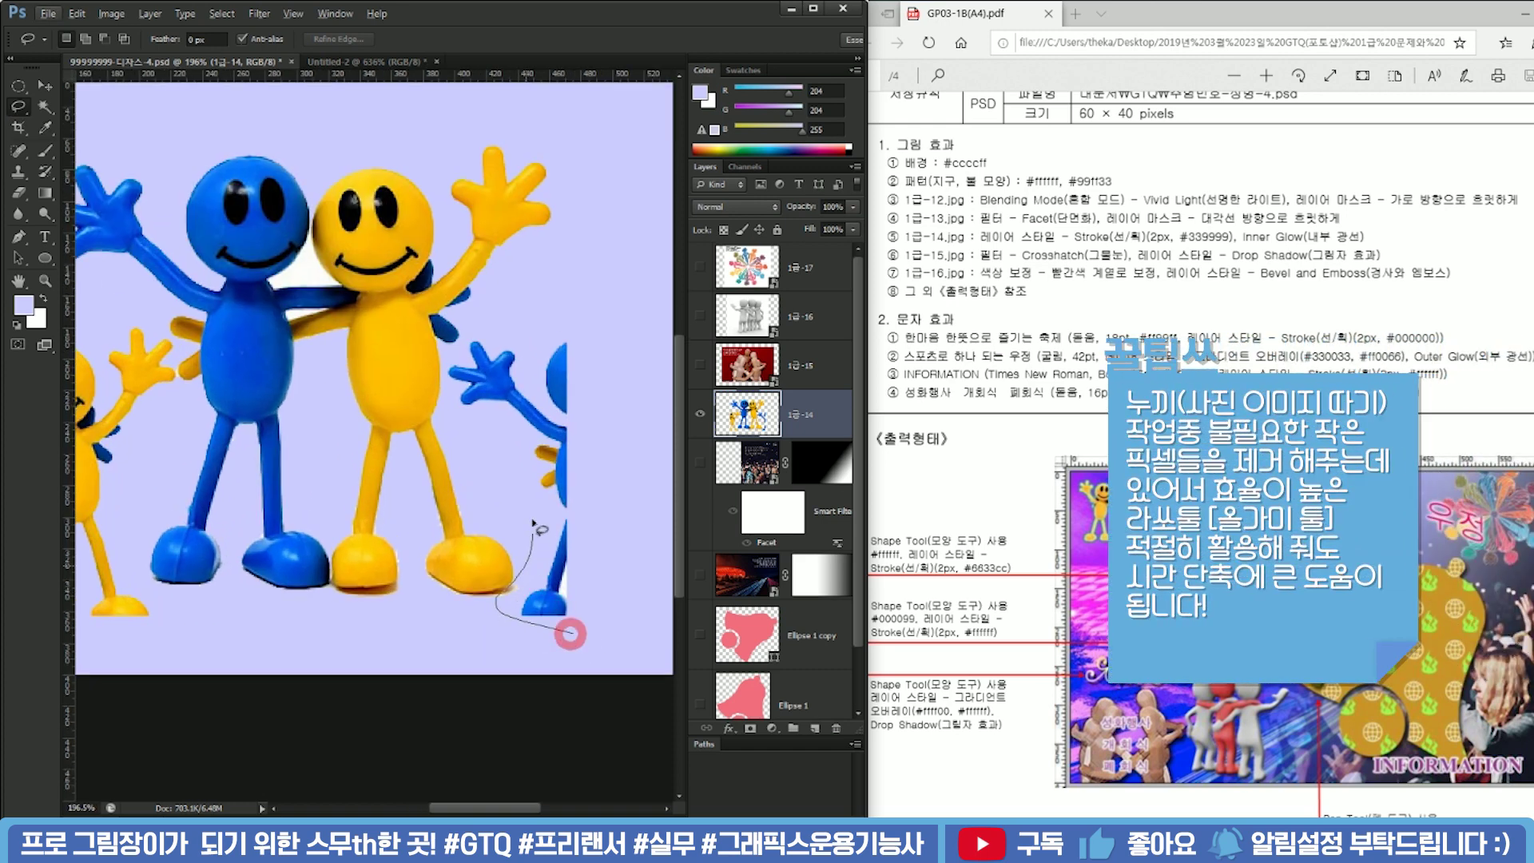
drag(547, 330, 572, 629)
drag(364, 519, 557, 512)
mouse_move(369, 608)
mouse_down()
mouse_move(324, 475)
mouse_move(376, 383)
mouse_move(367, 342)
mouse_move(320, 297)
mouse_move(138, 503)
mouse_move(230, 658)
mouse_up()
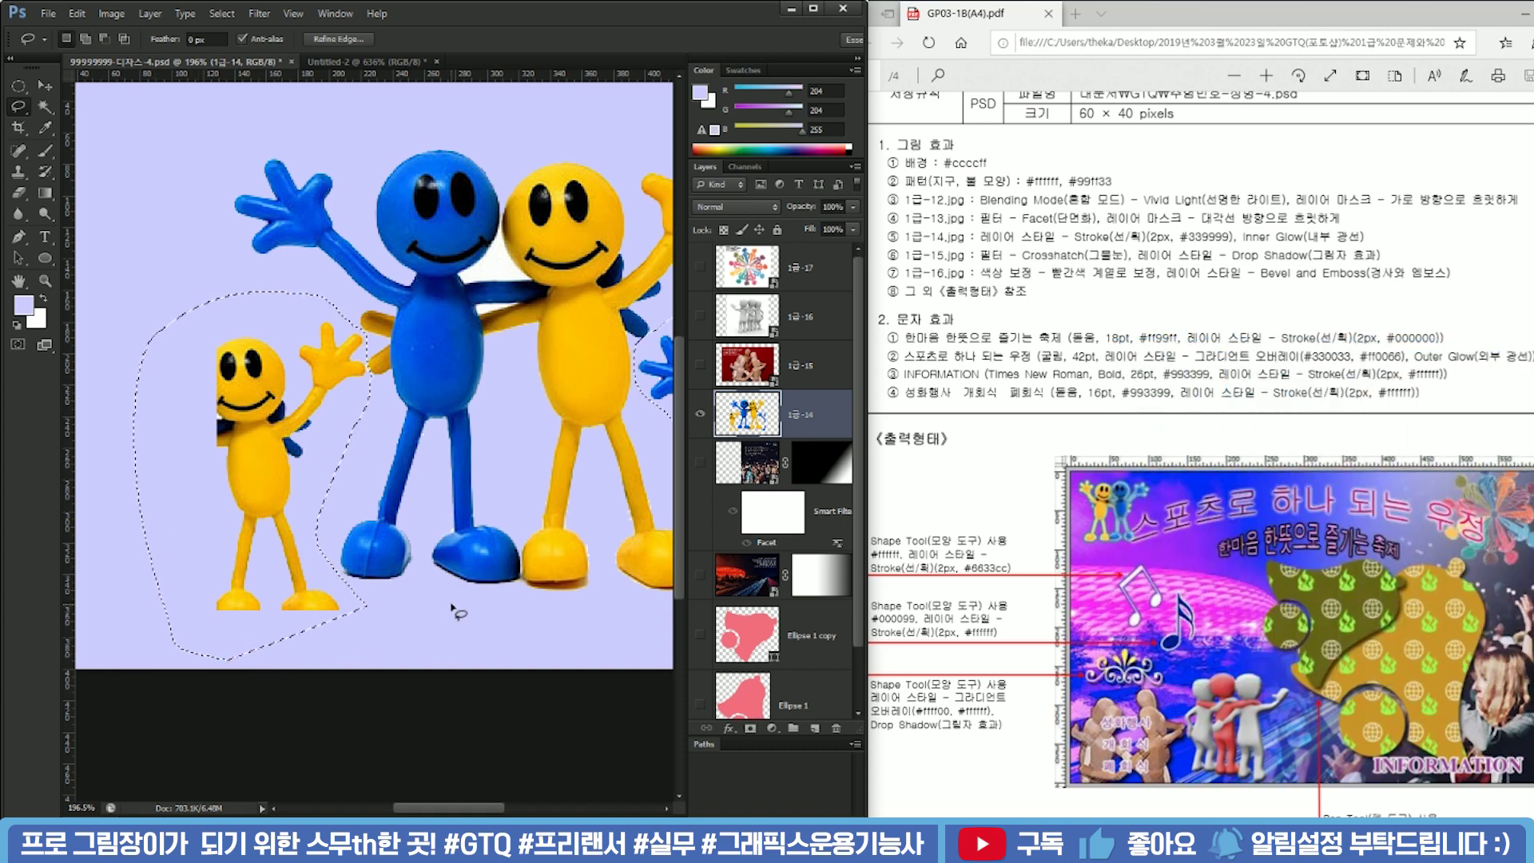
key(Delete)
click(532, 609)
Lasso the leftover shadow pixels beneath the two characters' feet, delete them and clear the selection
alt+scroll(521, 559, down, 3)
alt+scroll(521, 552, up, 8)
drag(572, 494, 537, 519)
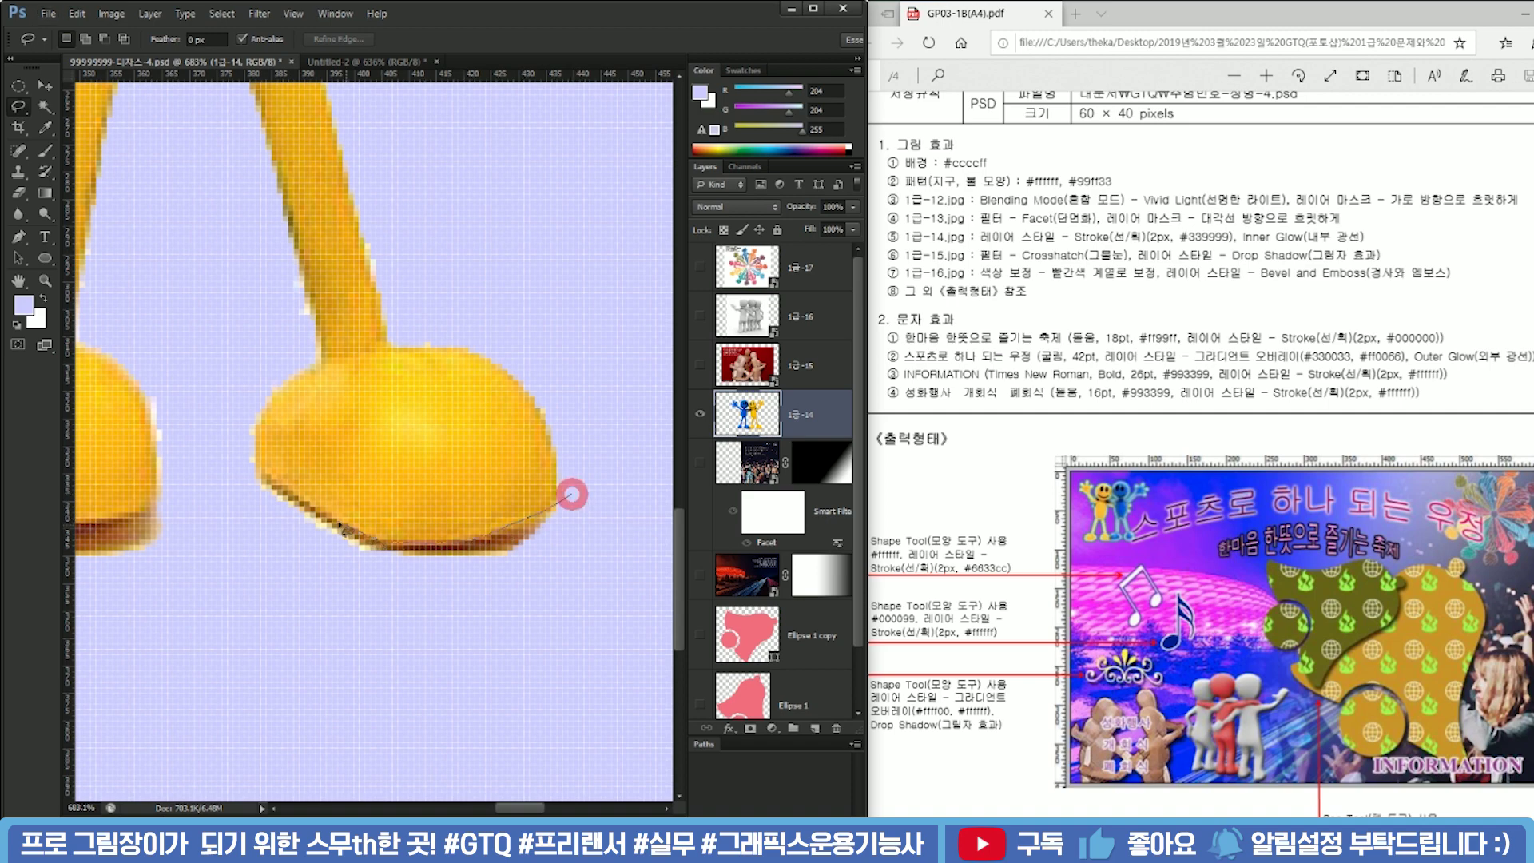
drag(203, 486, 568, 734)
mouse_move(156, 390)
mouse_down()
mouse_move(448, 406)
mouse_move(436, 537)
mouse_move(243, 537)
mouse_move(219, 501)
mouse_move(204, 552)
mouse_move(490, 693)
mouse_move(491, 502)
mouse_up()
drag(265, 575, 568, 604)
mouse_move(507, 558)
shift+mouse_down()
mouse_move(268, 580)
mouse_move(555, 691)
shift+mouse_up()
drag(218, 486, 502, 565)
alt+scroll(502, 565, down, 10)
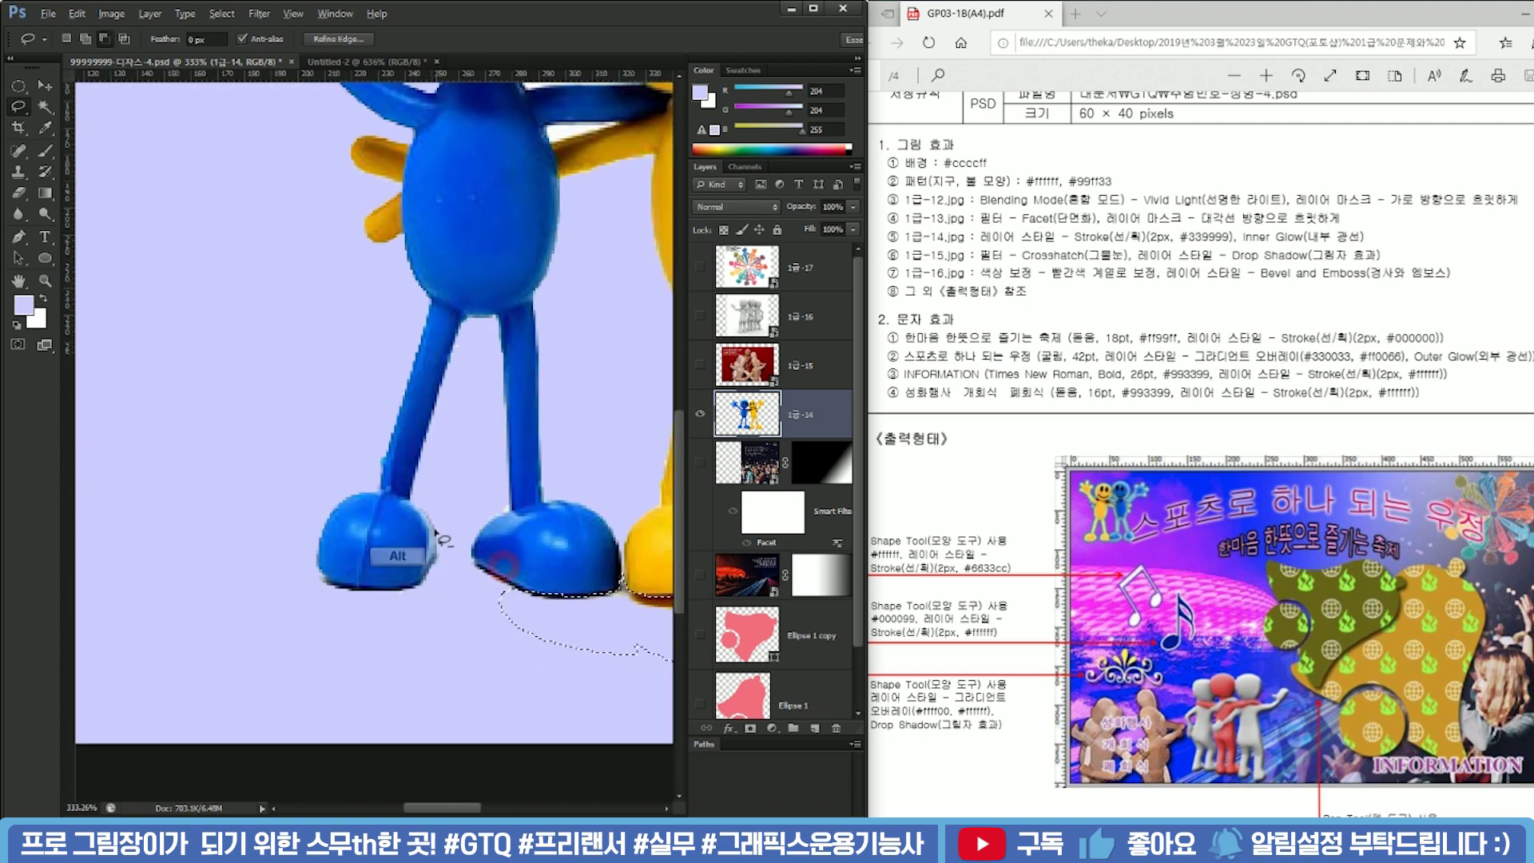
drag(527, 493, 394, 510)
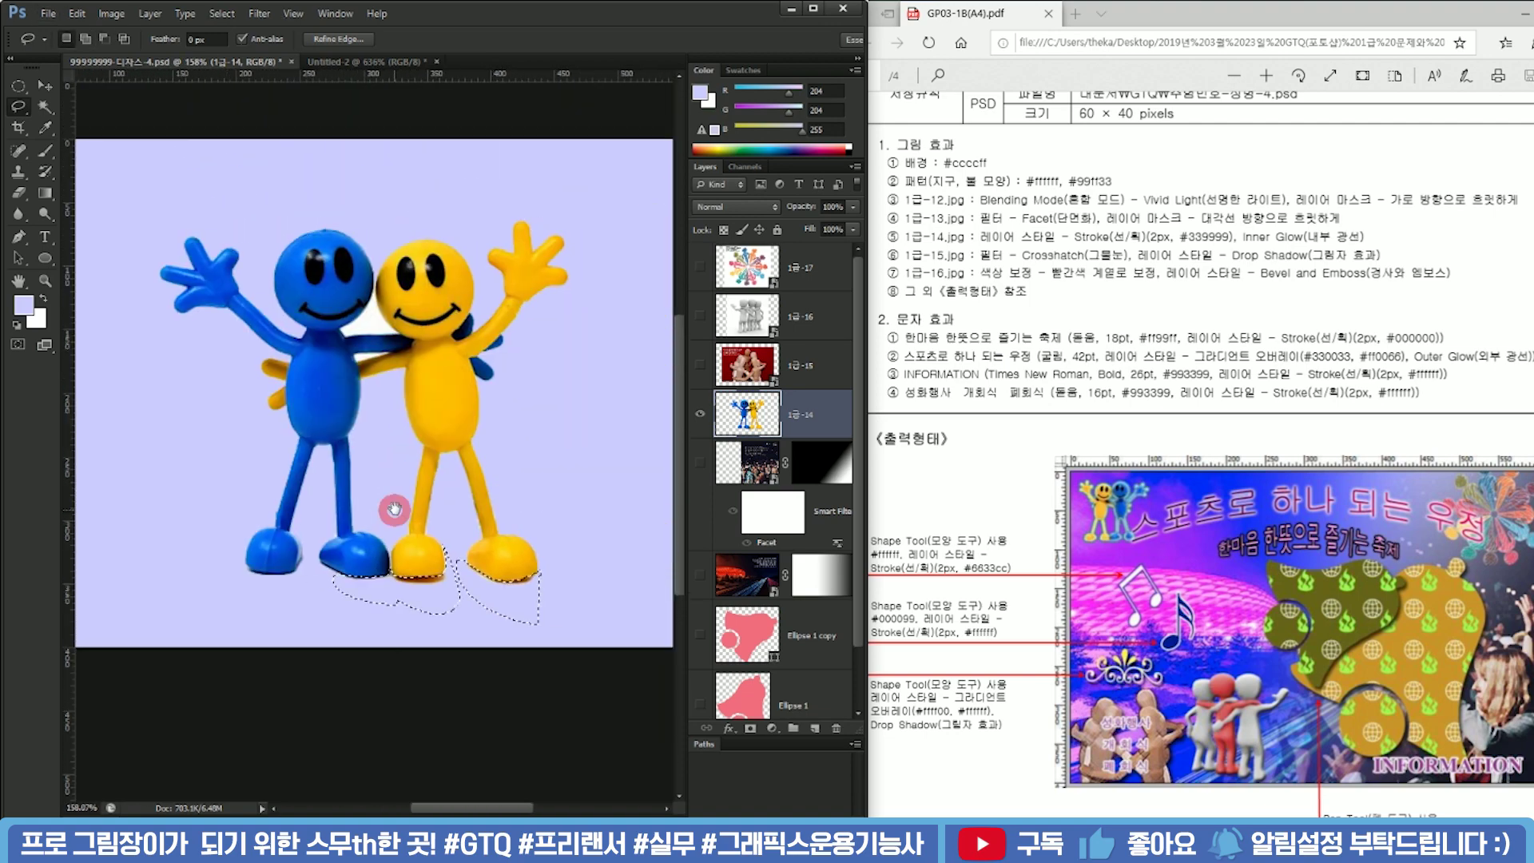
key(Delete)
key(ctrl+d)
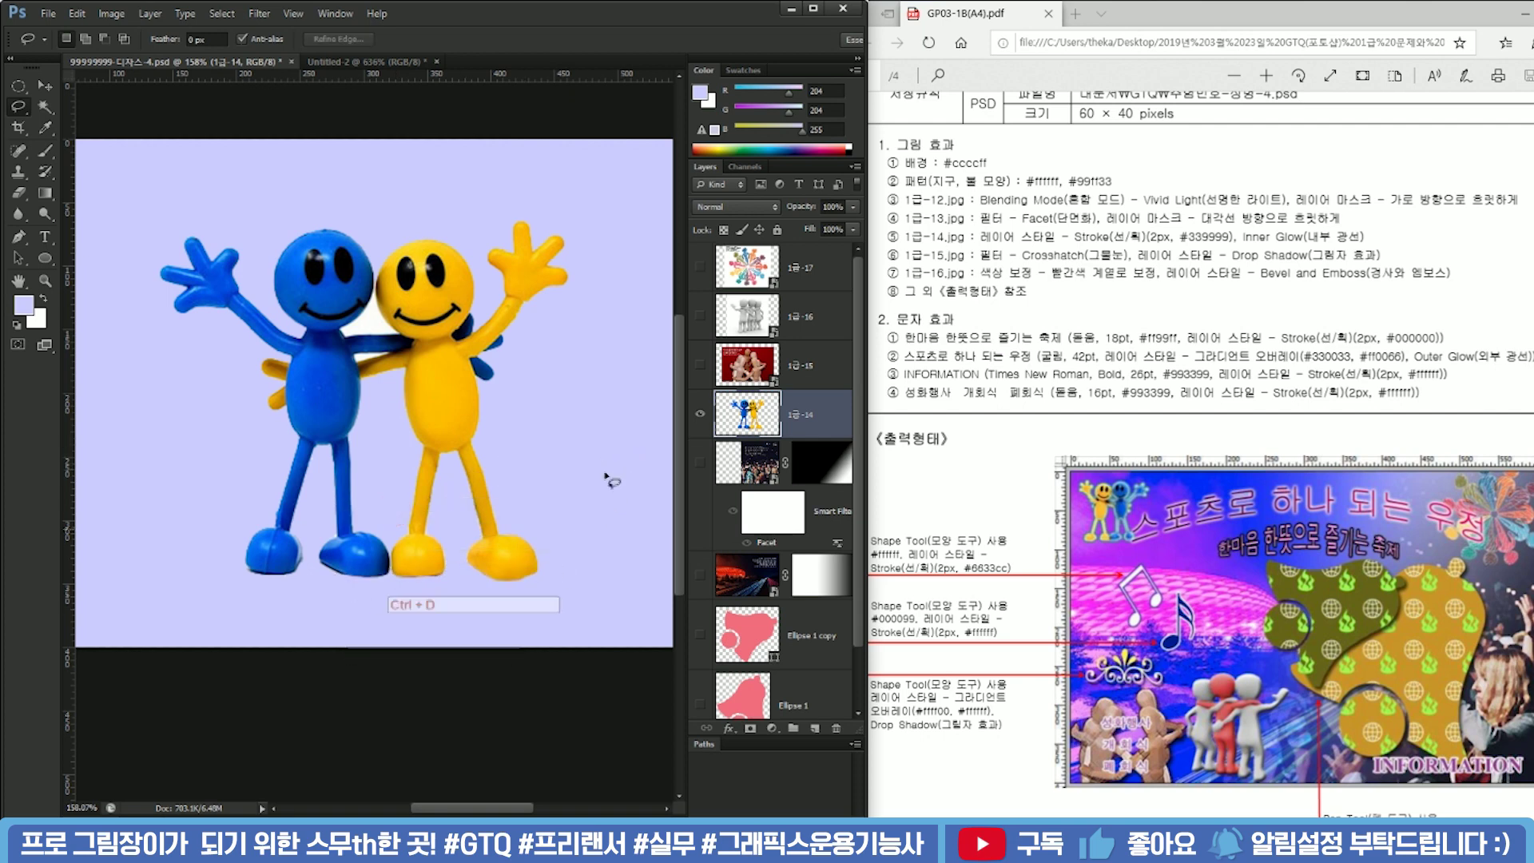
Give the 1급-14 character layer a 2 px outside Stroke in colour #339999
alt+scroll(581, 397, down, 1)
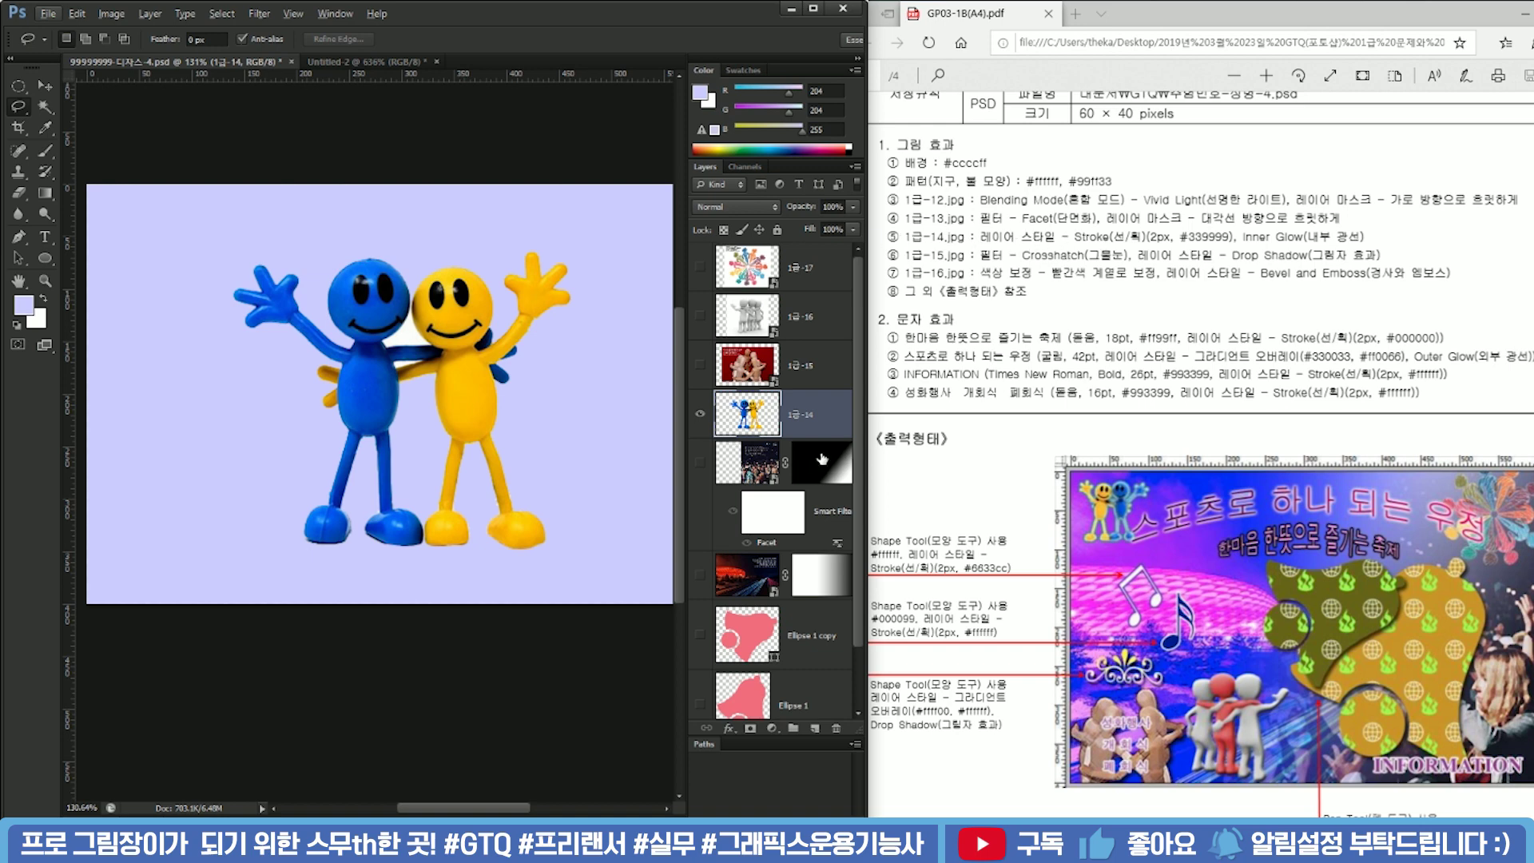
double_click(794, 432)
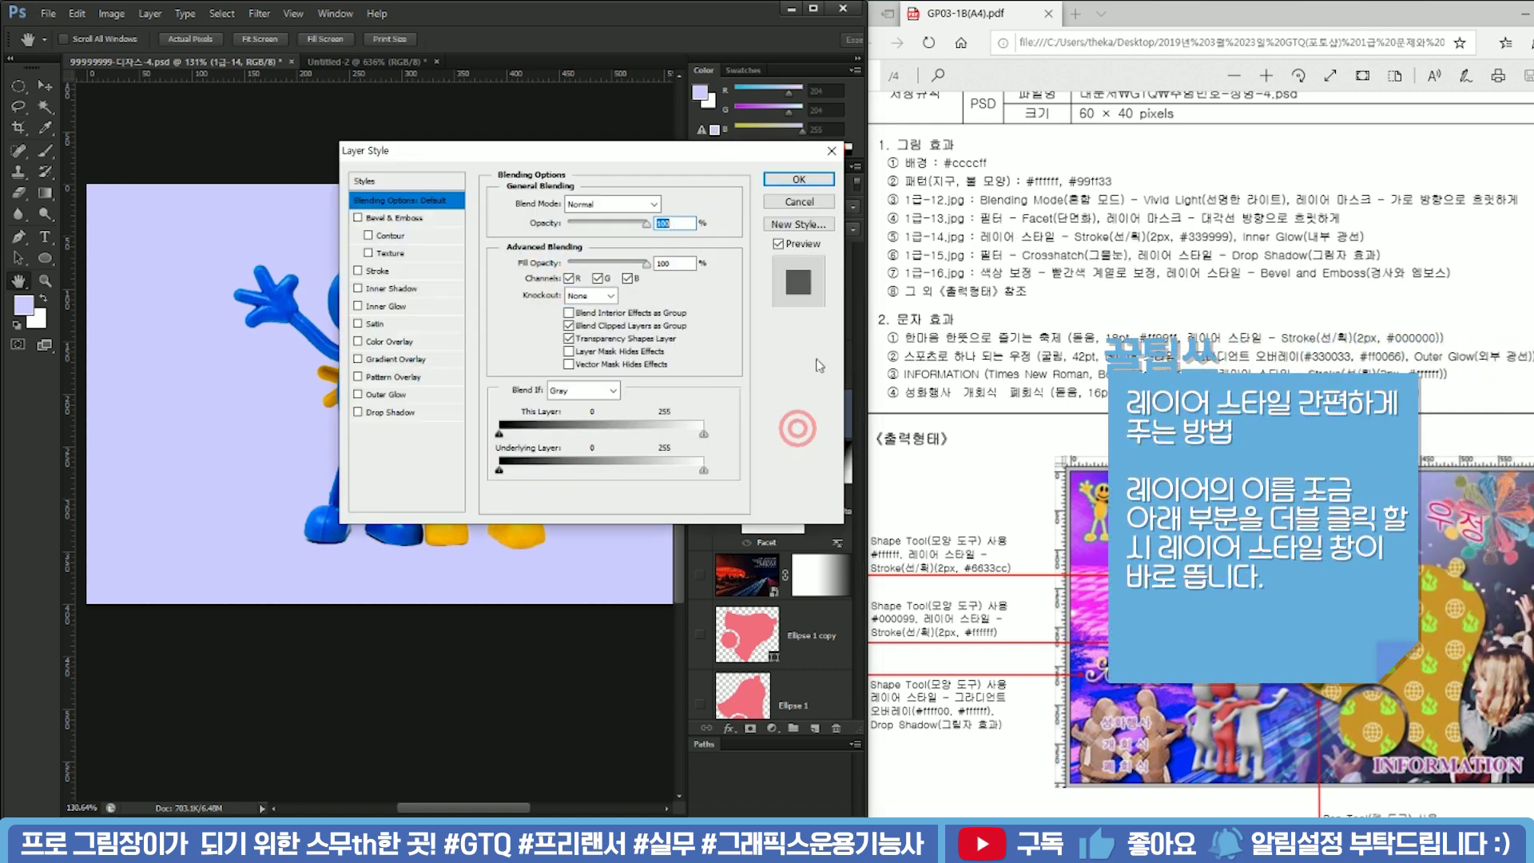
click(358, 270)
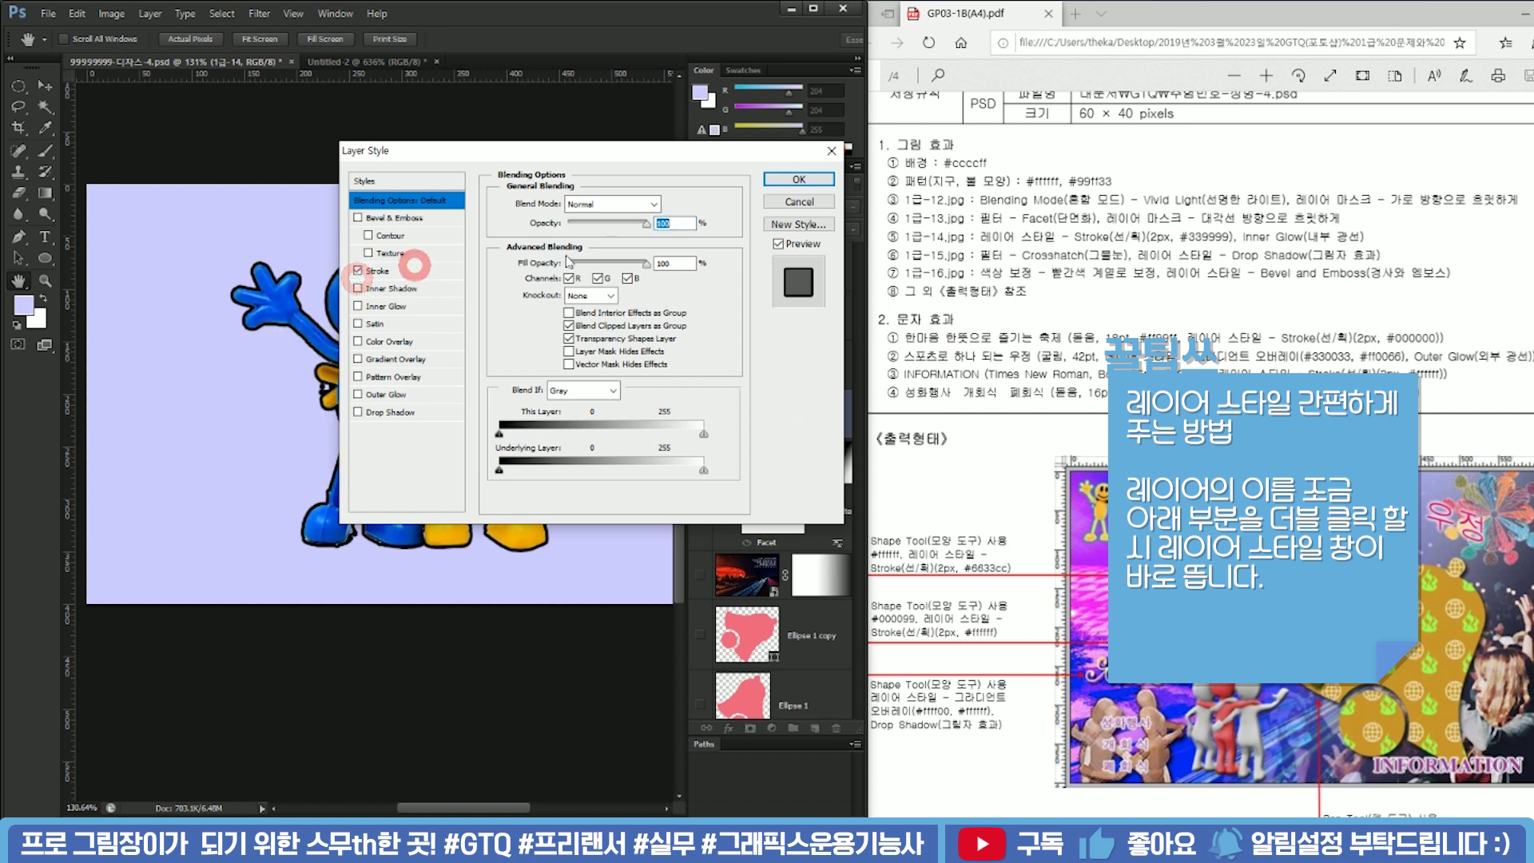
click(416, 269)
click(672, 197)
key(Down)
click(538, 314)
click(668, 334)
text(33)
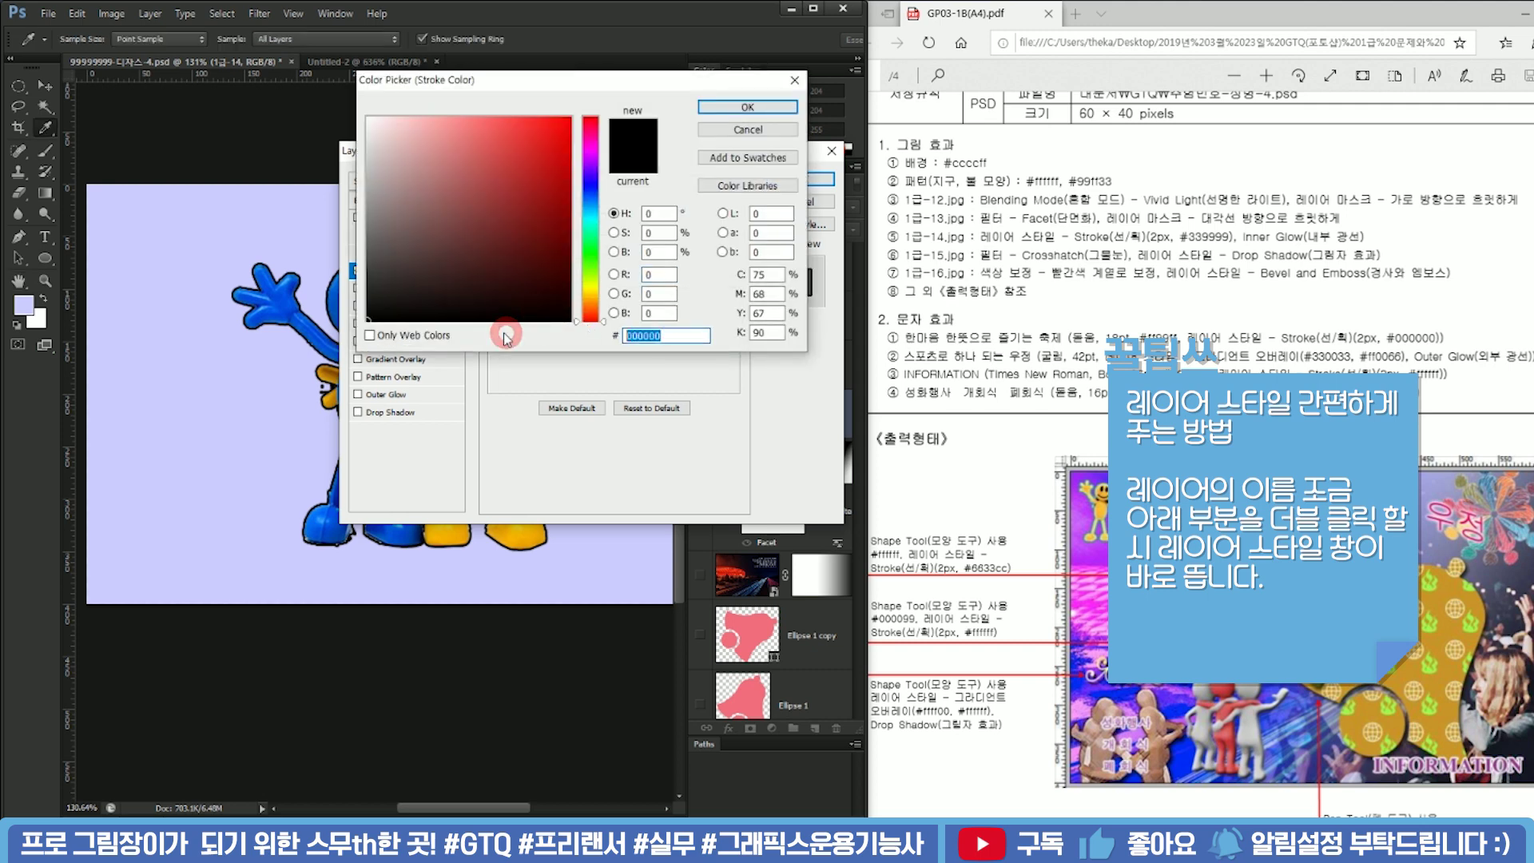
text(9999)
key(Return)
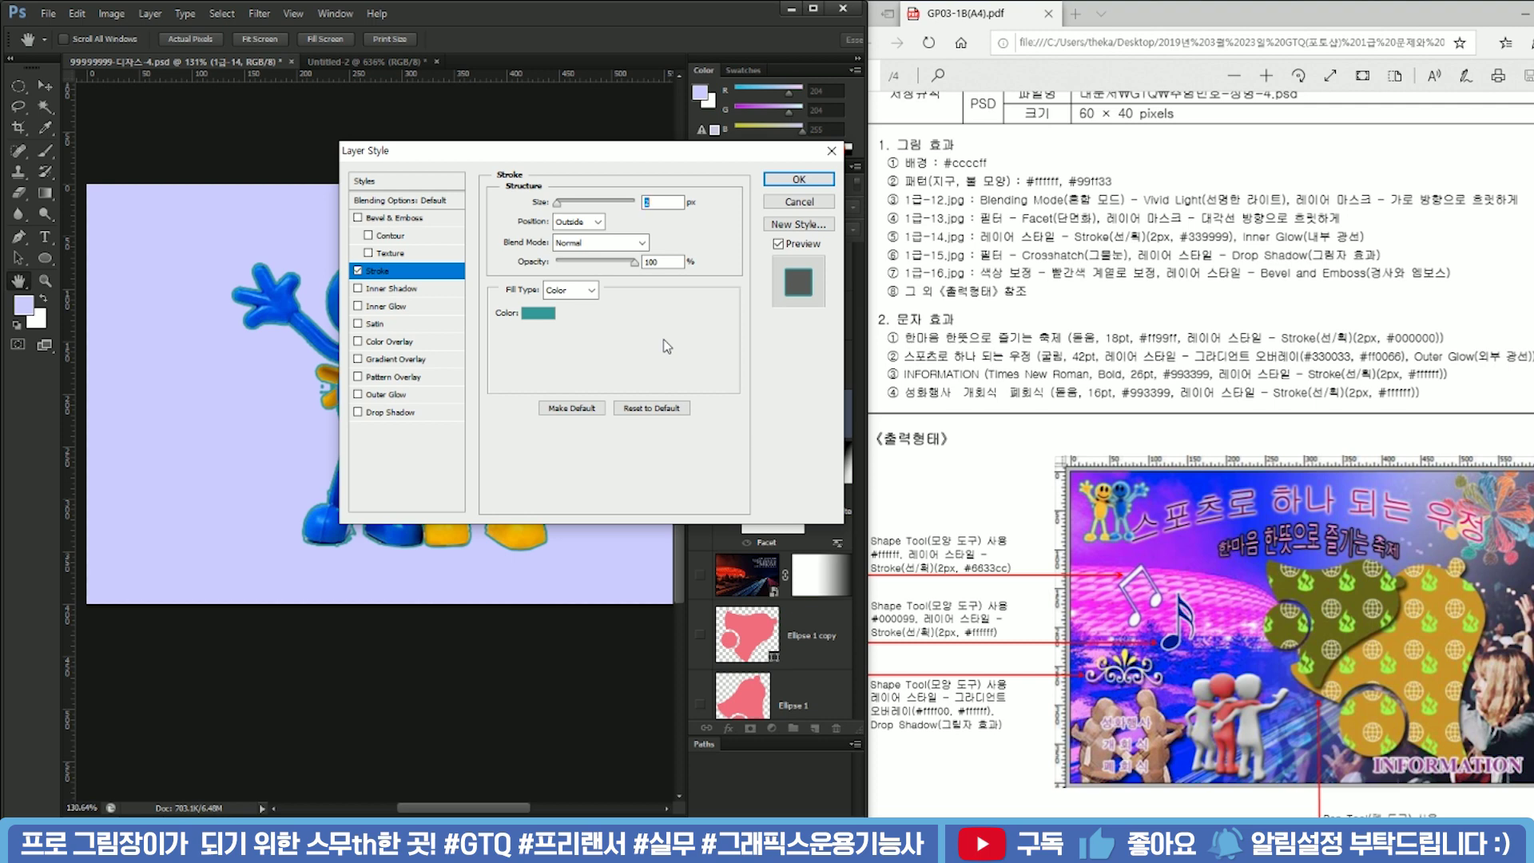
Add an Inner Glow with its default settings to the 1급-14 layer and accept the layer style
click(358, 306)
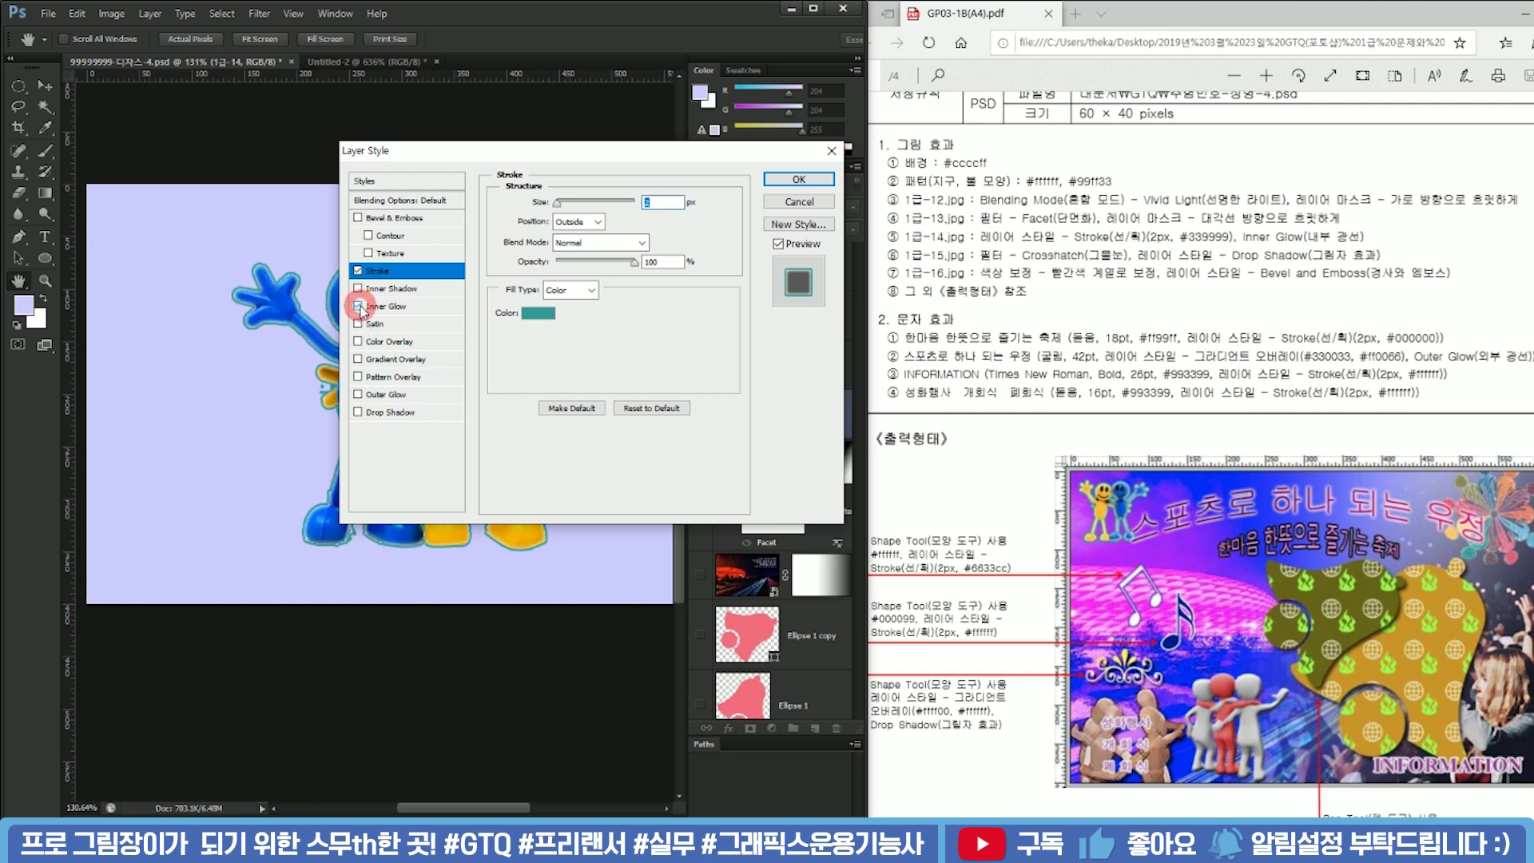
click(417, 306)
click(802, 180)
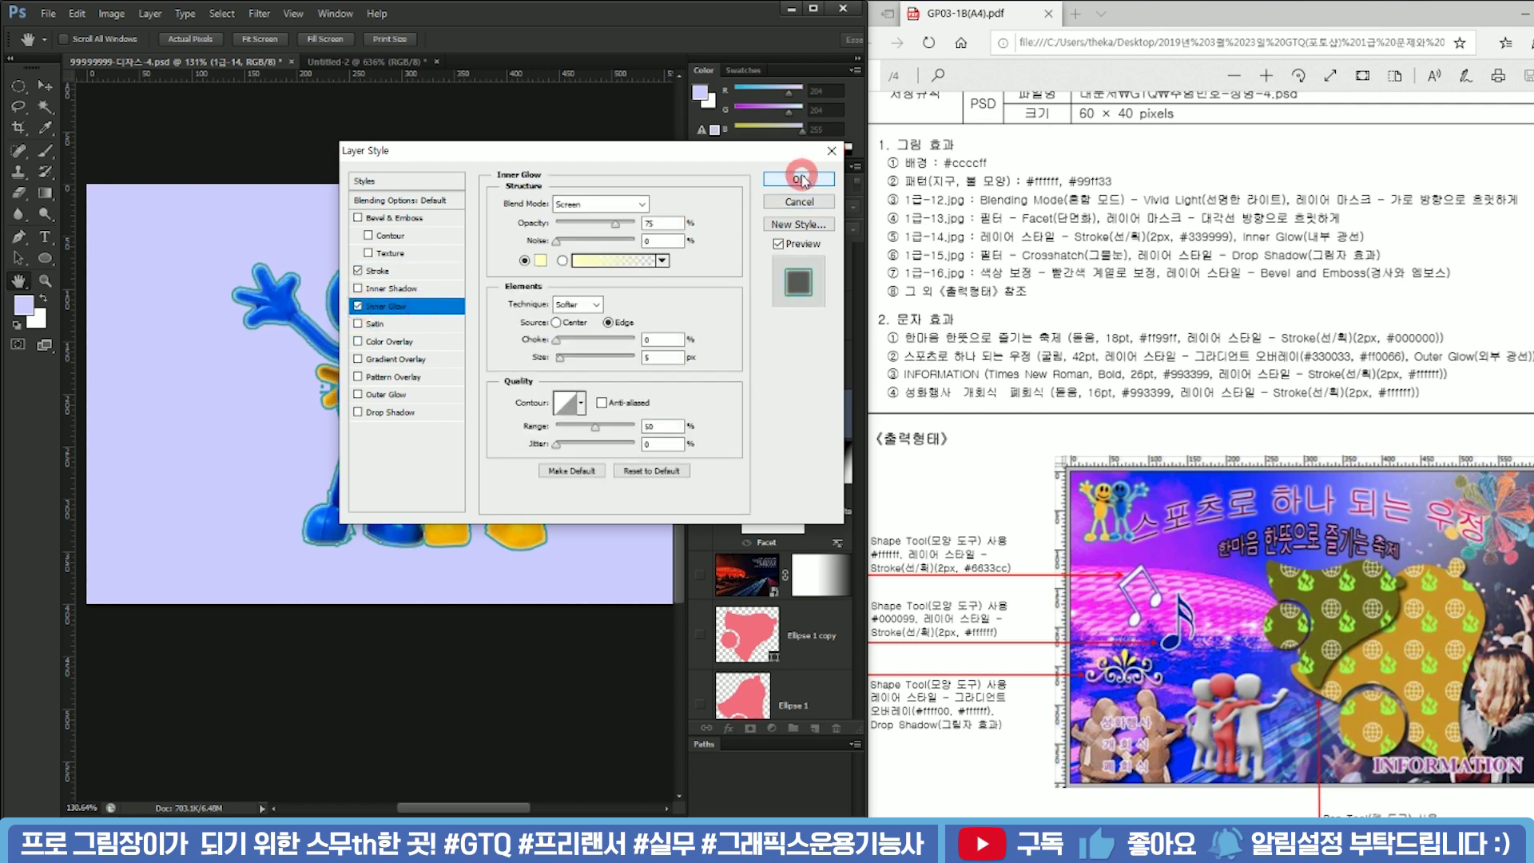
key(ctrl+t)
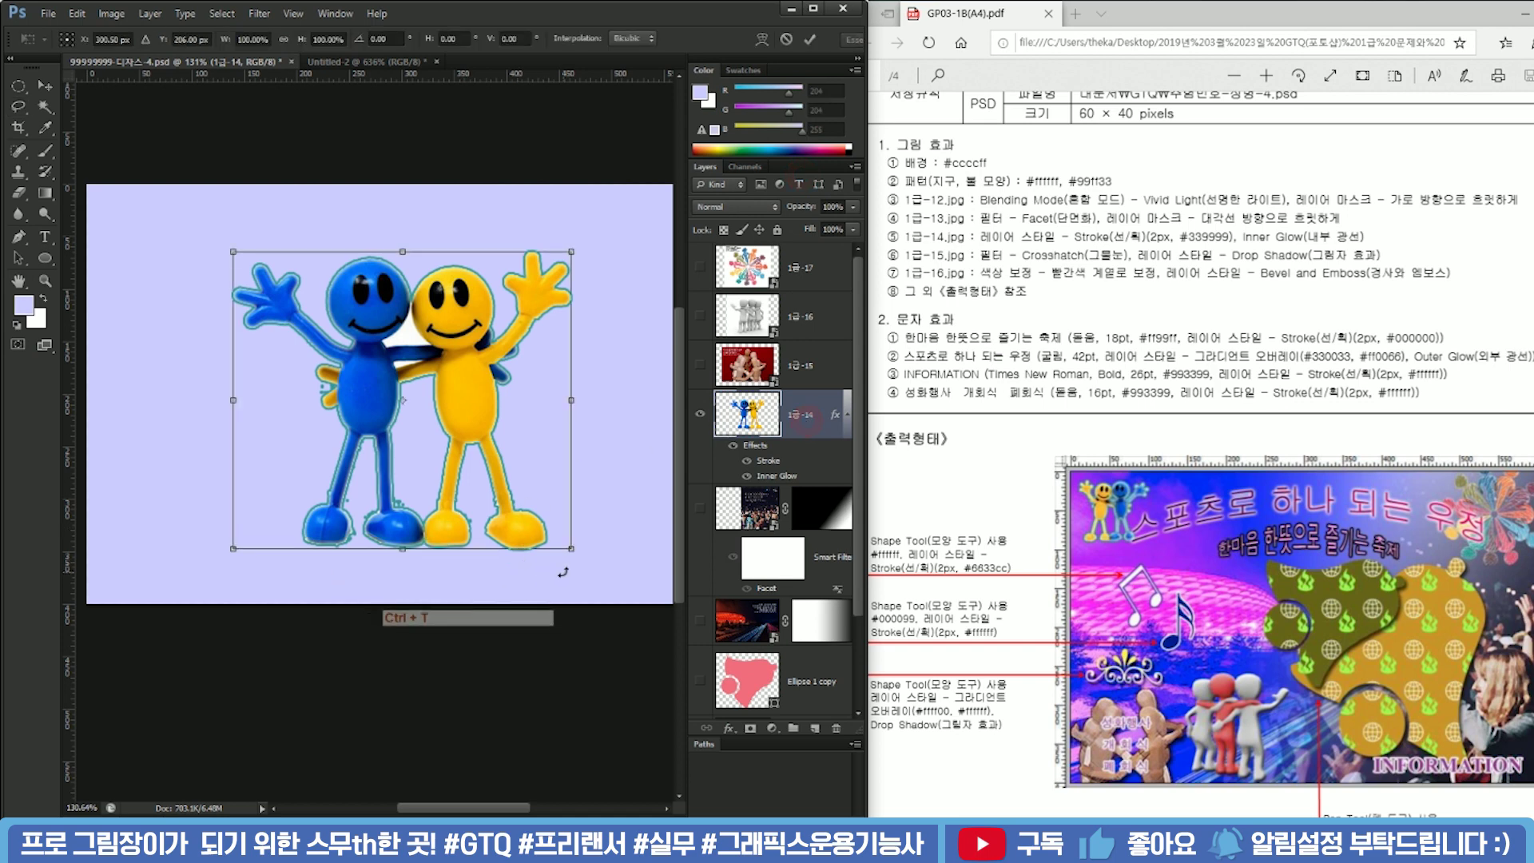
drag(573, 551, 468, 468)
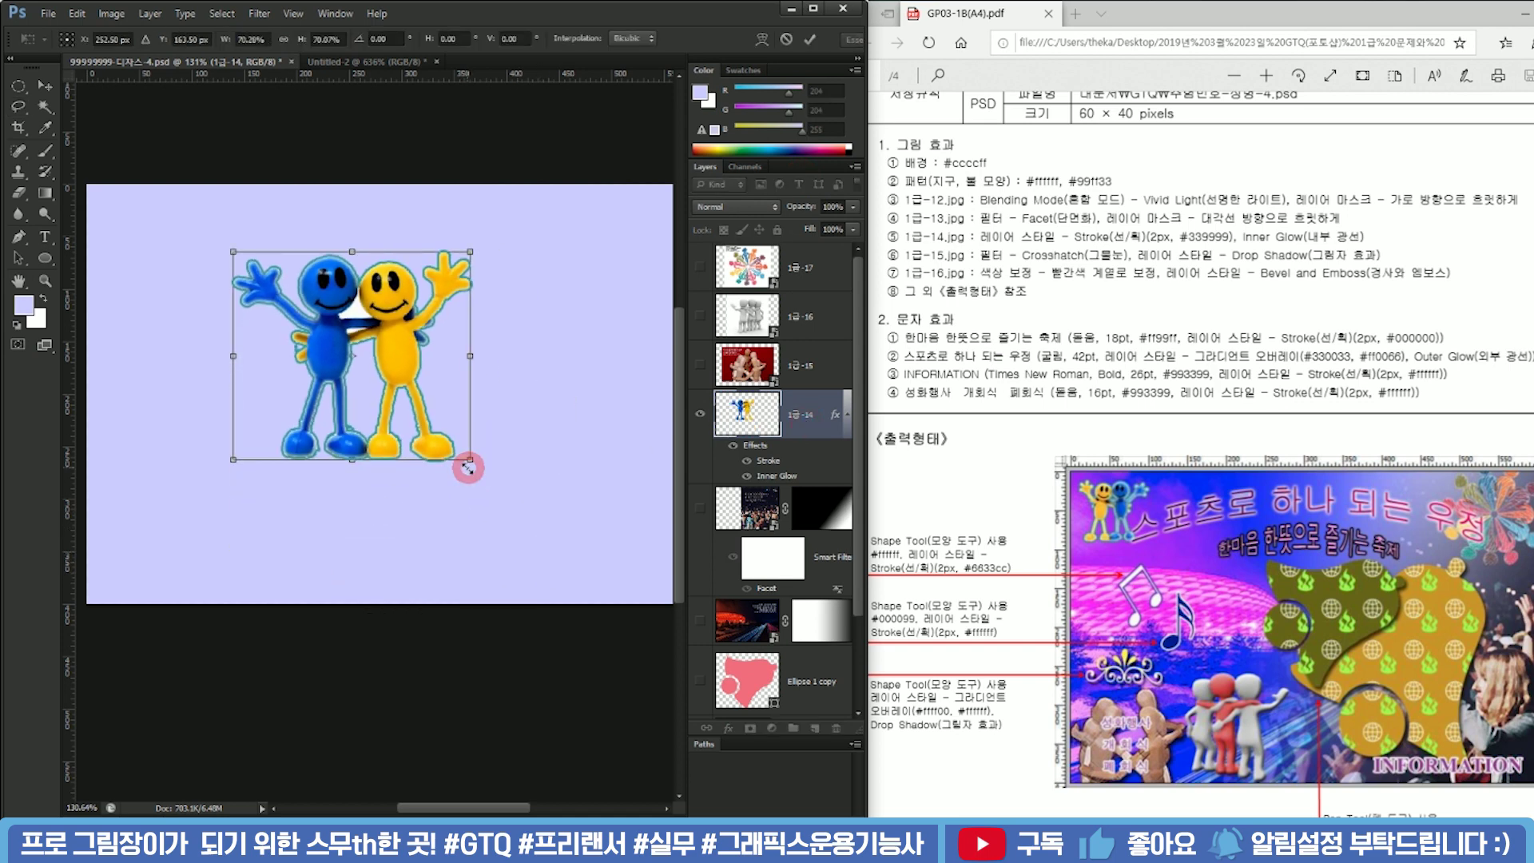
key(Escape)
Select the white gaps between the two characters' heads and arms with the Magic Wand, delete them and clear the selection
key(w)
scroll(424, 302, up, 5)
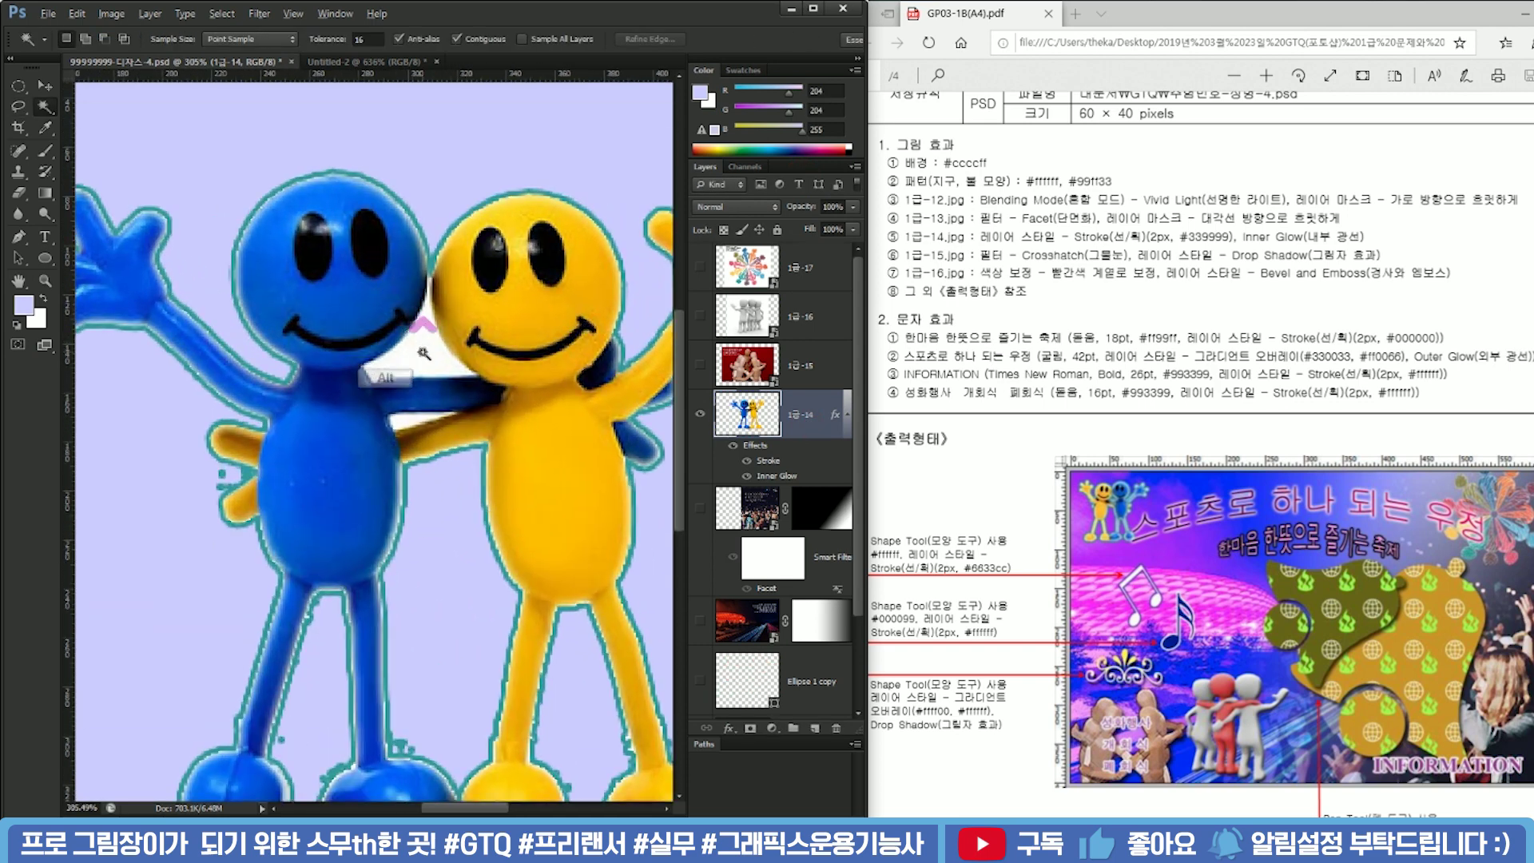
shift+click(416, 339)
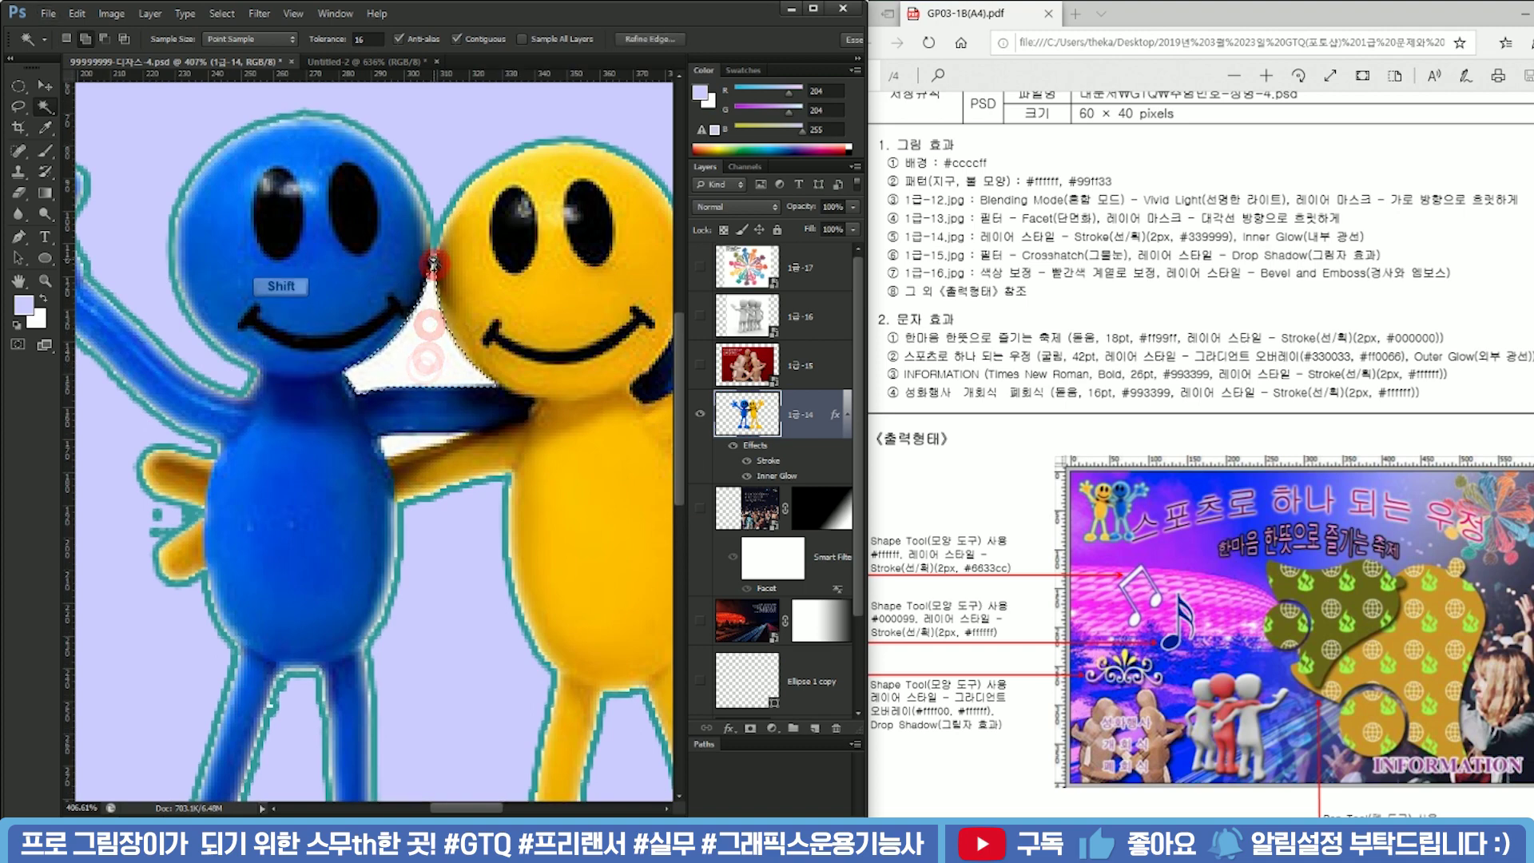
shift+click(391, 441)
shift+click(438, 438)
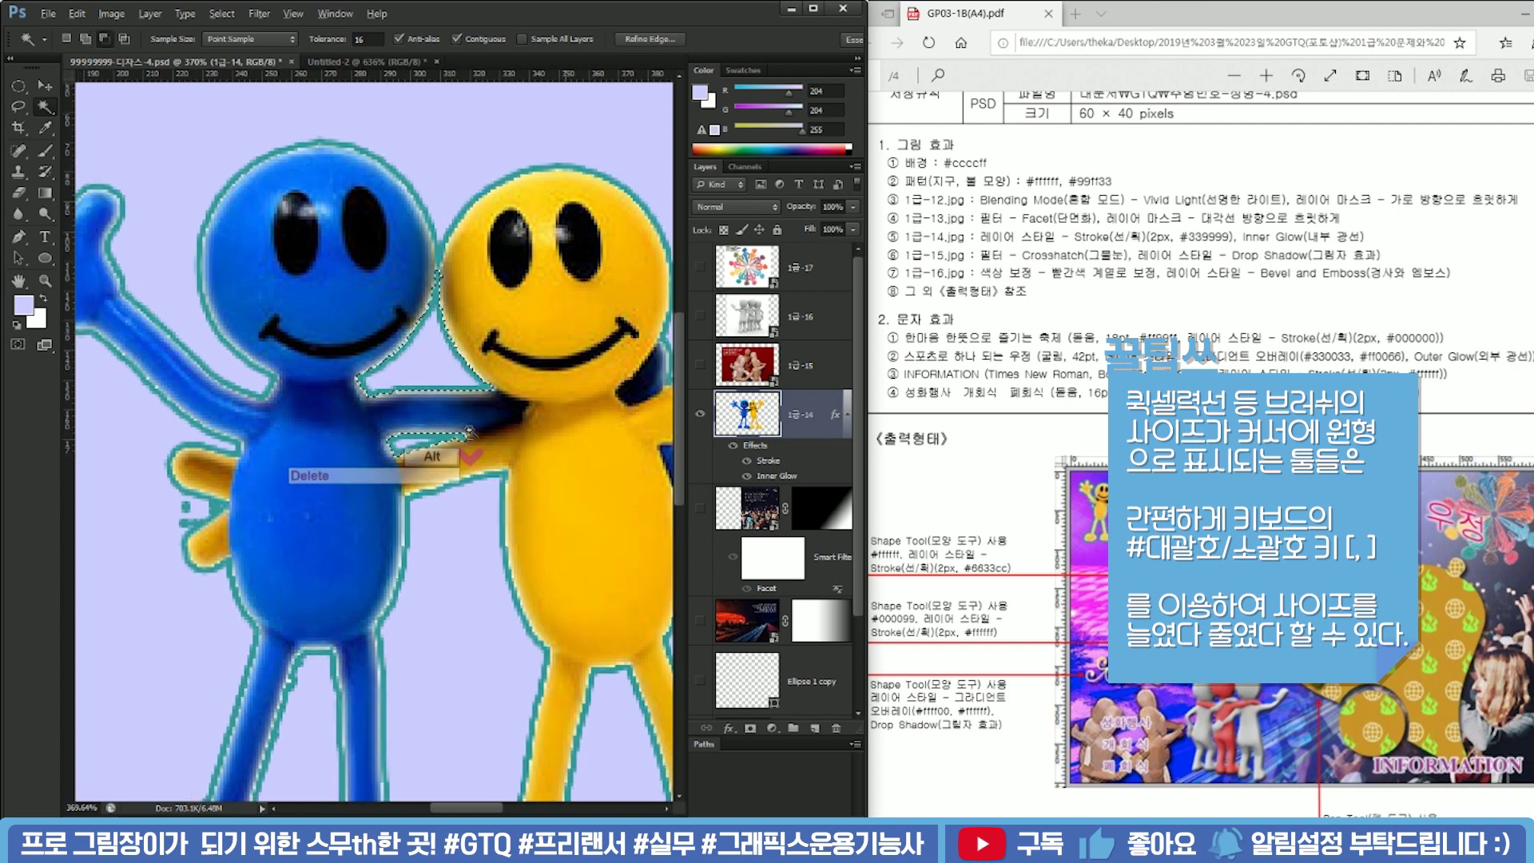
key(ctrl+0)
key(ctrl+d)
Scale the two characters down proportionally to about 51% and place them in the canvas's upper-left corner
key(ctrl+t)
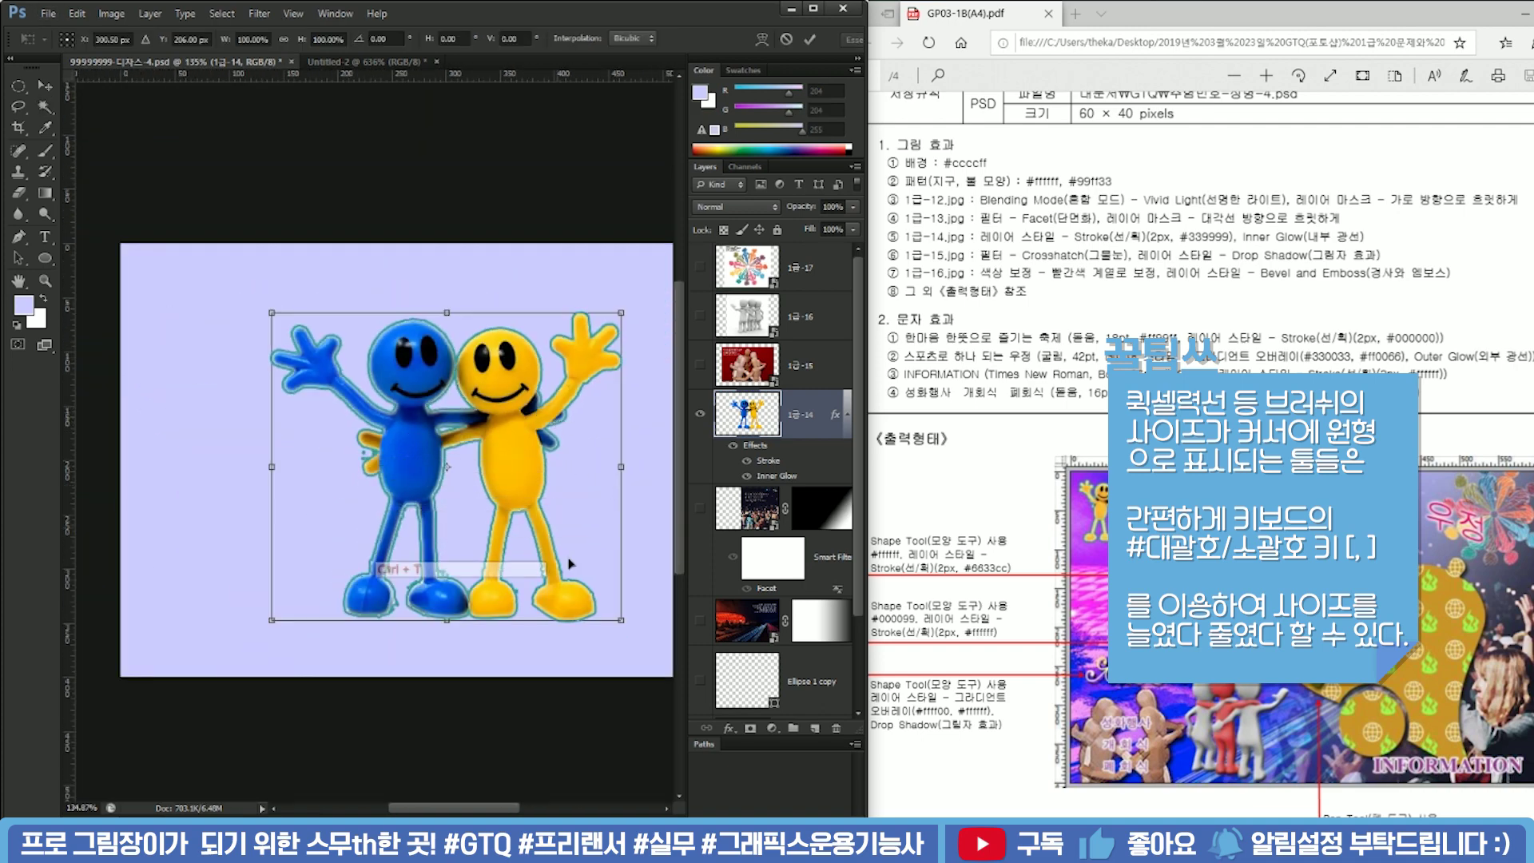
drag(620, 619, 489, 507)
drag(393, 429, 262, 366)
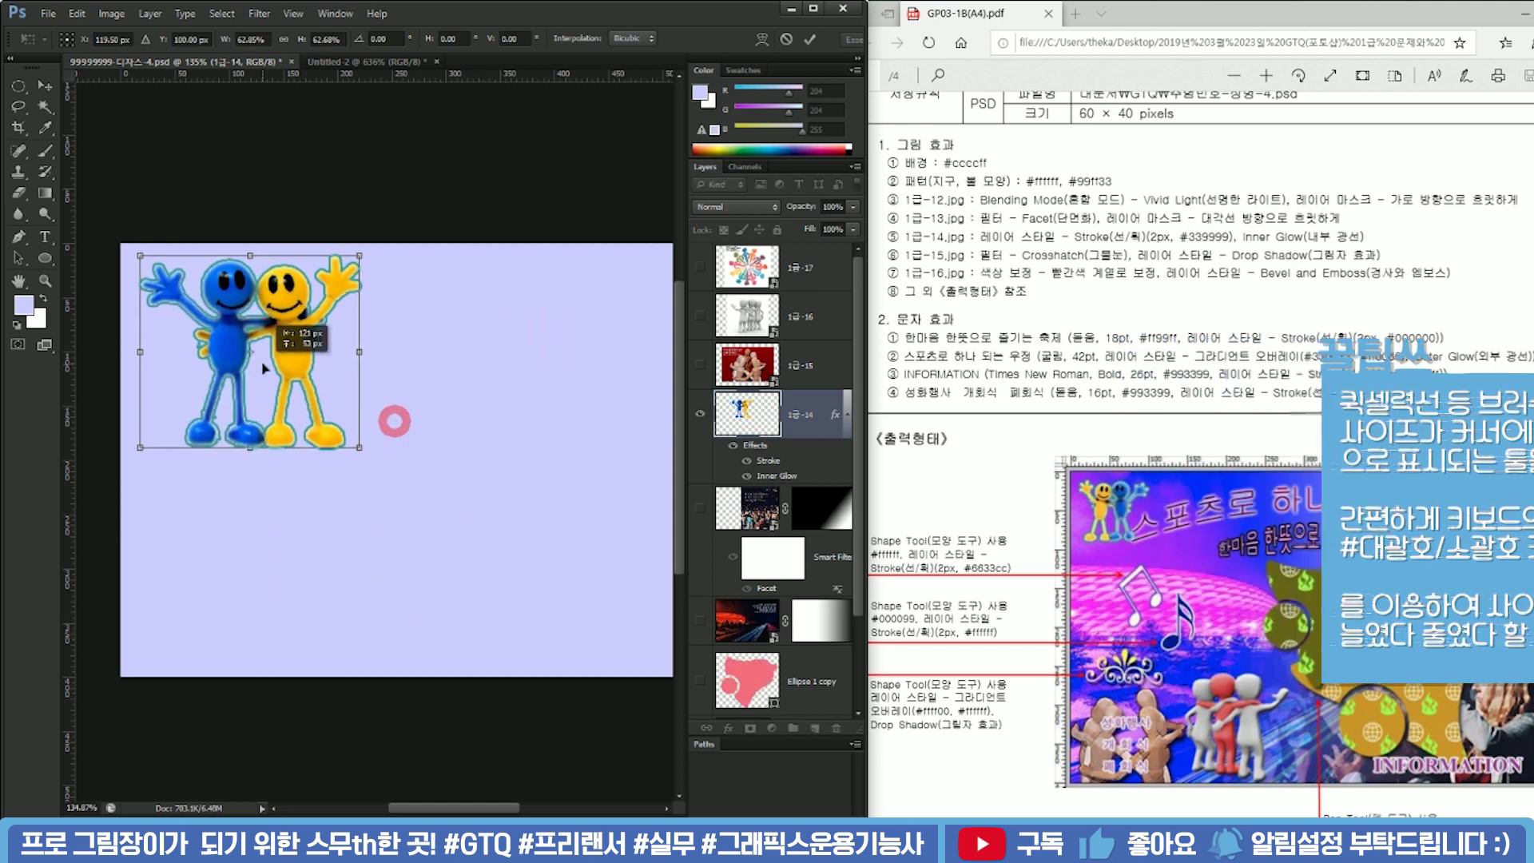
key(Return)
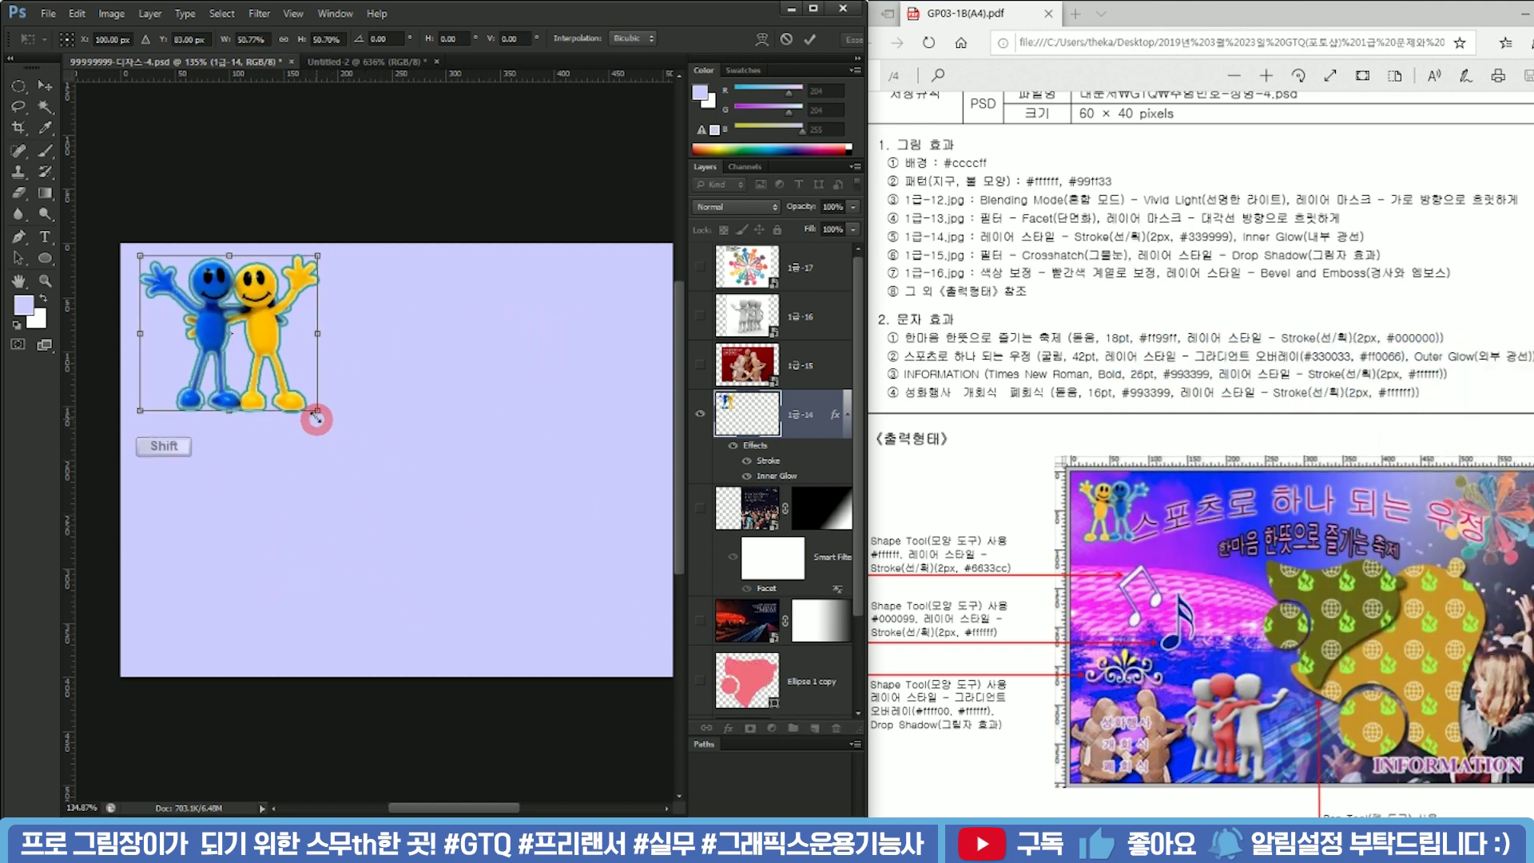
Clean up the leftover stray pixels around the two characters' legs with a 2 px Eraser
key(w)
scroll(159, 306, up, 1)
scroll(159, 306, up, 5)
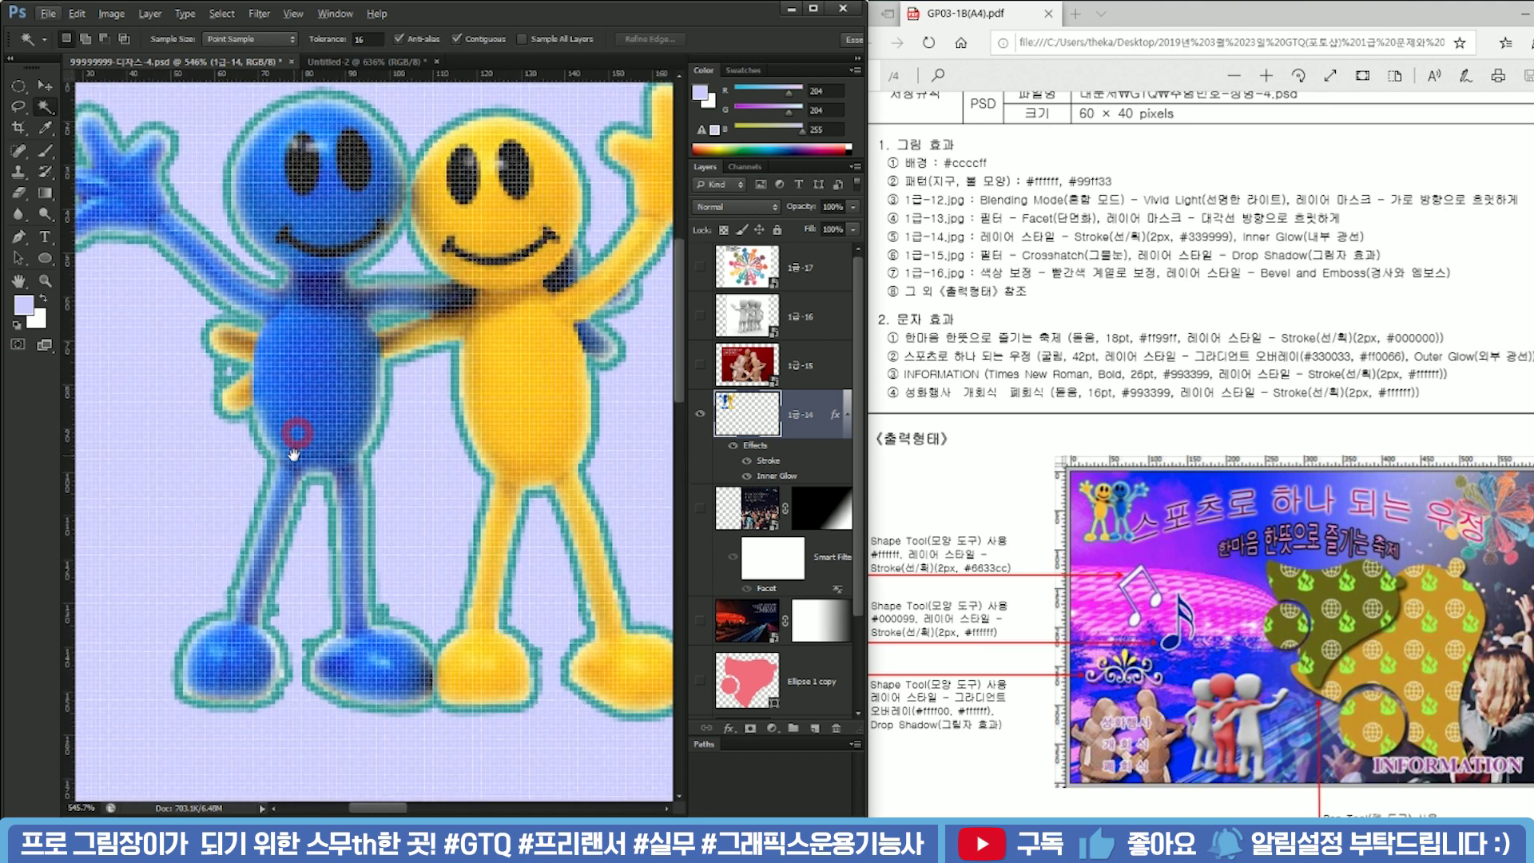
key(e)
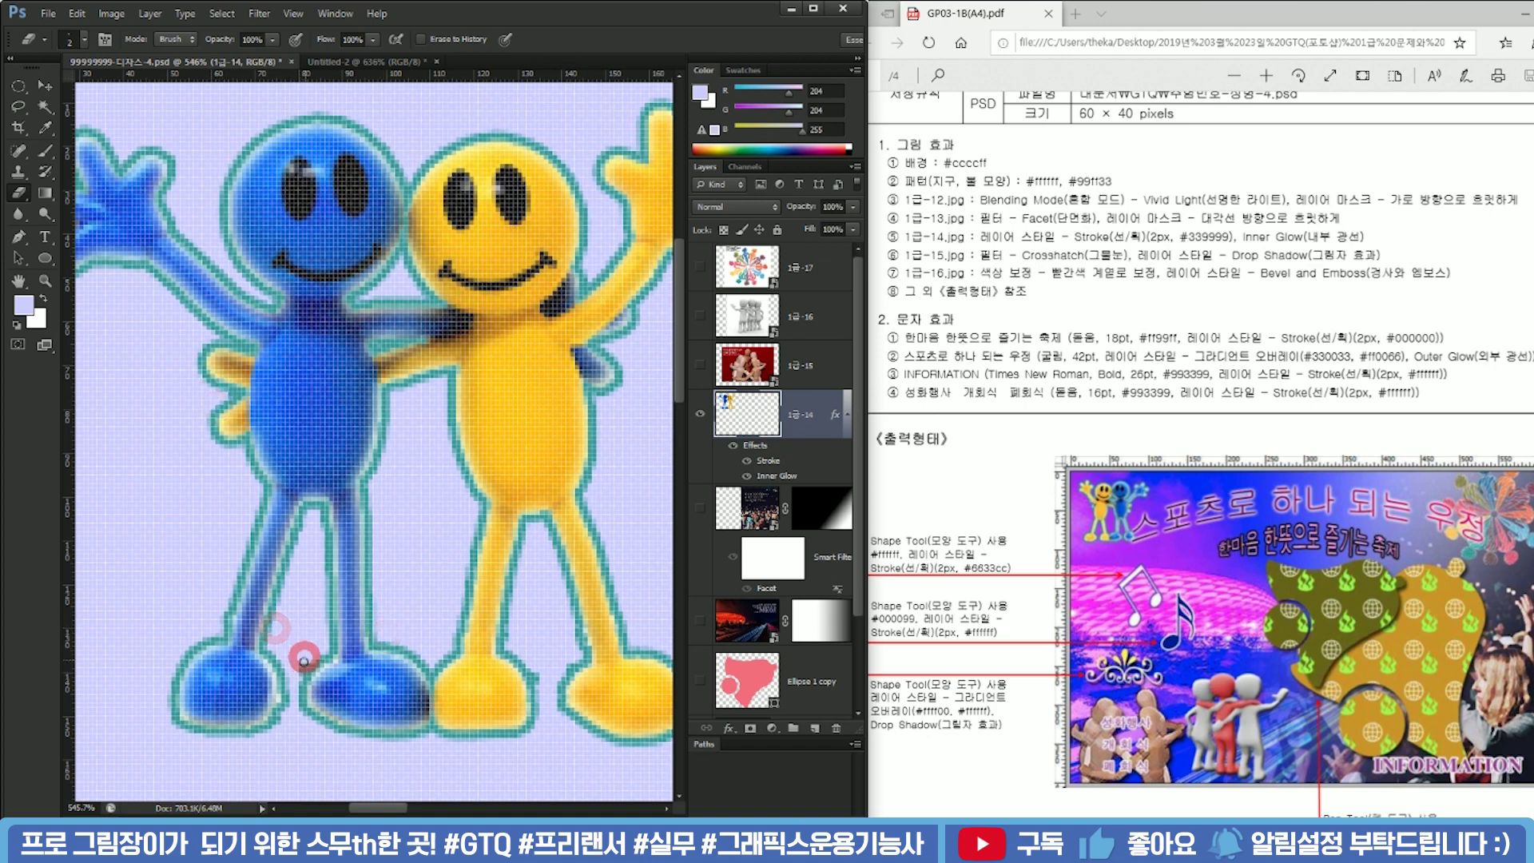
alt+scroll(369, 598, down, 4)
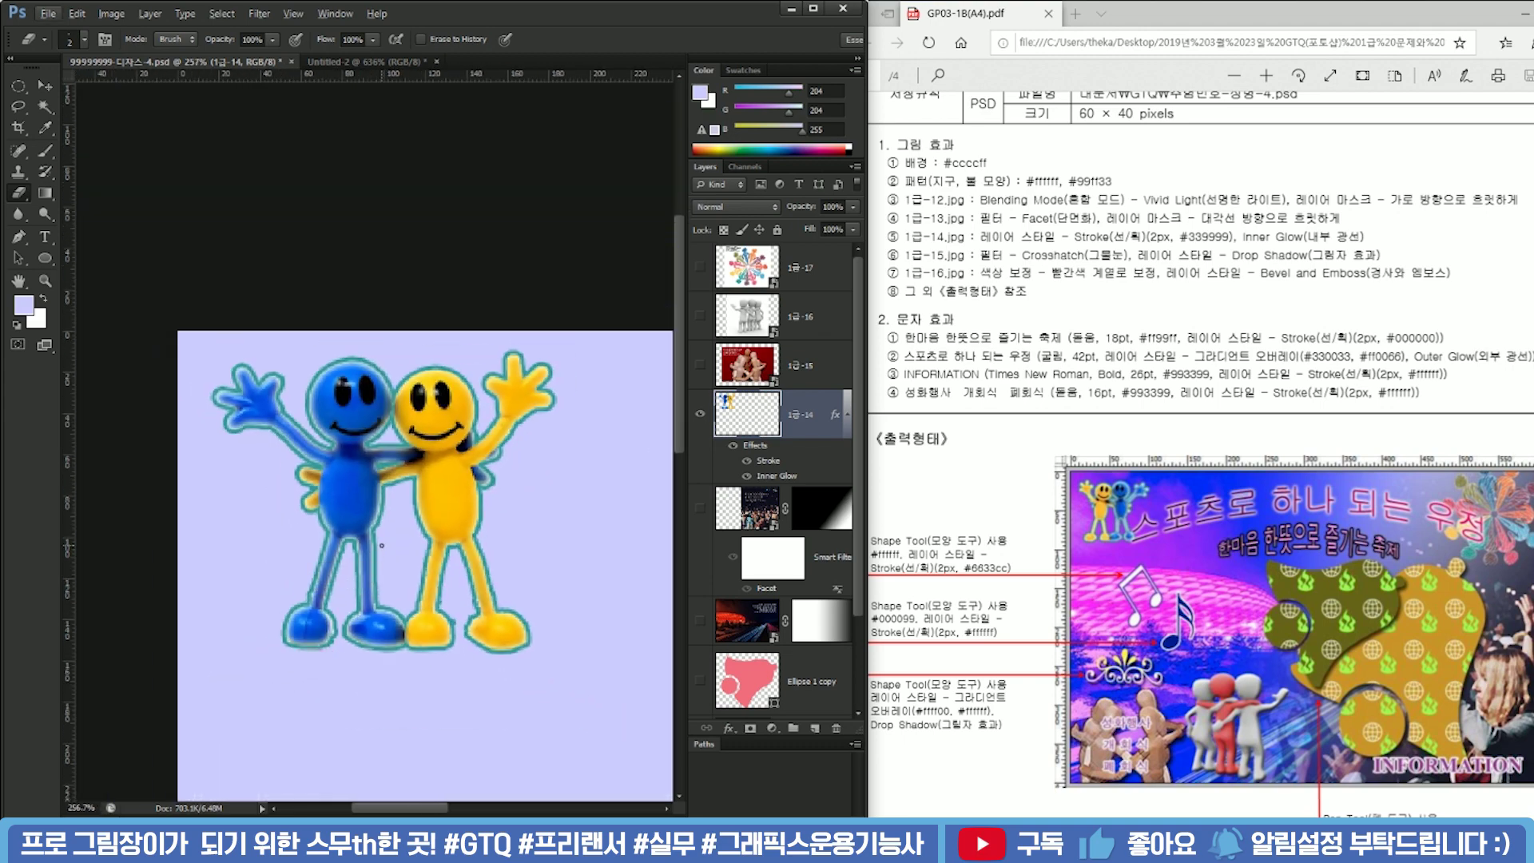
alt+scroll(381, 545, up, 4)
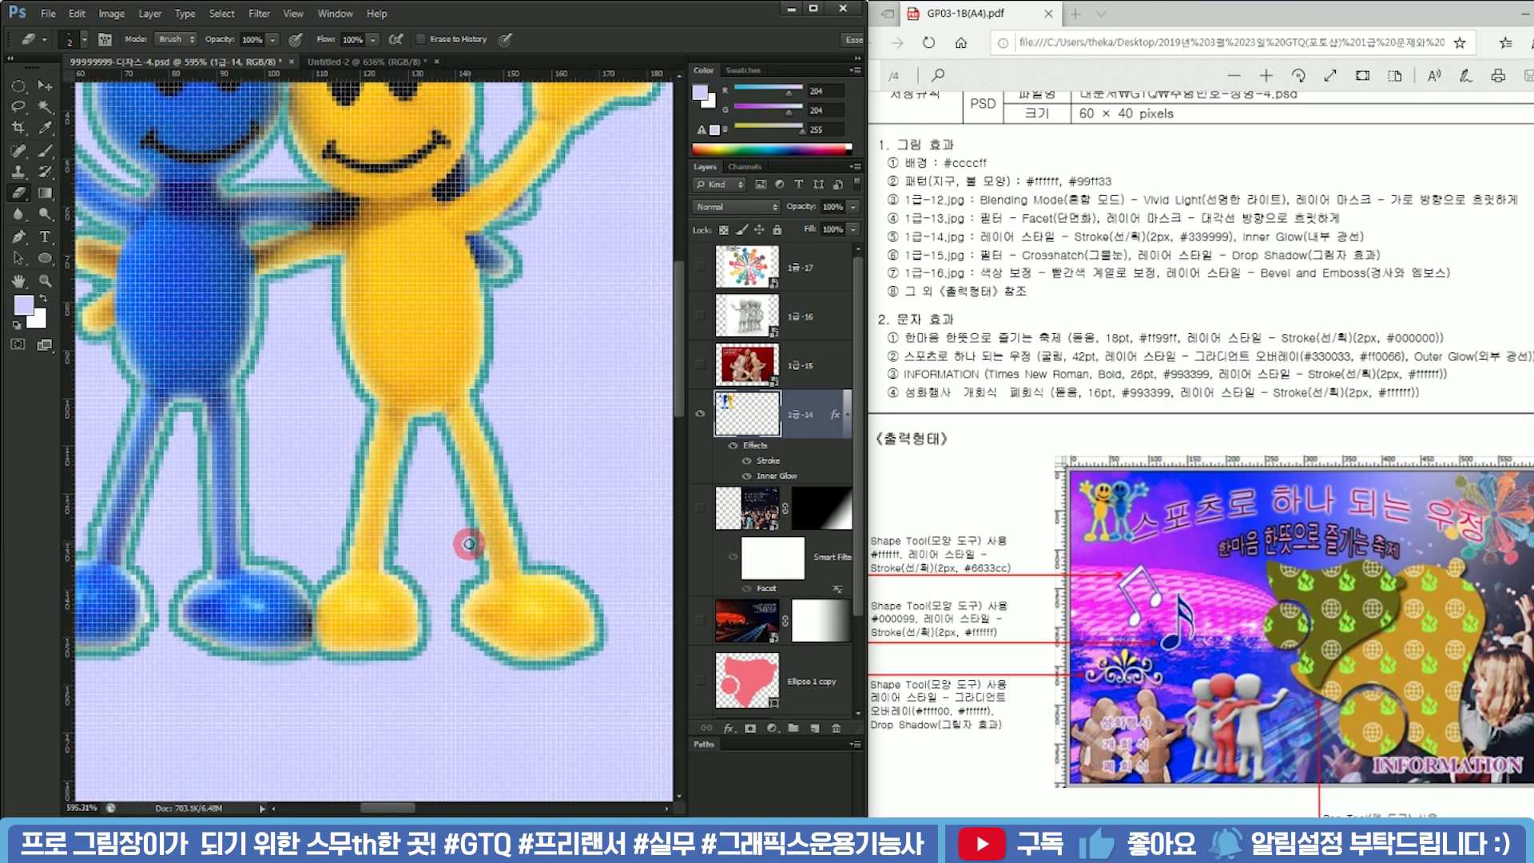
alt+scroll(469, 543, down, 6)
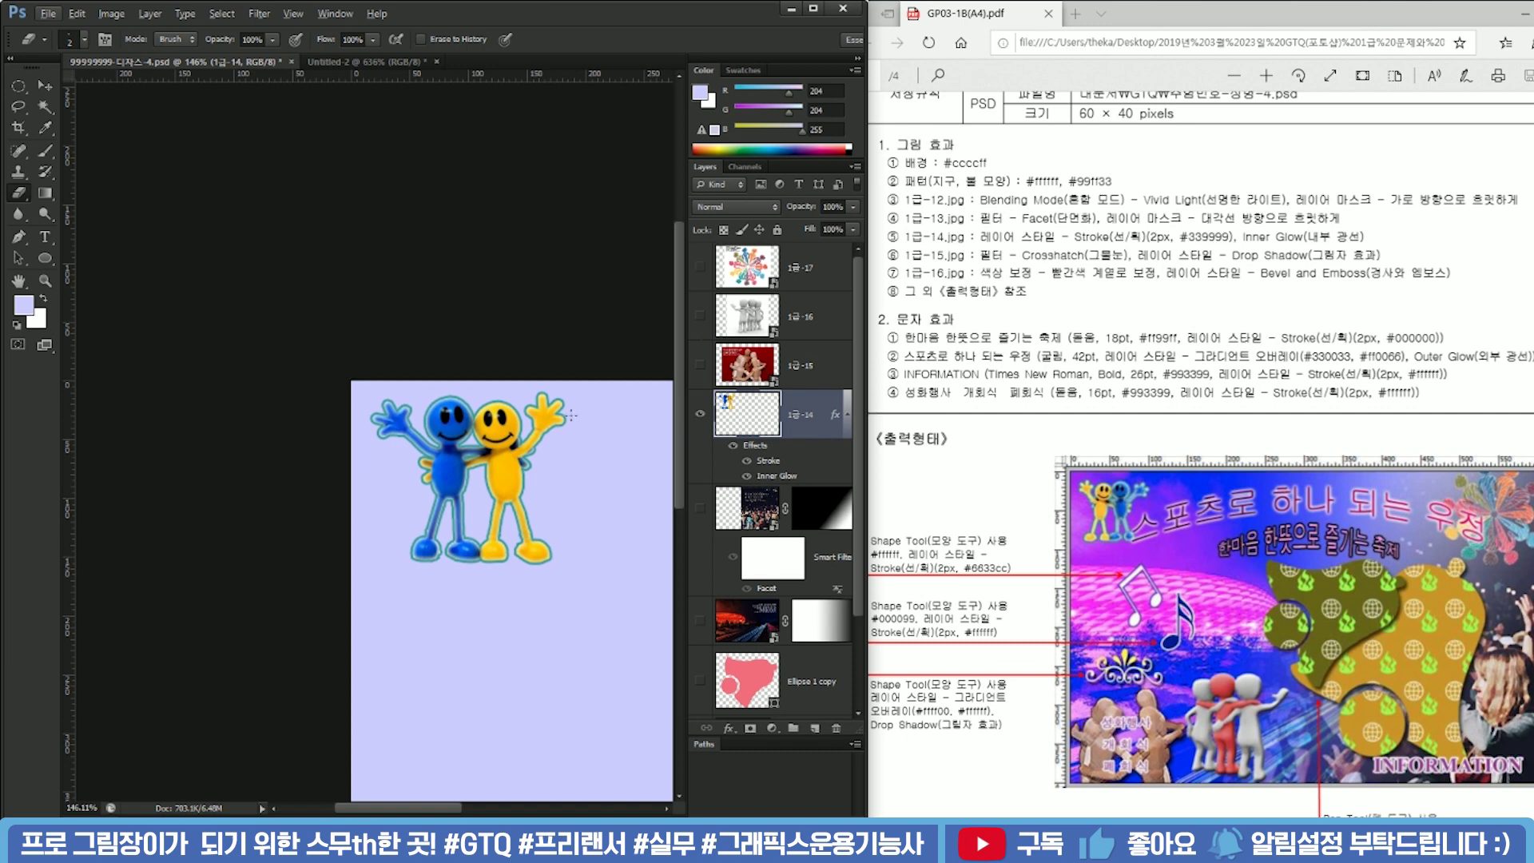
Scale the two characters down further in proportion and commit the transform
alt+scroll(563, 575, down, 2)
key(ctrl+0)
key(ctrl+t)
shift+drag(251, 402, 219, 369)
key(Return)
key(e)
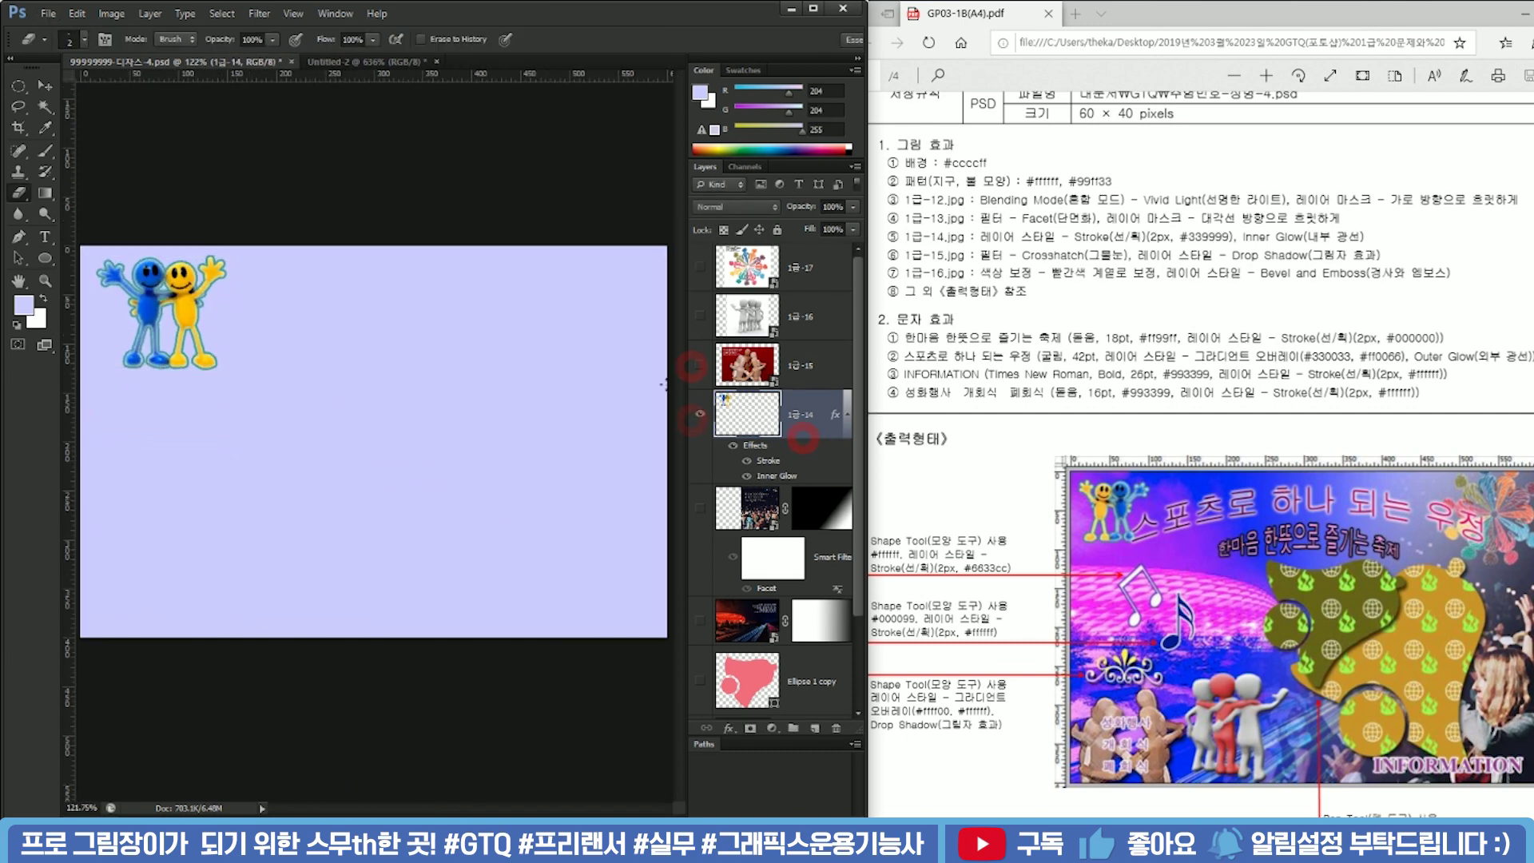
Hide the 1급-14 layer, then show and select the 1급-15 mannequin layer
click(700, 415)
click(700, 366)
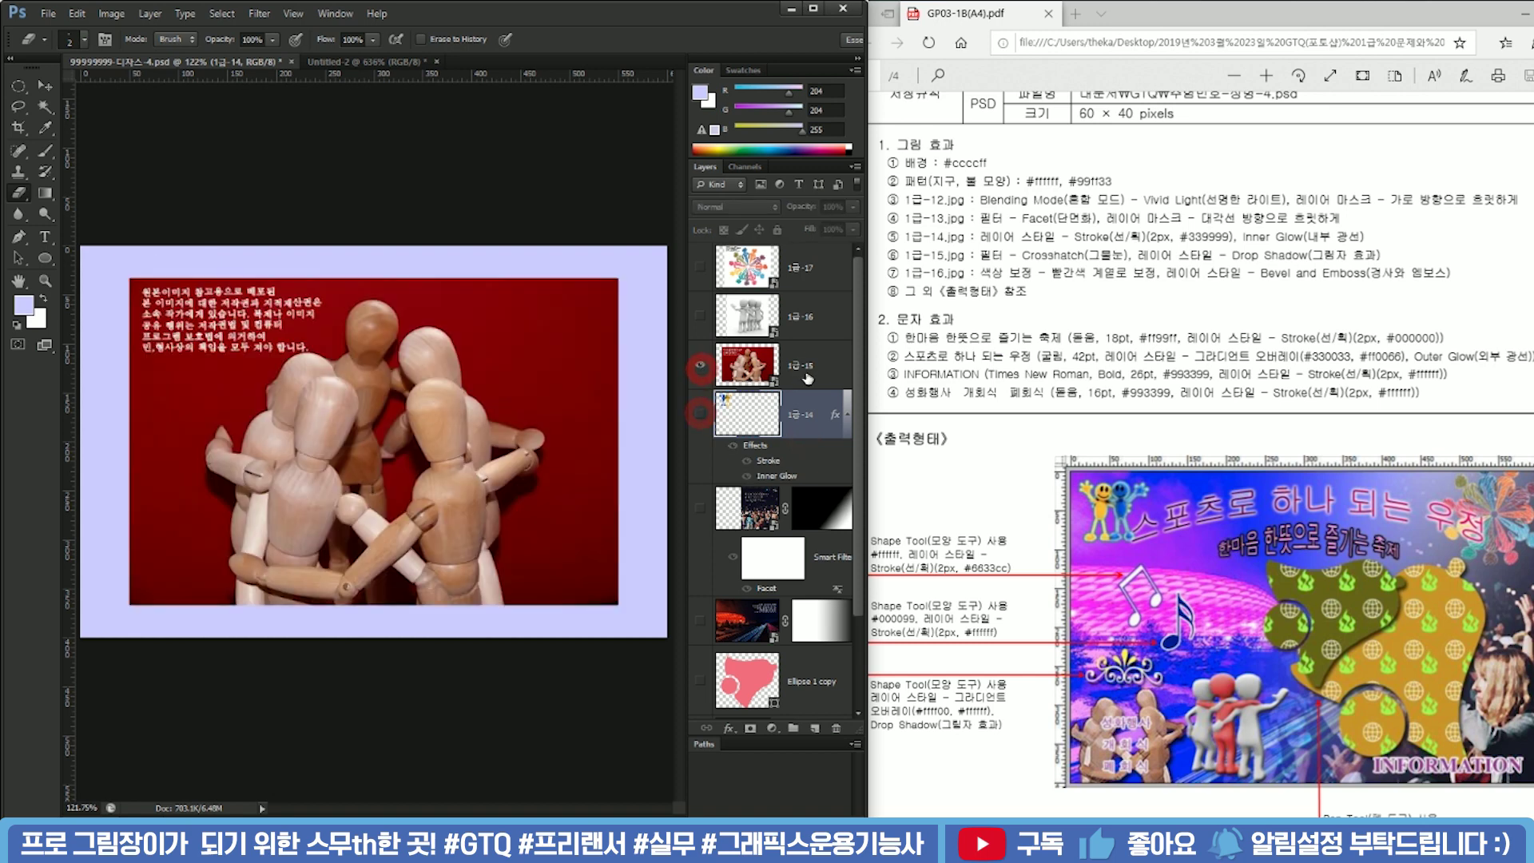
click(809, 372)
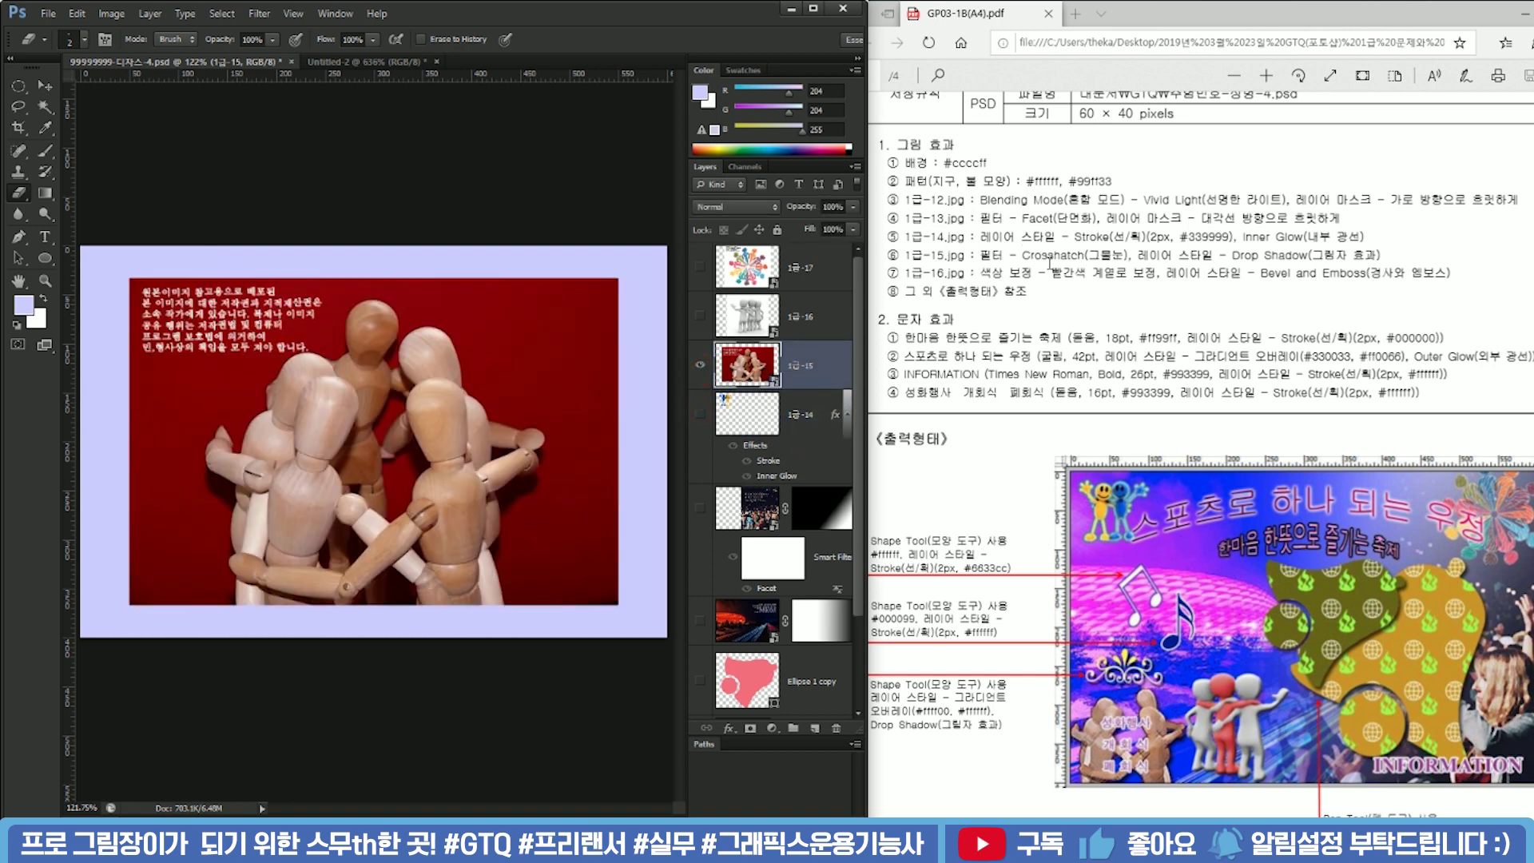
Apply the Crosshatch filter from the Filter Gallery to the 1급-15 layer
click(258, 13)
click(324, 74)
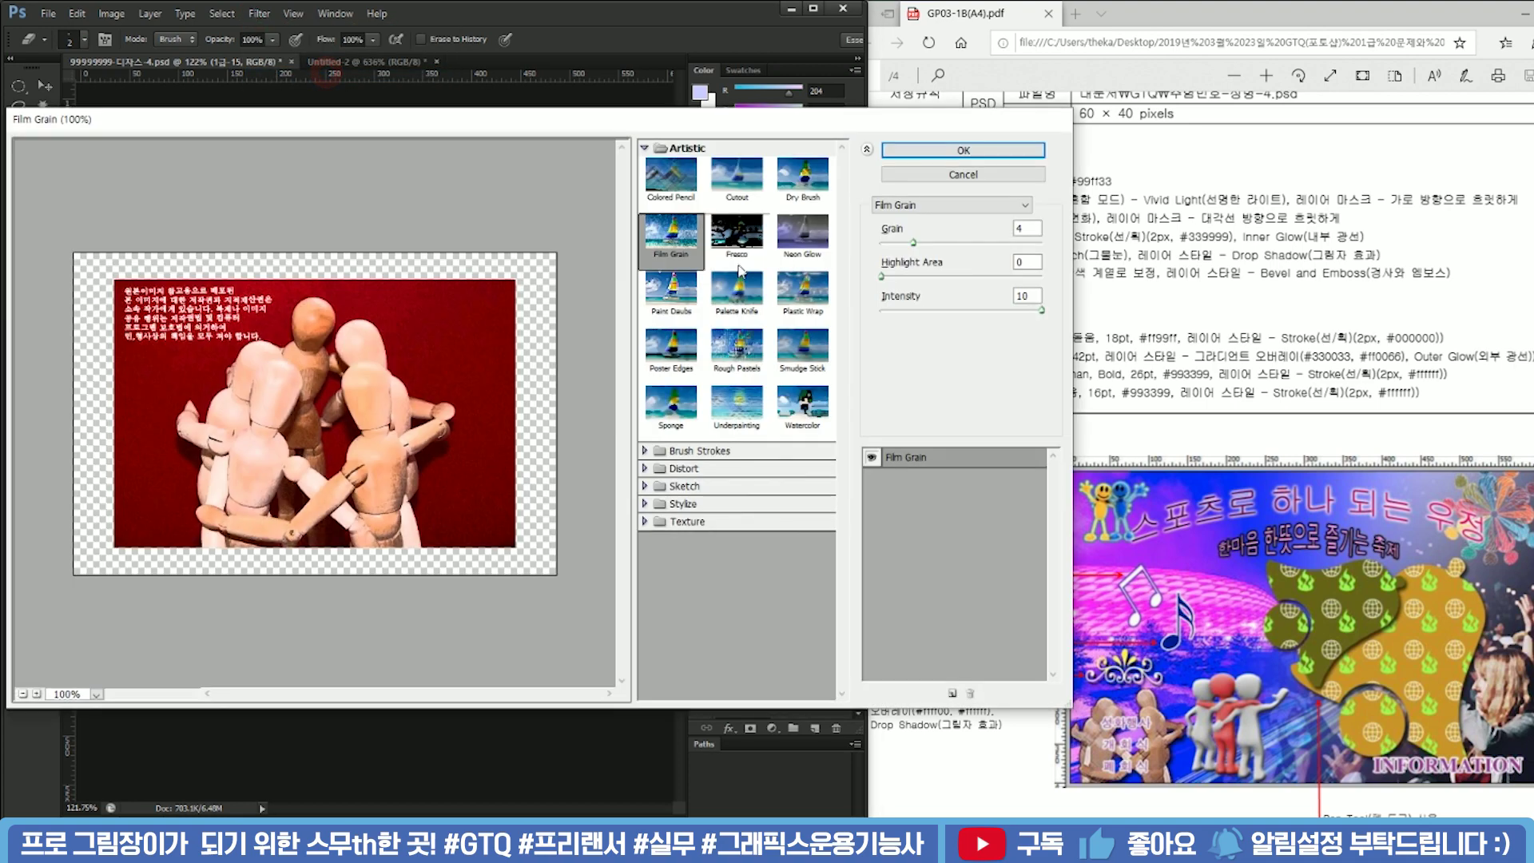
click(947, 204)
drag(1022, 376, 1026, 276)
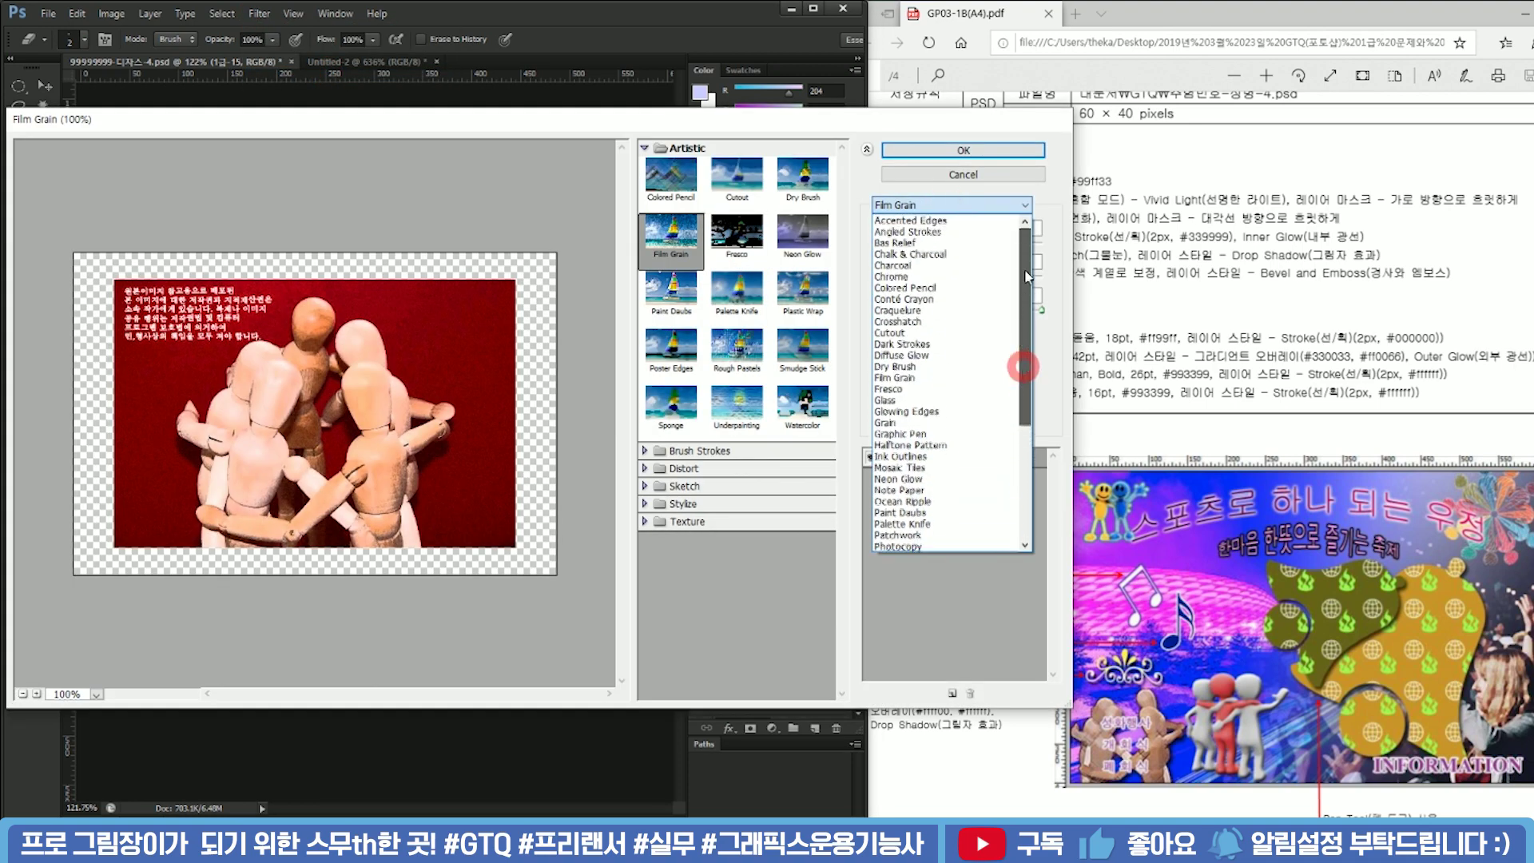
click(957, 322)
click(988, 151)
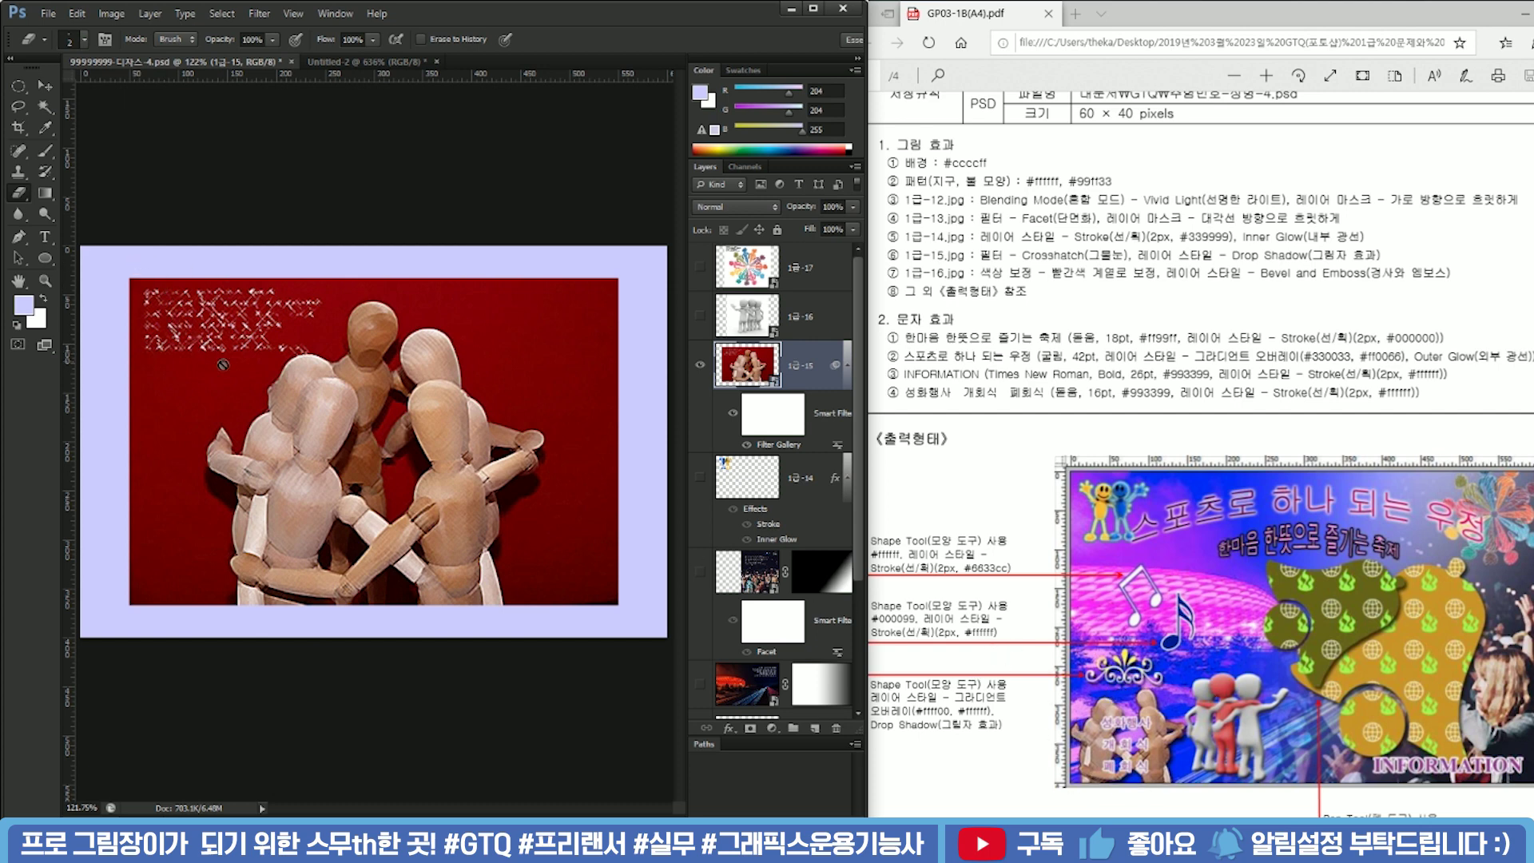
Lasso the notice text on the mannequin photo and add the surrounding red background to the selection with the Magic Wand
key(l)
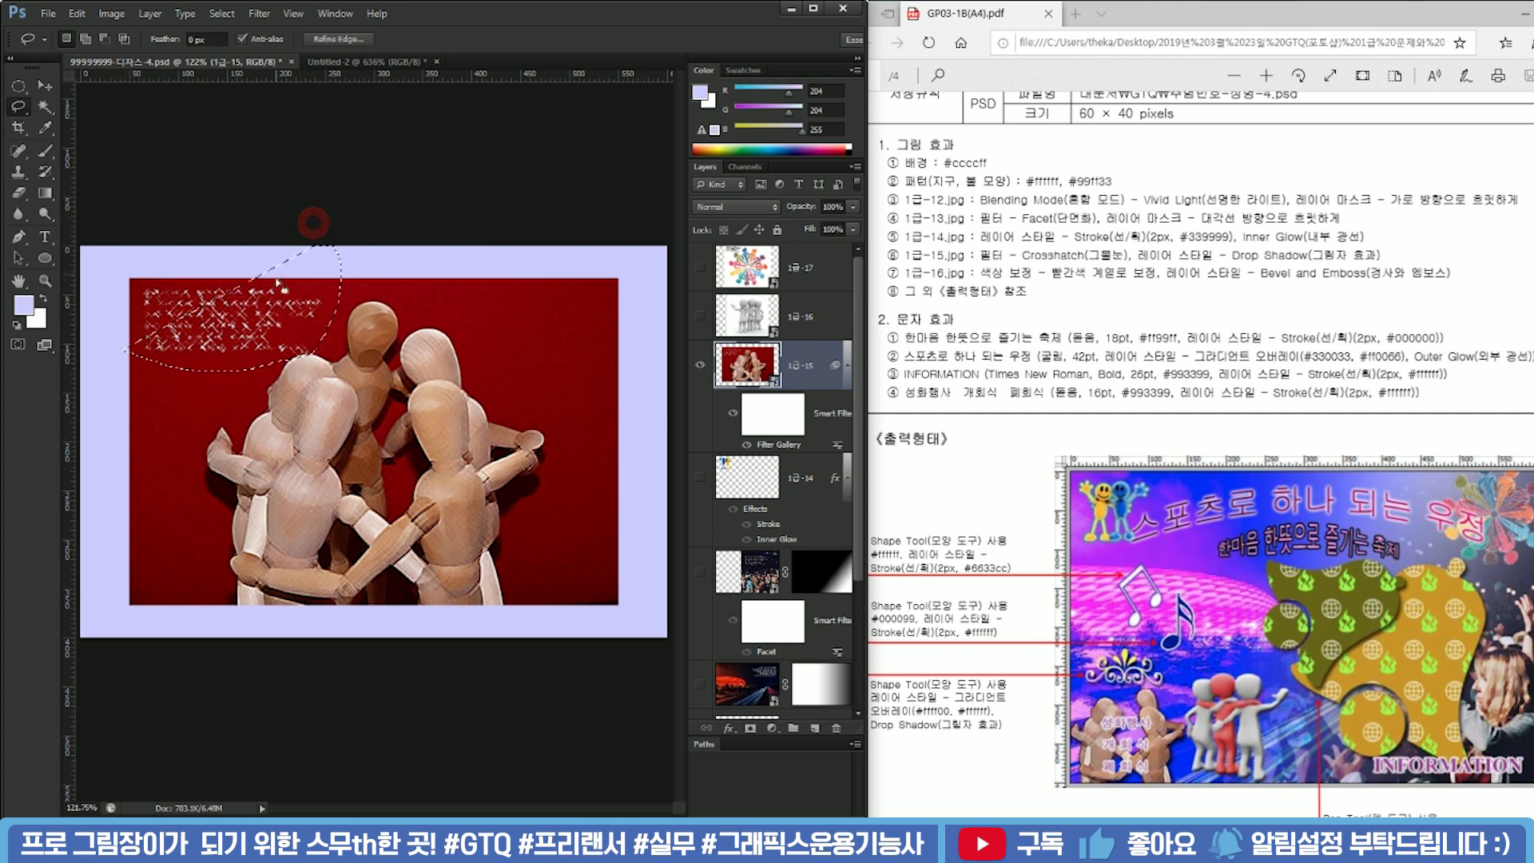
drag(183, 344, 292, 264)
click(49, 111)
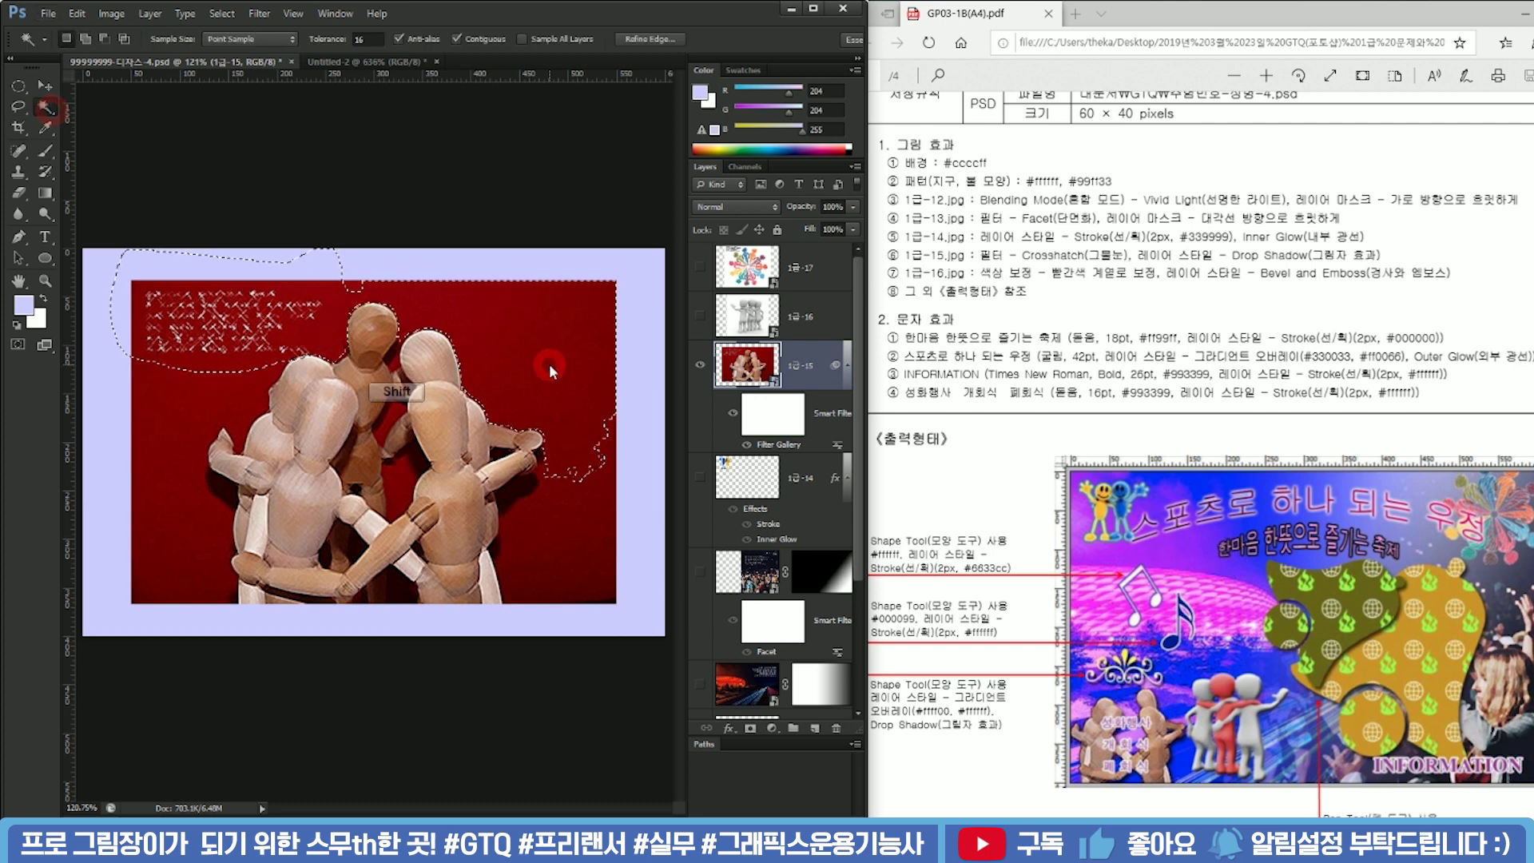
shift+click(606, 599)
shift+click(194, 442)
shift+click(232, 600)
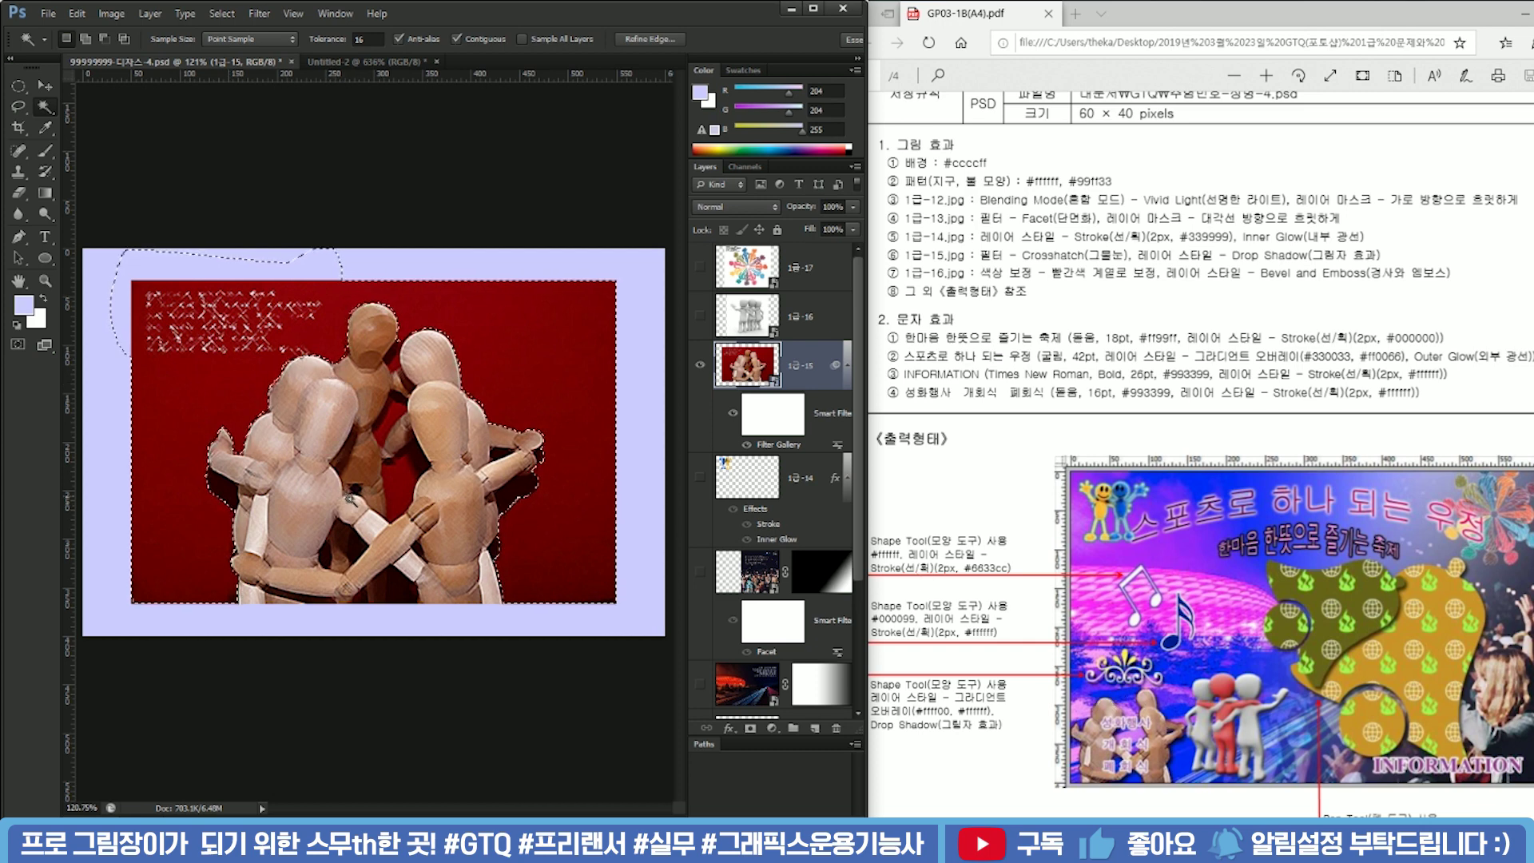
Add the rear mannequin's head and shoulders to the background selection with the Lasso
scroll(382, 374, up, 3)
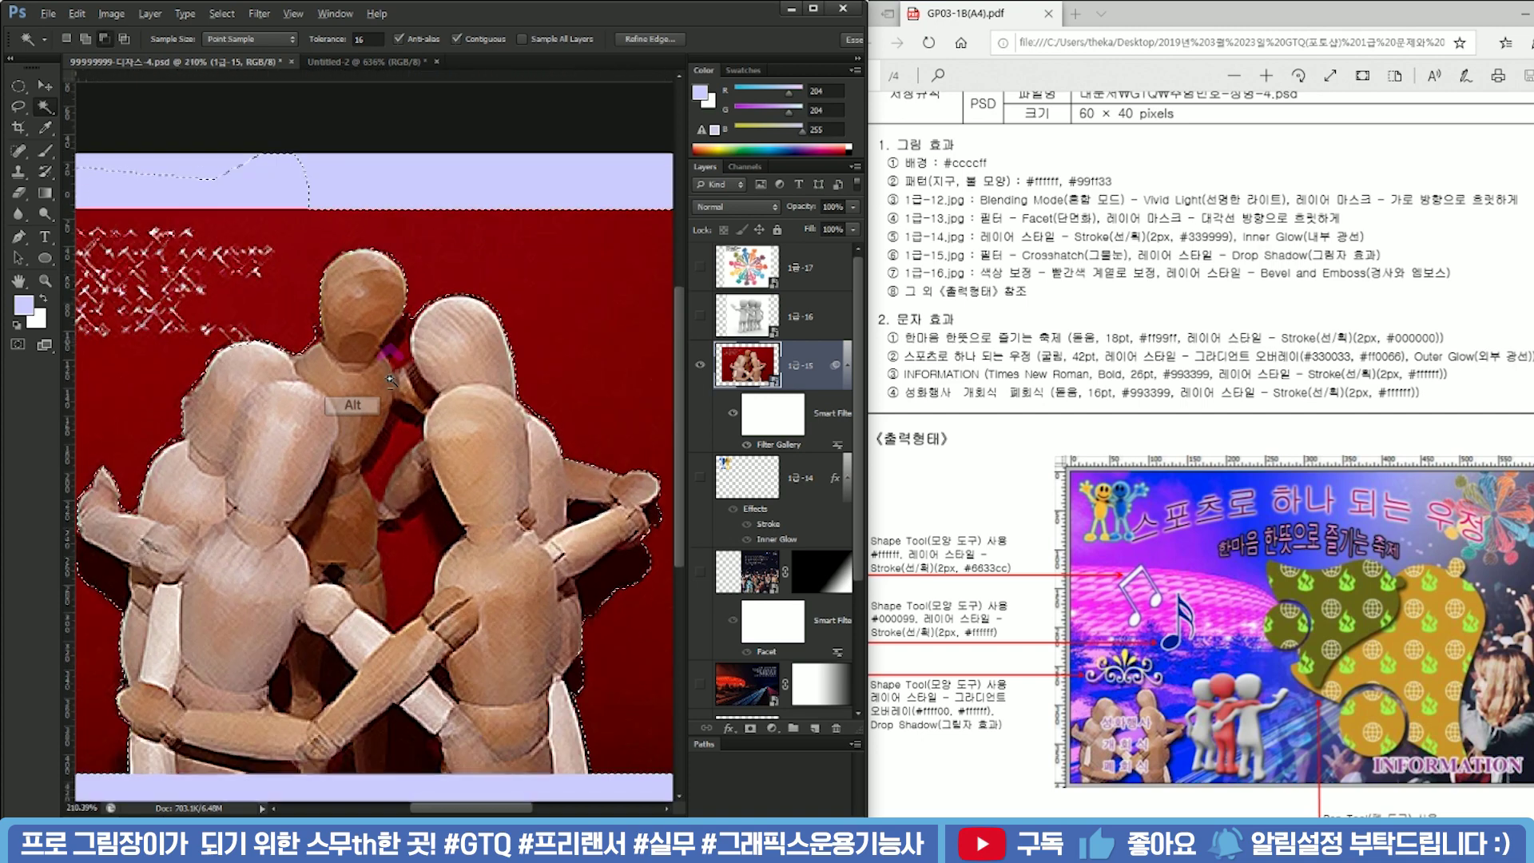
key(l)
click(461, 13)
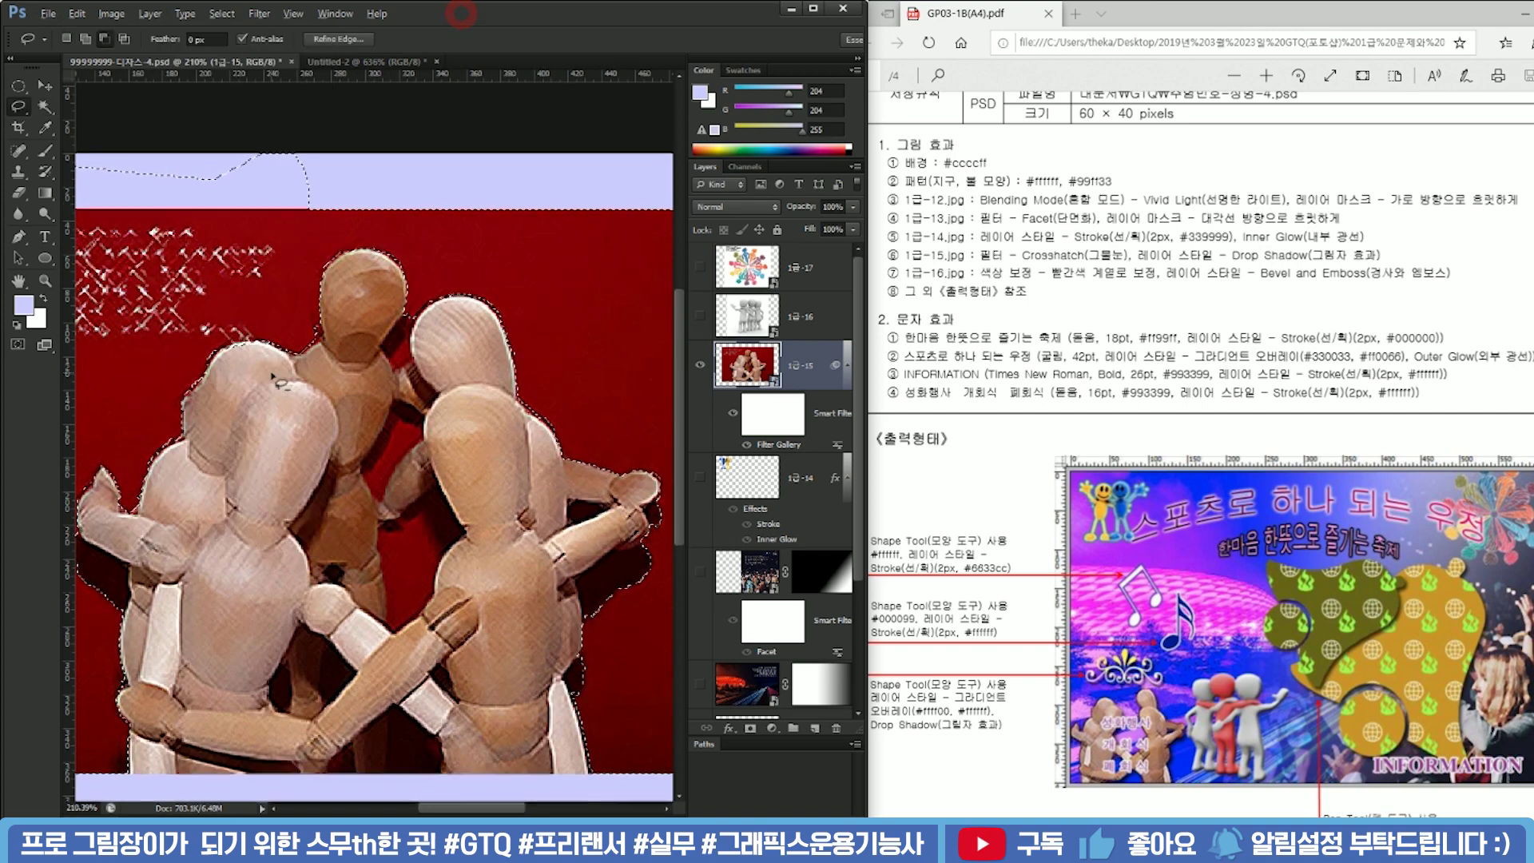
scroll(274, 370, up, 4)
drag(283, 334, 310, 368)
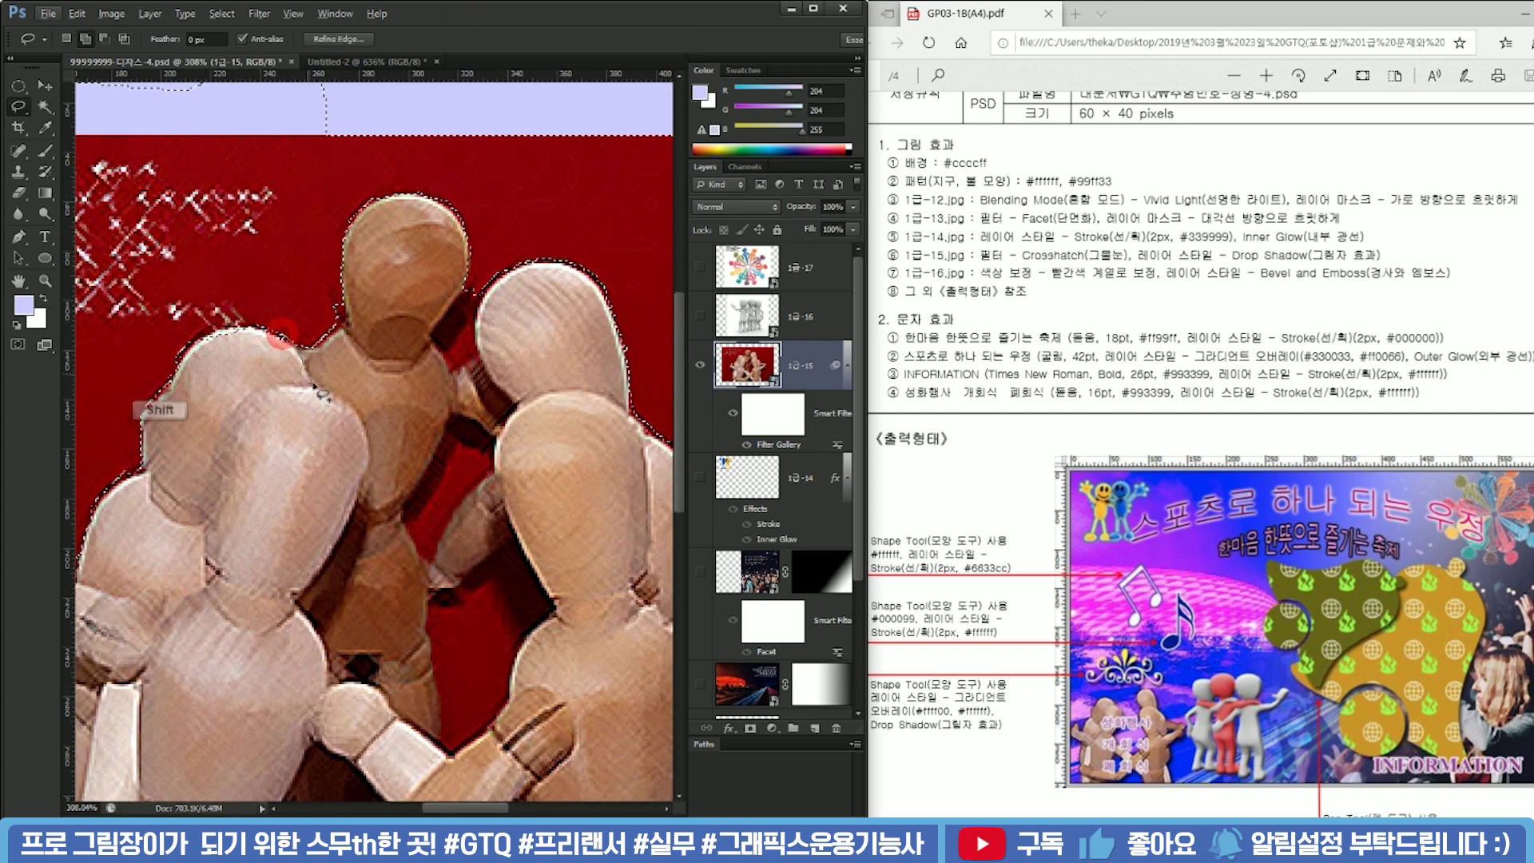
mouse_move(435, 452)
mouse_down()
mouse_move(470, 399)
mouse_move(516, 231)
mouse_move(424, 122)
mouse_move(101, 197)
mouse_up()
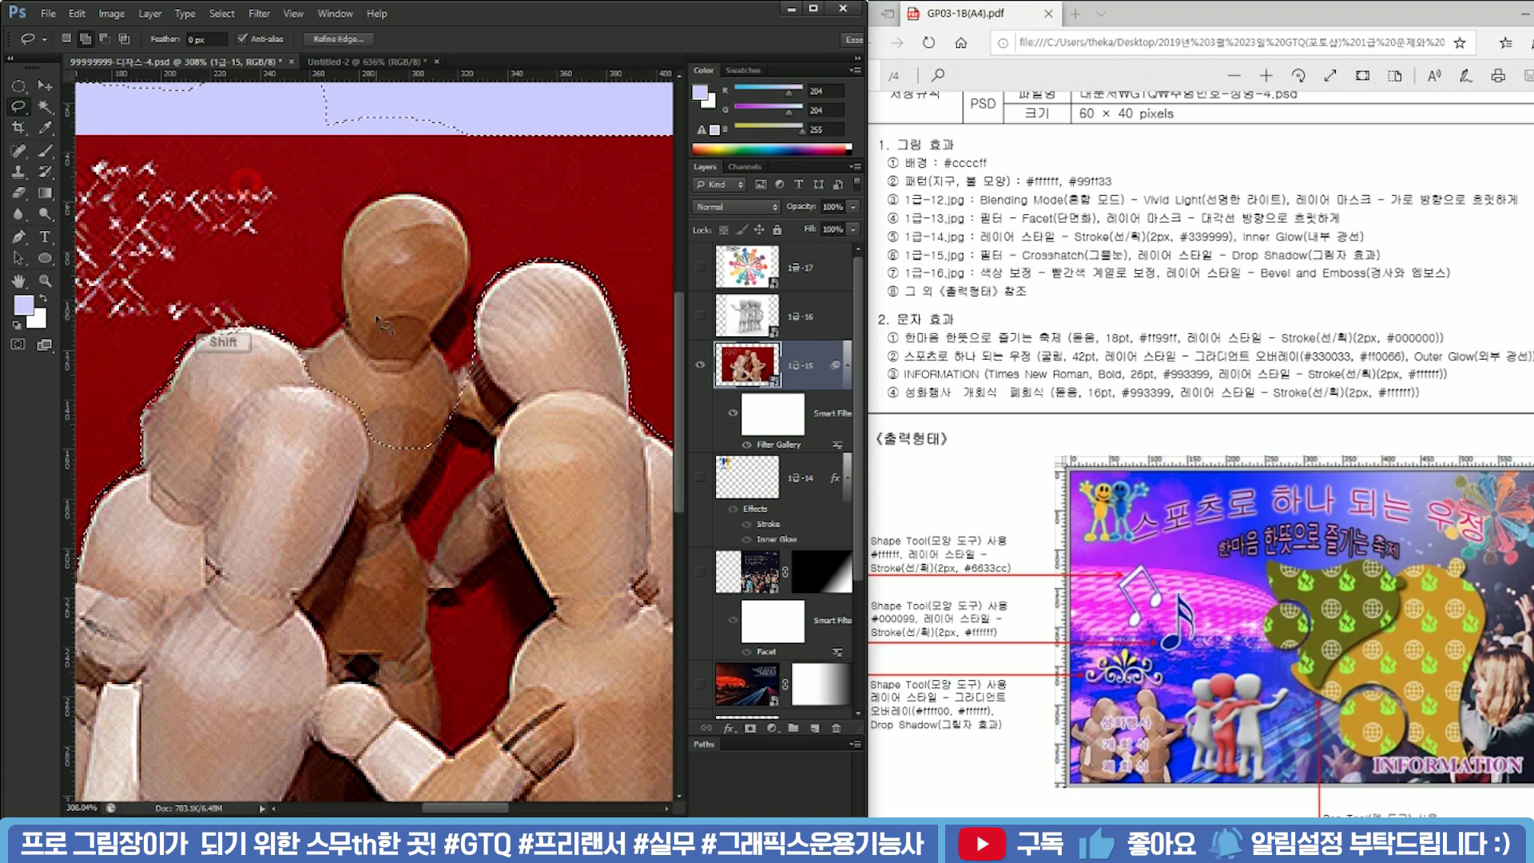
Extend the selection down over the rear mannequin's body and the red area between the front mannequins
scroll(374, 491, up, 3)
mouse_move(349, 369)
mouse_down()
mouse_move(366, 479)
mouse_move(273, 638)
mouse_move(325, 752)
mouse_move(384, 759)
mouse_move(482, 500)
mouse_move(484, 351)
mouse_up()
key(h)
drag(541, 463, 436, 412)
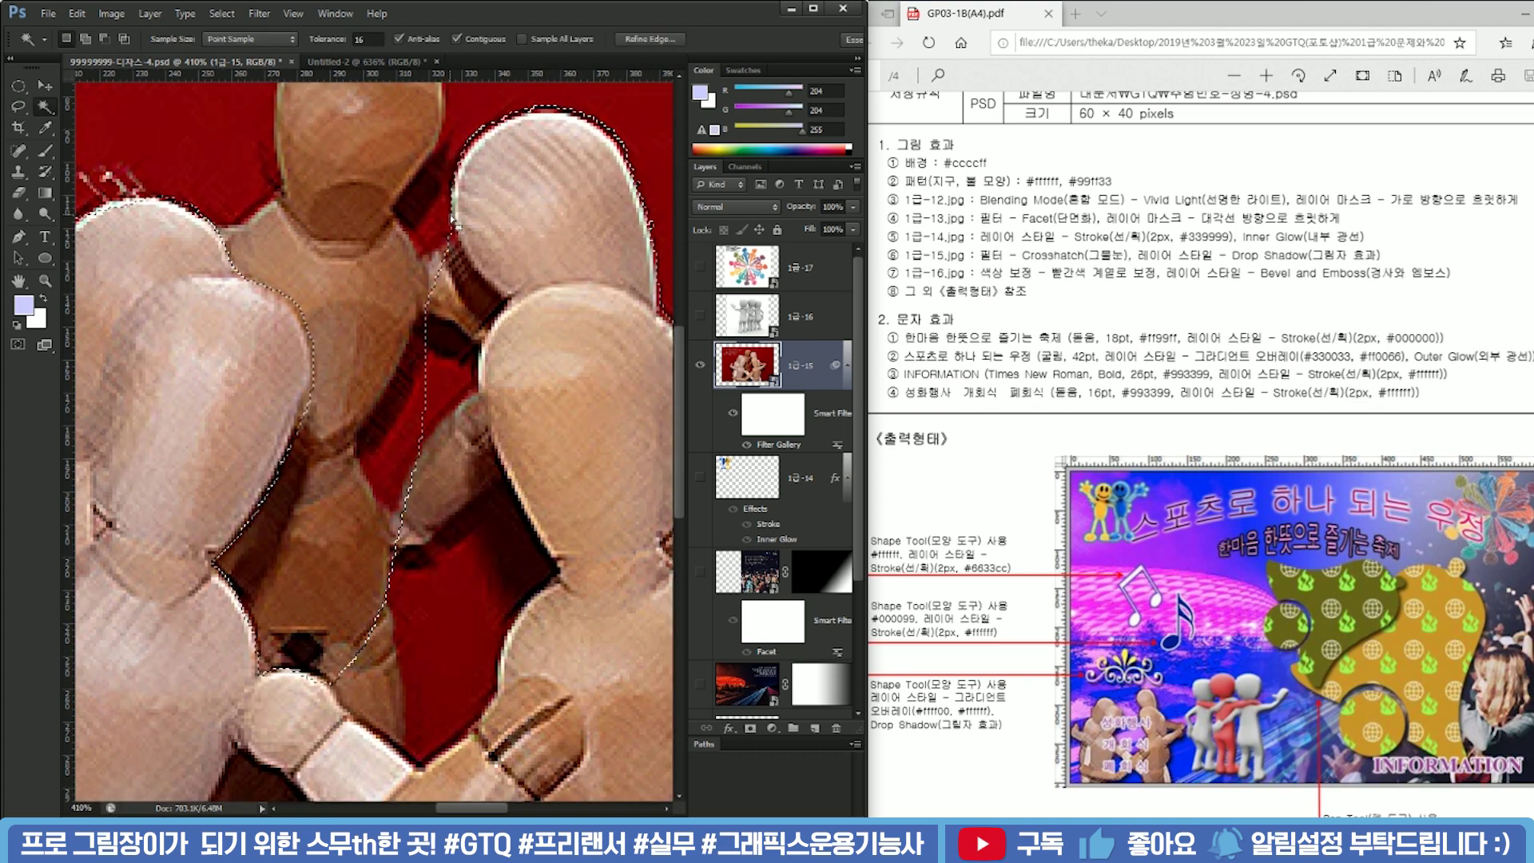
mouse_move(452, 212)
mouse_down()
mouse_move(477, 275)
mouse_move(520, 313)
mouse_move(485, 417)
mouse_move(564, 569)
mouse_move(515, 700)
mouse_move(456, 755)
mouse_move(404, 751)
mouse_move(341, 693)
mouse_move(453, 212)
mouse_up()
scroll(417, 387, down, 5)
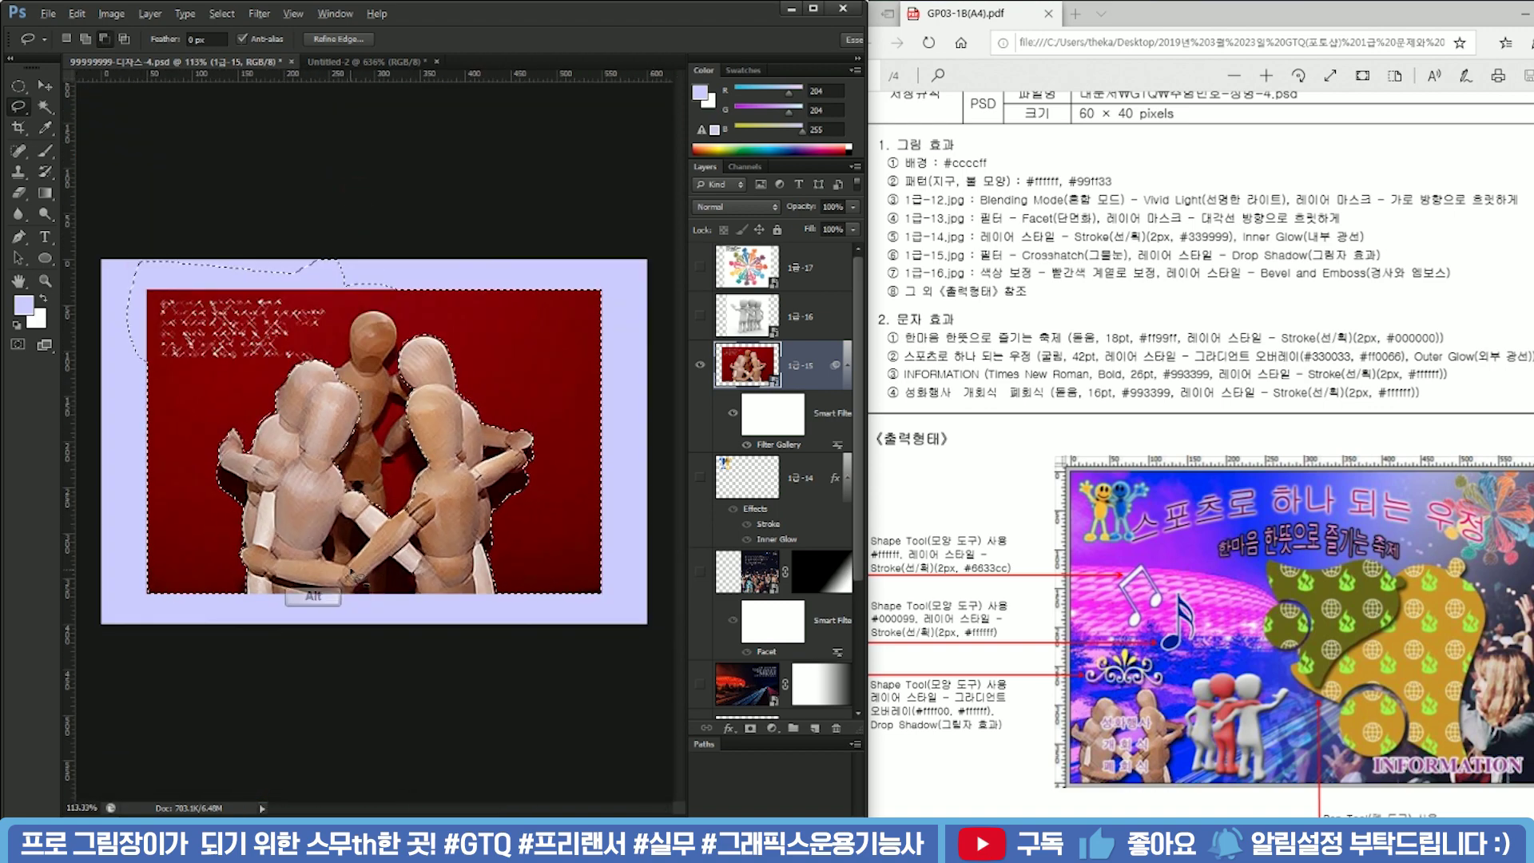
Refine the selection around the left mannequin's raised arm with the Lasso, adding the dark shadow beneath it
scroll(344, 551, up, 3)
scroll(343, 551, up, 5)
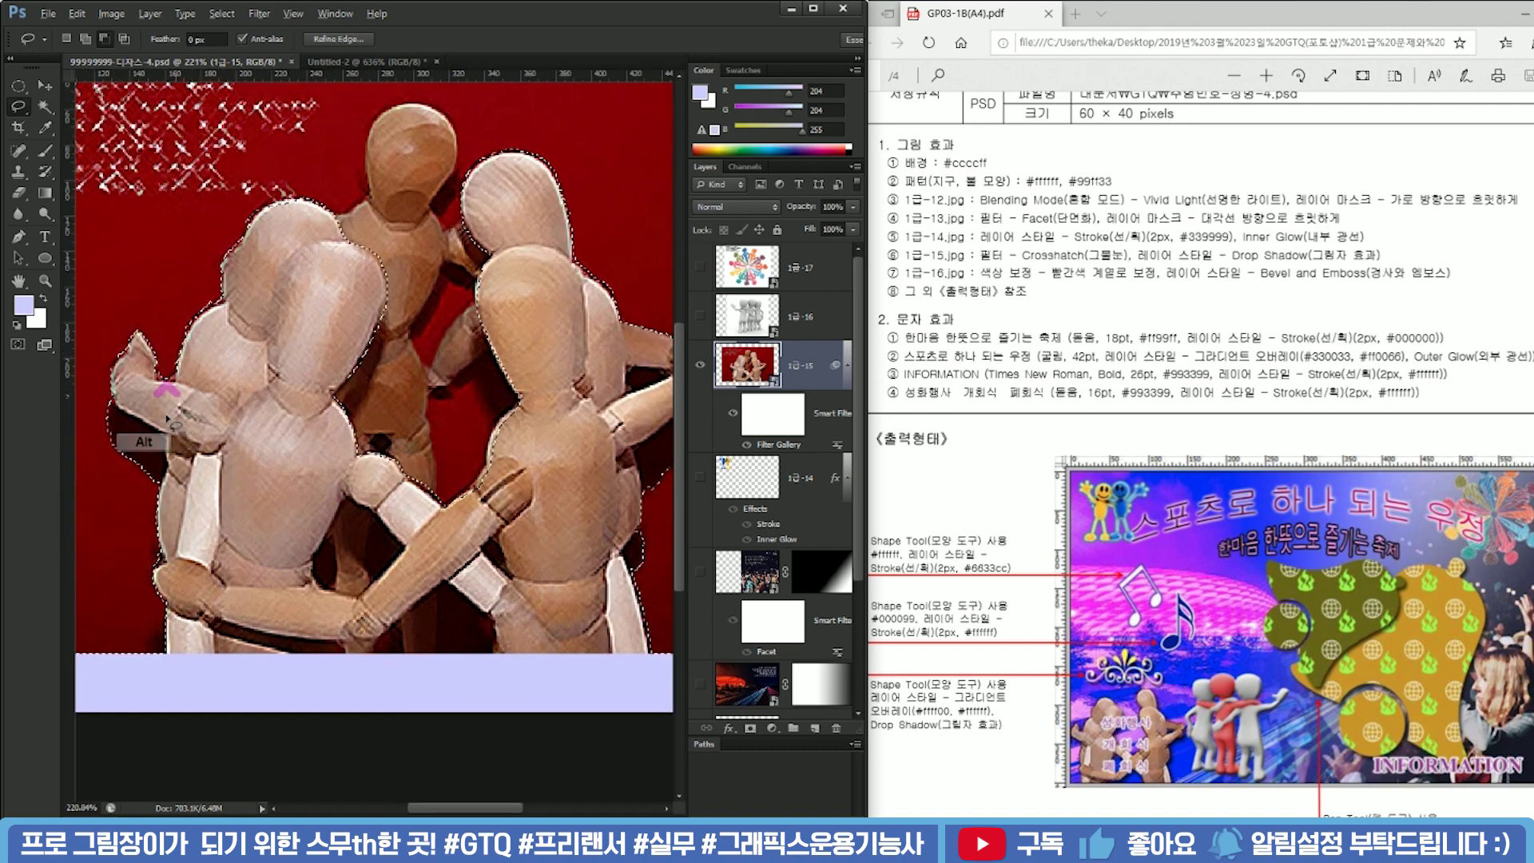
drag(408, 396, 408, 395)
mouse_move(298, 355)
mouse_down()
mouse_move(322, 409)
mouse_move(411, 444)
mouse_move(438, 485)
mouse_move(438, 570)
mouse_move(407, 647)
mouse_move(182, 401)
mouse_move(289, 386)
mouse_move(400, 454)
mouse_move(256, 415)
mouse_up()
scroll(471, 497, down, 4)
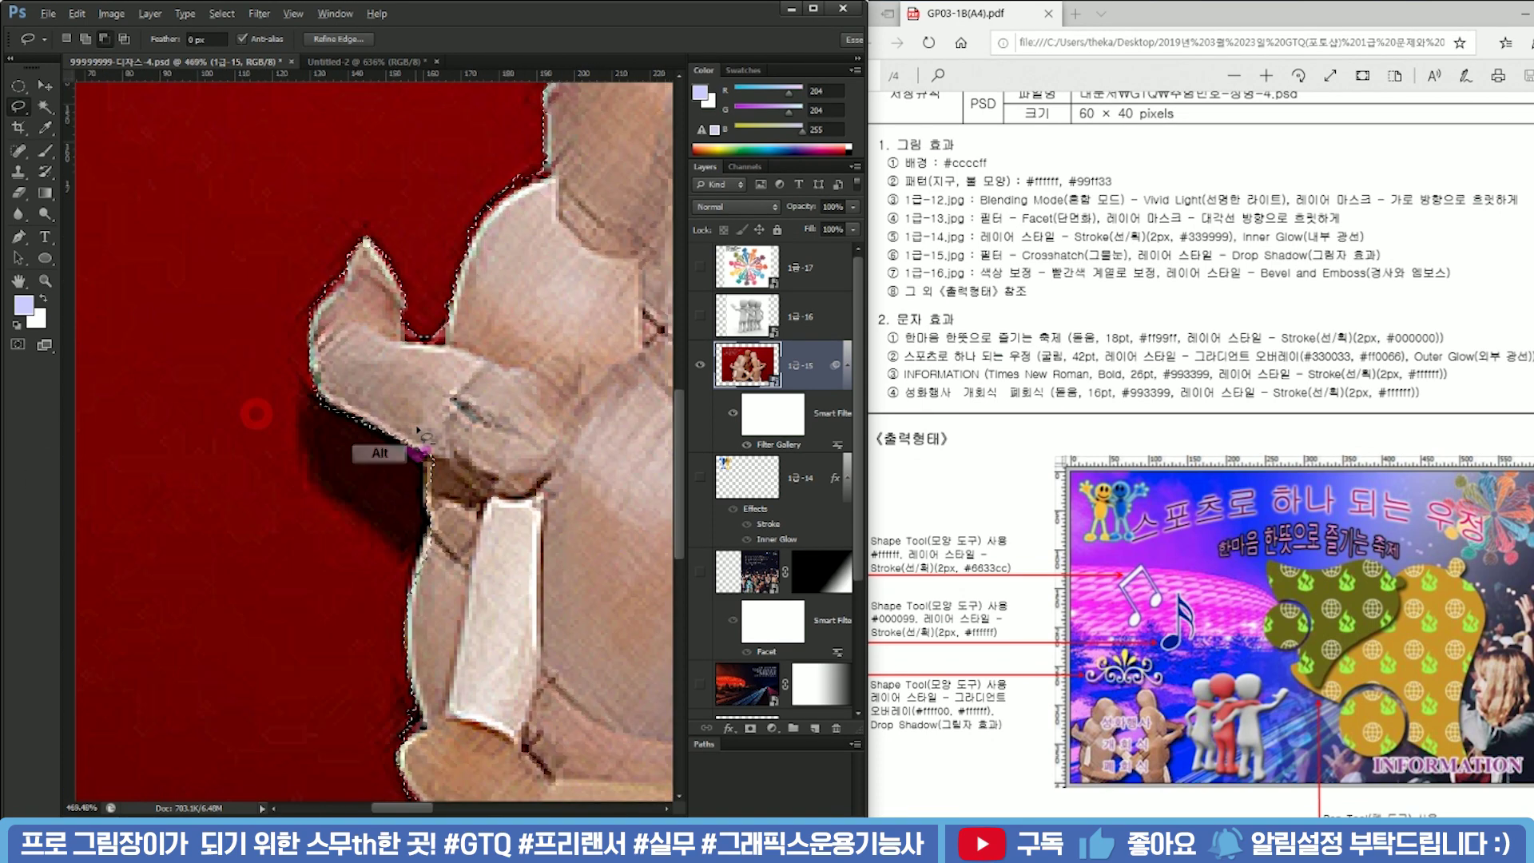
drag(517, 500, 336, 427)
Add the dark gaps between the front mannequins' torsos and their crossed arms to the selection
scroll(380, 457, up, 2)
scroll(381, 454, up, 1)
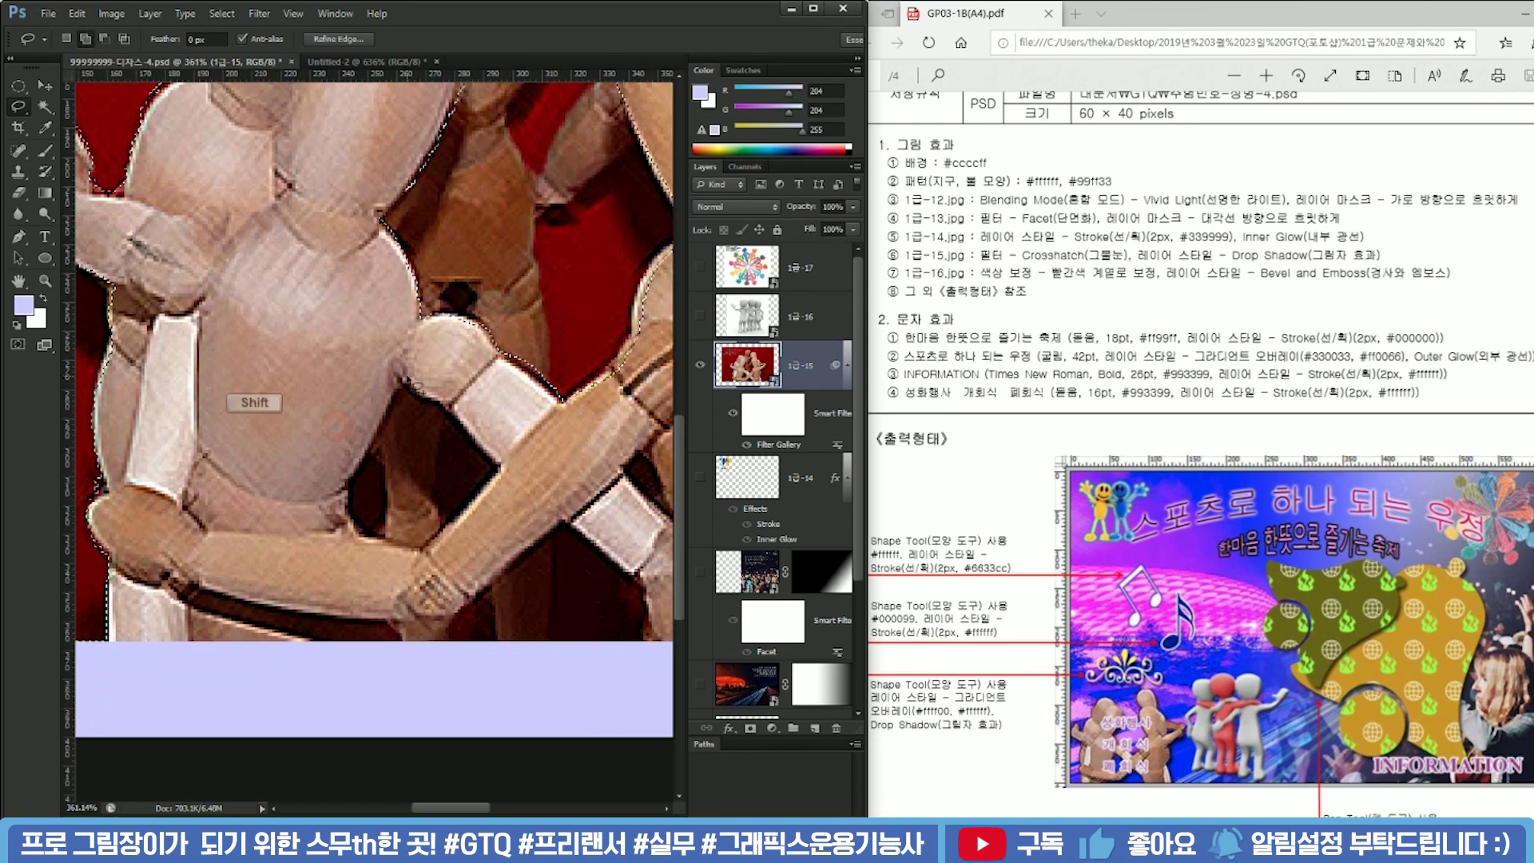
mouse_move(401, 383)
mouse_down()
mouse_move(349, 493)
mouse_move(353, 520)
mouse_move(420, 555)
mouse_move(511, 468)
mouse_move(401, 383)
mouse_up()
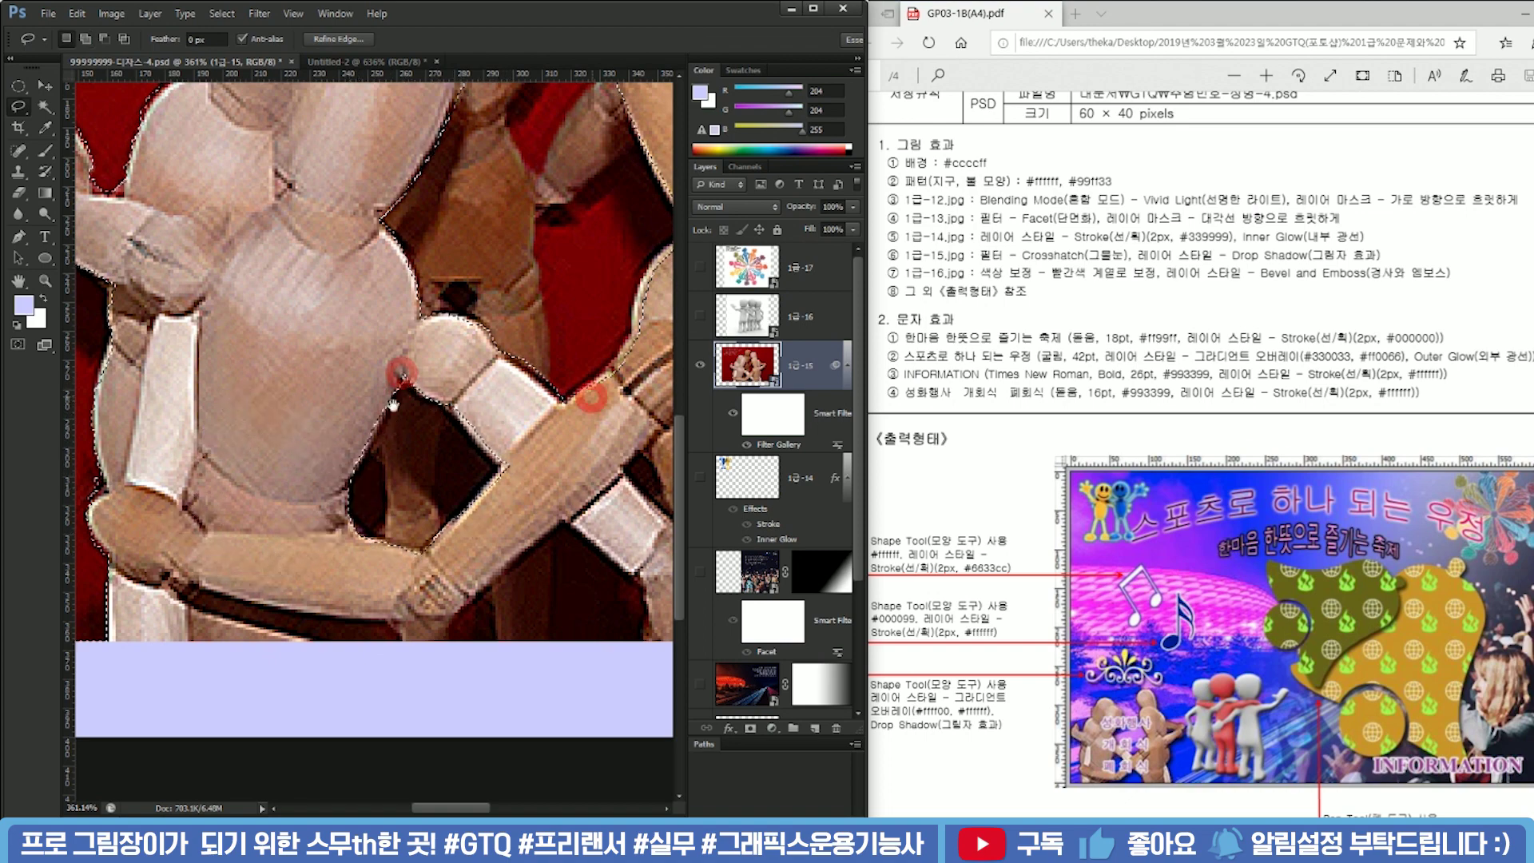
scroll(401, 383, right, 3)
mouse_move(426, 457)
mouse_down()
mouse_move(418, 492)
mouse_move(468, 543)
mouse_move(429, 458)
mouse_up()
scroll(377, 537, down, 3)
scroll(376, 538, left, 2)
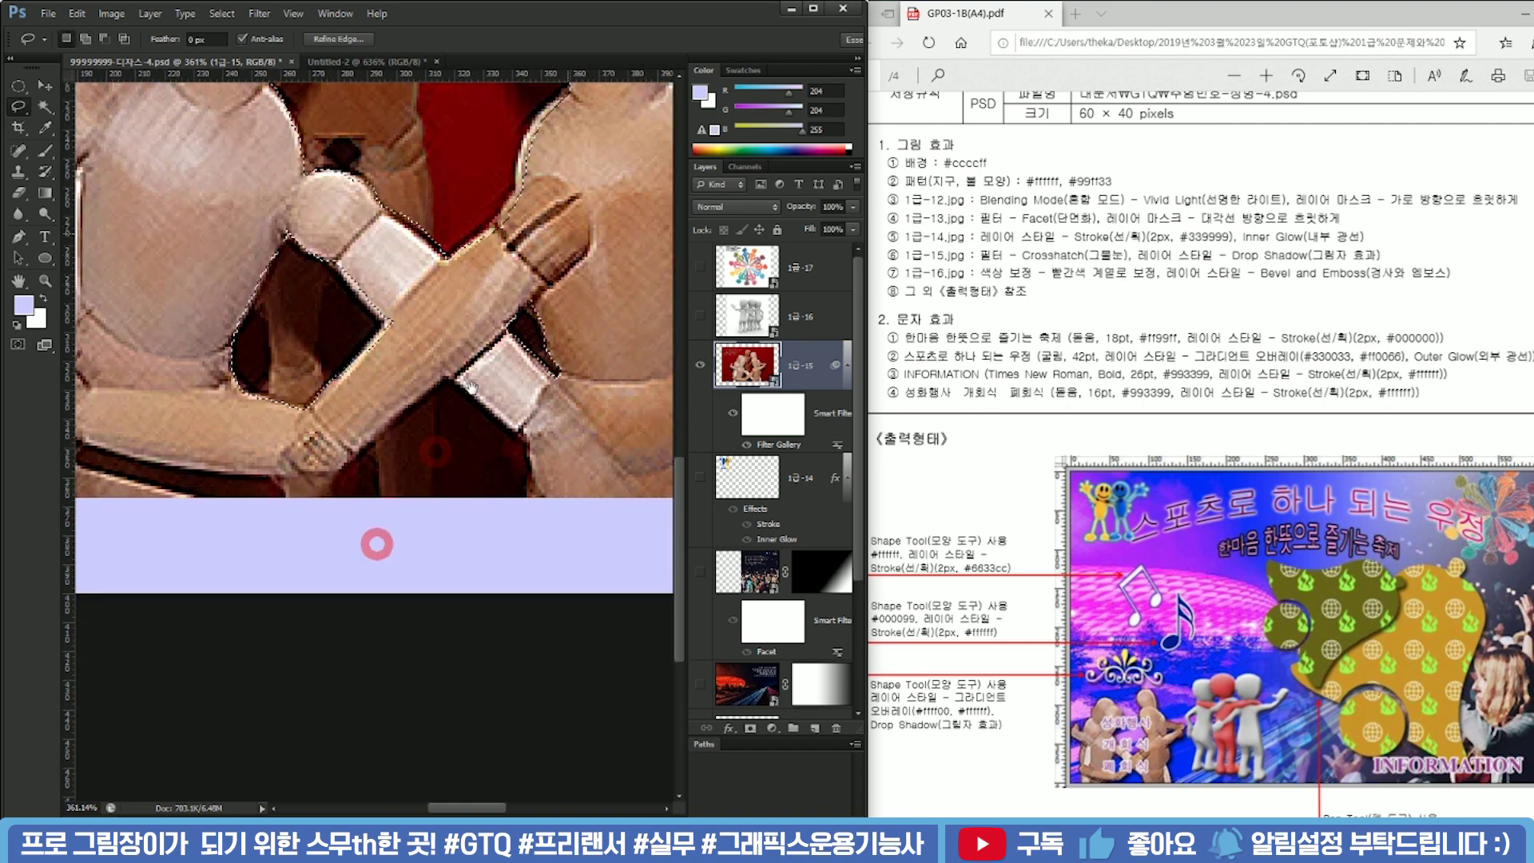
Lasso the area below the front mannequins' crossed forearms, down to the photo's lower edge, into the selection
key(shift)
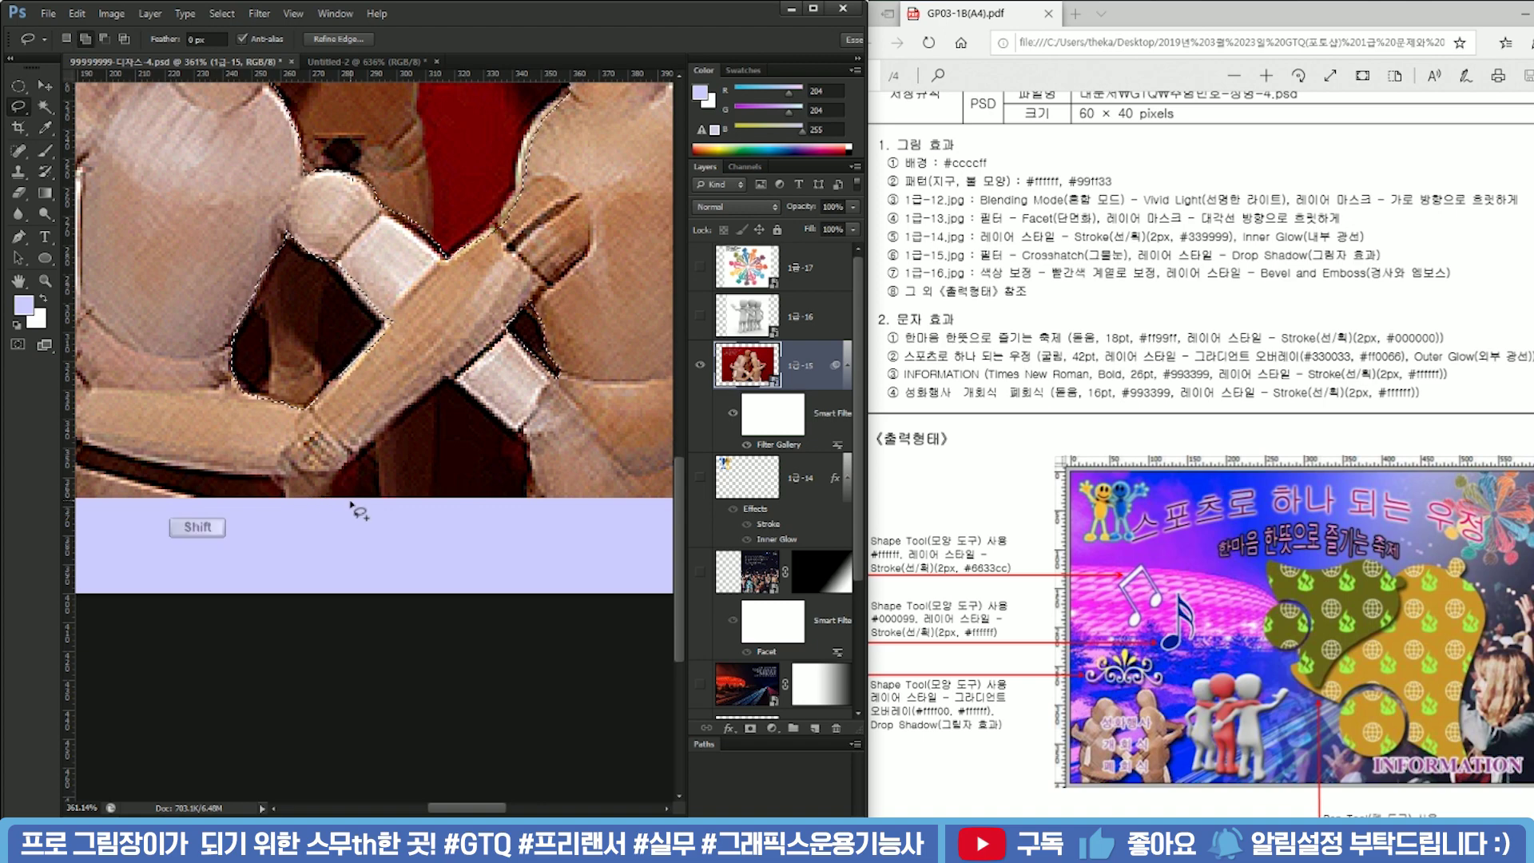
mouse_move(332, 504)
mouse_down()
mouse_move(366, 452)
mouse_move(454, 389)
mouse_move(527, 443)
mouse_move(534, 499)
mouse_move(368, 550)
mouse_up()
scroll(427, 517, down, 3)
drag(548, 507, 325, 504)
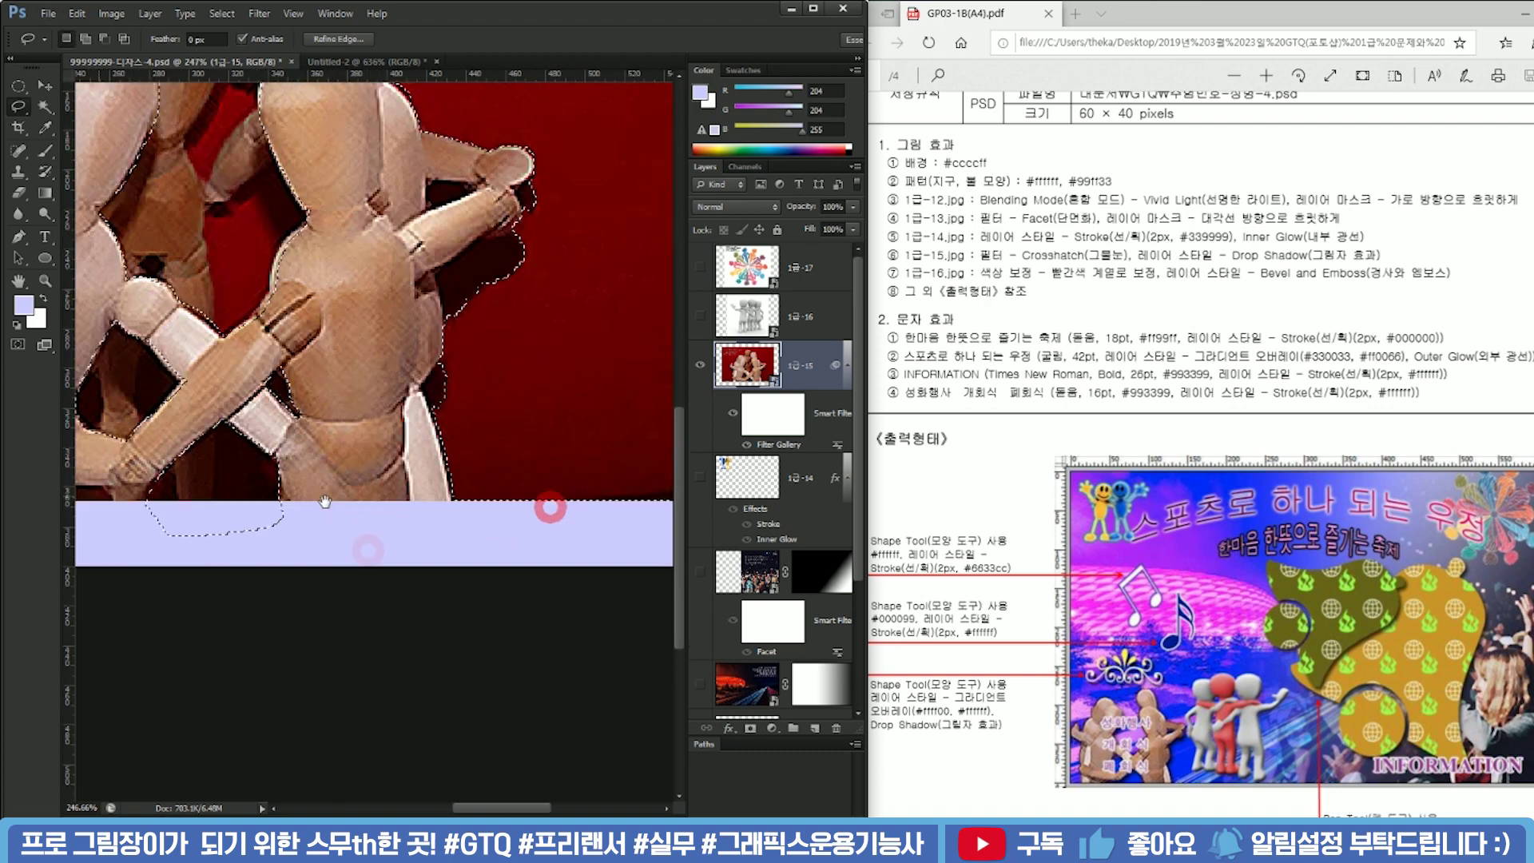
Lasso the dark shadow along the right mannequin's waist and hip into the background selection
scroll(438, 428, up, 5)
drag(421, 386, 449, 442)
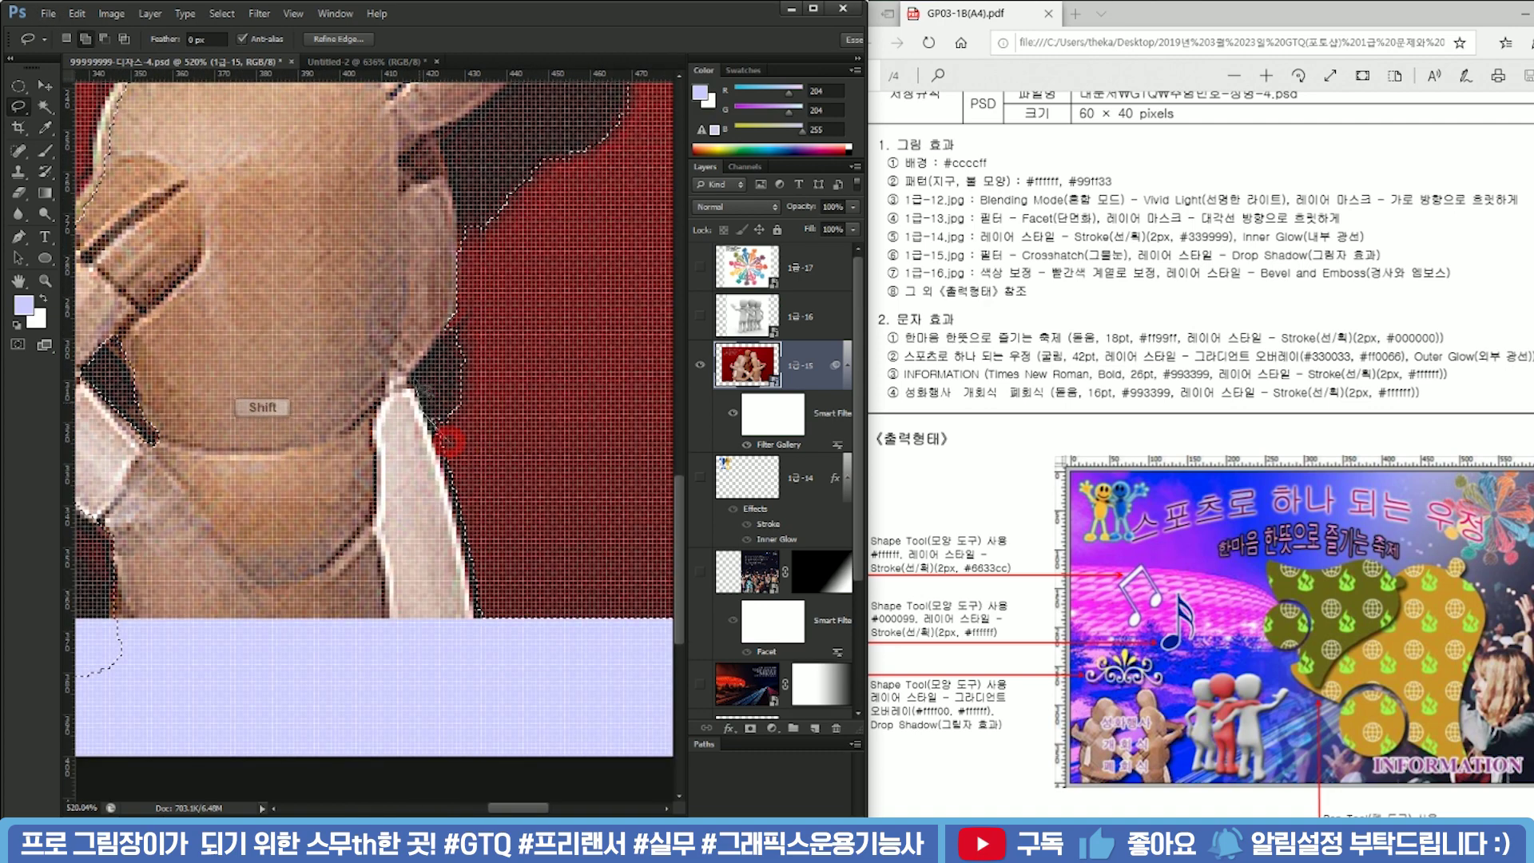
mouse_move(457, 324)
mouse_down()
mouse_move(496, 310)
mouse_move(425, 588)
mouse_up()
mouse_move(410, 436)
mouse_down()
mouse_move(410, 511)
mouse_move(392, 400)
mouse_move(409, 509)
mouse_up()
mouse_move(384, 391)
mouse_down()
mouse_move(571, 268)
mouse_move(560, 224)
mouse_move(649, 288)
mouse_move(514, 655)
mouse_move(538, 487)
mouse_move(558, 537)
mouse_up()
Add the dark gap between the outstretched arms of the right-hand mannequins to the selection with the Lasso
scroll(435, 471, down, 4)
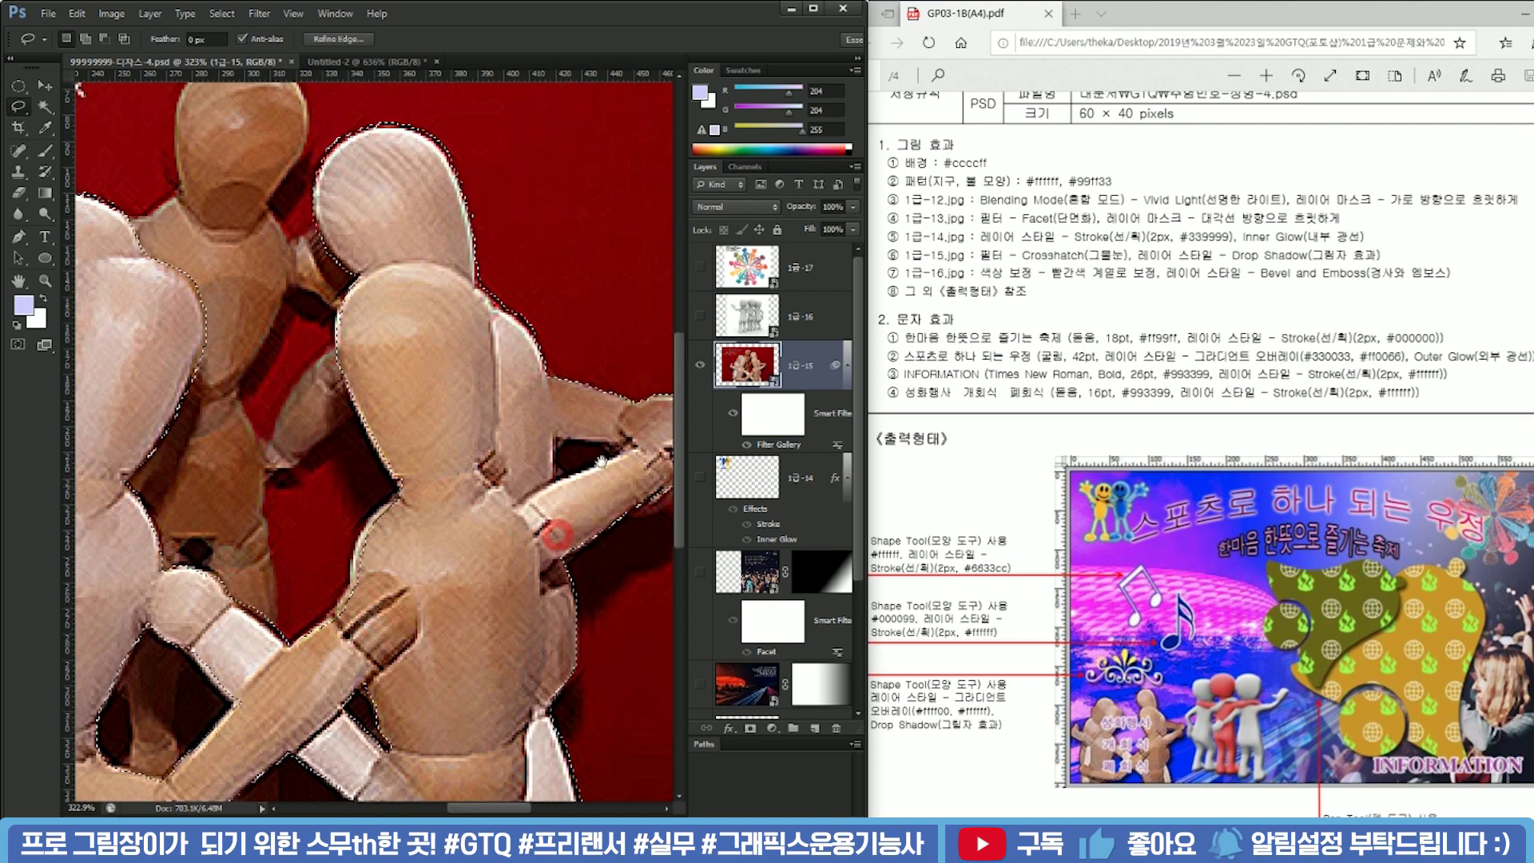
scroll(540, 478, up, 8)
mouse_move(531, 468)
mouse_down()
mouse_move(374, 455)
mouse_move(347, 481)
mouse_move(339, 535)
mouse_move(524, 458)
mouse_move(370, 423)
mouse_up()
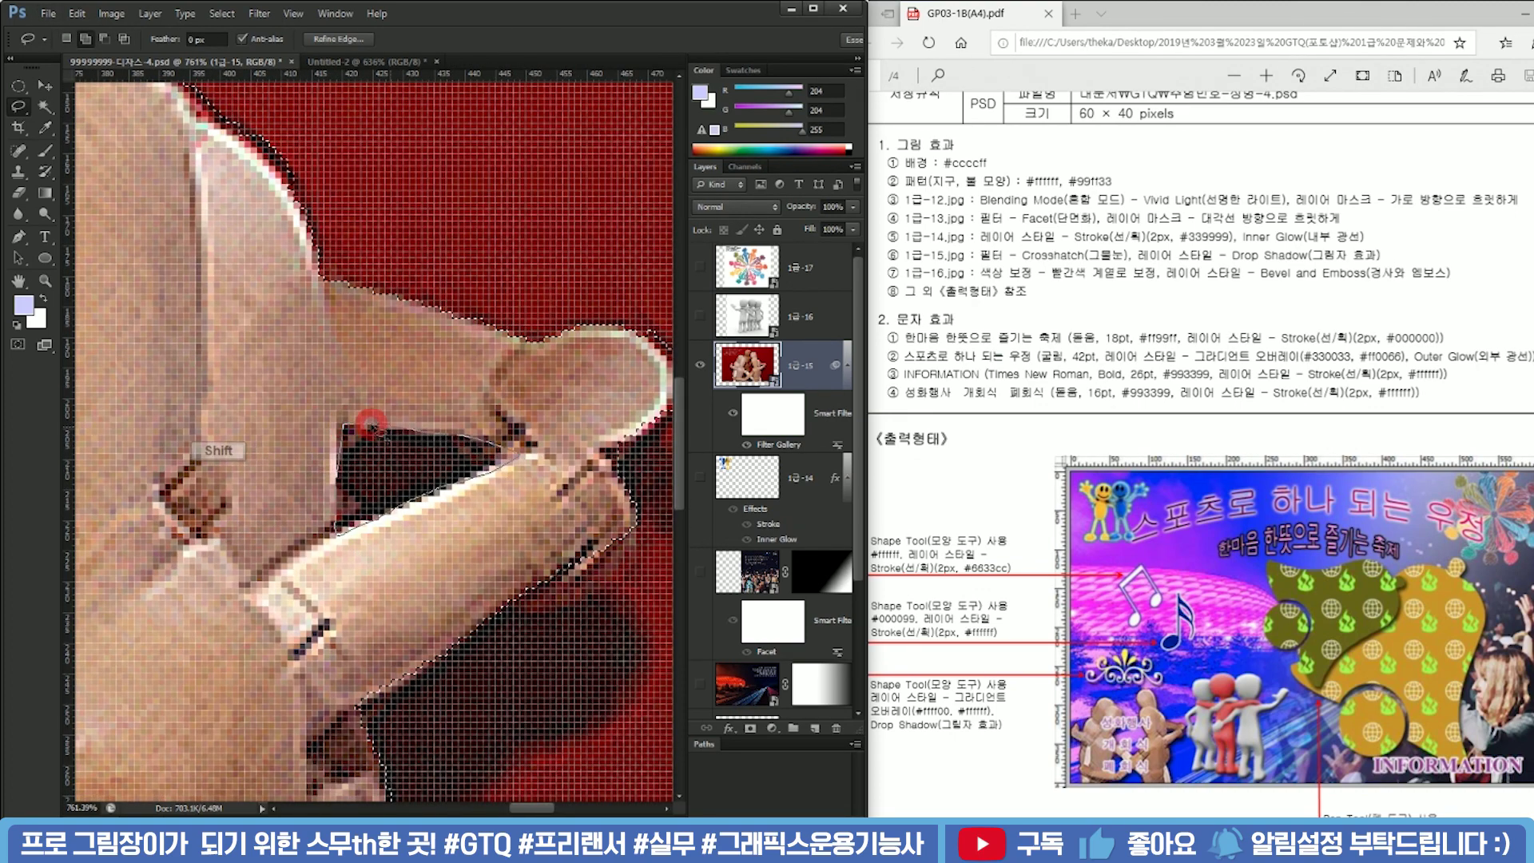
Invert the selection, copy the mannequins to a new layer, and delete the original 1급-15 layer
scroll(387, 429, down, 6)
scroll(392, 432, down, 6)
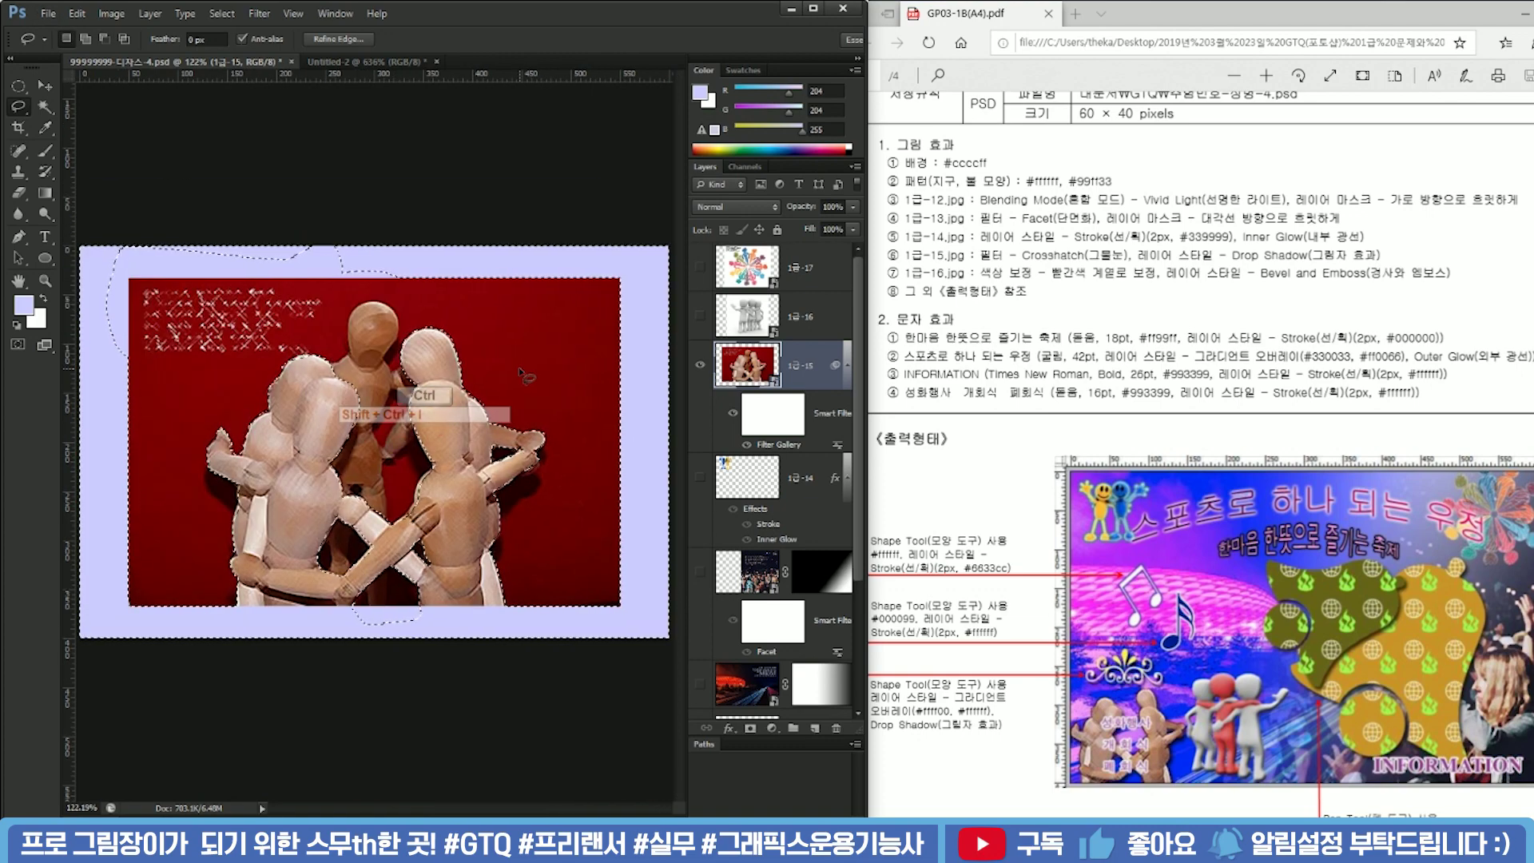
key(ctrl+j)
click(699, 415)
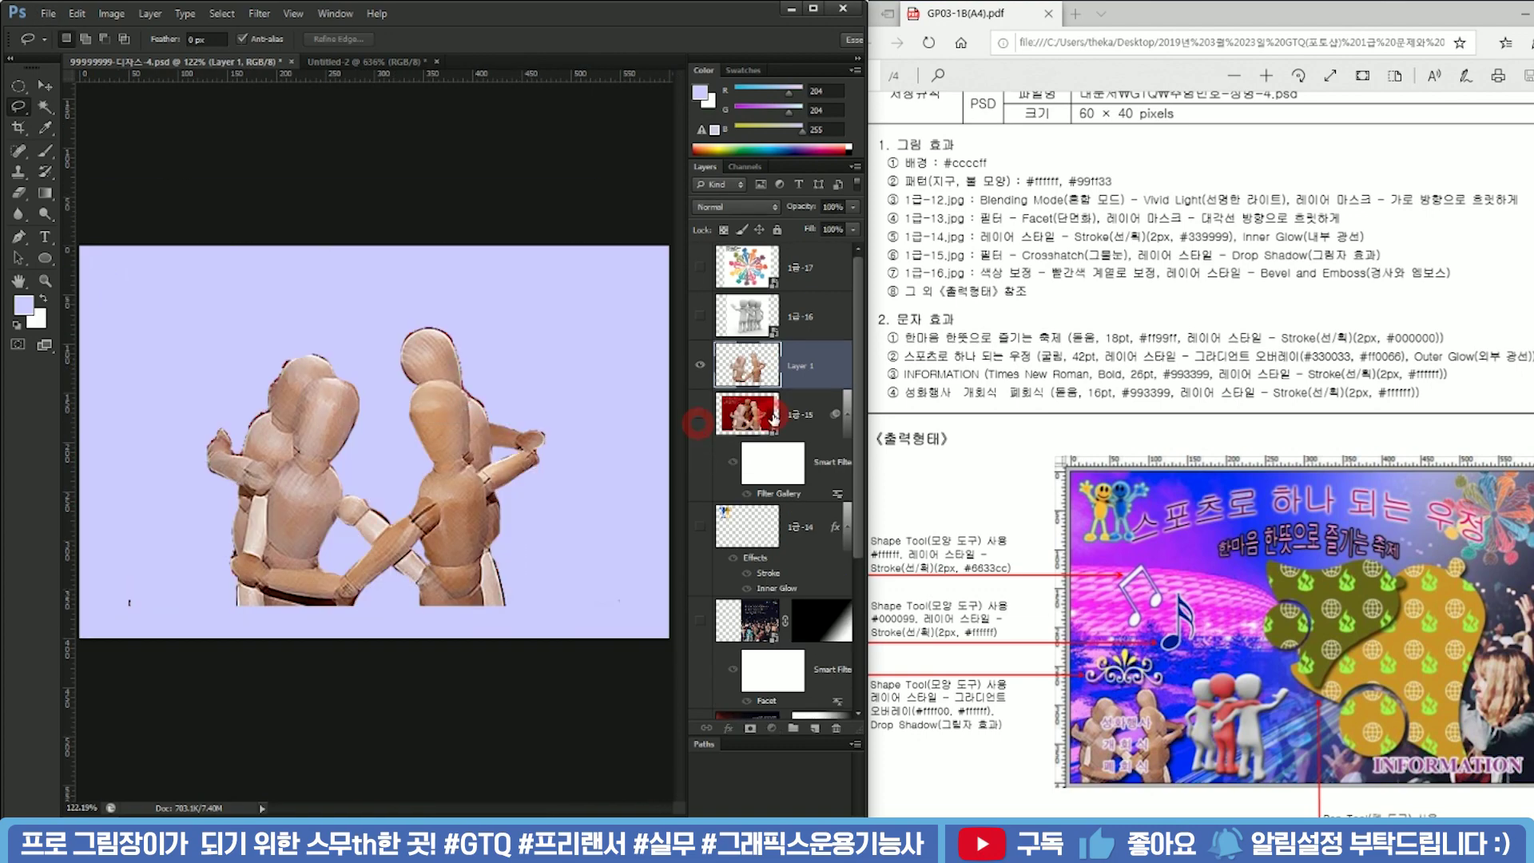
click(837, 727)
On Layer 1, erase the stray specks beside the mannequins and the dark fringe around the rear left head
key(e)
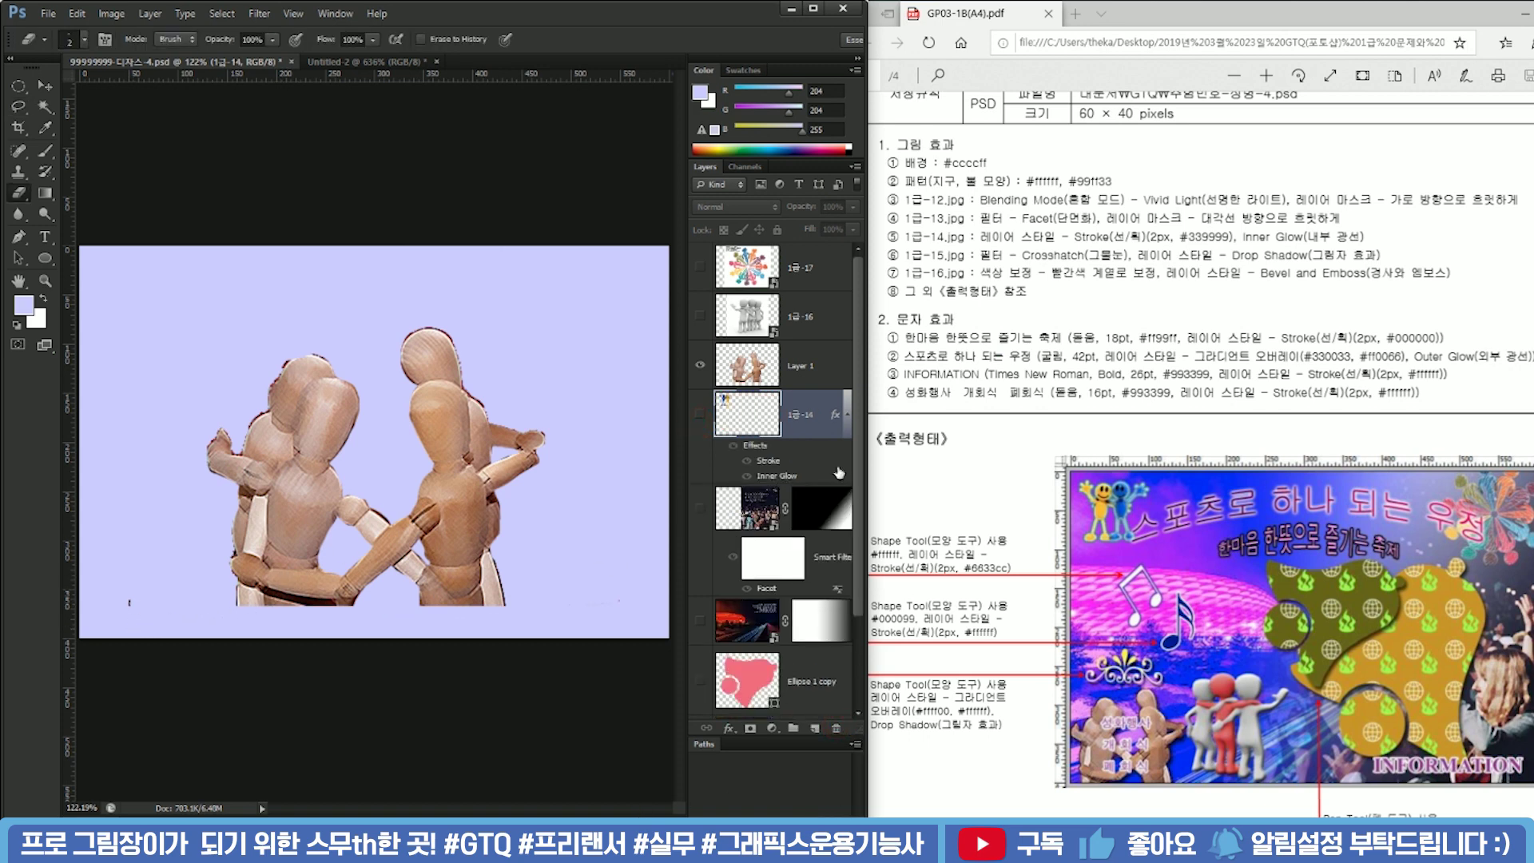
click(786, 368)
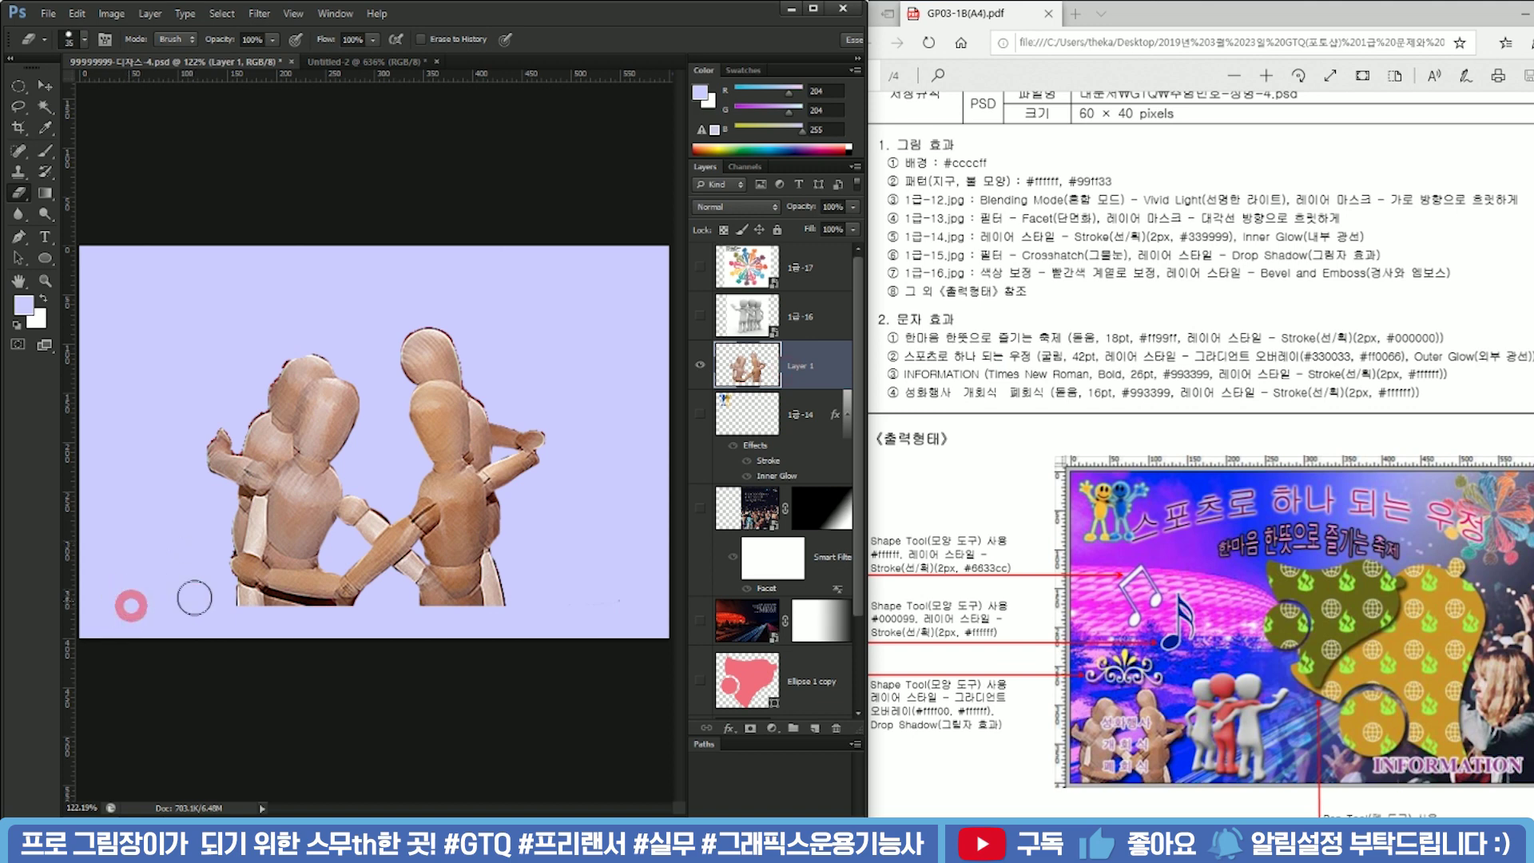
scroll(258, 371, up, 10)
drag(333, 396, 362, 326)
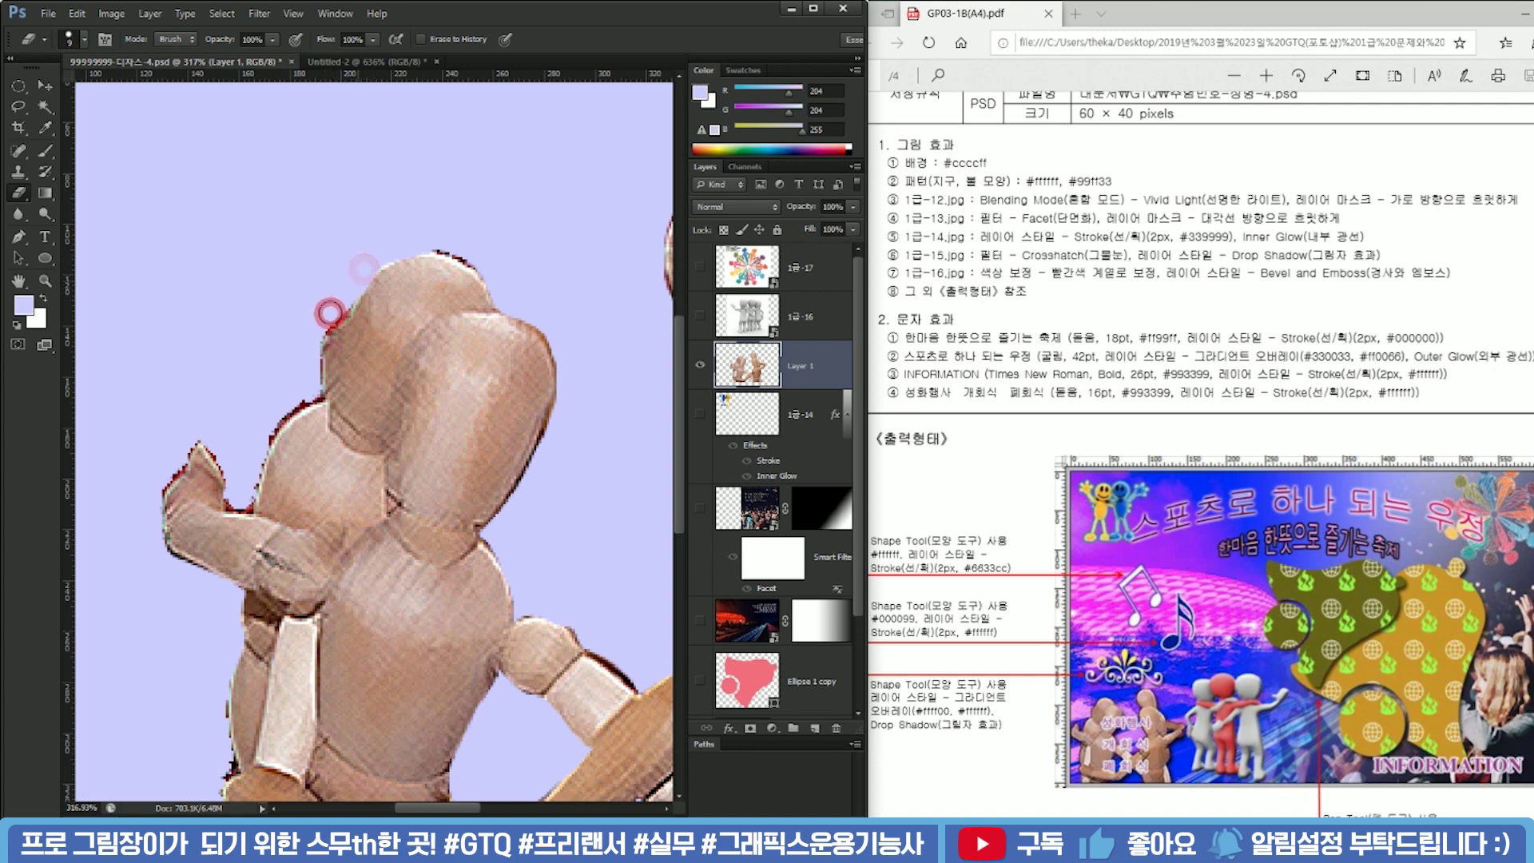
scroll(323, 327, down, 10)
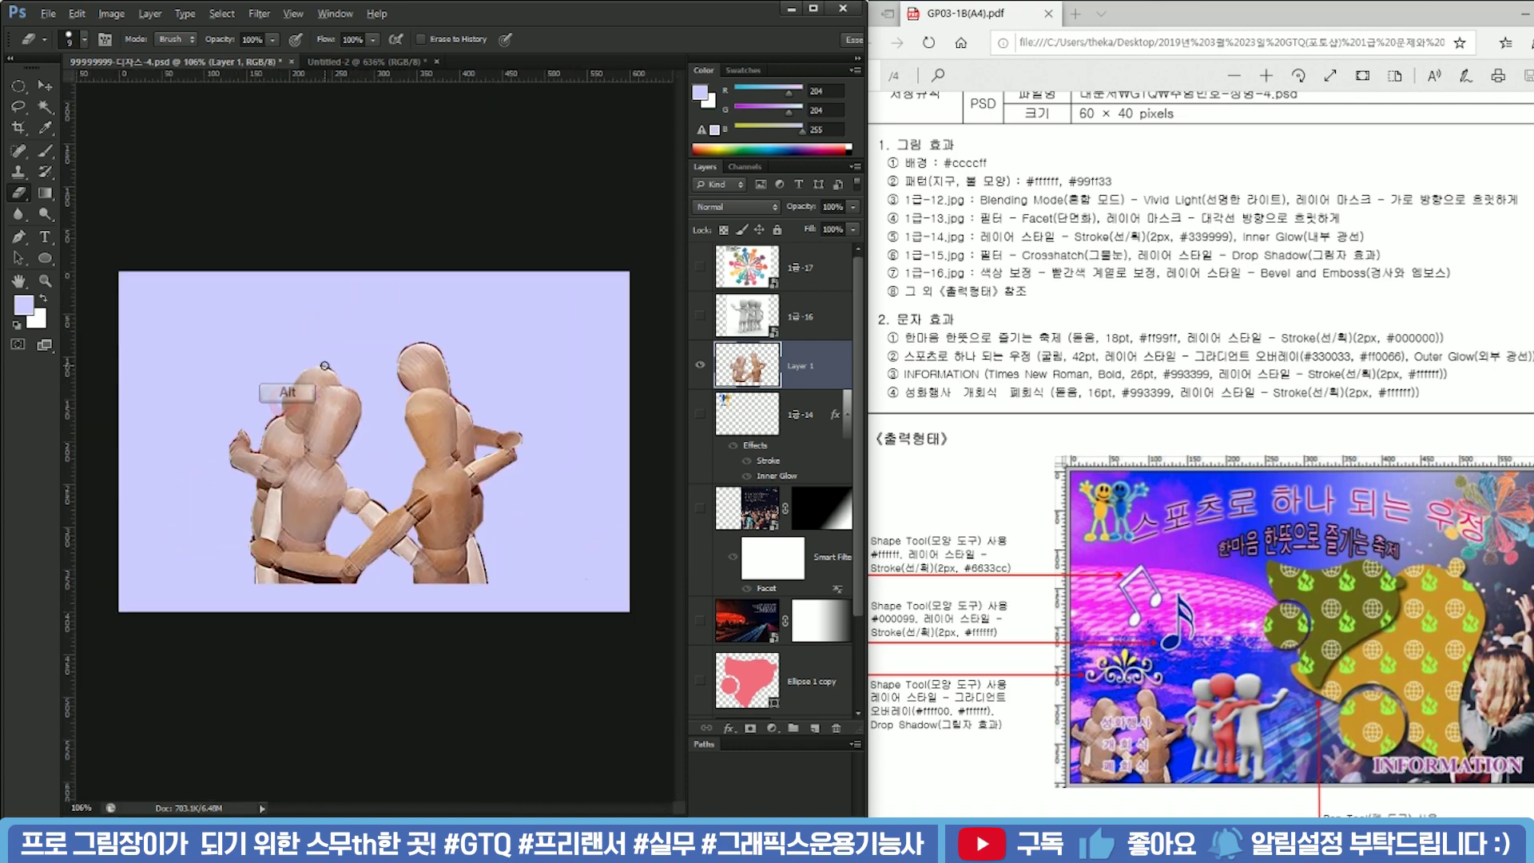
Erase the dark red fringe between the rear left mannequin's head and shoulder
scroll(330, 364, up, 8)
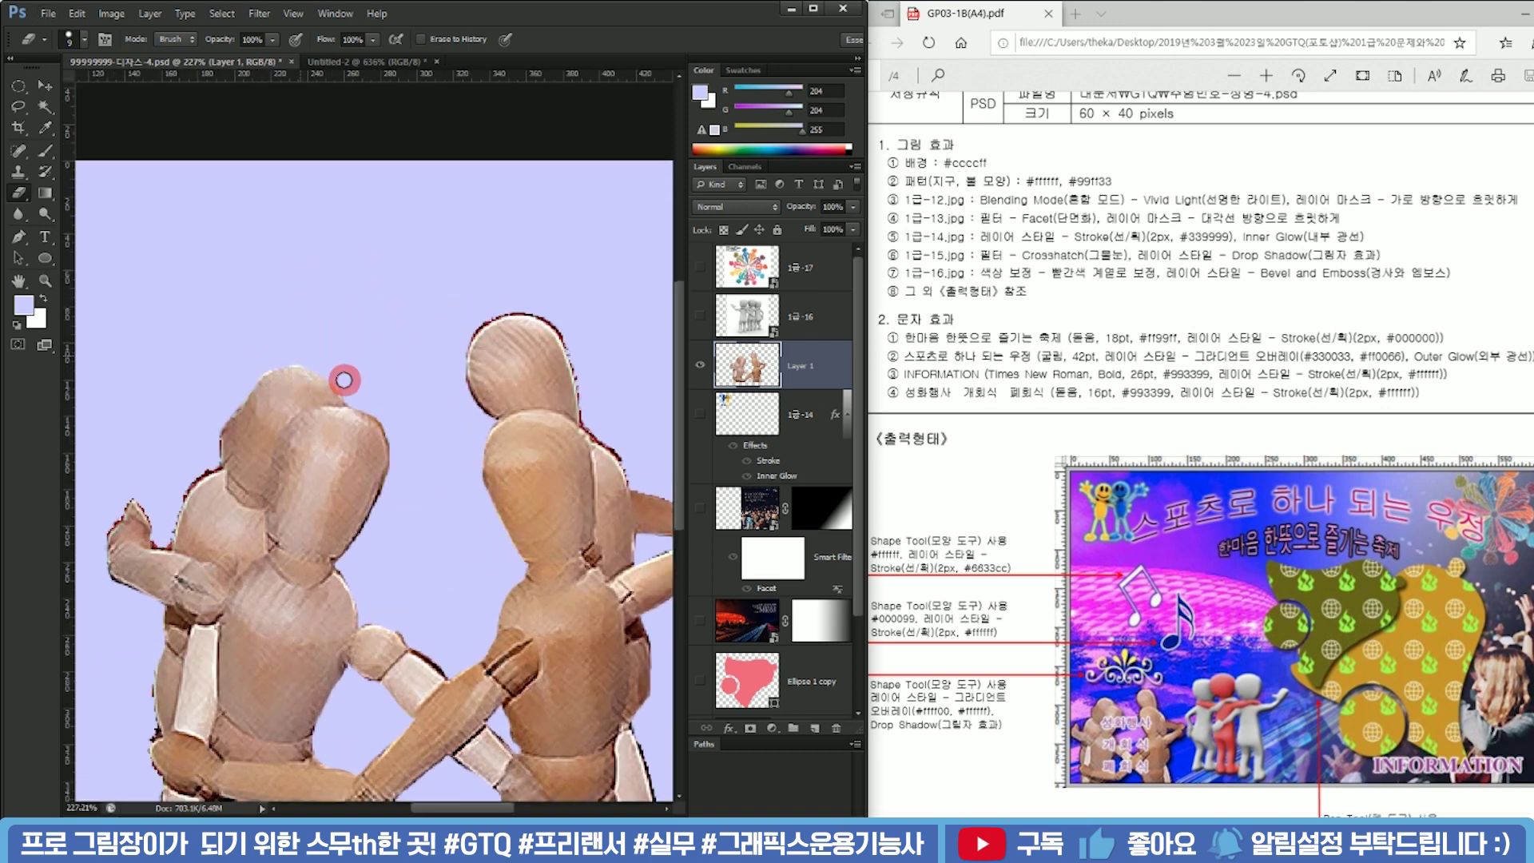
drag(208, 452, 390, 372)
scroll(392, 374, up, 5)
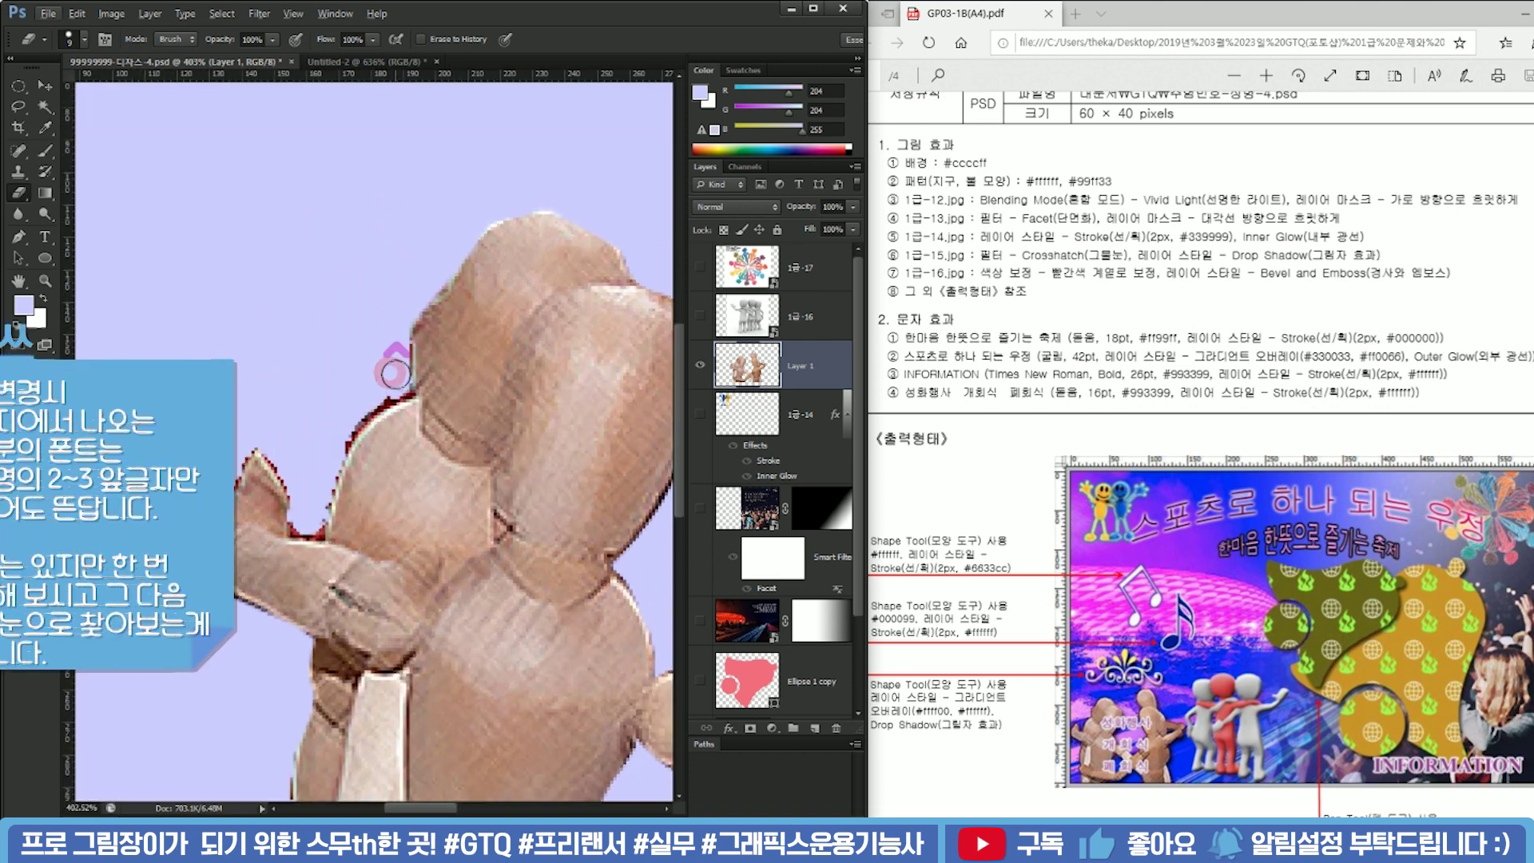
click(400, 382)
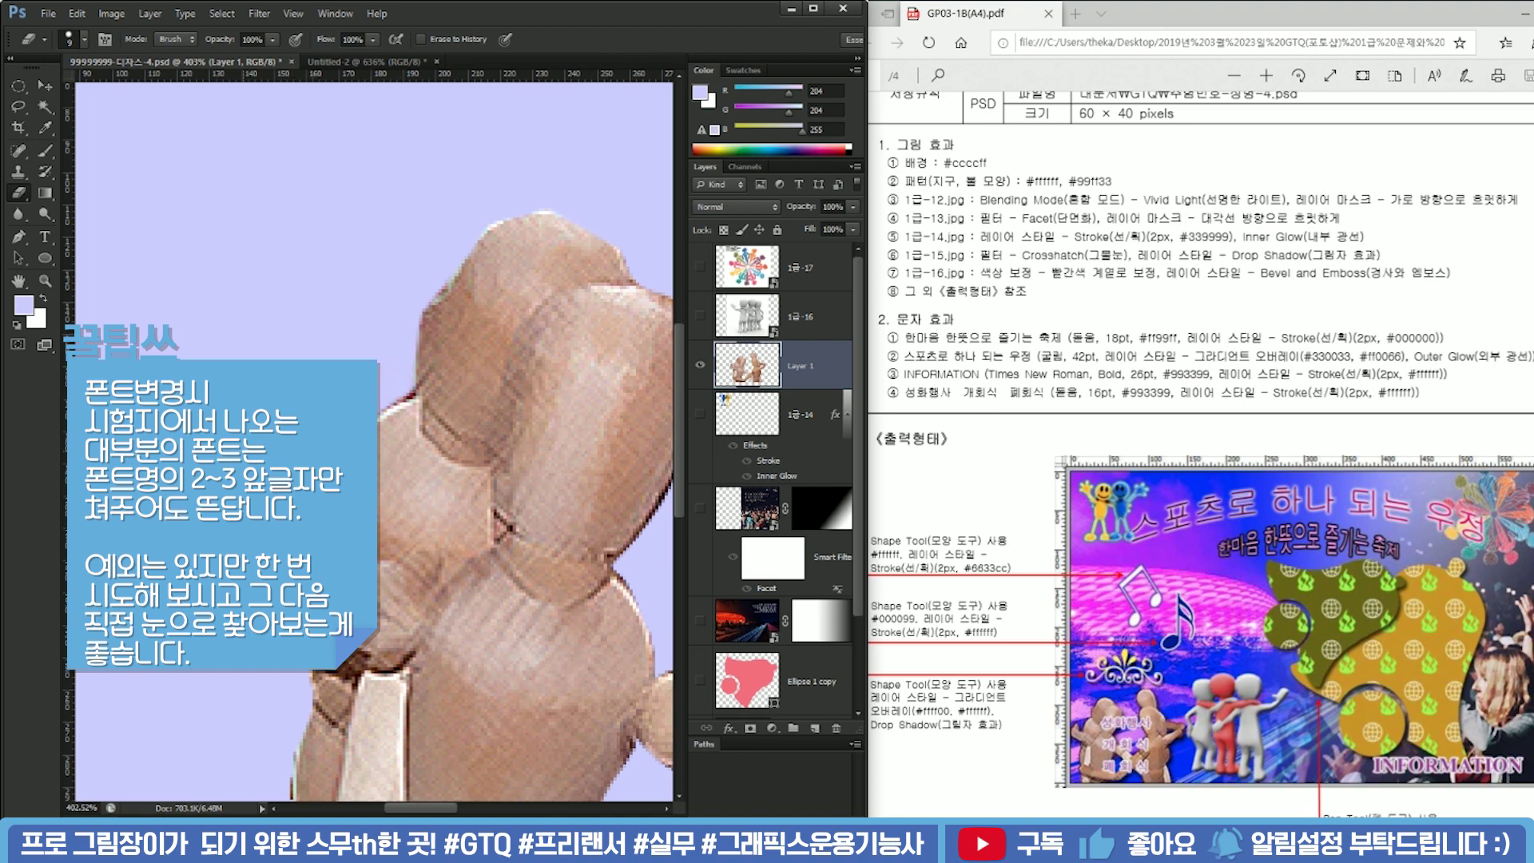
Clear the stray pixels beside the right mannequin using a rectangular marquee selection, then deselect
scroll(231, 480, down, 10)
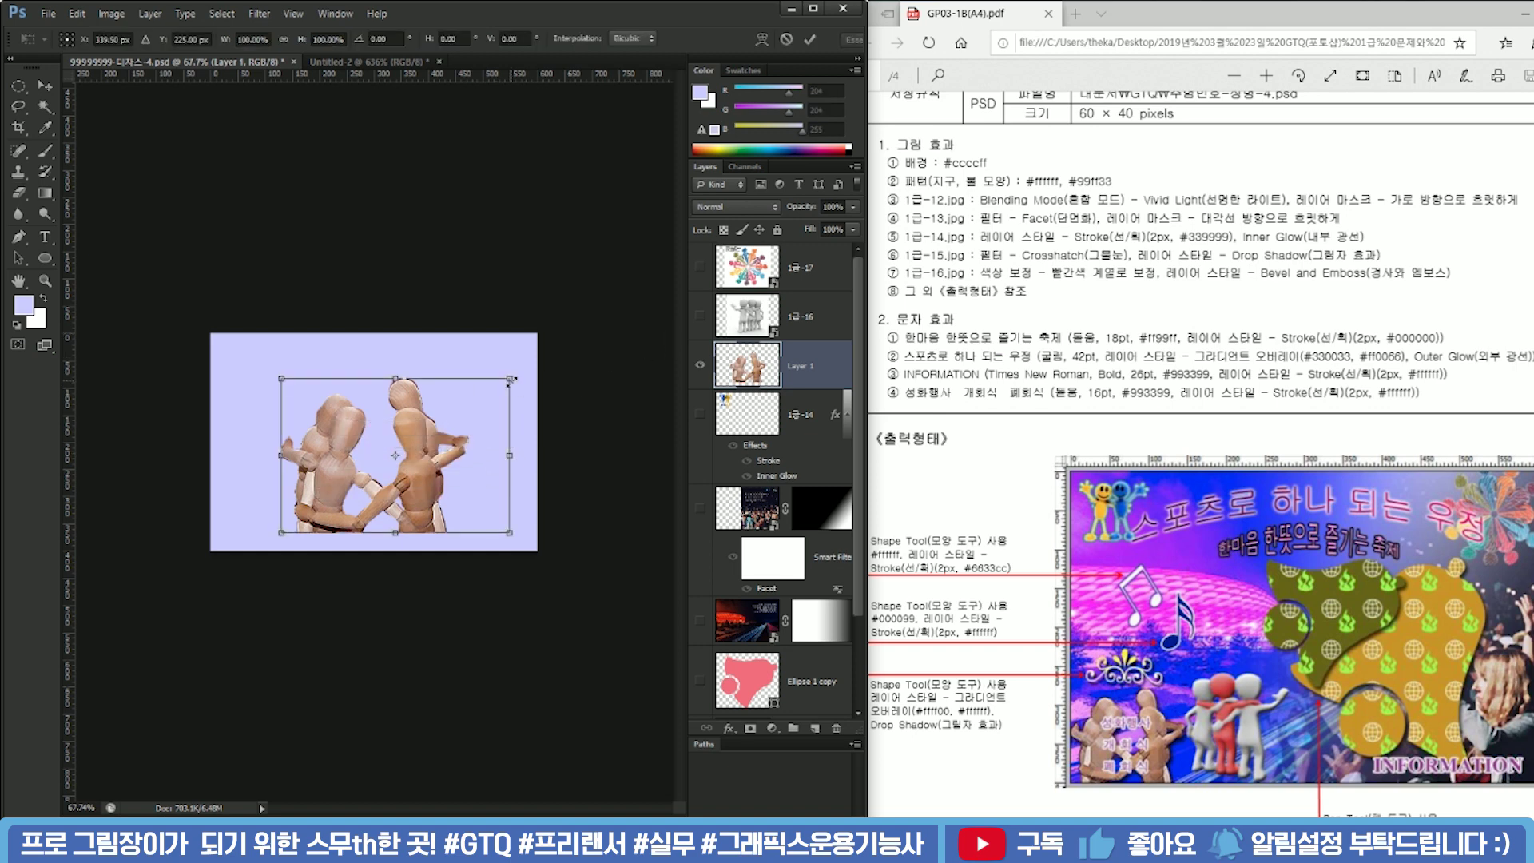
click(19, 85)
mouse_move(609, 293)
mouse_down()
mouse_move(516, 605)
mouse_move(472, 639)
mouse_up()
key(ctrl+d)
Scale the mannequin cut-out down and place it in the lower-left corner of the canvas
key(ctrl+t)
drag(437, 442, 373, 469)
drag(409, 402, 313, 461)
key(Return)
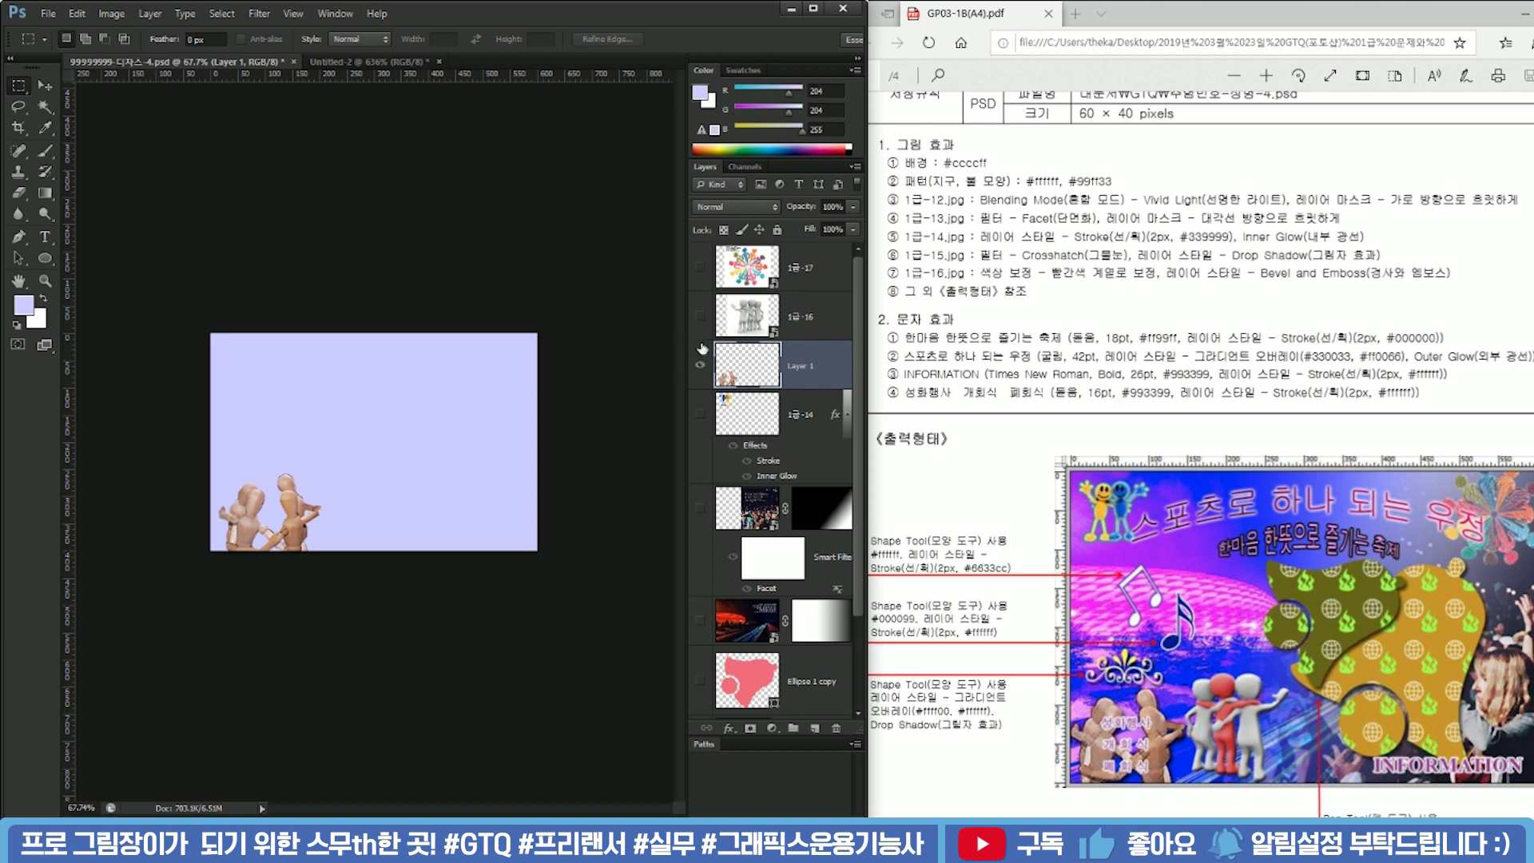
Apply a Drop Shadow layer style with default settings to the mannequin layer
double_click(797, 384)
click(358, 412)
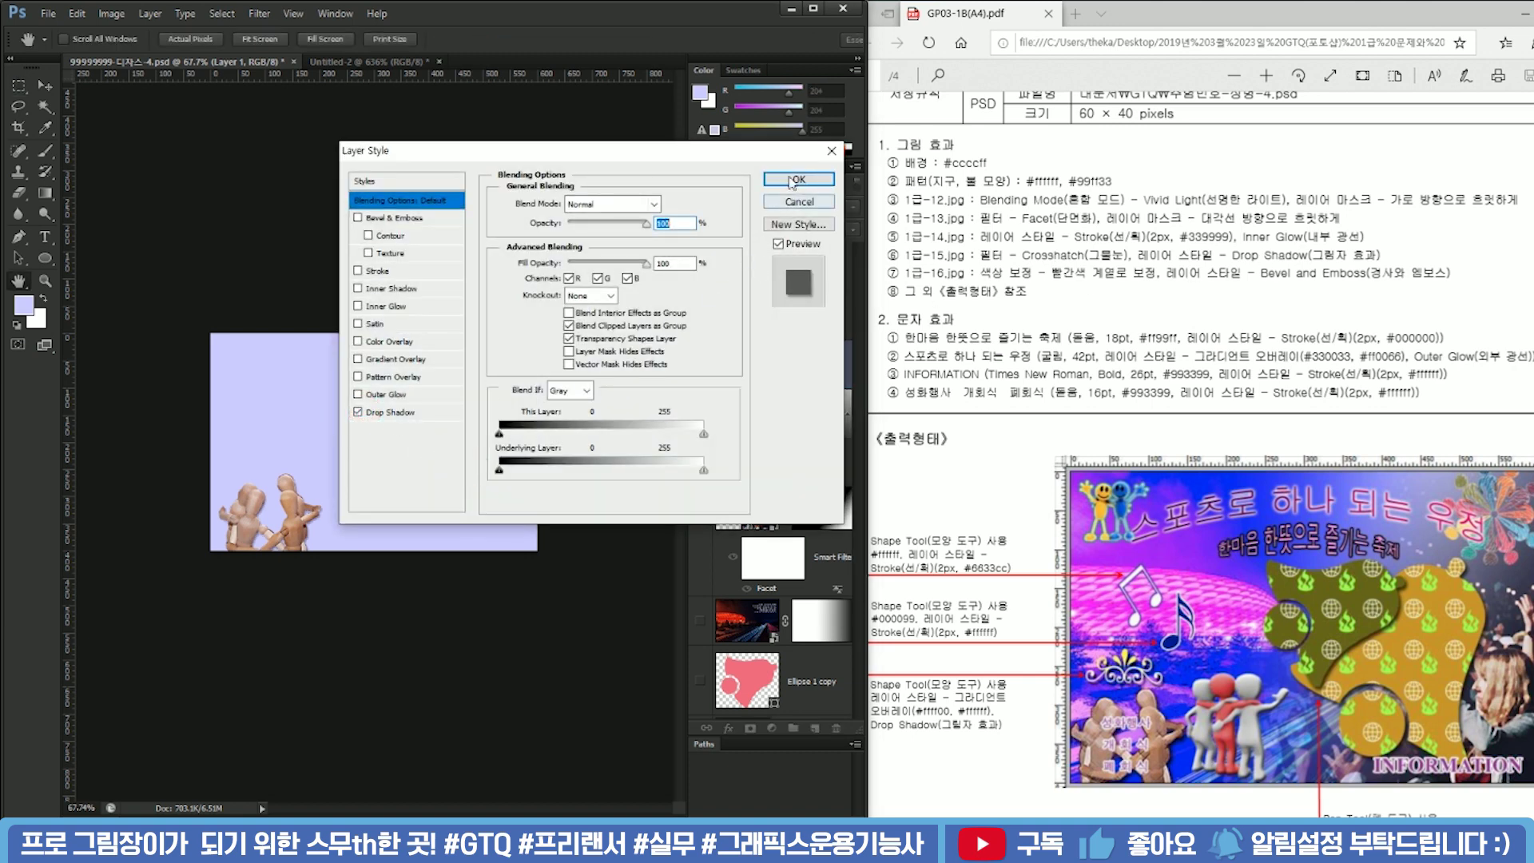
click(798, 180)
Show the 1급-16 layer and flip its image of three figures horizontally
click(700, 317)
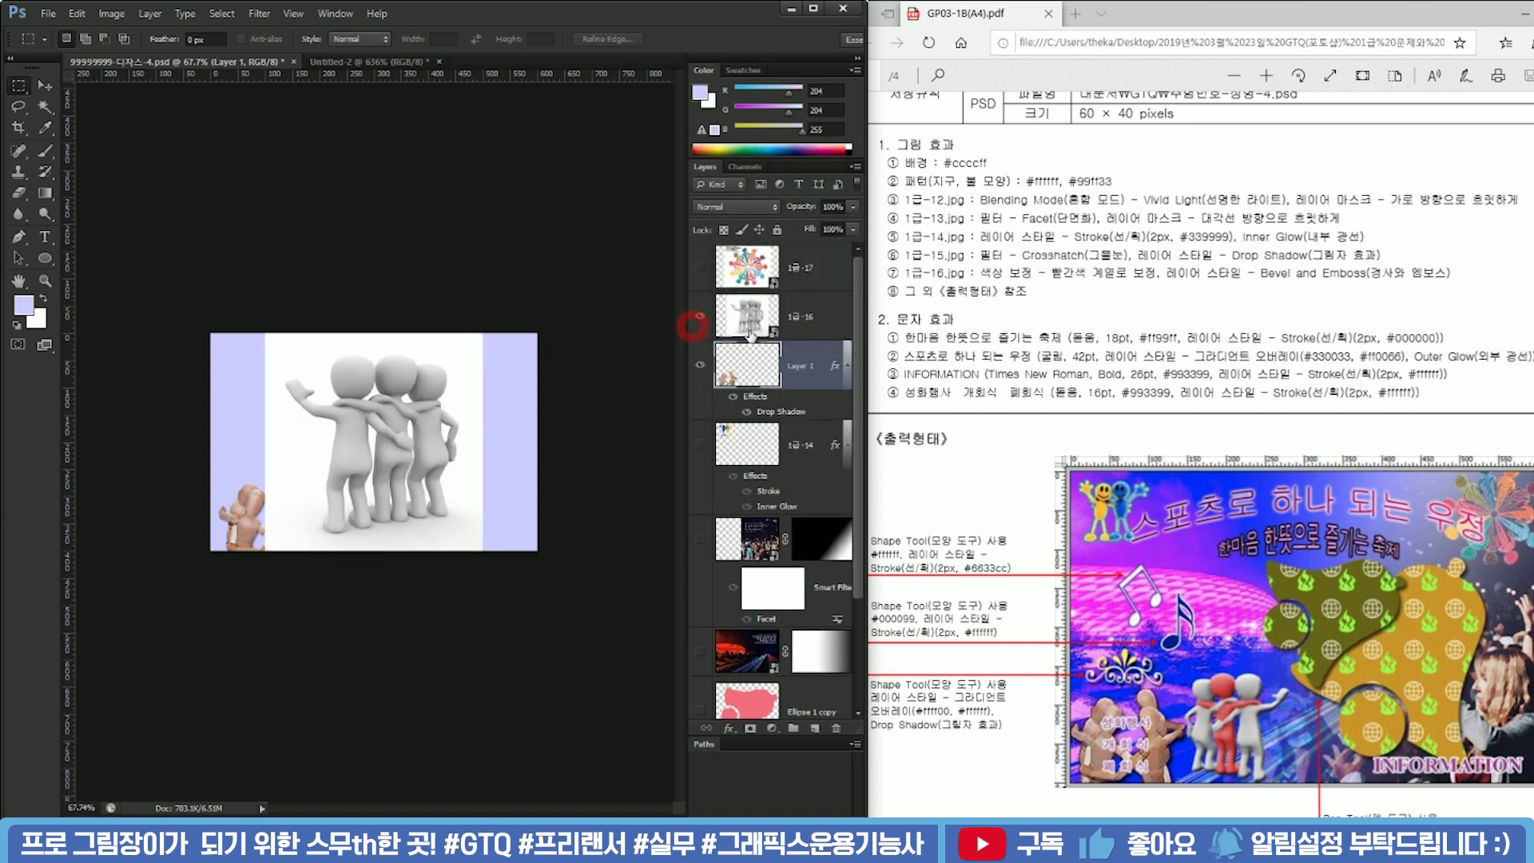
click(782, 324)
scroll(364, 448, up, 5)
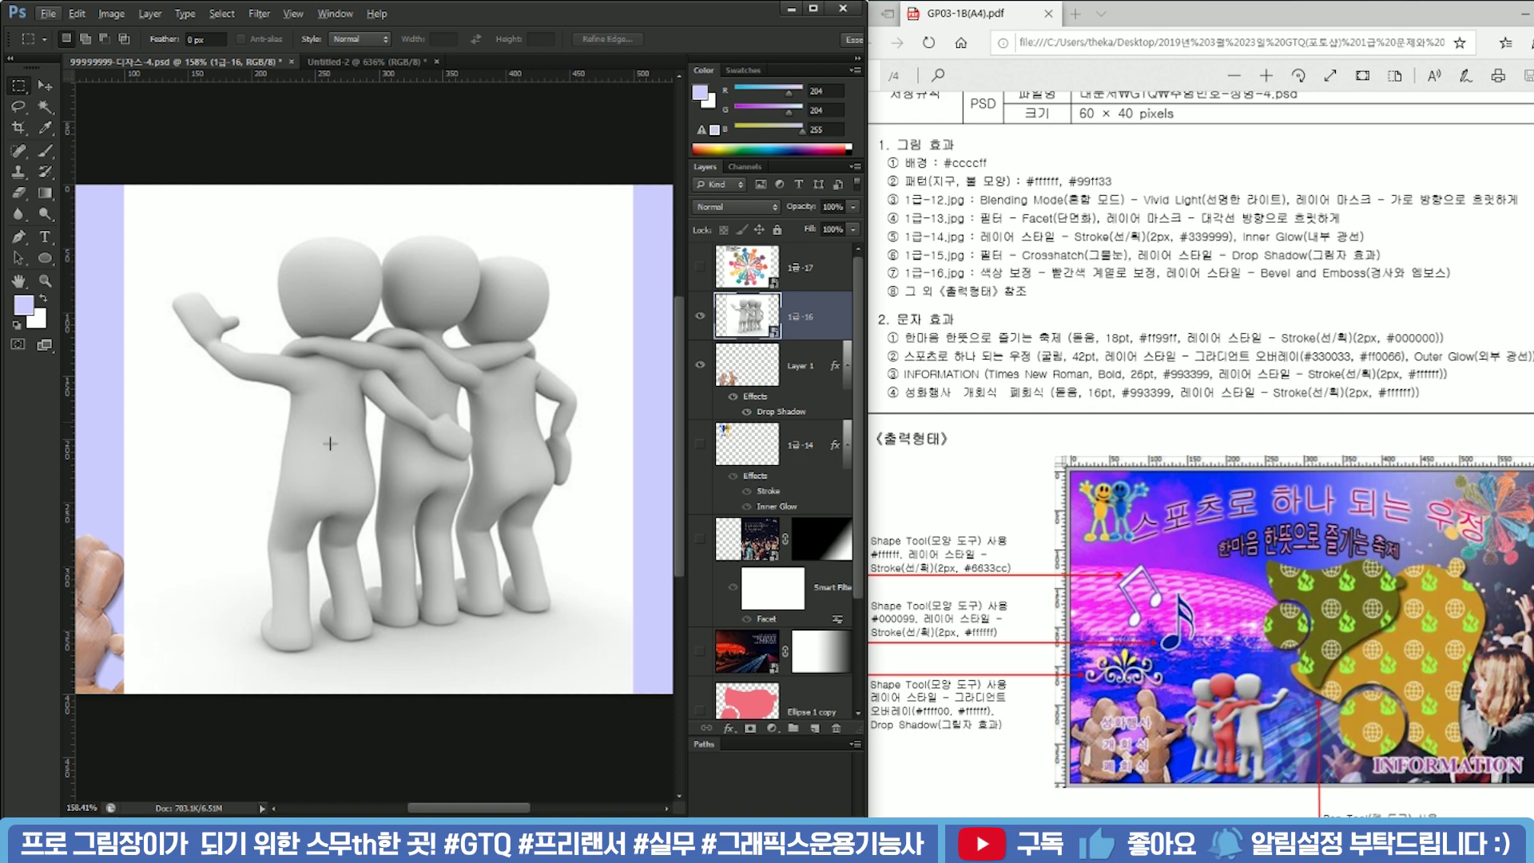
key(ctrl+t)
right_click(547, 363)
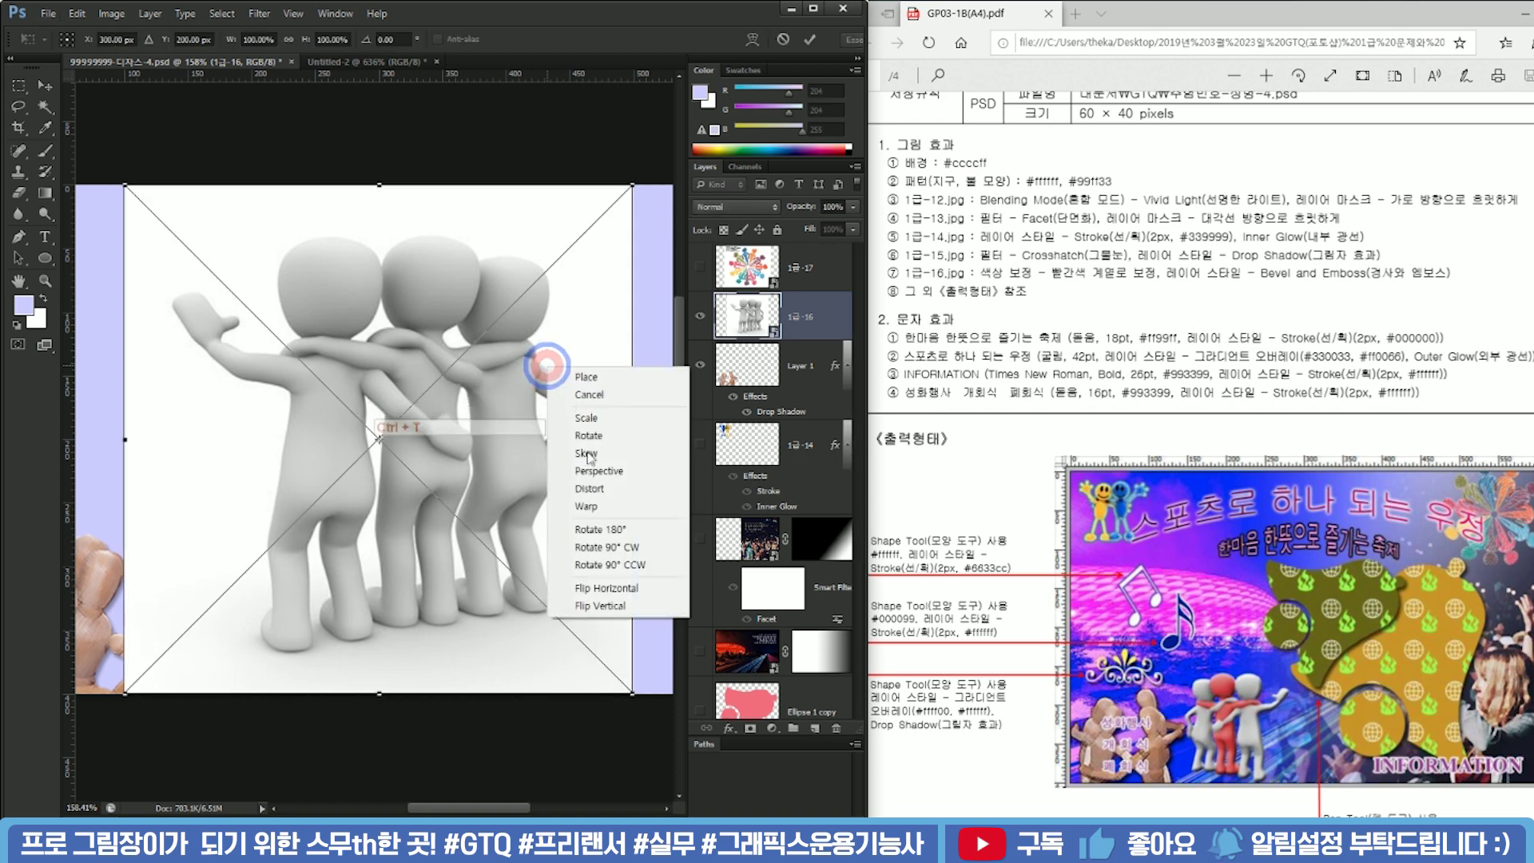
click(621, 590)
key(Return)
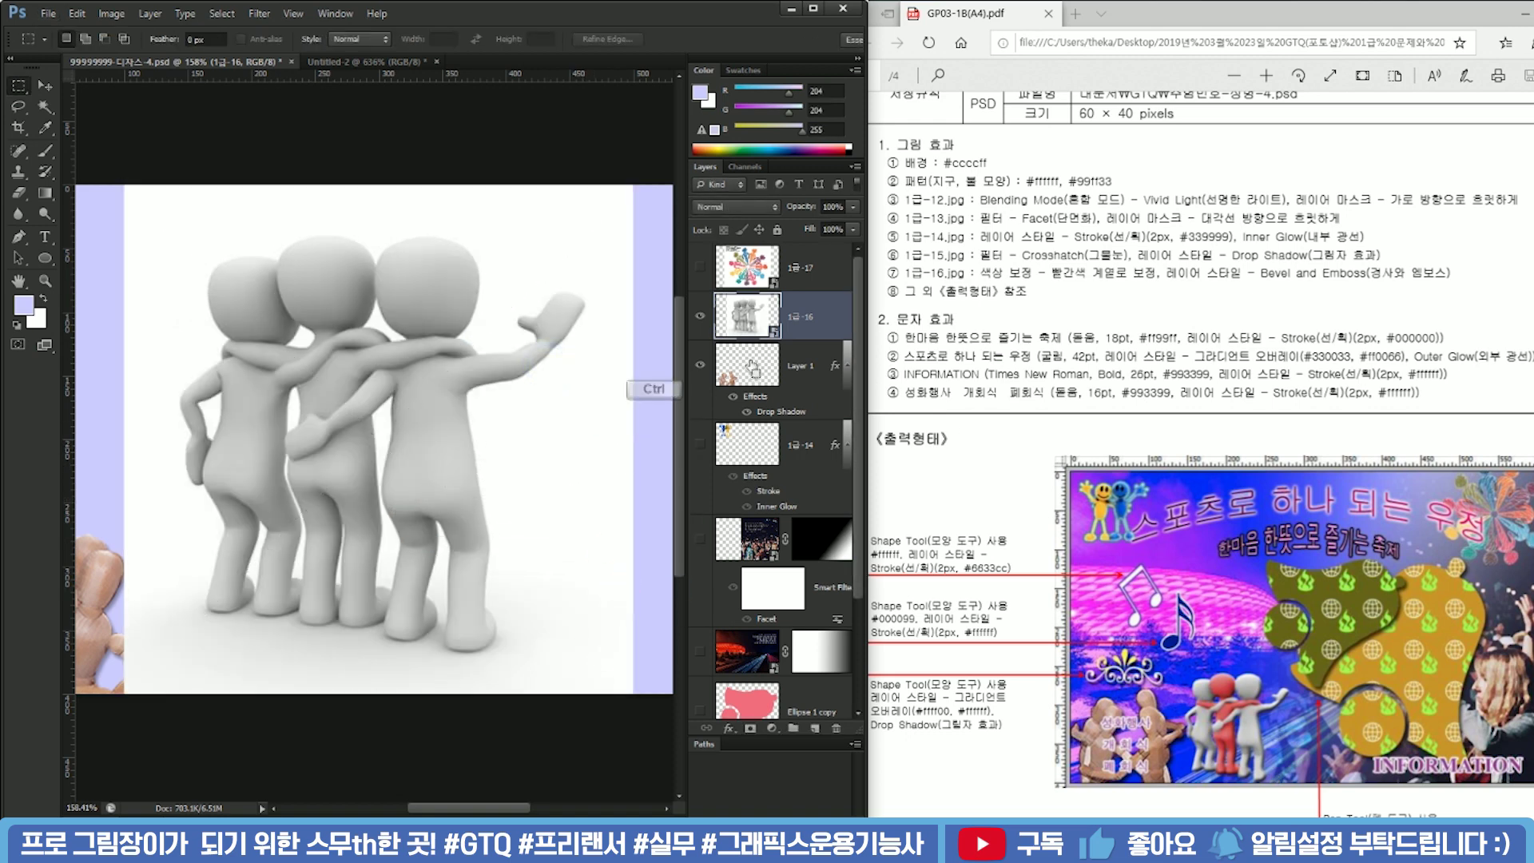
Scale the 1급-16 image proportionally about its centre to 93%
key(ctrl+t)
drag(633, 186, 616, 204)
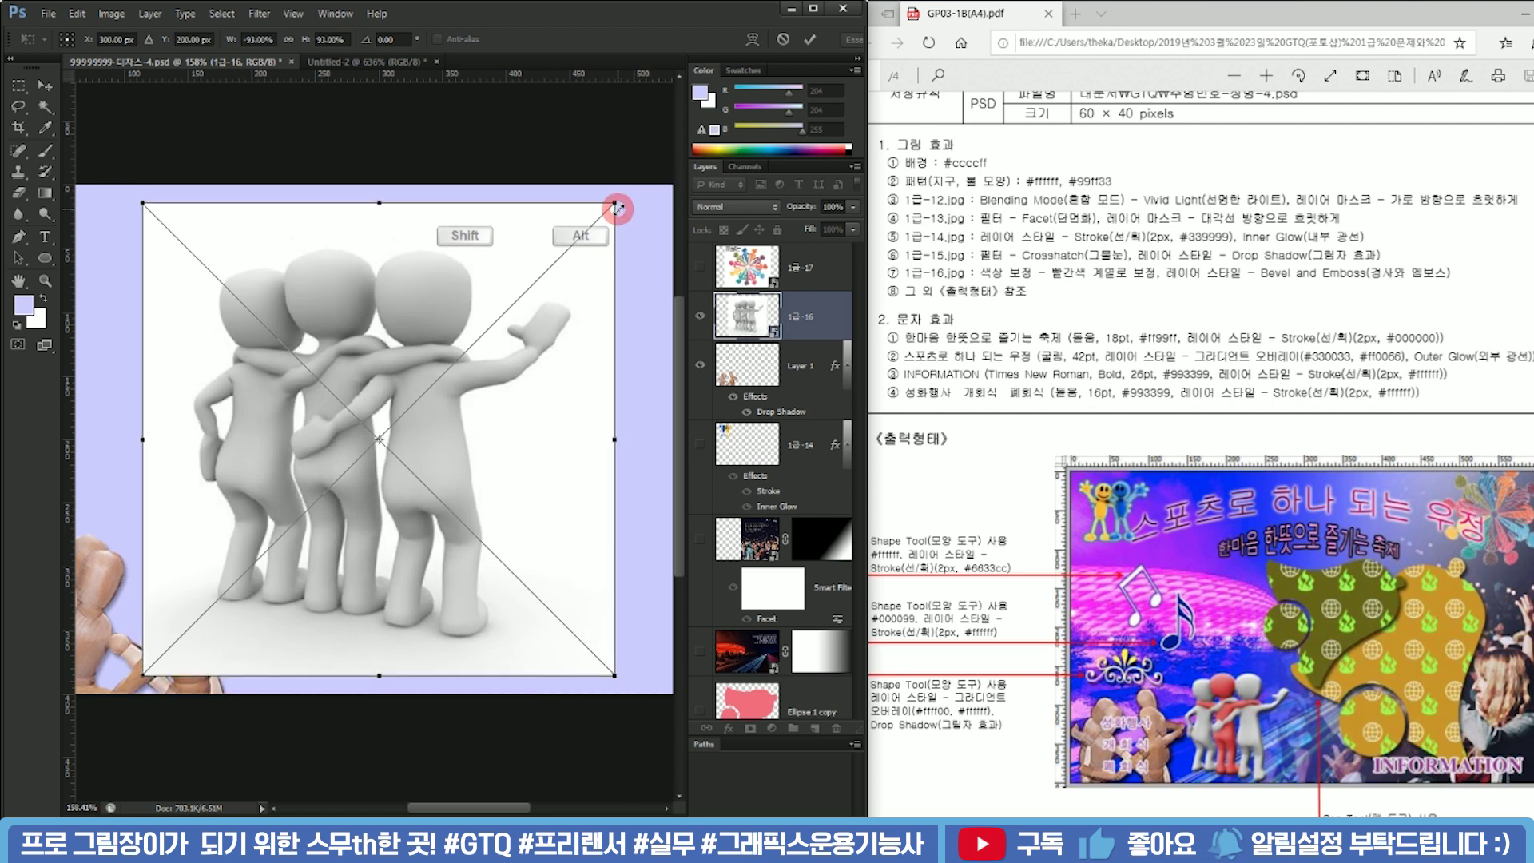
key(Return)
Try to select the white background around the three figures with the Magic Wand at tolerance 16
key(m)
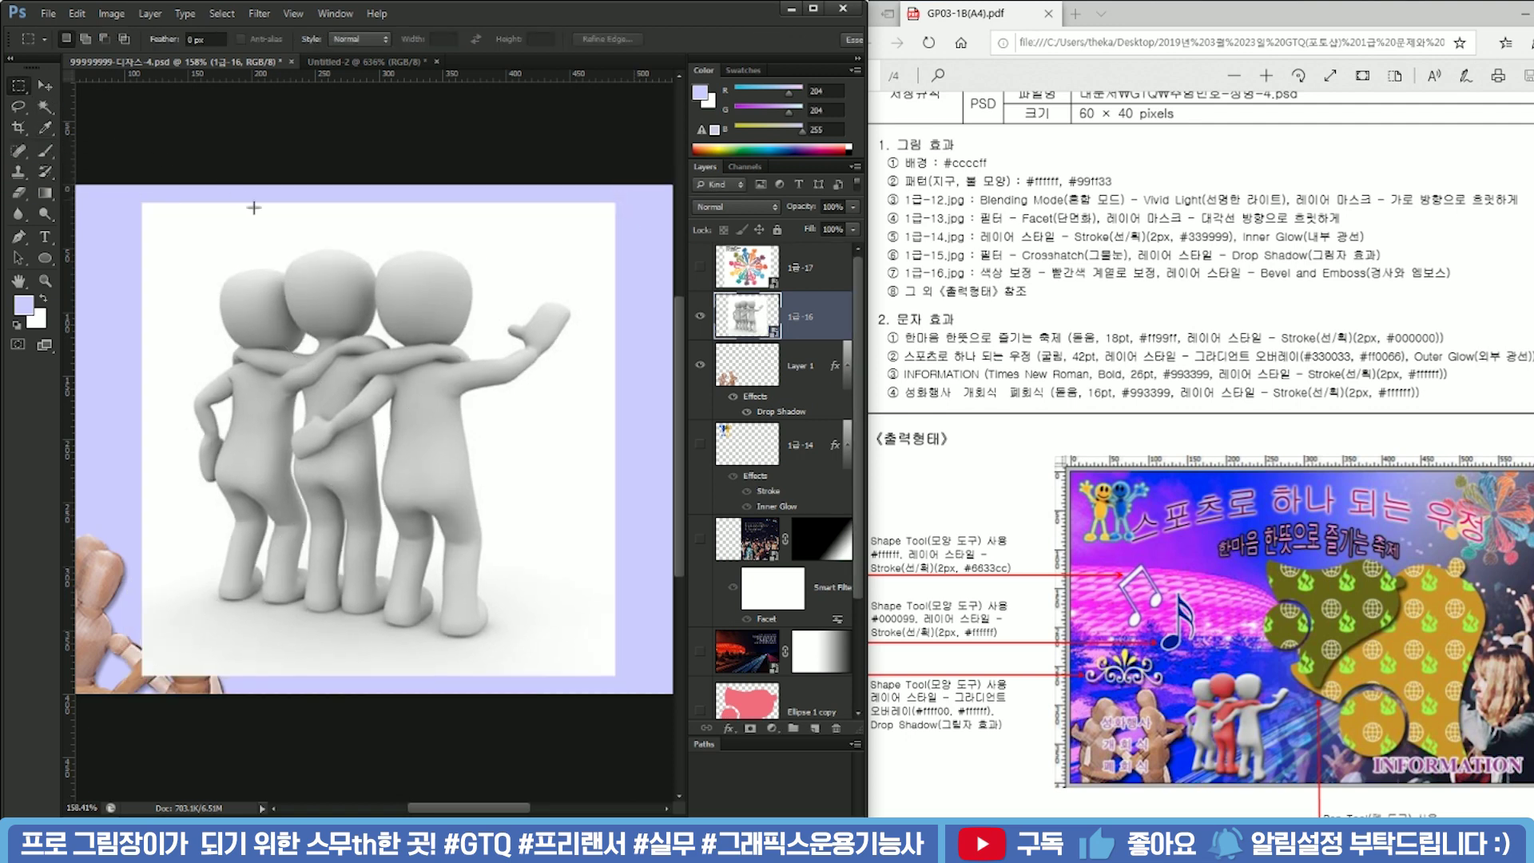
click(45, 106)
click(247, 241)
shift+click(325, 229)
shift+click(546, 240)
shift+click(546, 489)
shift+click(548, 568)
shift+click(528, 607)
shift+click(489, 631)
shift+click(439, 648)
shift+click(429, 642)
shift+click(419, 636)
shift+click(407, 629)
shift+click(381, 622)
shift+click(357, 624)
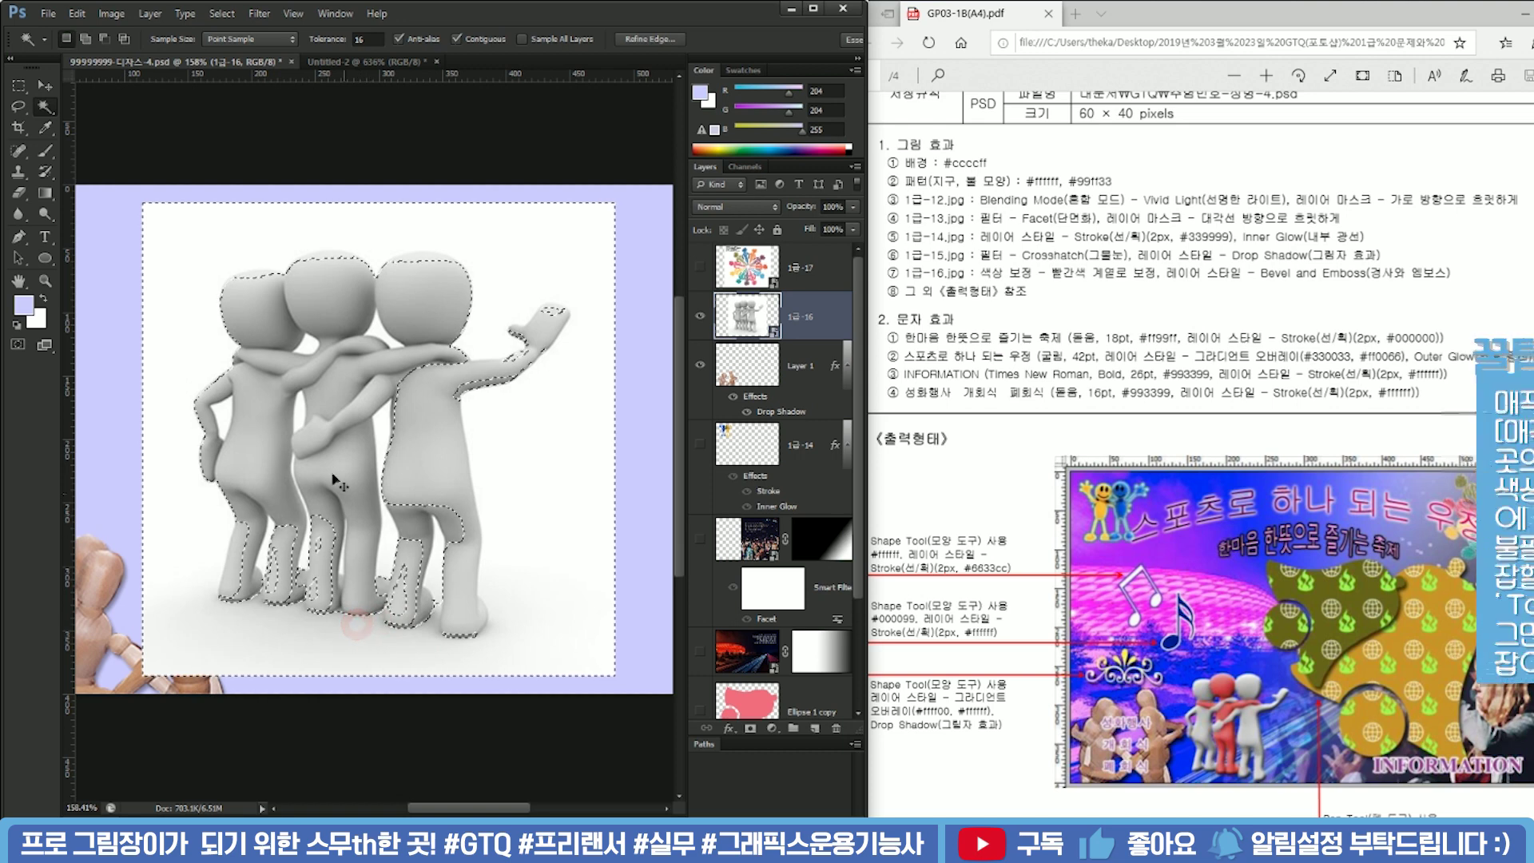
key(ctrl+d)
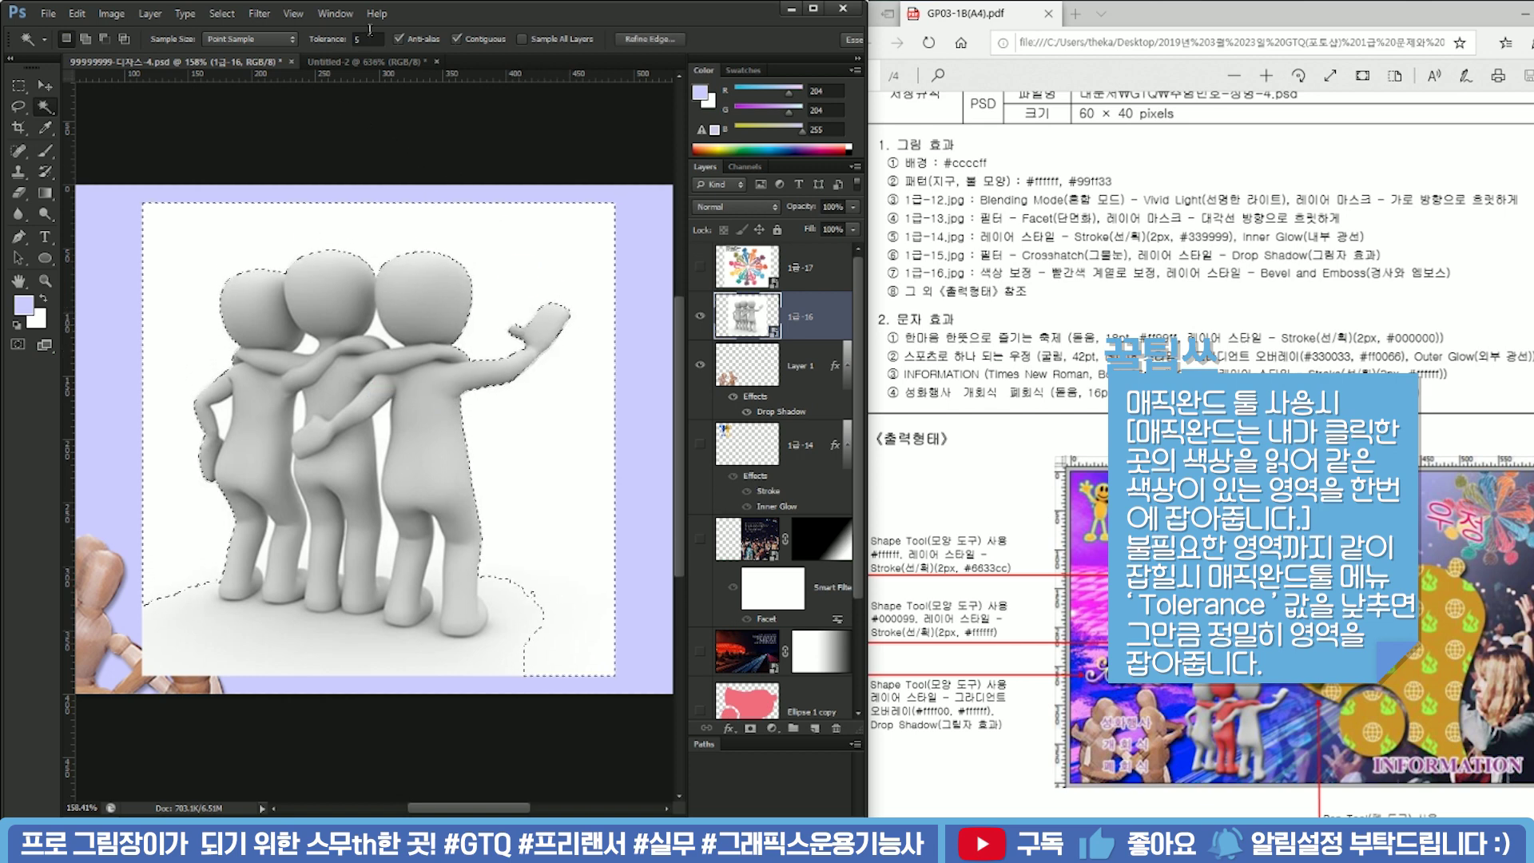
Select the white background and the gaps between the three figures with the Magic Wand at tolerance 5
shift+click(382, 336)
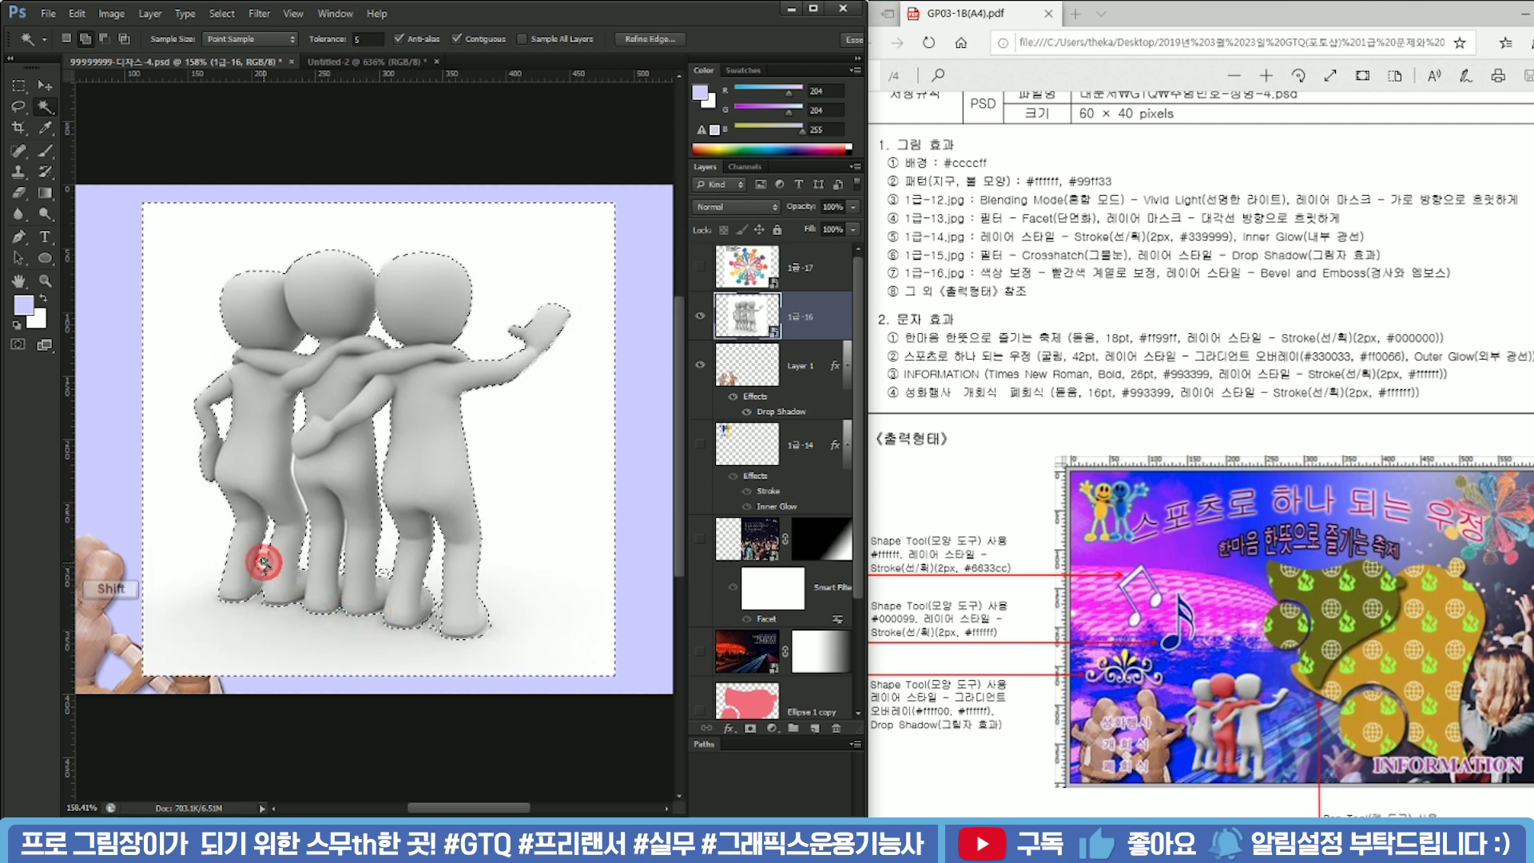
alt+scroll(212, 370, up, 3)
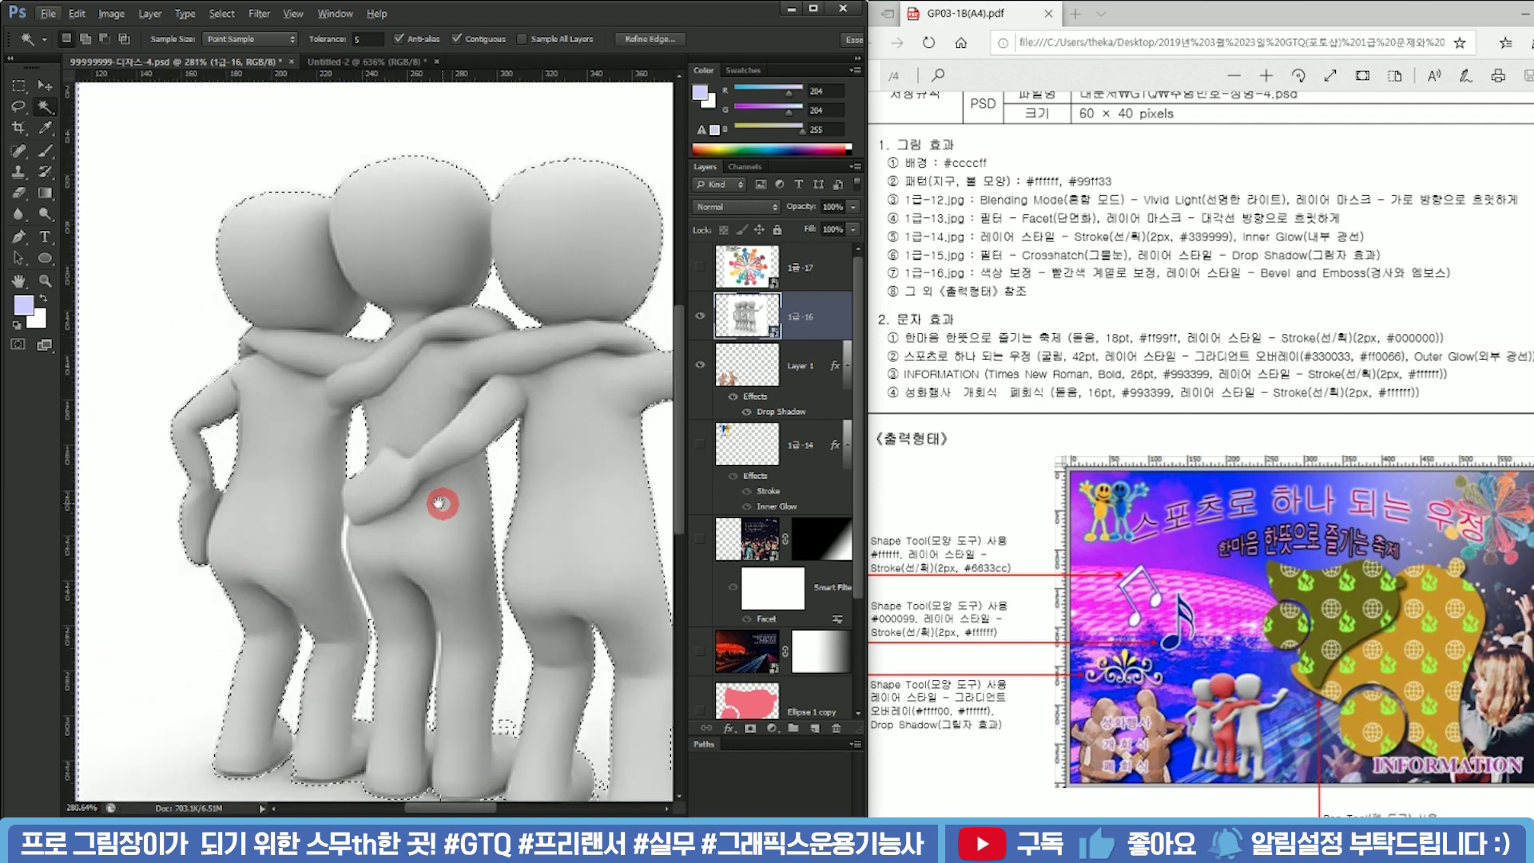
drag(450, 504, 303, 475)
drag(434, 524, 503, 451)
shift+click(431, 625)
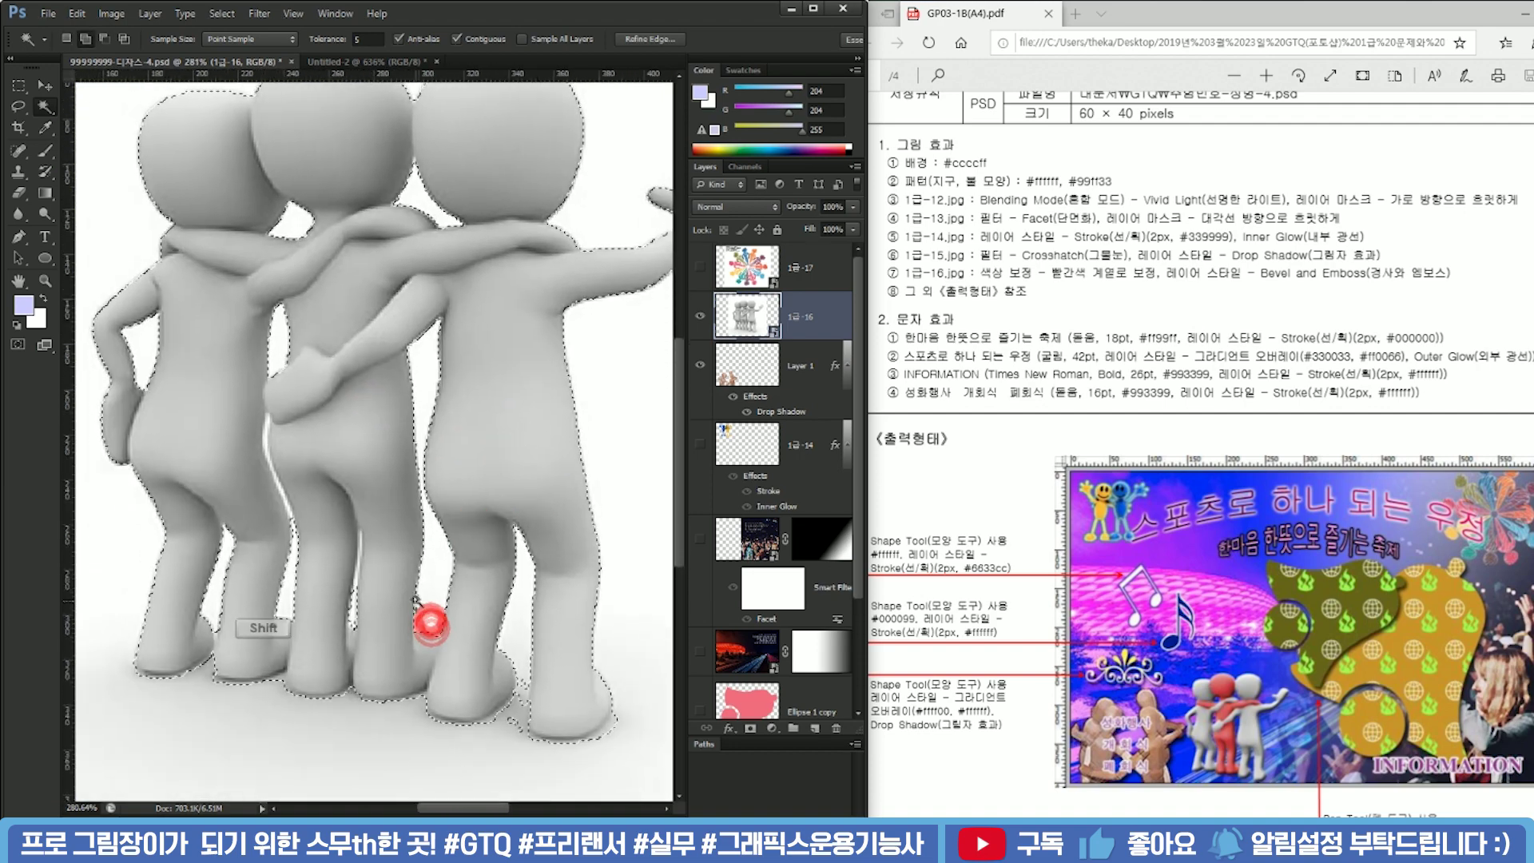
Add the remaining leg gaps and floor shadow around the feet to the selection, and refine the rightmost foot with the Lasso
shift+click(354, 620)
shift+click(515, 701)
shift+click(615, 728)
shift+click(590, 735)
shift+click(566, 743)
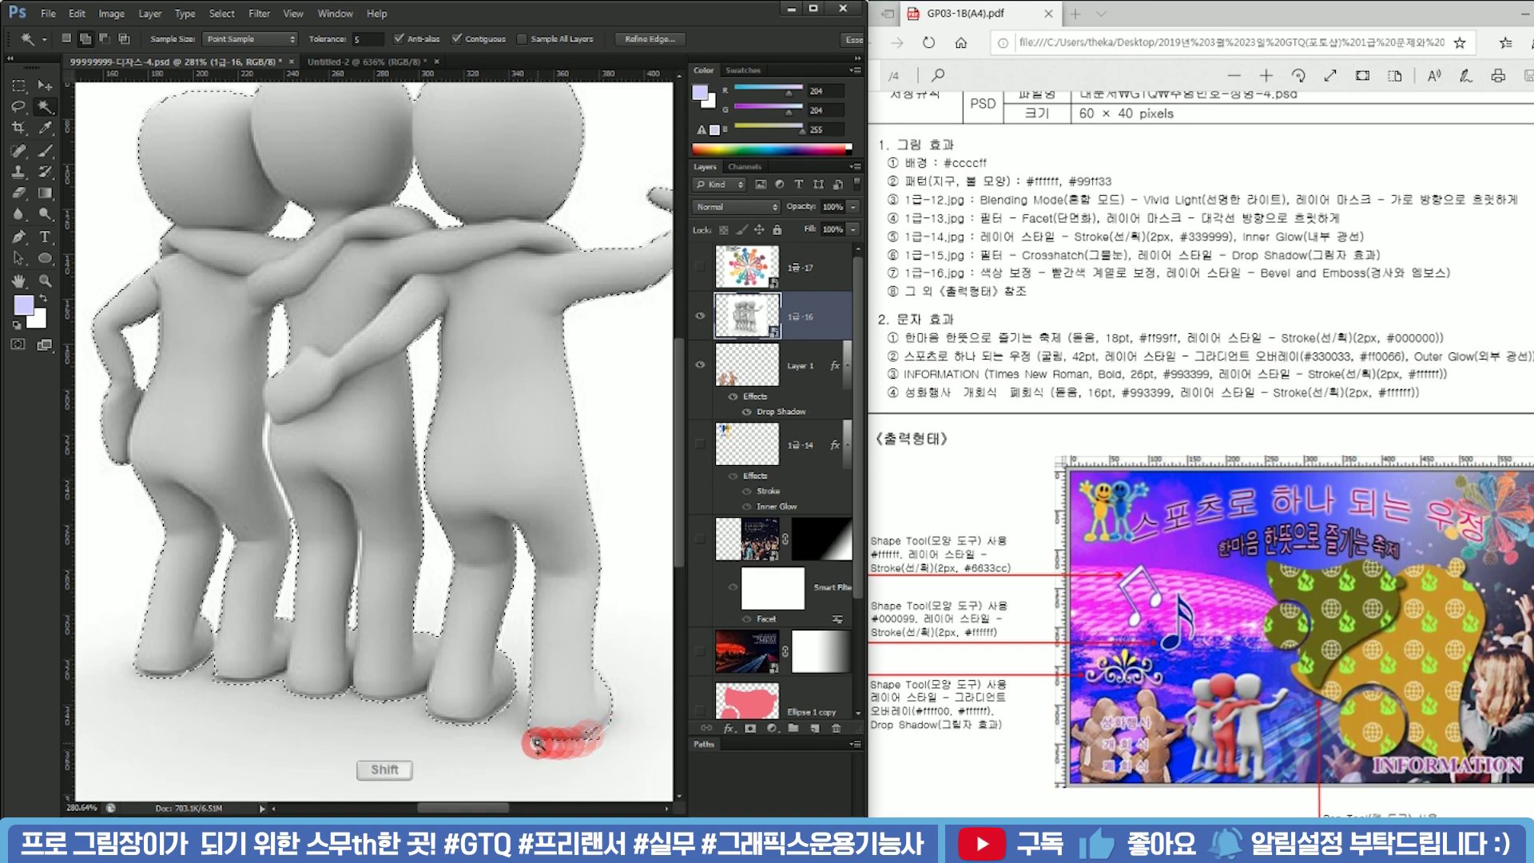
shift+click(595, 736)
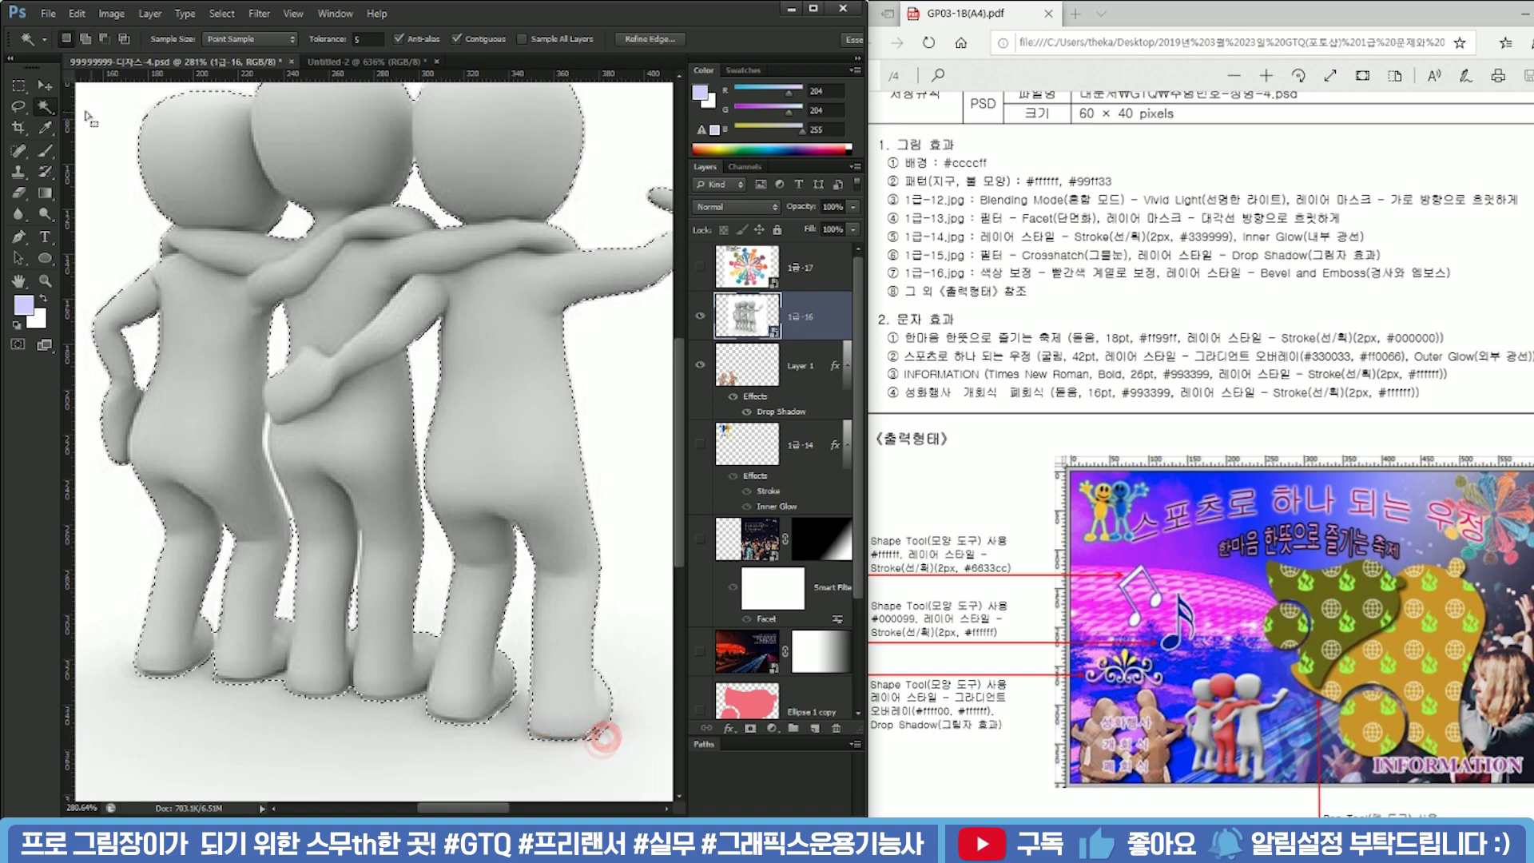
click(17, 106)
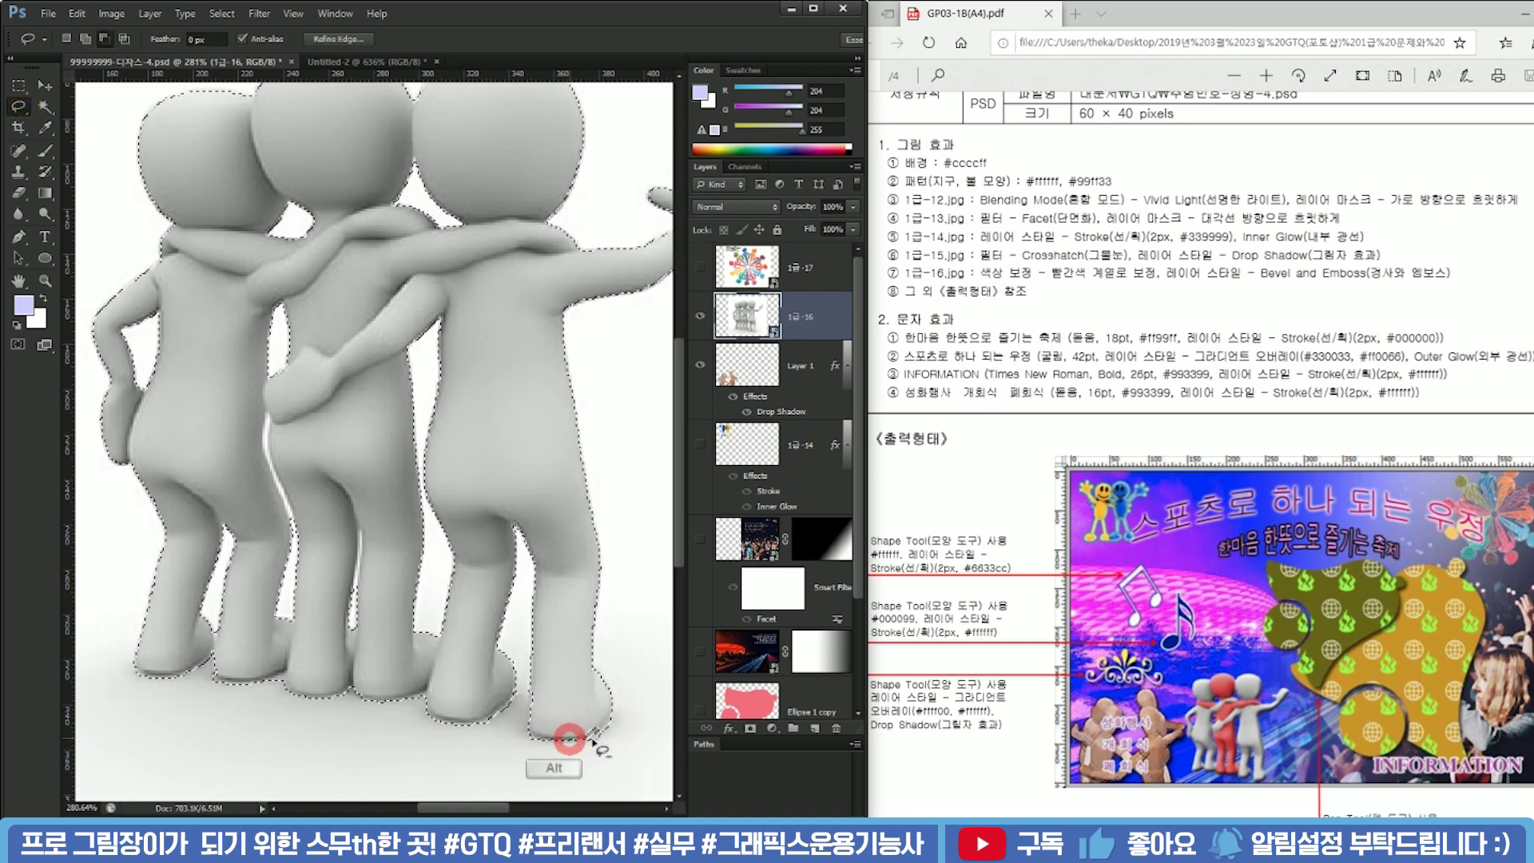
Invert the selection, copy the three figures to a new layer, and delete the original 1급-16 layer
scroll(593, 731, down, 4)
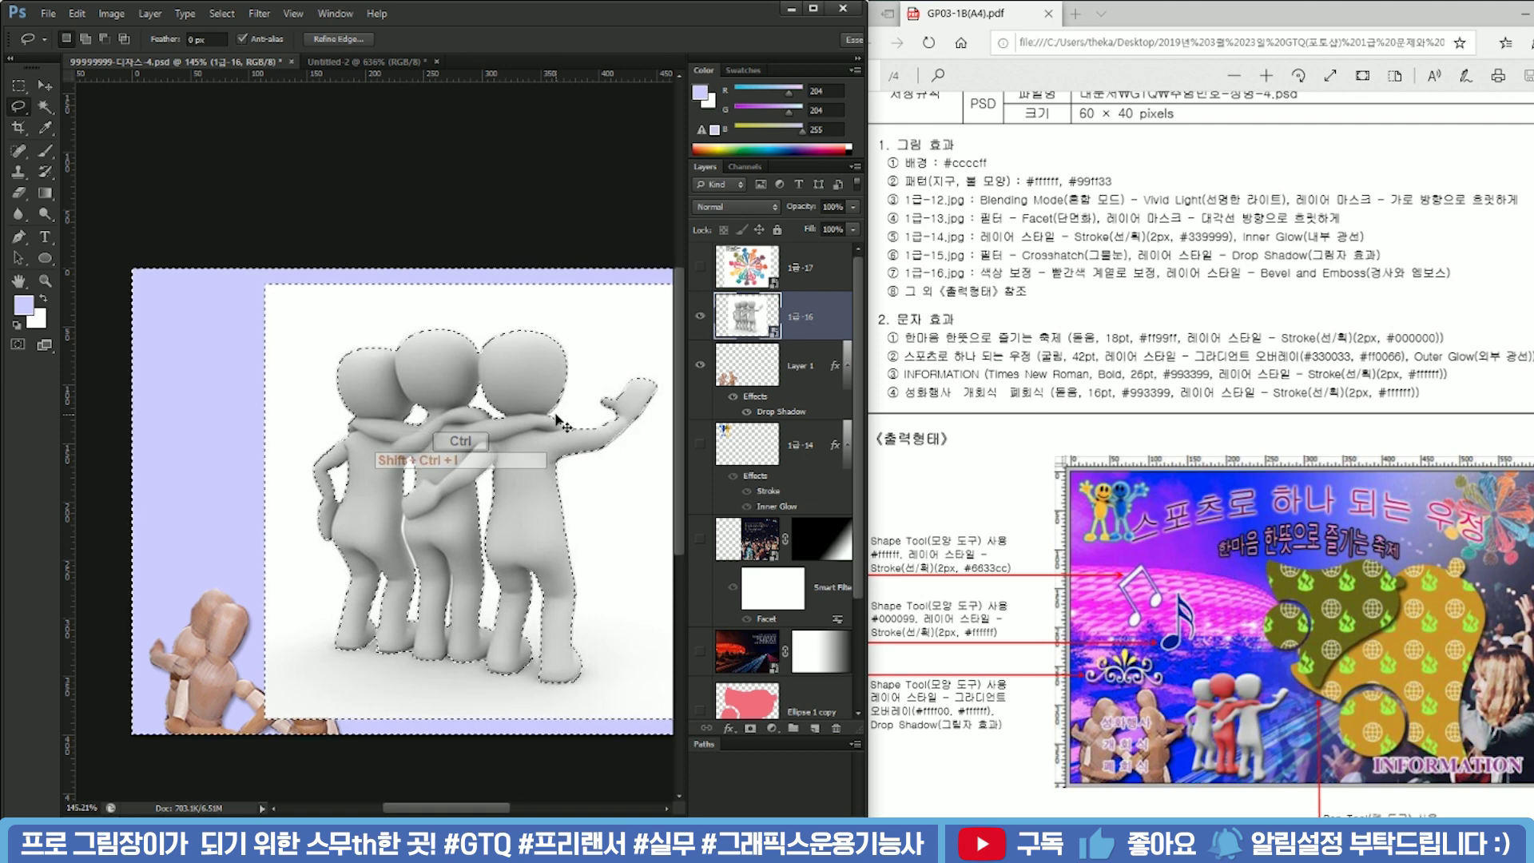
key(ctrl+j)
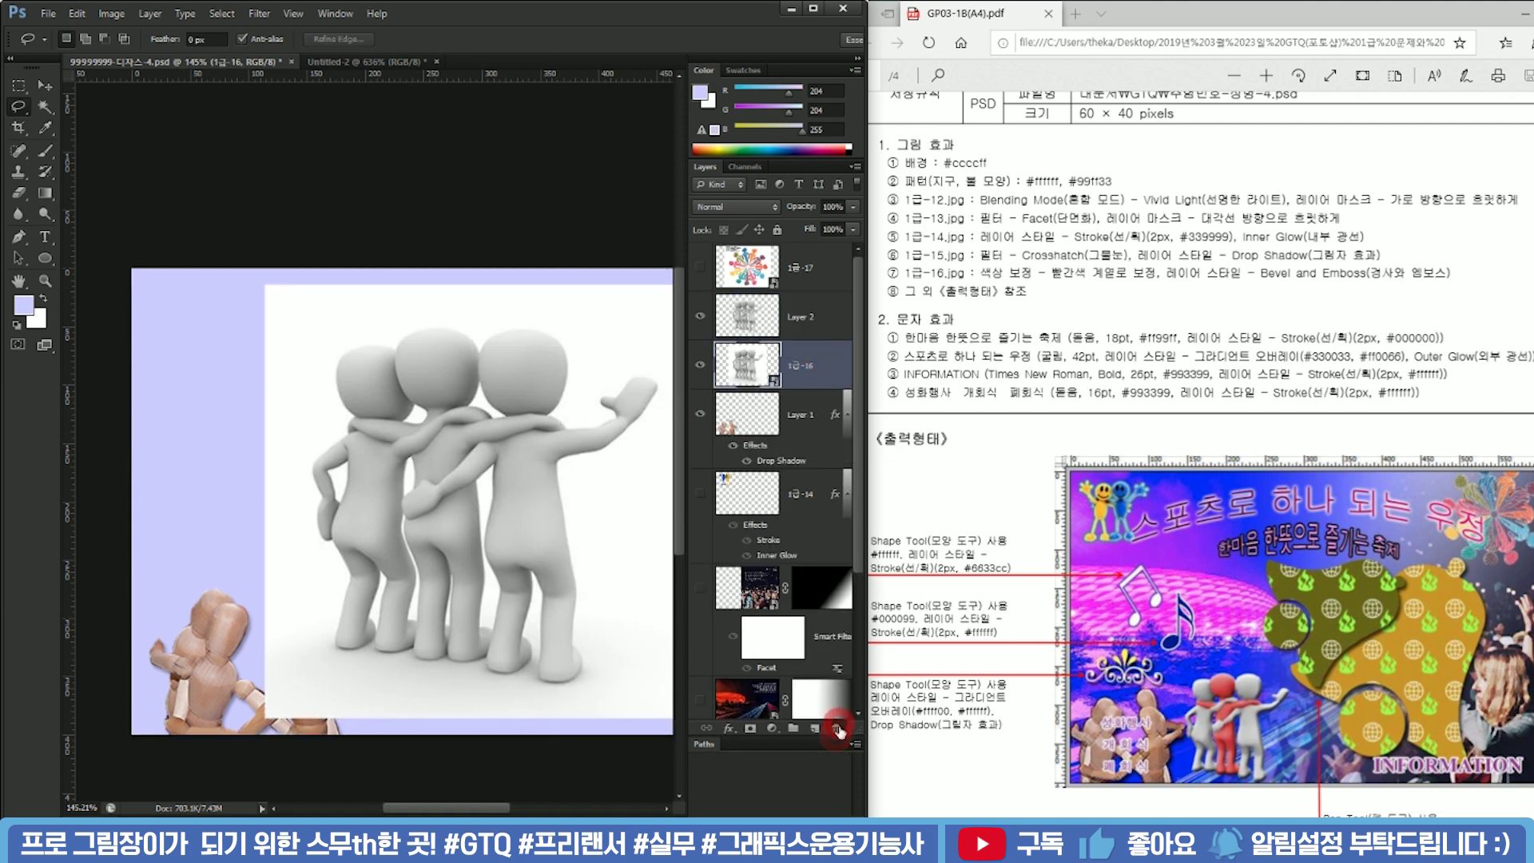
click(837, 729)
On Layer 2, lasso and delete the white sliver between the left and middle figures' hips
click(775, 318)
scroll(352, 582, up, 7)
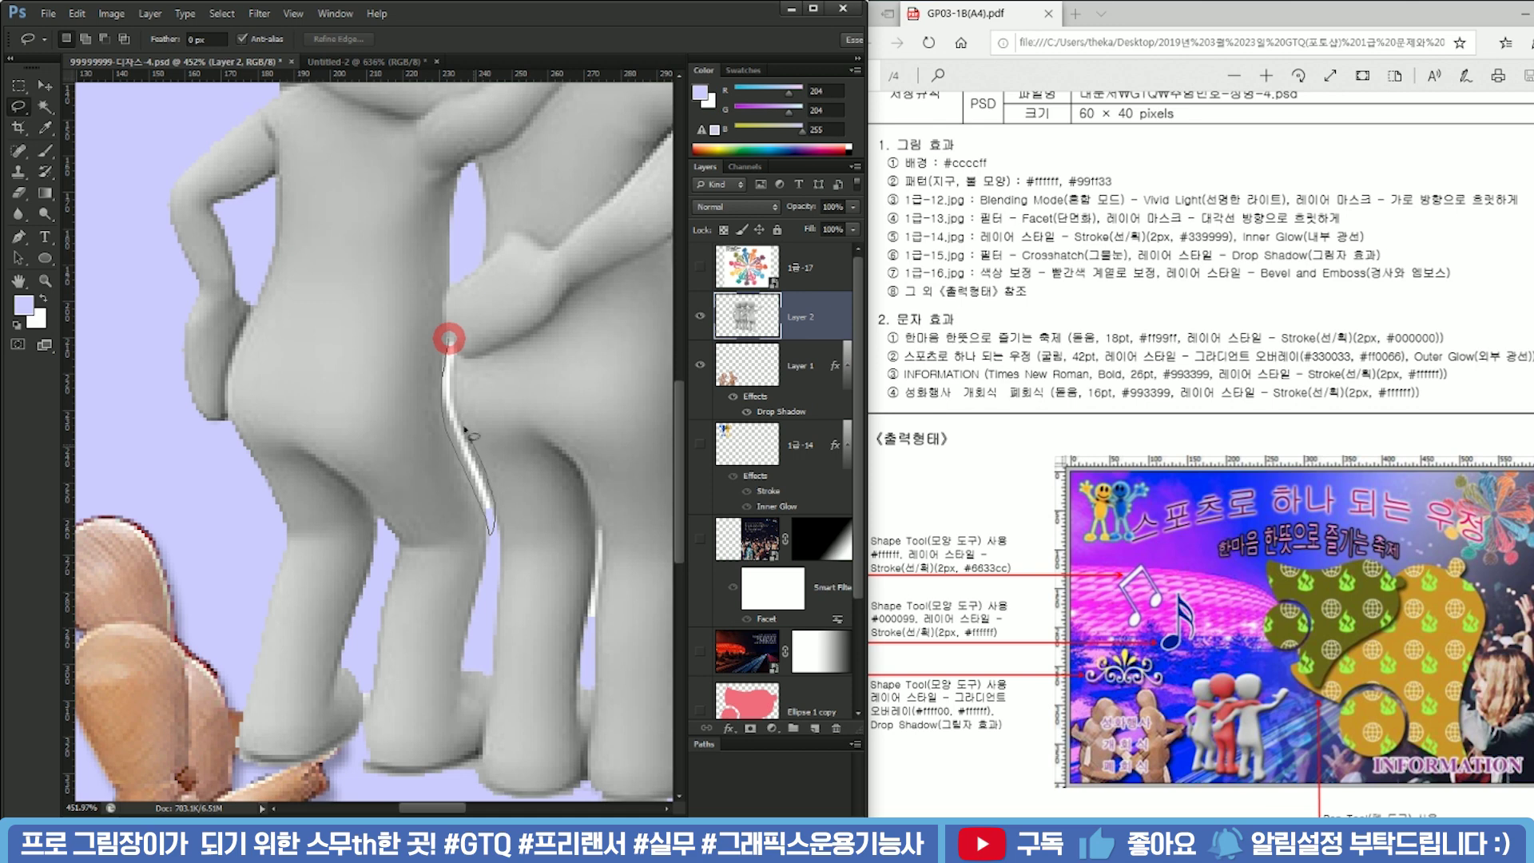
drag(458, 348, 459, 346)
key(BackSpace)
Lasso and delete the white sliver between the middle figure's legs, then deselect
drag(530, 496, 385, 442)
key(ctrl+r)
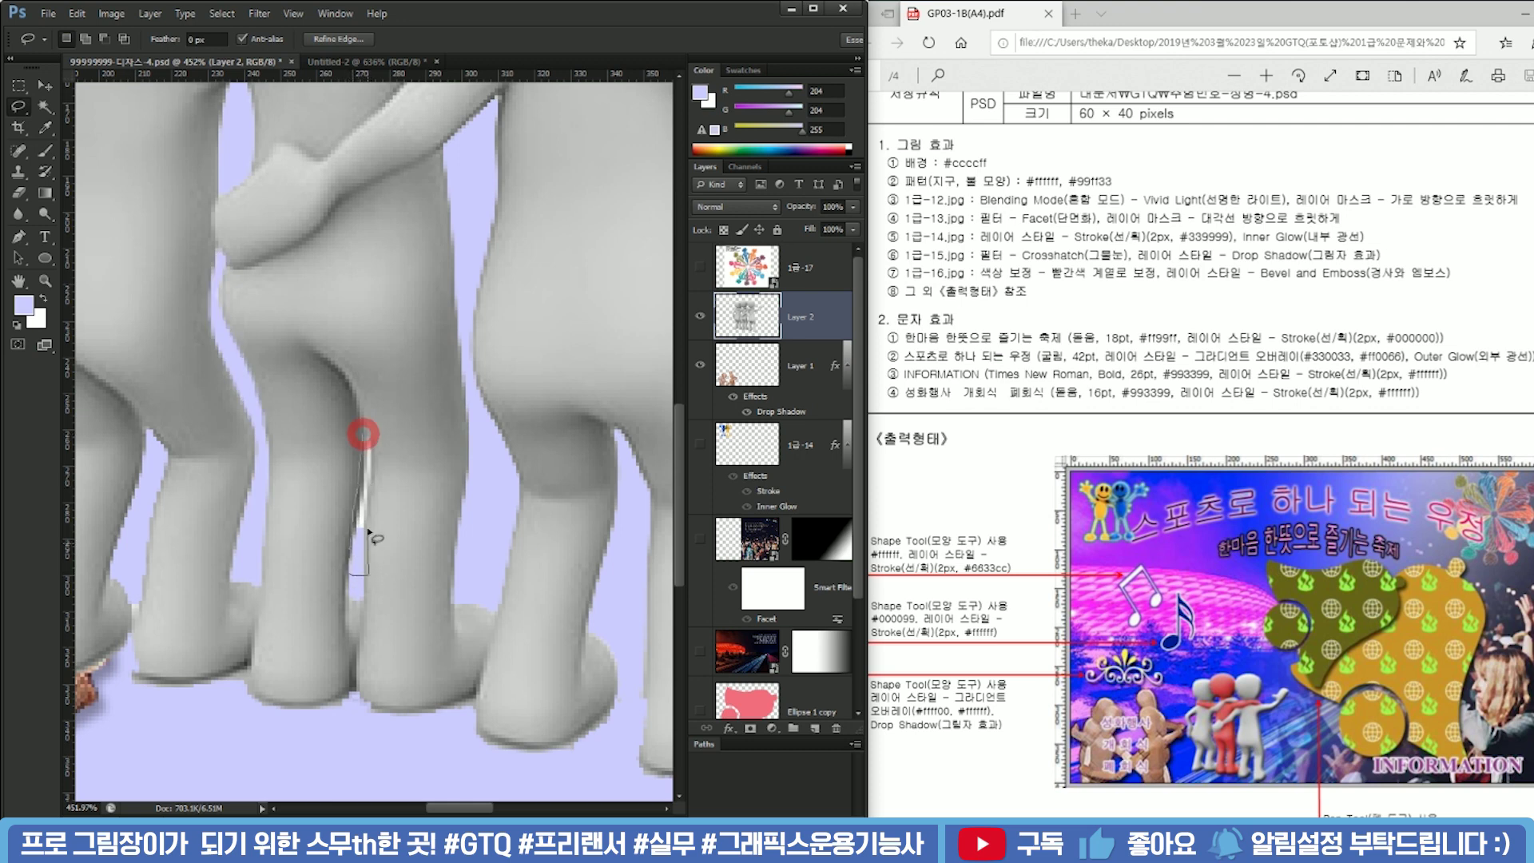
drag(357, 397, 357, 394)
key(BackSpace)
key(ctrl+d)
Lasso the area between the middle and right figures' lower legs
alt+click(380, 562)
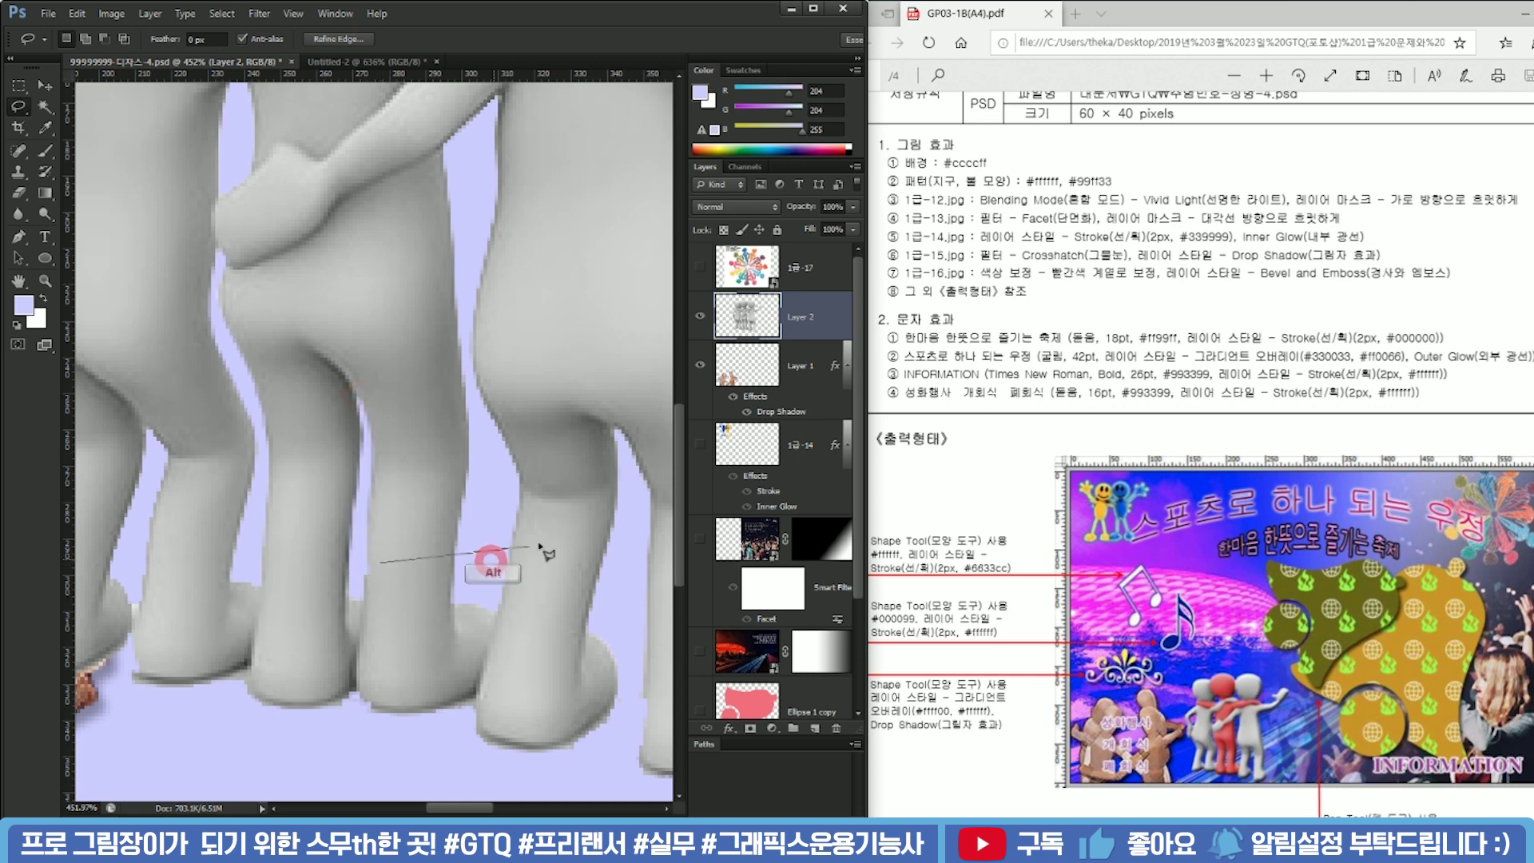
scroll(530, 549, down, 5)
scroll(511, 438, down, 1)
scroll(319, 320, up, 2)
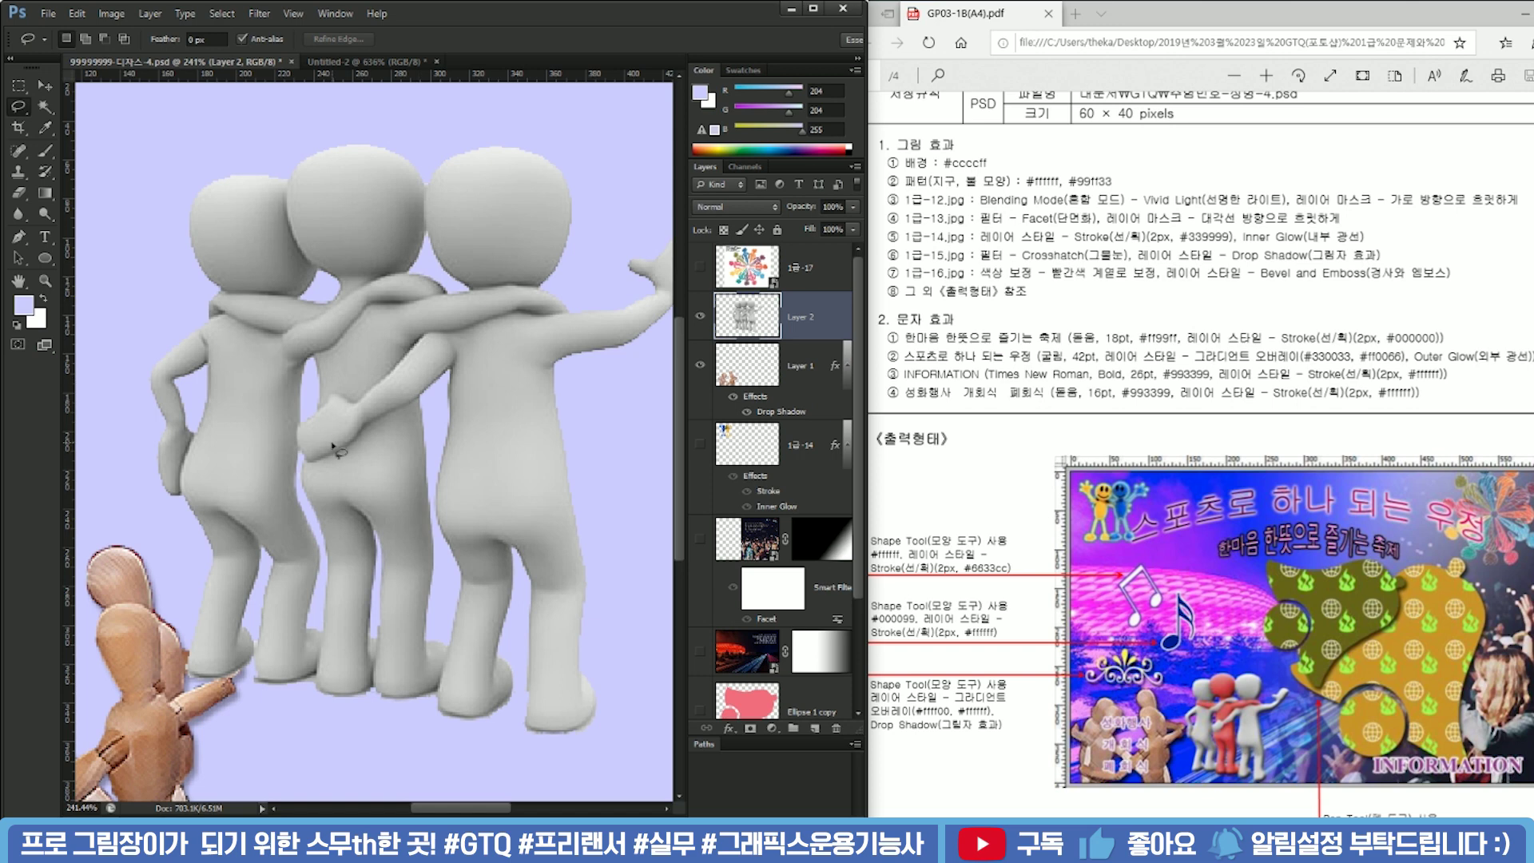
Lasso the middle figure's head, neck and the arm resting across the left figure's shoulders, trimming the selection along the head edge
drag(404, 416, 454, 463)
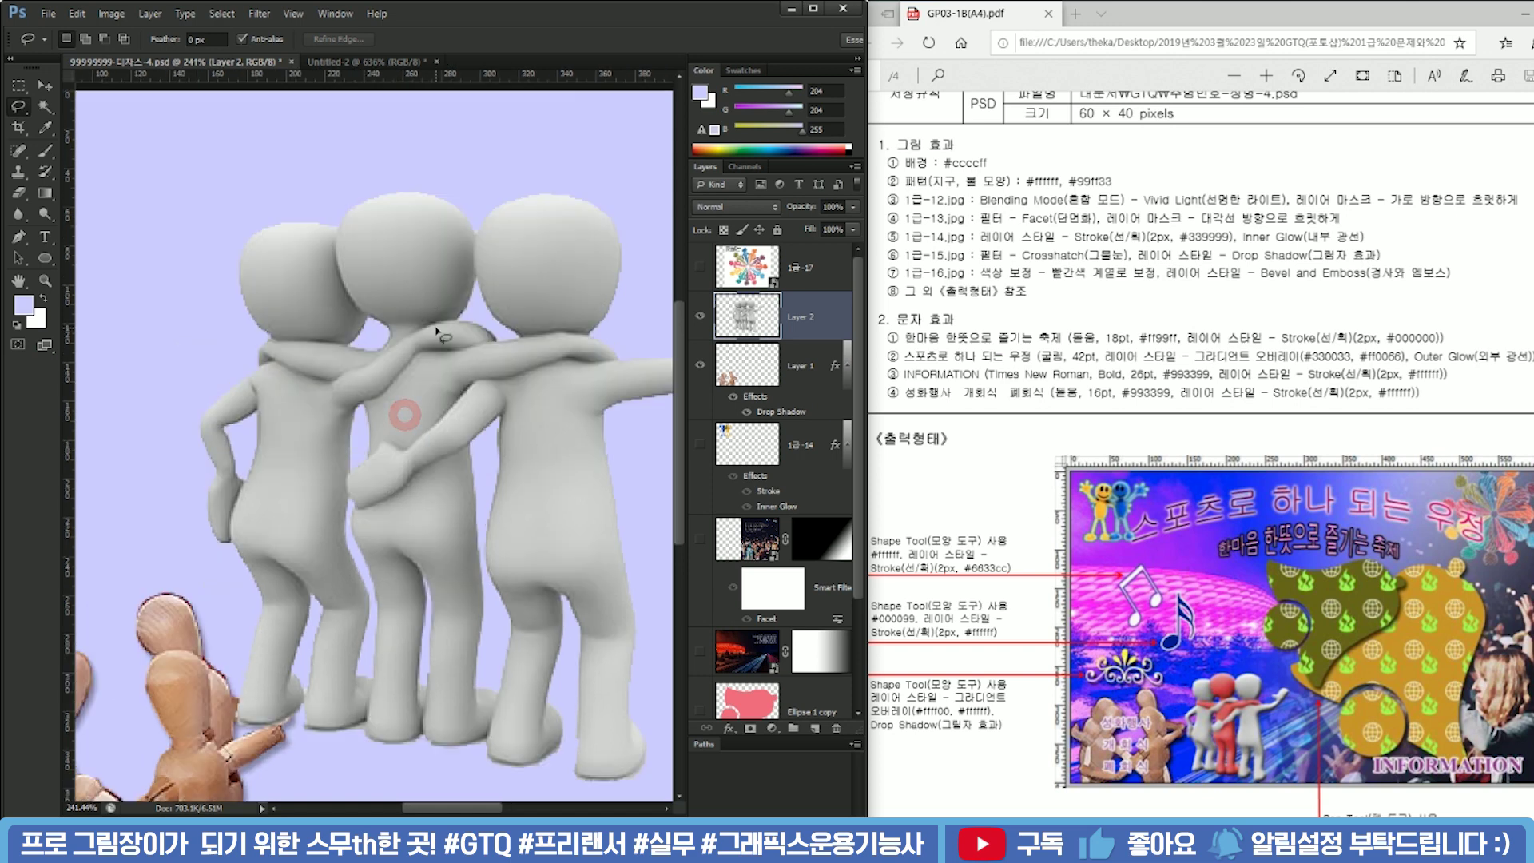
scroll(260, 361, up, 3)
drag(367, 364, 282, 426)
mouse_move(169, 429)
mouse_down()
mouse_move(200, 421)
mouse_move(292, 462)
mouse_move(444, 371)
mouse_move(543, 342)
mouse_move(555, 174)
mouse_move(496, 97)
mouse_move(350, 100)
mouse_move(313, 155)
mouse_move(310, 278)
mouse_move(394, 363)
mouse_move(375, 404)
mouse_move(178, 379)
mouse_move(142, 424)
mouse_up()
drag(357, 346, 367, 406)
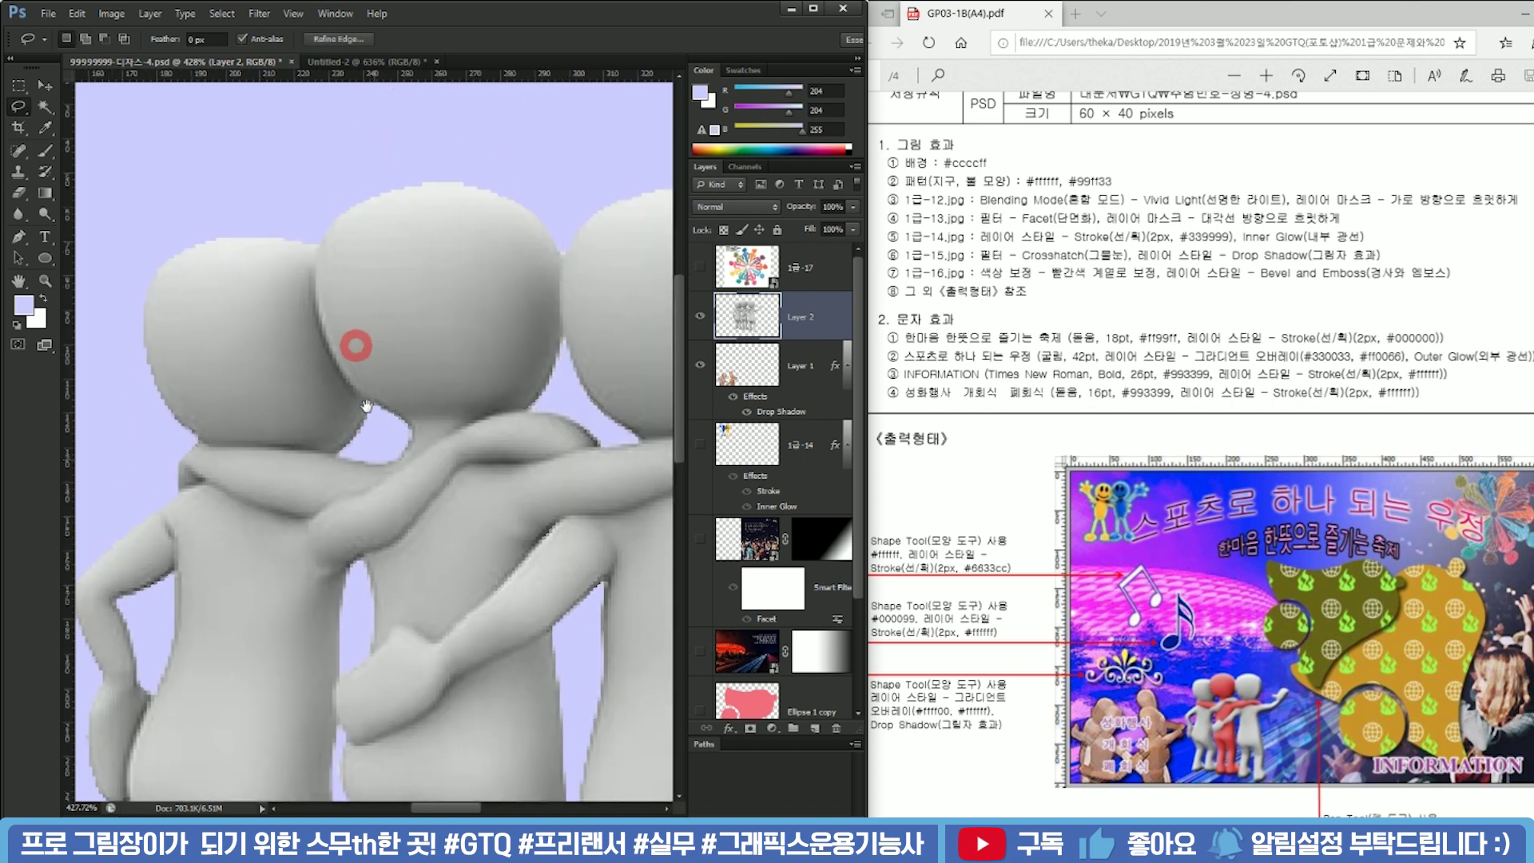
mouse_move(330, 344)
mouse_down()
mouse_move(391, 420)
mouse_move(390, 294)
mouse_up()
mouse_move(336, 366)
mouse_down()
mouse_move(317, 231)
mouse_move(275, 182)
mouse_up()
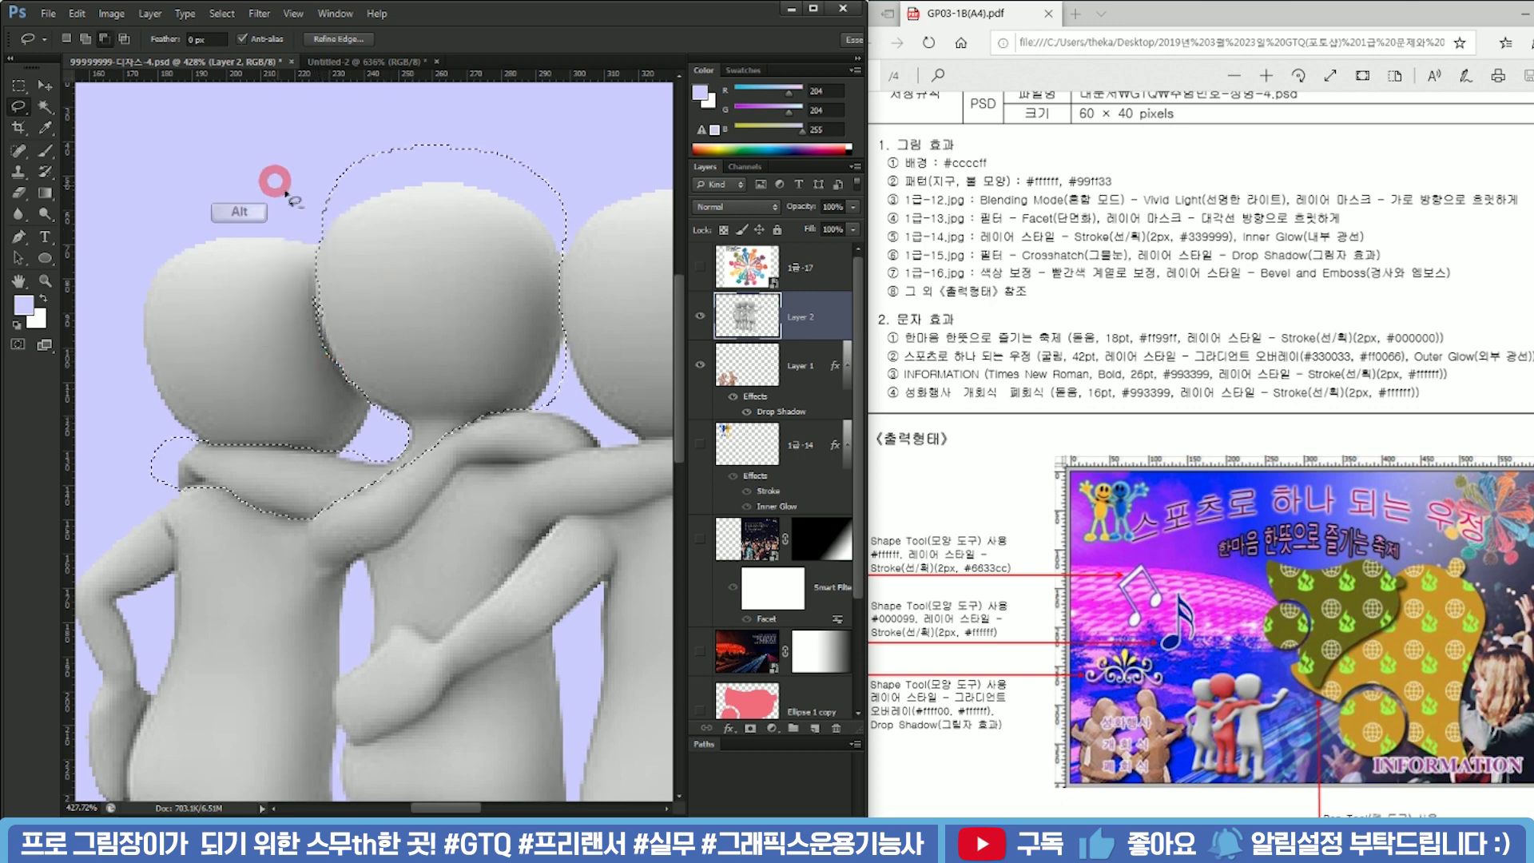
mouse_move(318, 314)
mouse_down()
mouse_move(305, 280)
mouse_move(365, 252)
mouse_up()
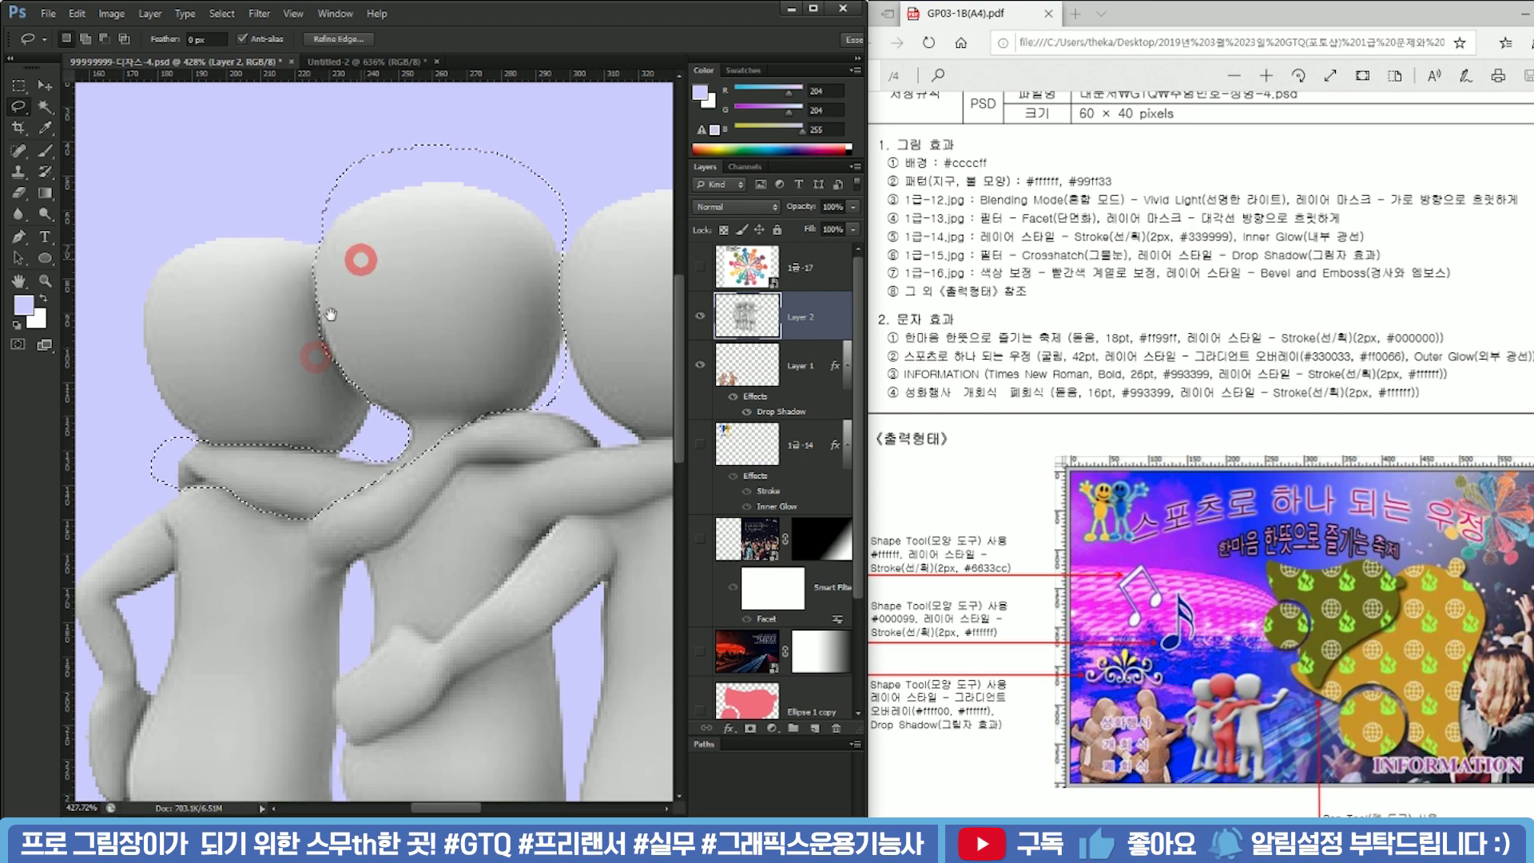
scroll(331, 314, down, 5)
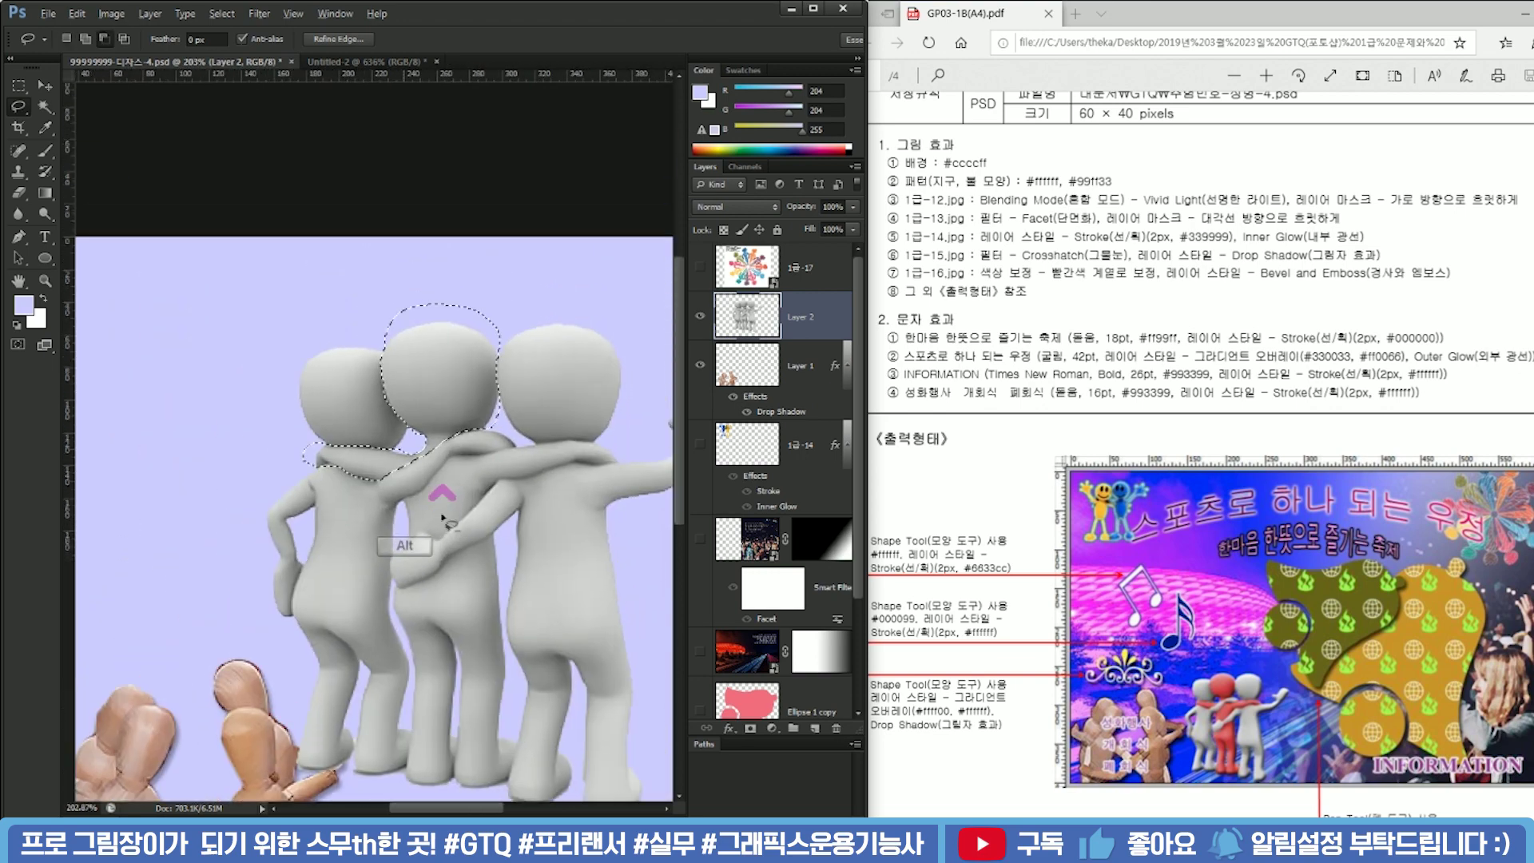
Add the middle figure's upper back and the arm over the right figure's shoulders to the selection, refining its edges
scroll(445, 518, up, 3)
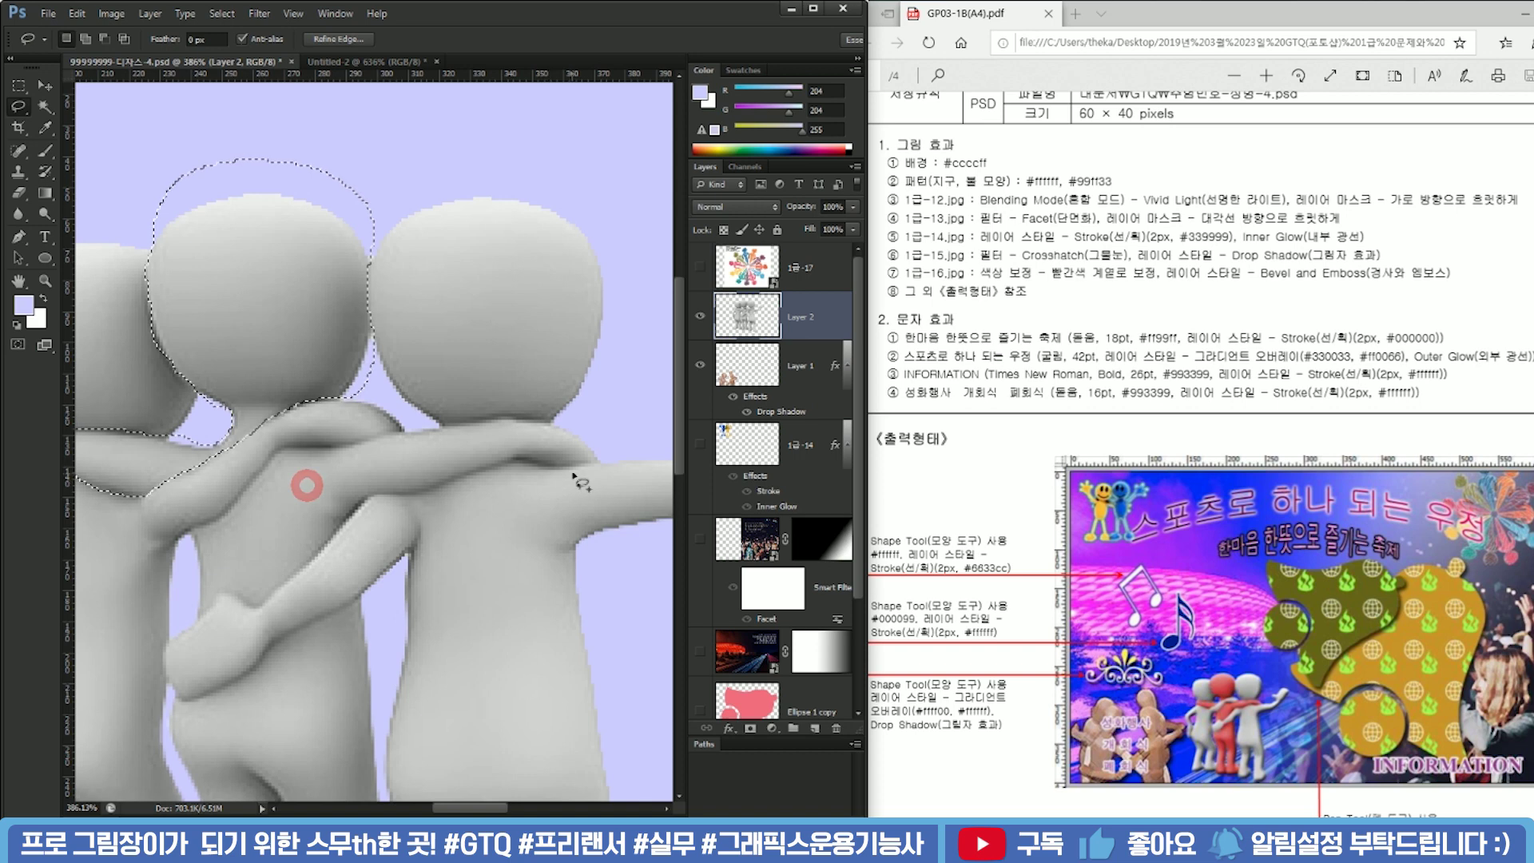
mouse_move(611, 458)
mouse_down()
mouse_move(514, 458)
mouse_move(371, 496)
mouse_move(273, 606)
mouse_move(235, 594)
mouse_move(198, 625)
mouse_move(187, 531)
mouse_move(230, 512)
mouse_move(281, 447)
mouse_move(482, 421)
mouse_move(665, 428)
mouse_up()
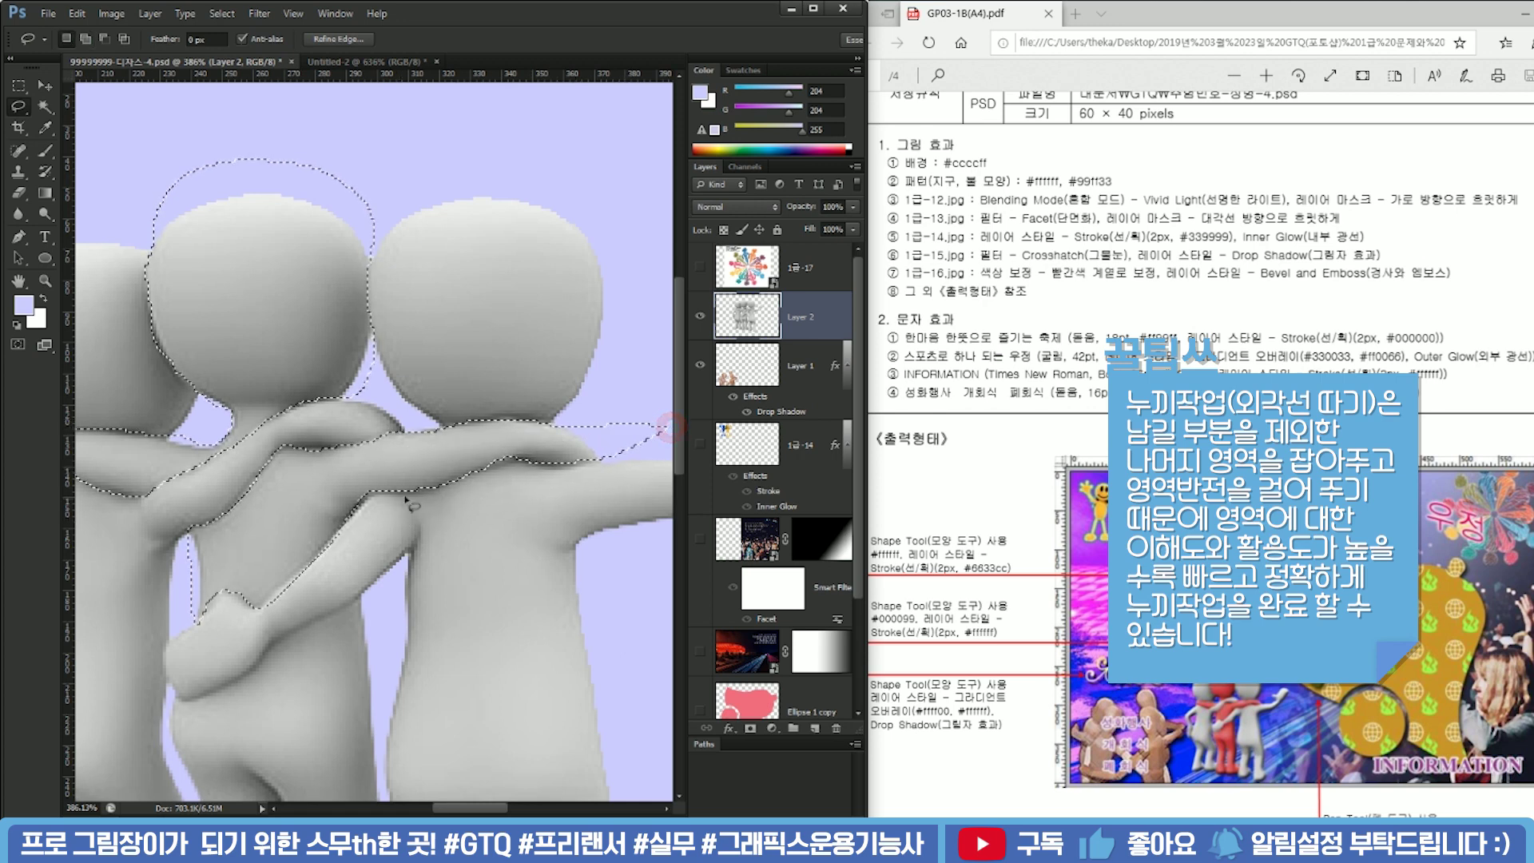
mouse_move(343, 529)
mouse_down()
mouse_move(265, 611)
mouse_move(331, 565)
mouse_up()
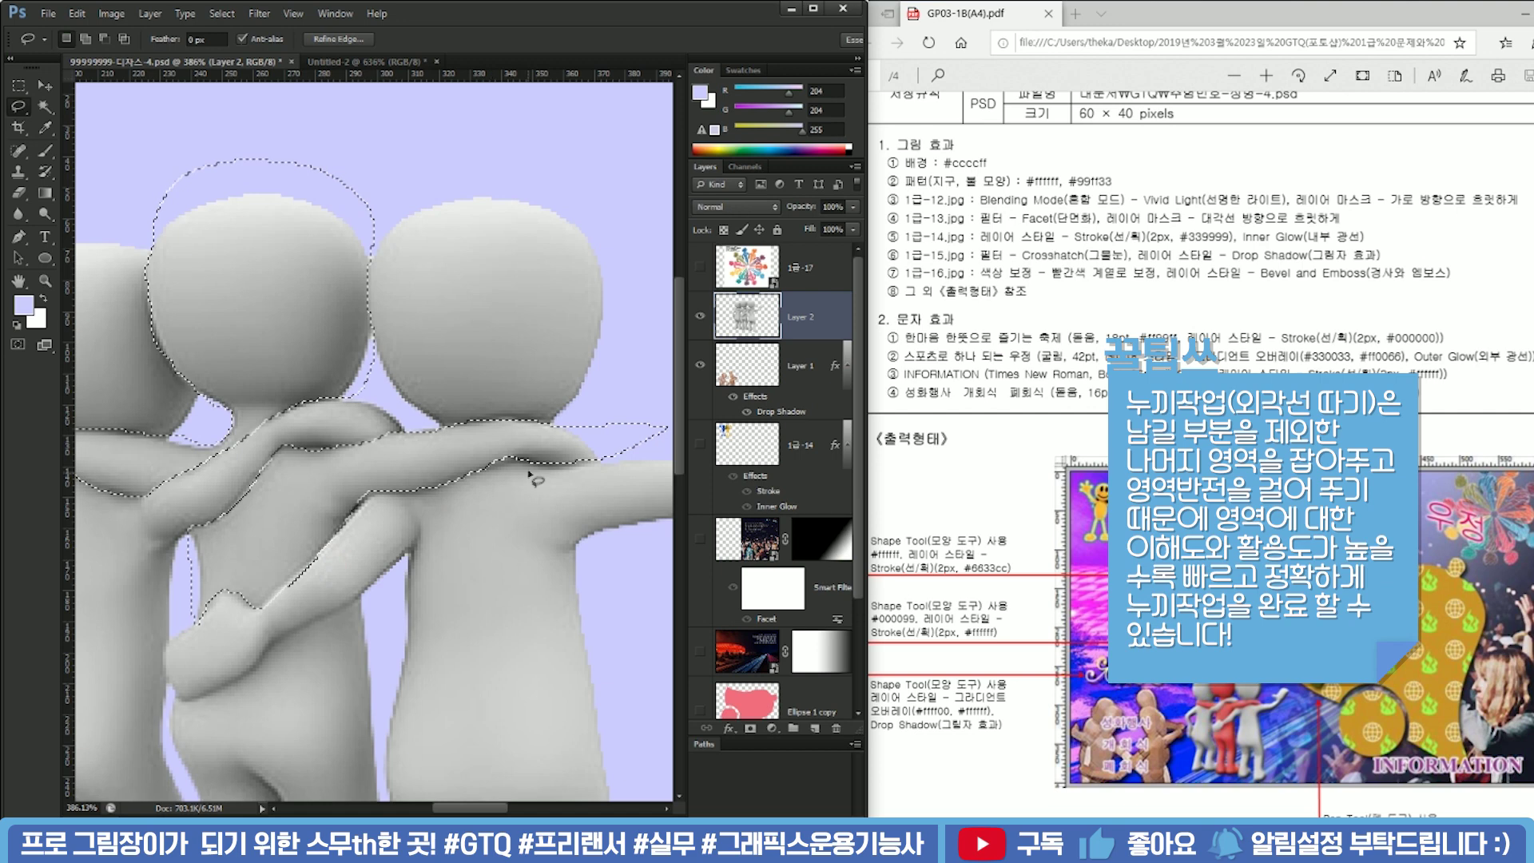
mouse_move(469, 475)
mouse_down()
mouse_move(607, 463)
mouse_move(549, 438)
mouse_up()
scroll(560, 471, down, 5)
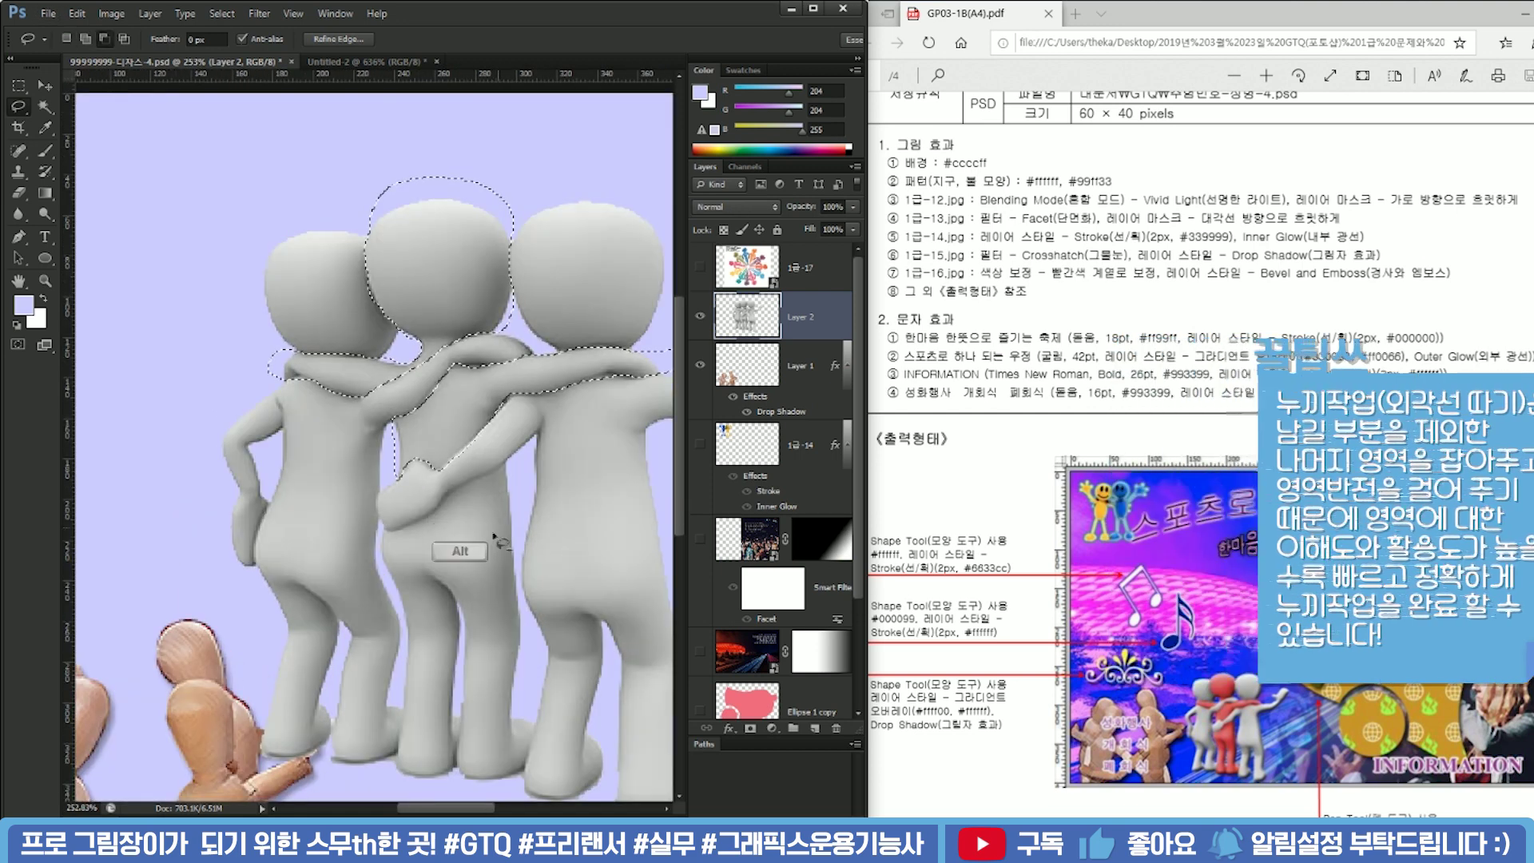
Start a Pen tool shape along the underside of the right figure's forearm, beginning at the middle figure's right side
scroll(484, 611, up, 2)
key(p)
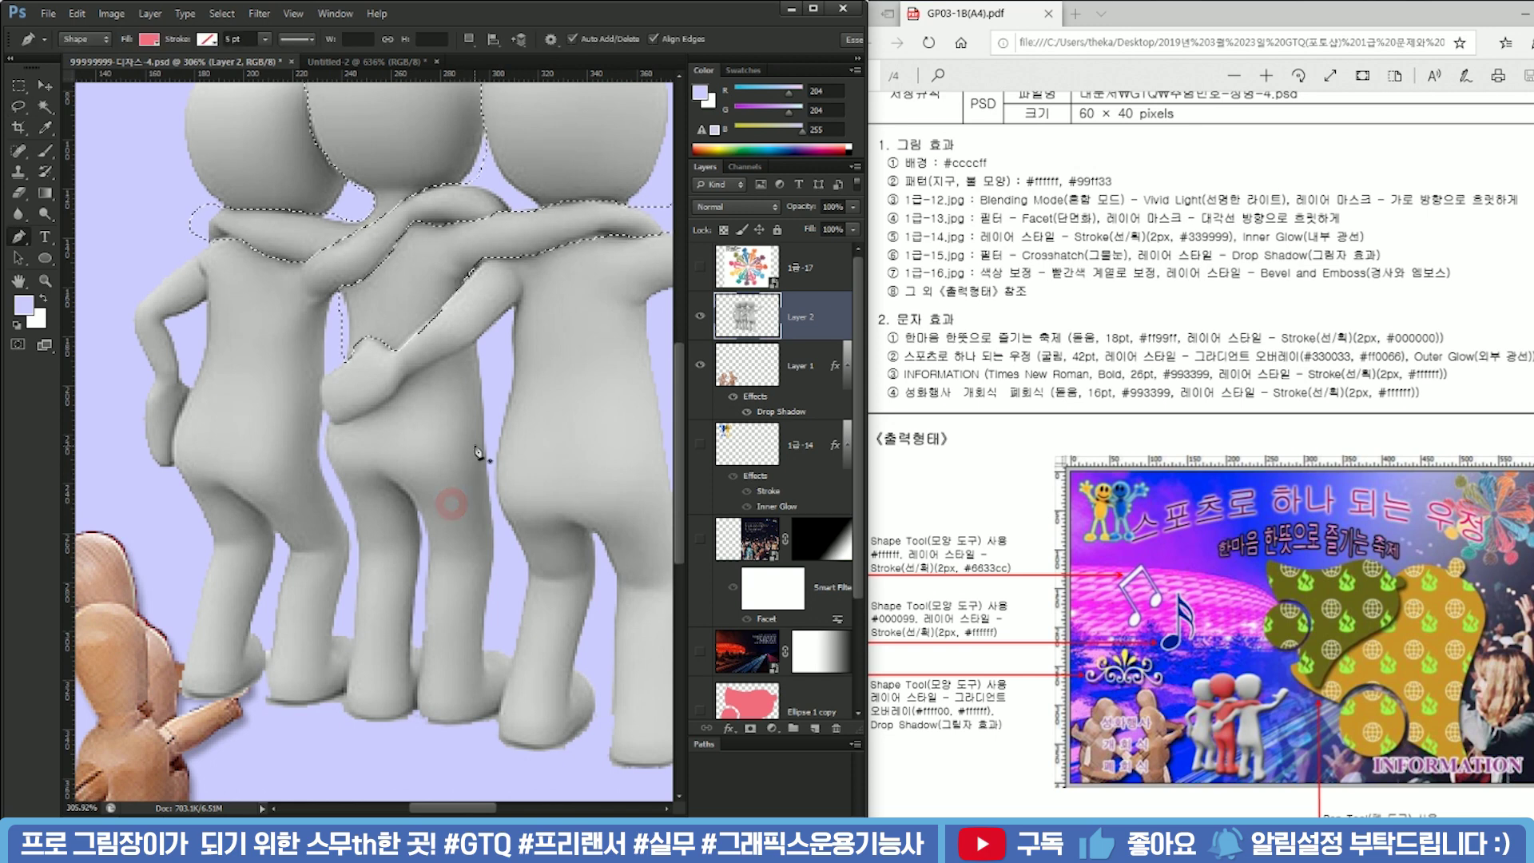
scroll(456, 338, up, 3)
click(444, 360)
drag(405, 377, 391, 390)
alt+click(447, 362)
click(393, 388)
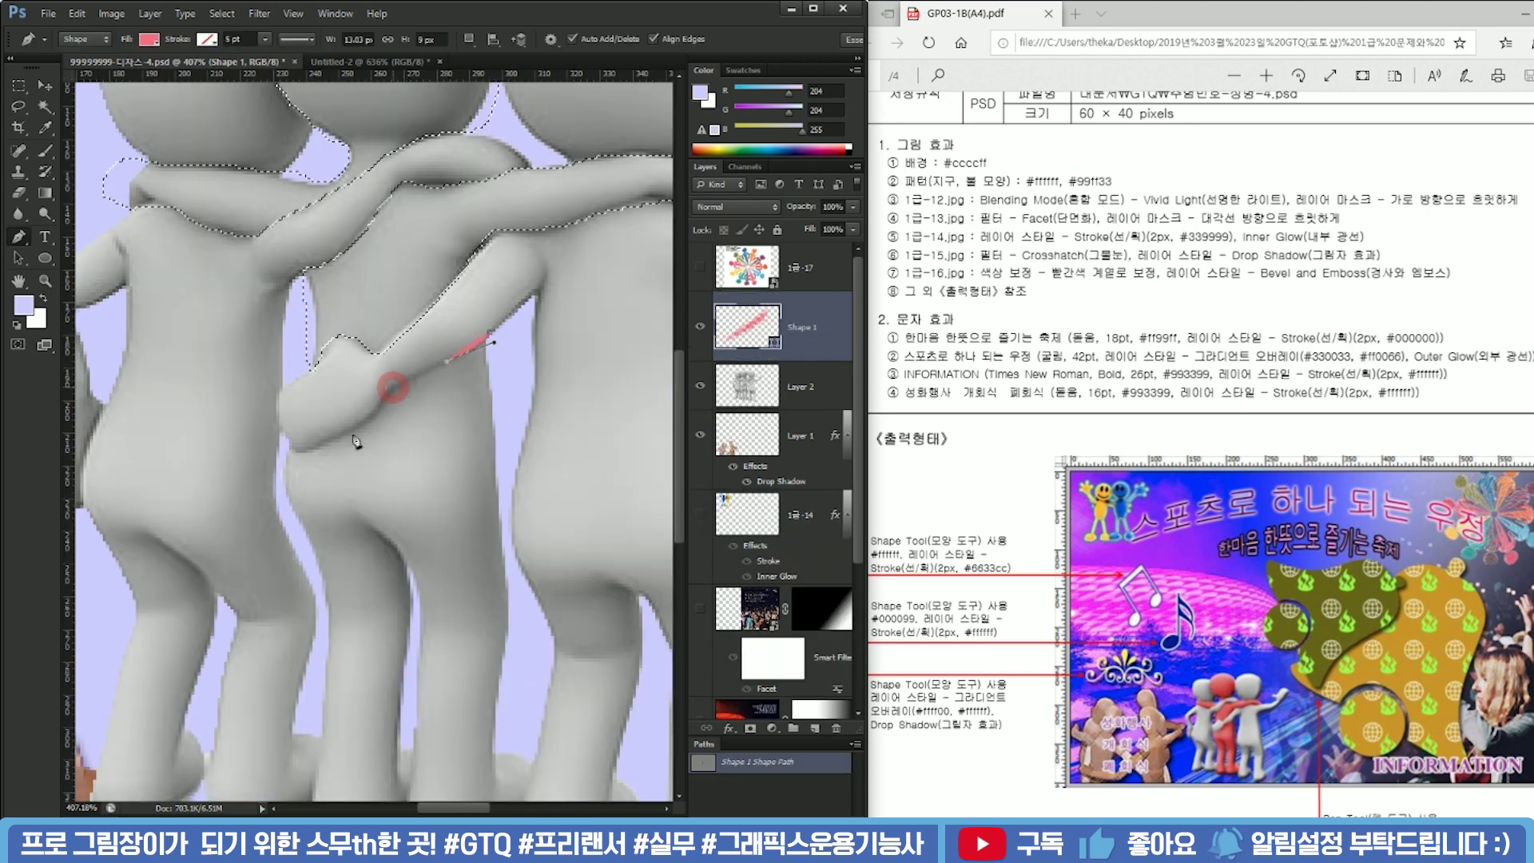
Extend the pen outline below the right figure's hand to the middle figure's left hip, then undo the last two path changes
drag(306, 450, 287, 454)
alt+click(307, 451)
click(289, 449)
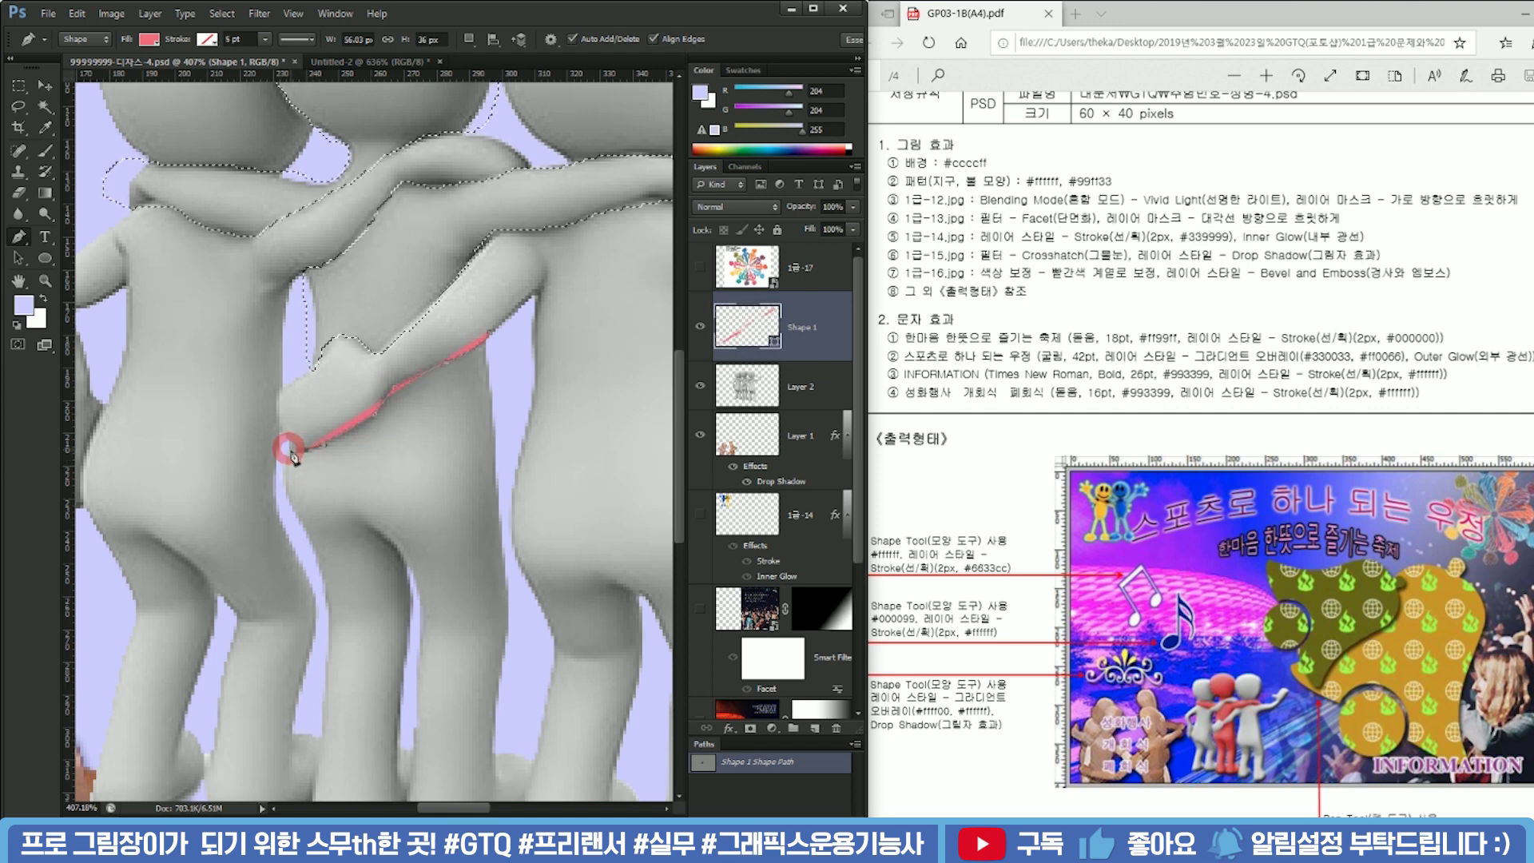
ctrl+click(282, 447)
drag(276, 439, 276, 442)
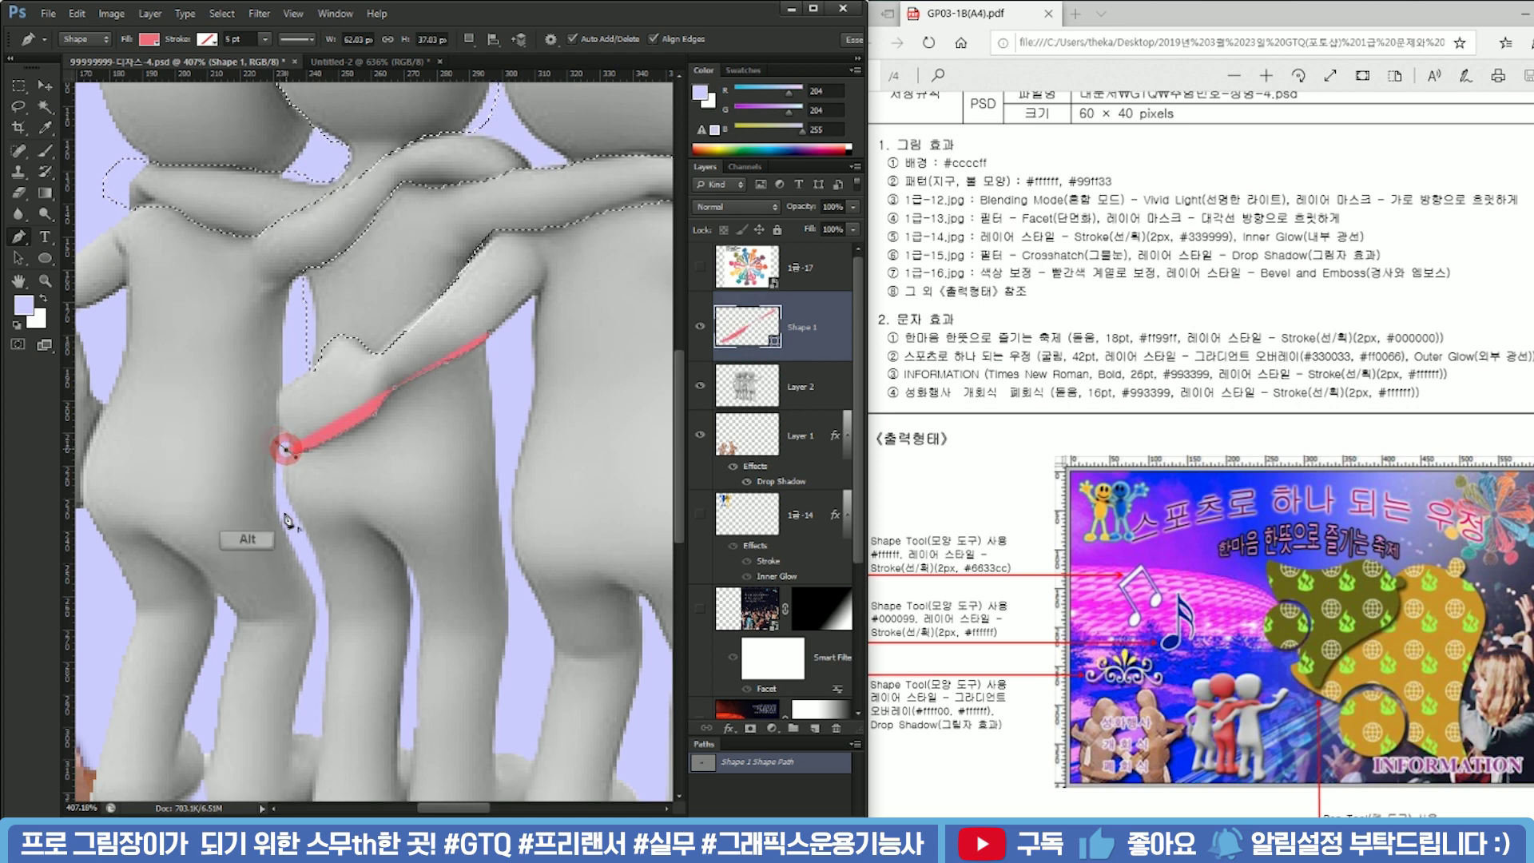
key(ctrl+z)
key(ctrl+z)
Start a new pen shape at the middle figure's left hip, just below the hand, and trace the hip's outer curve
drag(290, 451, 275, 447)
alt+click(290, 450)
click(300, 524)
key(ctrl+z)
drag(326, 562, 358, 552)
alt+click(299, 522)
Continue the pen outline down the outer edge of the middle figure's left leg to the ankle
drag(335, 313, 430, 540)
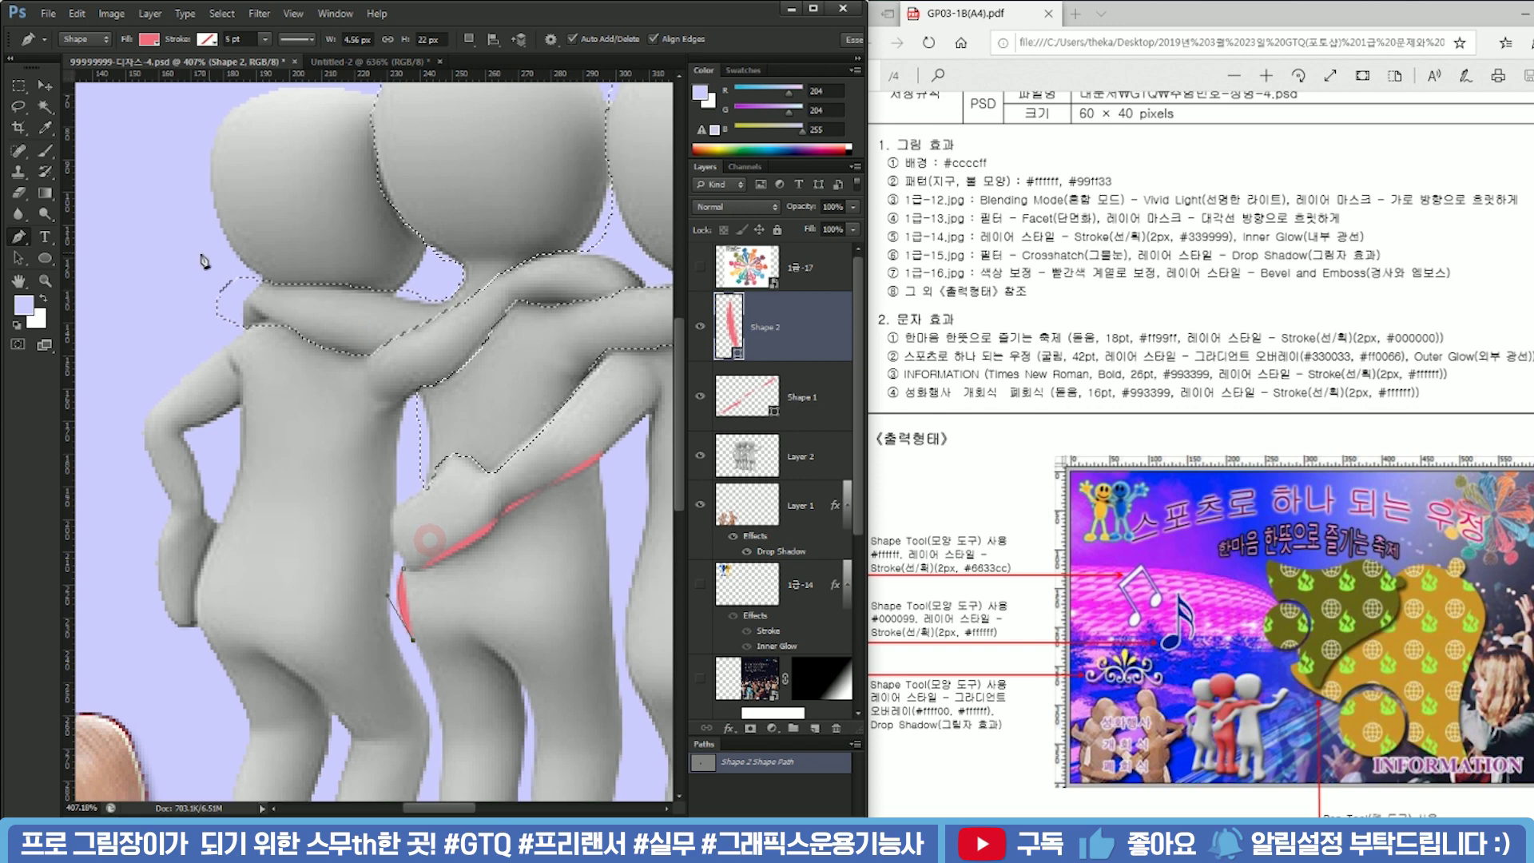
drag(495, 721, 455, 497)
click(399, 586)
key(ctrl)
drag(396, 691, 387, 706)
alt+click(399, 585)
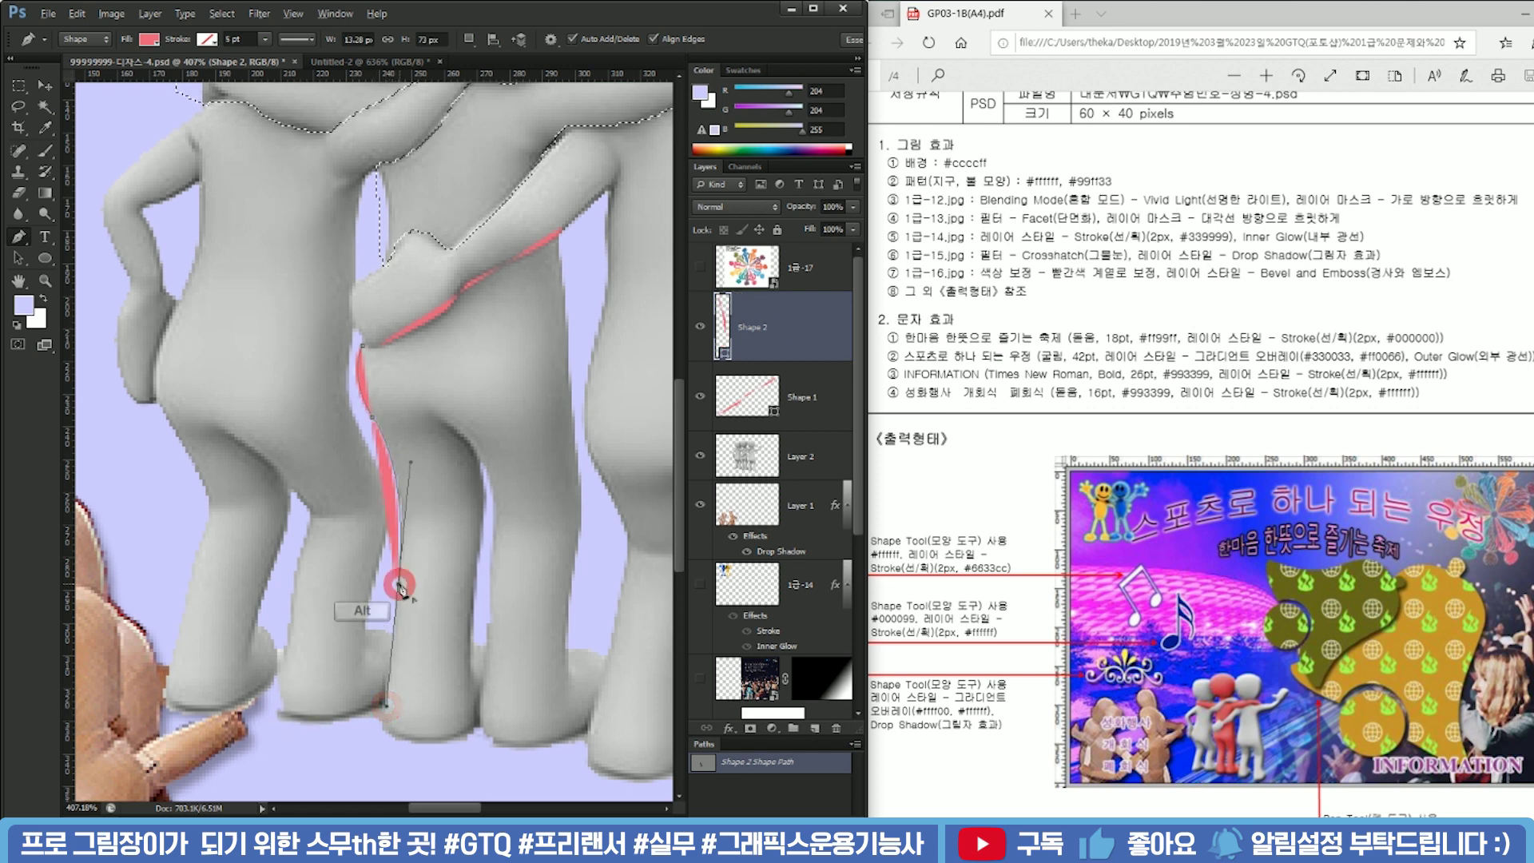
Trace the pen outline around the middle figure's left foot, across the gap, and along the sole of the right foot
drag(423, 740, 480, 730)
key(ctrl)
alt+click(424, 741)
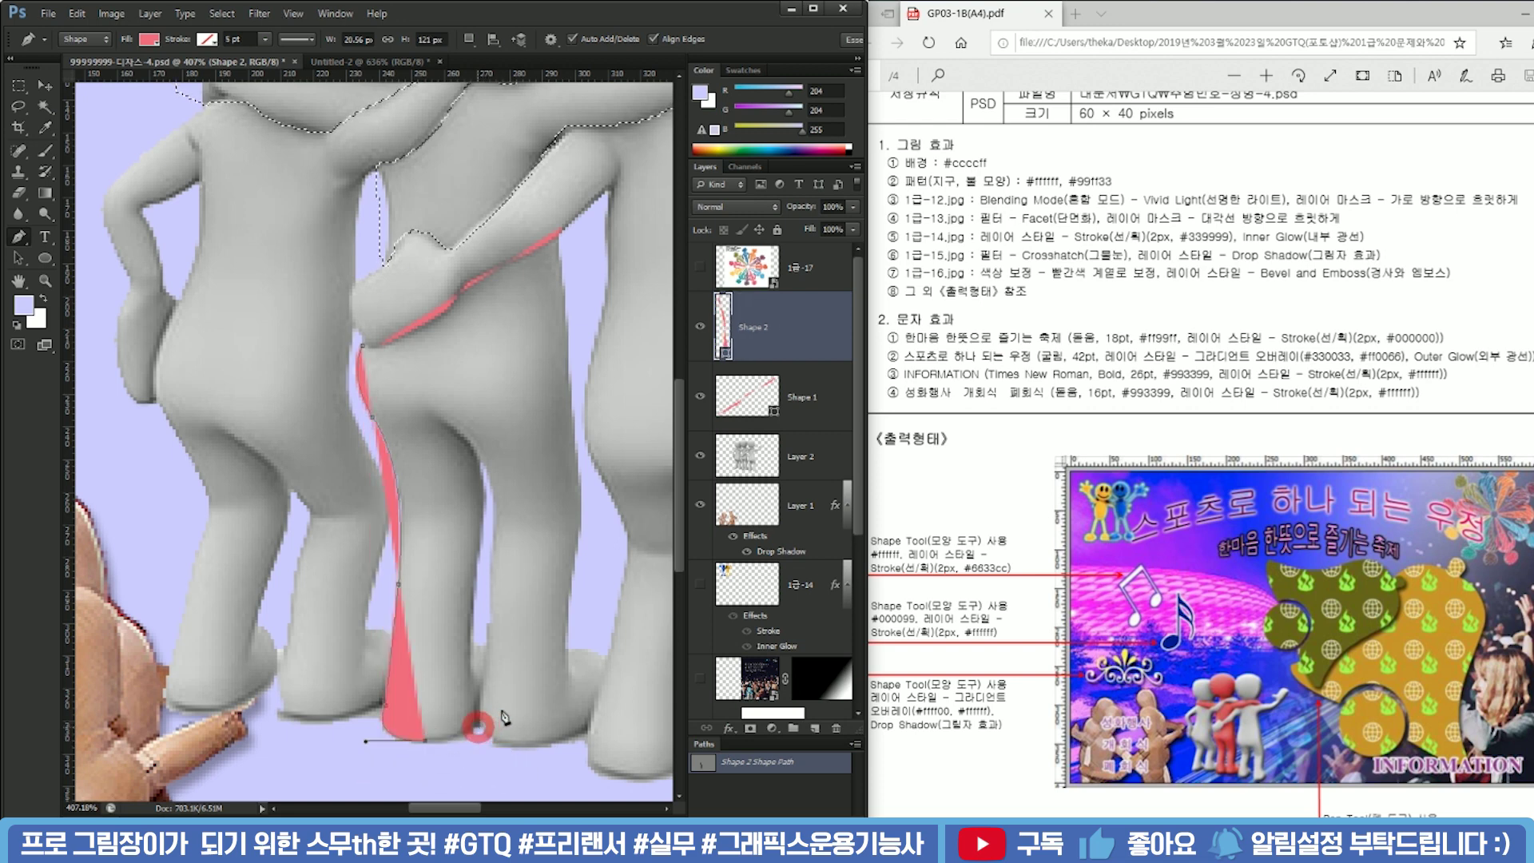
drag(507, 711, 505, 711)
alt+click(478, 728)
key(ctrl)
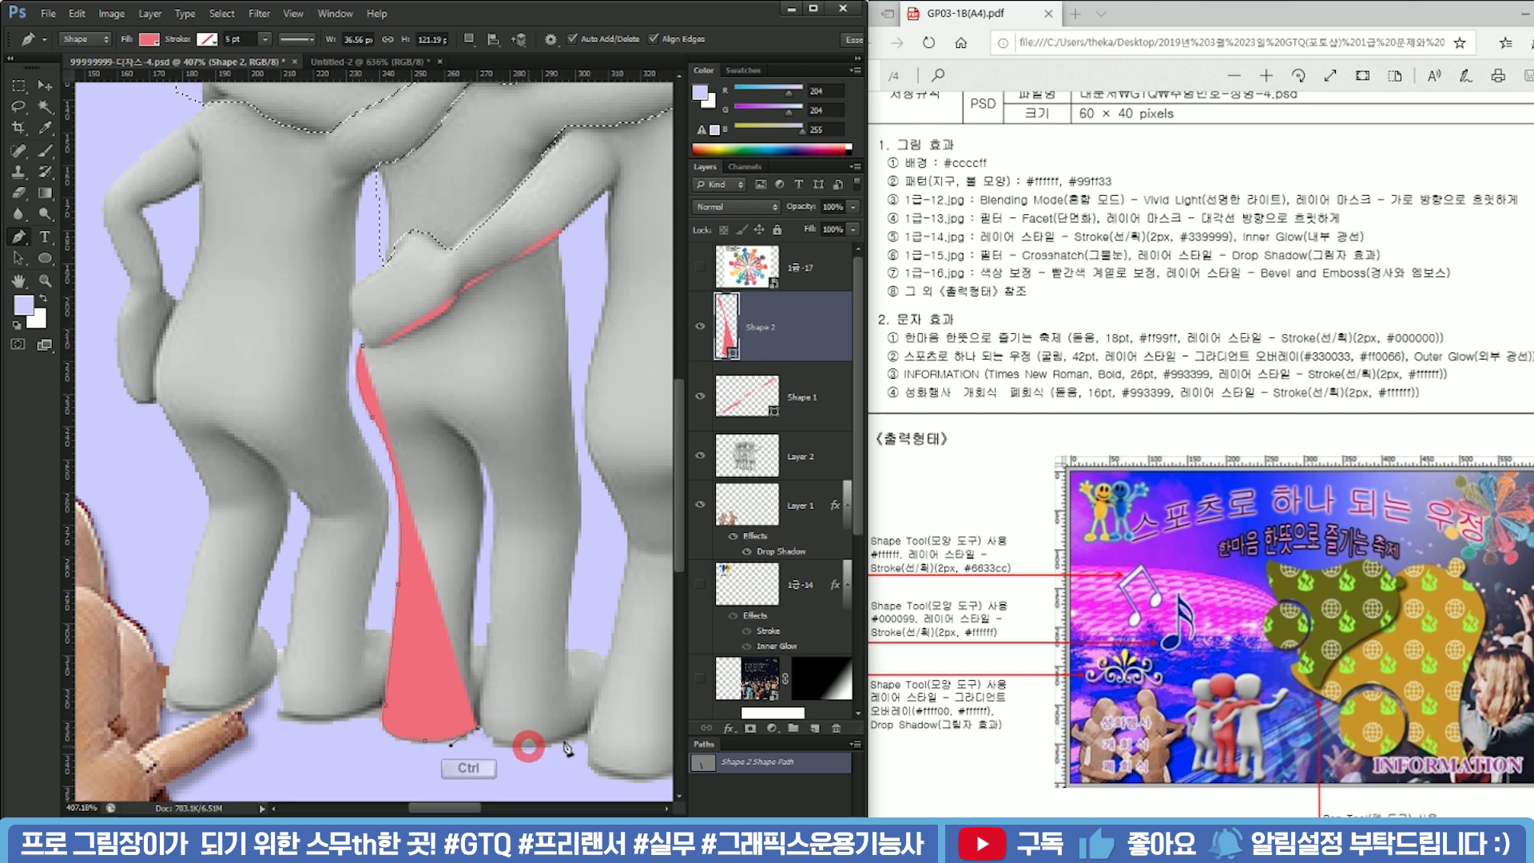
key(shift)
drag(565, 745, 557, 748)
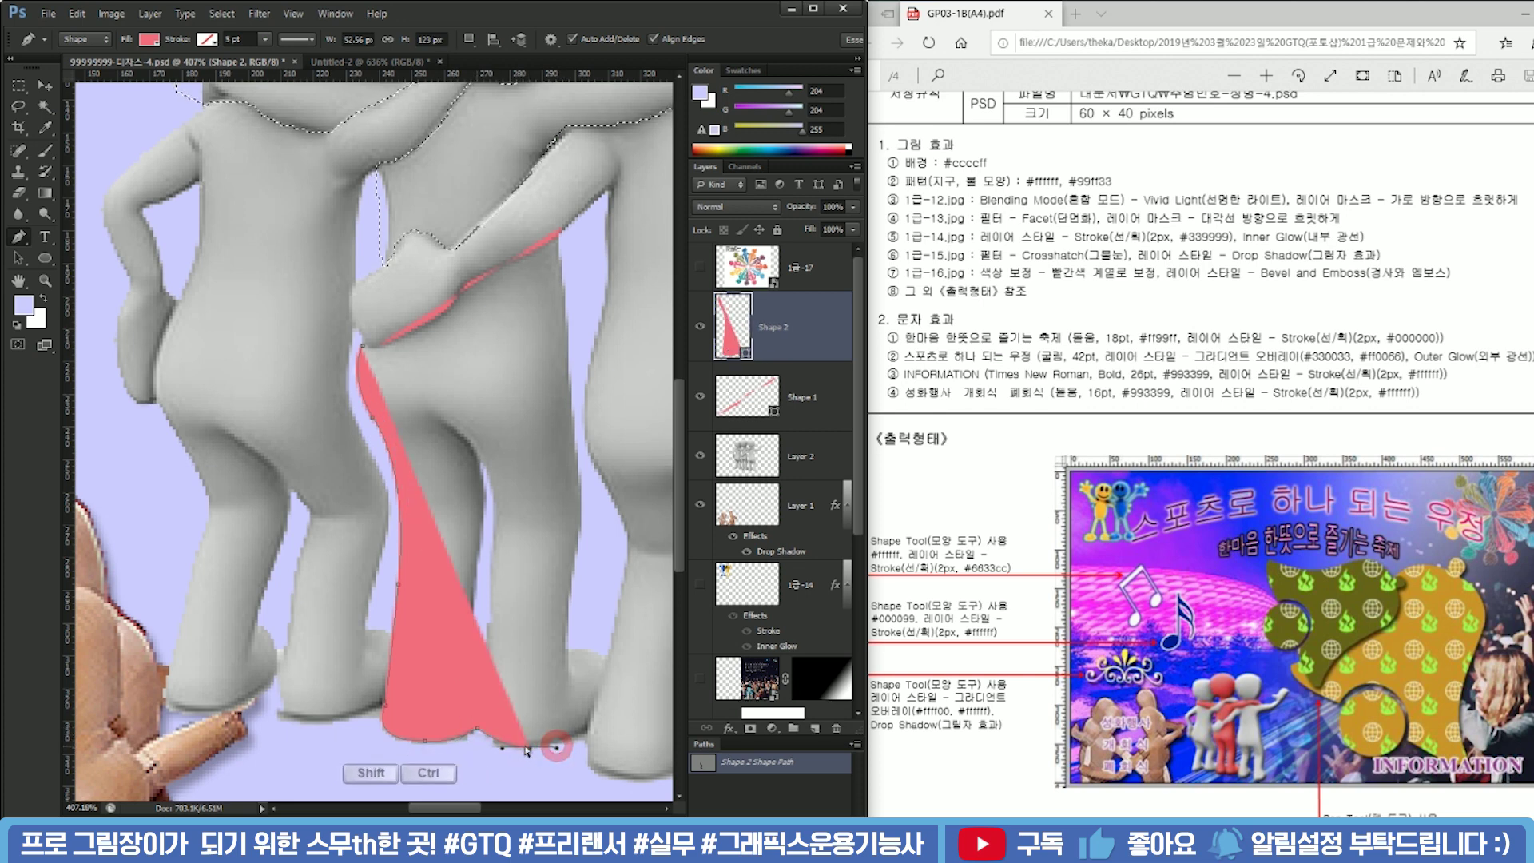
Continue the pen outline around the end of the middle figure's right foot, up along the right figure's lower leg
click(595, 735)
key(ctrl)
drag(582, 729, 601, 711)
alt+click(582, 729)
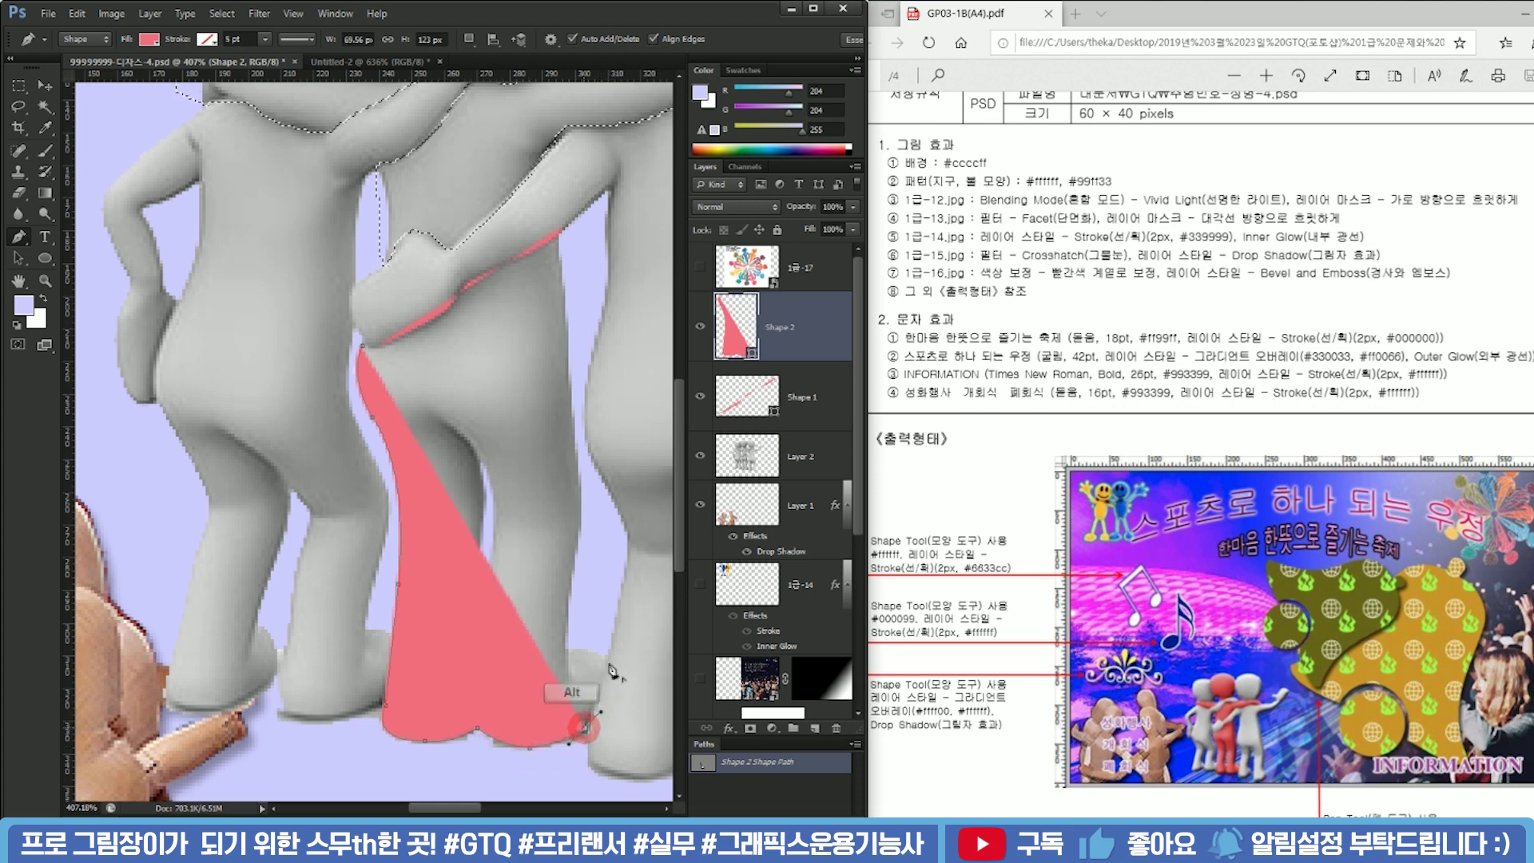
key(ctrl)
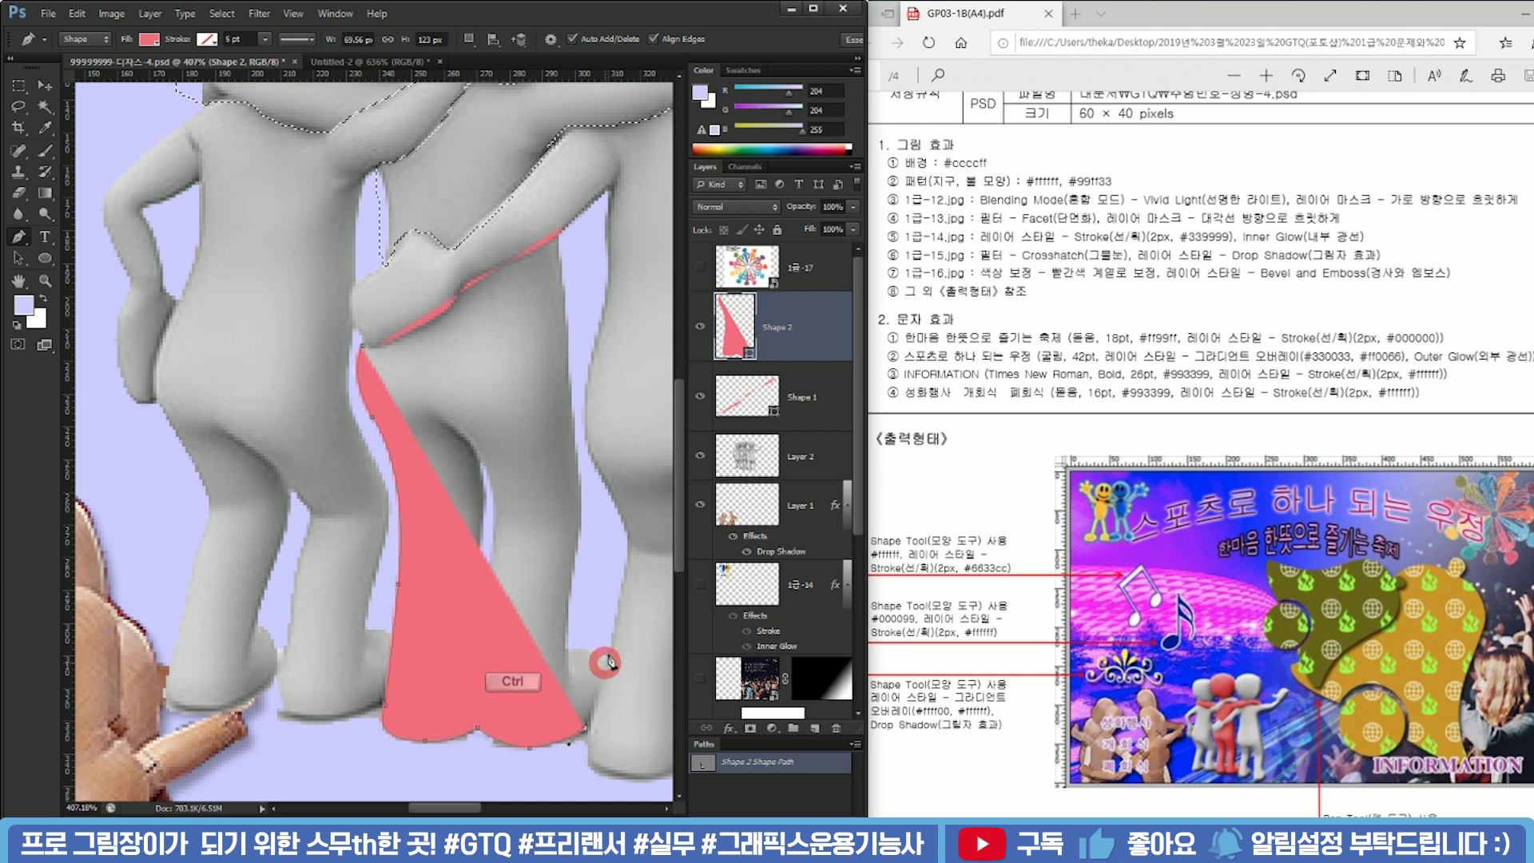
drag(605, 662, 608, 655)
alt+click(604, 663)
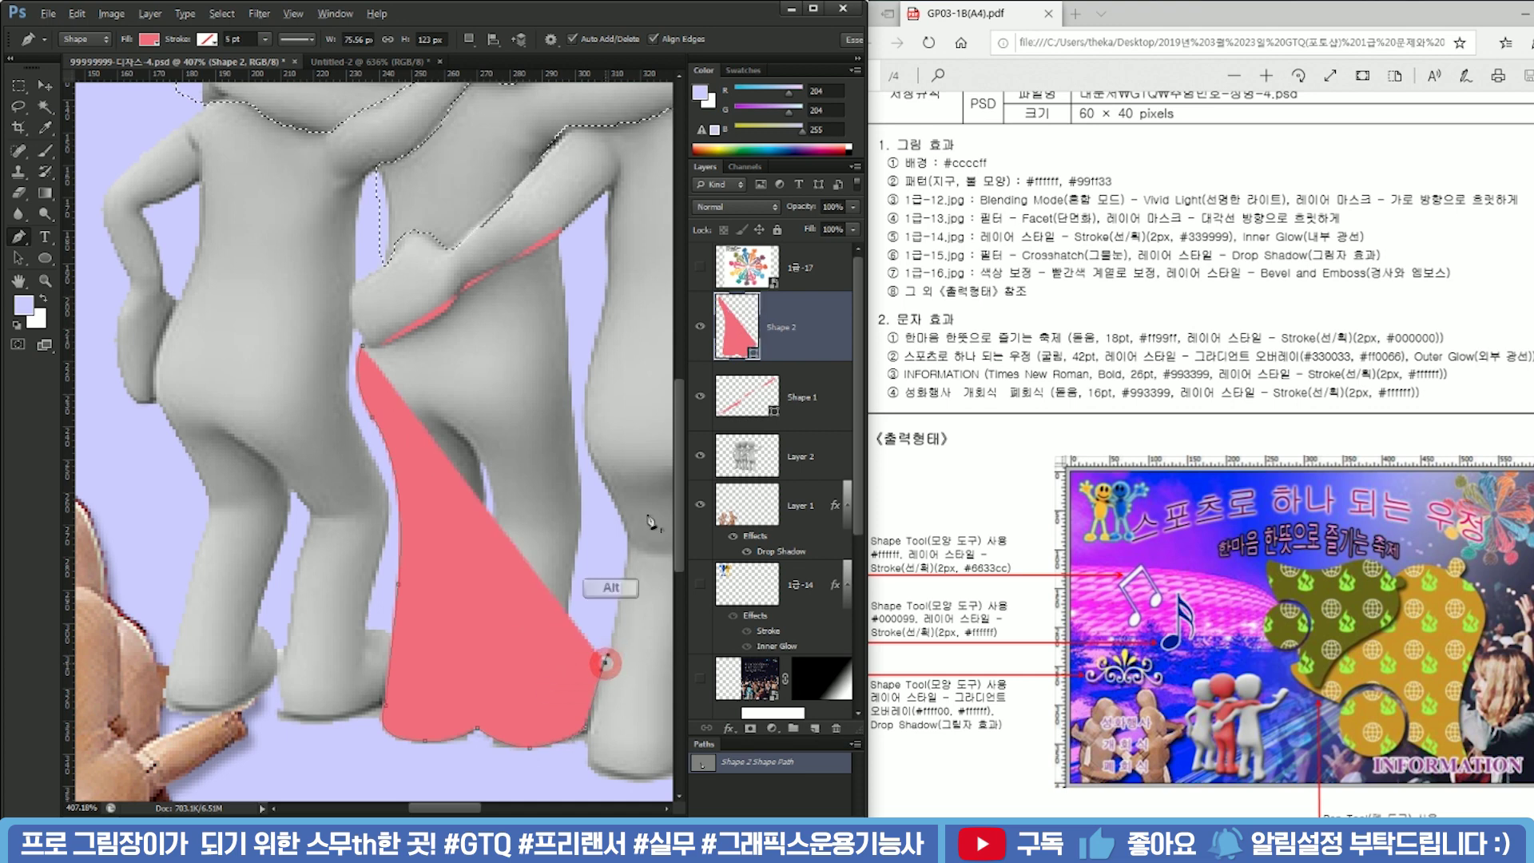
Set the pen shape's fill to no color
click(149, 39)
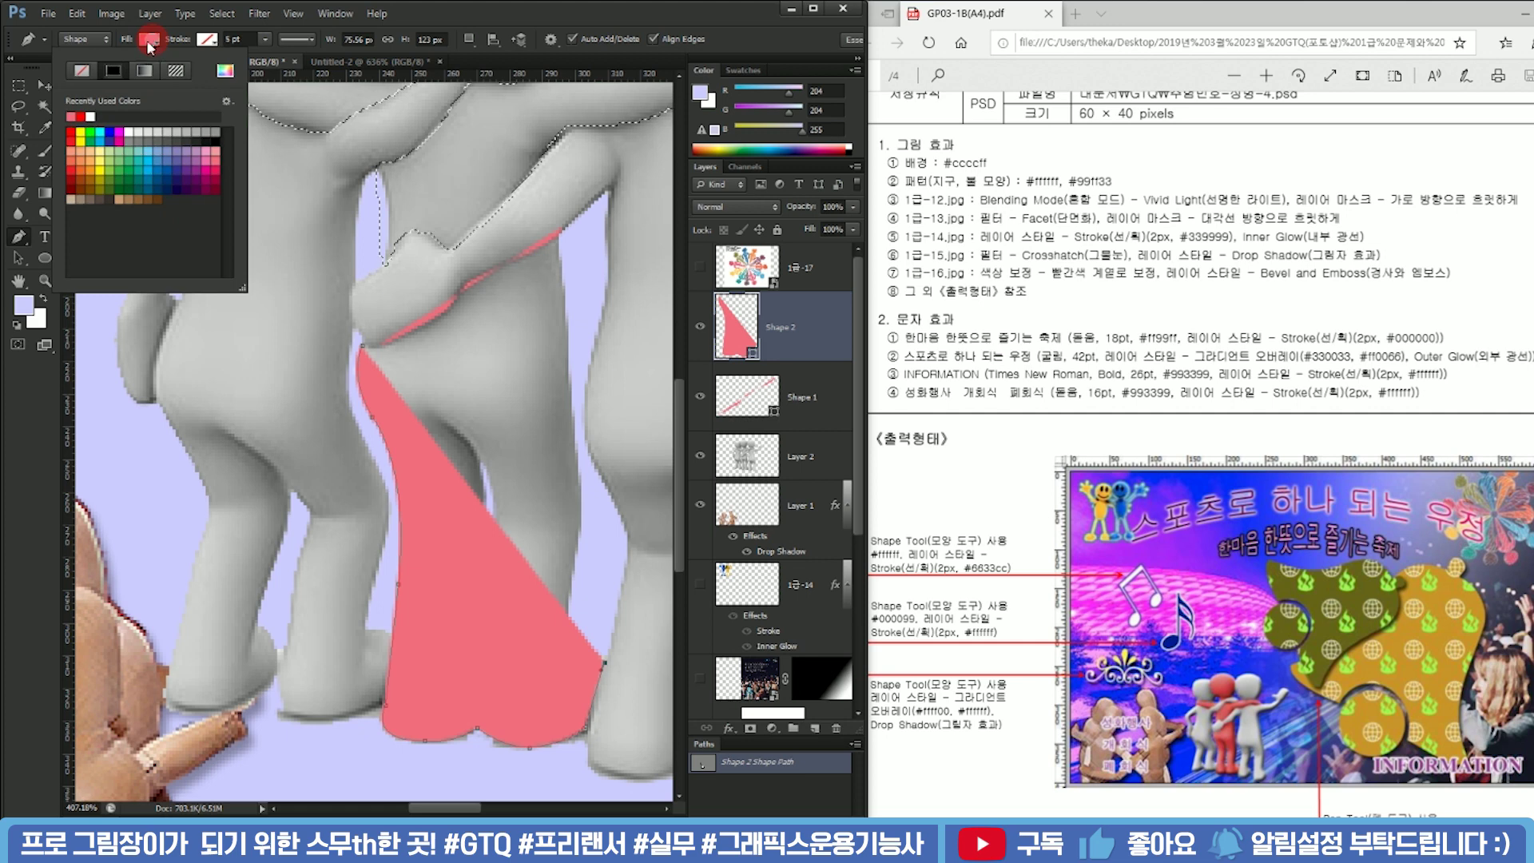
click(82, 70)
click(428, 22)
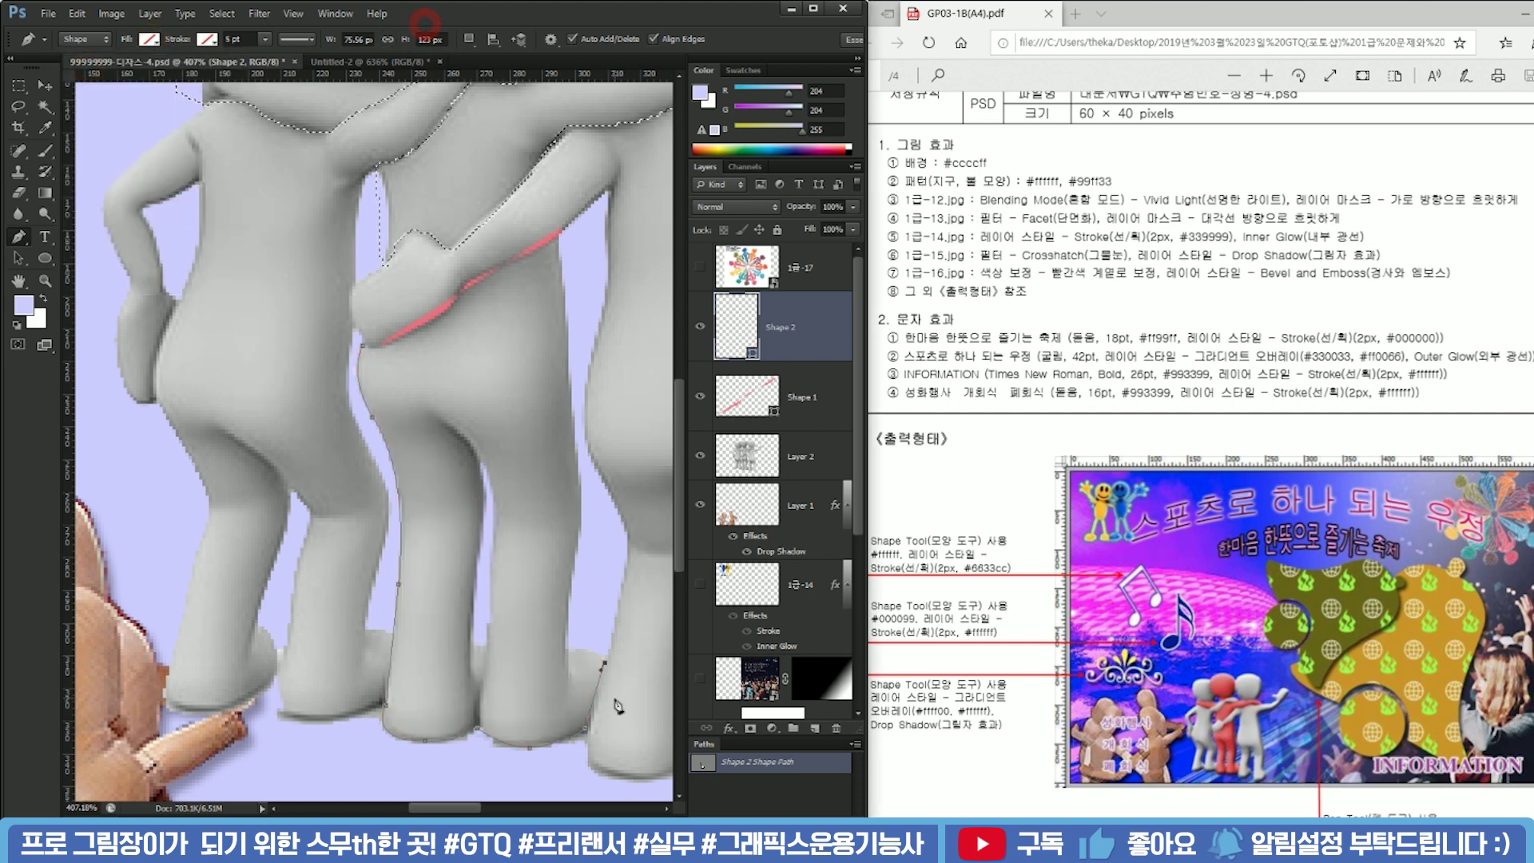
Trace the pen outline from the top of the right foot up the outer edge of the middle figure's right leg
click(566, 653)
drag(533, 659, 528, 663)
alt+click(567, 652)
drag(579, 492, 545, 300)
alt+click(572, 402)
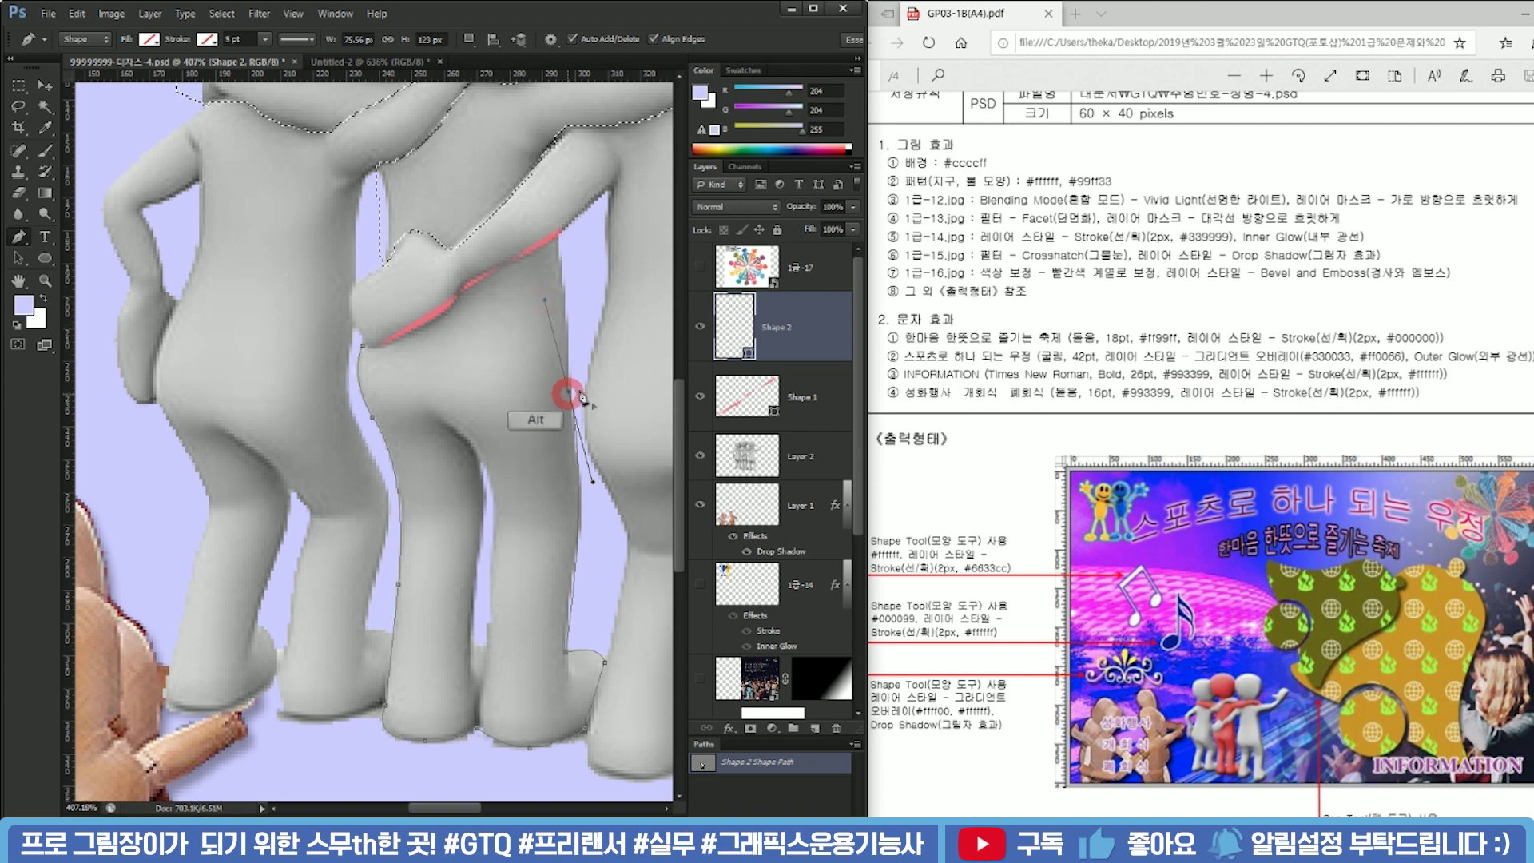
drag(590, 313, 537, 432)
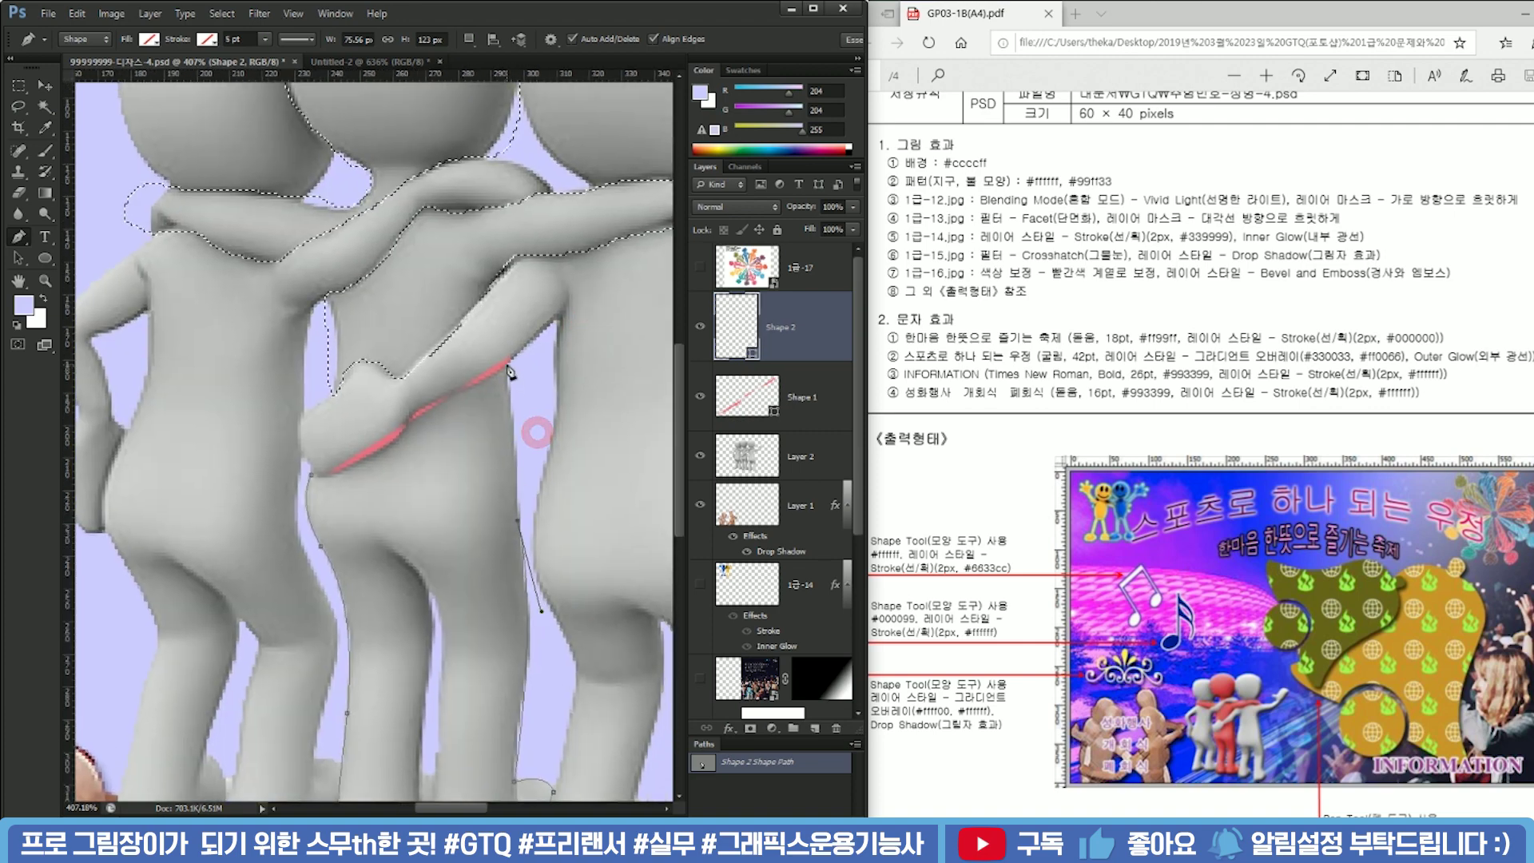
Close the middle figure's pen outline along the underside of the right figure's forearm and hand, and delete the Shape 1 layer
click(506, 365)
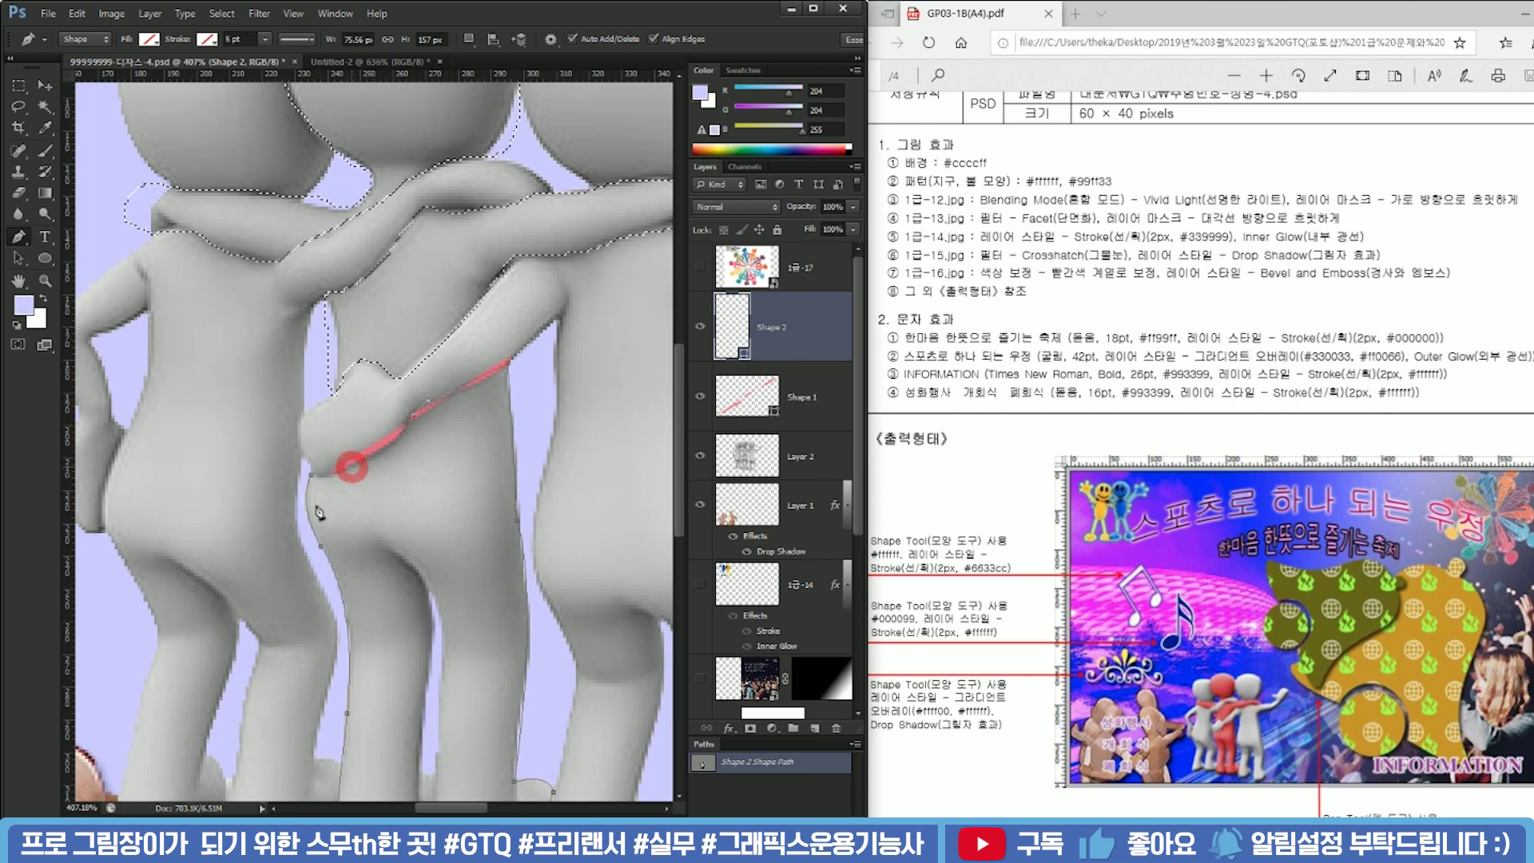
drag(300, 496, 299, 496)
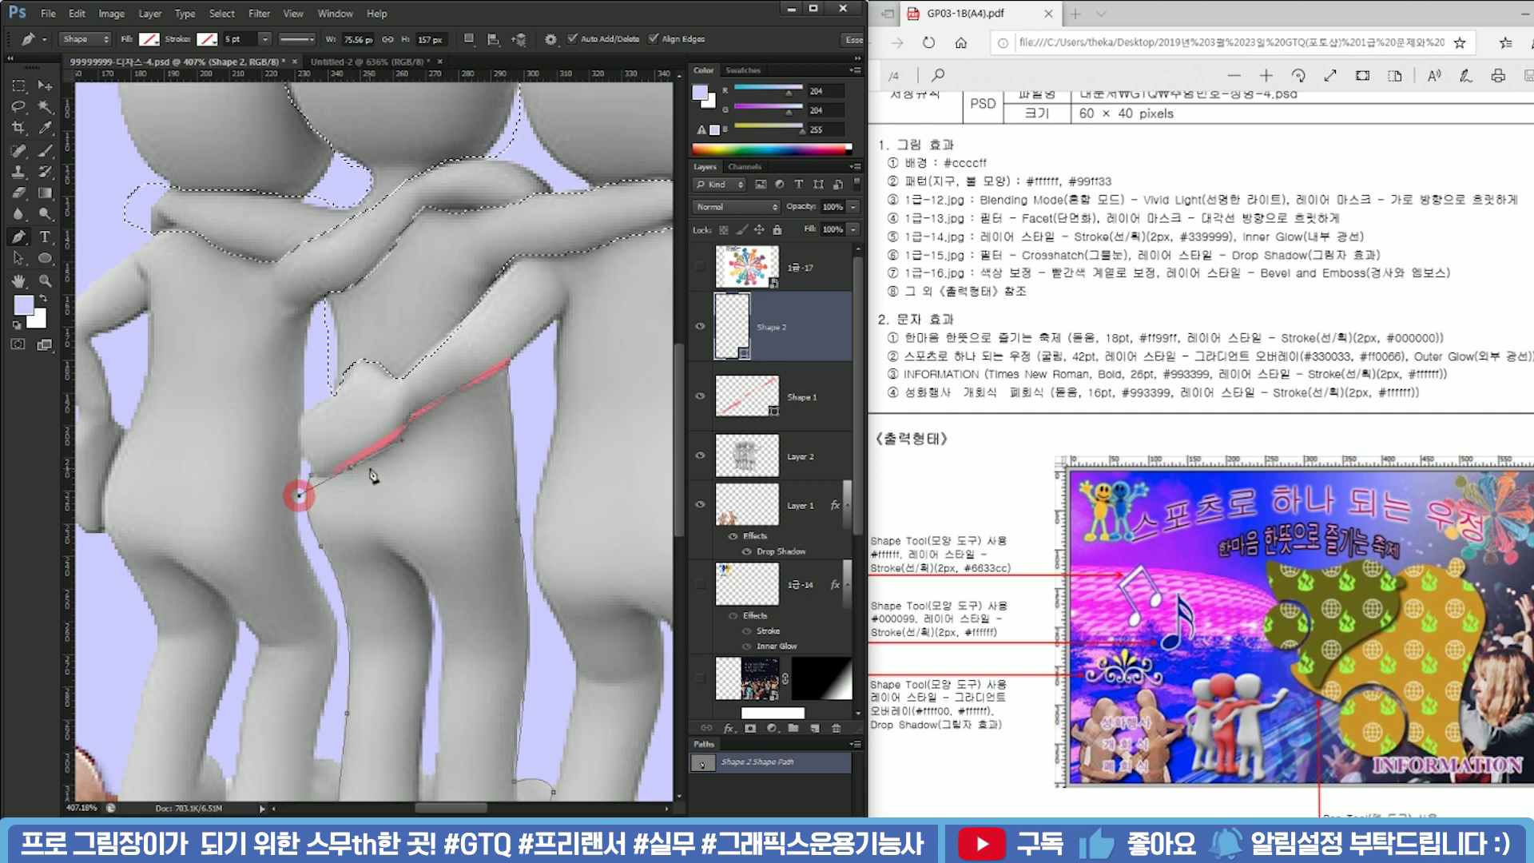
alt+click(352, 467)
click(305, 481)
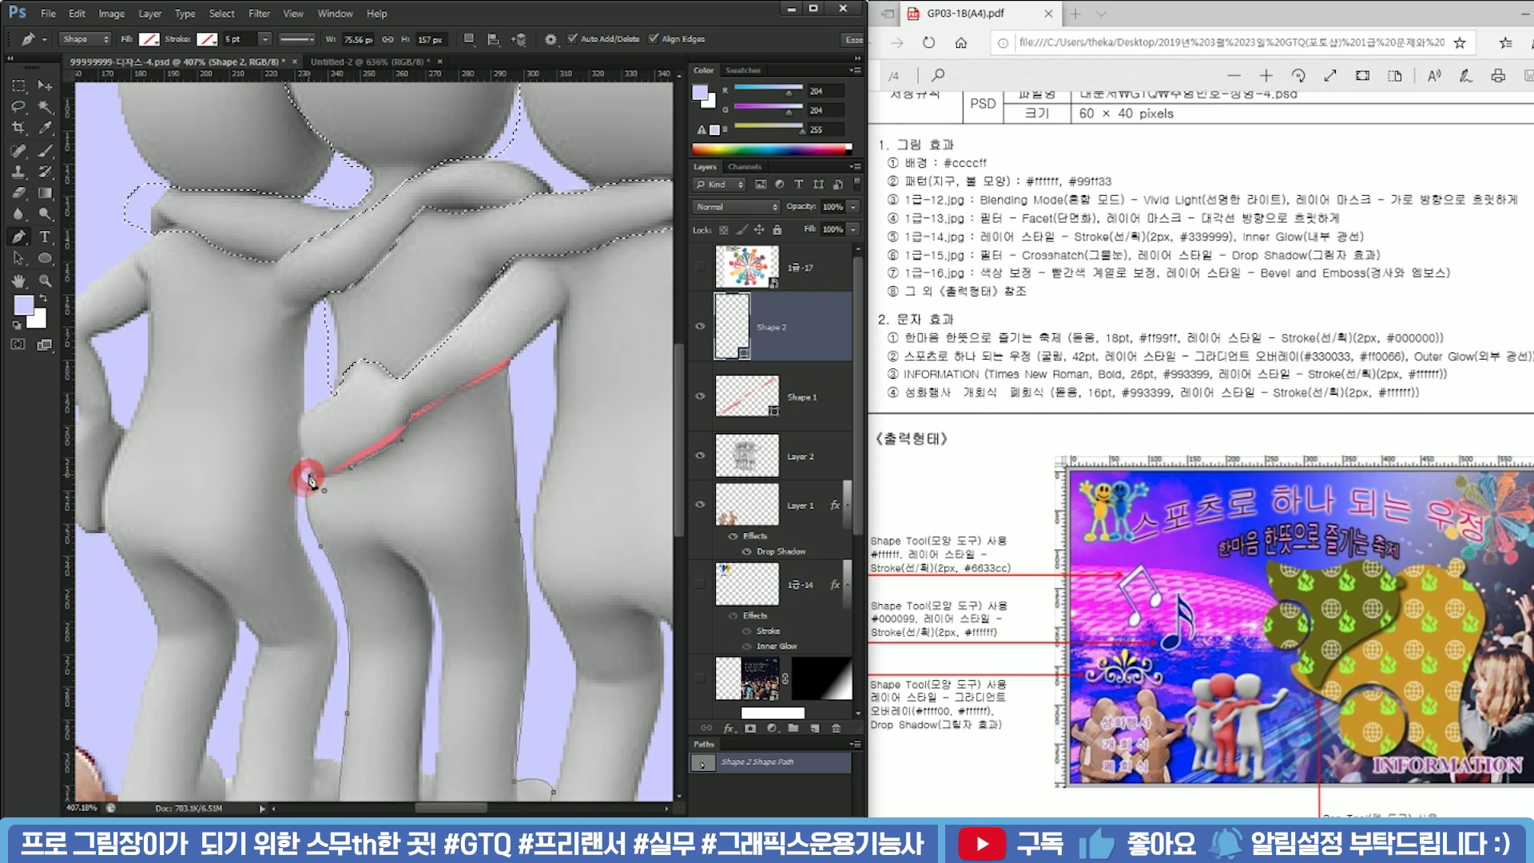
drag(278, 482, 281, 479)
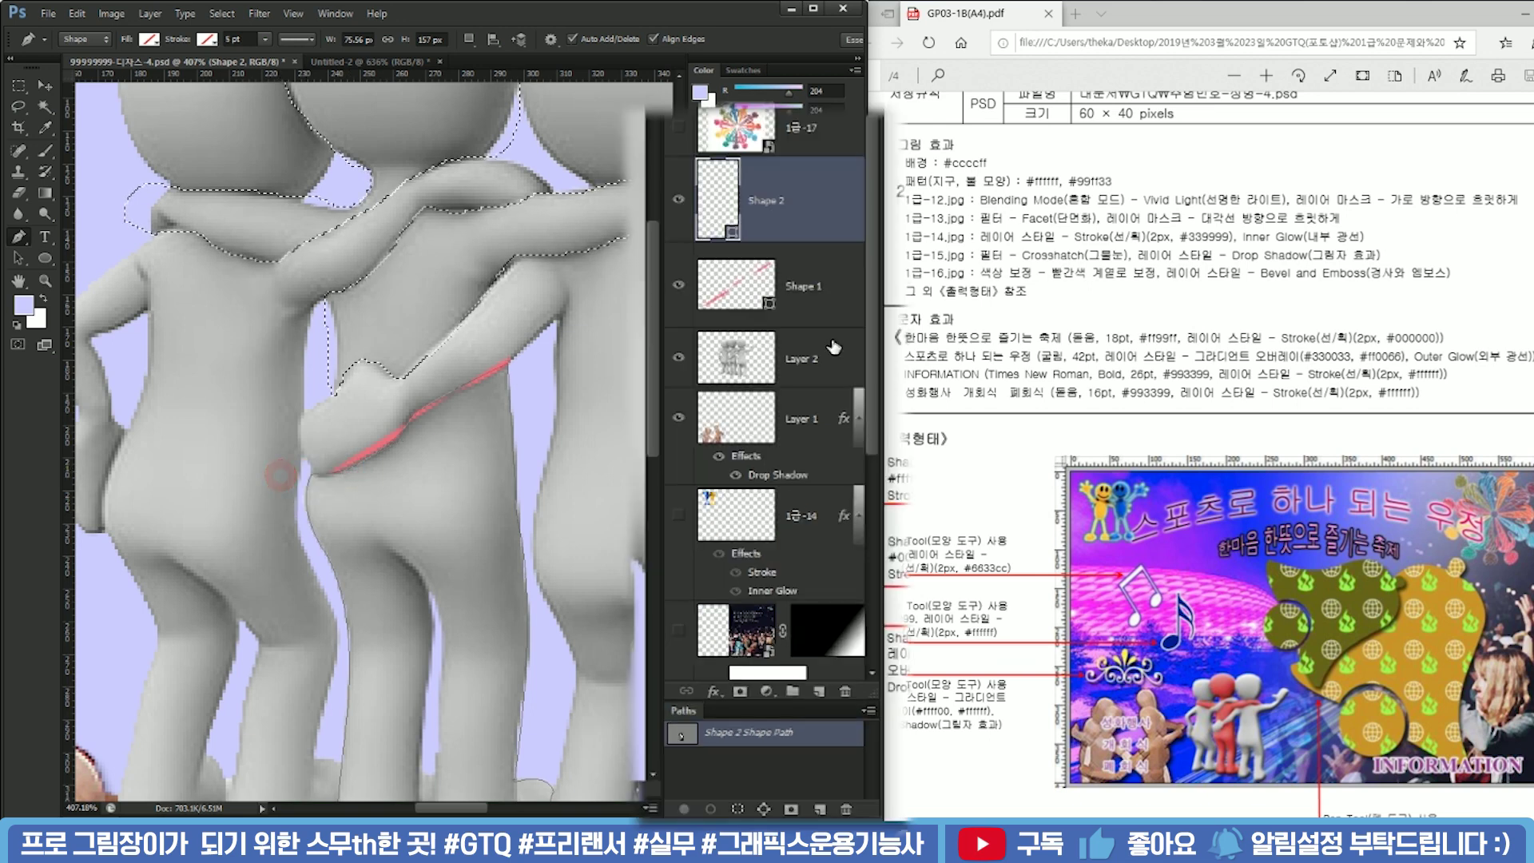
click(777, 381)
click(843, 690)
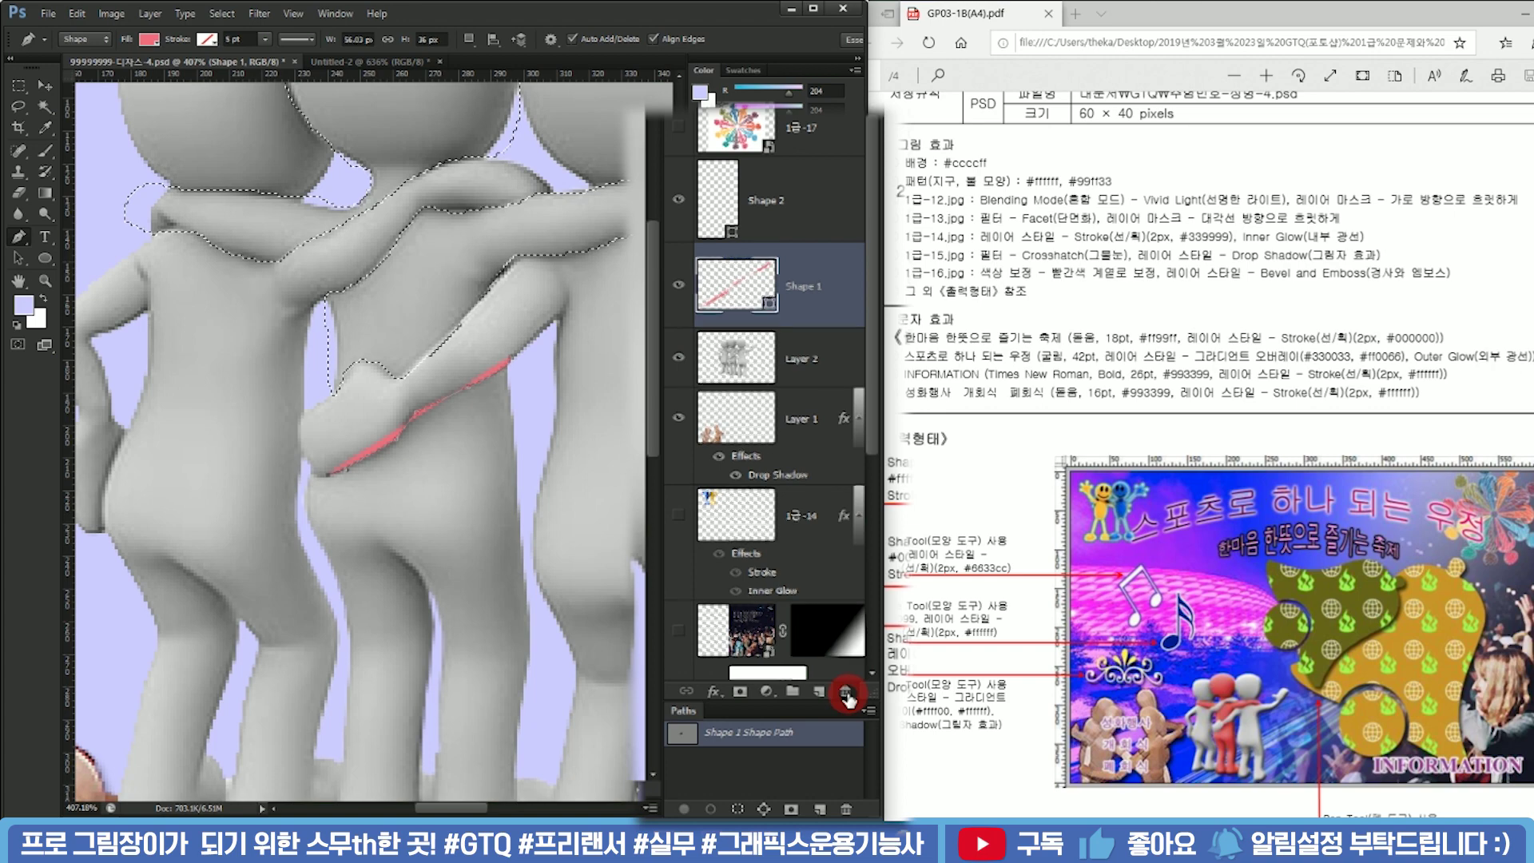
Add the Shape 2 path to the existing selection so it covers the middle figure's whole body, with Layer 2 active
click(787, 206)
scroll(485, 598, down, 5)
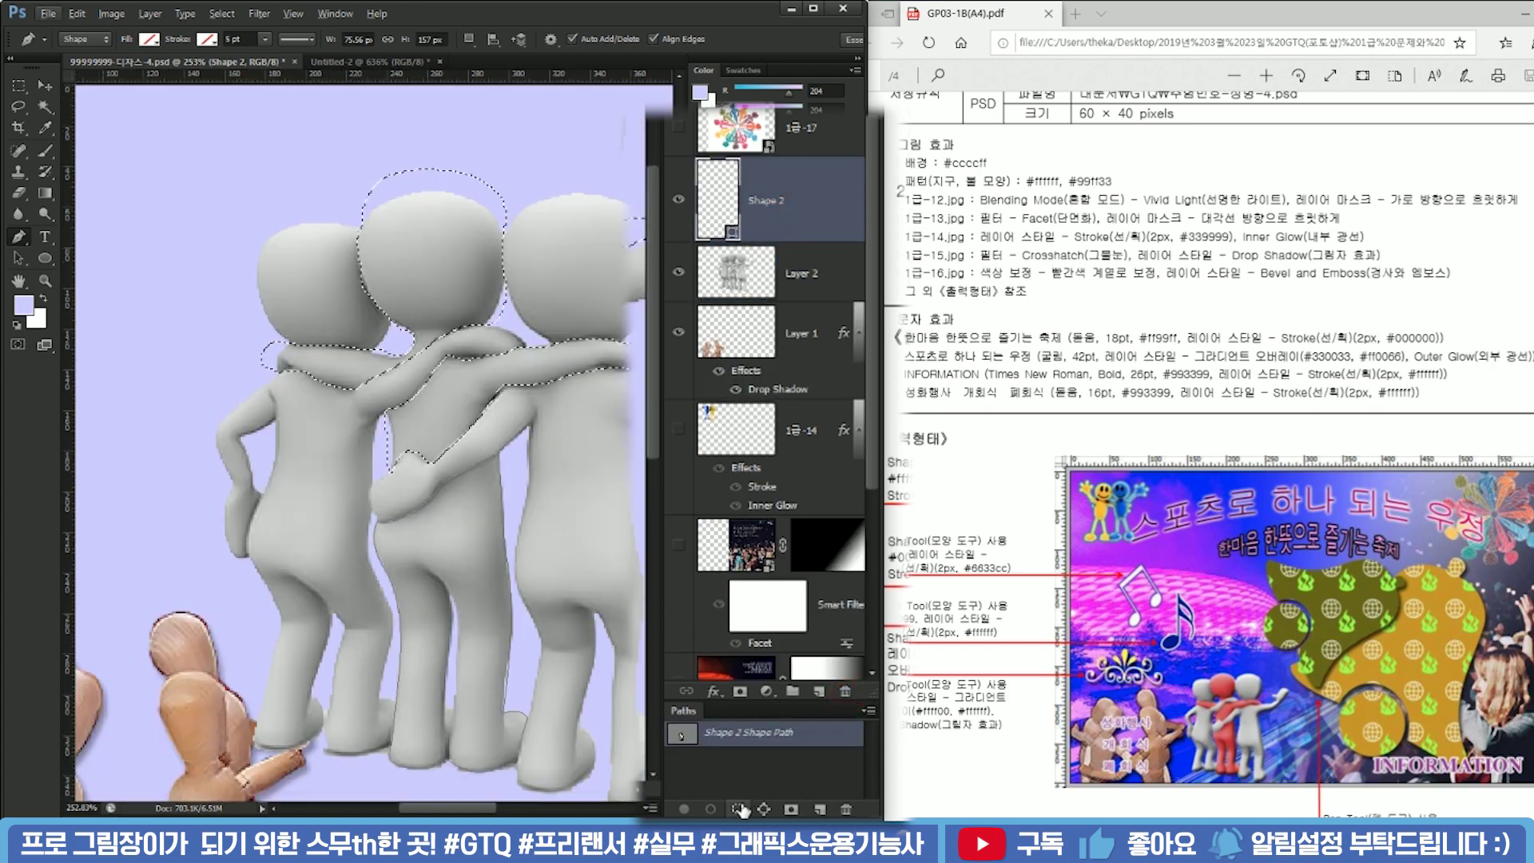
shift+click(744, 813)
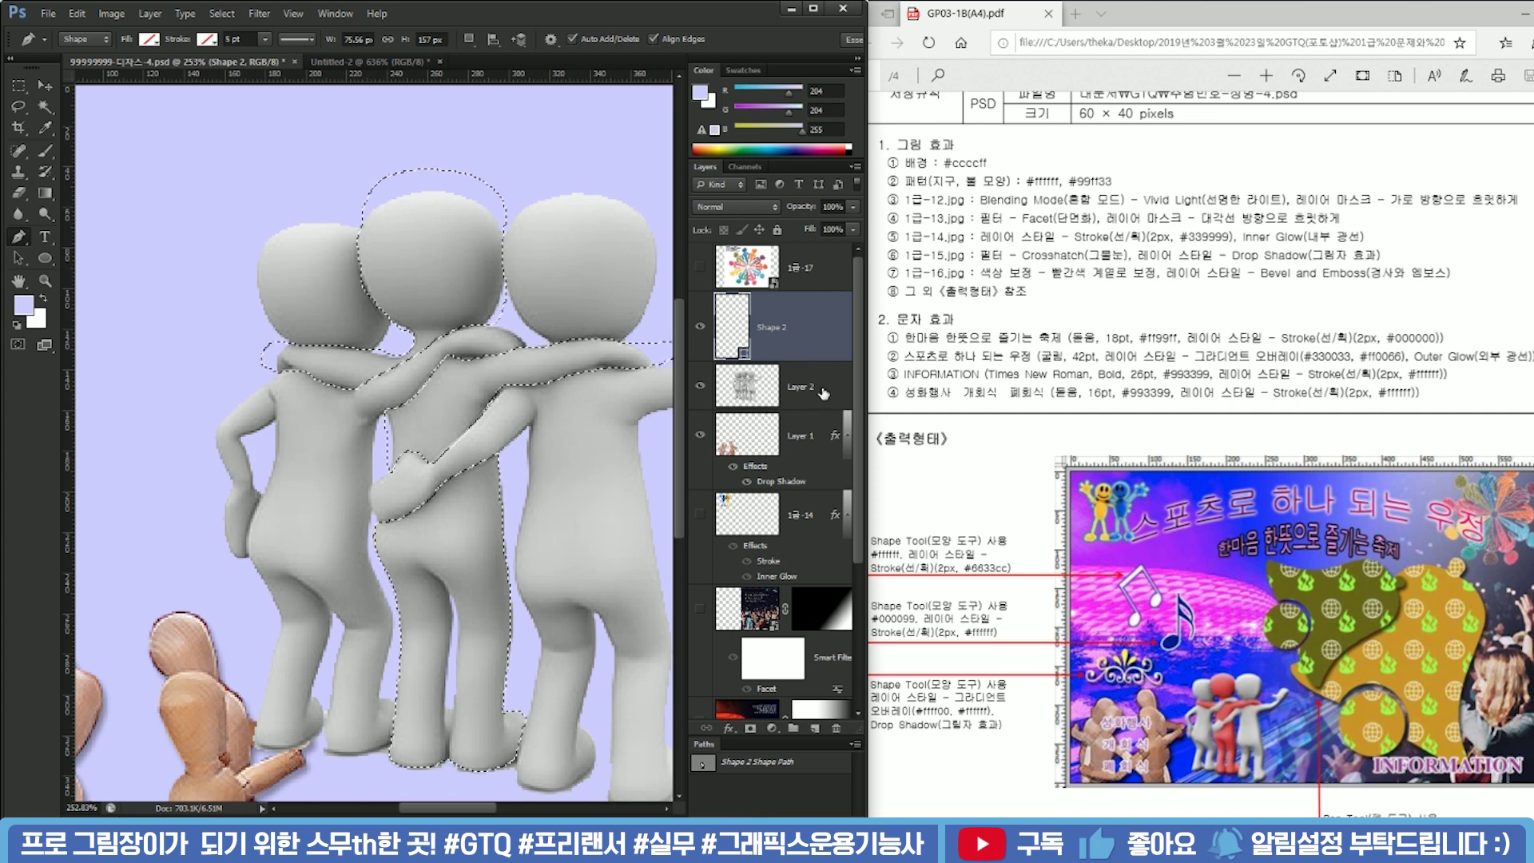
click(819, 334)
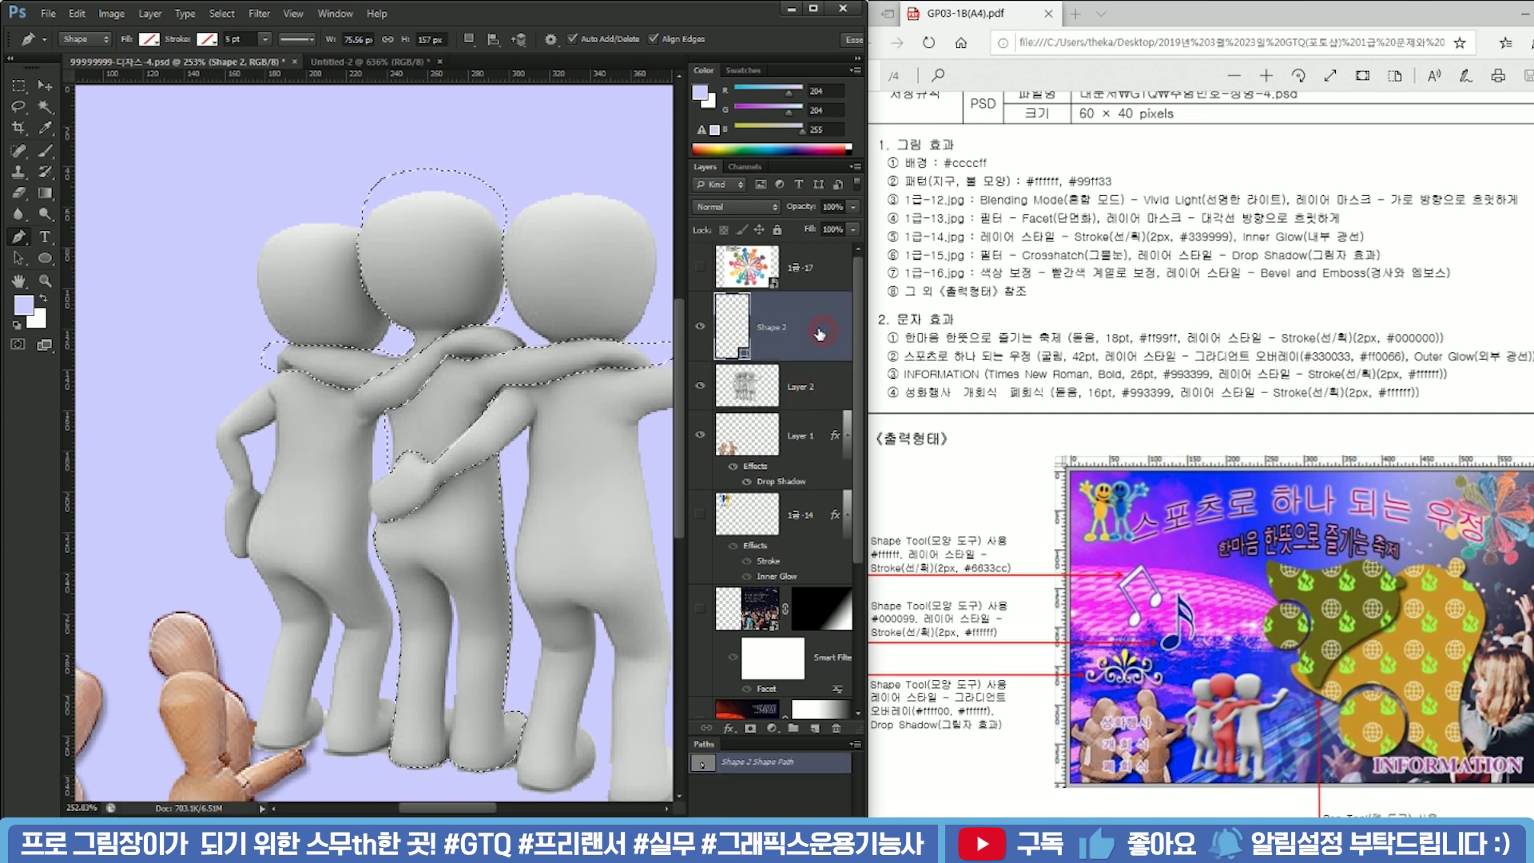
click(801, 399)
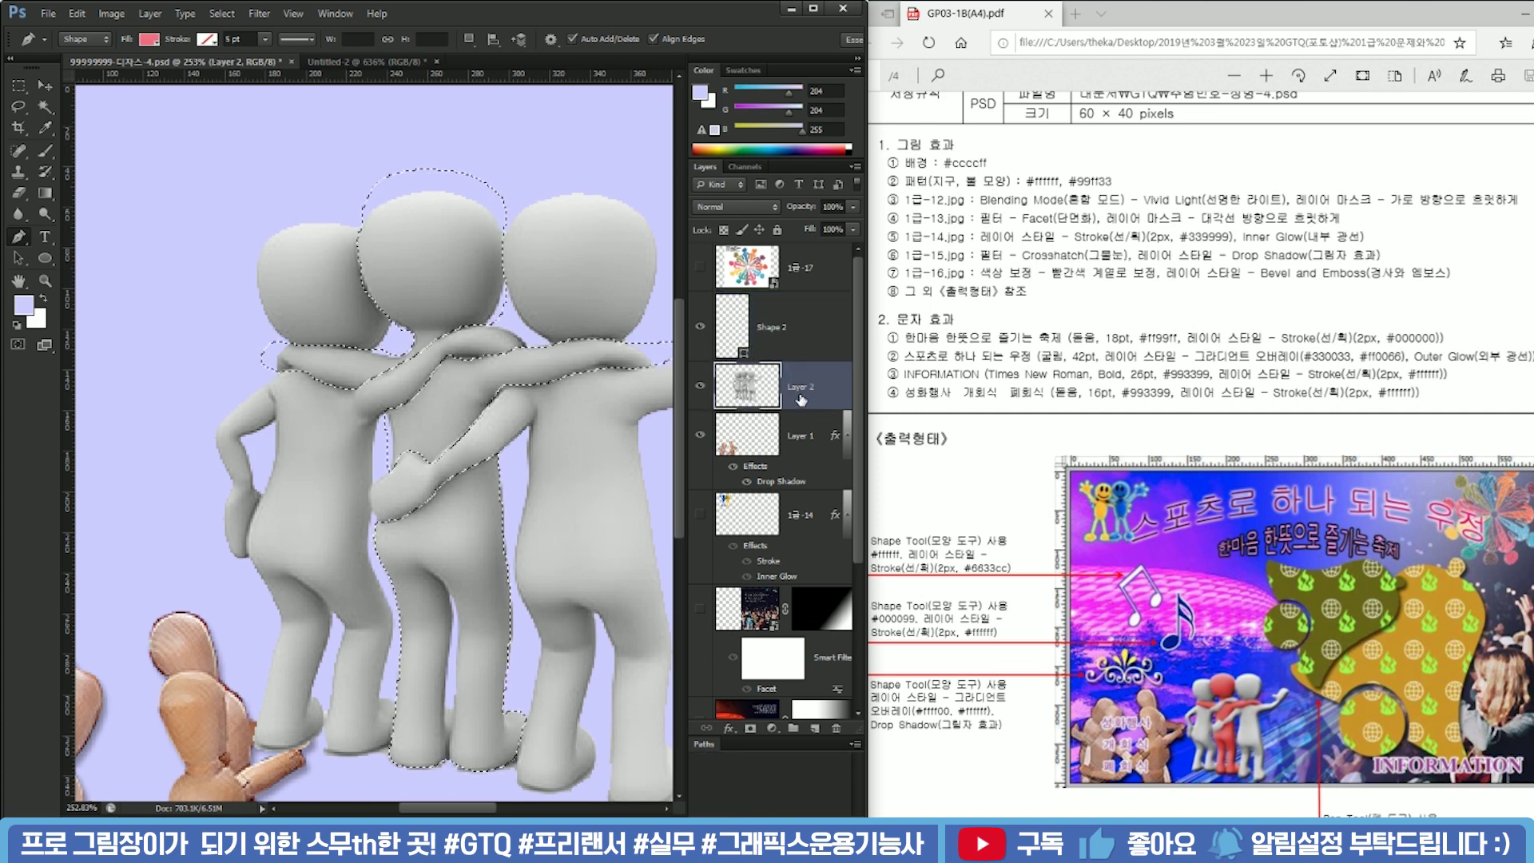
click(773, 730)
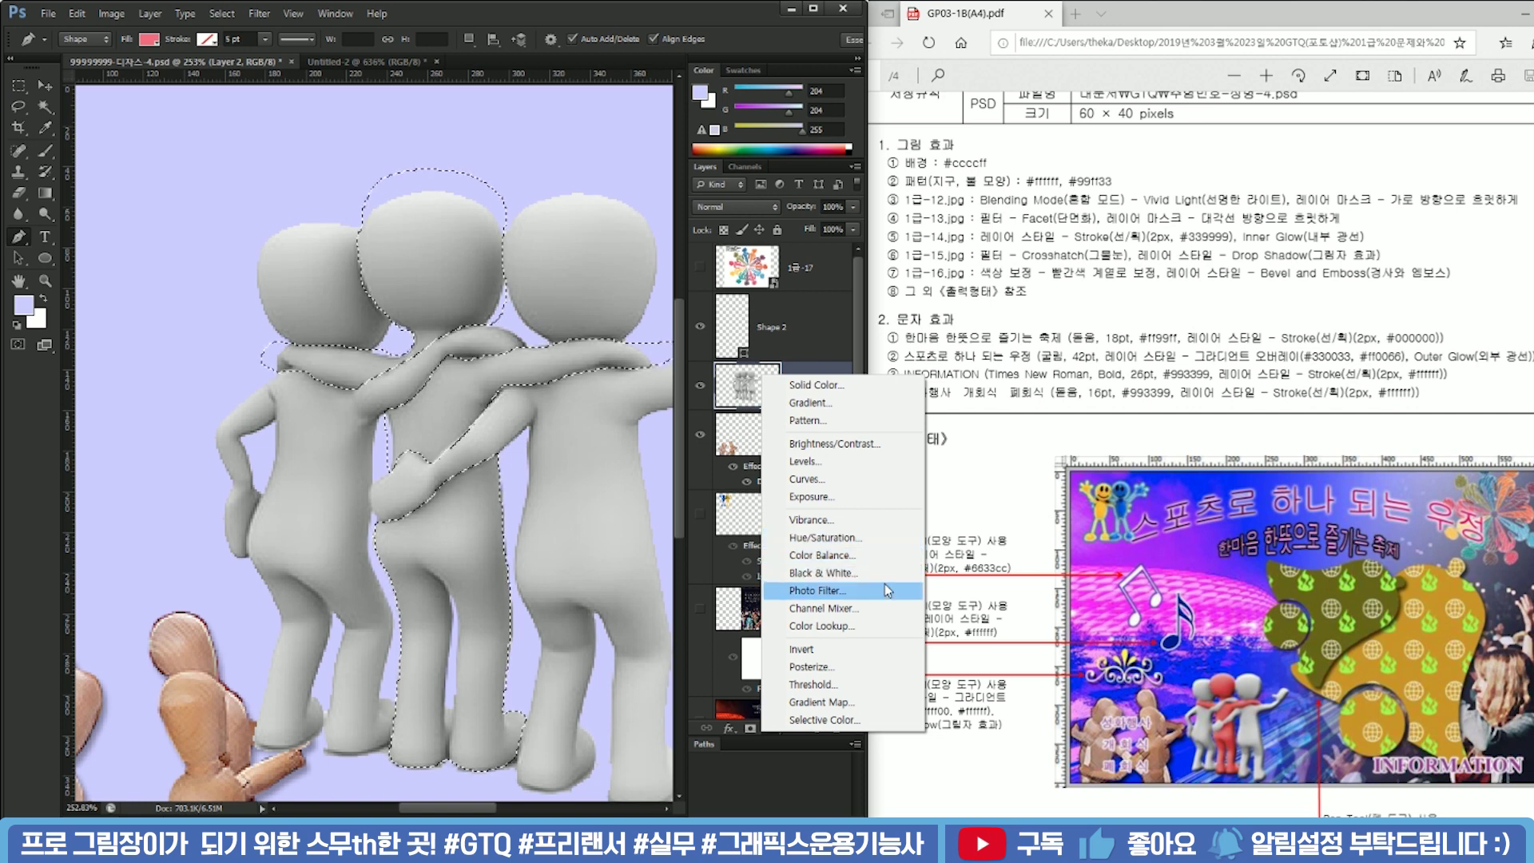
click(868, 537)
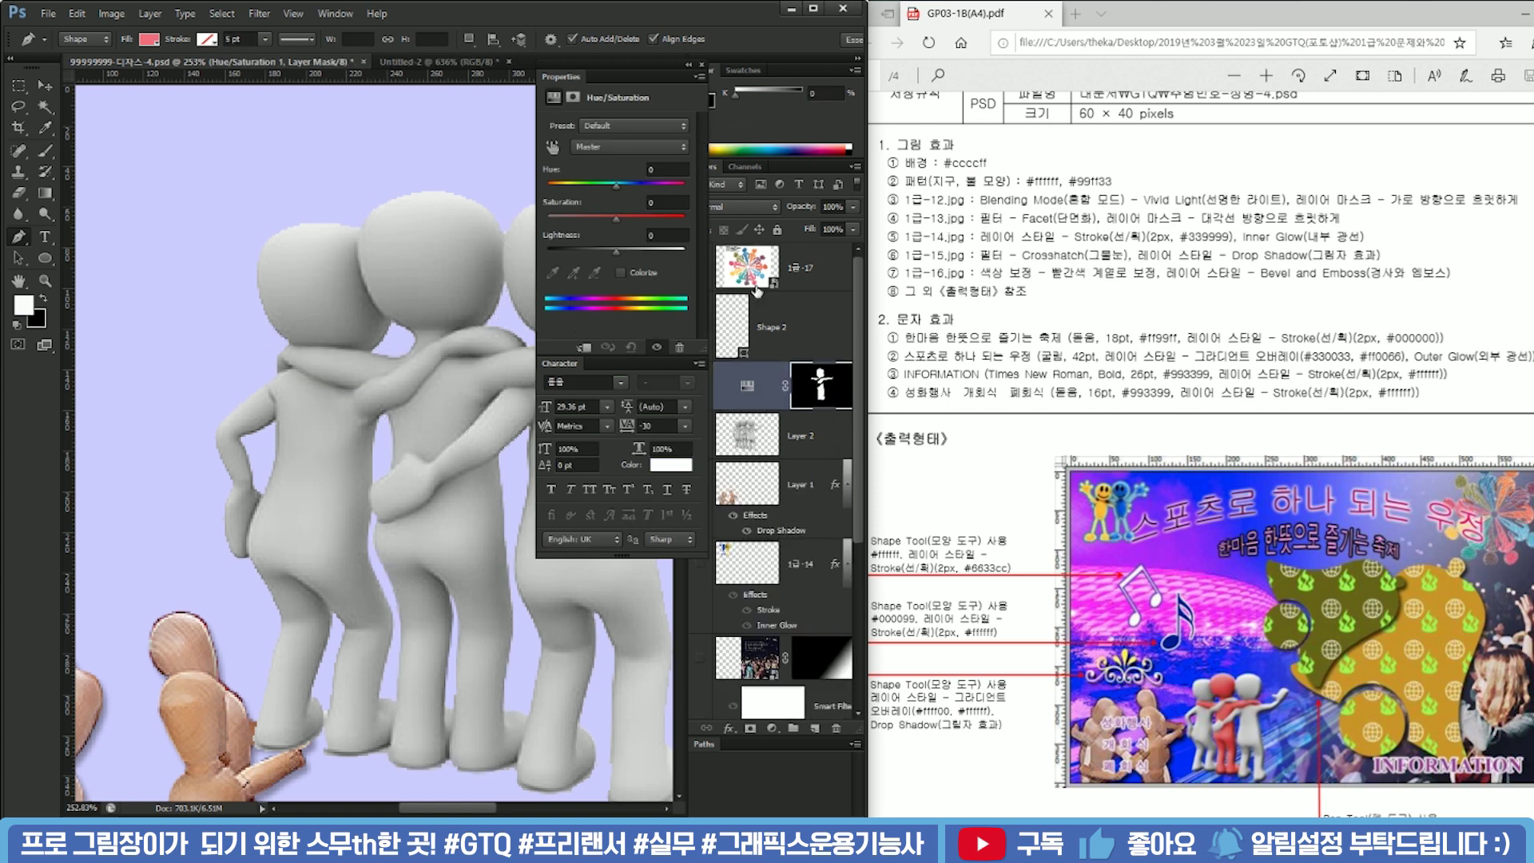
mouse_move(622, 188)
mouse_down()
mouse_move(534, 190)
mouse_move(615, 186)
mouse_up()
ctrl+click(747, 388)
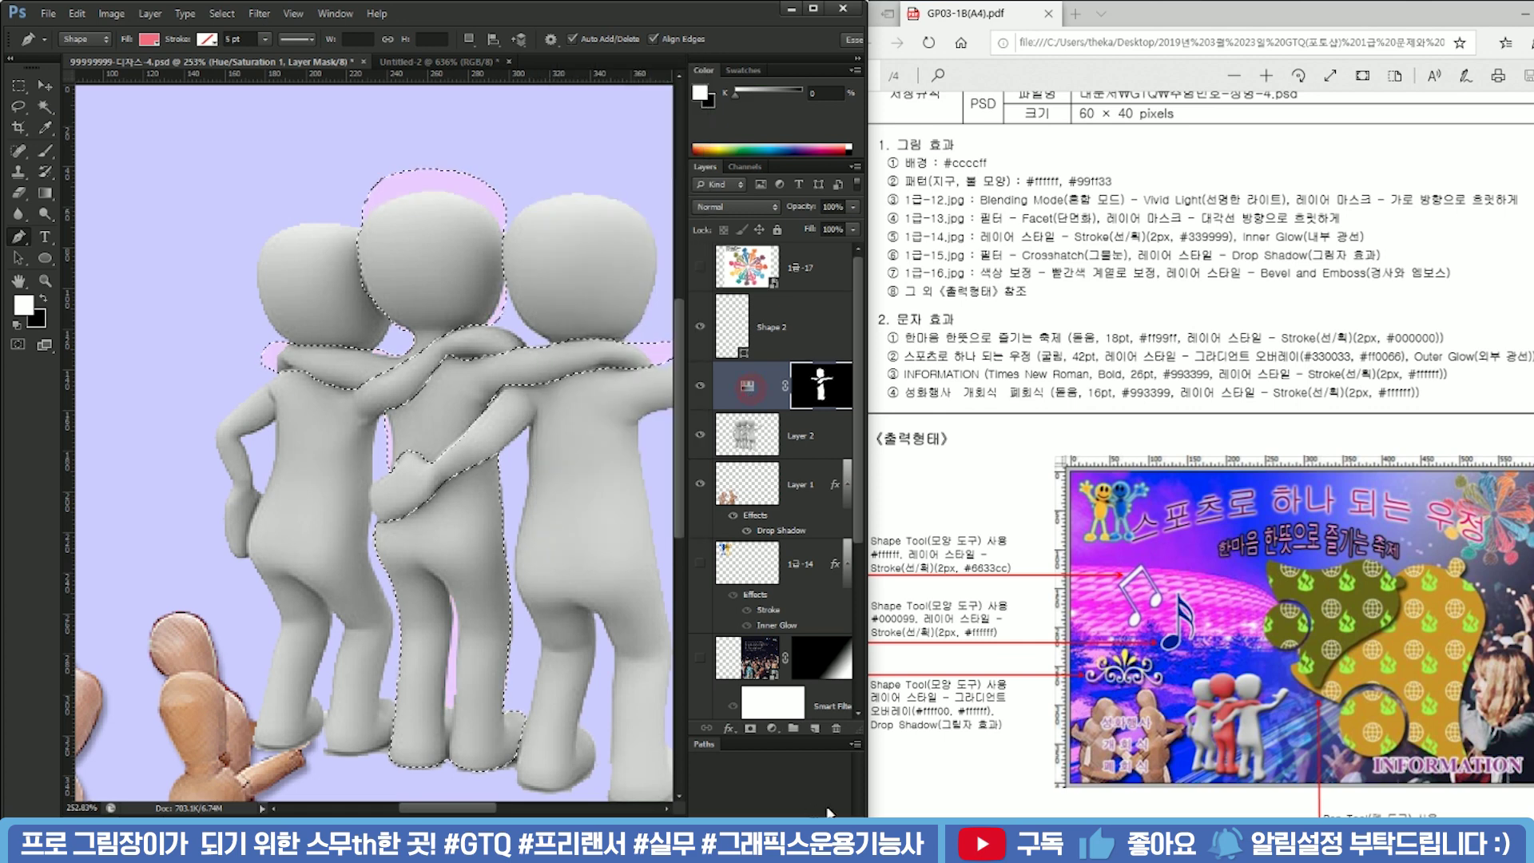
click(836, 728)
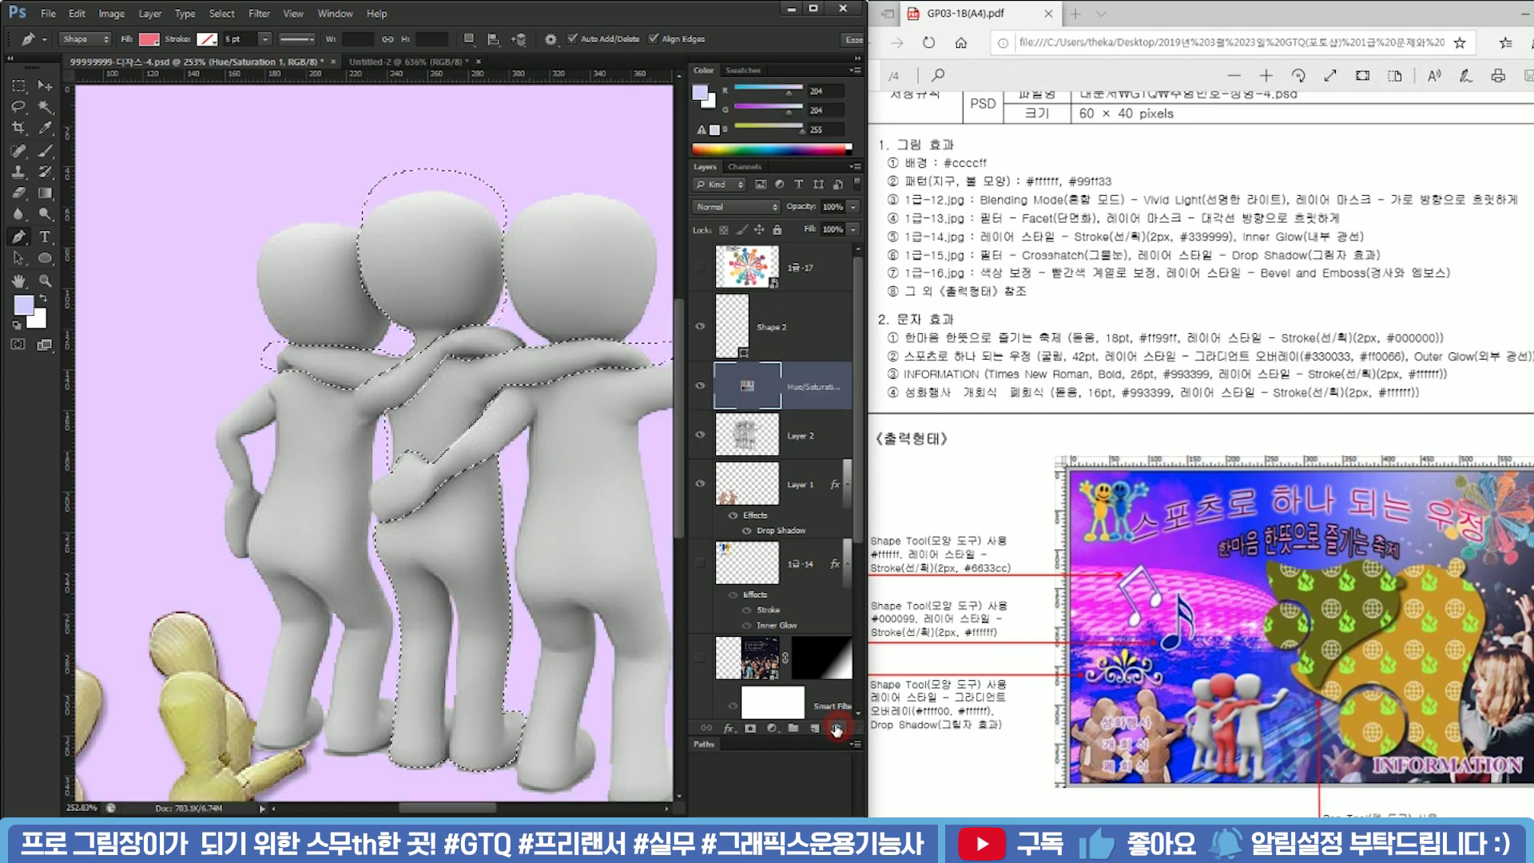
click(837, 728)
Add a Photo Filter adjustment over the selected middle figure with a pure red colour and 100% density
click(772, 728)
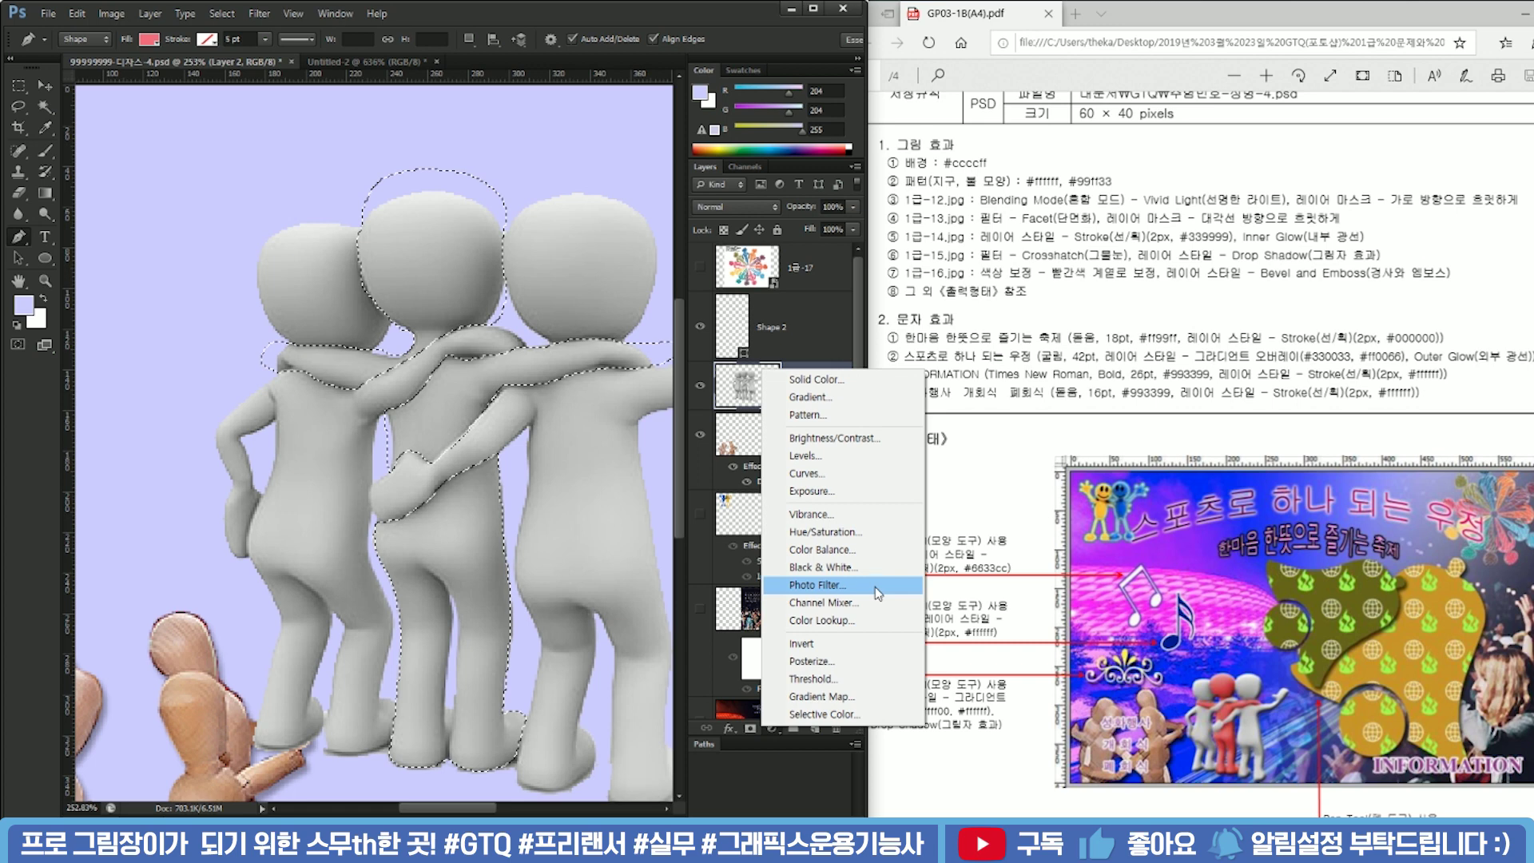
click(875, 587)
click(595, 148)
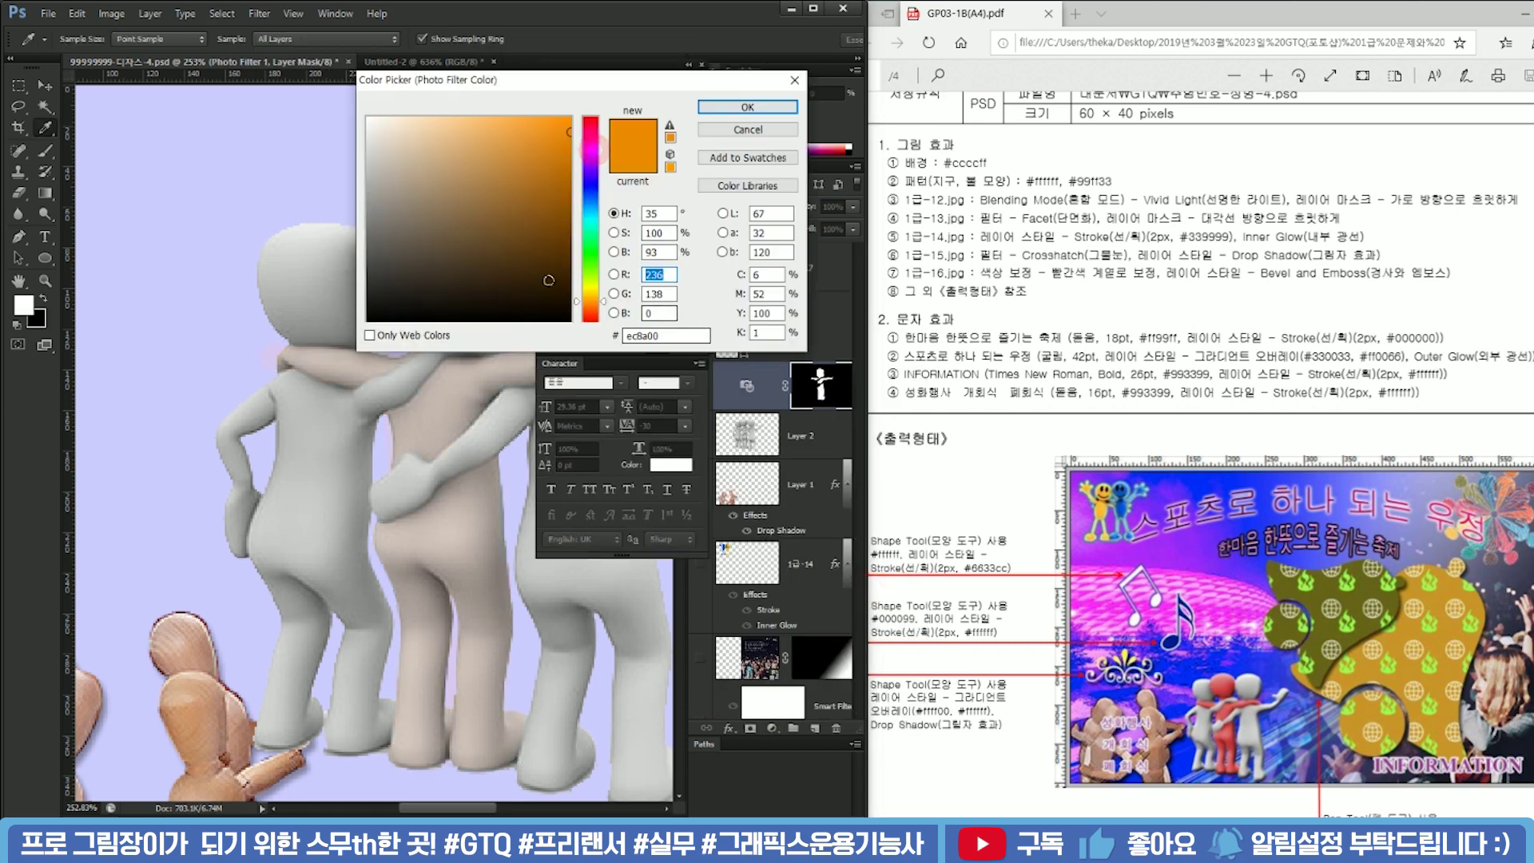
click(589, 120)
click(718, 106)
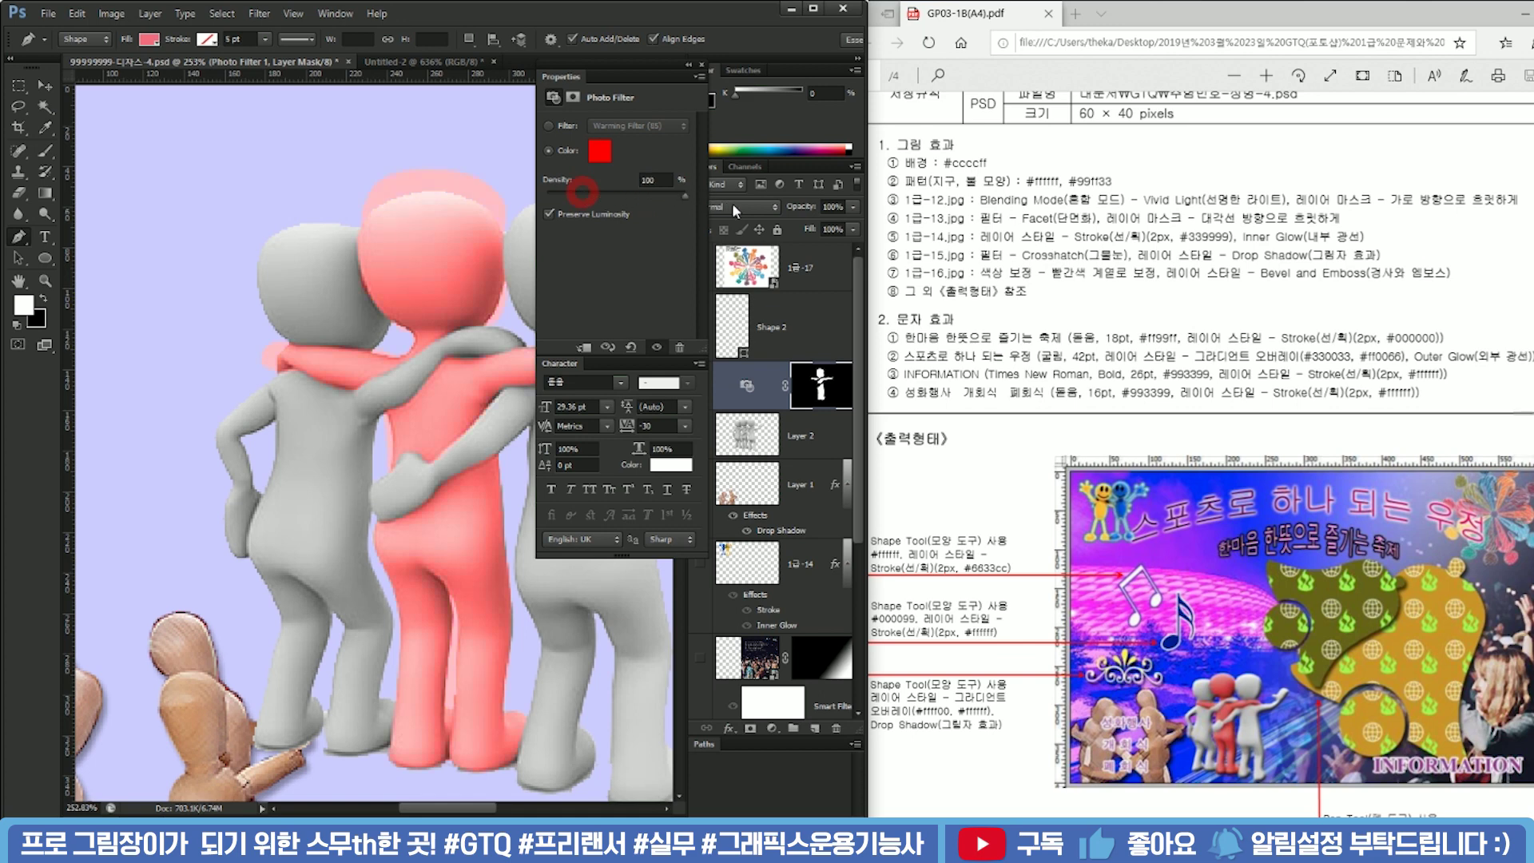
Load the Photo Filter mask as a selection and add a Hue/Saturation adjustment with Saturation +81 and Lightness -6
ctrl+click(823, 385)
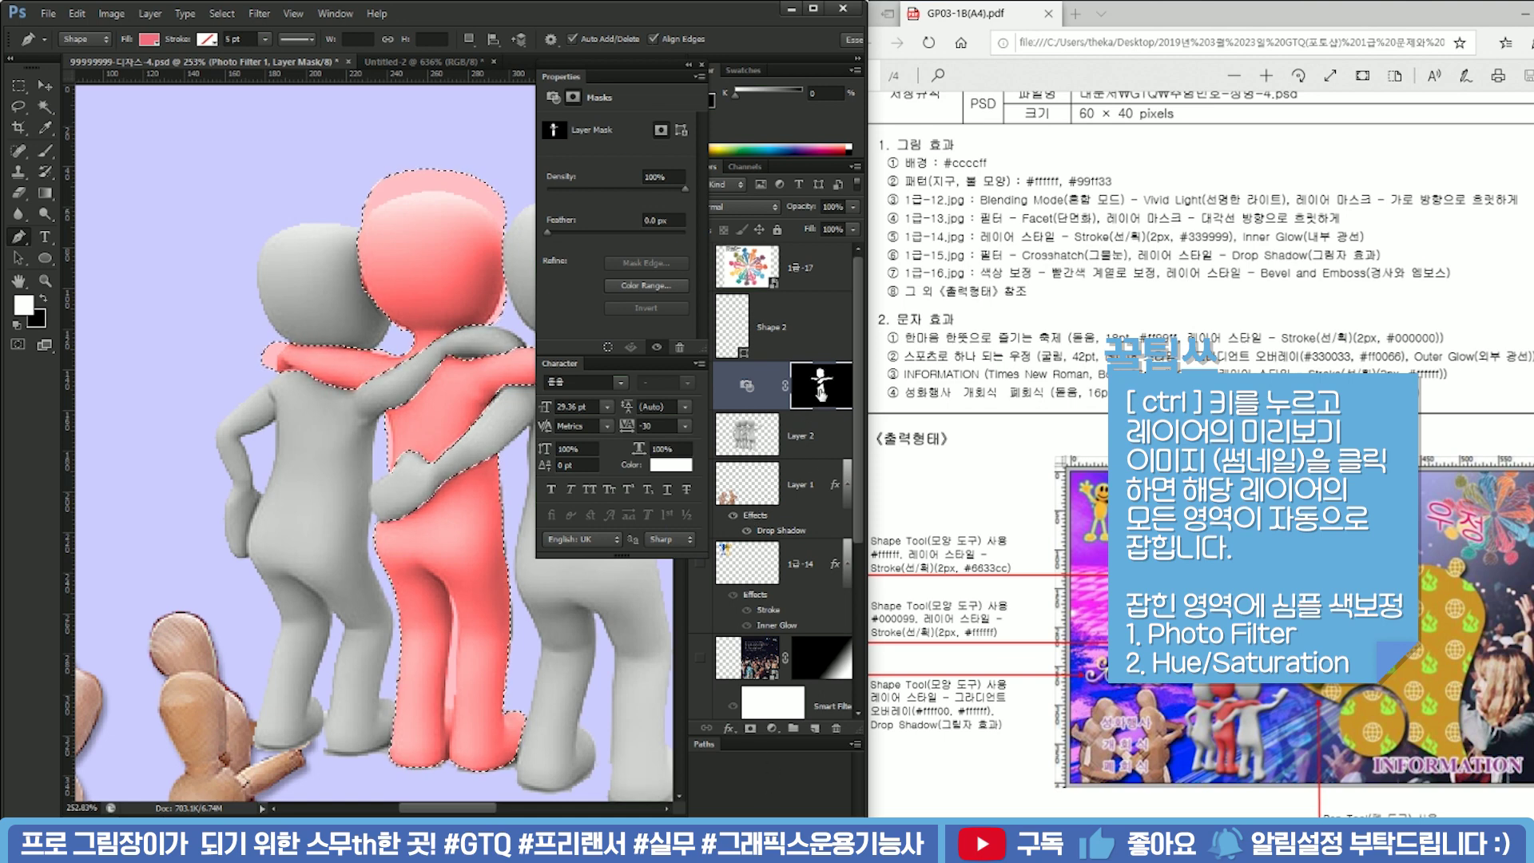
ctrl+click(823, 388)
click(759, 731)
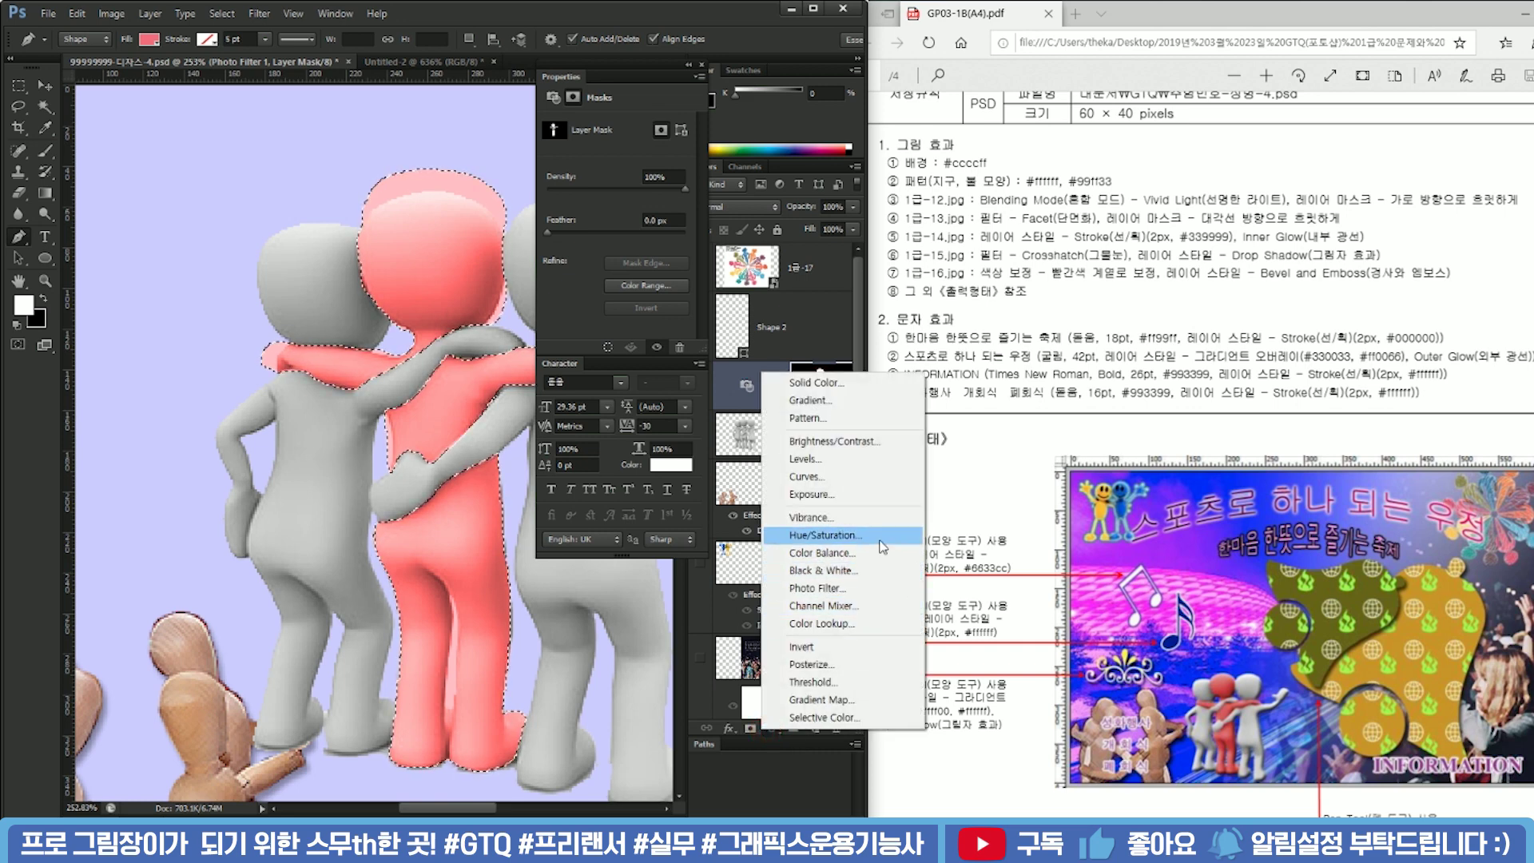
click(882, 546)
drag(614, 218, 611, 252)
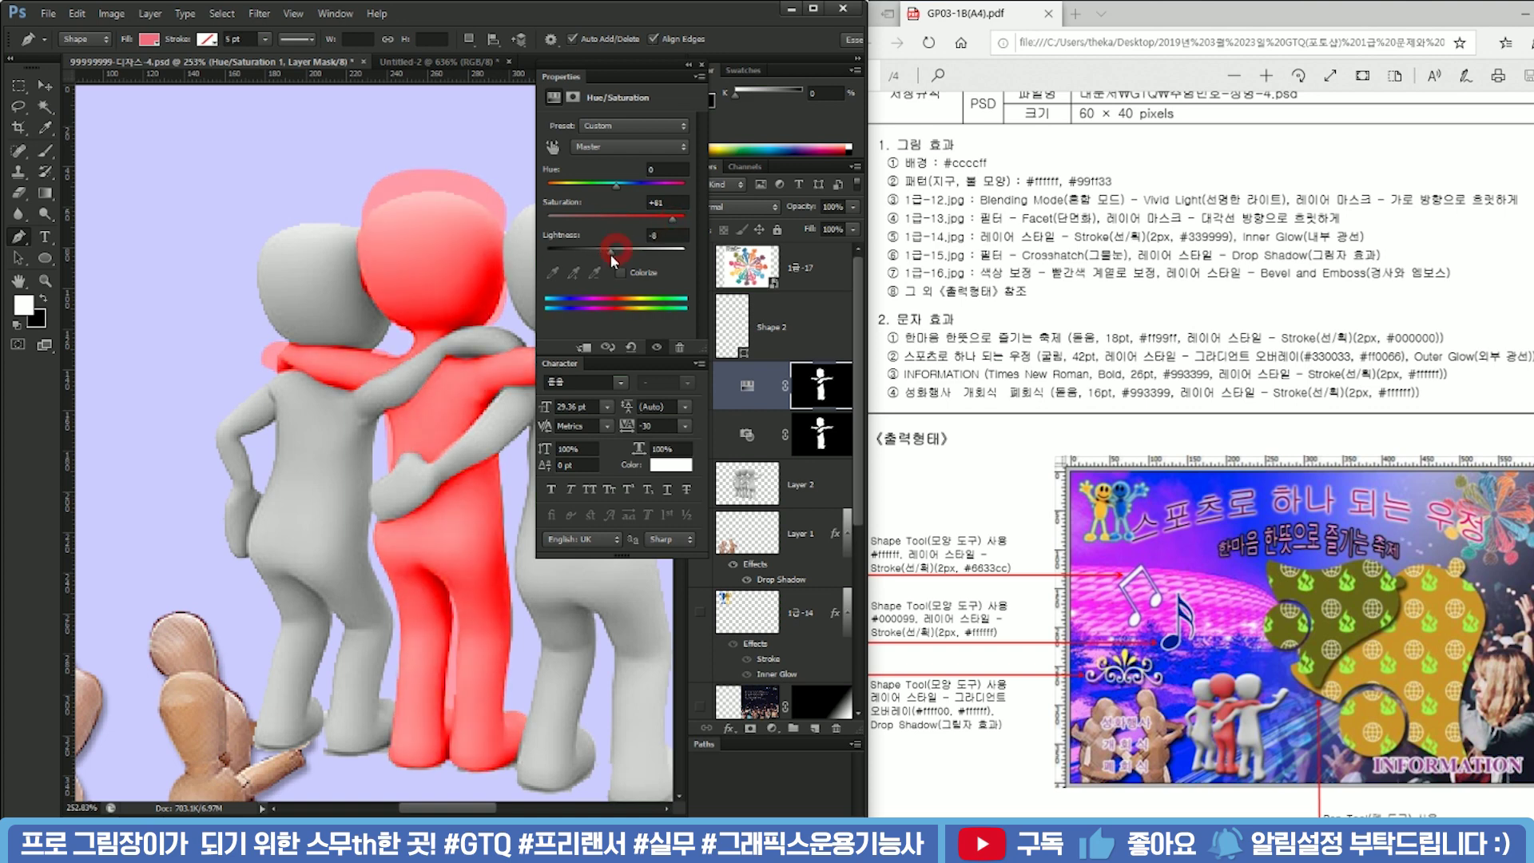
scroll(373, 262, down, 5)
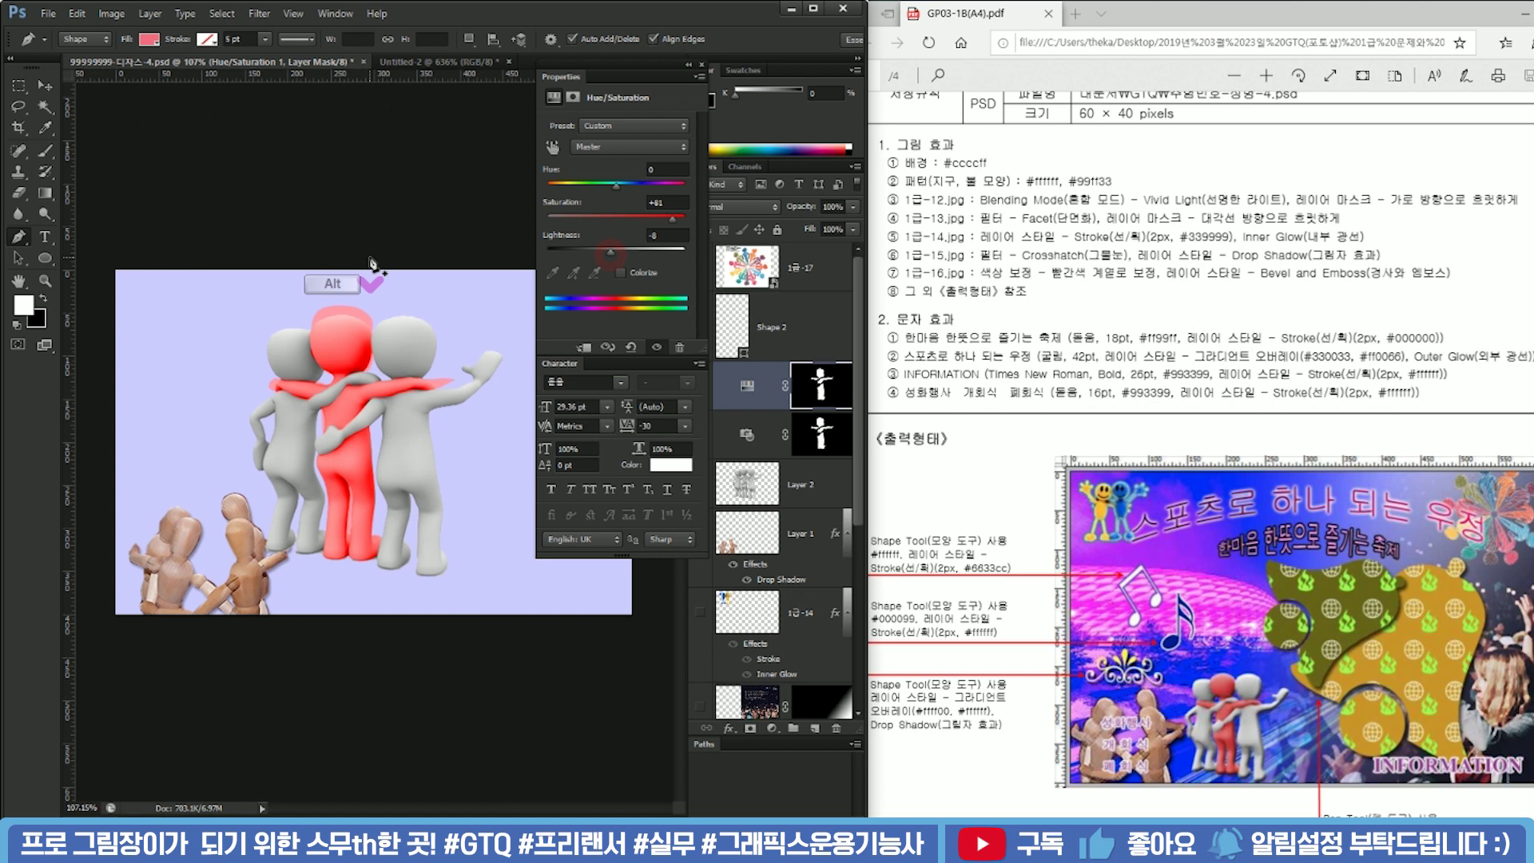
scroll(372, 261, up, 2)
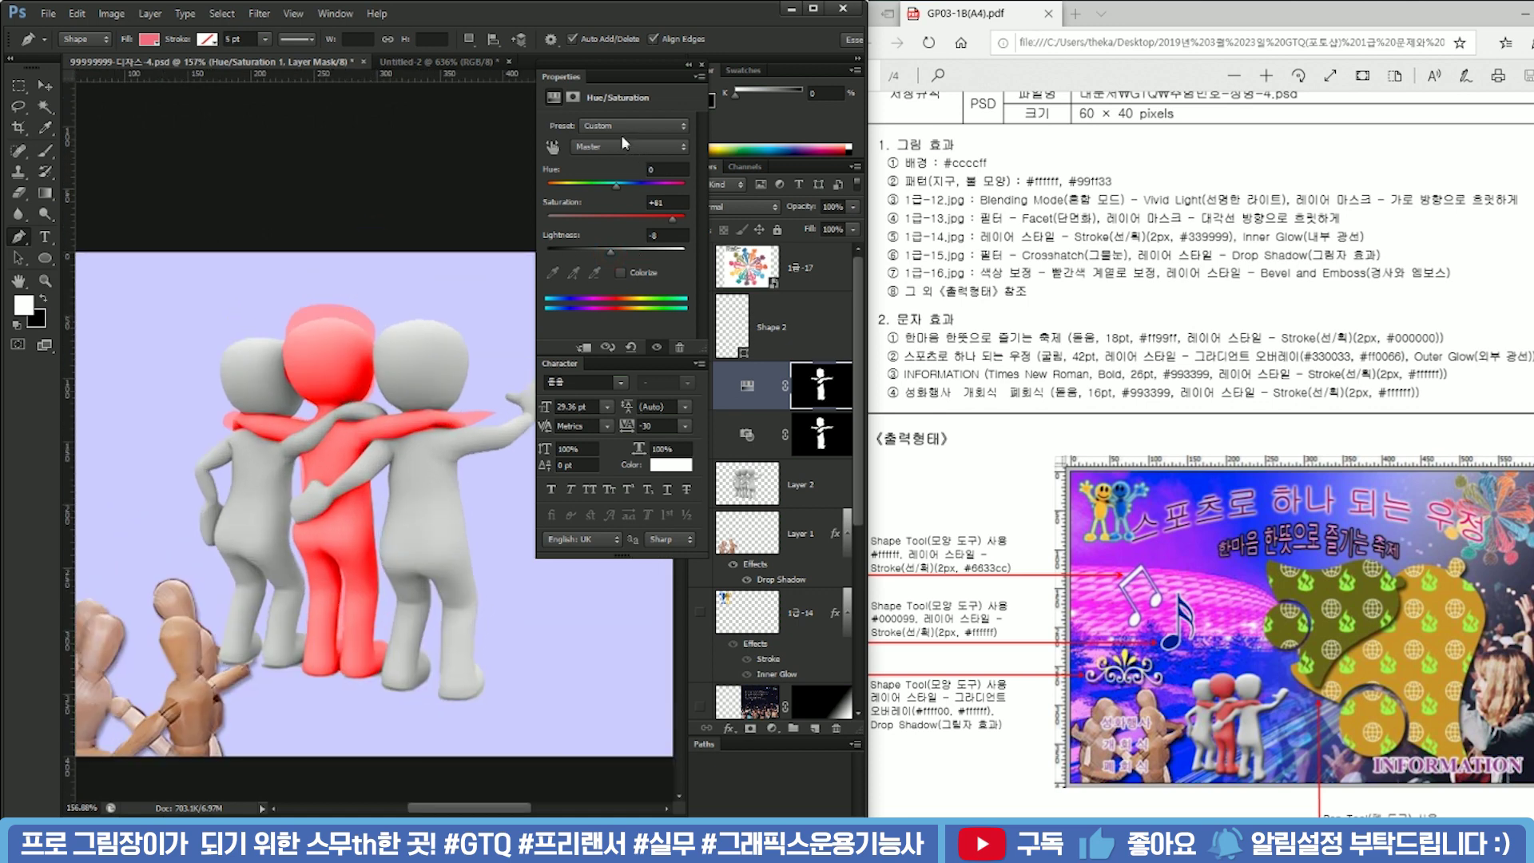
click(702, 68)
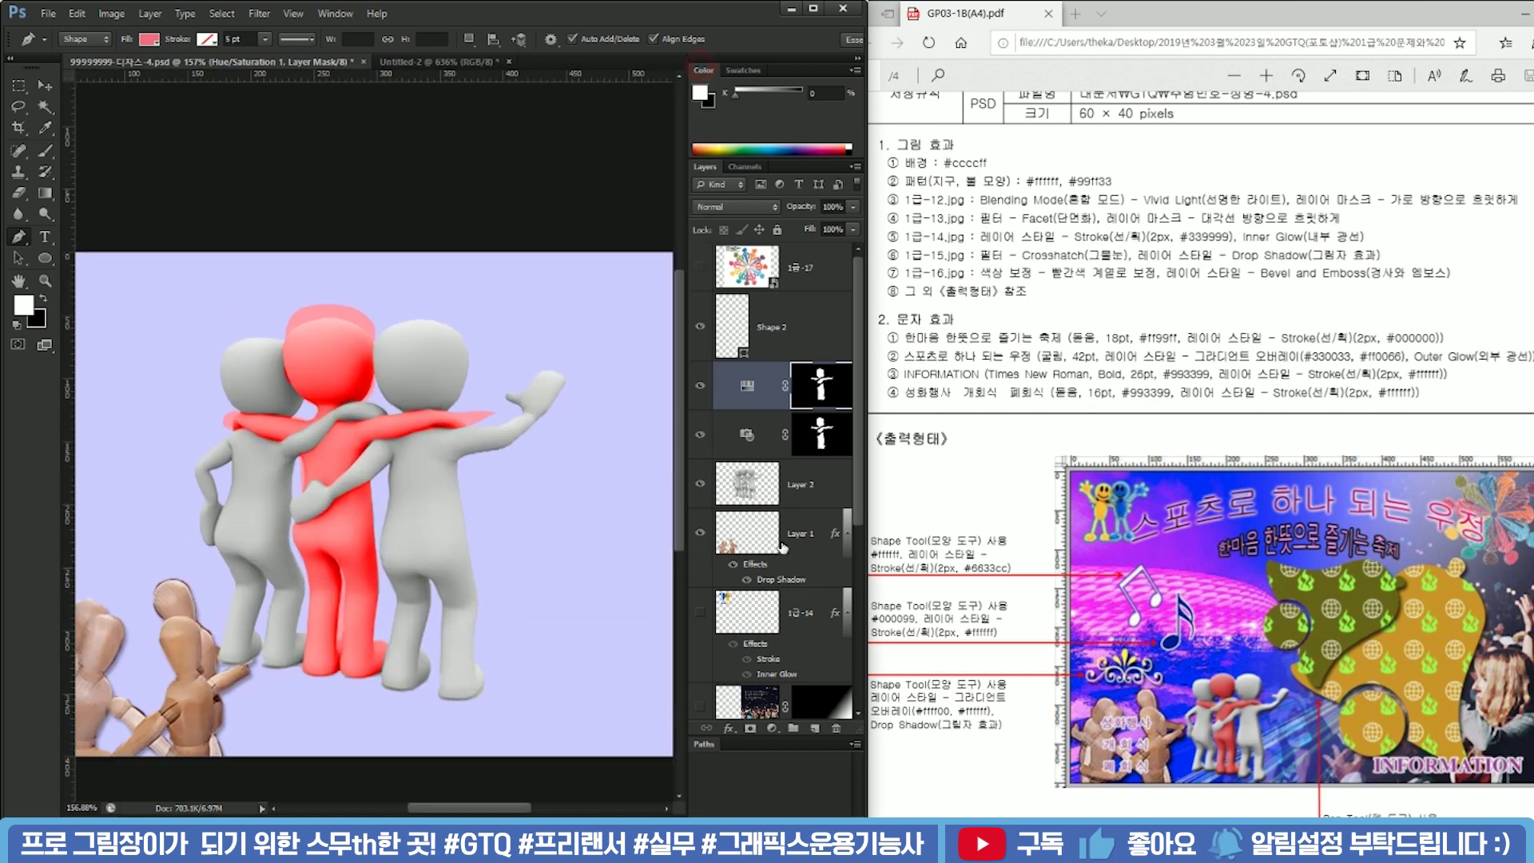
Load Layer 2's outline as a selection, invert it and fill both adjustment masks with black outside the figures
click(797, 496)
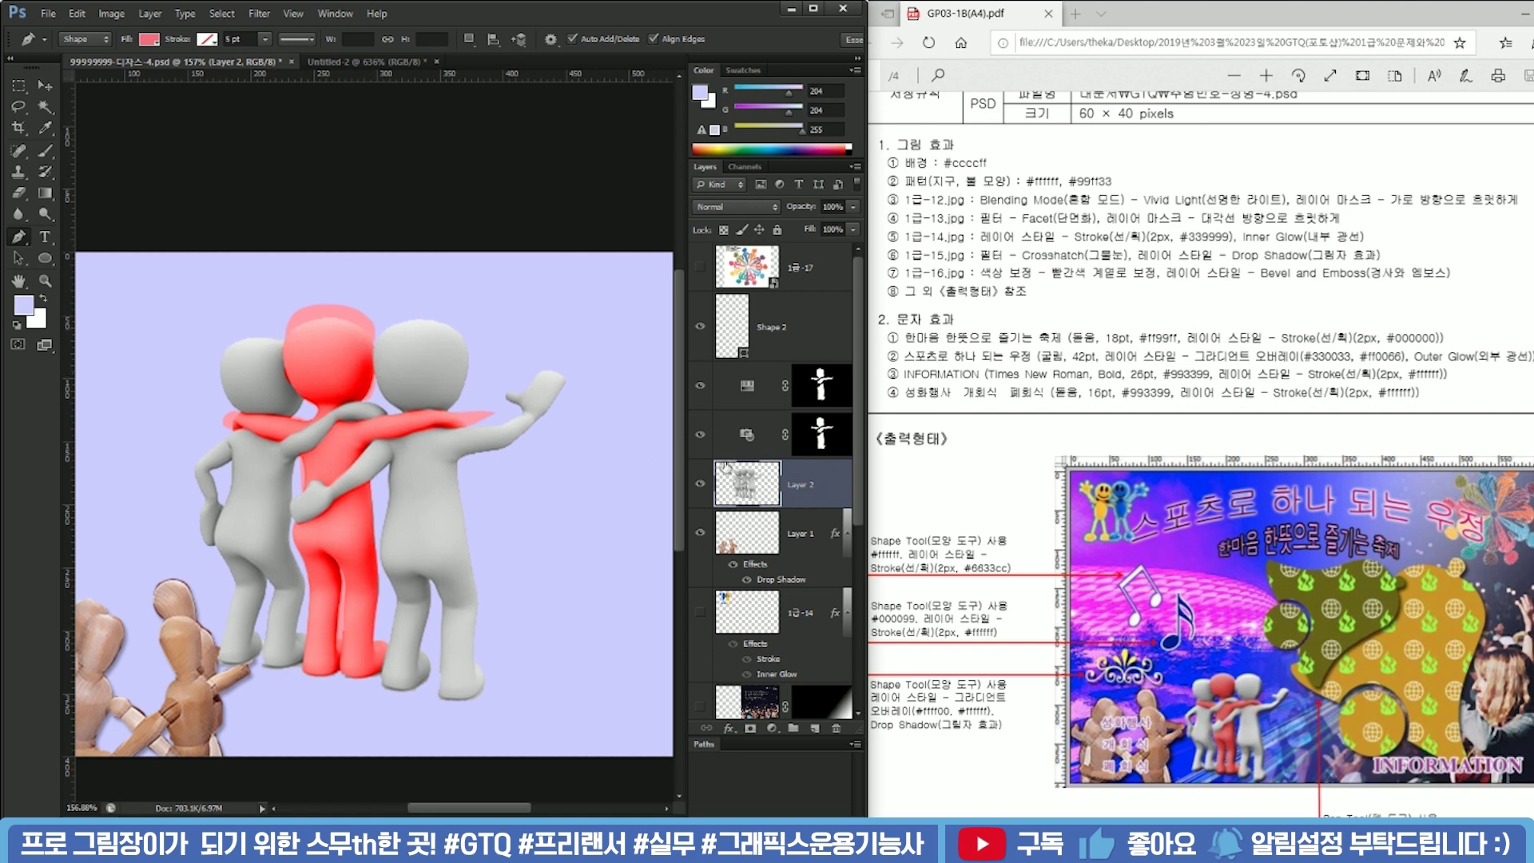
ctrl+click(747, 482)
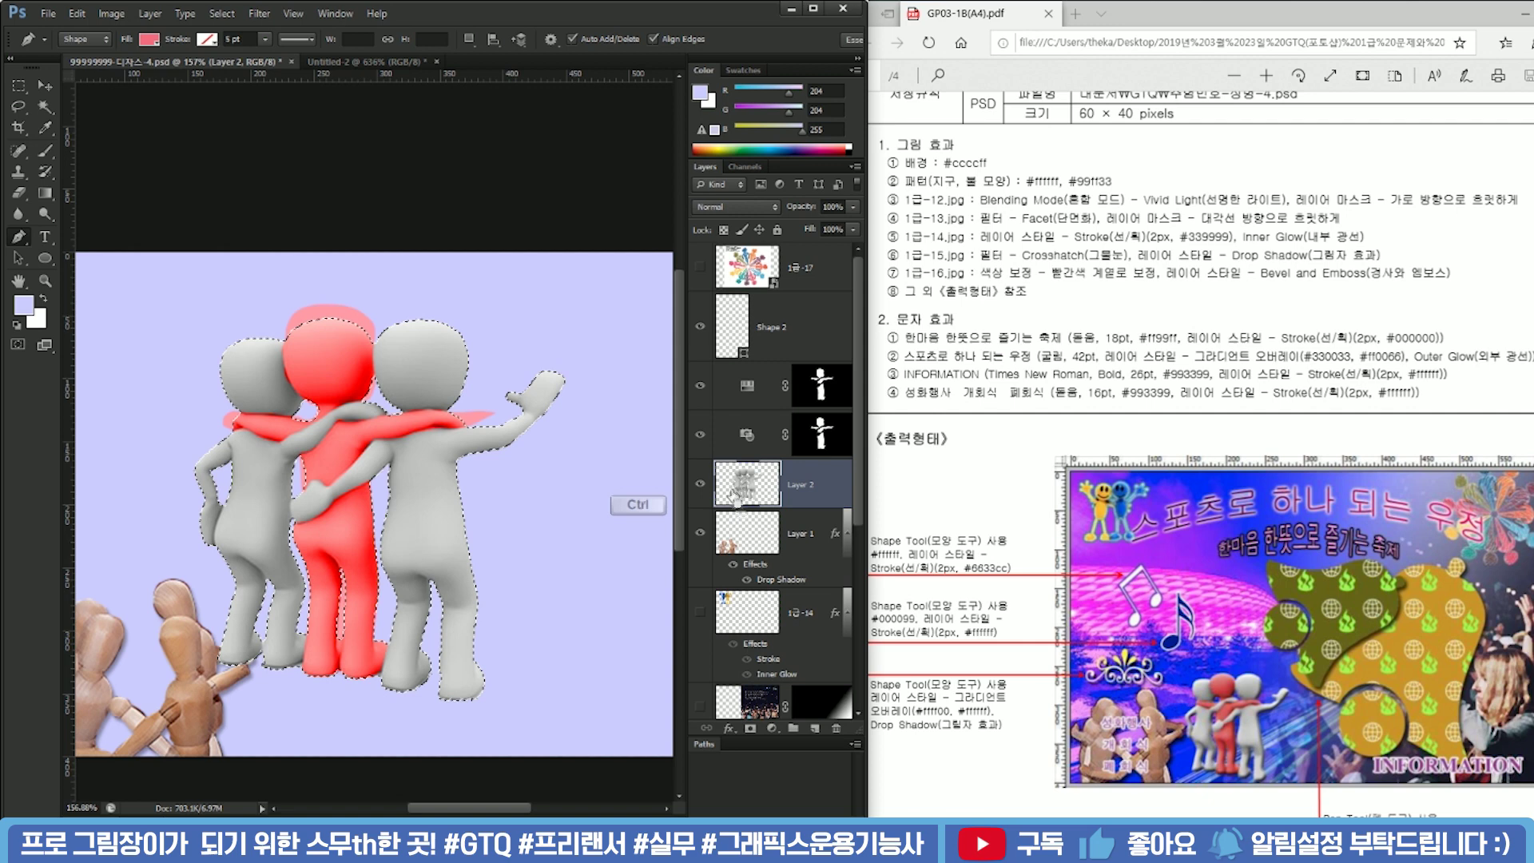
click(822, 434)
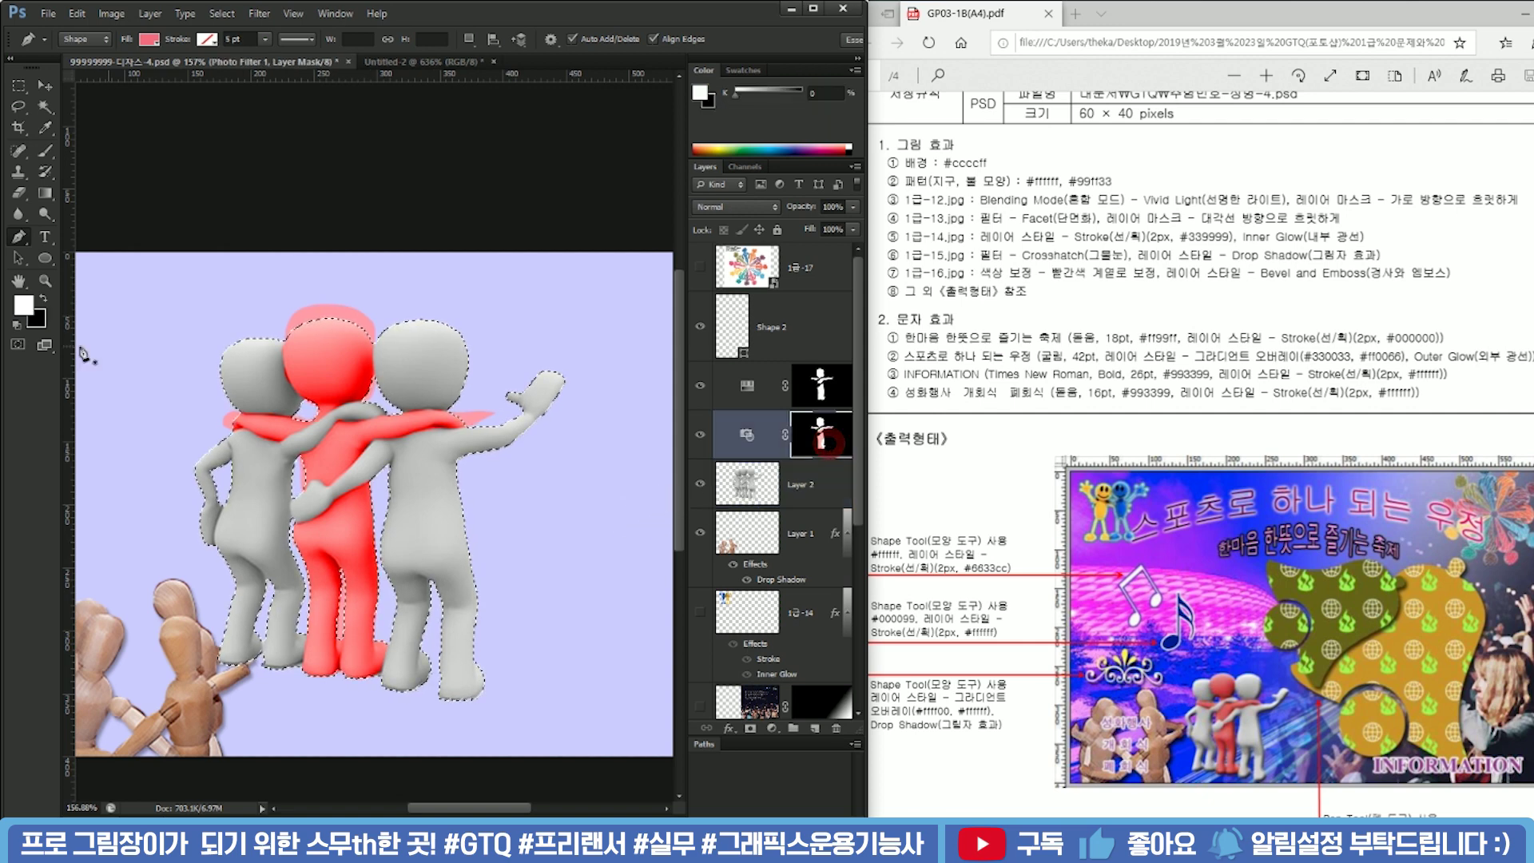
key(ctrl+z)
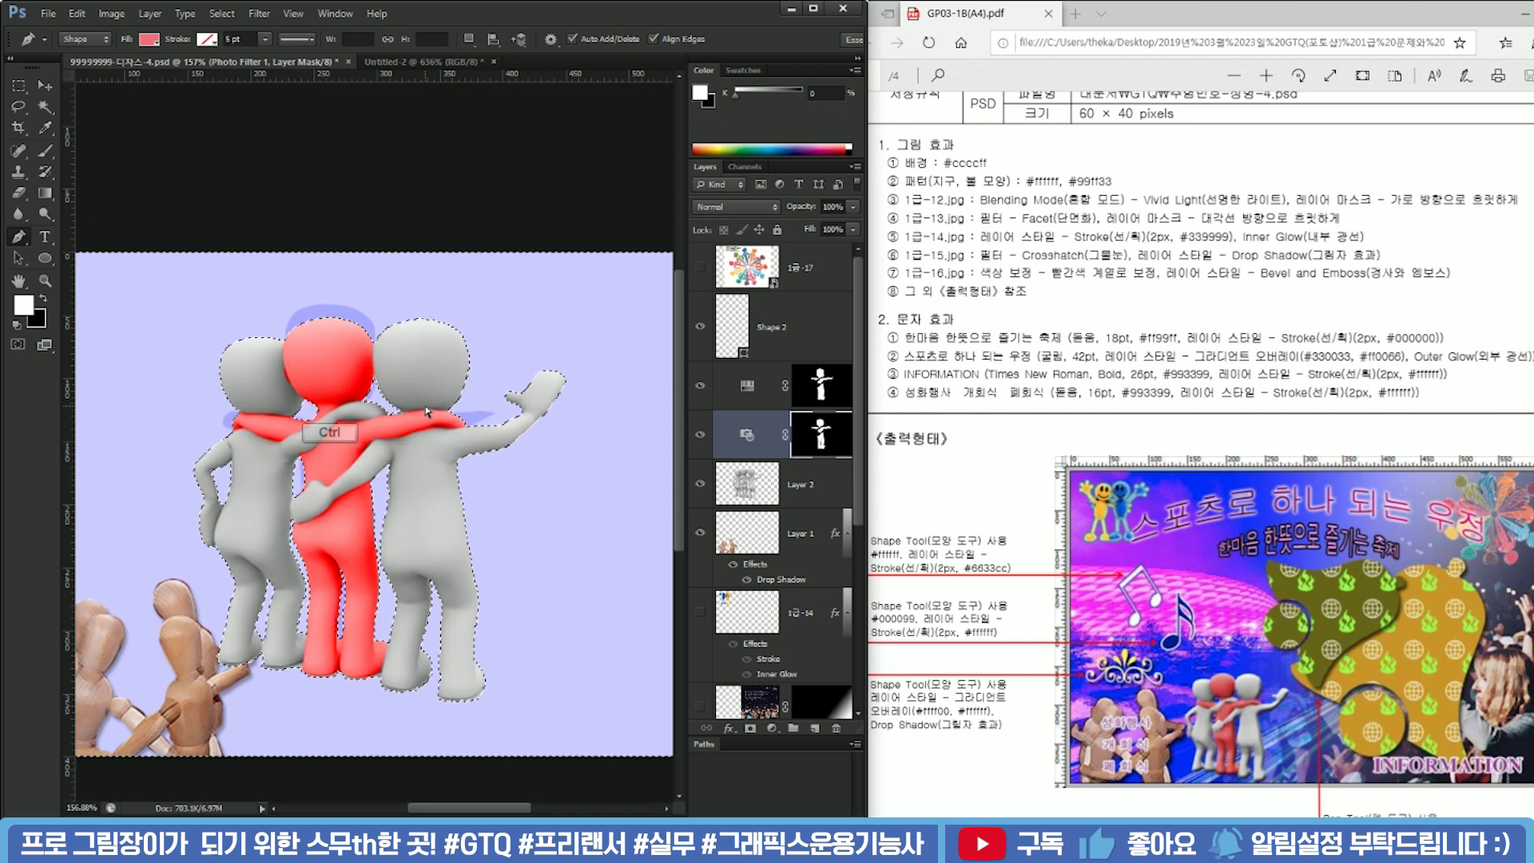
click(821, 385)
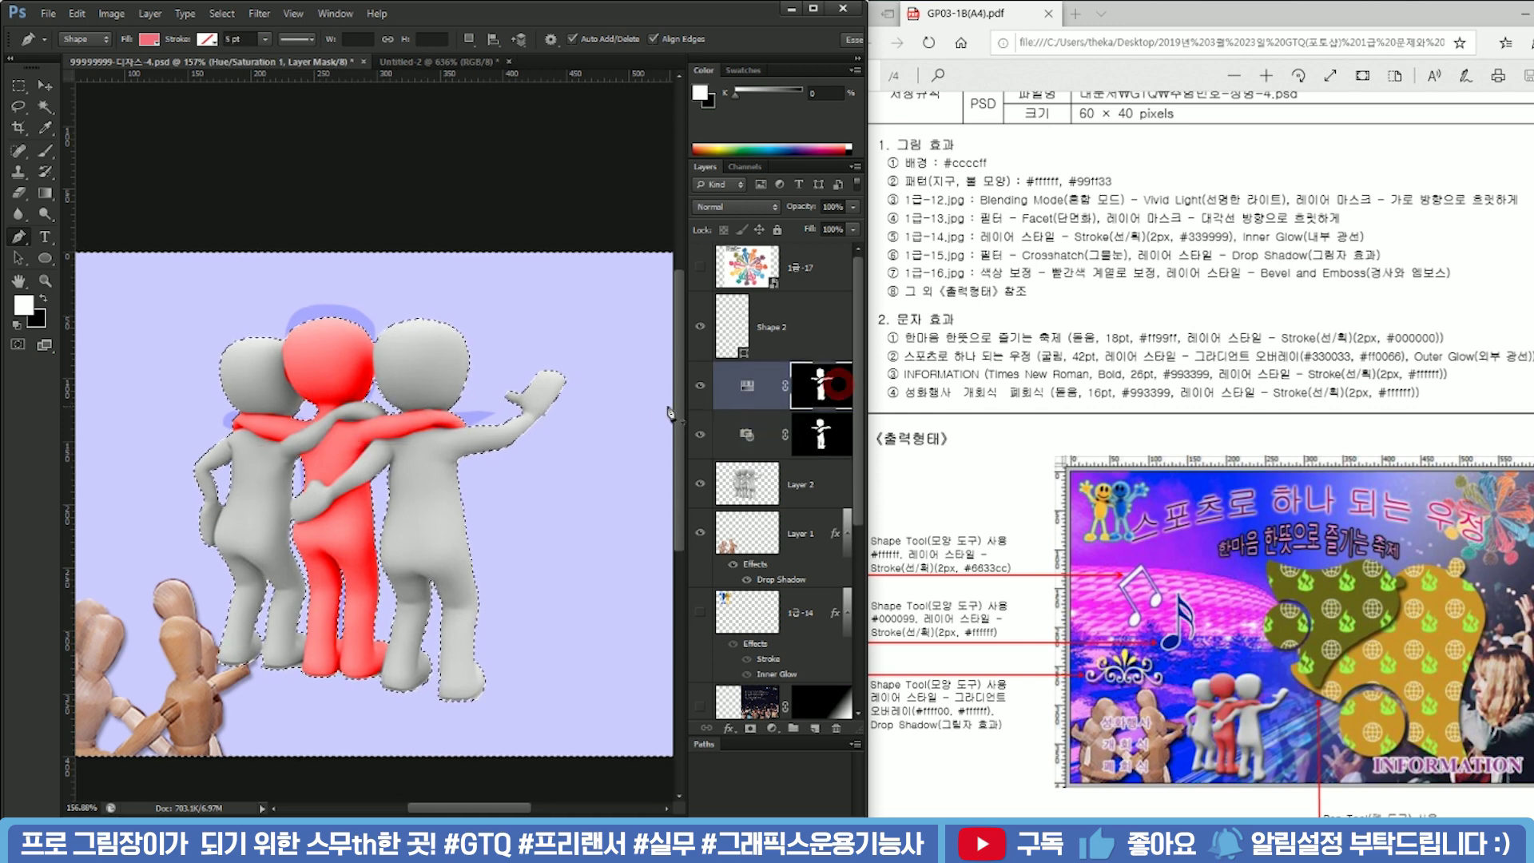
key(ctrl+BackSpace)
key(ctrl+d)
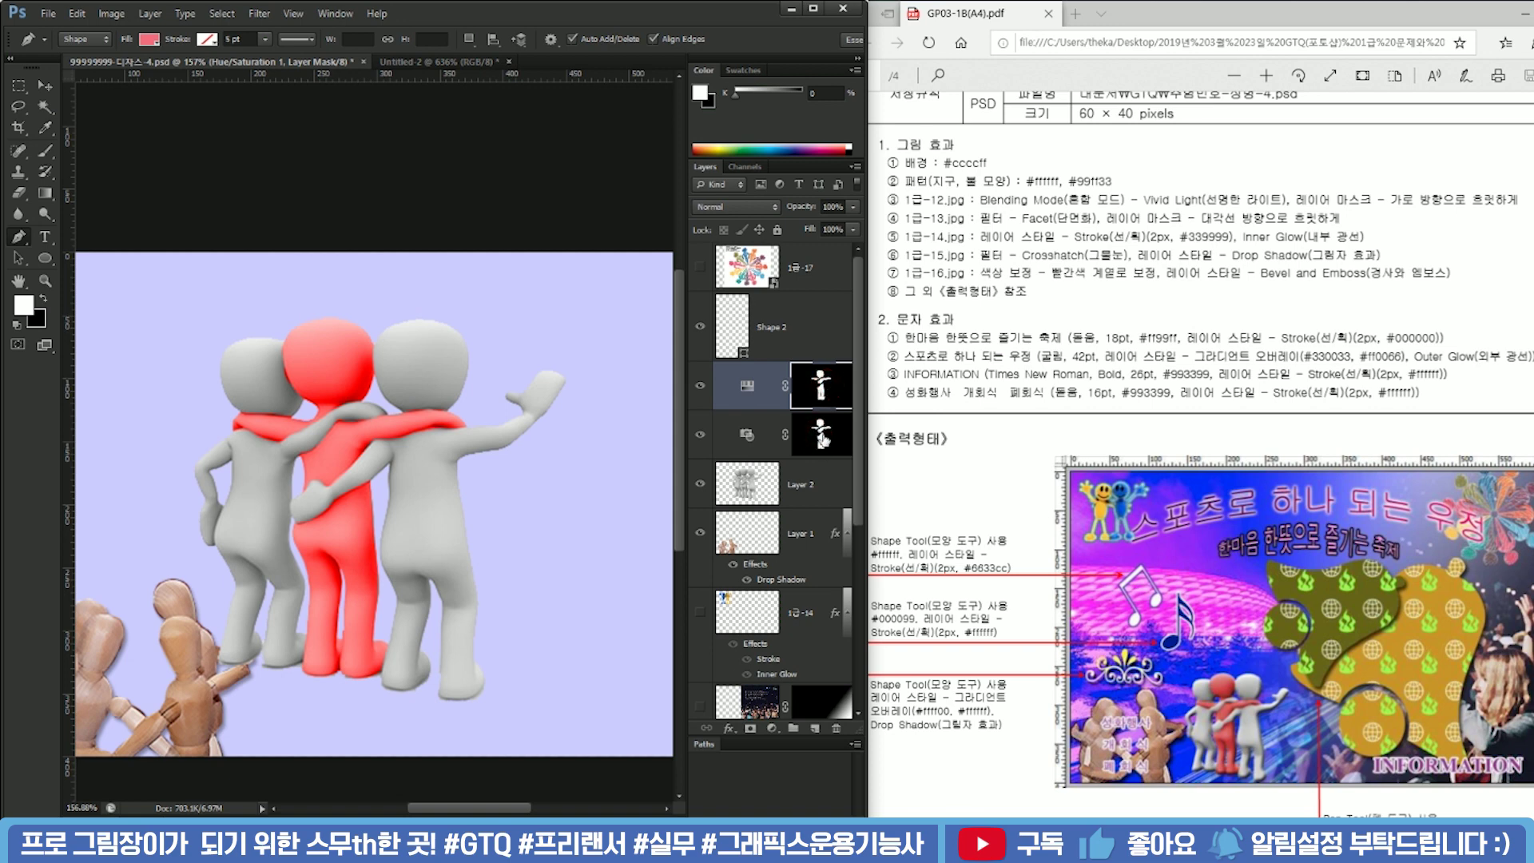
Load Layer 2's outline as a selection again, invert it and revisit both adjustment masks
click(828, 432)
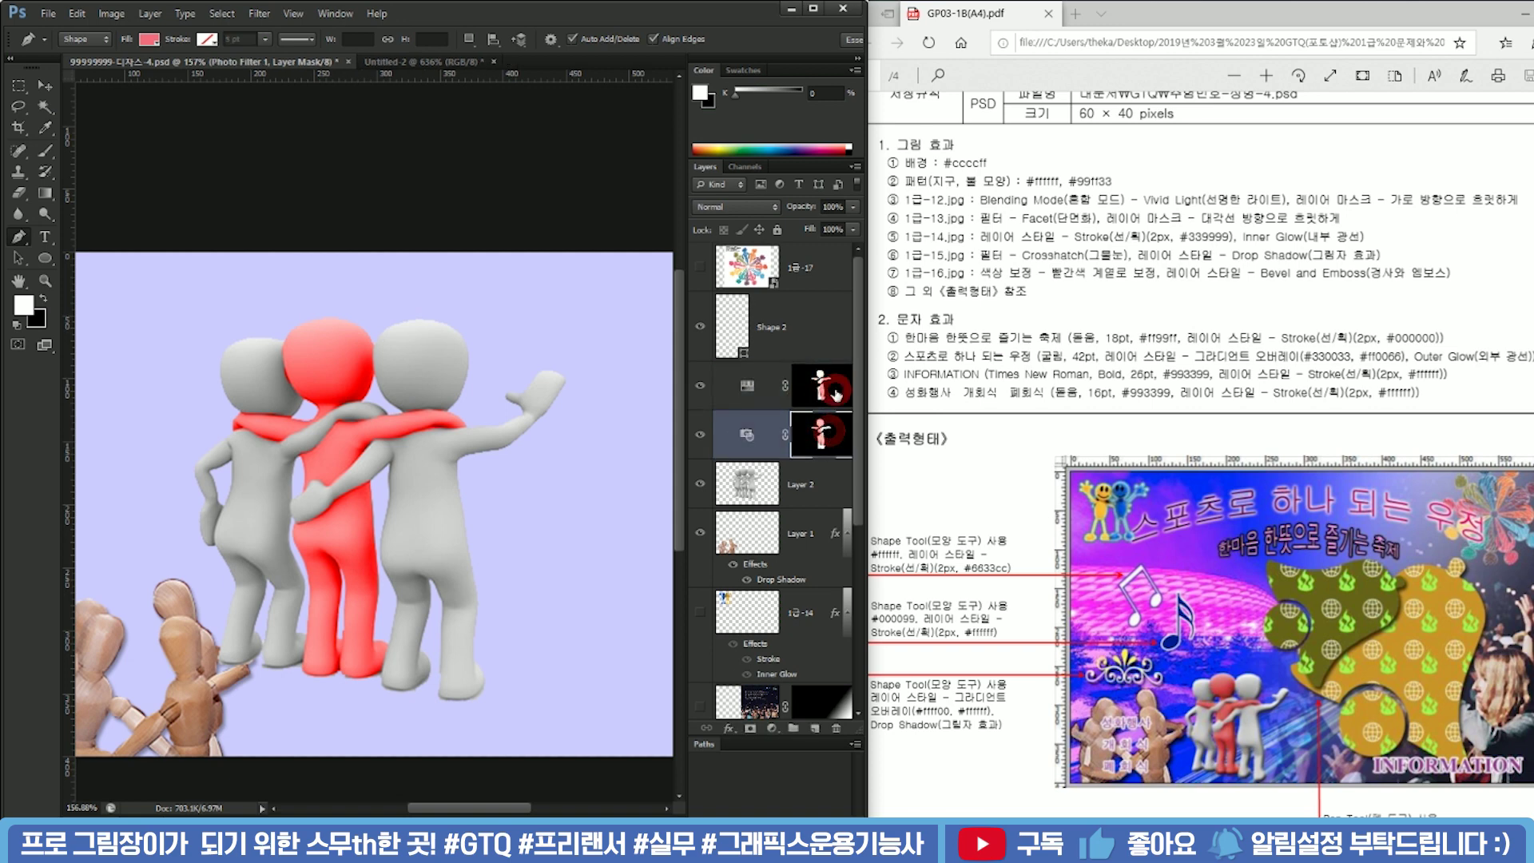
click(745, 485)
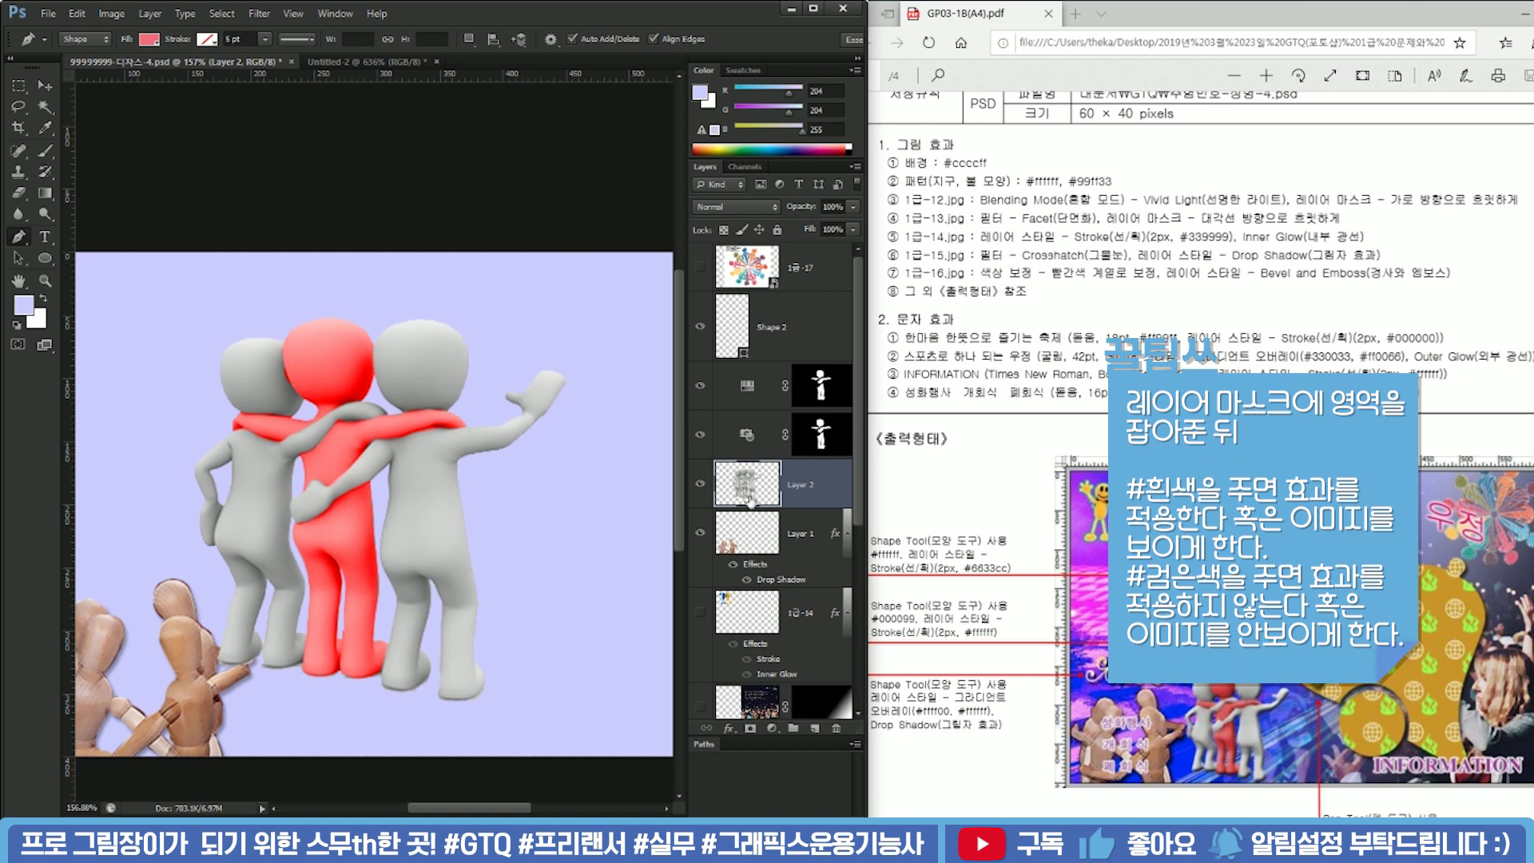
key(ctrl)
ctrl+click(756, 491)
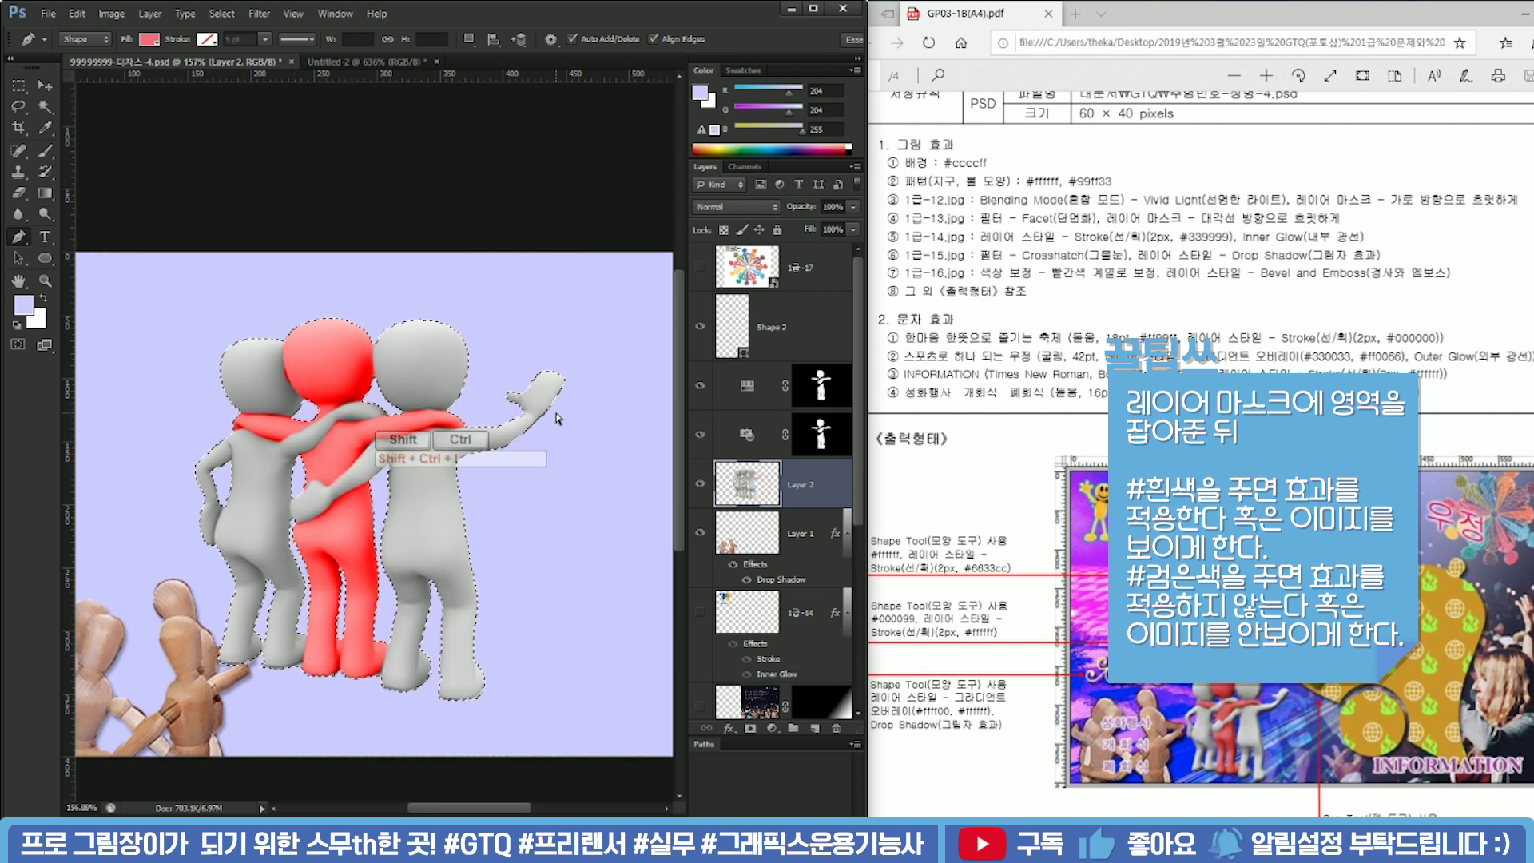
click(836, 433)
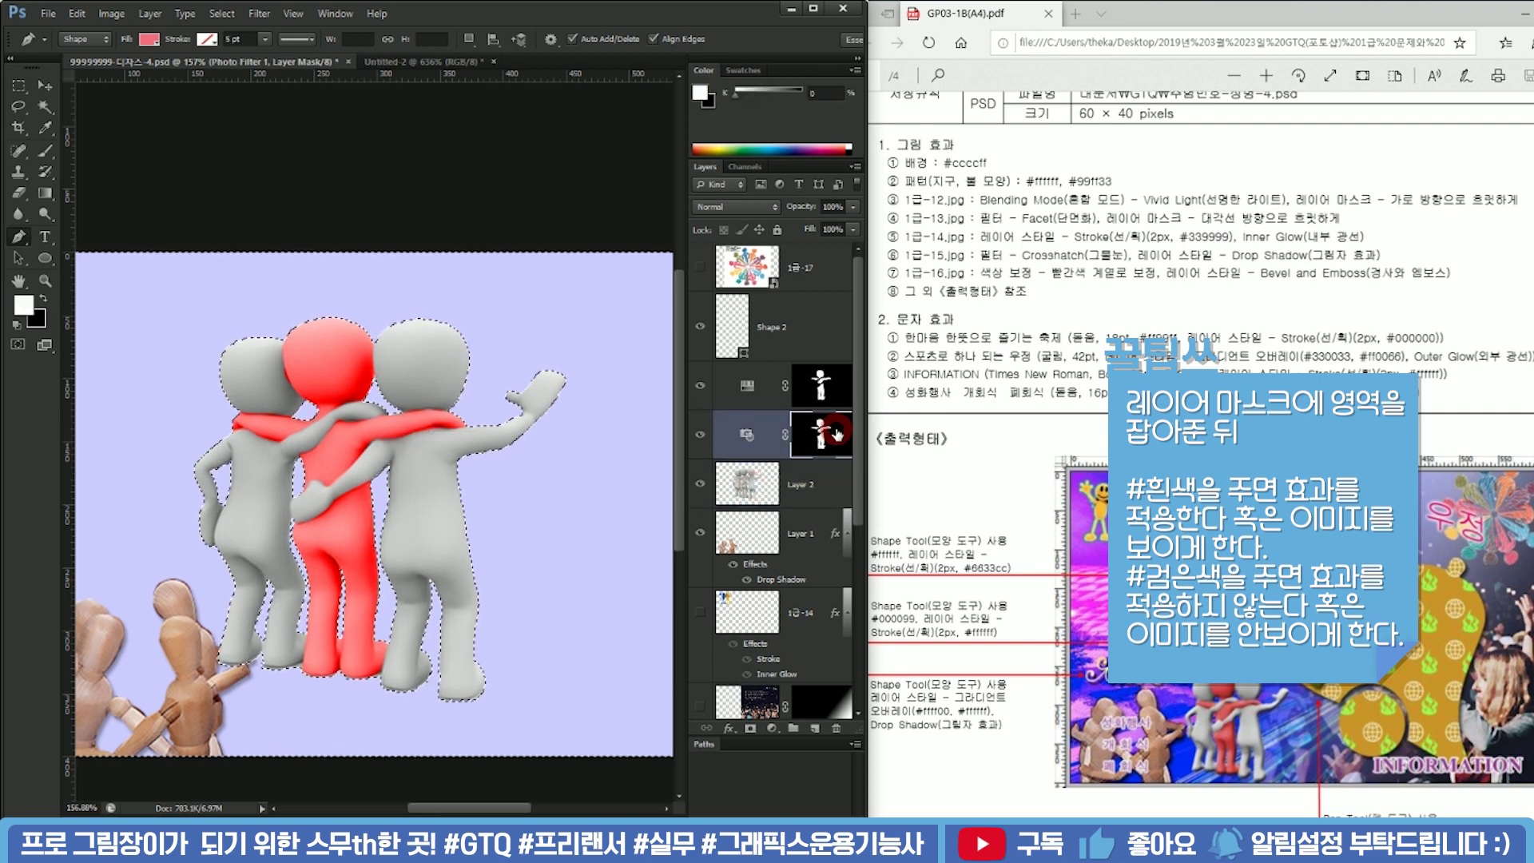
click(825, 390)
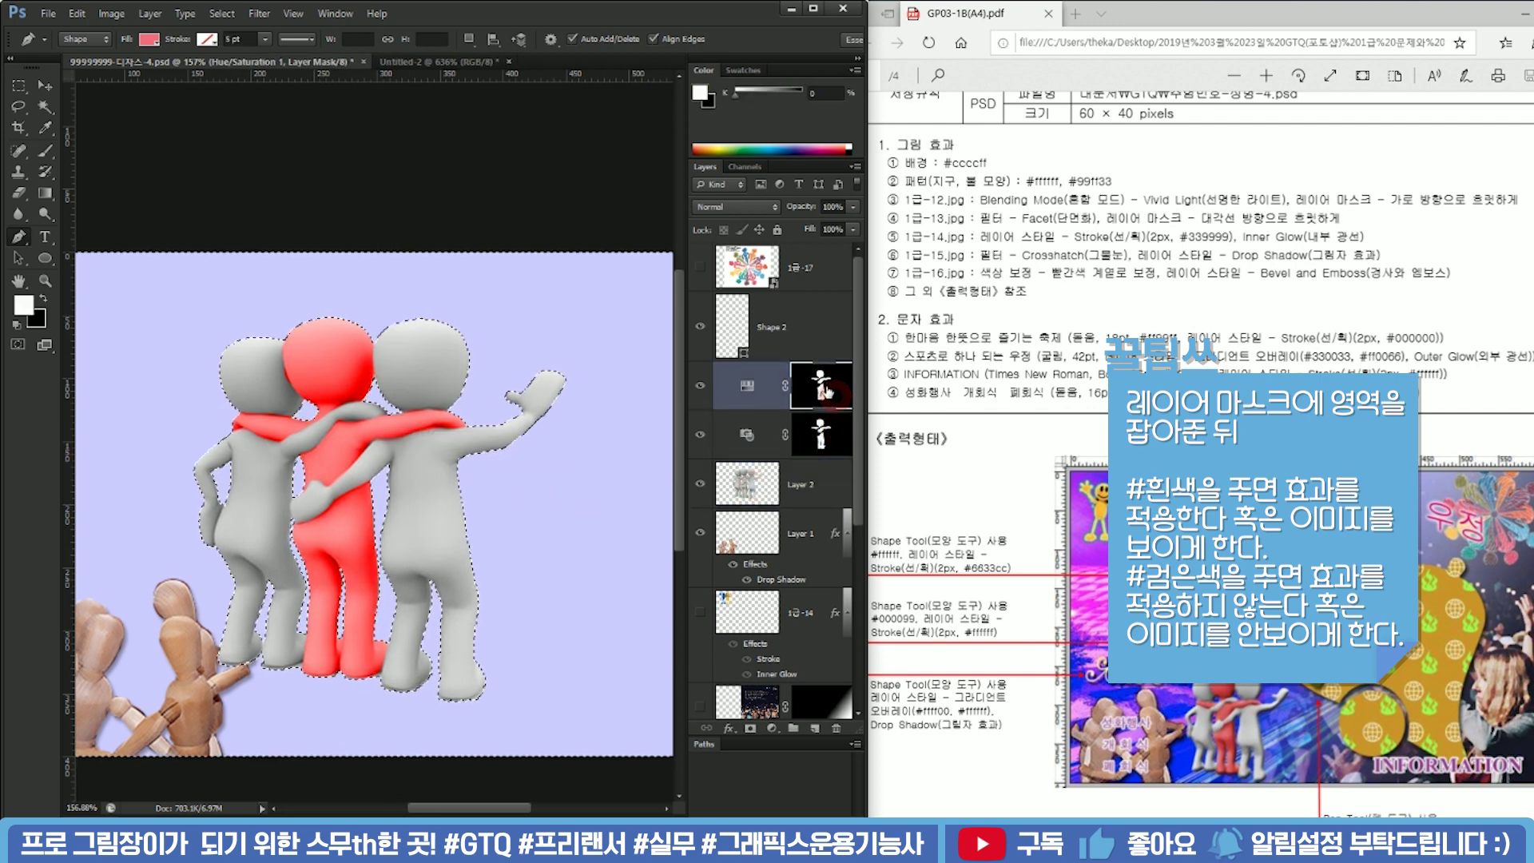
Group Layer 2 with its two adjustment layers and scale the group down beside the wooden hands at the canvas bottom
alt+scroll(295, 410, down, 5)
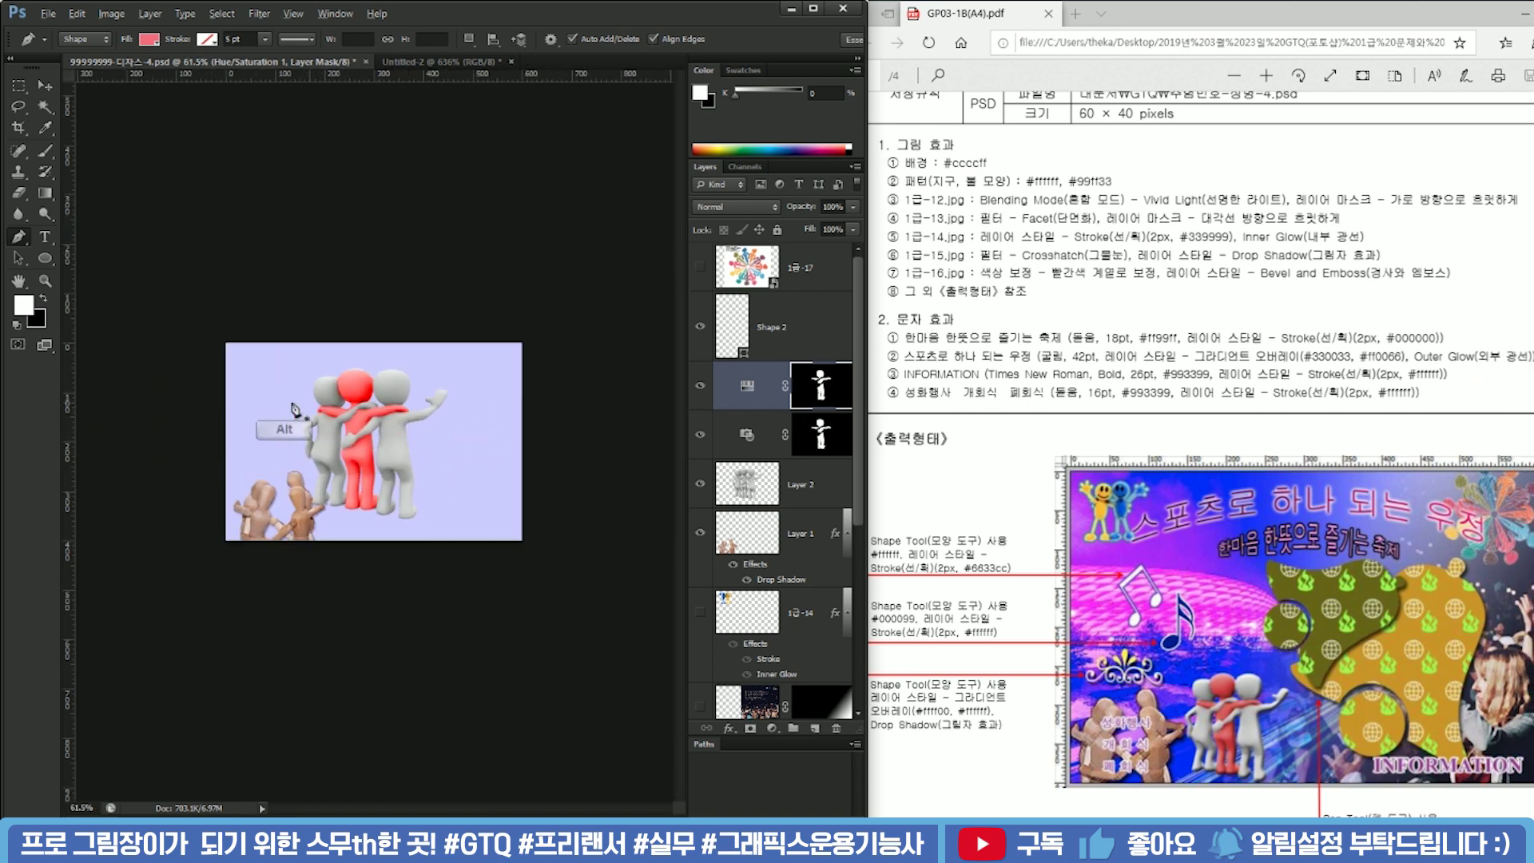
key(m)
shift+click(803, 483)
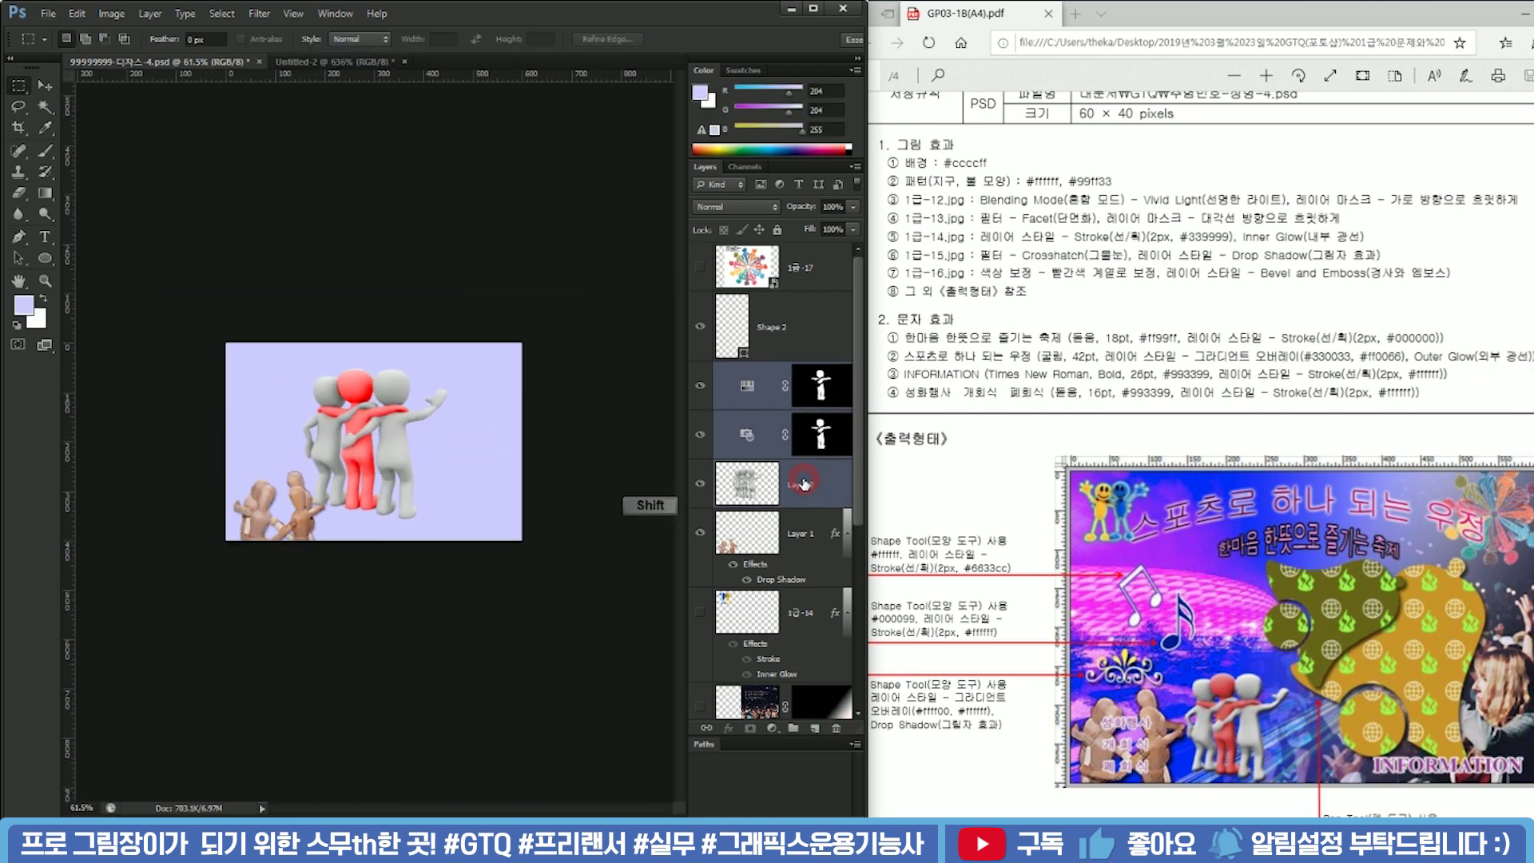
key(ctrl+g)
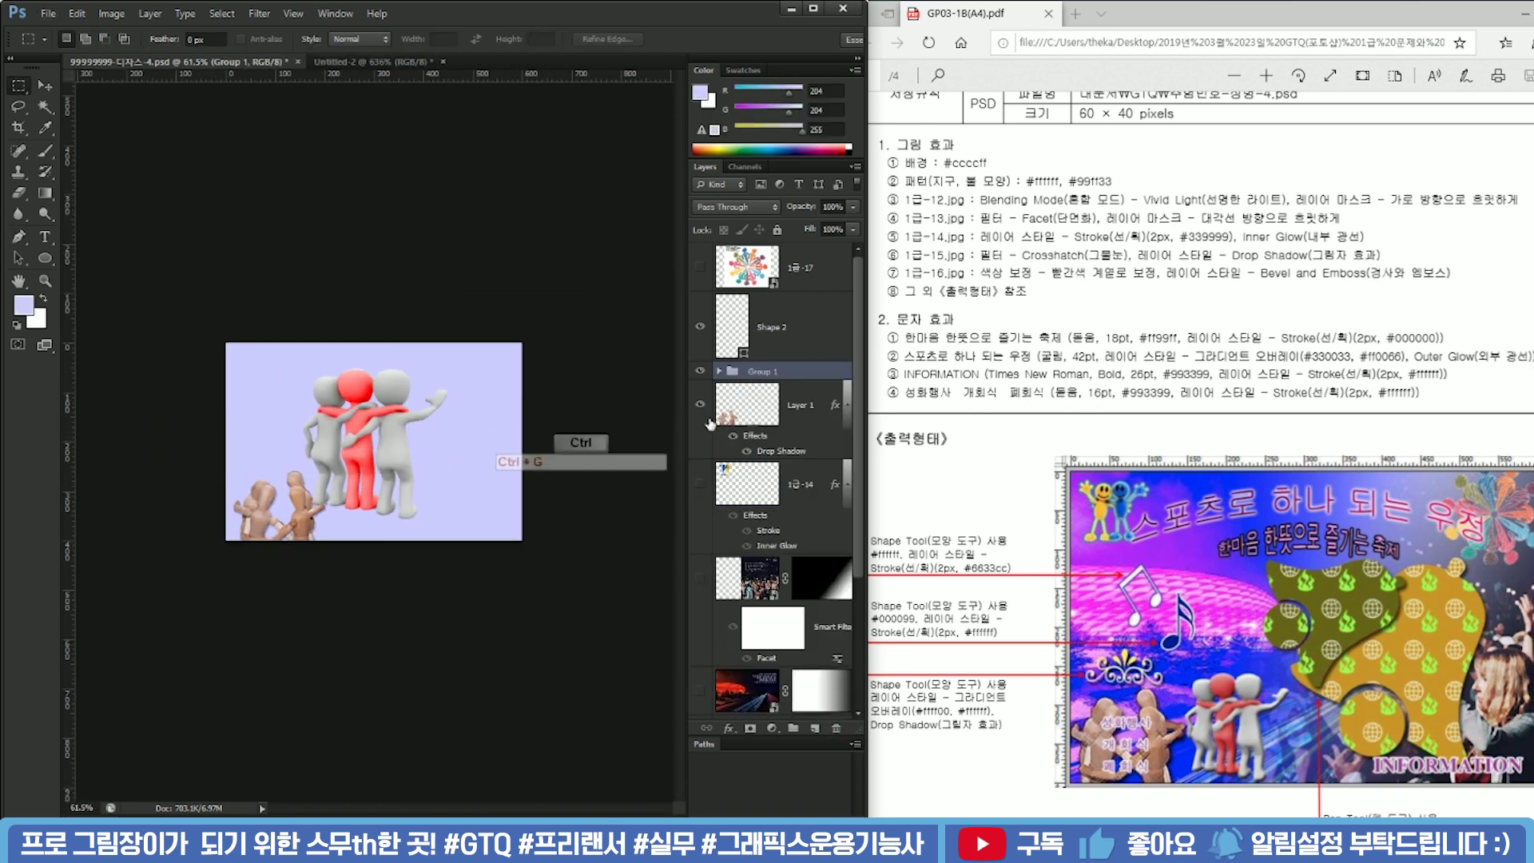
key(ctrl+t)
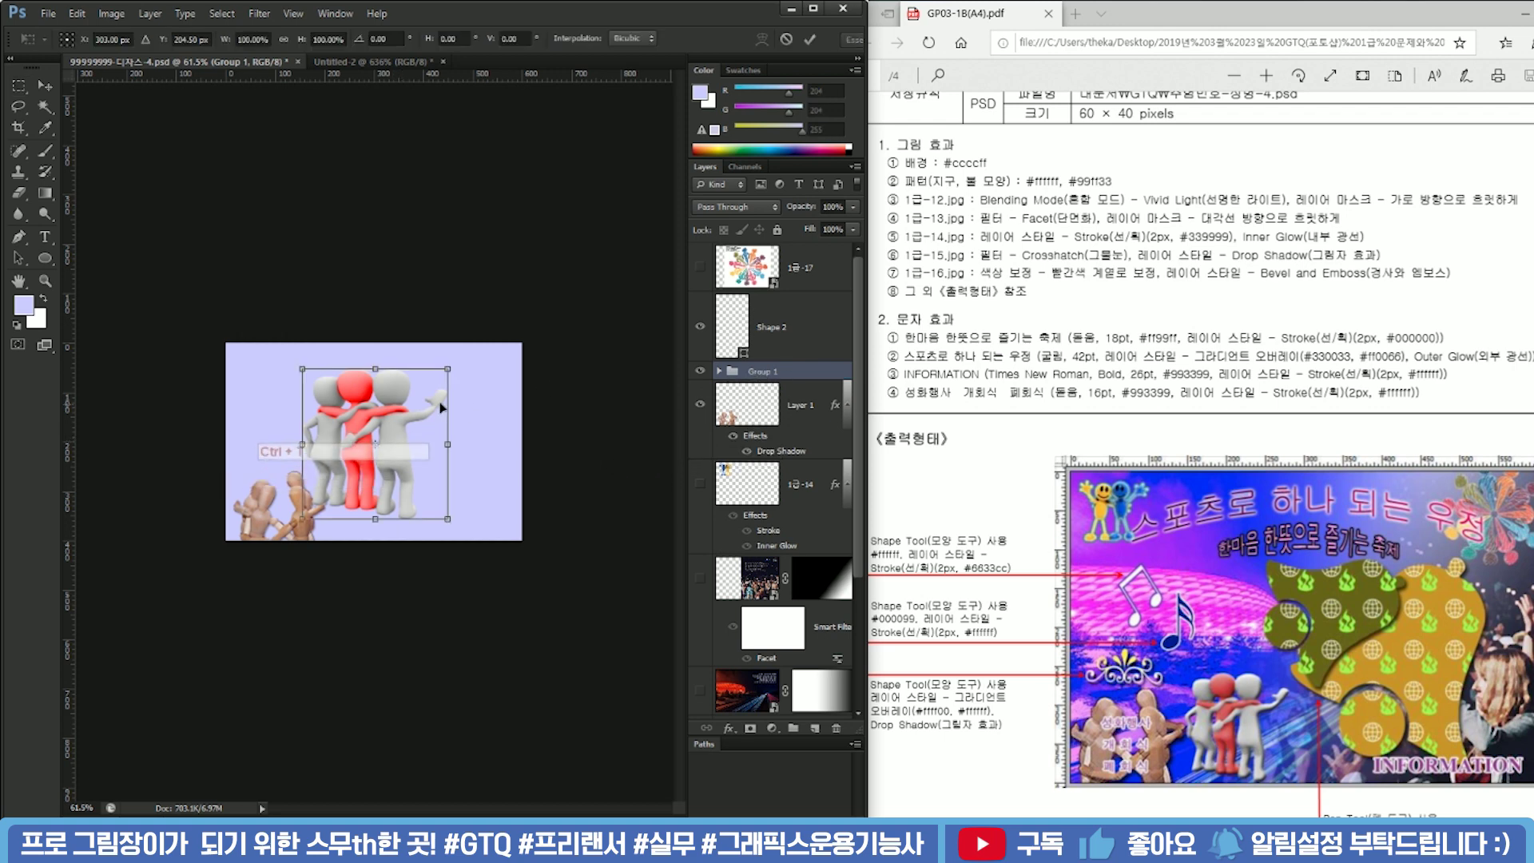
drag(448, 369, 380, 469)
key(Return)
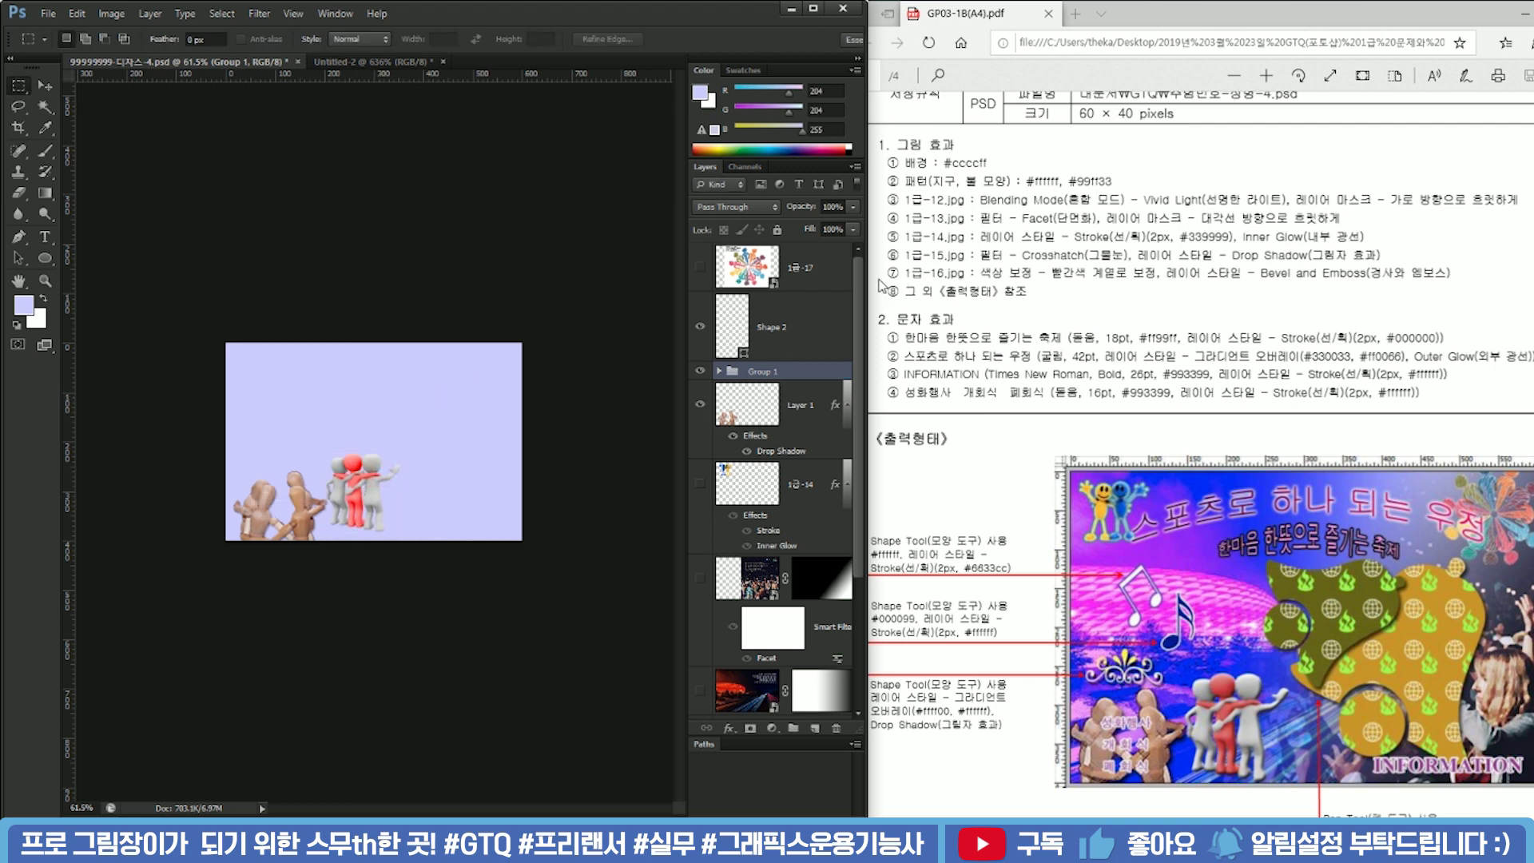
Make the hidden 1급-17 image layer visible and select it for editing
click(943, 276)
click(981, 273)
click(798, 270)
click(699, 267)
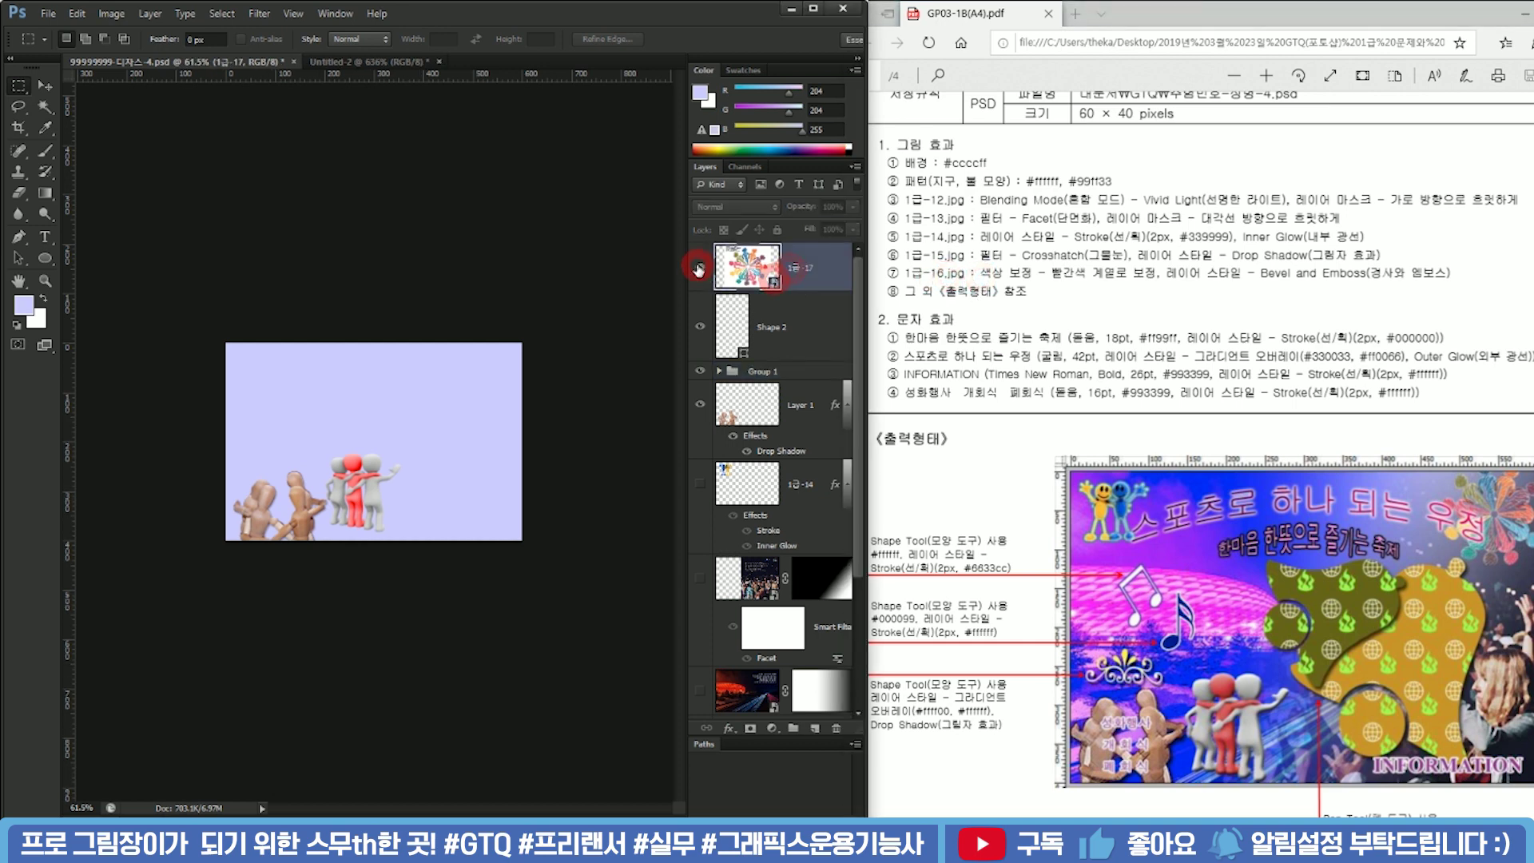
click(832, 271)
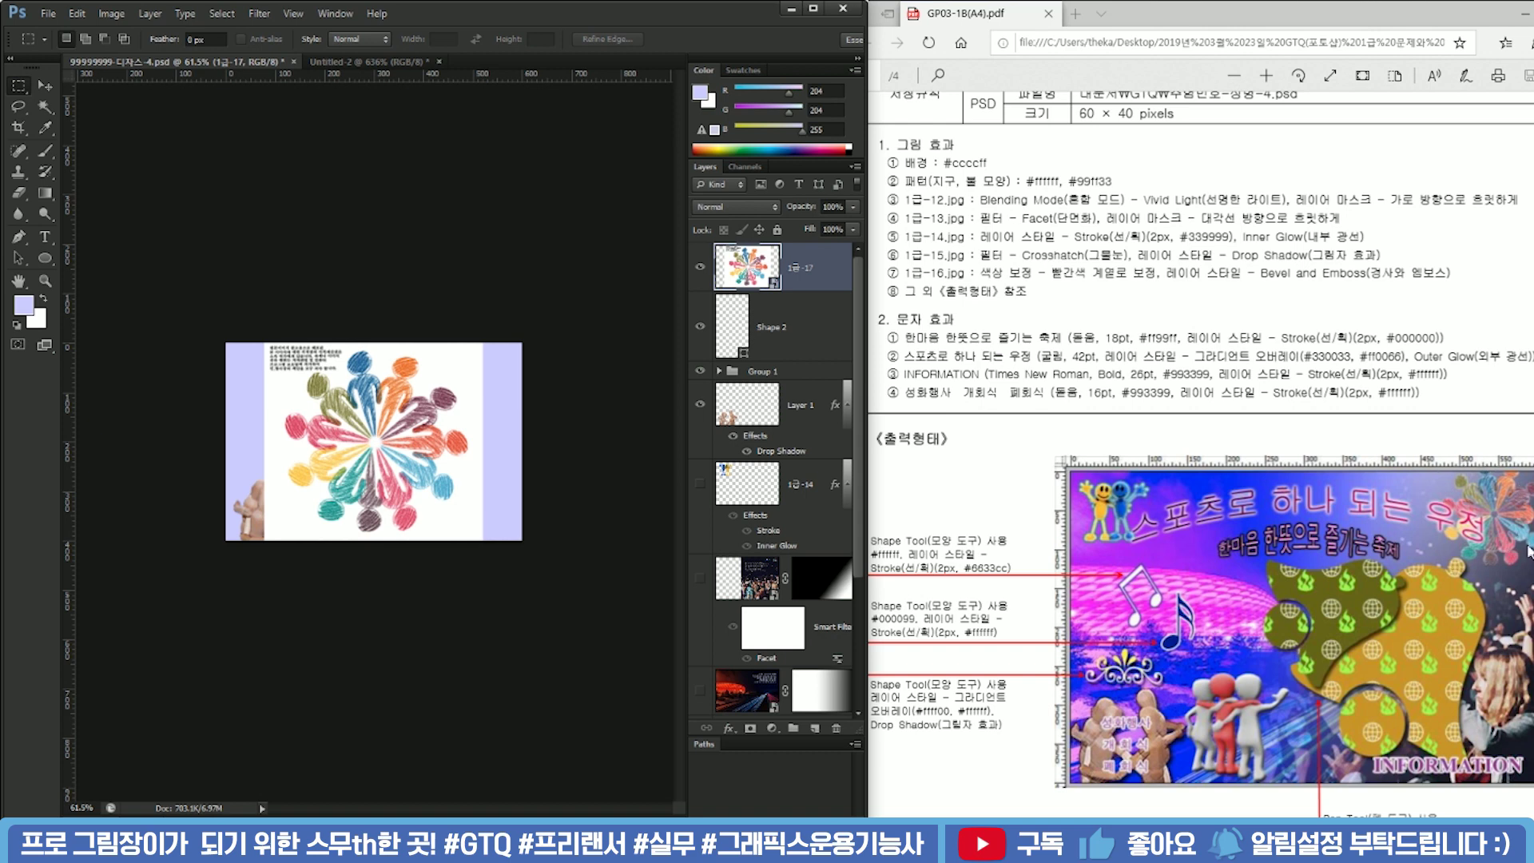
Scale the 1급-17 image down slightly on the canvas
key(ctrl+t)
drag(481, 345, 466, 358)
key(Return)
Lasso a selection around the copyright notice in the upper-left part of the 1급-17 image
scroll(229, 359, up, 1)
scroll(229, 359, up, 9)
key(l)
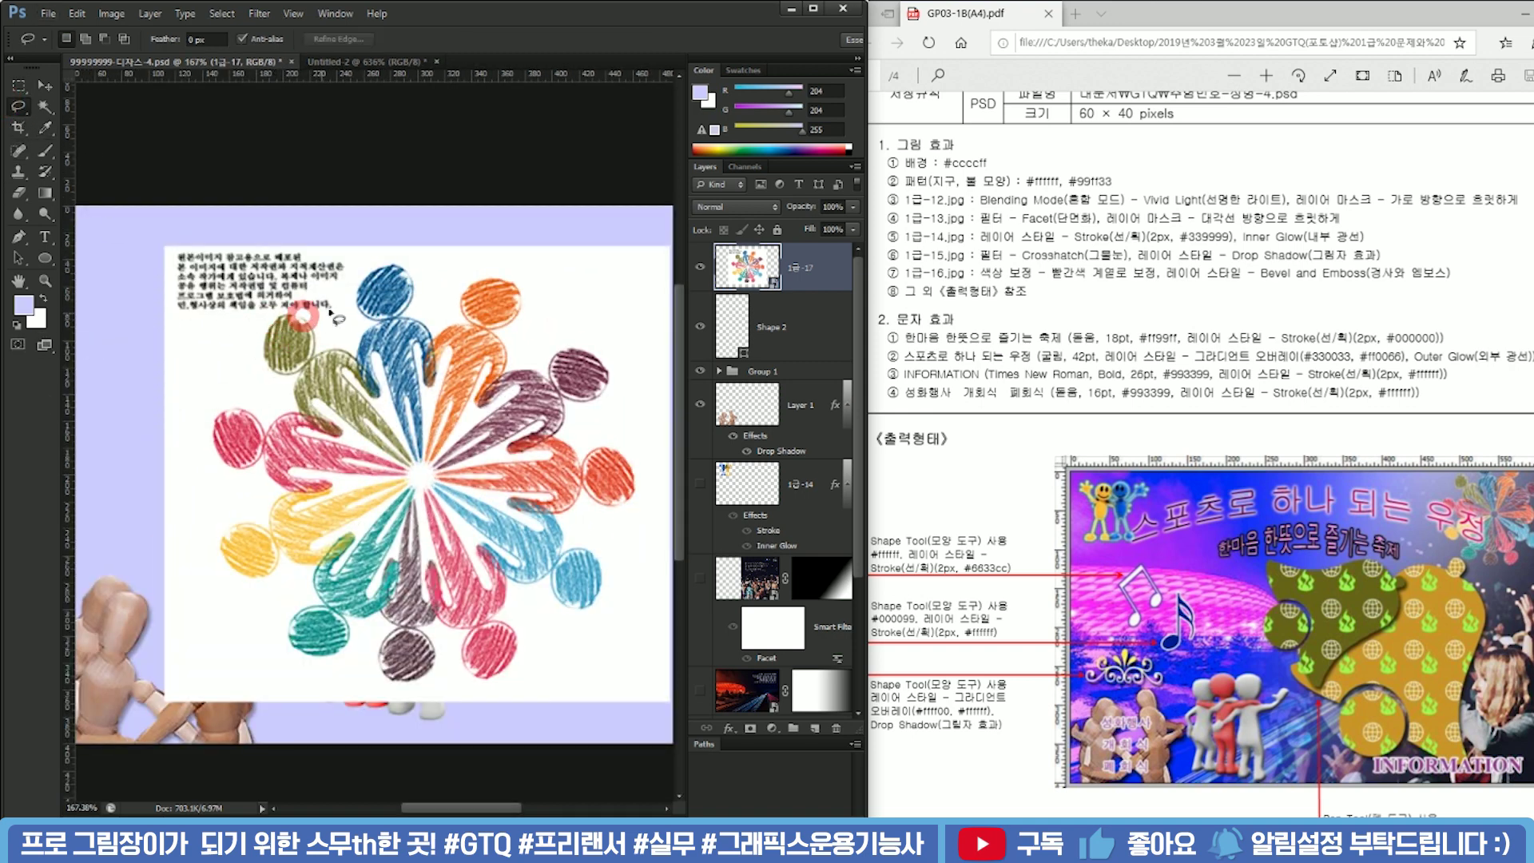
mouse_move(256, 315)
mouse_down()
mouse_move(306, 226)
mouse_move(347, 227)
mouse_move(321, 252)
mouse_move(332, 325)
mouse_move(363, 240)
mouse_move(310, 210)
mouse_up()
Add the white background around and between the crayon figures to the selection with the Magic Wand
click(45, 107)
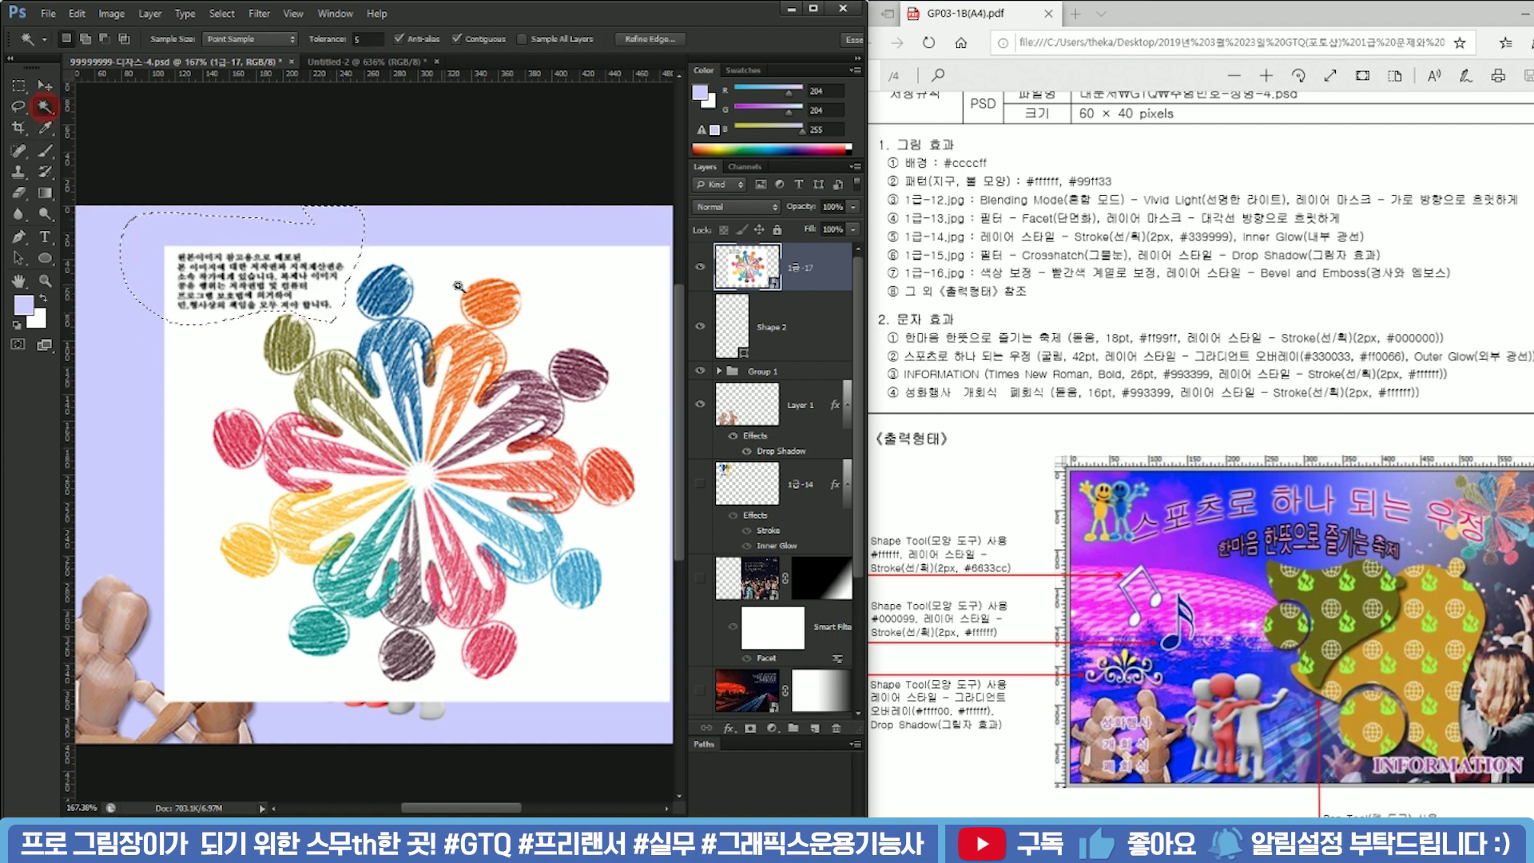
shift+click(450, 268)
shift+click(582, 304)
shift+click(583, 336)
shift+click(636, 624)
shift+click(586, 661)
shift+click(469, 533)
shift+click(393, 552)
scroll(391, 524, up, 3)
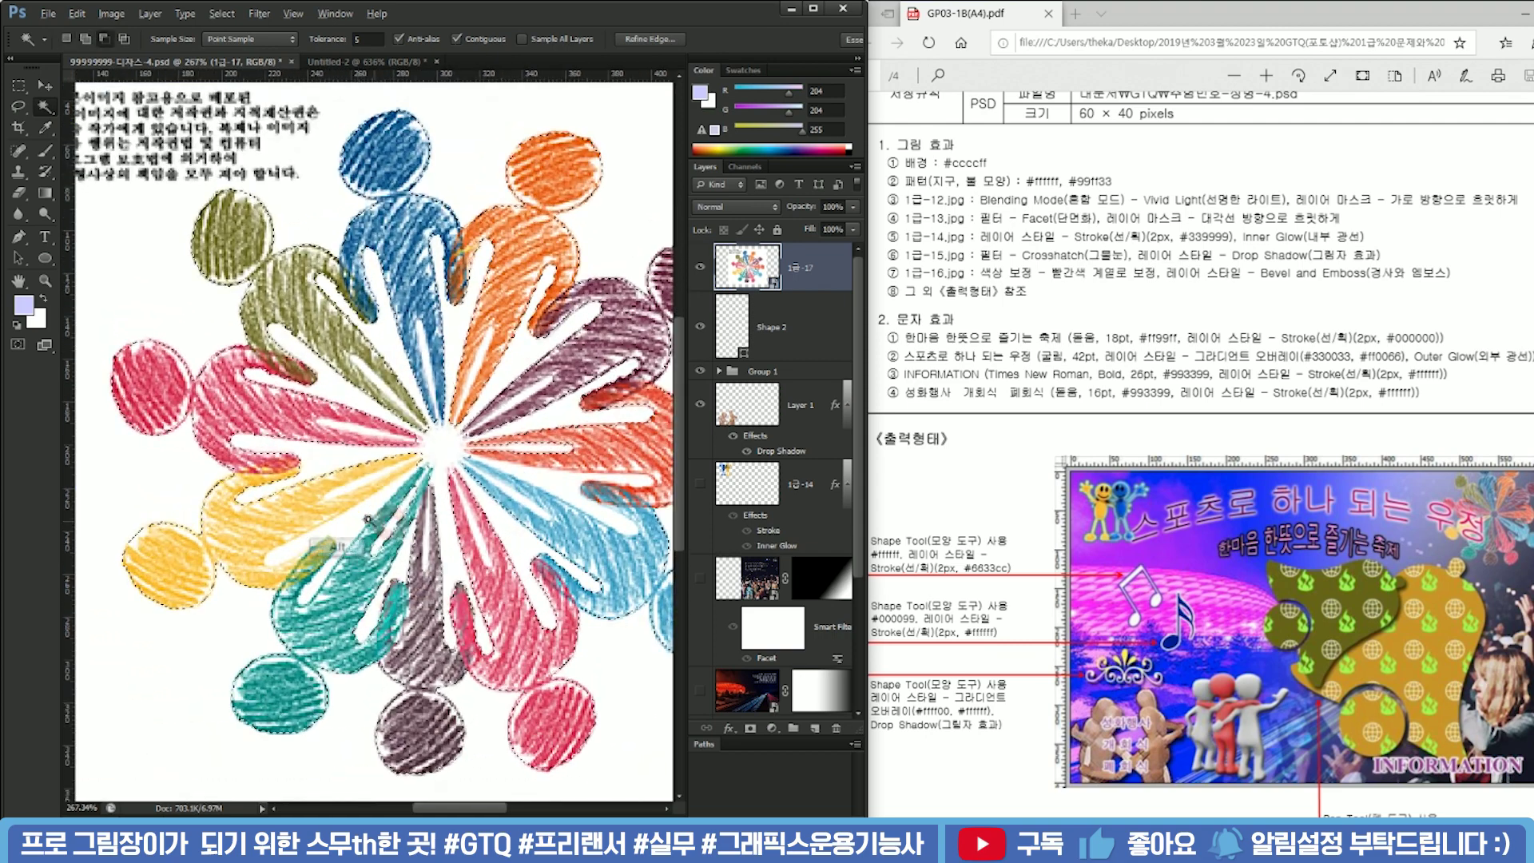
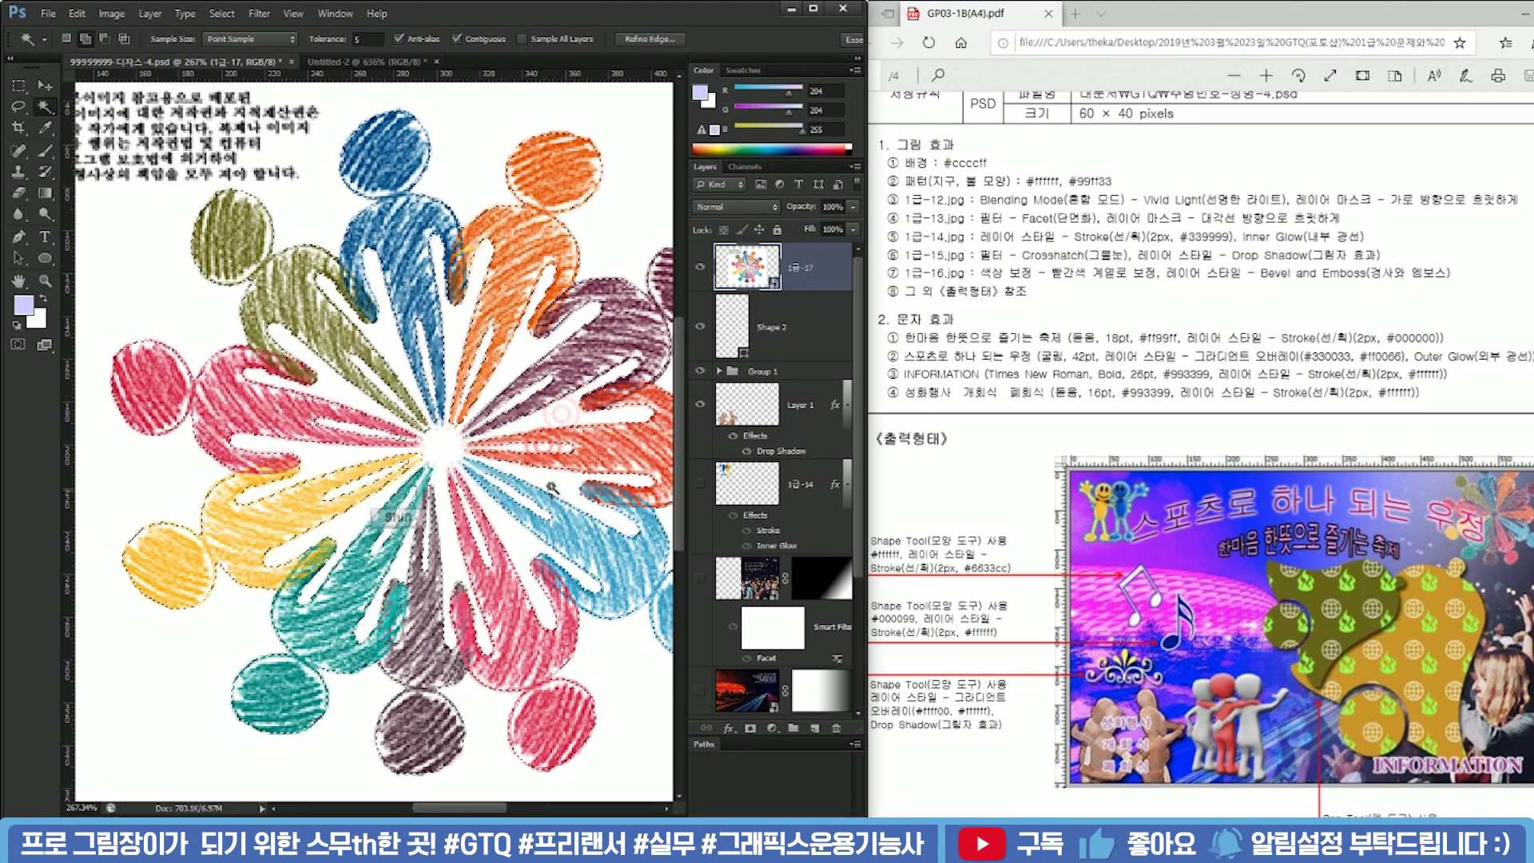
Copy only the crayon figures to a new layer, excluding the white background and notice, and delete the original 1급-17 layer
scroll(508, 509, down, 8)
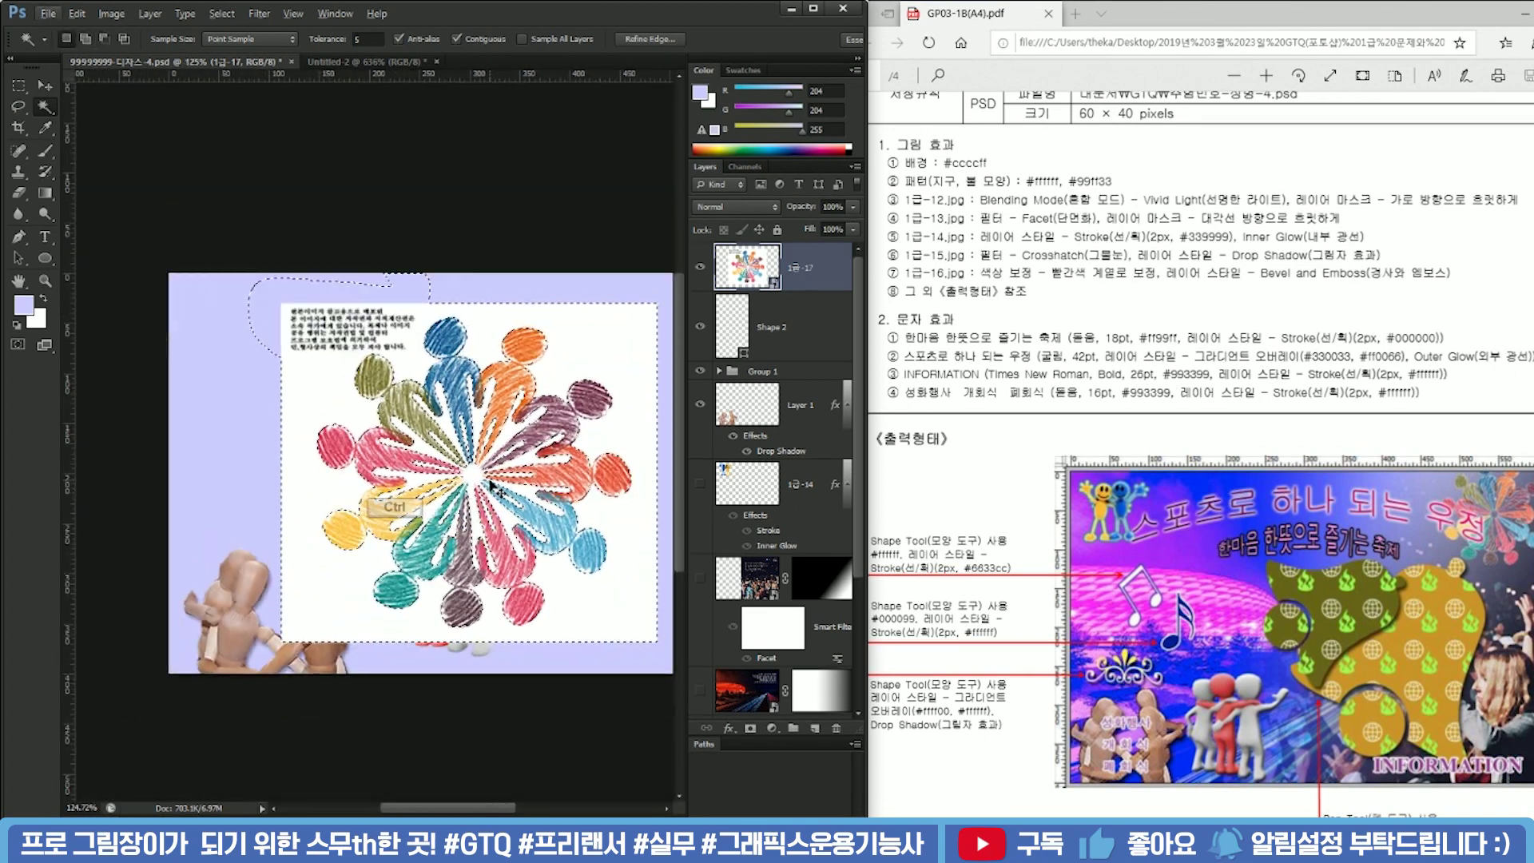
key(ctrl+j)
click(765, 315)
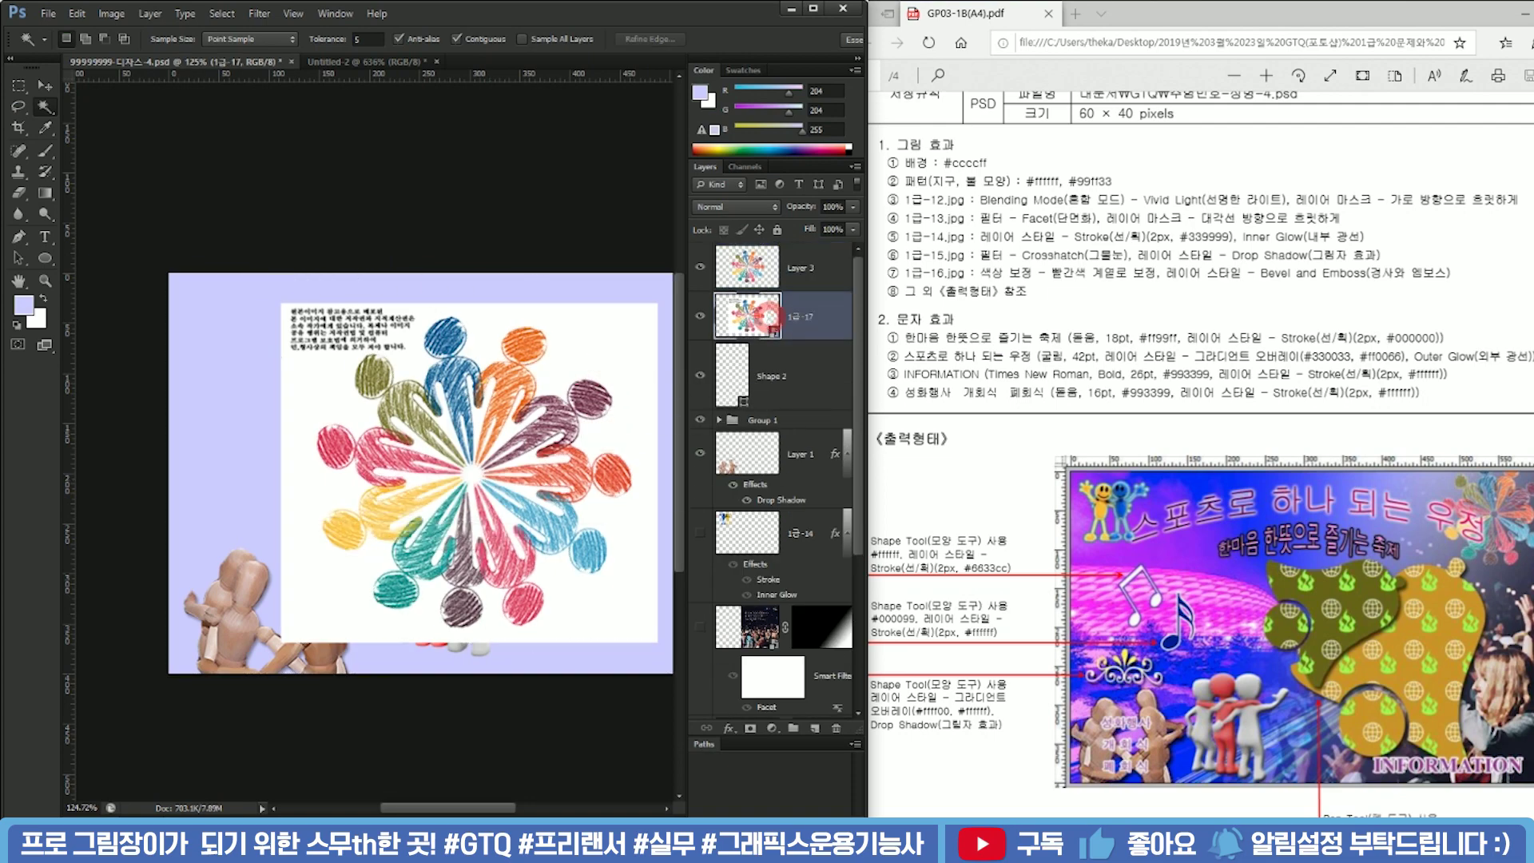
click(837, 728)
click(765, 275)
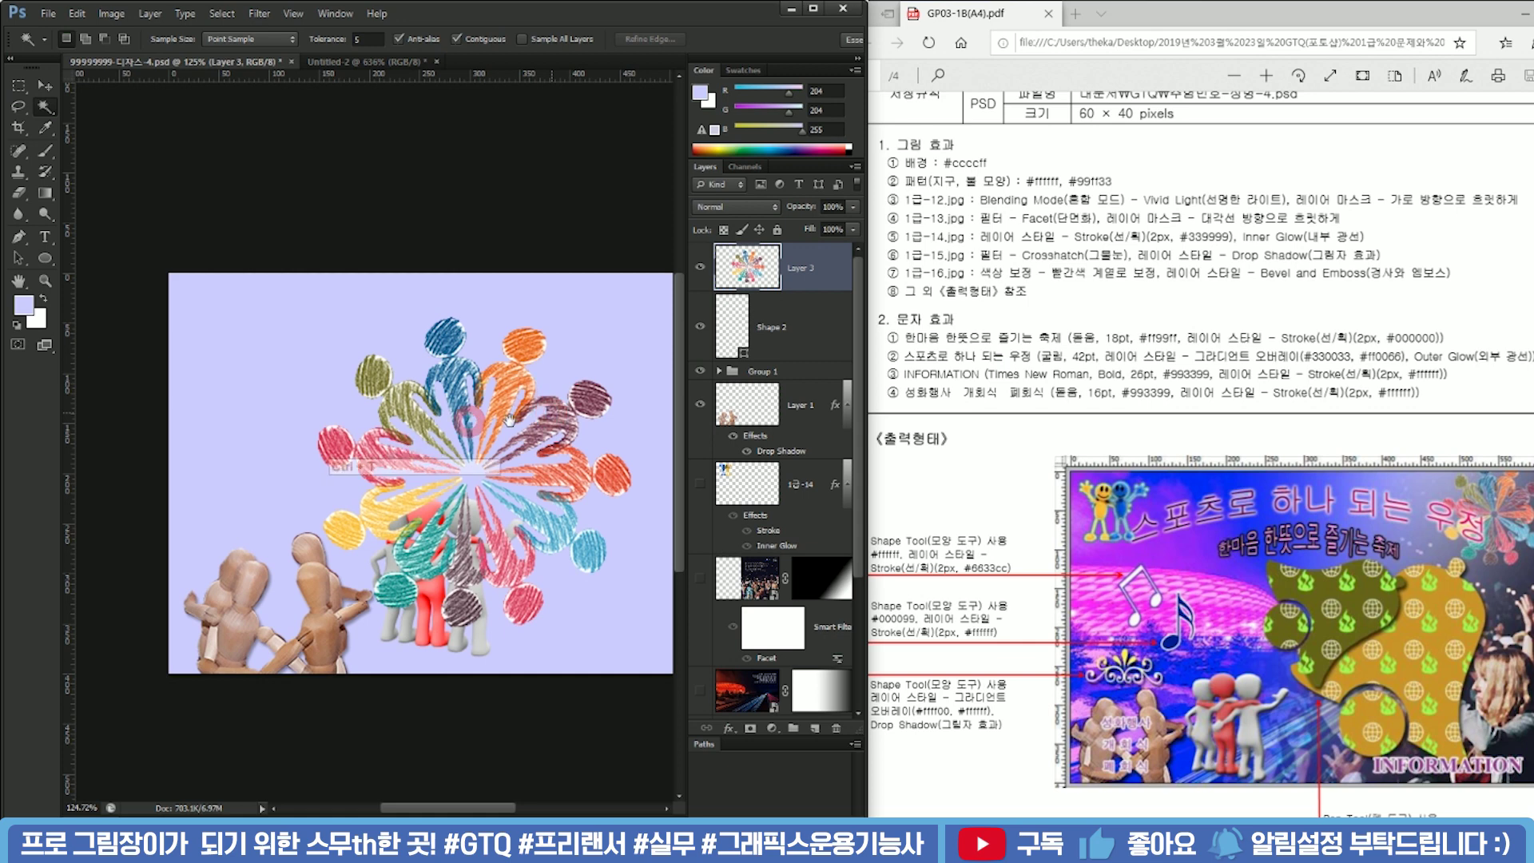
Scale the ring of crayon figures down and place it in the canvas's upper-right corner
key(ctrl+t)
scroll(479, 419, down, 4)
drag(272, 548, 365, 453)
drag(439, 367, 541, 345)
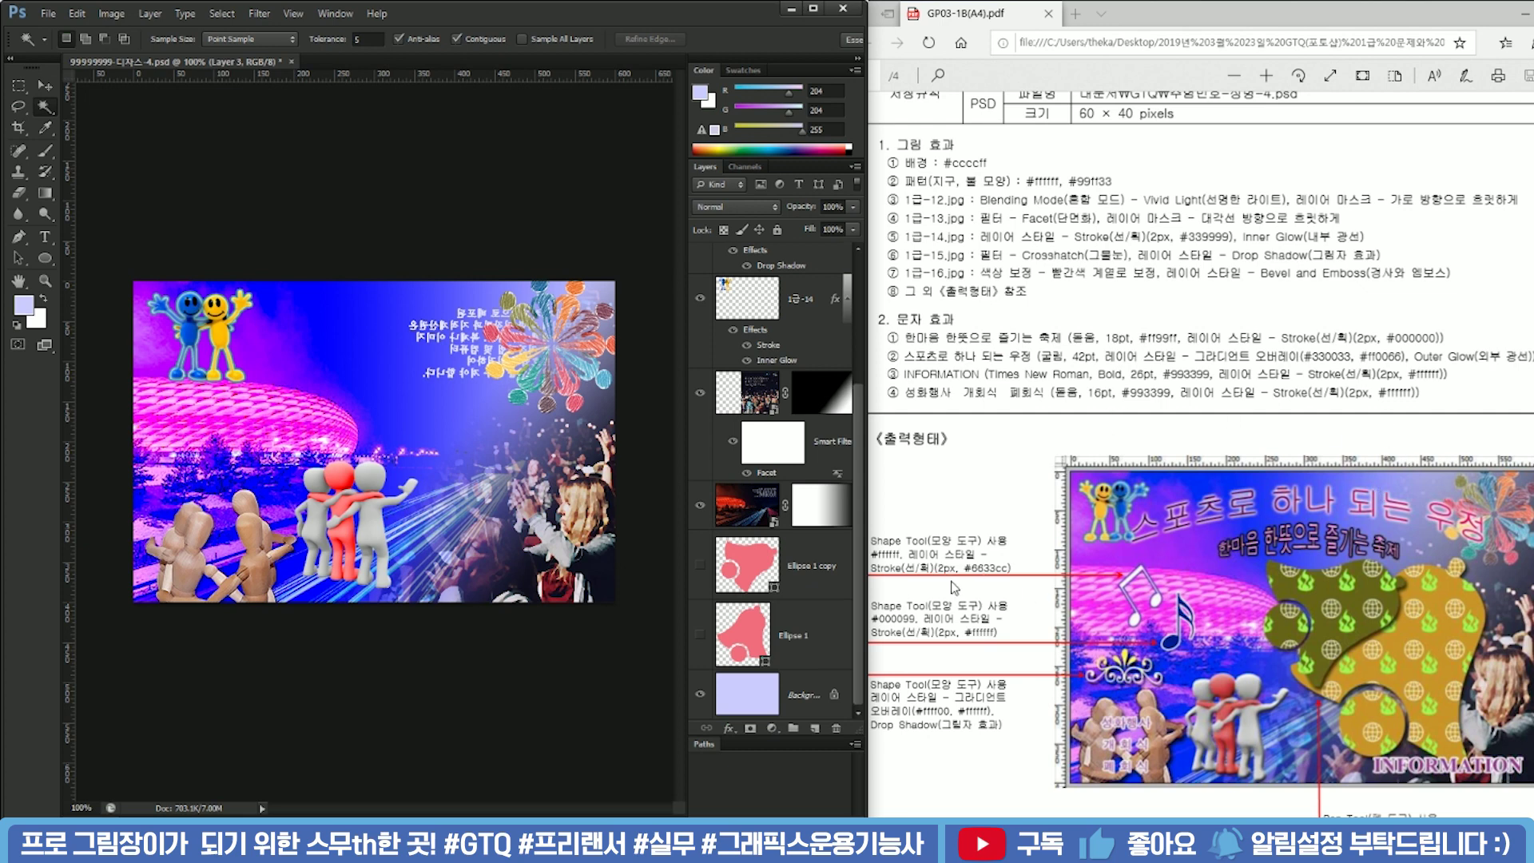
Add a horizontal text line reading "한마음 한뜻으로 즐기는 축제" near the top of the canvas
drag(878, 322, 1000, 393)
click(1010, 314)
click(48, 237)
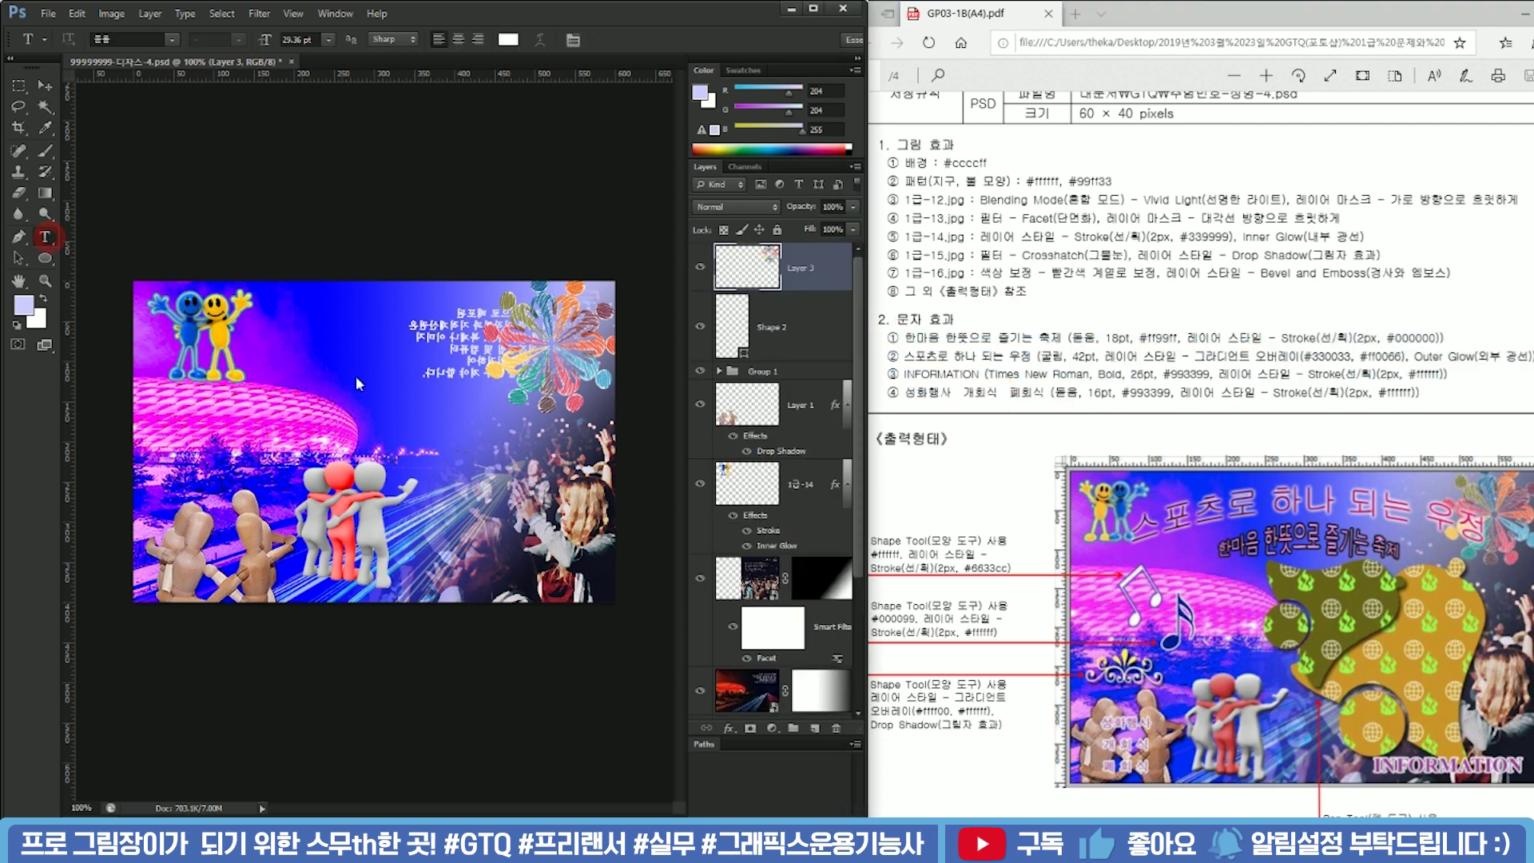
click(300, 336)
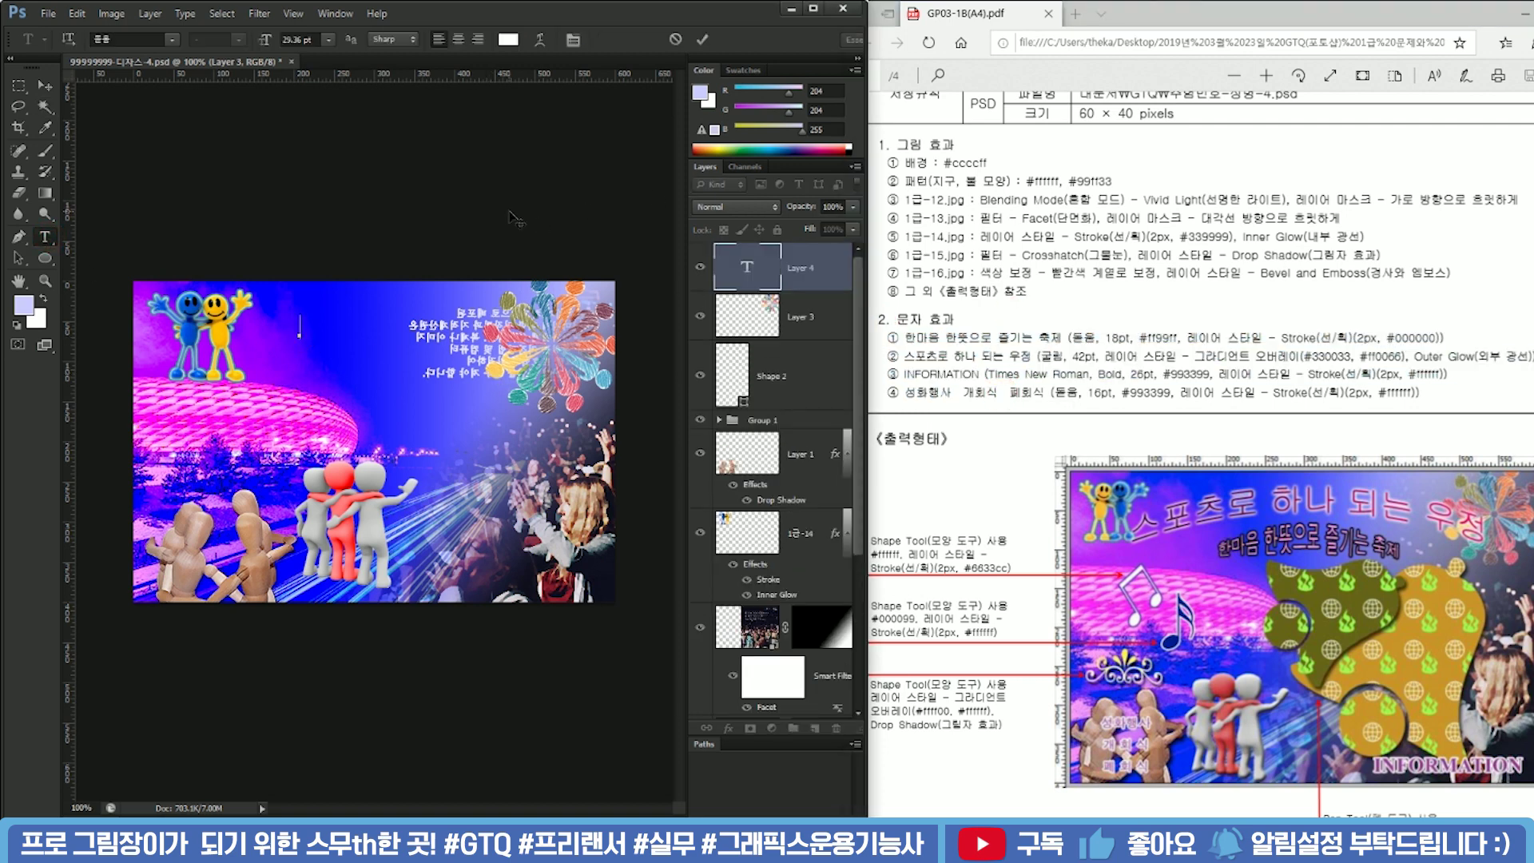
text(한마음 한뜻으)
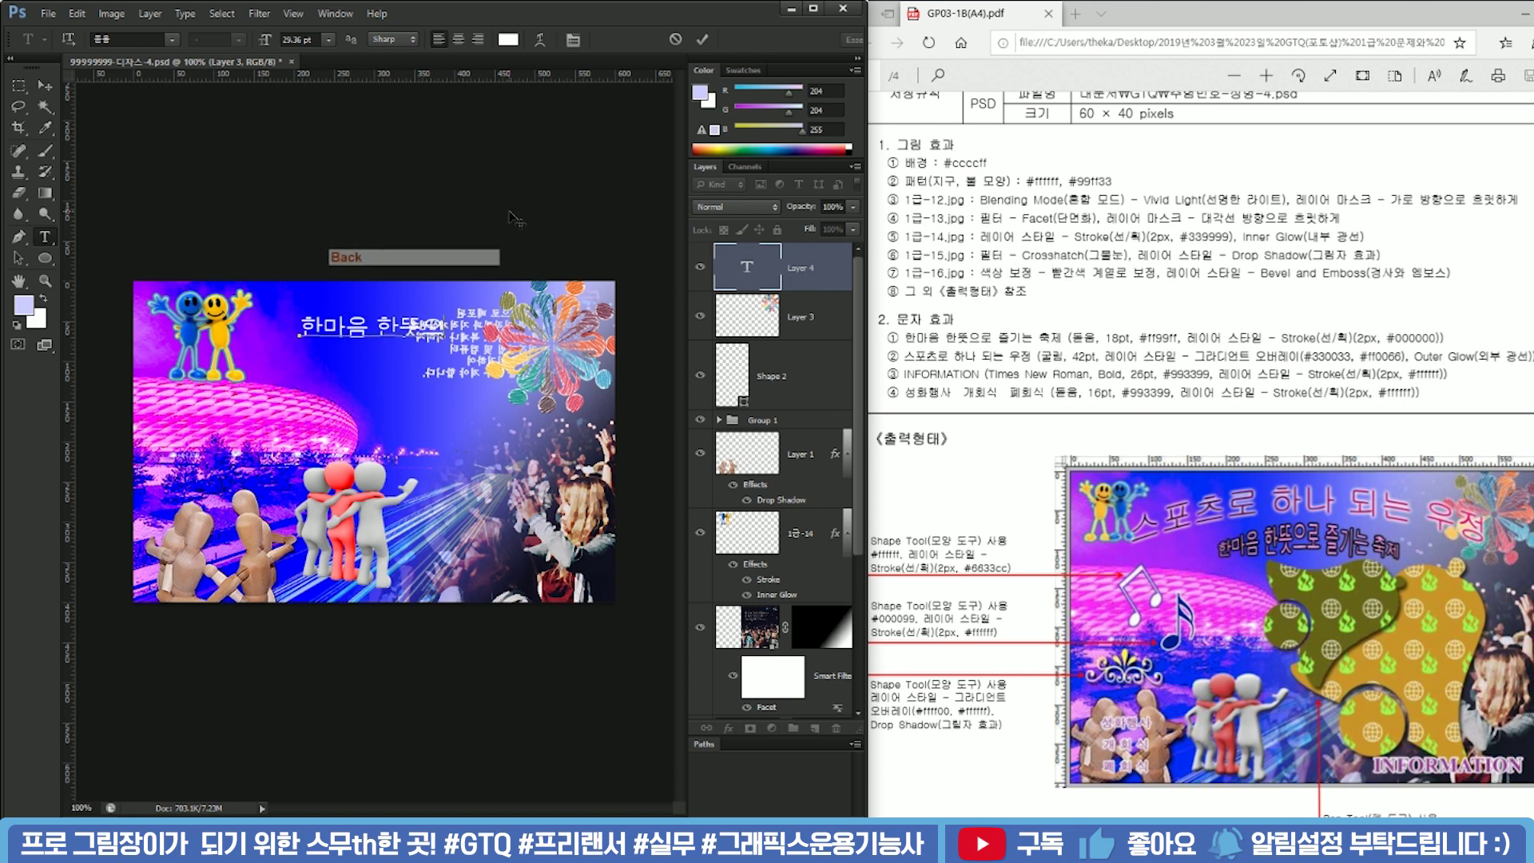
text(로 즐기는 축제)
key(ctrl+Return)
Reposition the text line, duplicate it directly below and change the copy to "스포츠로 하나 되는 우정"
key(v)
drag(415, 341, 369, 358)
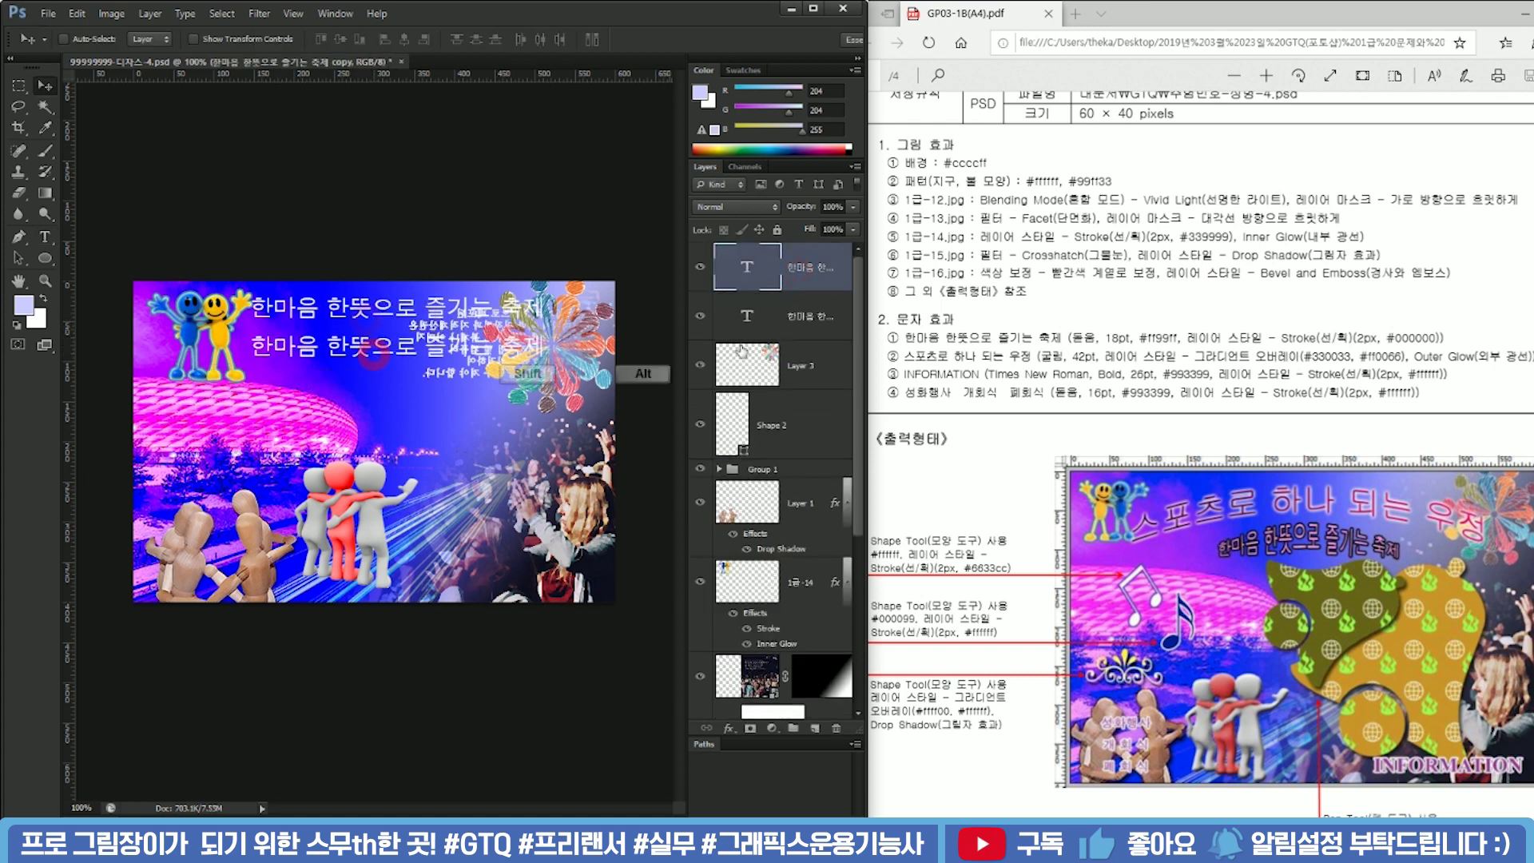
double_click(748, 271)
click(791, 315)
click(775, 269)
double_click(740, 271)
text(t스포츠로 하나 도)
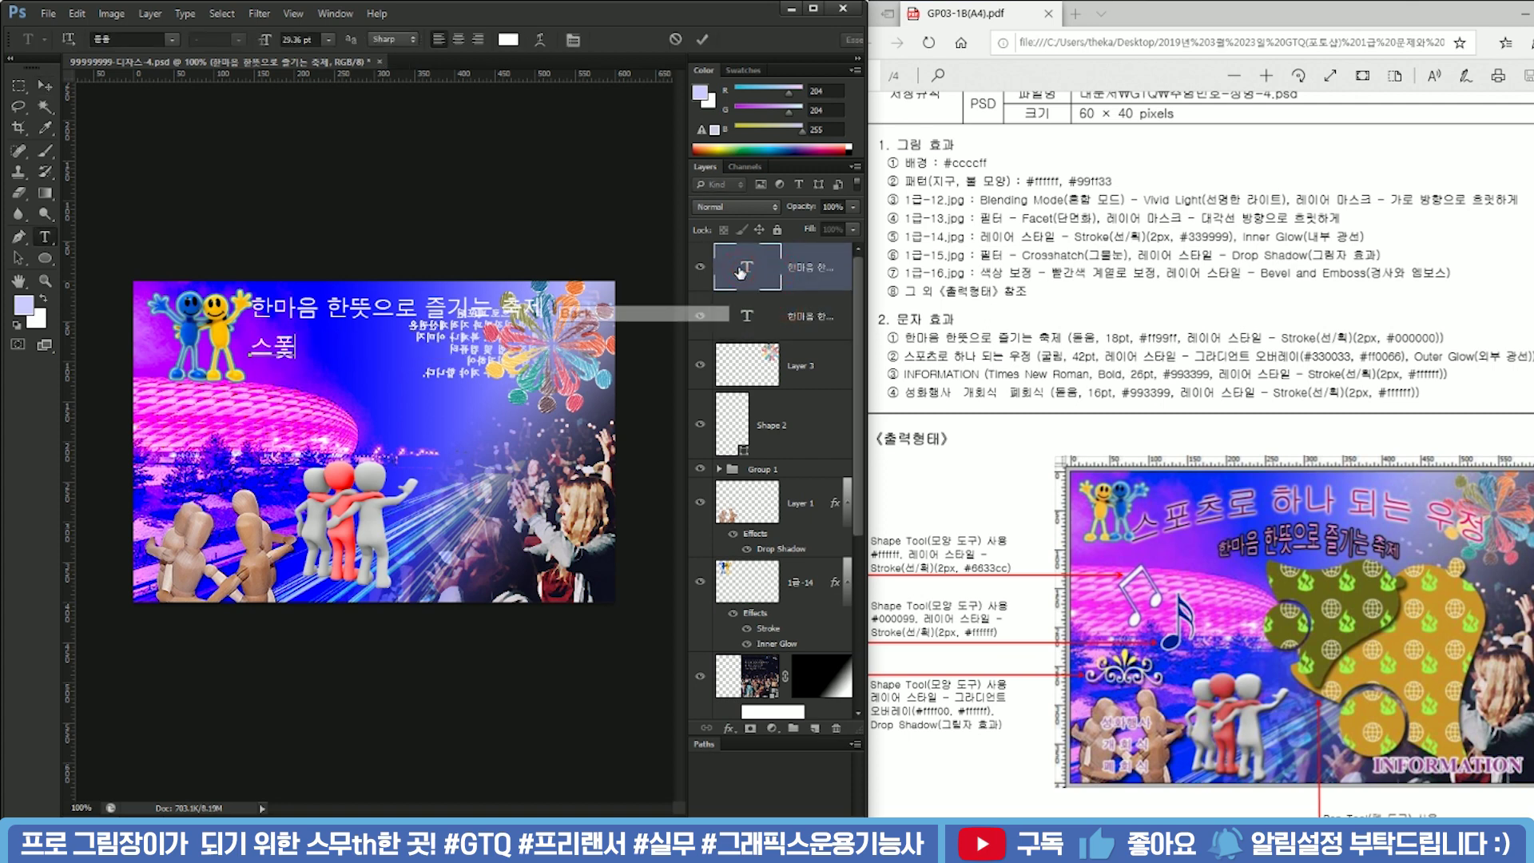
text(ㅣ는 우정)
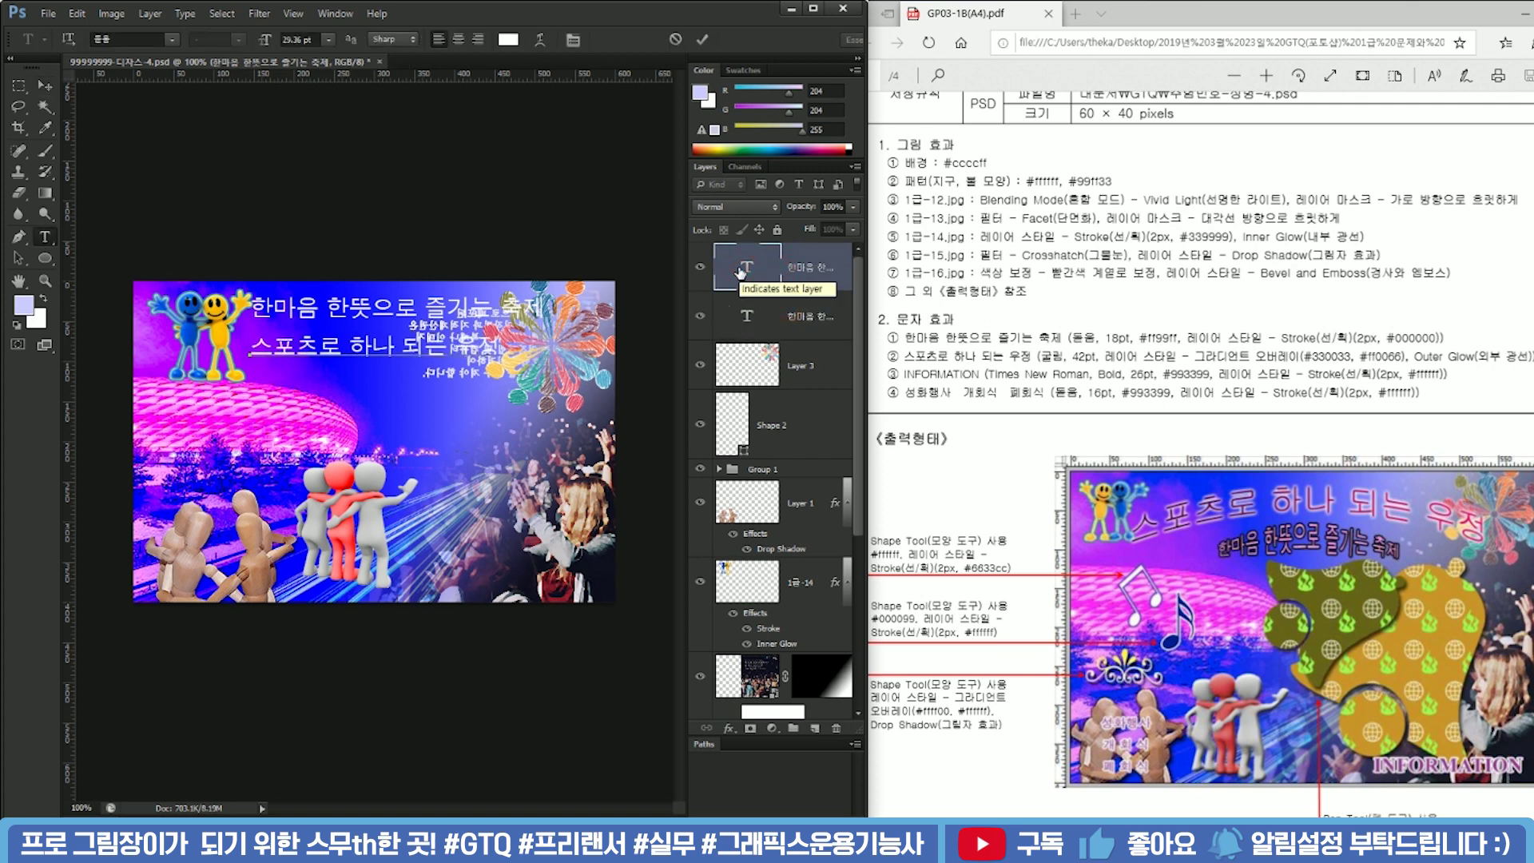
click(787, 321)
Duplicate the "스포츠로 하나 되는 우정" line below itself and change the copy to "INFORMATION"
click(782, 269)
key(alt)
drag(397, 322, 397, 380)
double_click(740, 269)
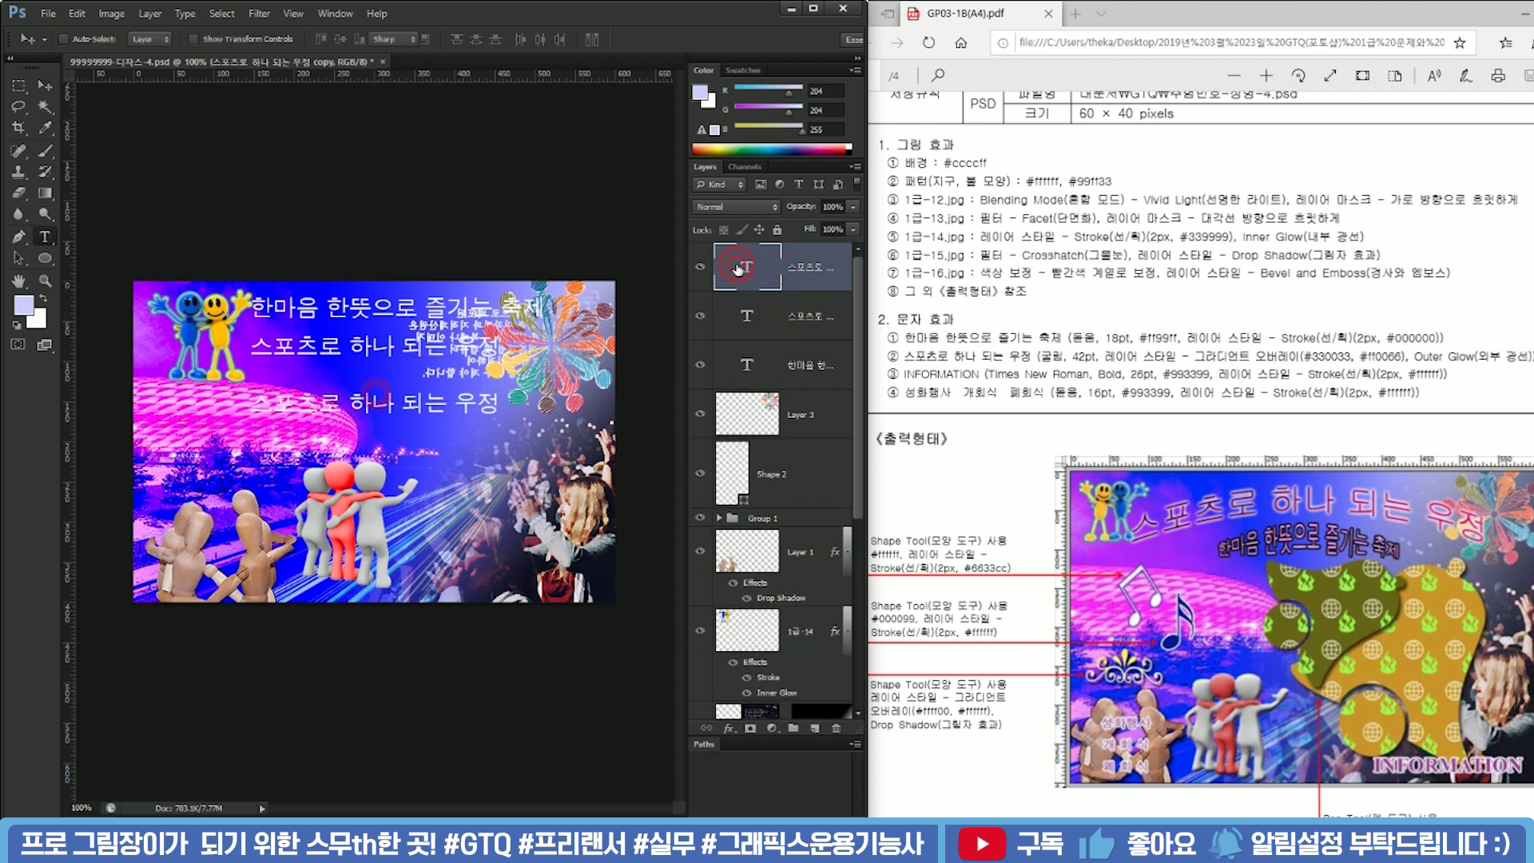
text(INFORMATION)
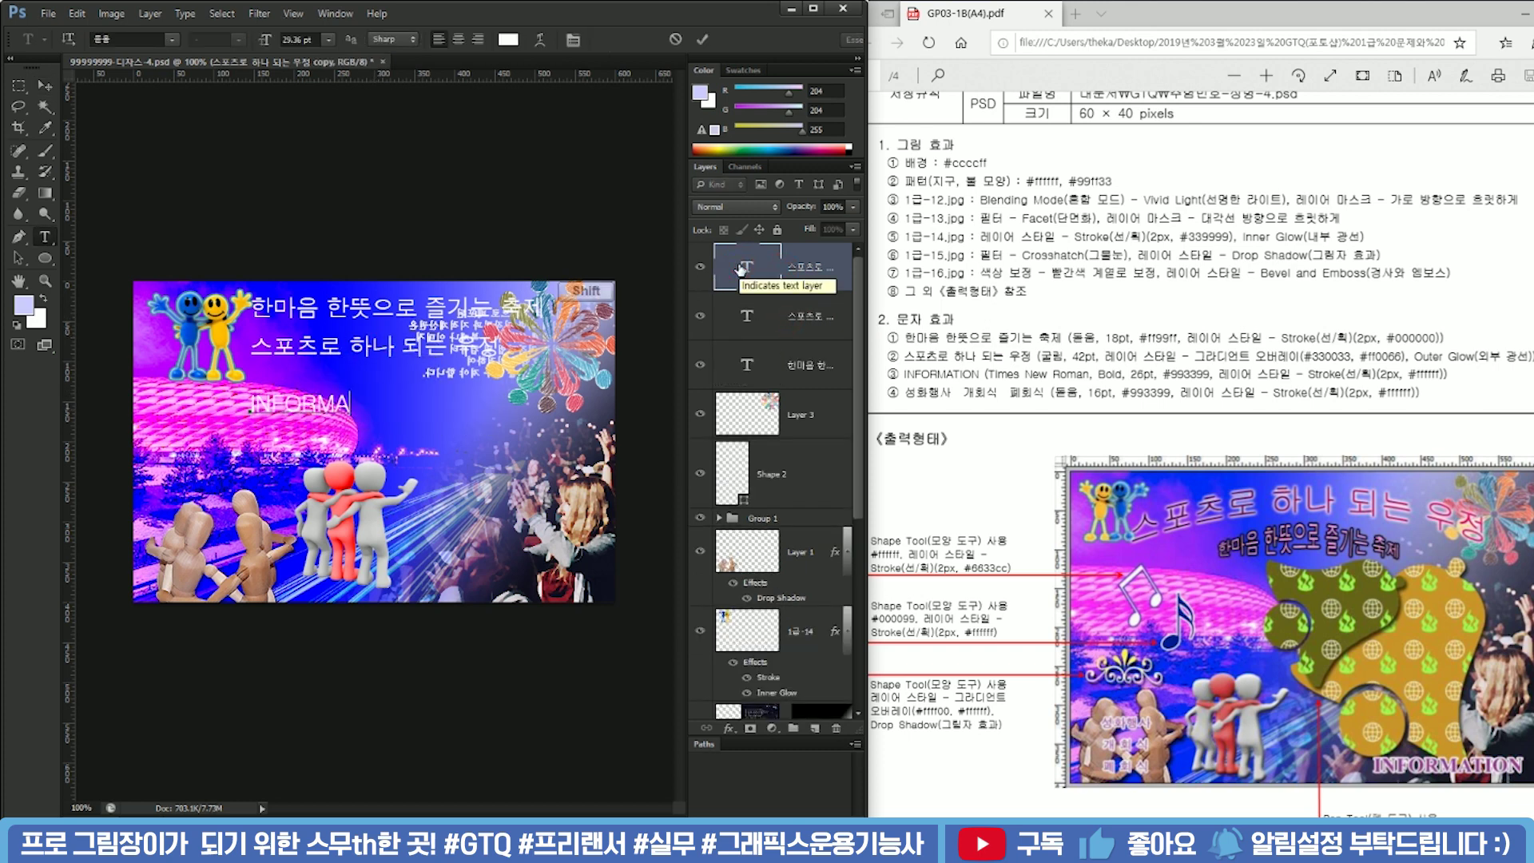
click(770, 267)
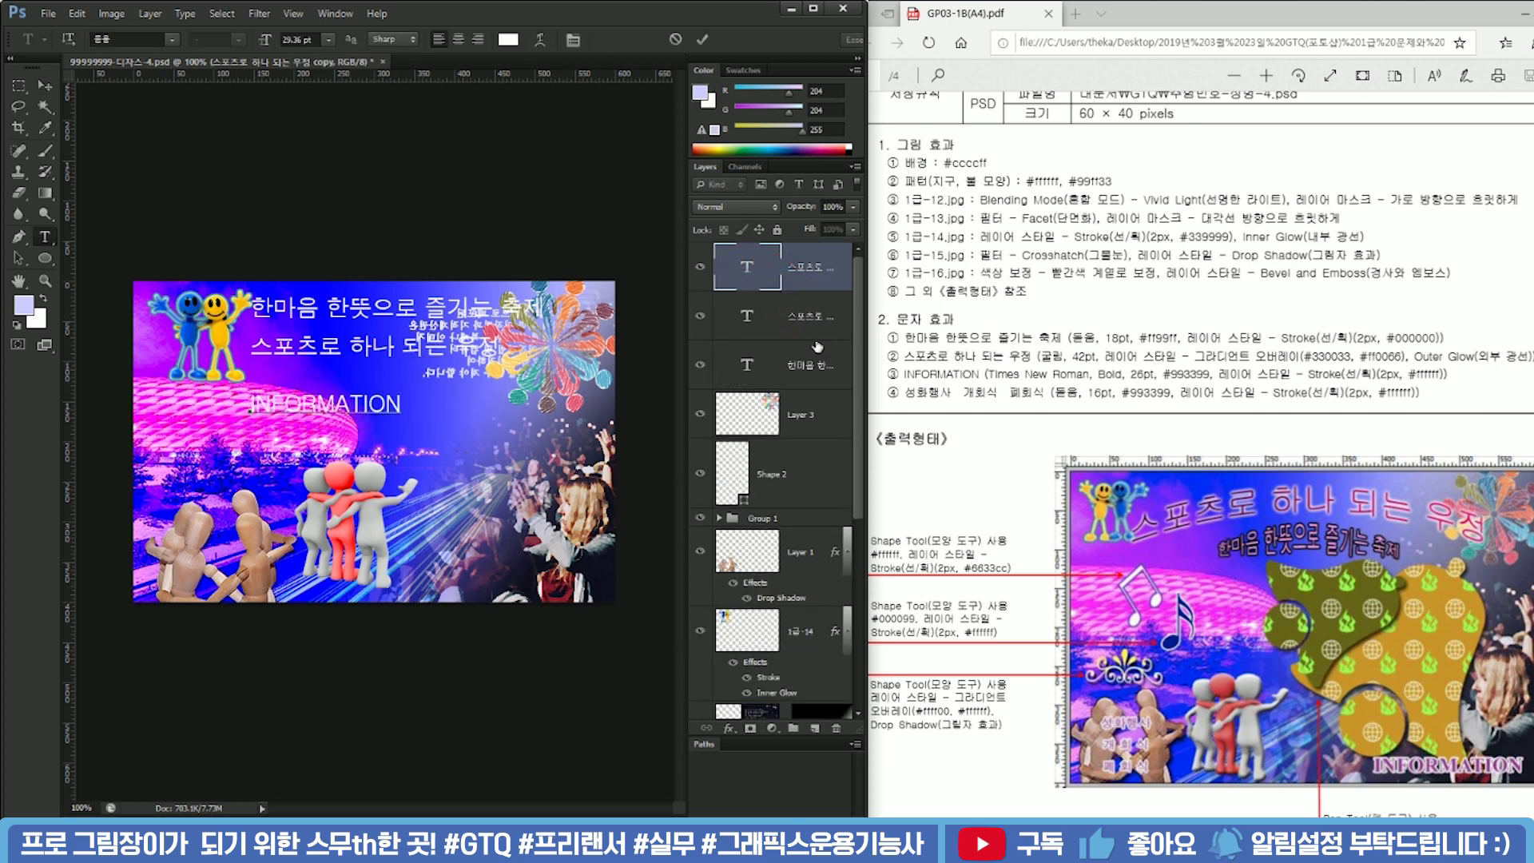
Duplicate the INFORMATION line below itself and change the copy to "성화행사 개회식 폐회식"
key(v)
drag(345, 415, 345, 454)
double_click(748, 272)
text(성화)
text(행사 개회)
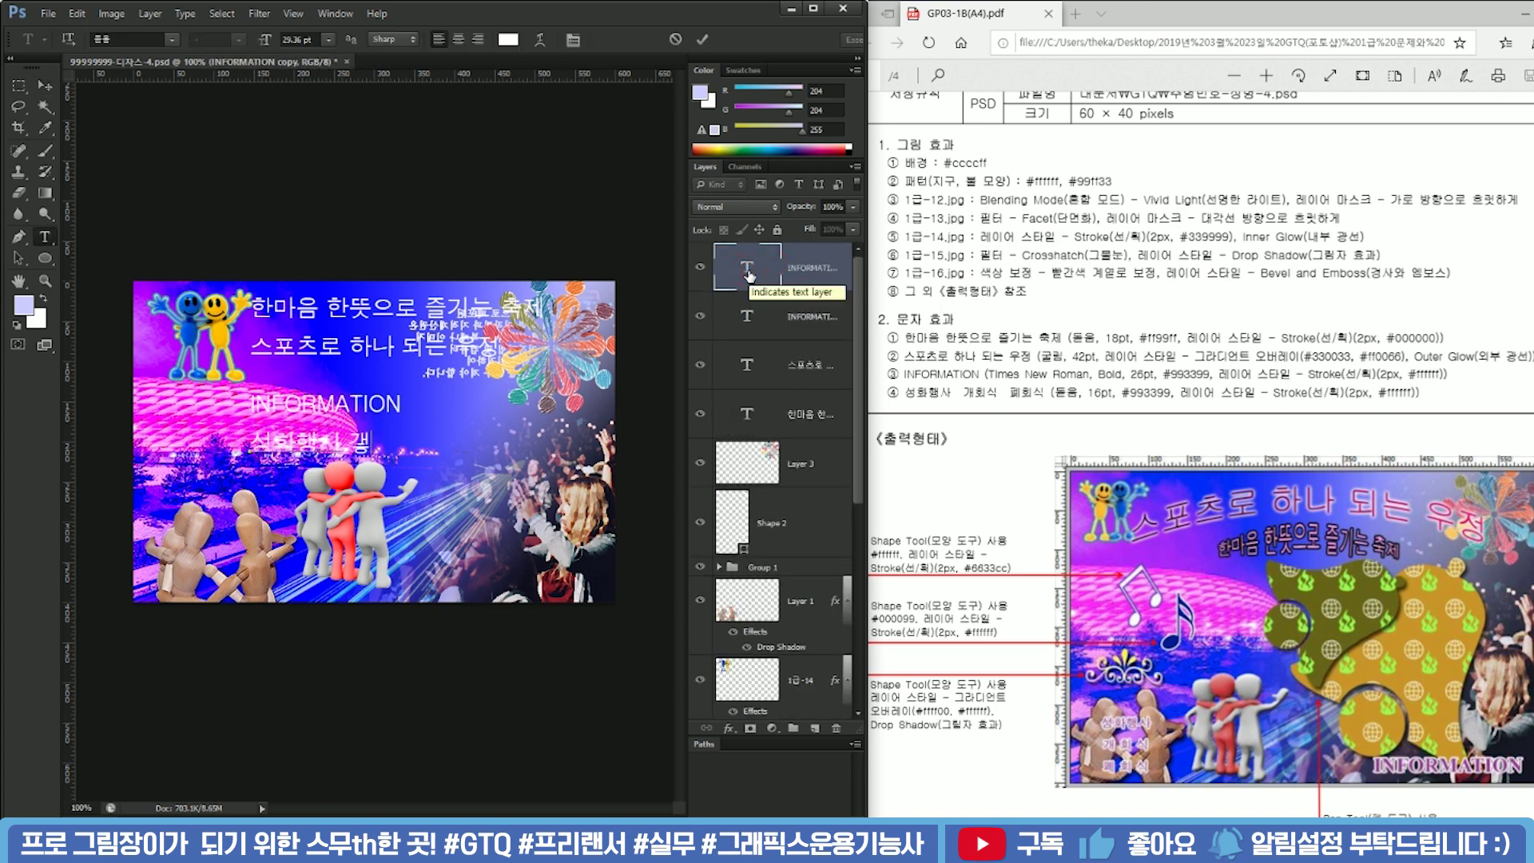
text(식 프)
text(회식 폐회식)
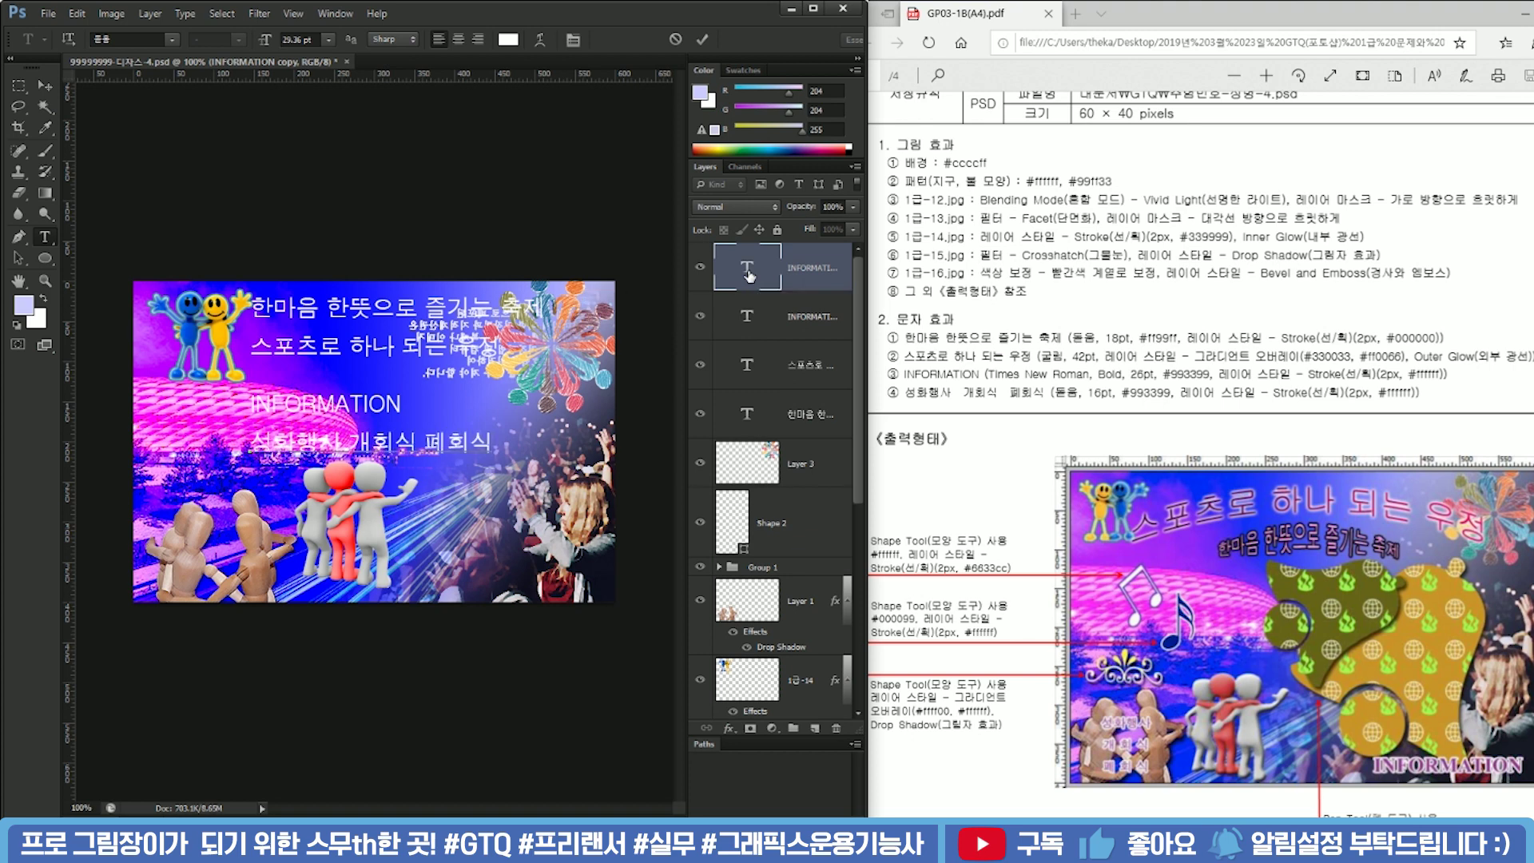
click(777, 377)
Hide the other three text layers and set the "한마음 한뜻으로 즐기는 축제" text to 18 pt in colour #ff99ff
drag(704, 317, 702, 262)
click(749, 418)
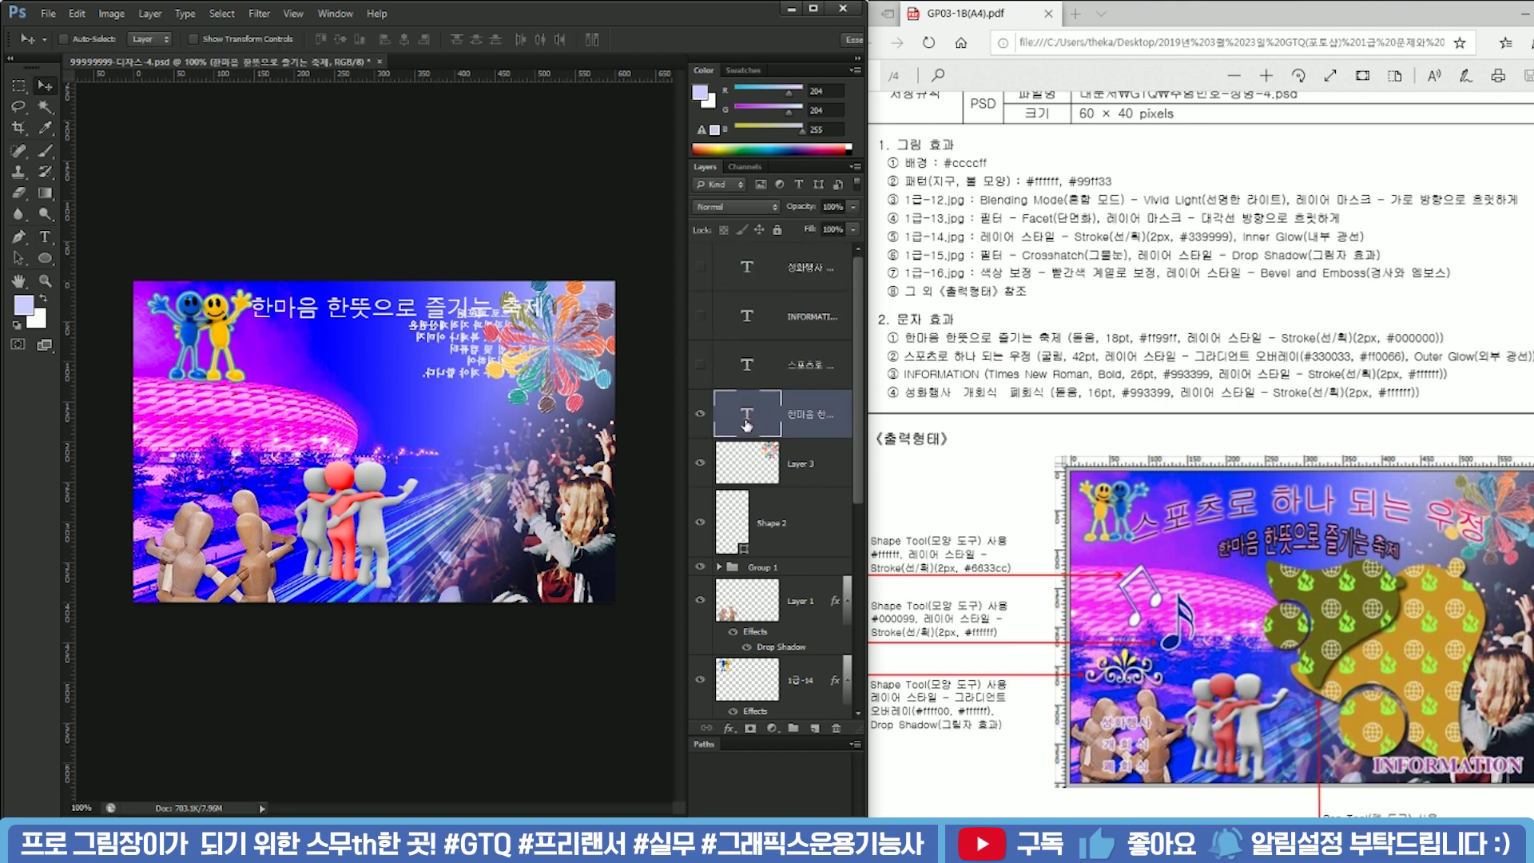
double_click(759, 417)
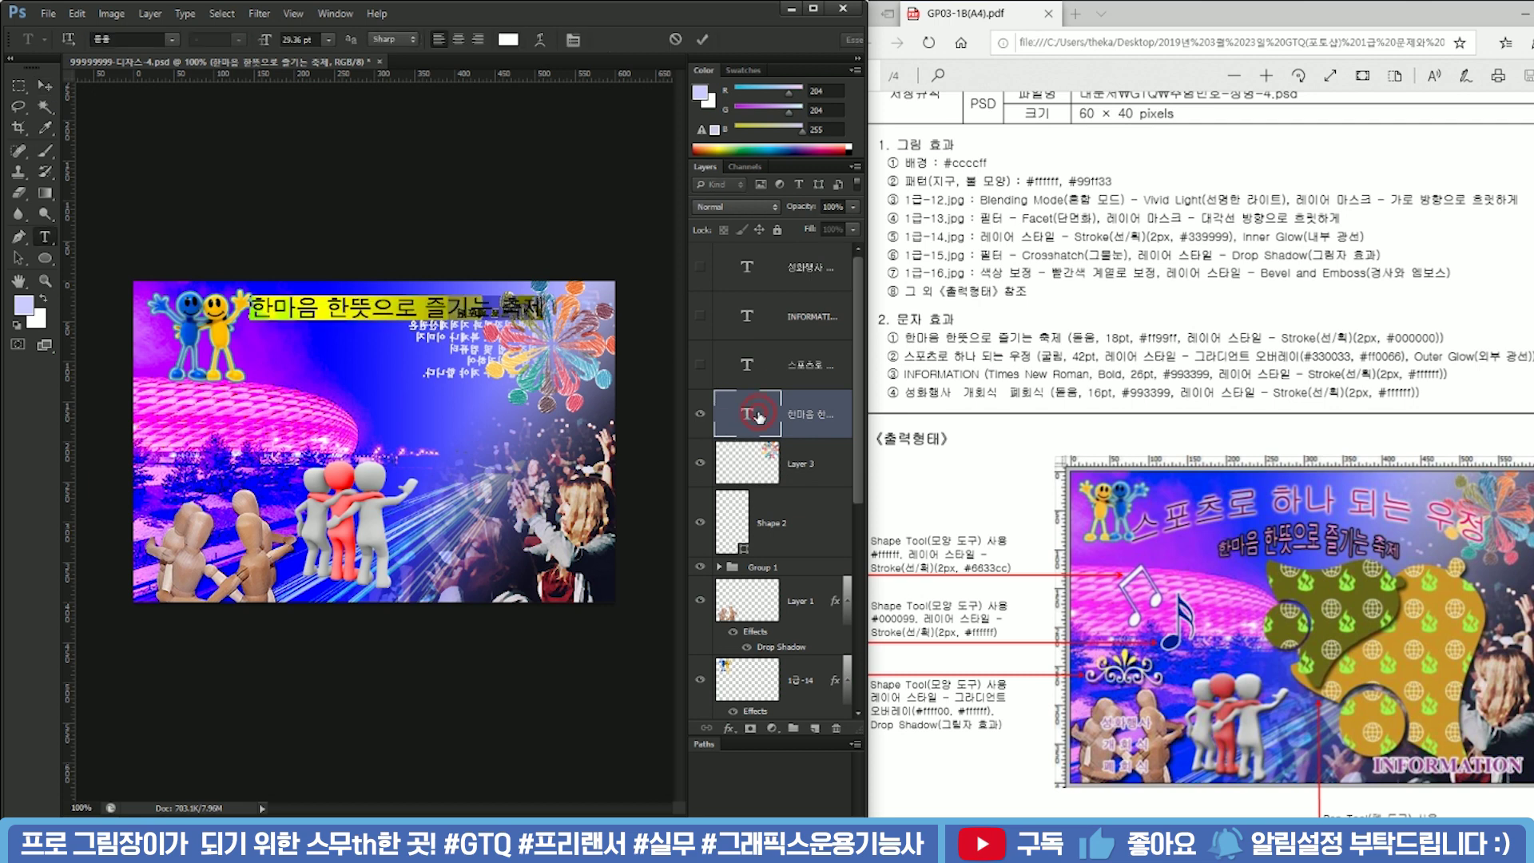
click(508, 40)
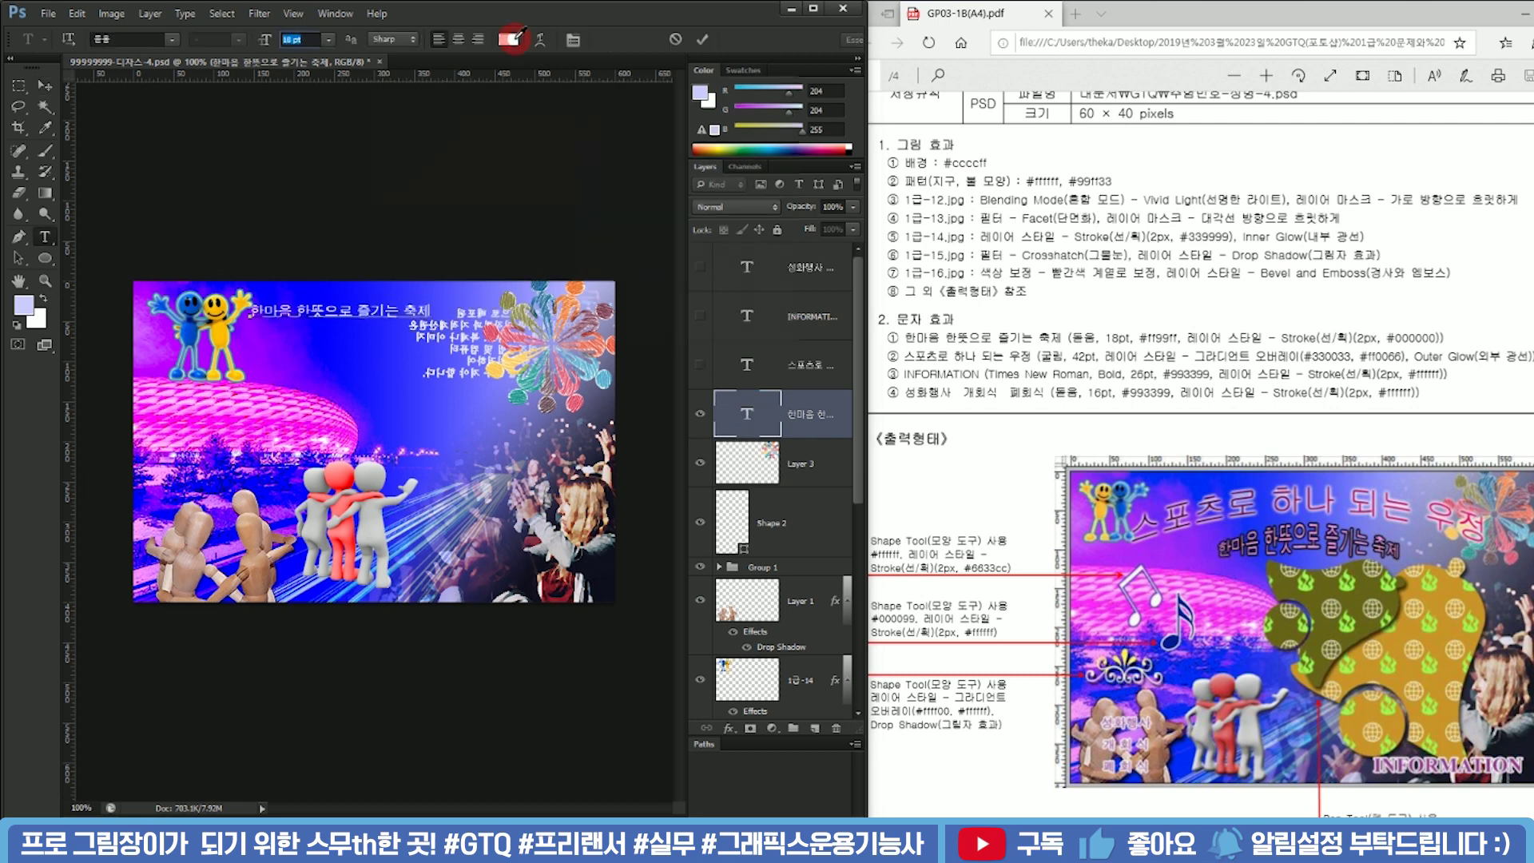
double_click(665, 337)
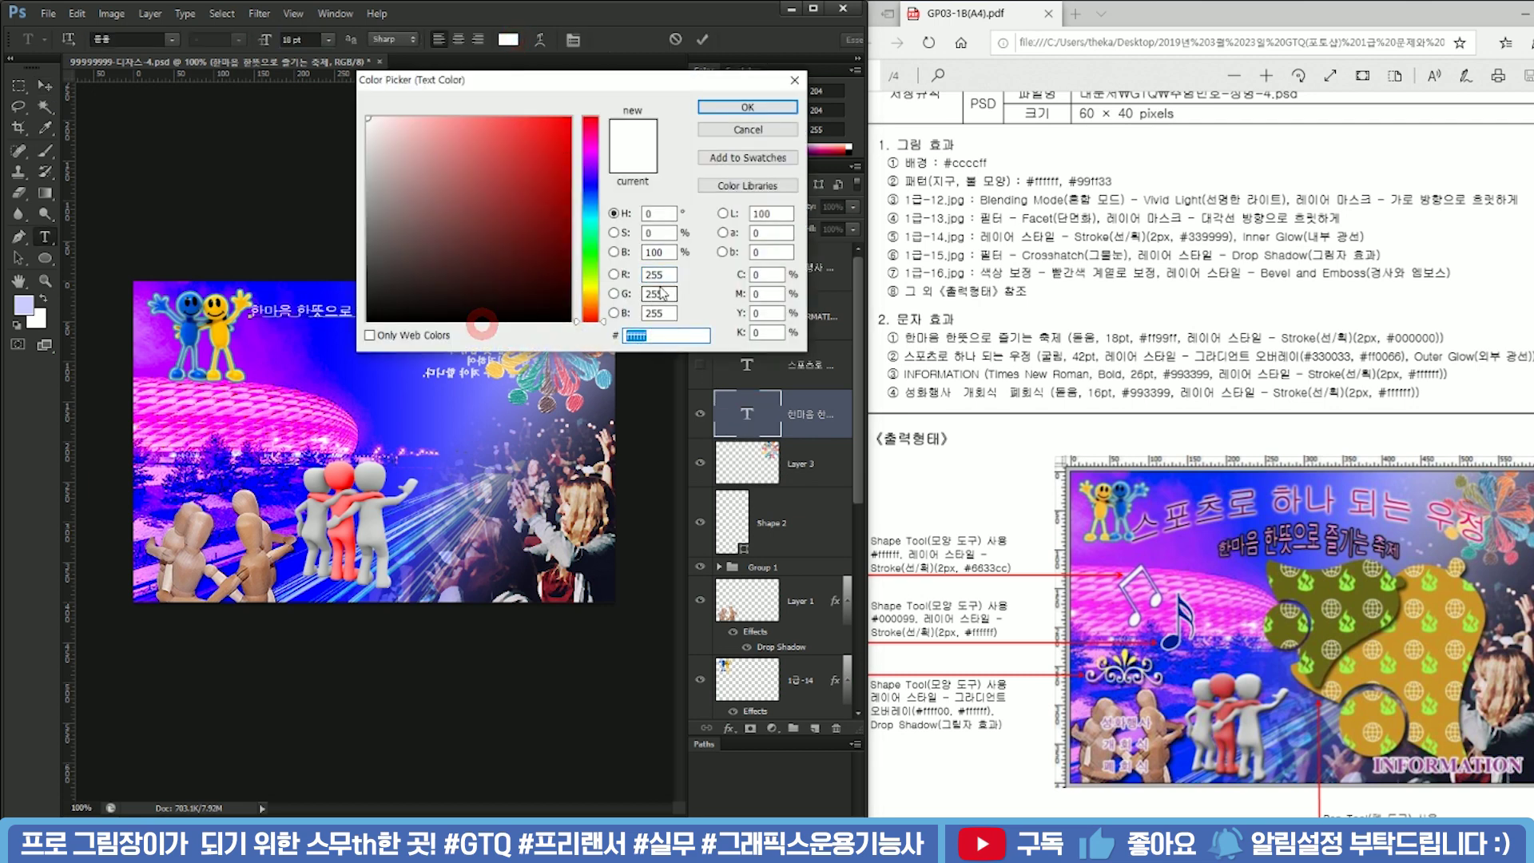
text(01)
key(BackSpace)
key(BackSpace)
text(ff99ff)
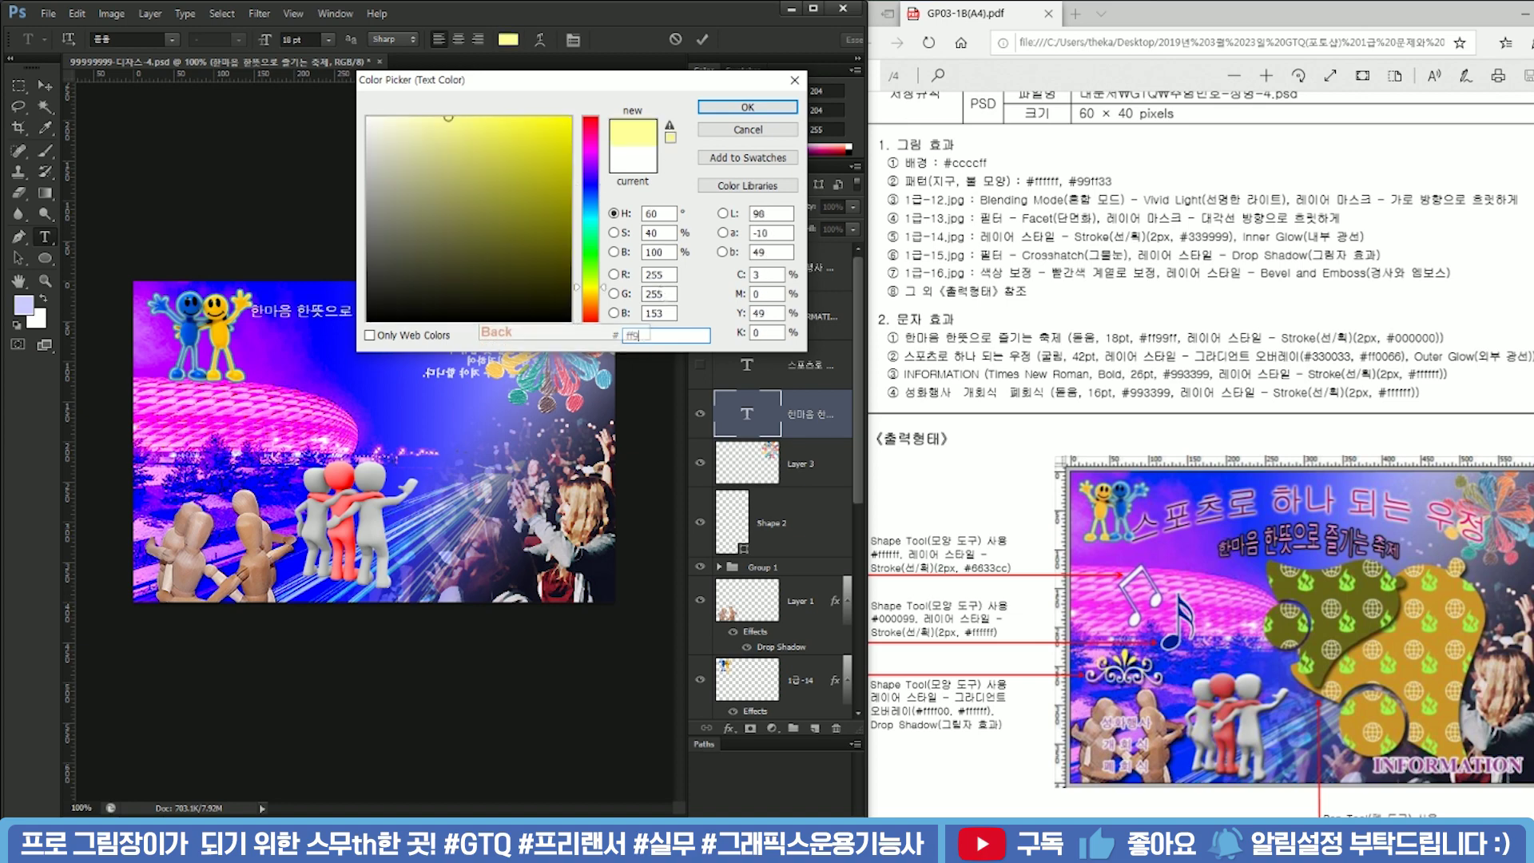
key(Return)
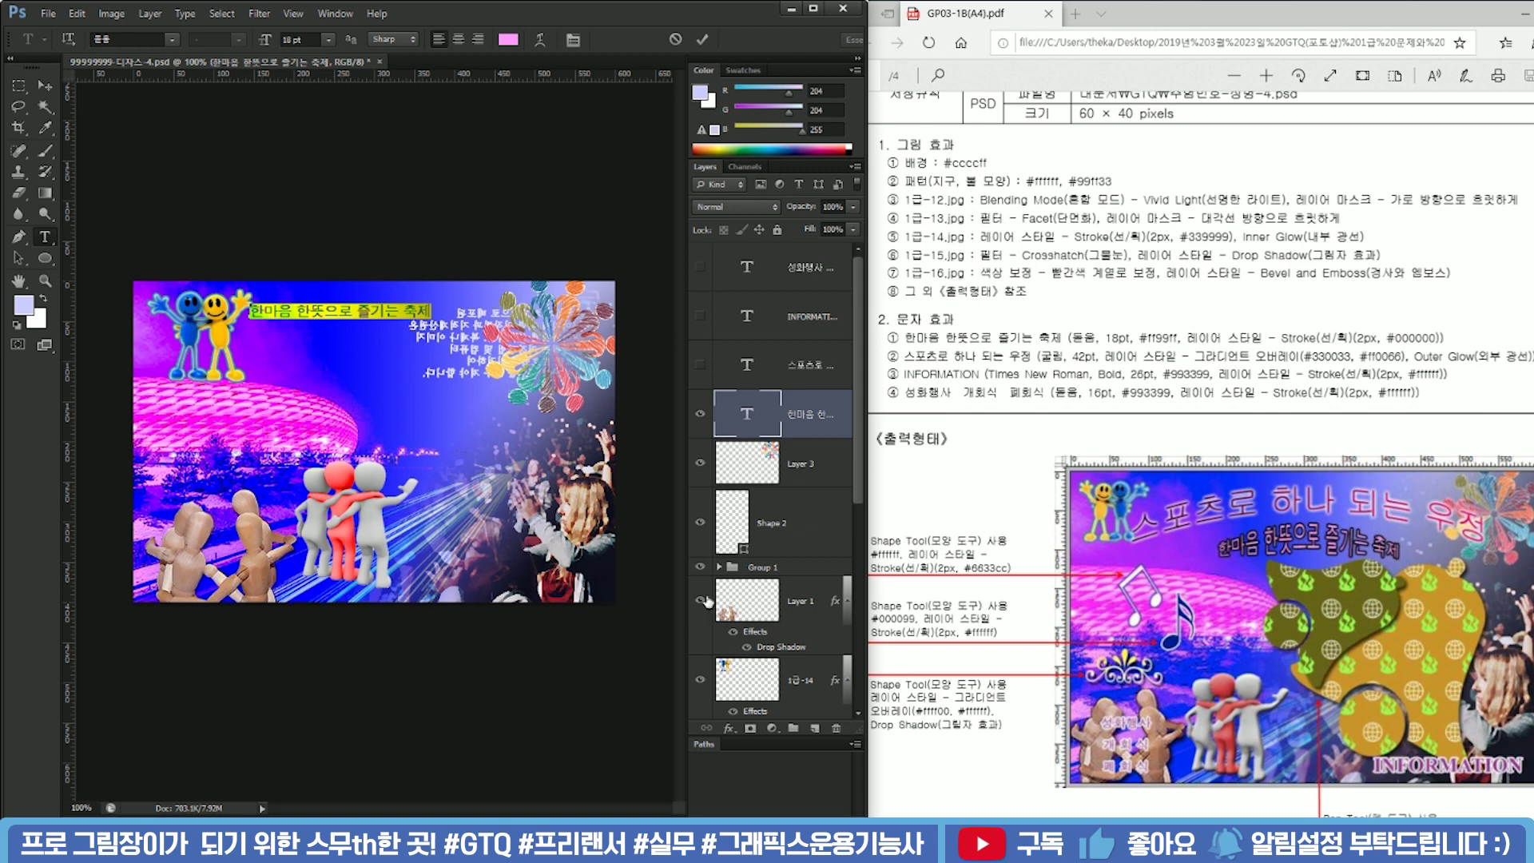
Add a 2 px outside Stroke in #000000 to the "한마음 한뜻으로 즐기는 축제" text layer
double_click(803, 428)
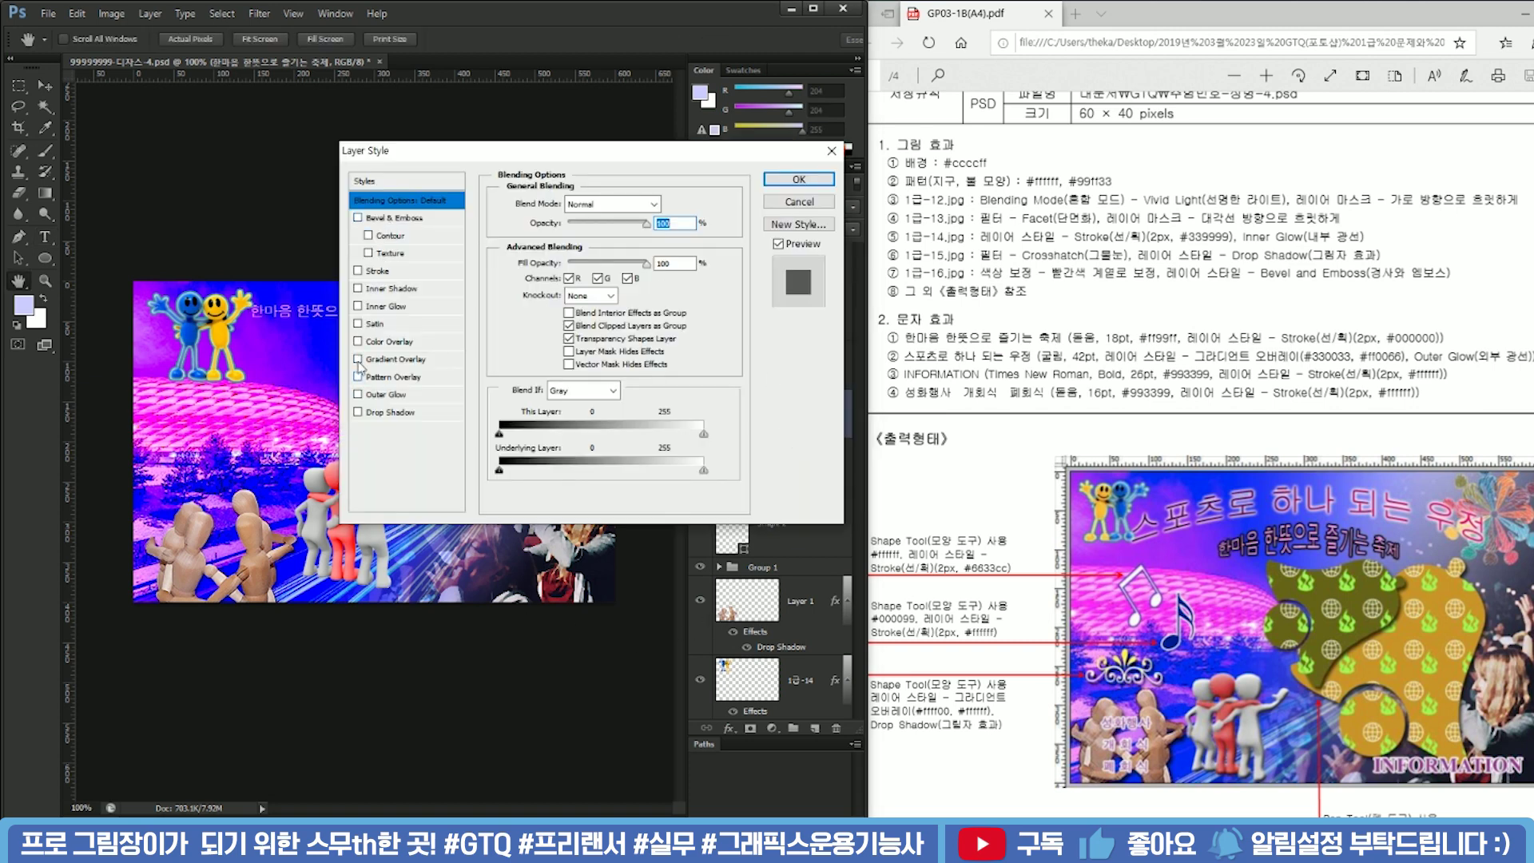
click(359, 271)
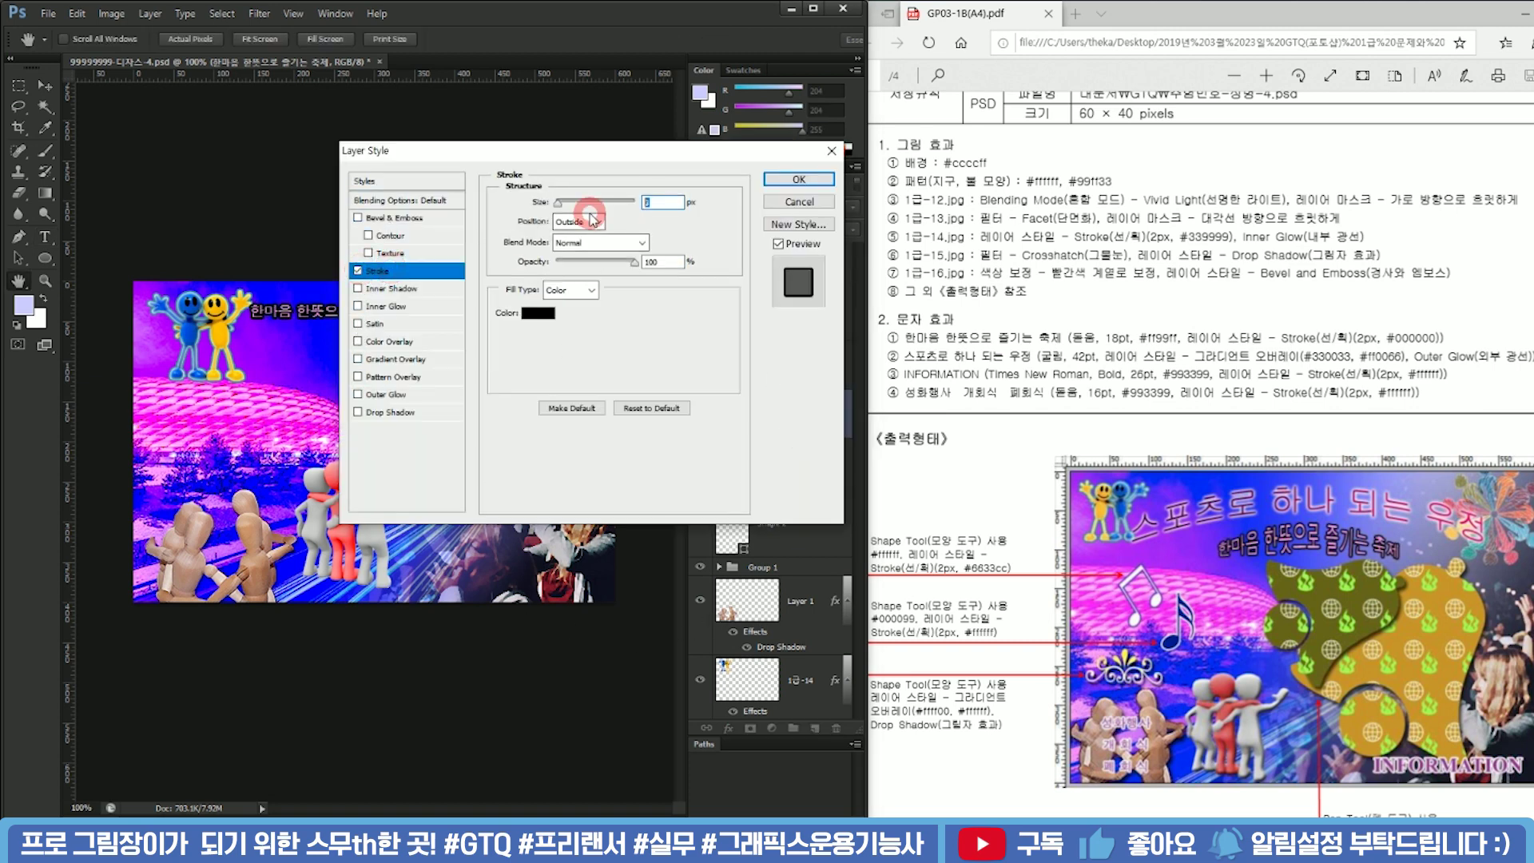
click(550, 310)
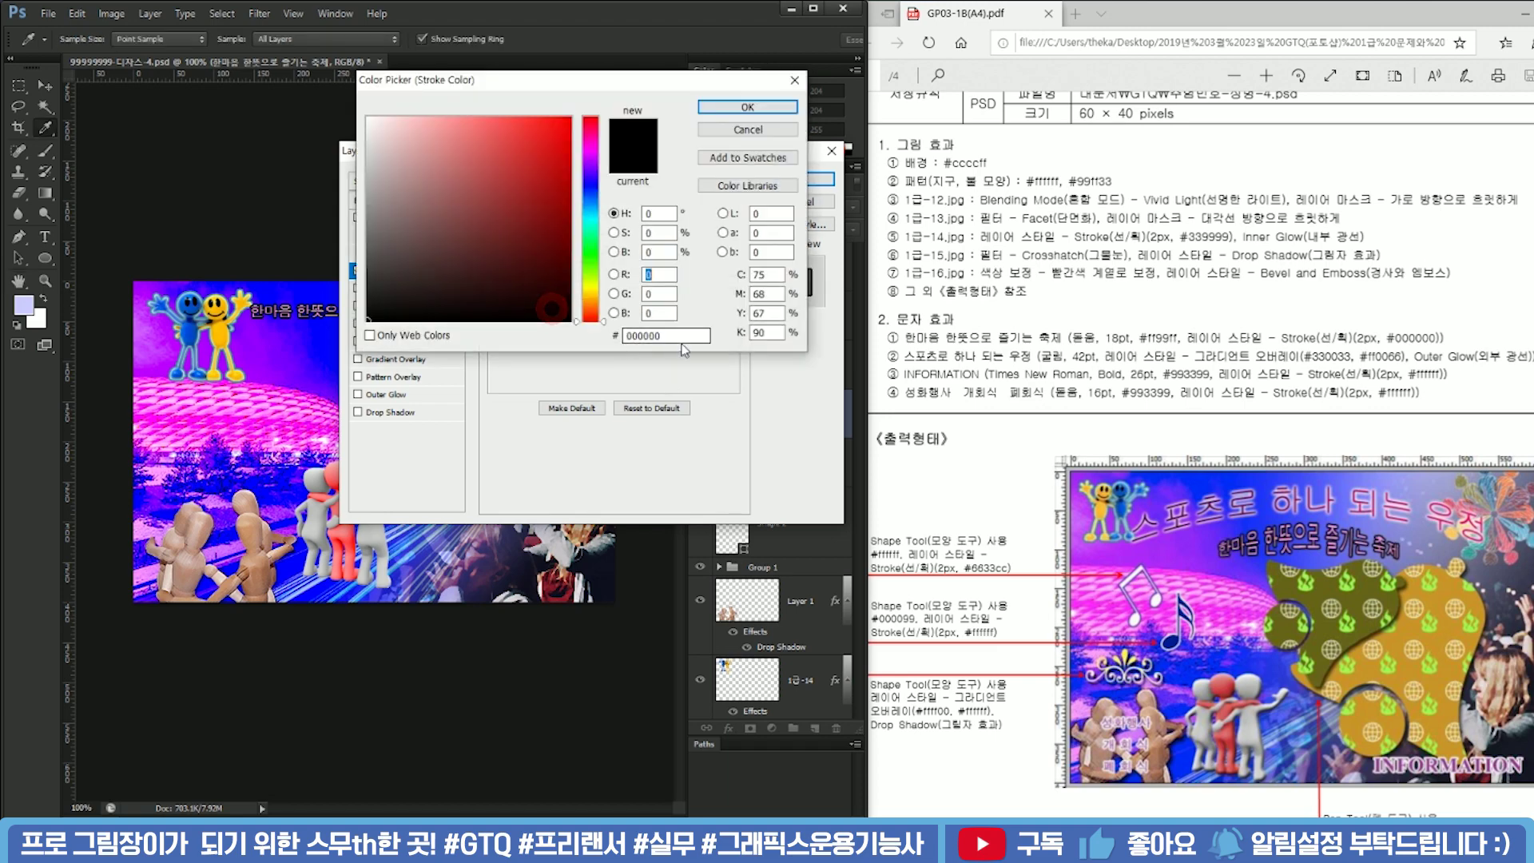
click(747, 106)
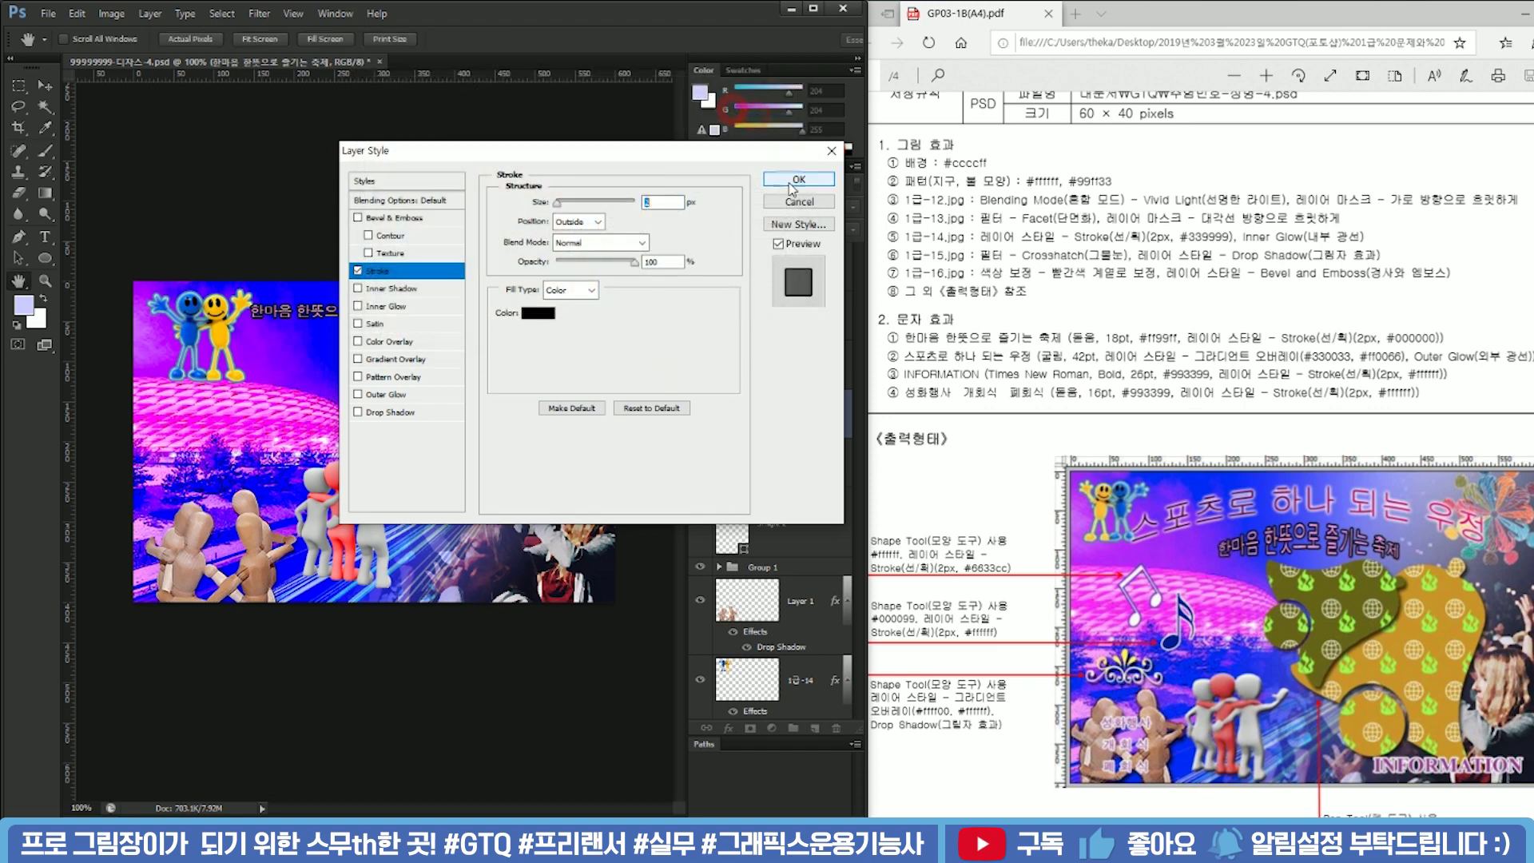
click(793, 183)
Hide the 한마음 text layer, show the "스포츠로 하나 되는 우정" layer and set its font to 굴림
click(700, 412)
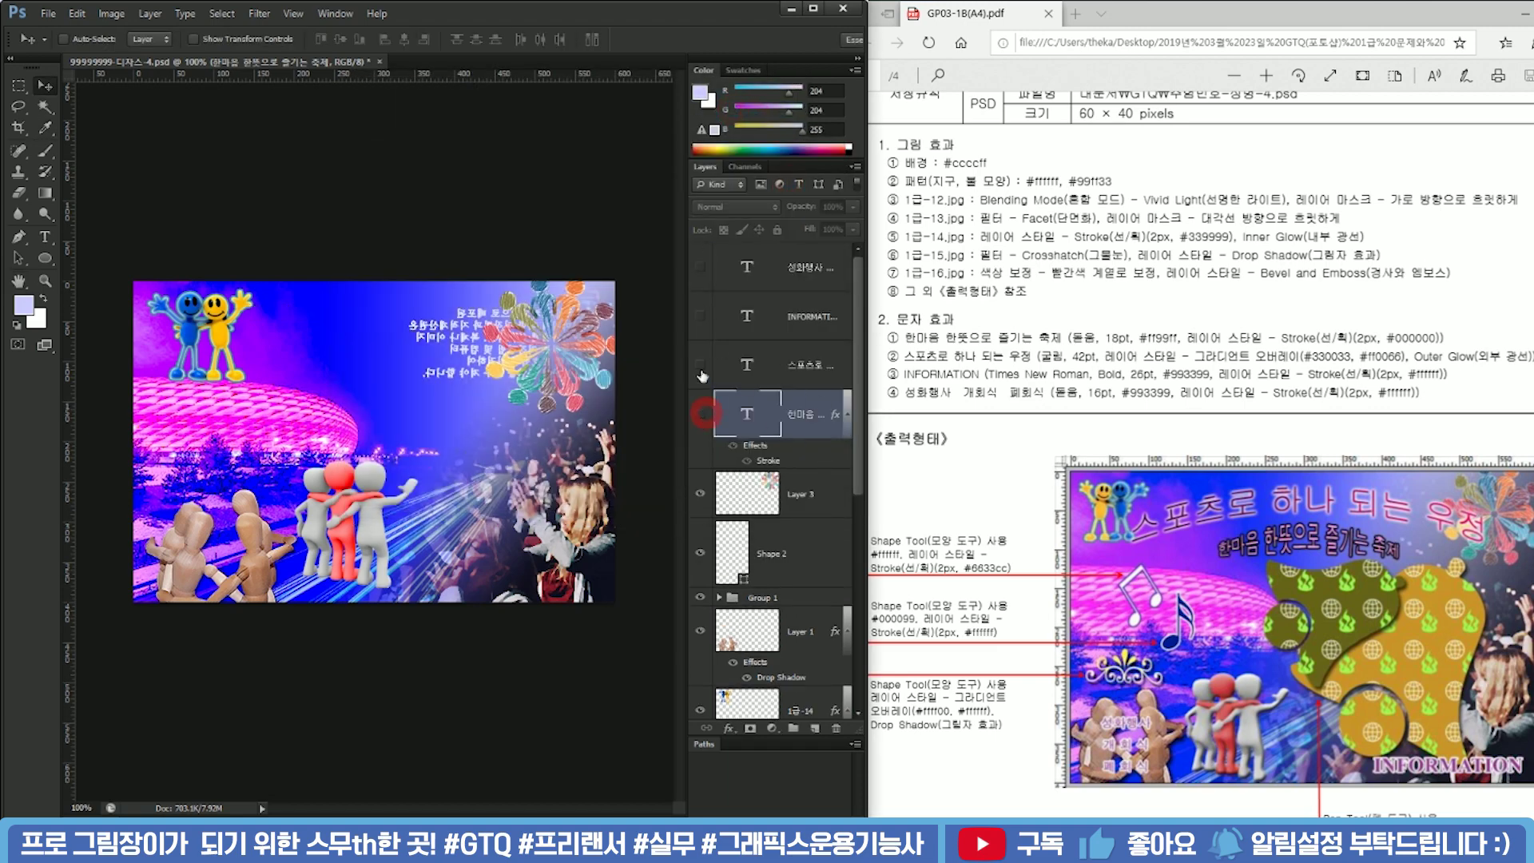
click(700, 365)
click(746, 365)
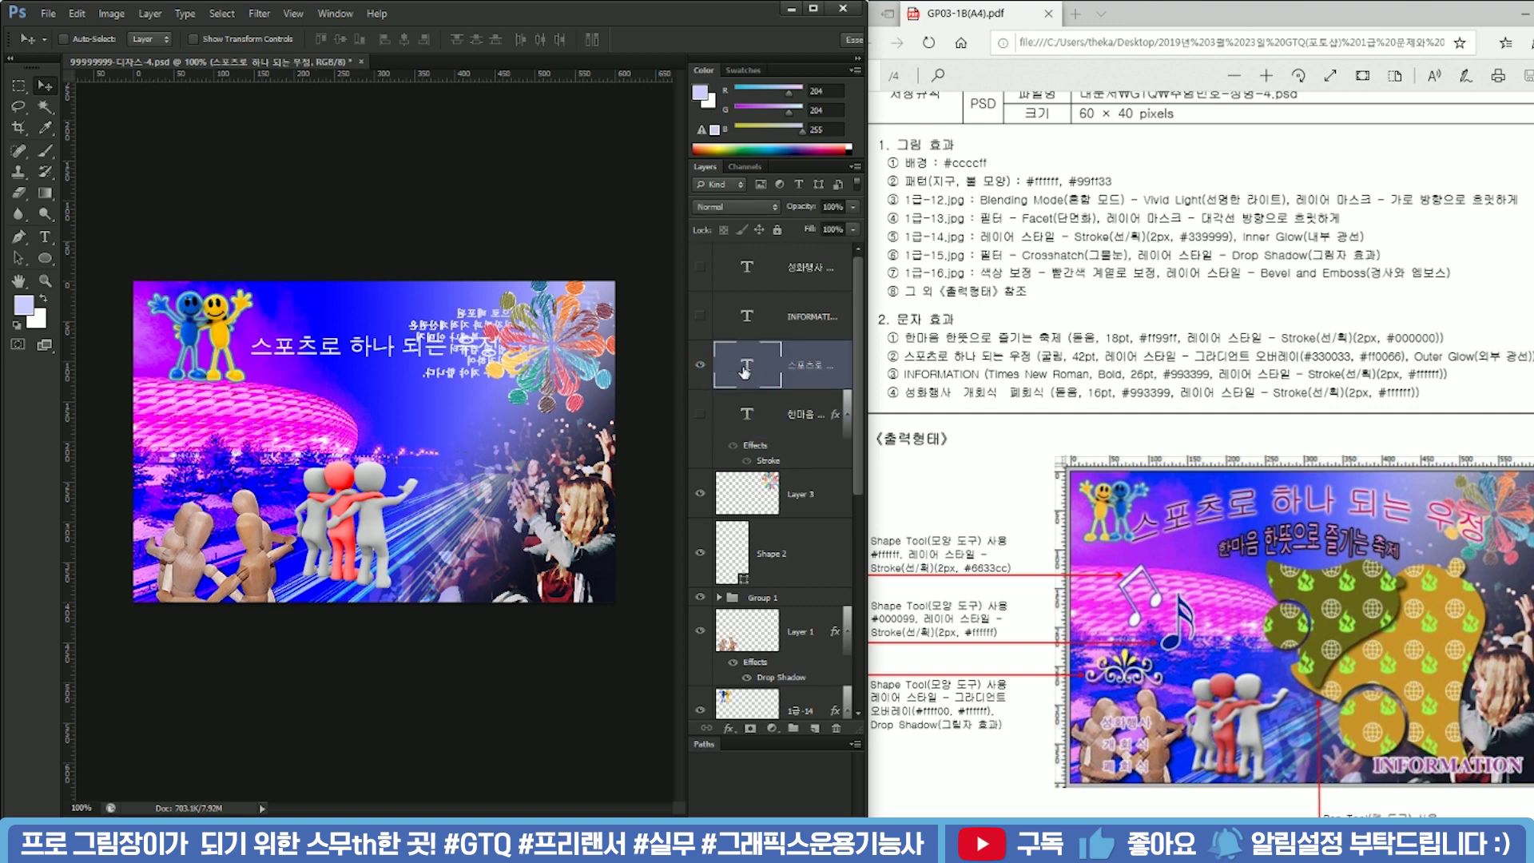
double_click(745, 367)
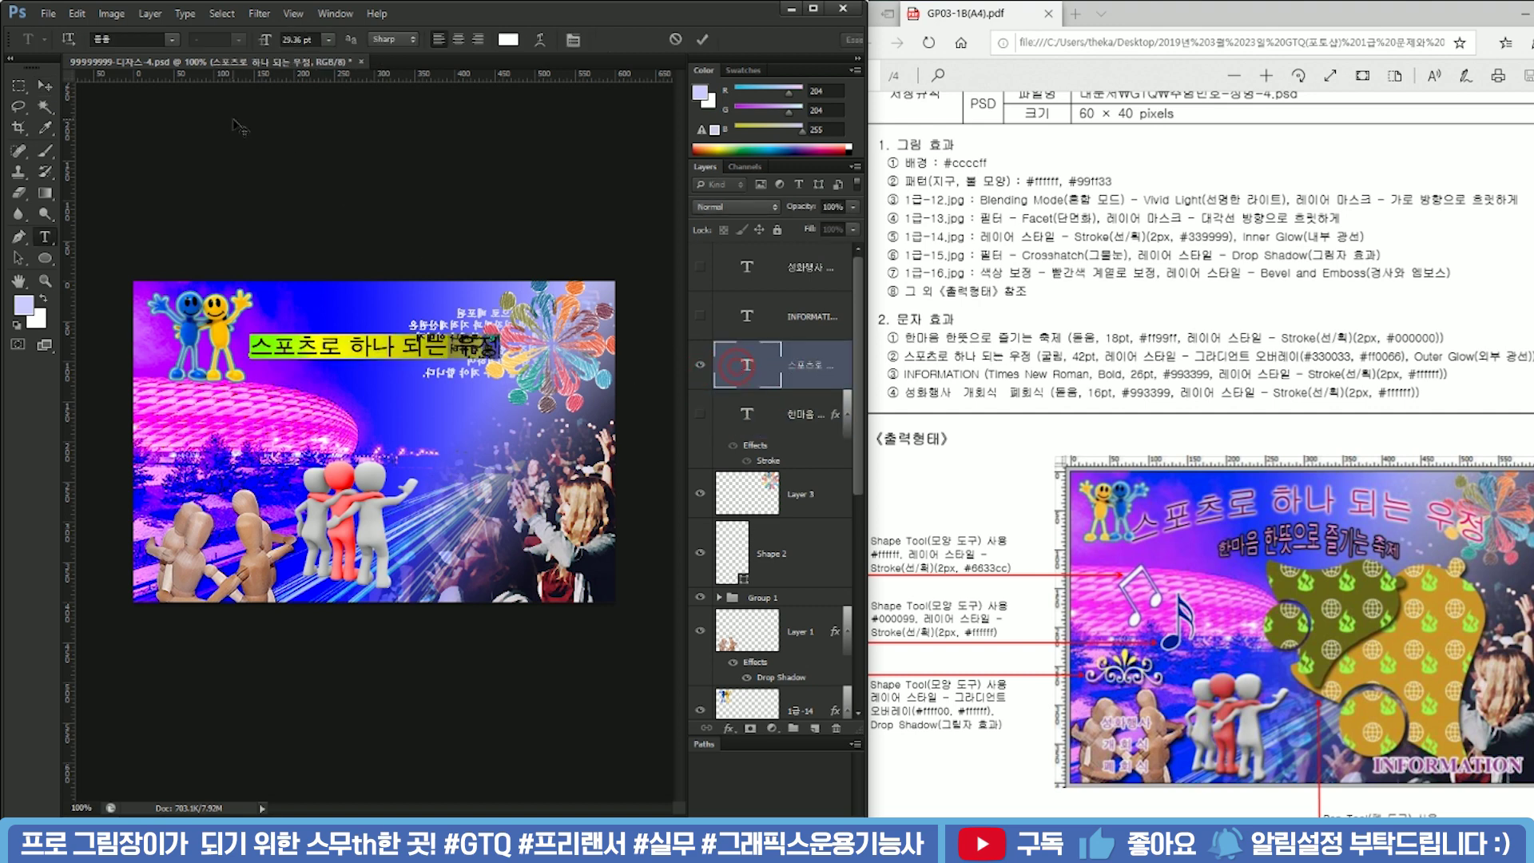
click(171, 39)
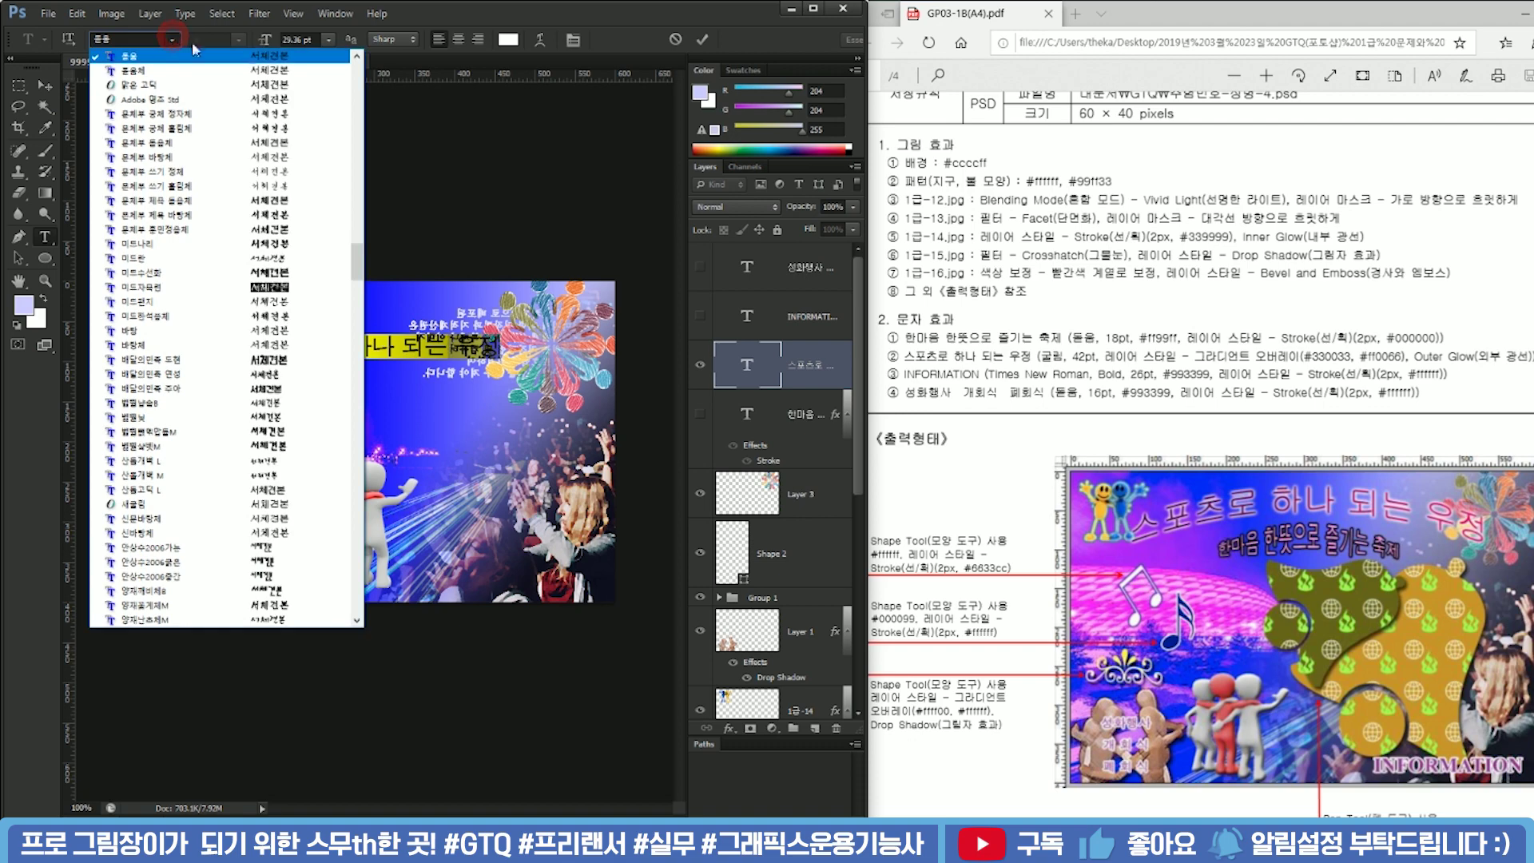
click(358, 61)
click(358, 61)
click(358, 61)
click(358, 61)
drag(358, 252, 358, 238)
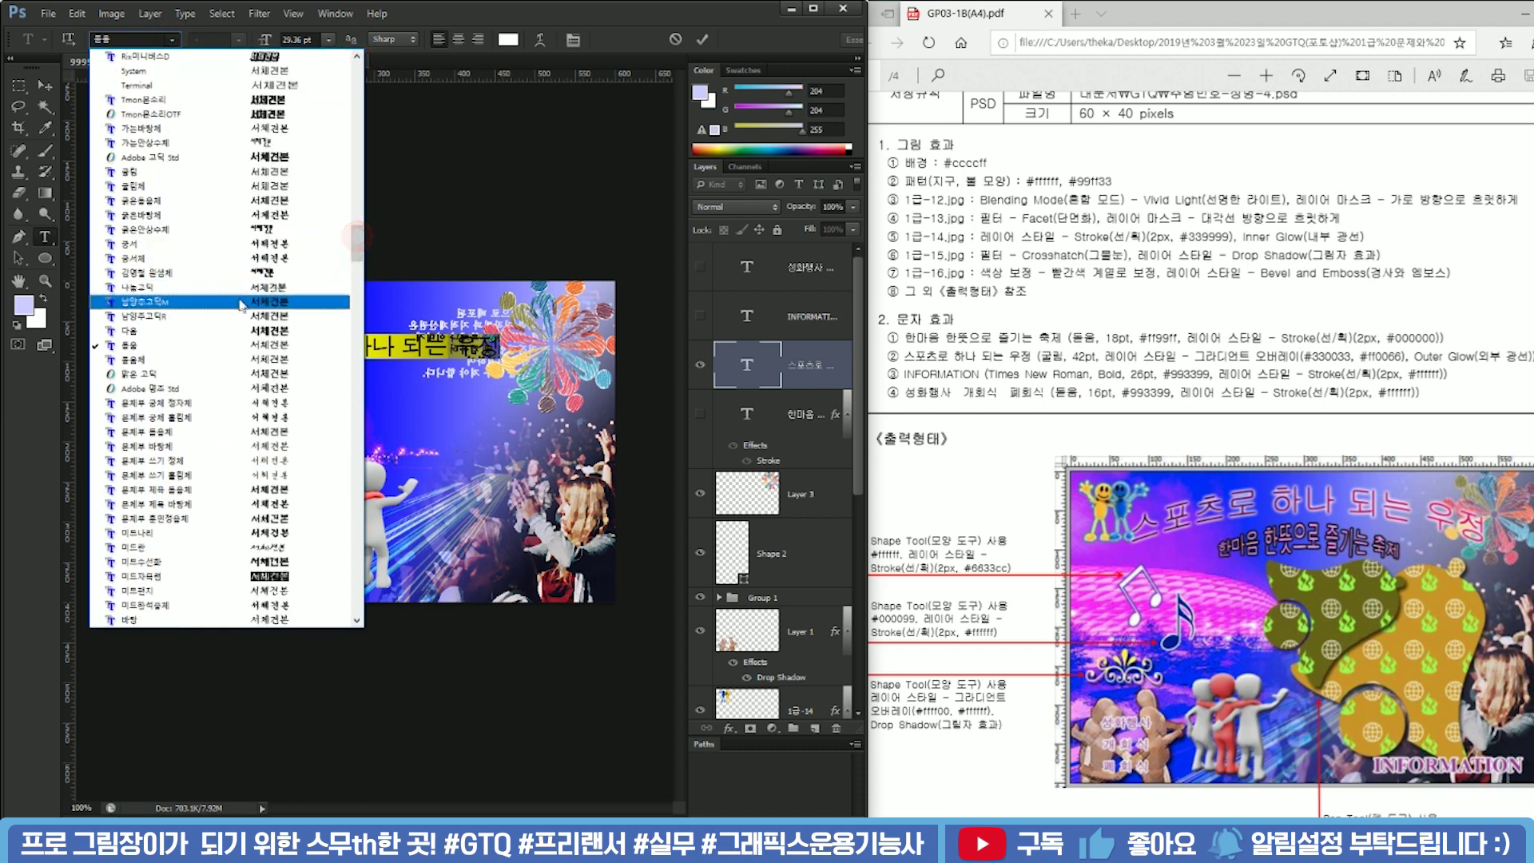
click(230, 171)
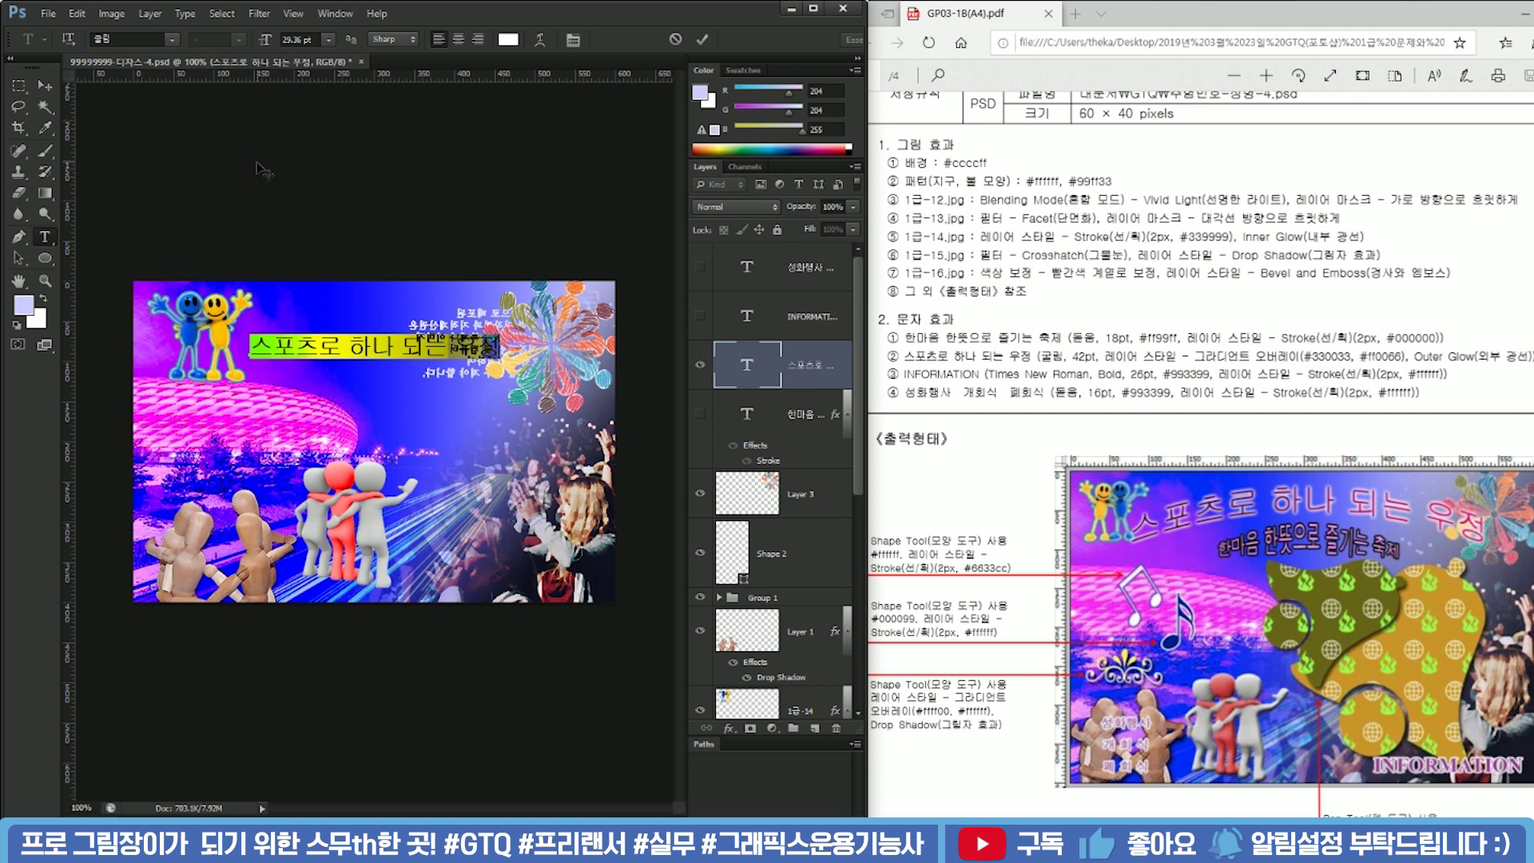
Set the size of the "스포츠로 하나 되는 우정" text to 42 pt
key(Tab)
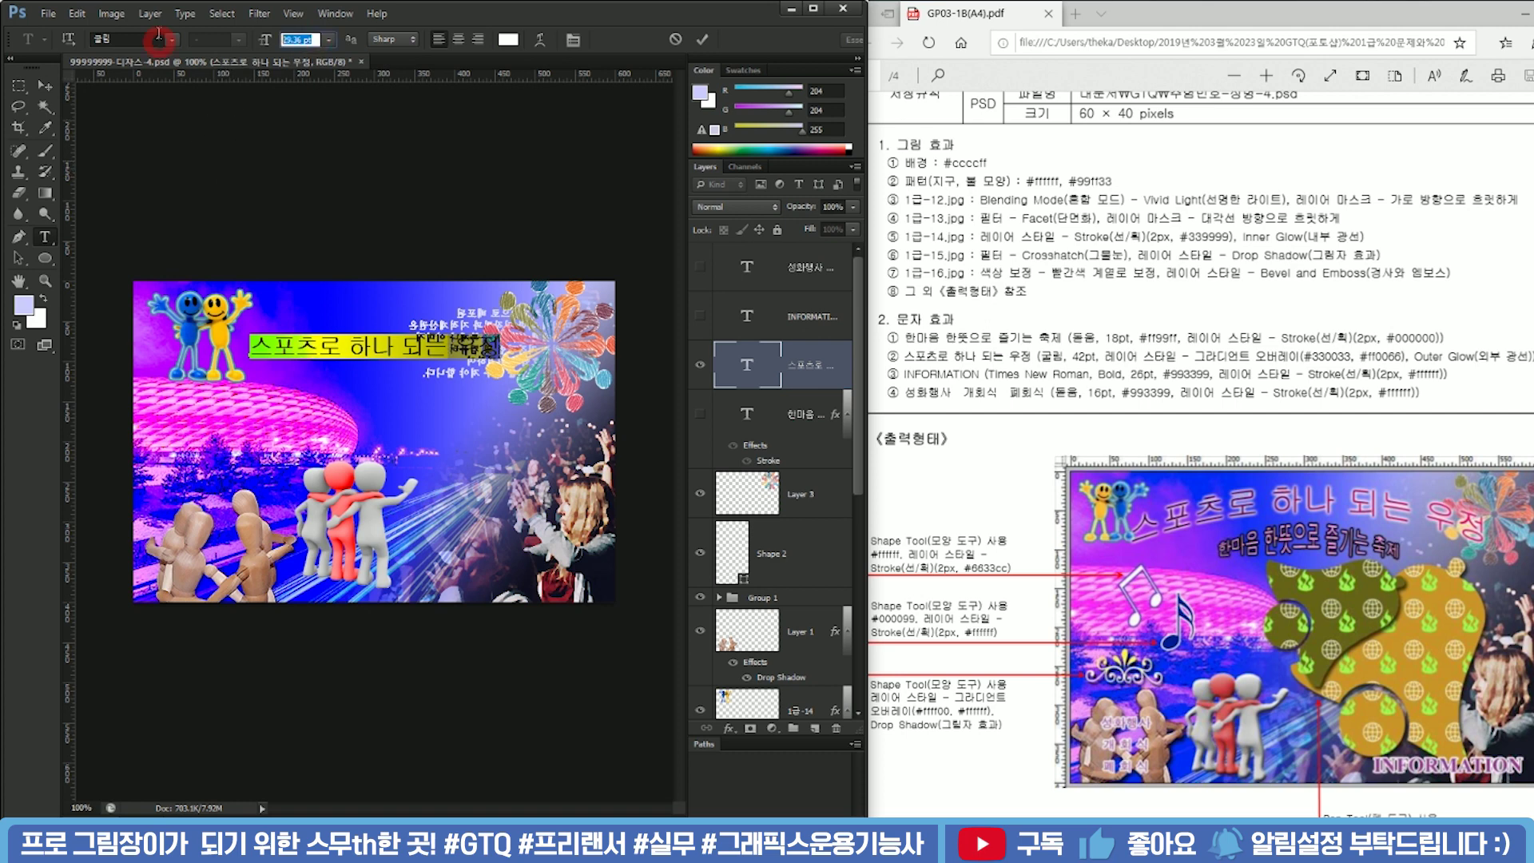
text(42)
key(Return)
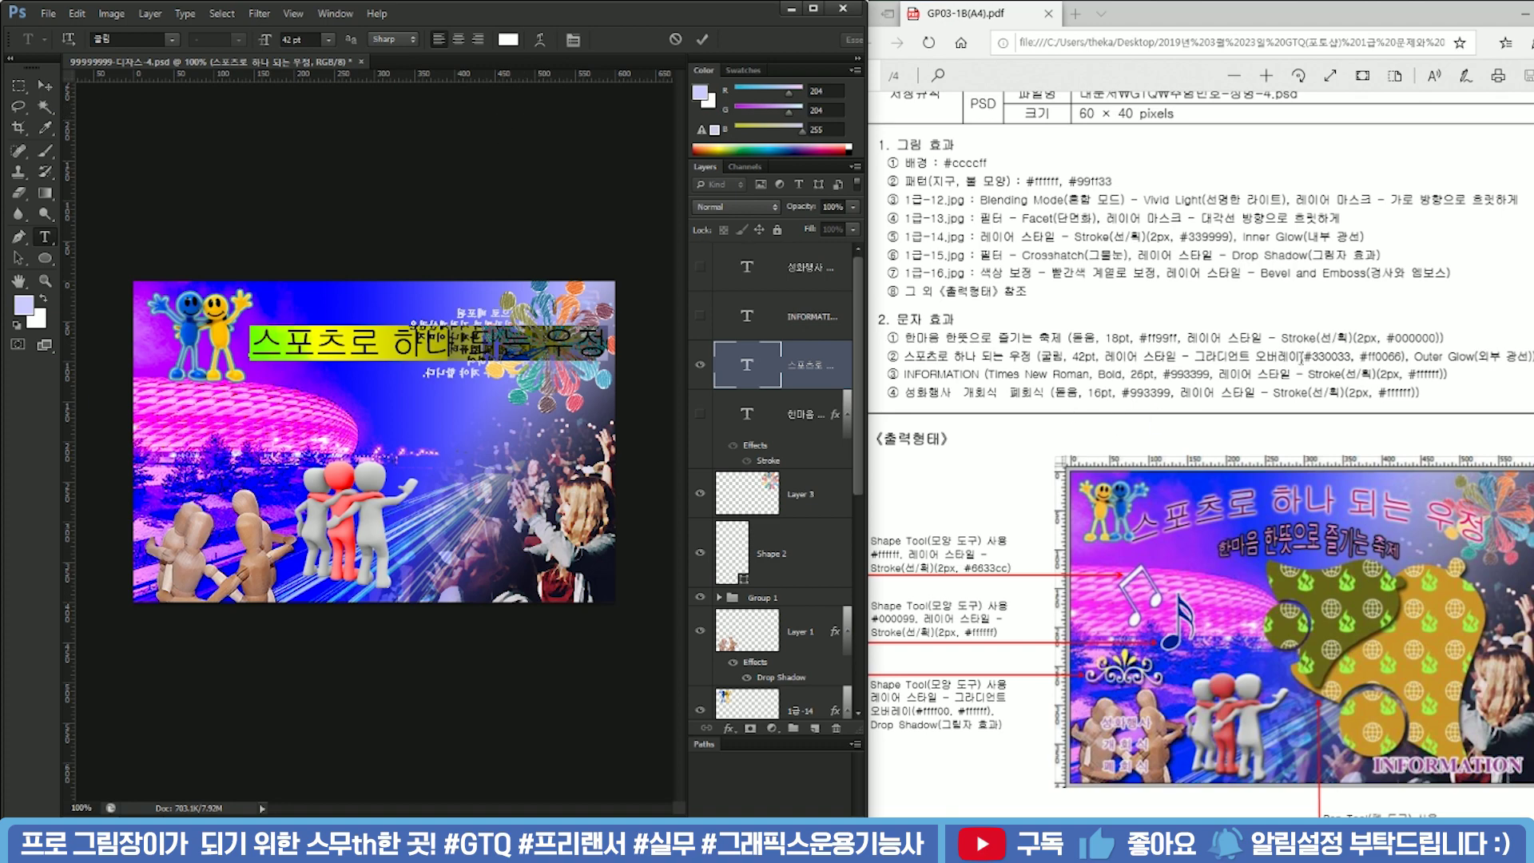
Enable the Outer Glow and Gradient Overlay effects on the "스포츠로 하나 되는 우정" text layer
double_click(793, 384)
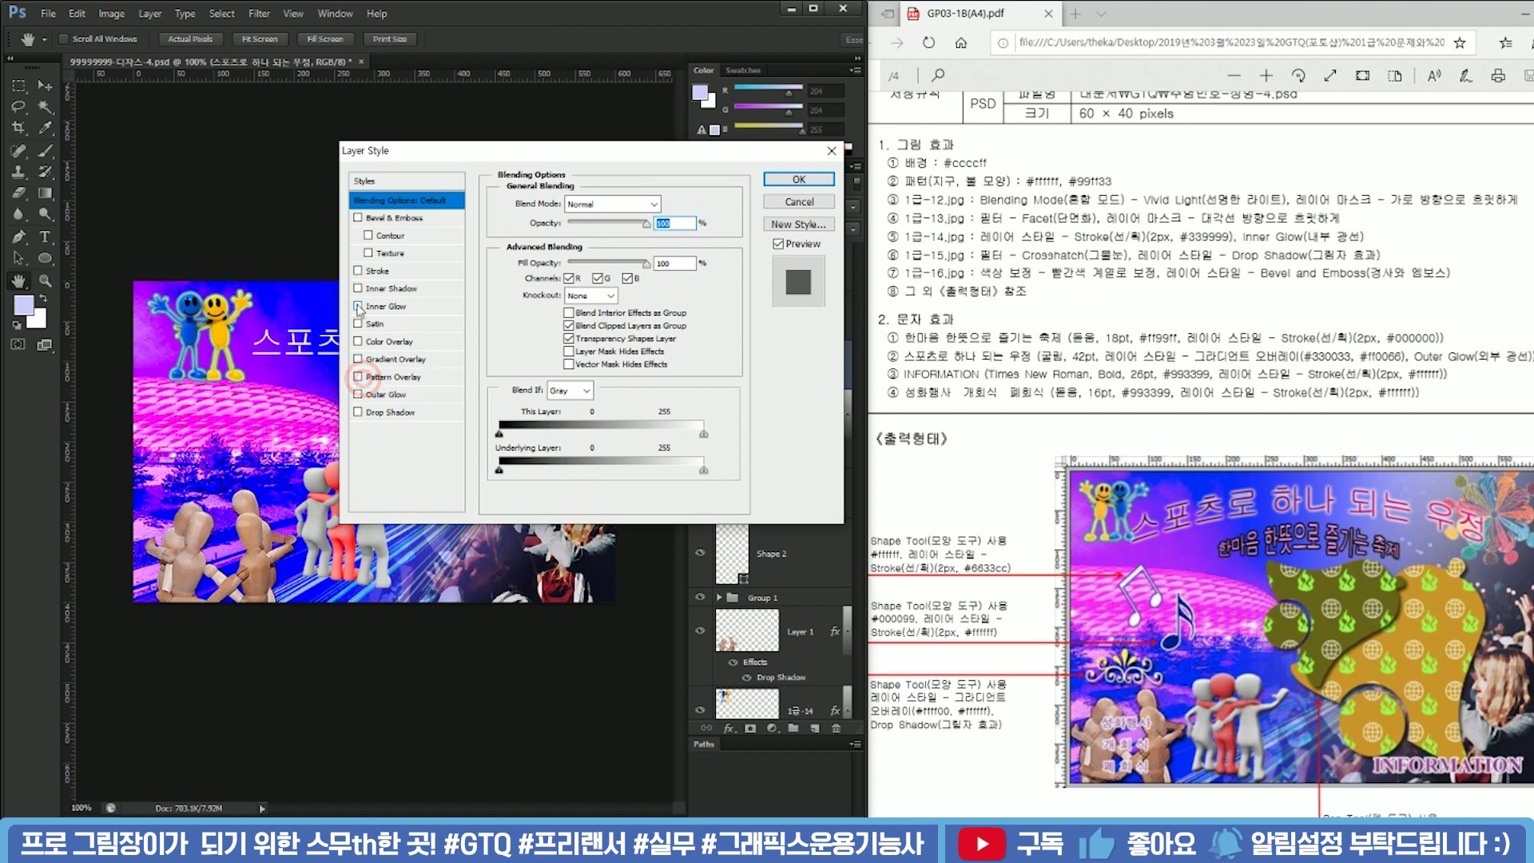
click(358, 395)
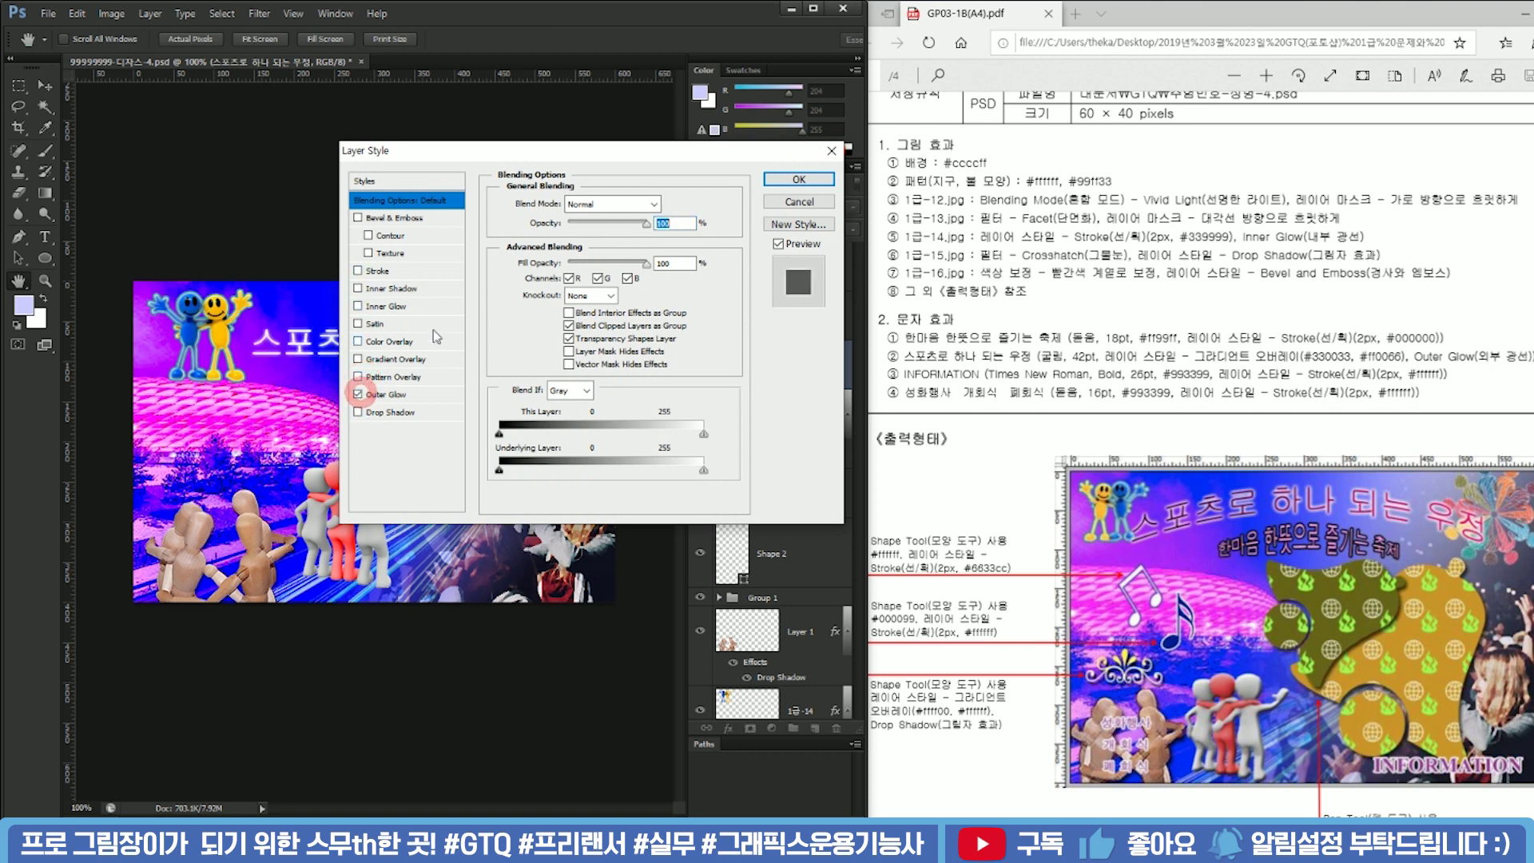
click(358, 358)
click(399, 360)
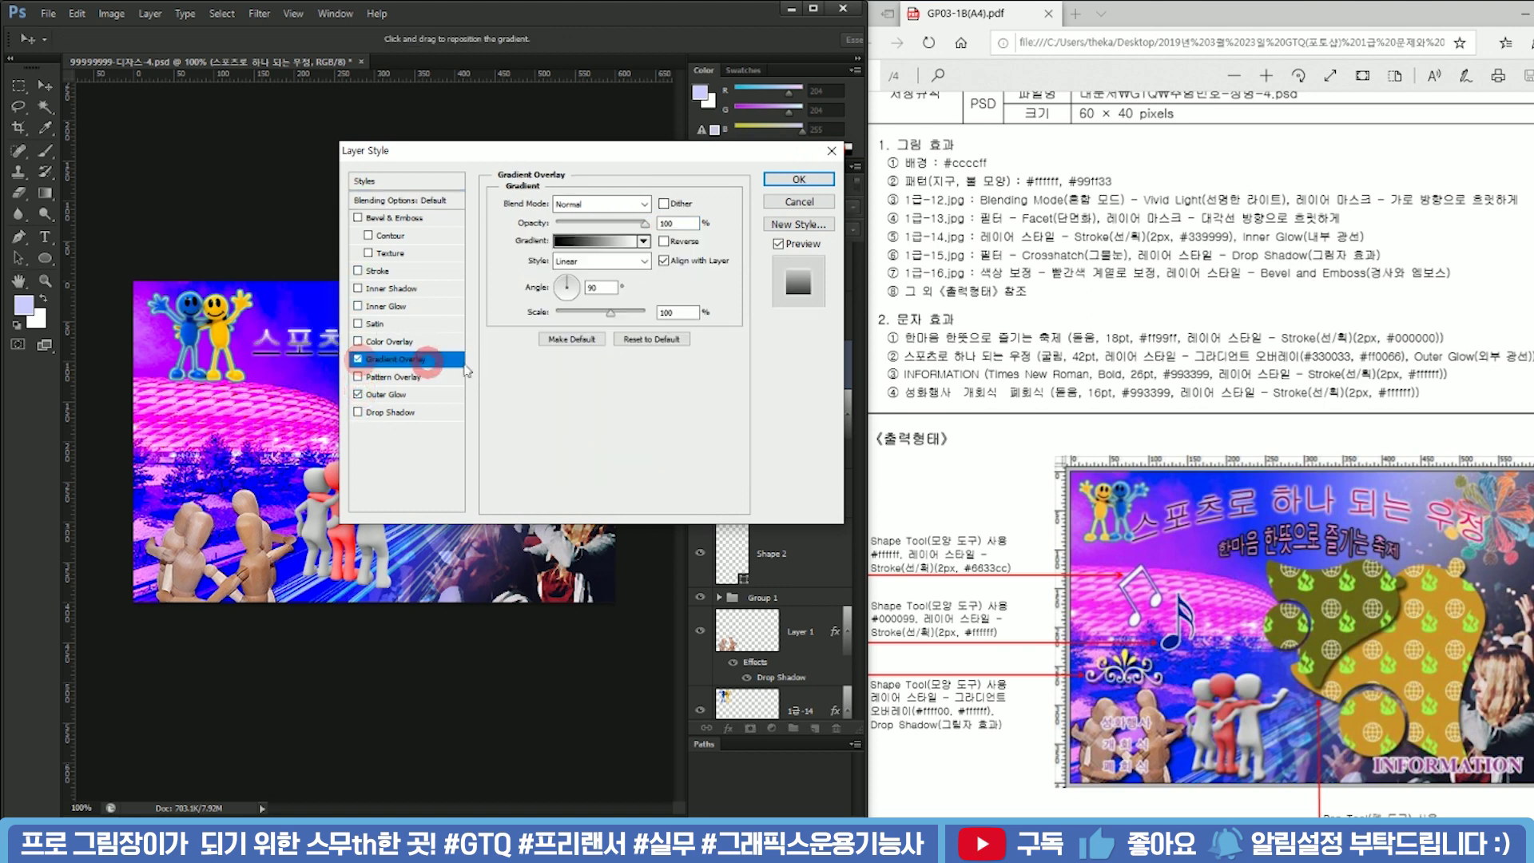
Edit the overlay gradient so its start stop is #330033 and its end stop is #ff0066
click(602, 240)
drag(677, 389, 545, 324)
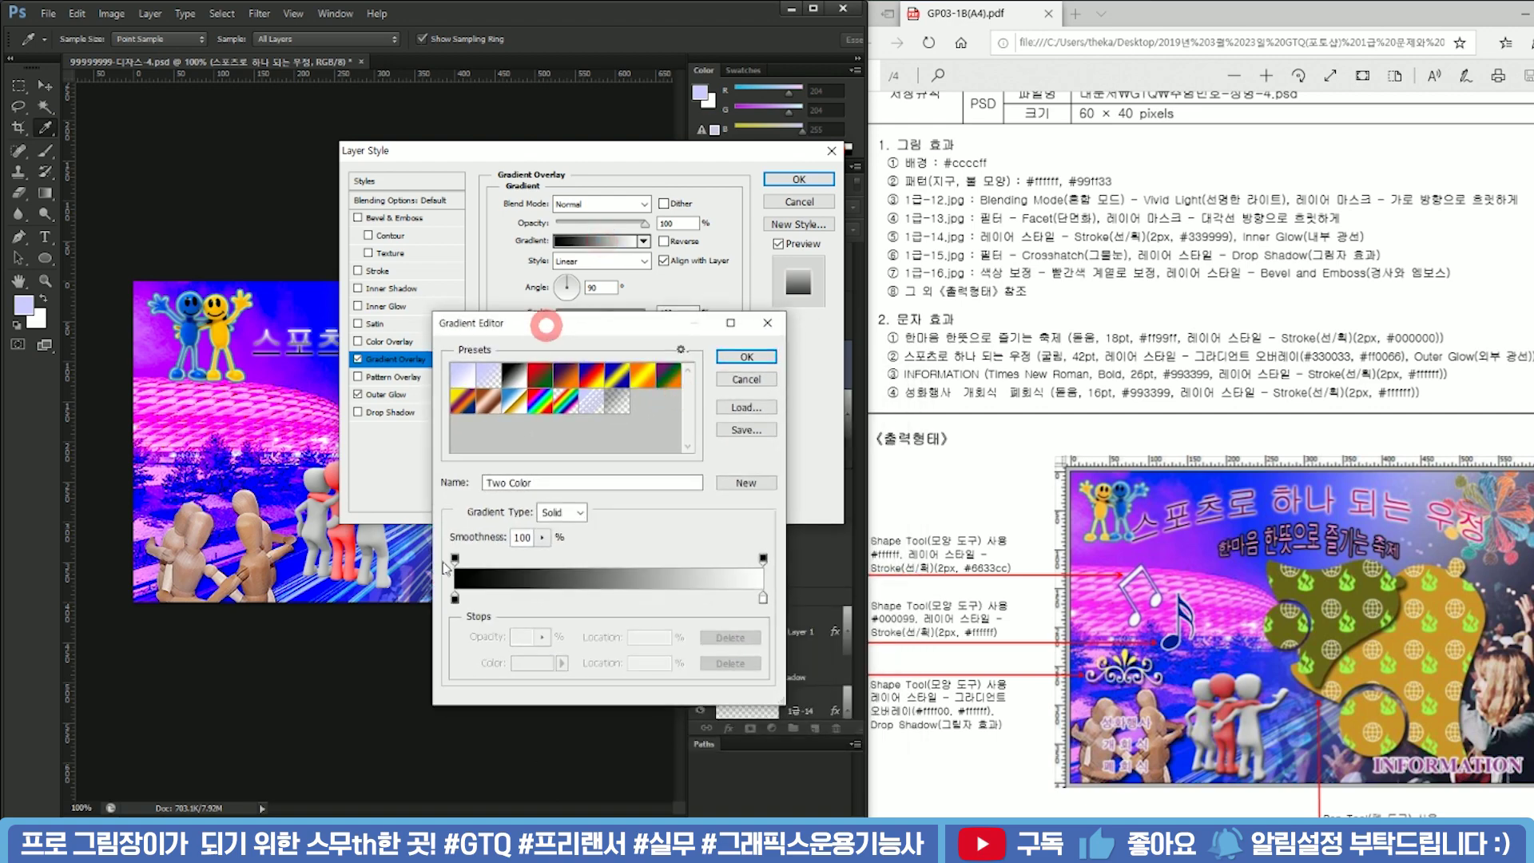
click(455, 600)
double_click(455, 599)
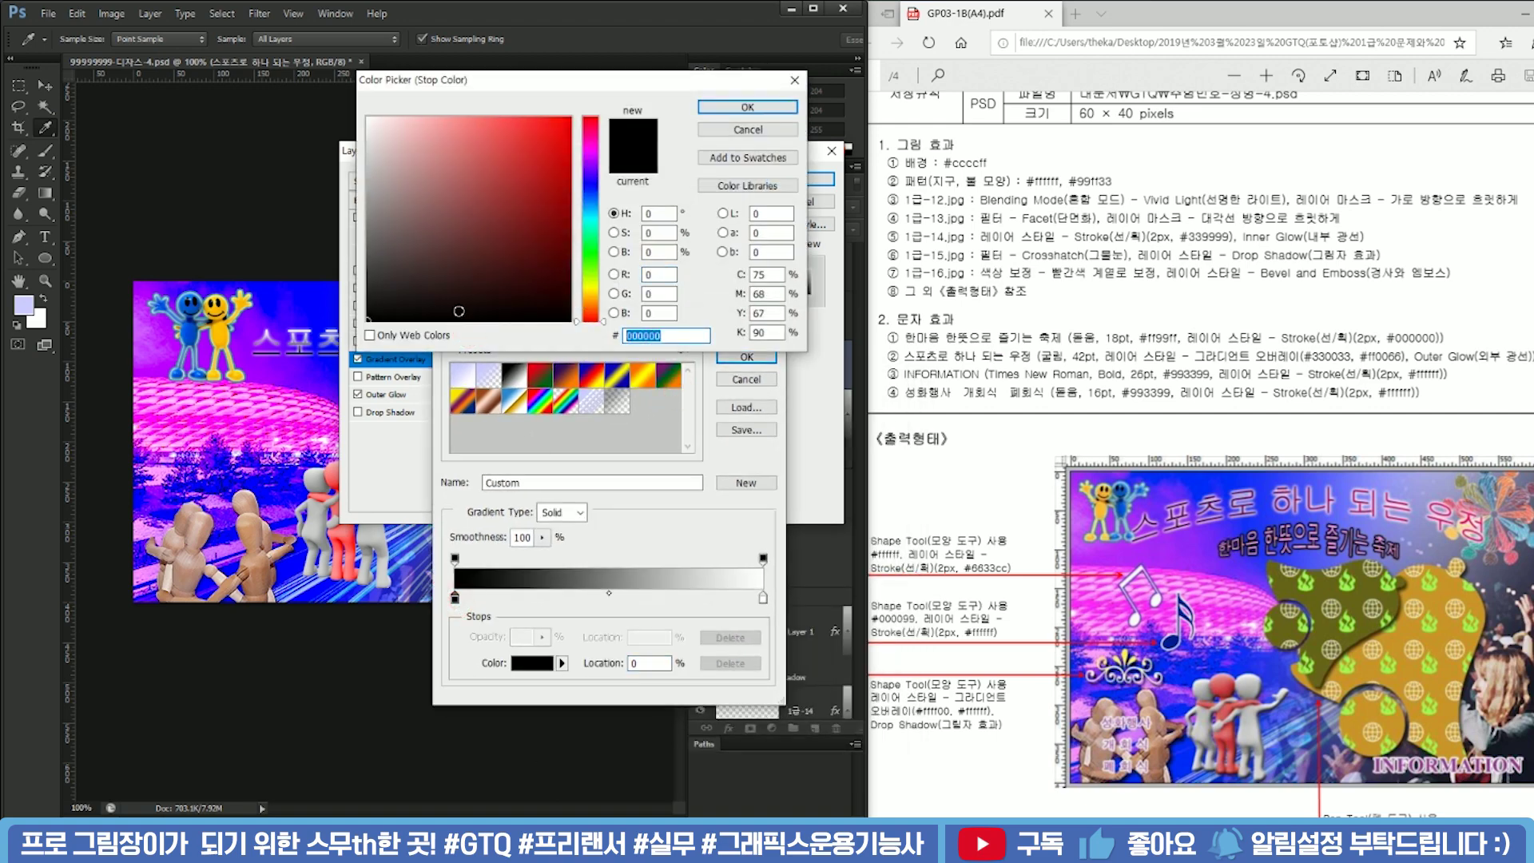
text(330033)
key(Return)
double_click(763, 600)
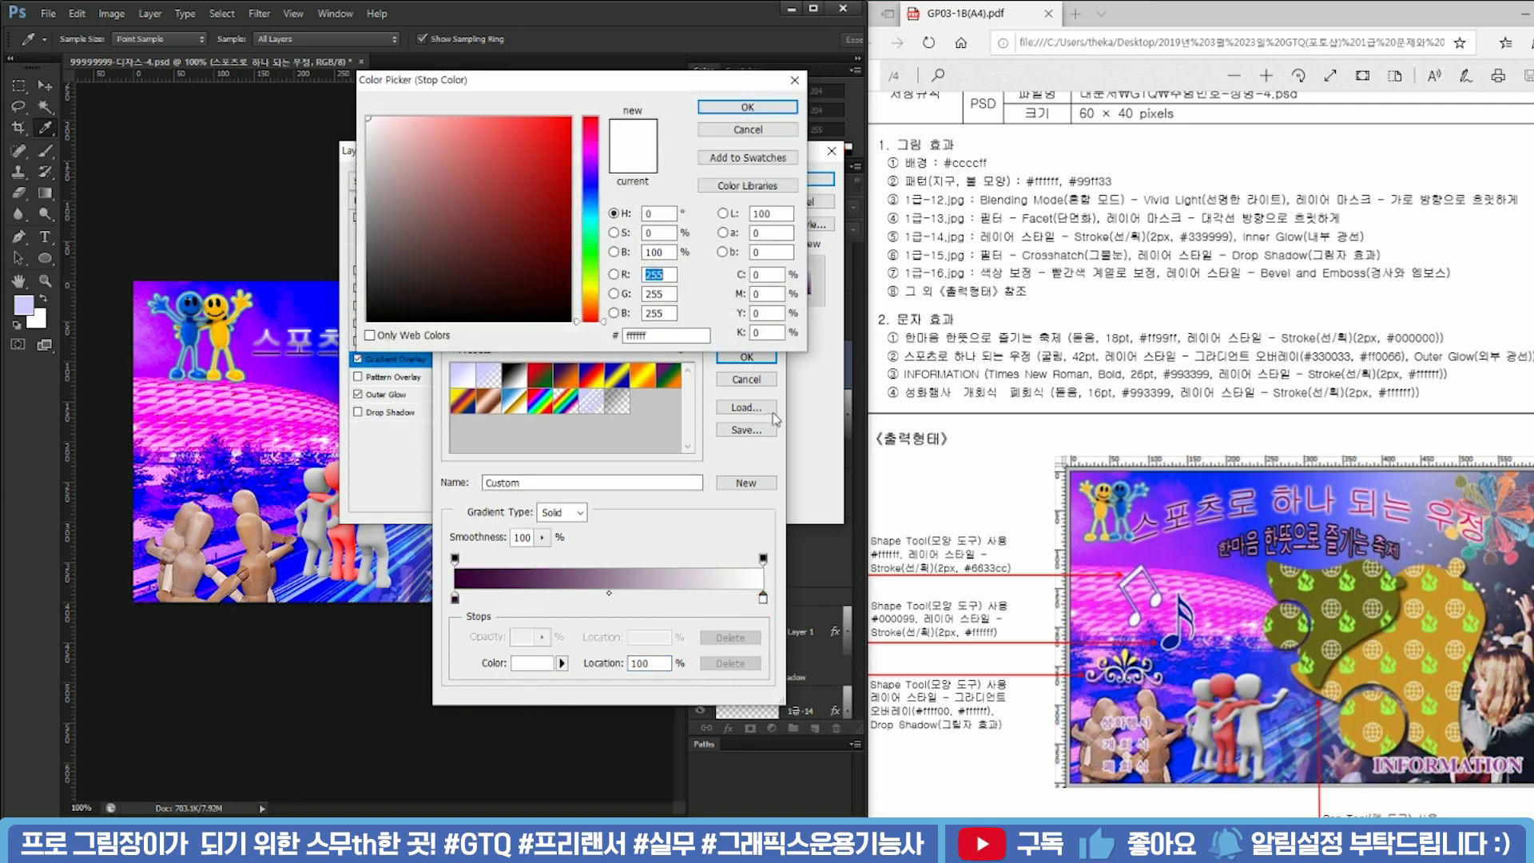
click(683, 334)
text(ff0066)
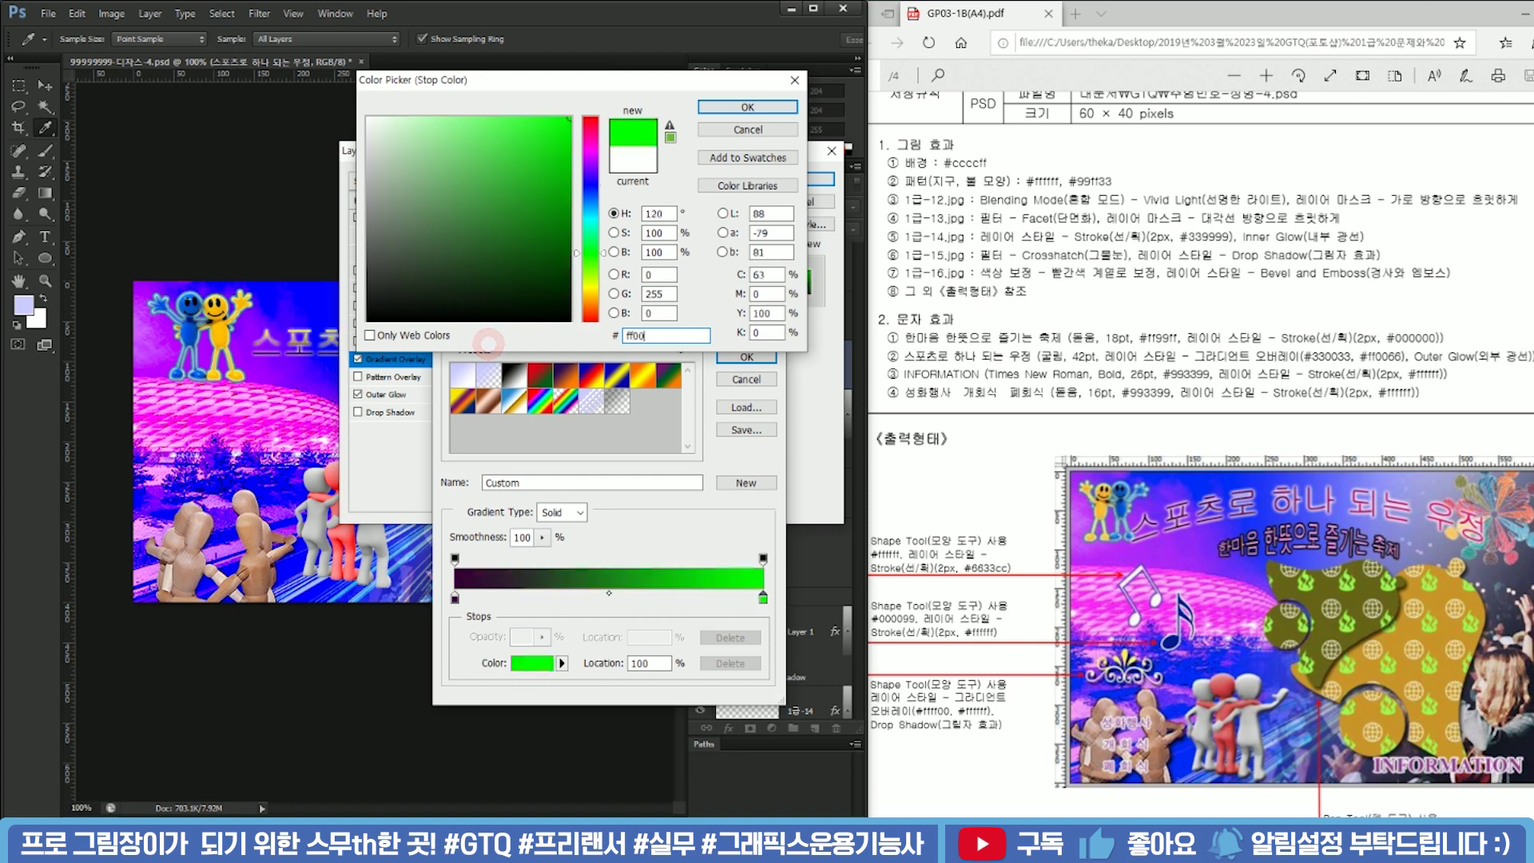
key(Return)
key(Return)
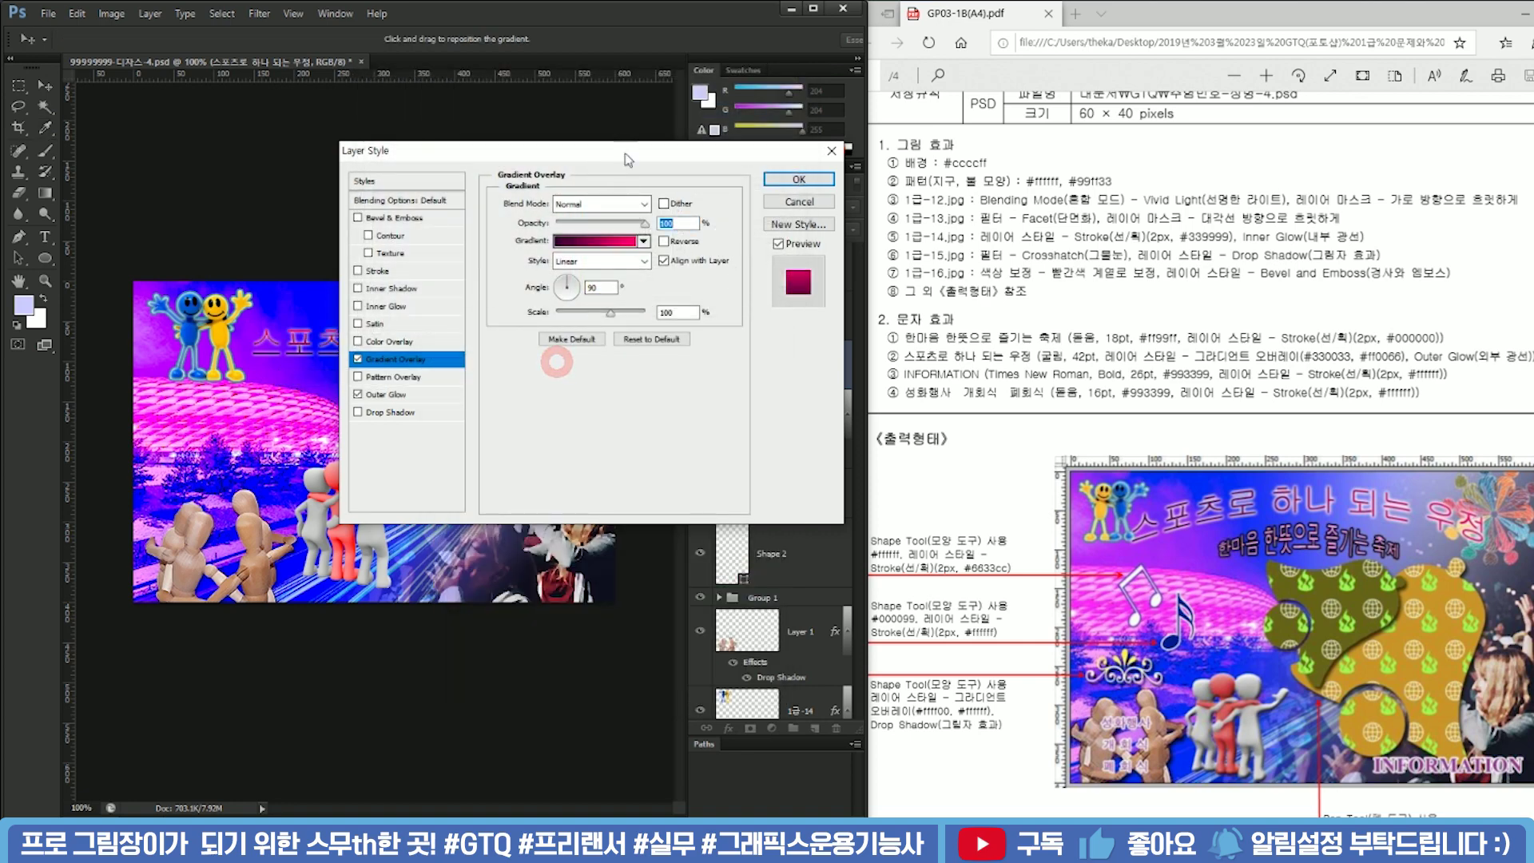
Set the Gradient Overlay angle to 0° and apply the layer style
drag(626, 154, 540, 412)
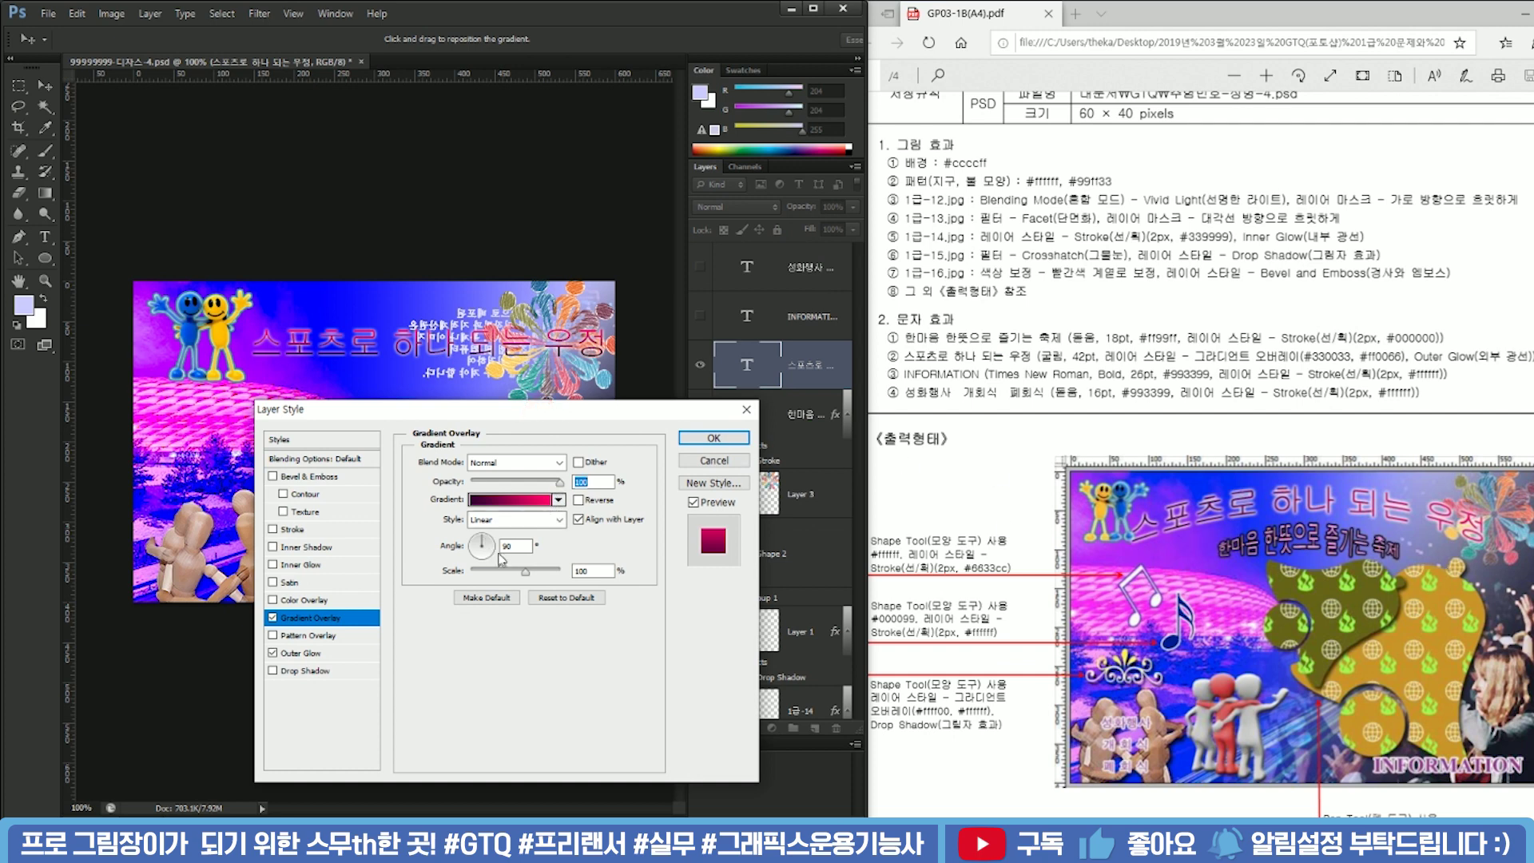
click(489, 551)
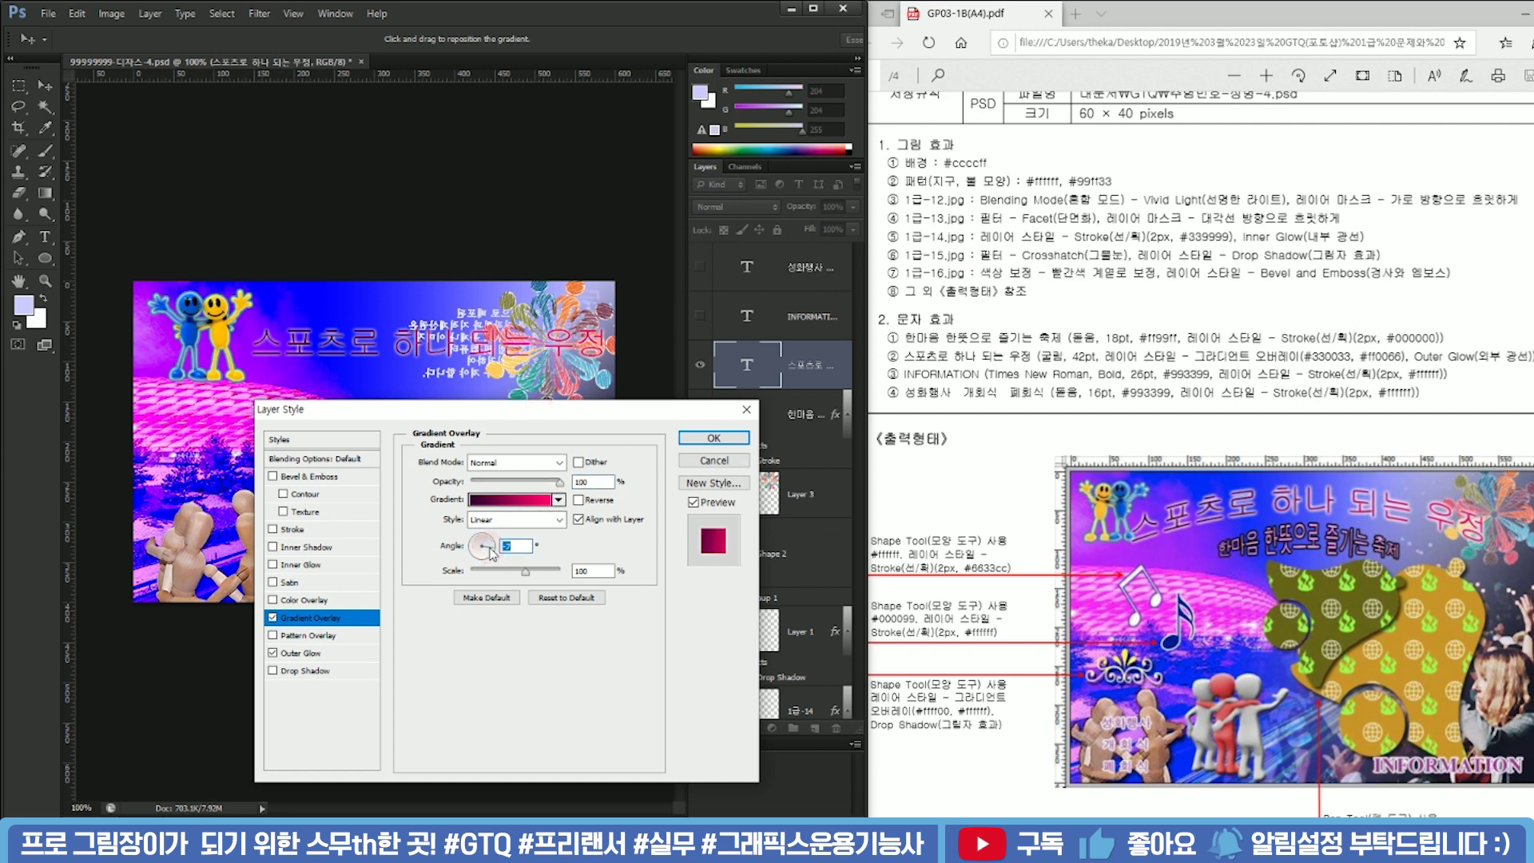
text(0)
click(711, 441)
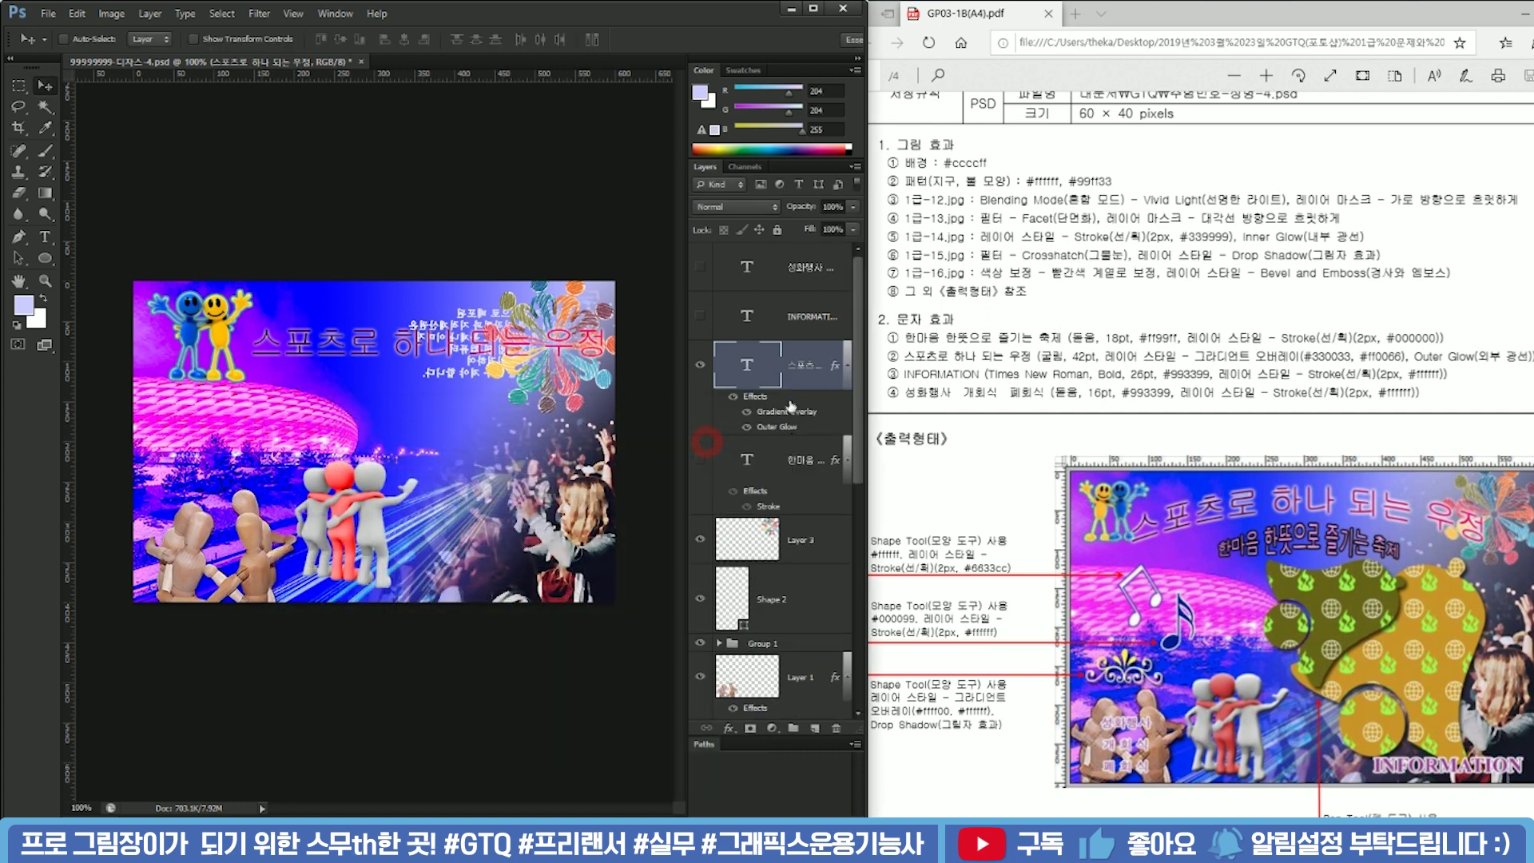
Hide the 스포츠로 text layer, show the INFORMATION layer and set its font to Times New Roman Bold
click(700, 364)
click(700, 315)
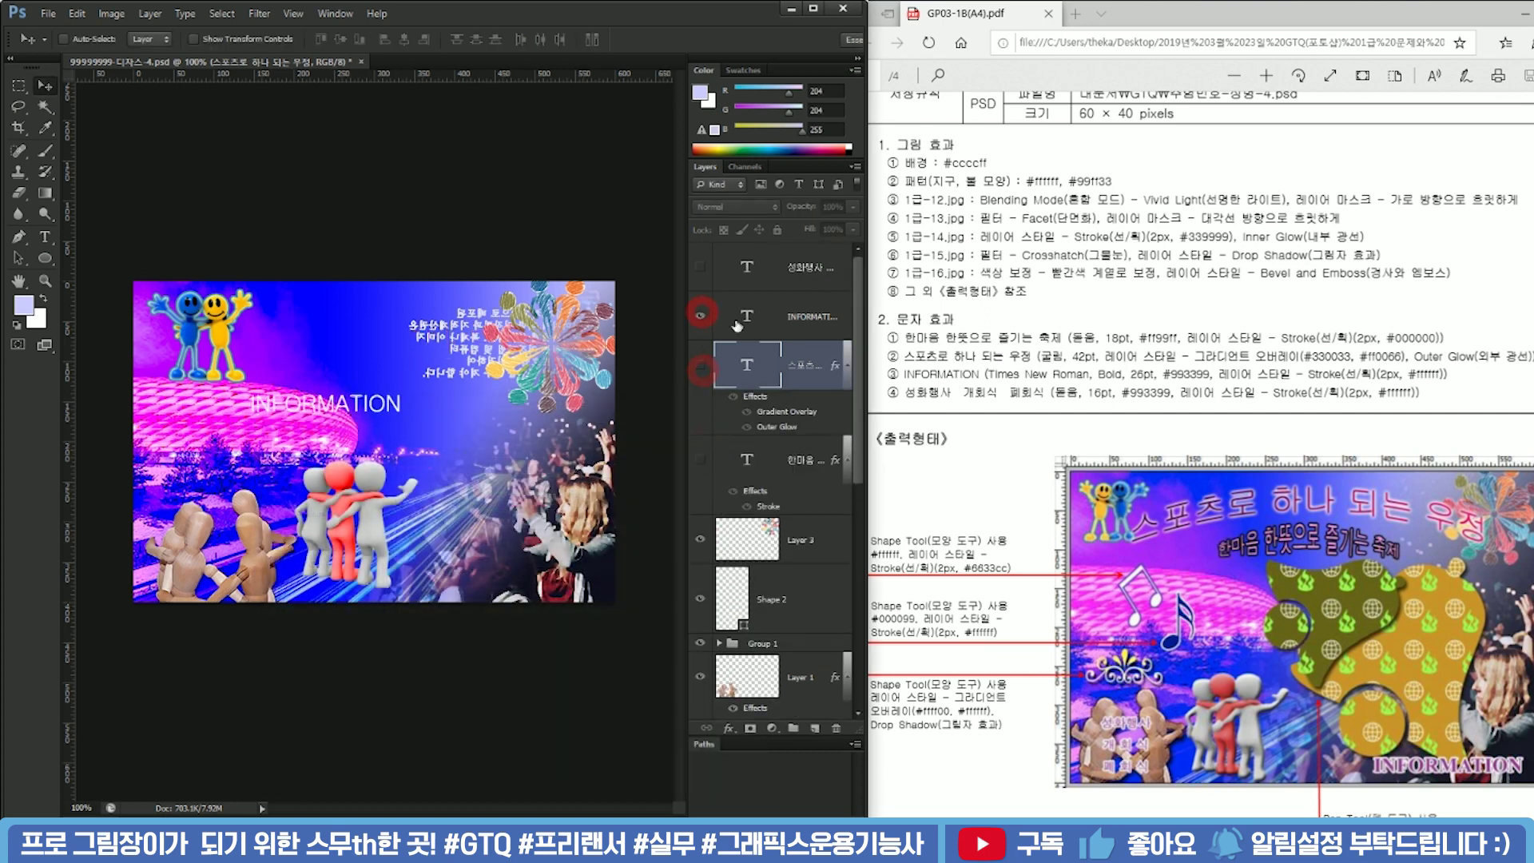
click(817, 316)
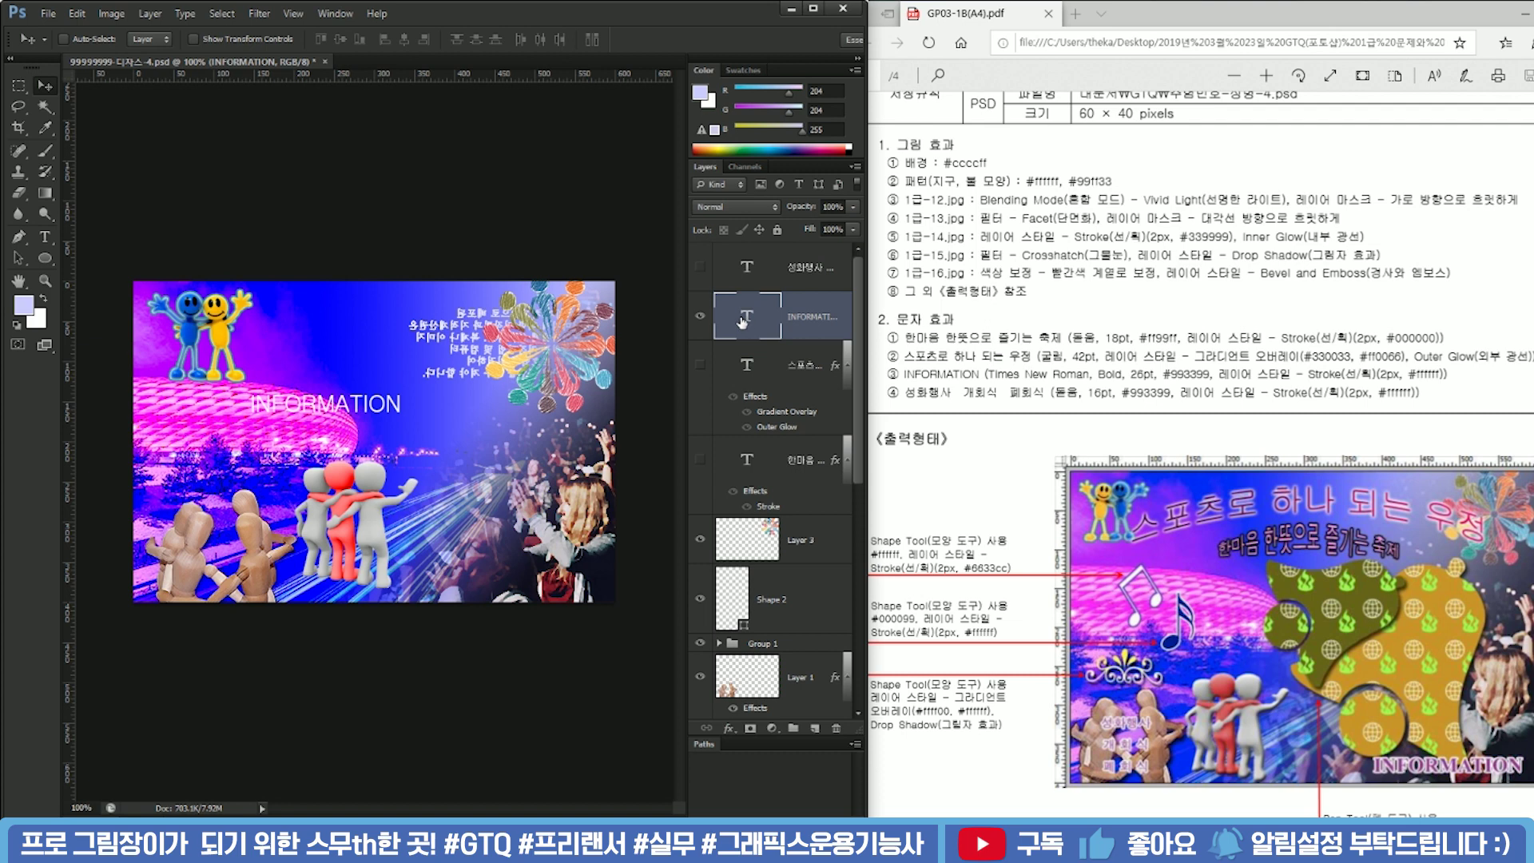
double_click(741, 320)
click(147, 39)
text(ㅅ)
key(BackSpace)
text(Ti)
key(Return)
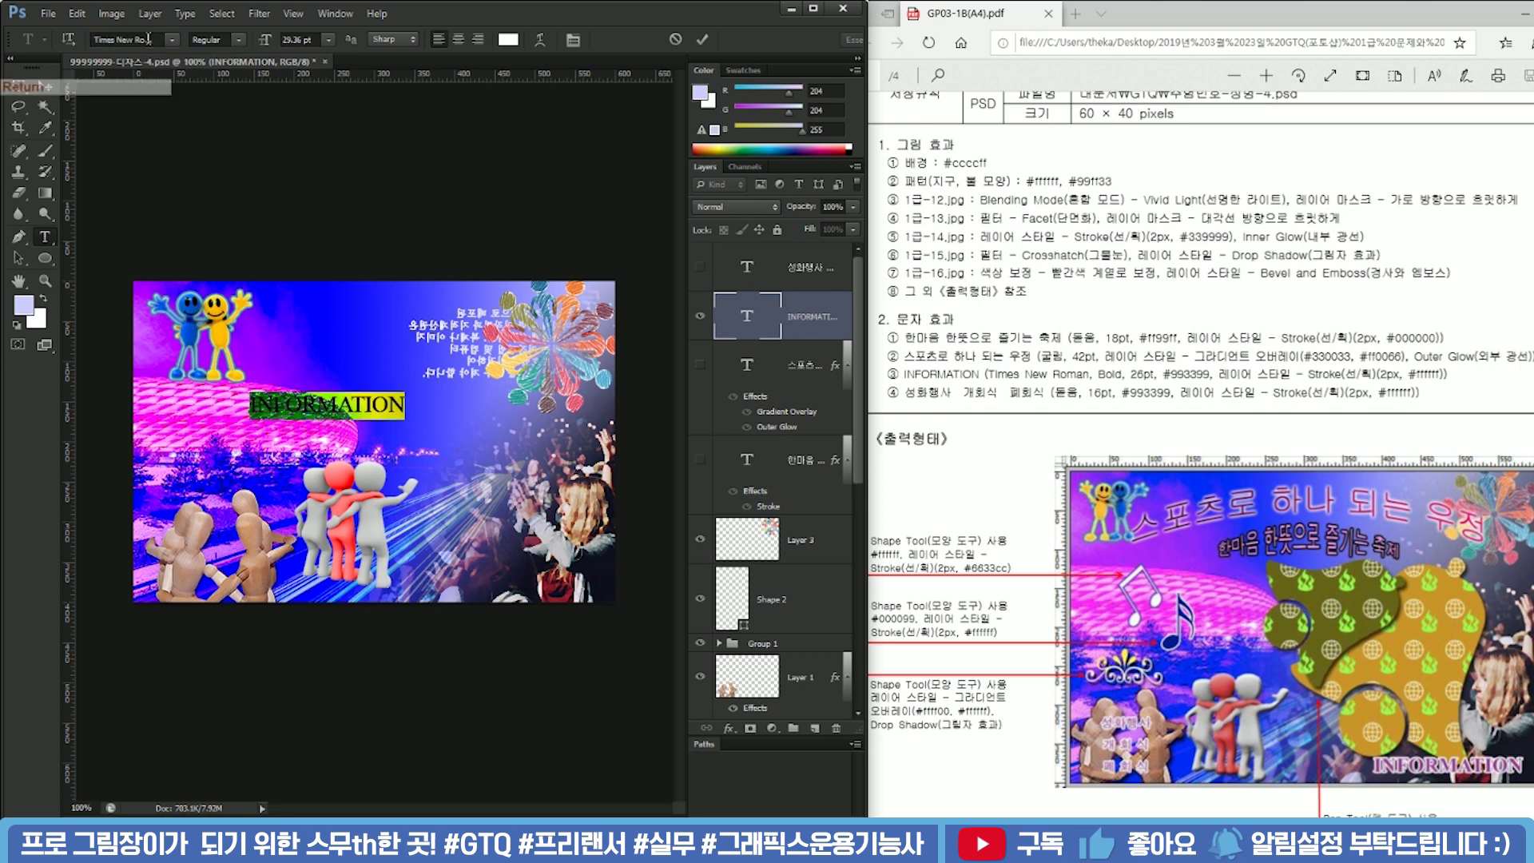
click(238, 39)
click(233, 84)
Set the INFORMATION text to 26 pt in colour #993399
click(300, 40)
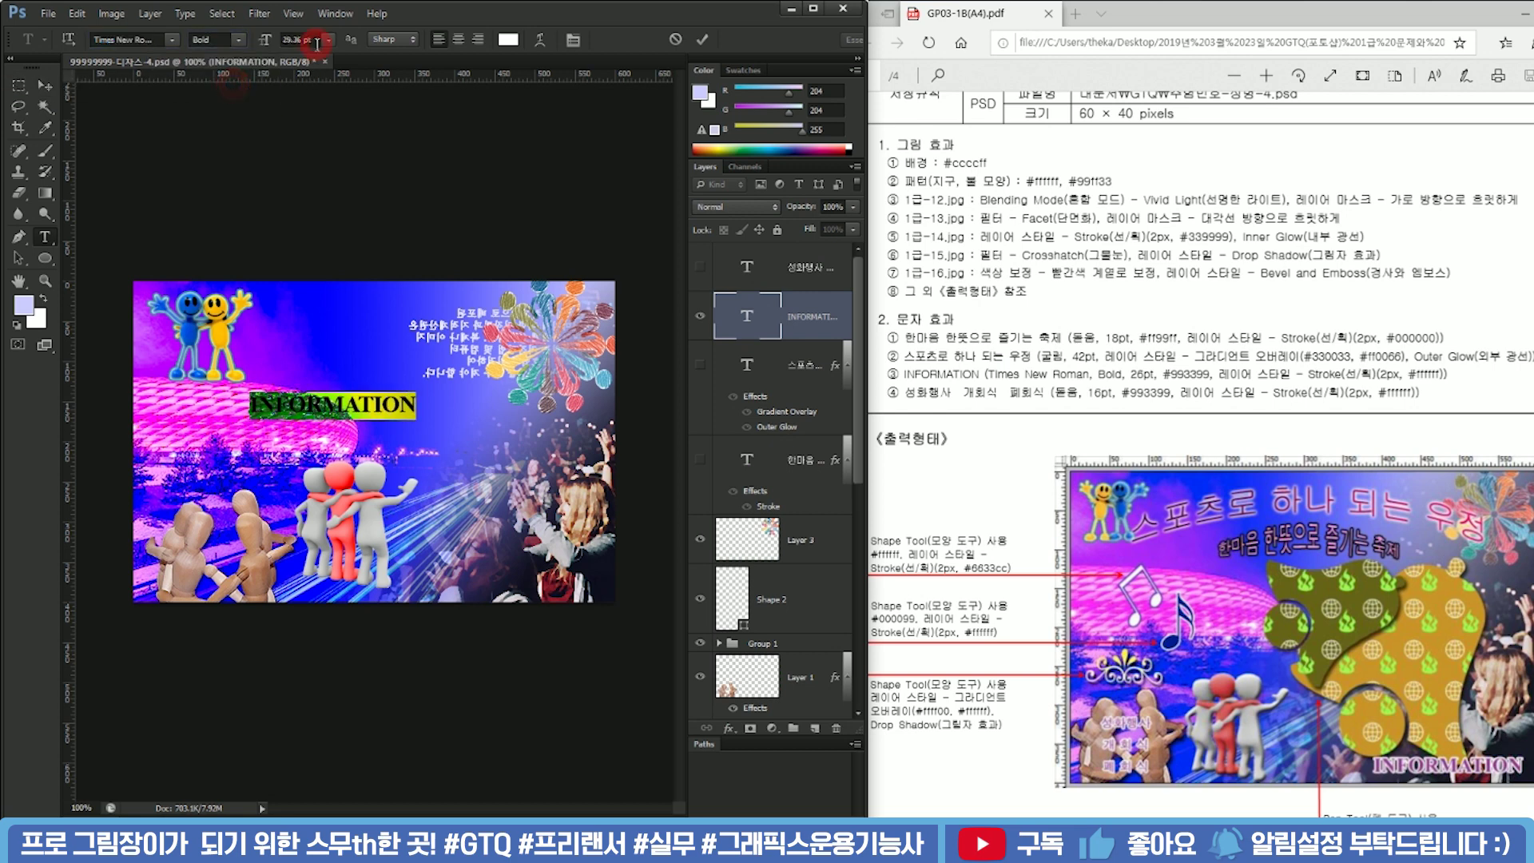
text(21)
key(BackSpace)
text(6)
key(Return)
text(993399)
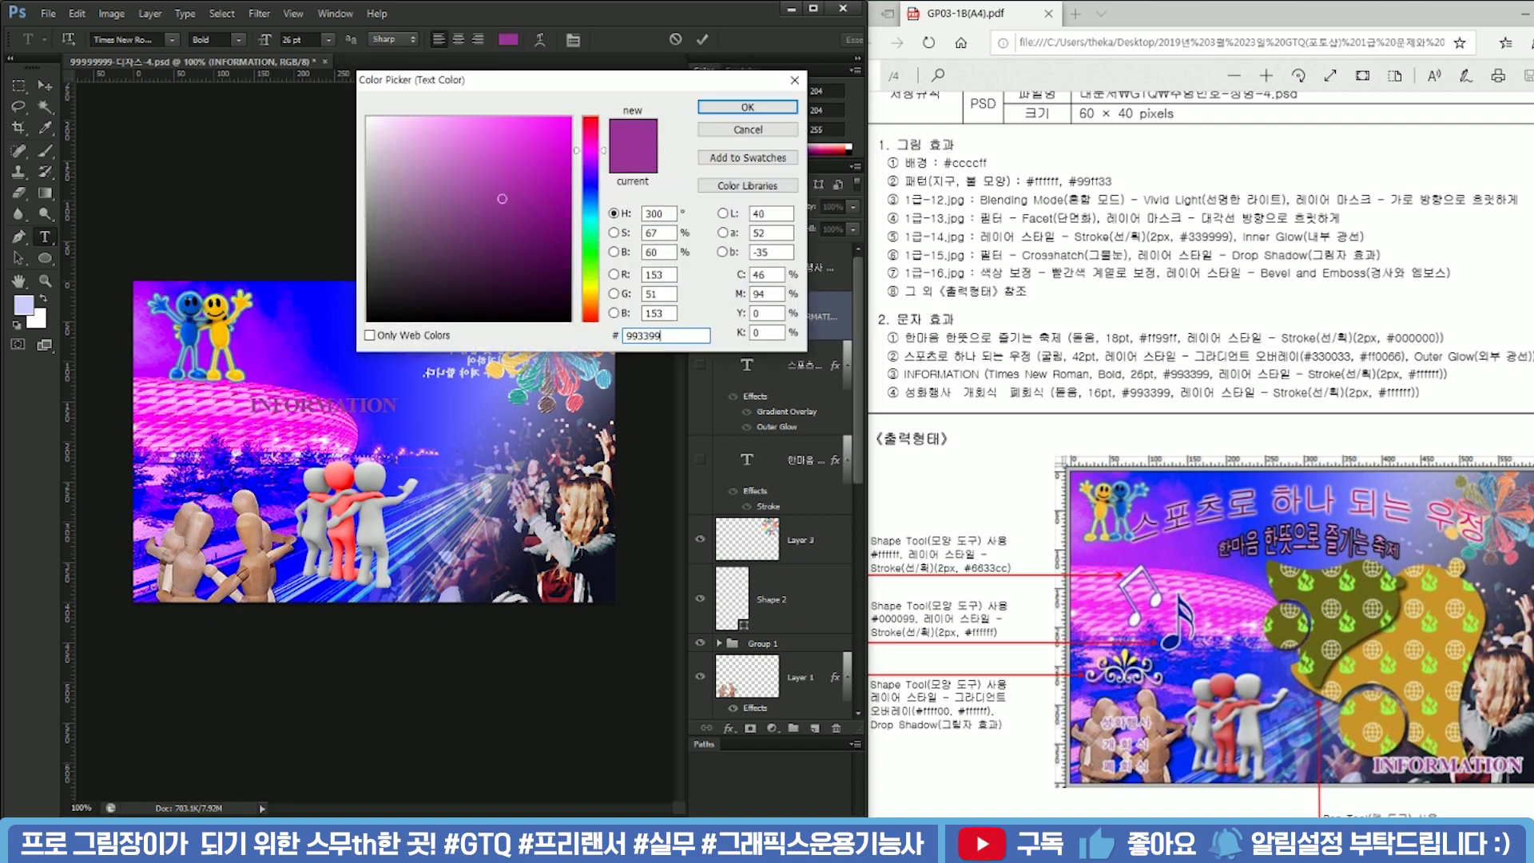
key(Return)
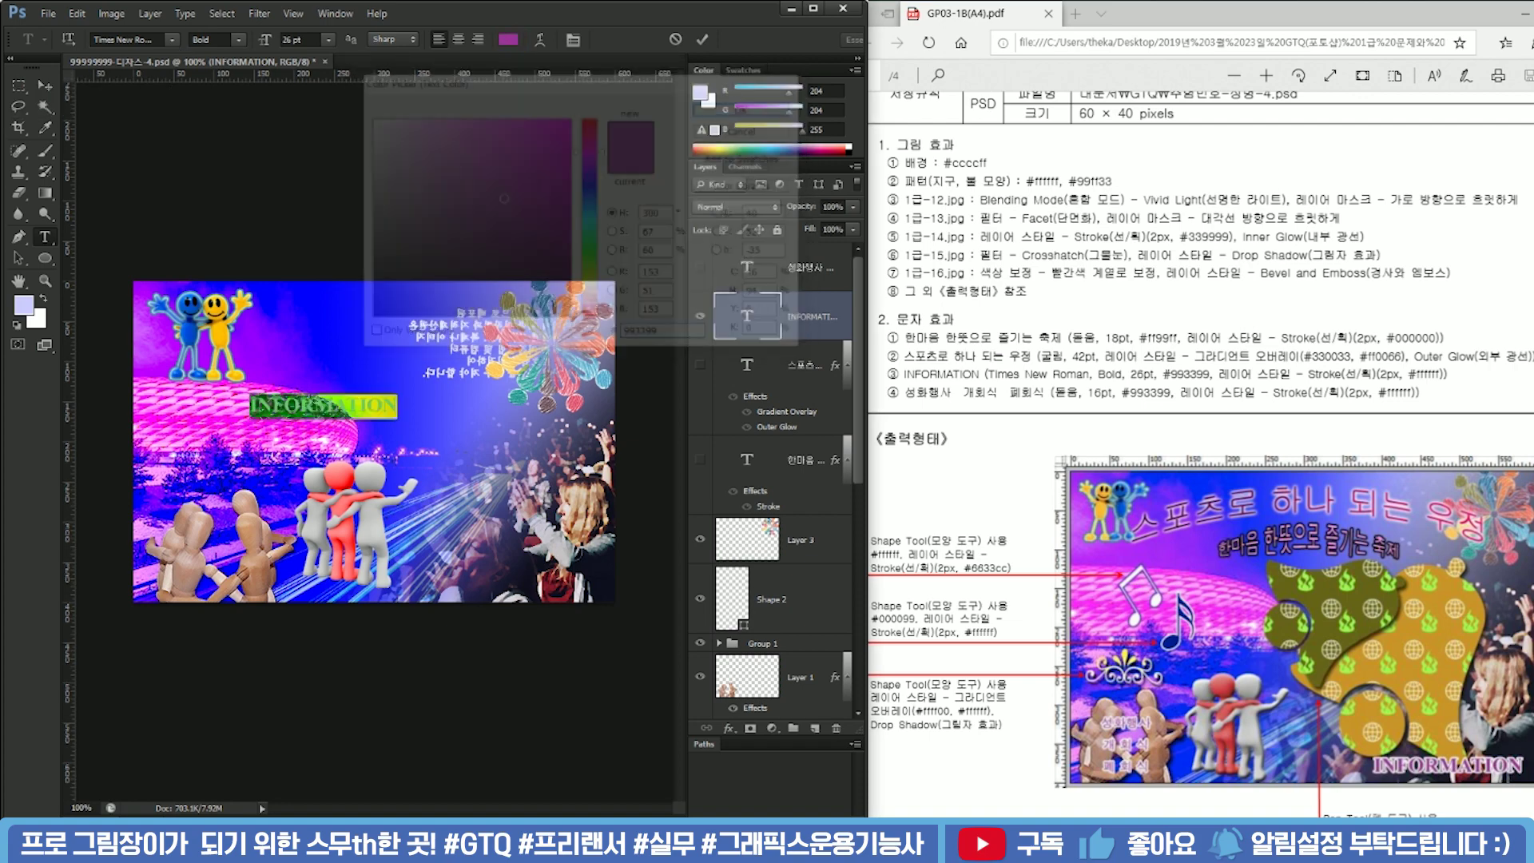
Add a 2 px outside Stroke in #ffffff to the INFORMATION text layer
click(788, 379)
key(v)
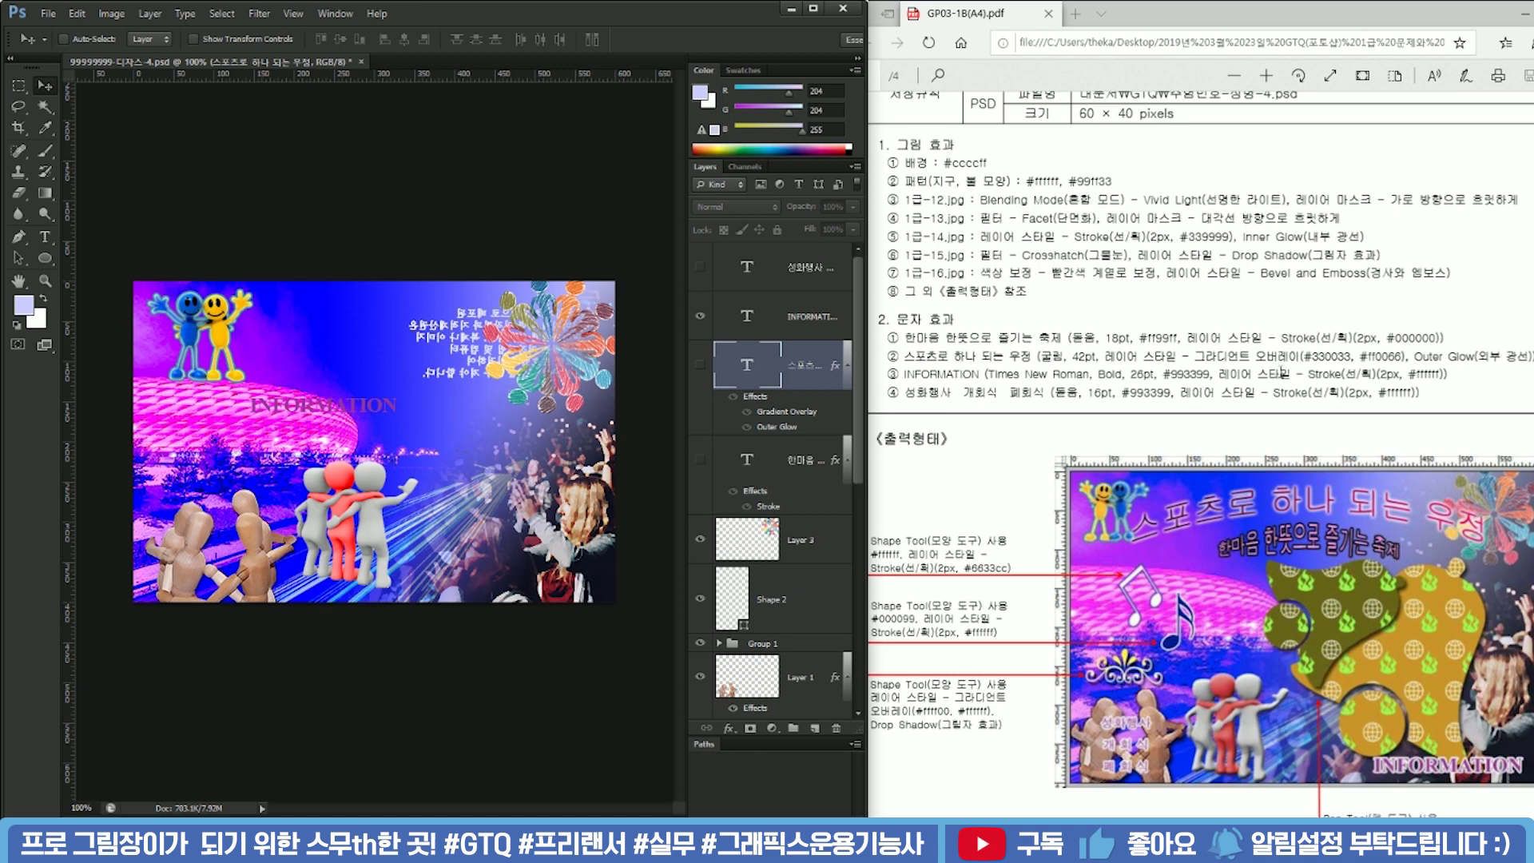
double_click(791, 328)
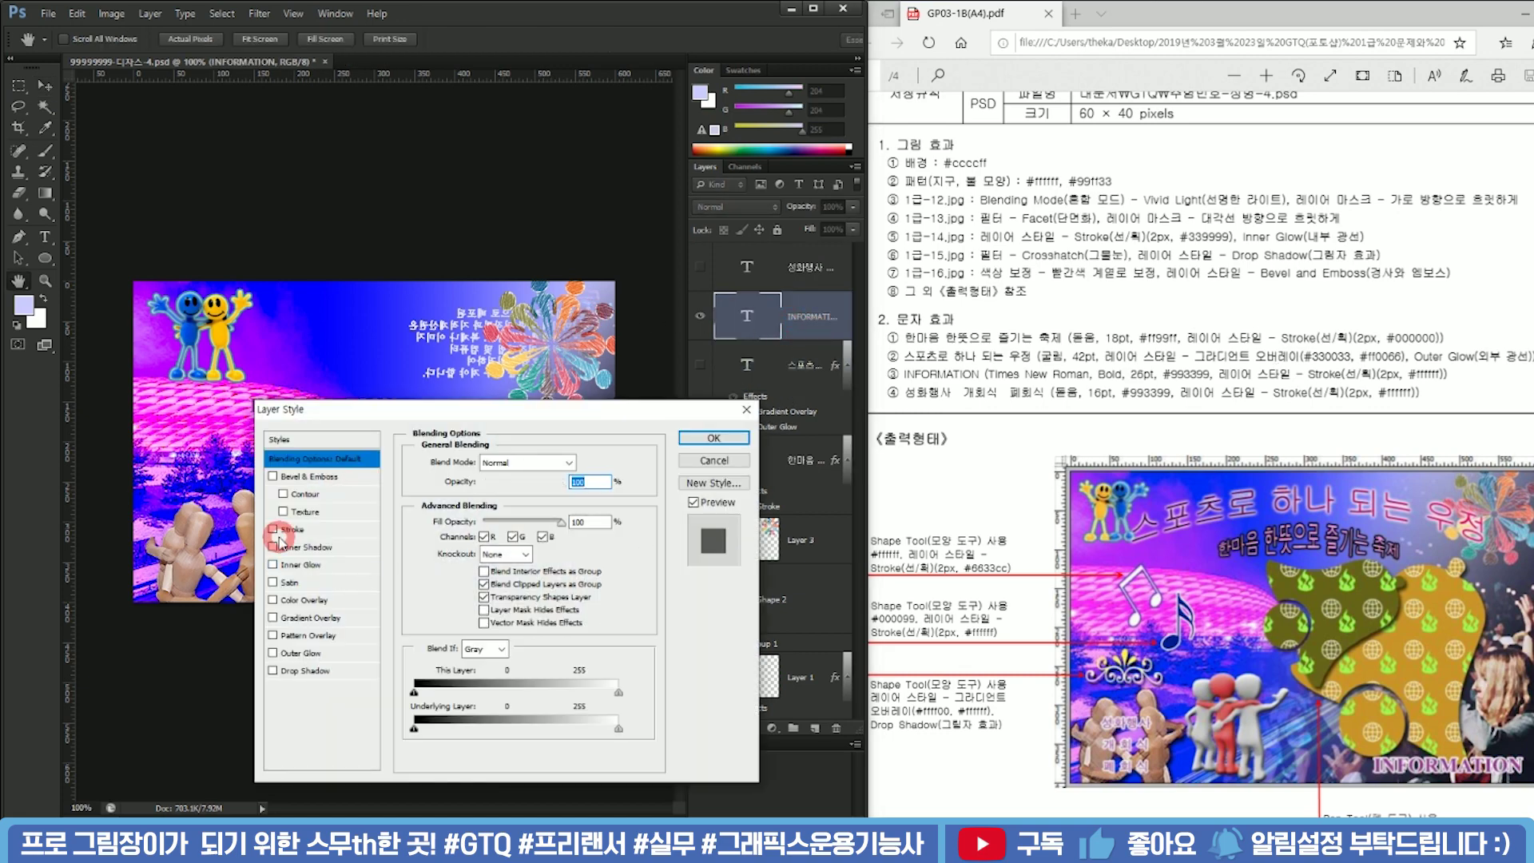
click(281, 530)
double_click(579, 461)
text(2)
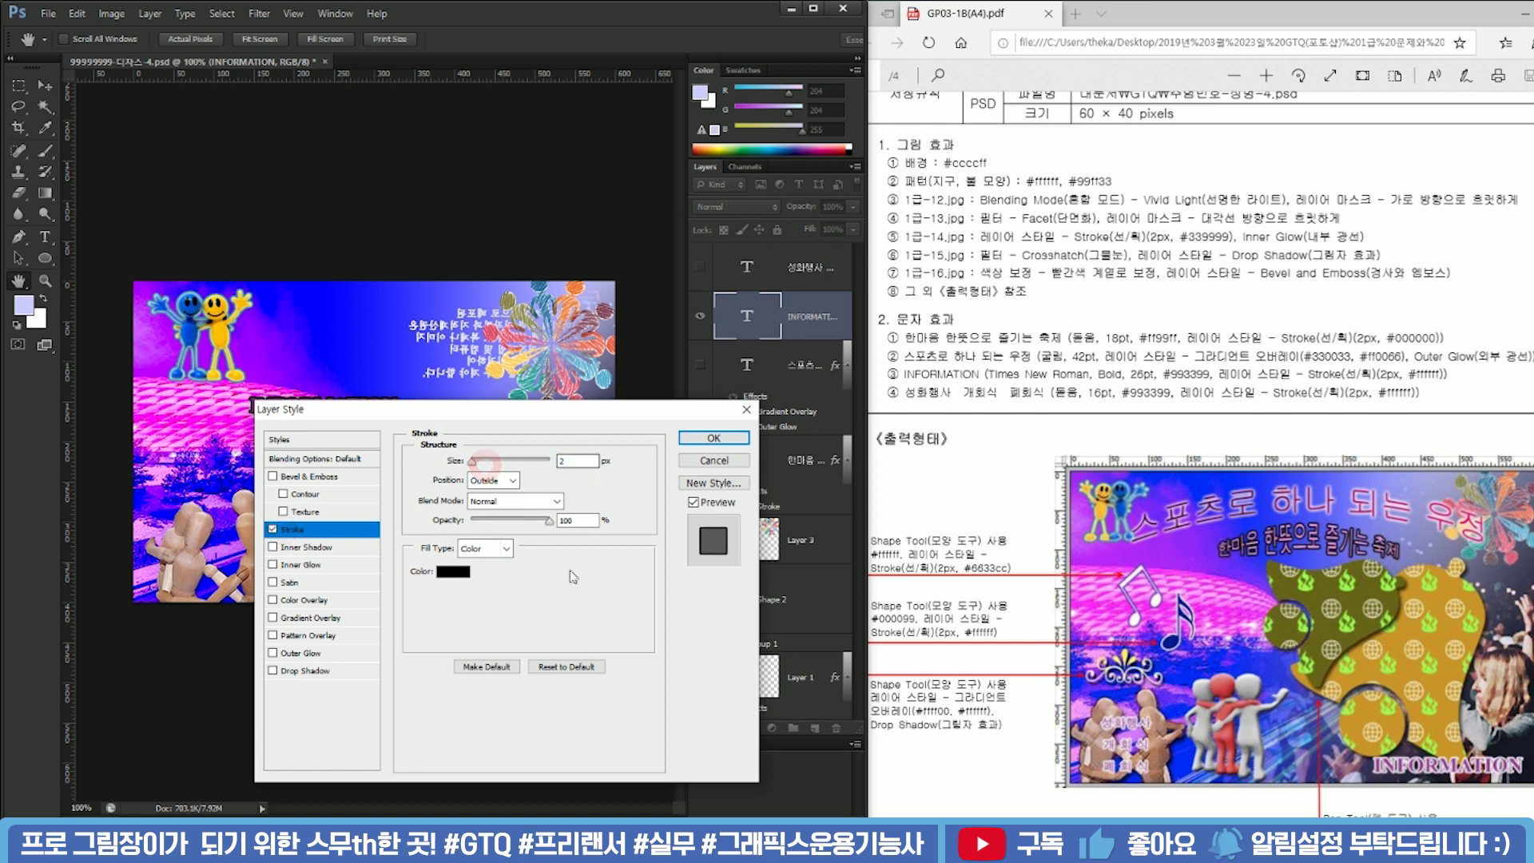
click(452, 571)
text(f)
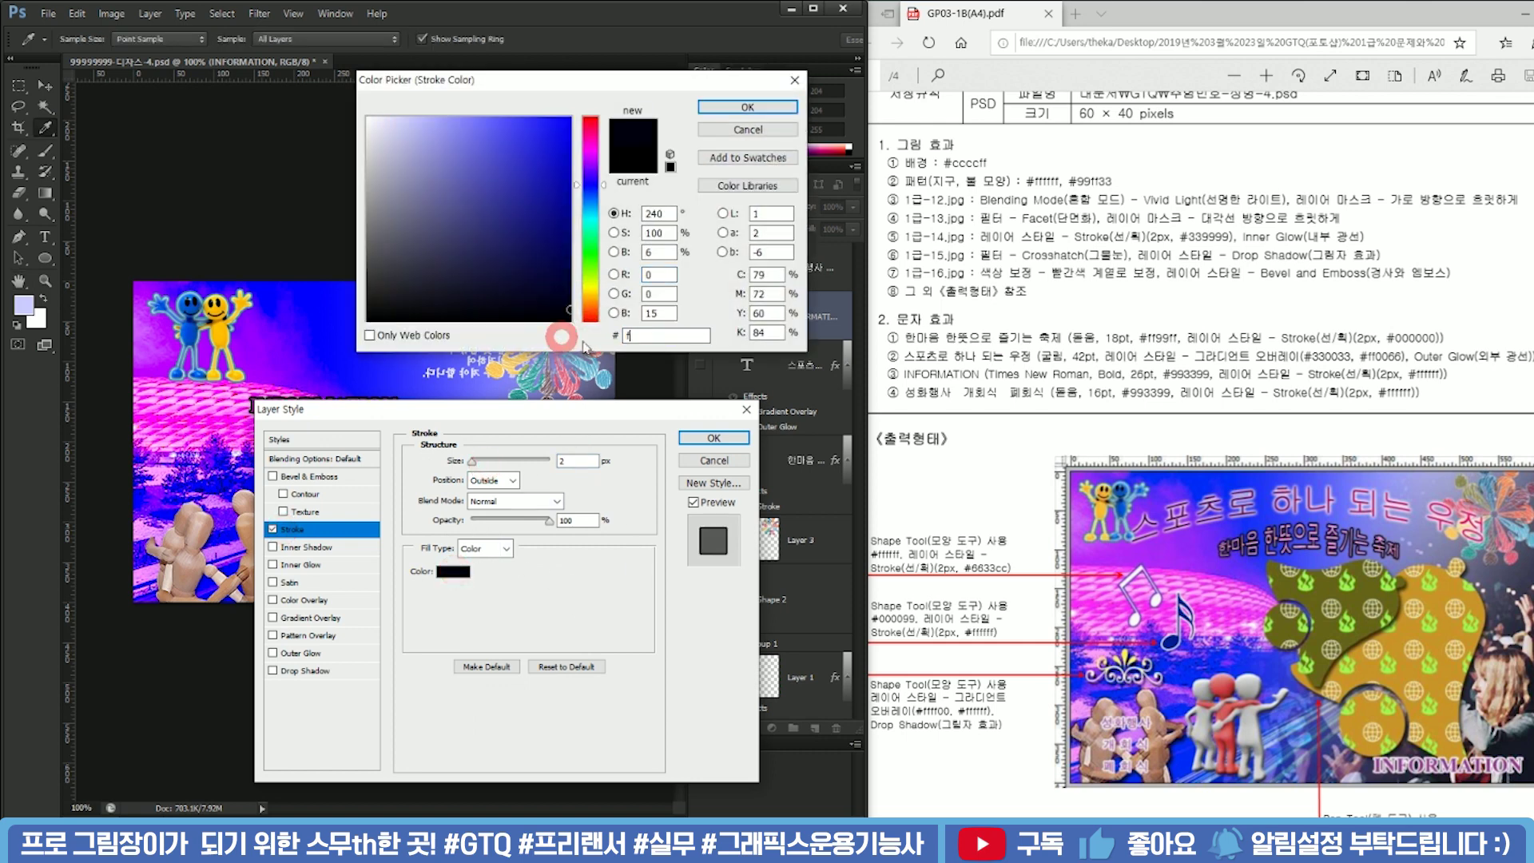
text(fffff)
click(747, 106)
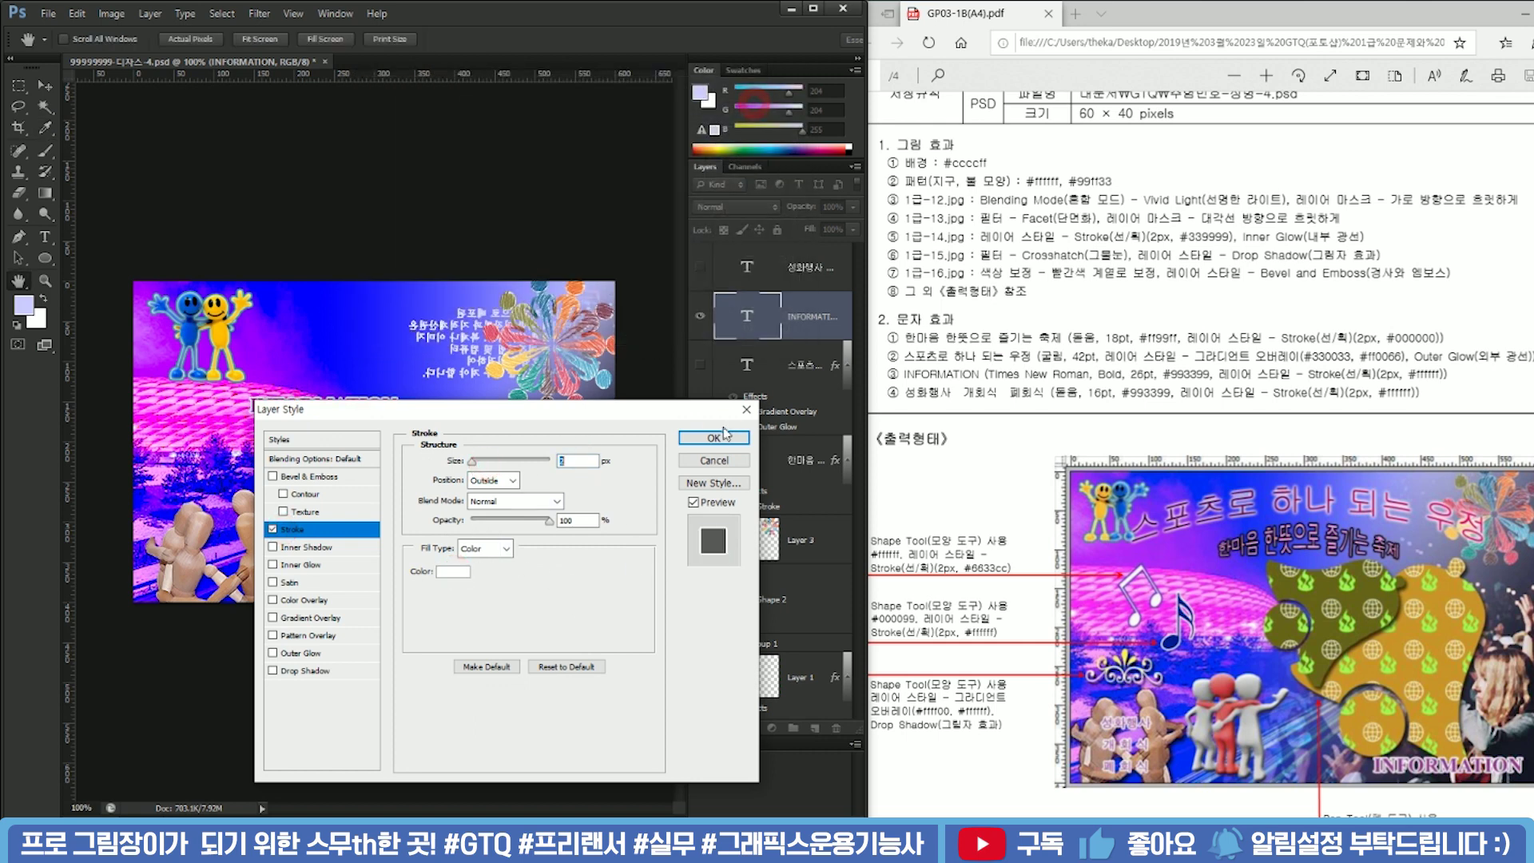
click(716, 437)
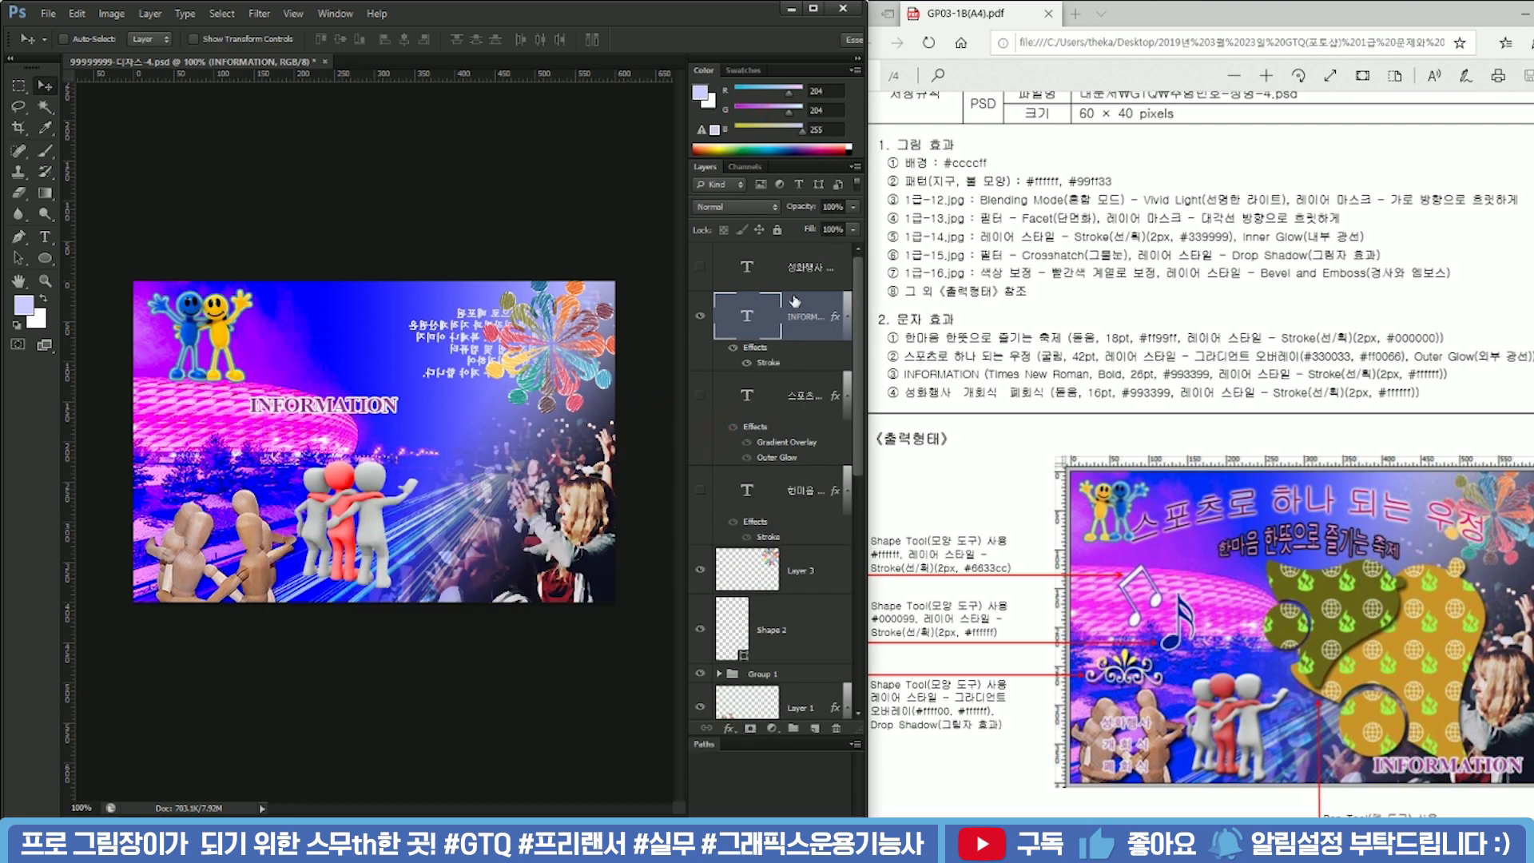
Move the INFORMATION text to the poster's lower-right corner
key(ctrl+t)
drag(370, 406, 580, 577)
key(Return)
click(765, 317)
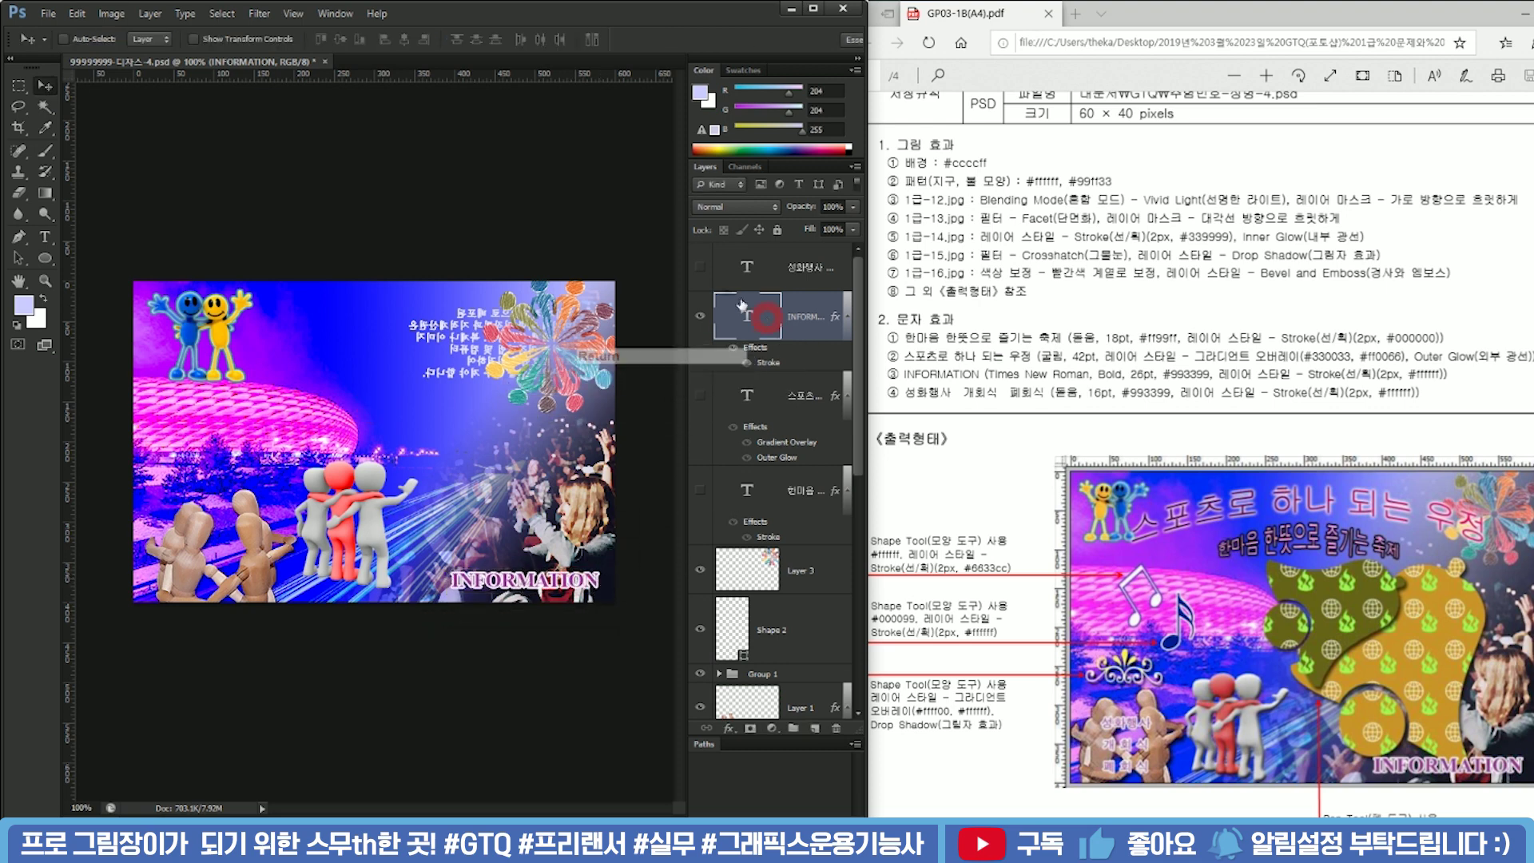
Hide the INFORMATION layer, show the "성화행사 개회식 폐회식" layer and set its font to 돋움
click(699, 316)
click(700, 268)
click(803, 267)
double_click(739, 272)
click(173, 39)
click(173, 39)
Set the "성화행사 개회식 폐회식" text to 16 pt in colour #993399
click(313, 38)
text(16)
key(Return)
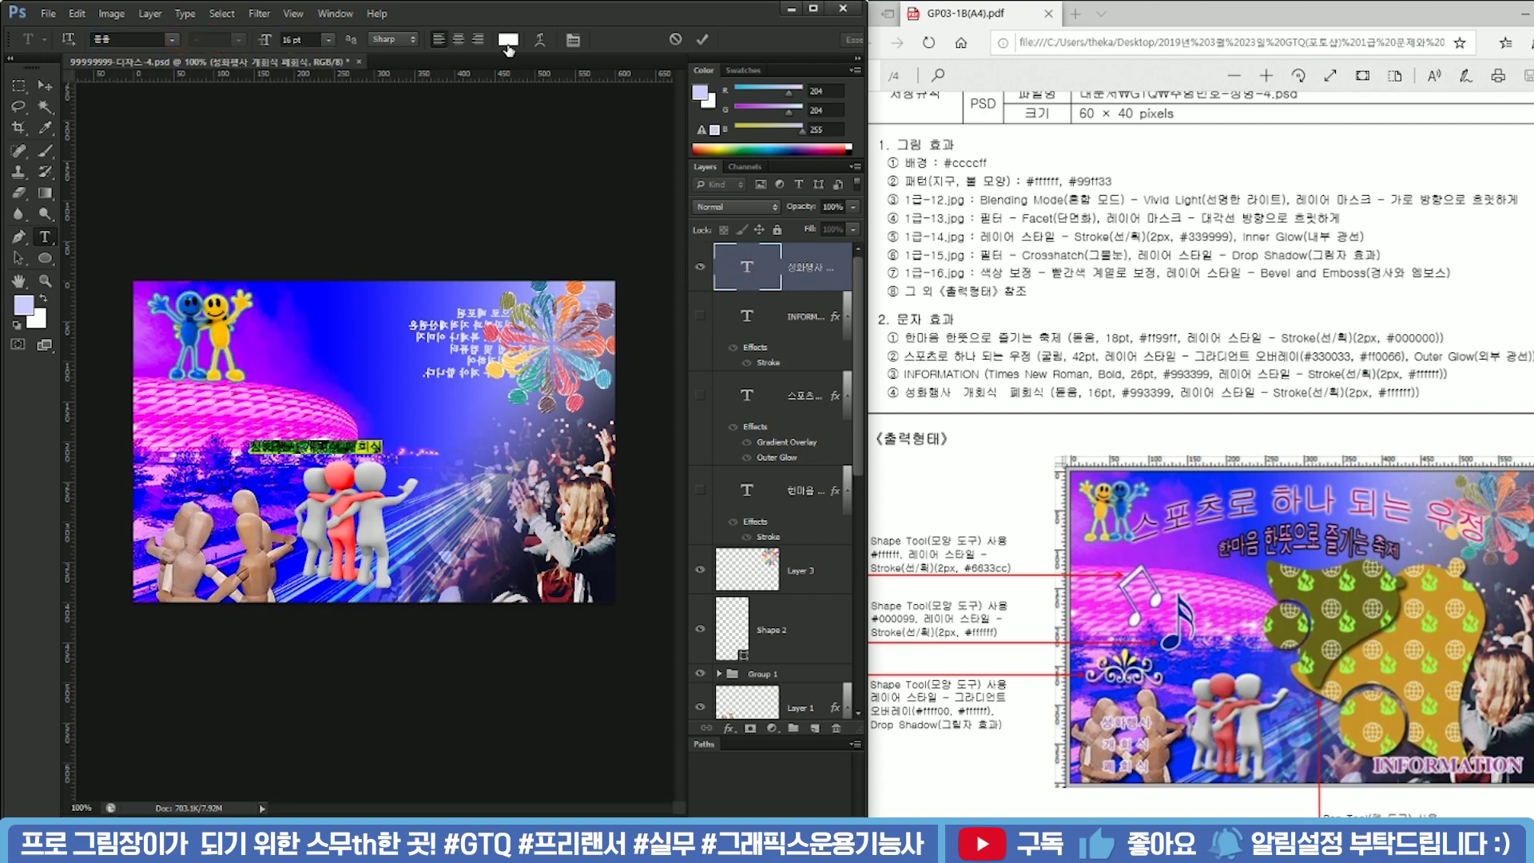
click(508, 42)
text(993399)
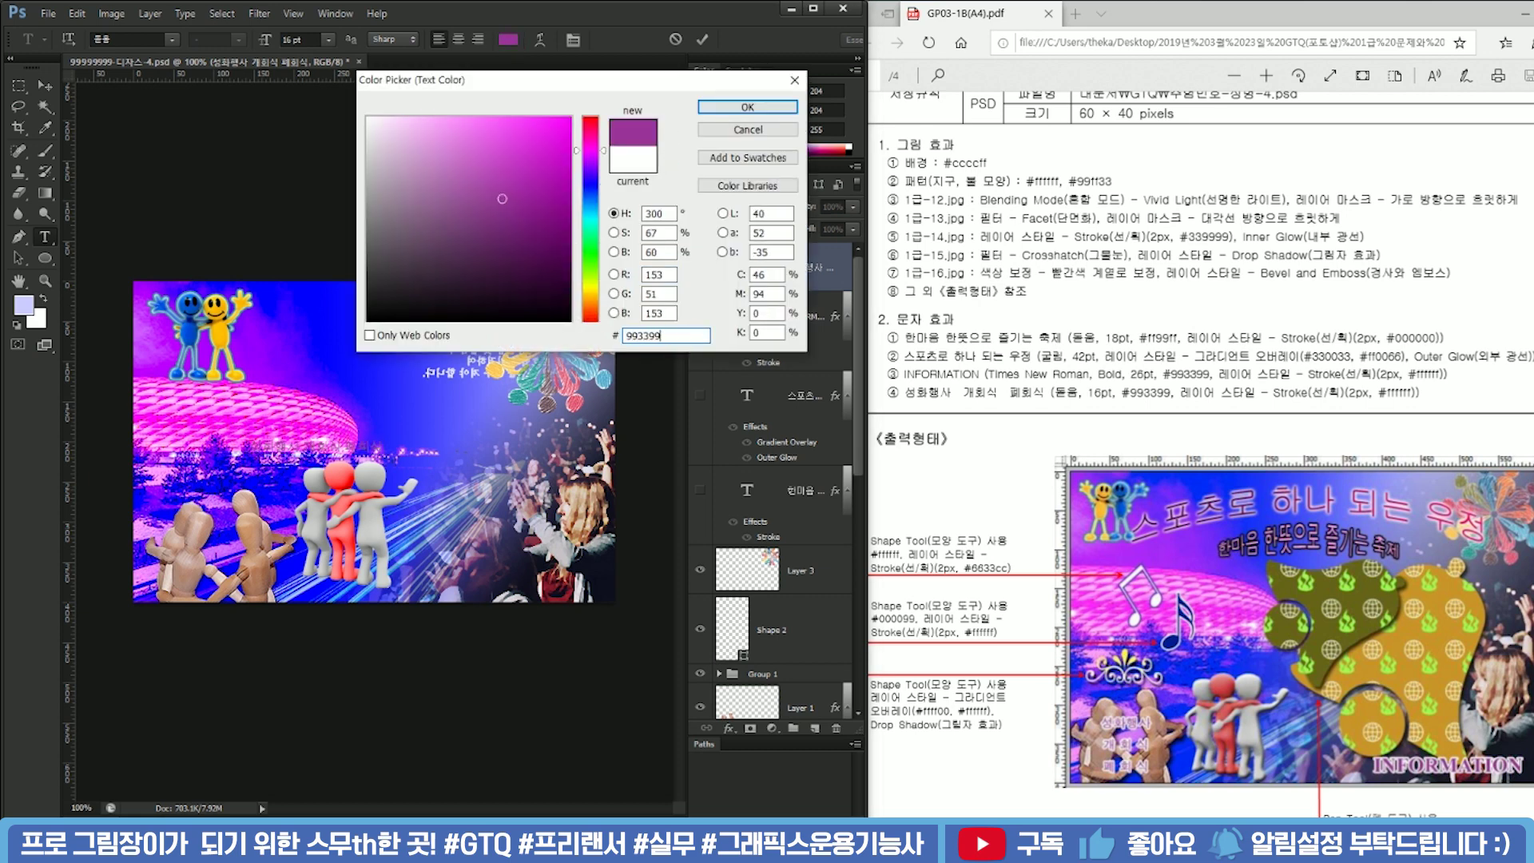
key(Return)
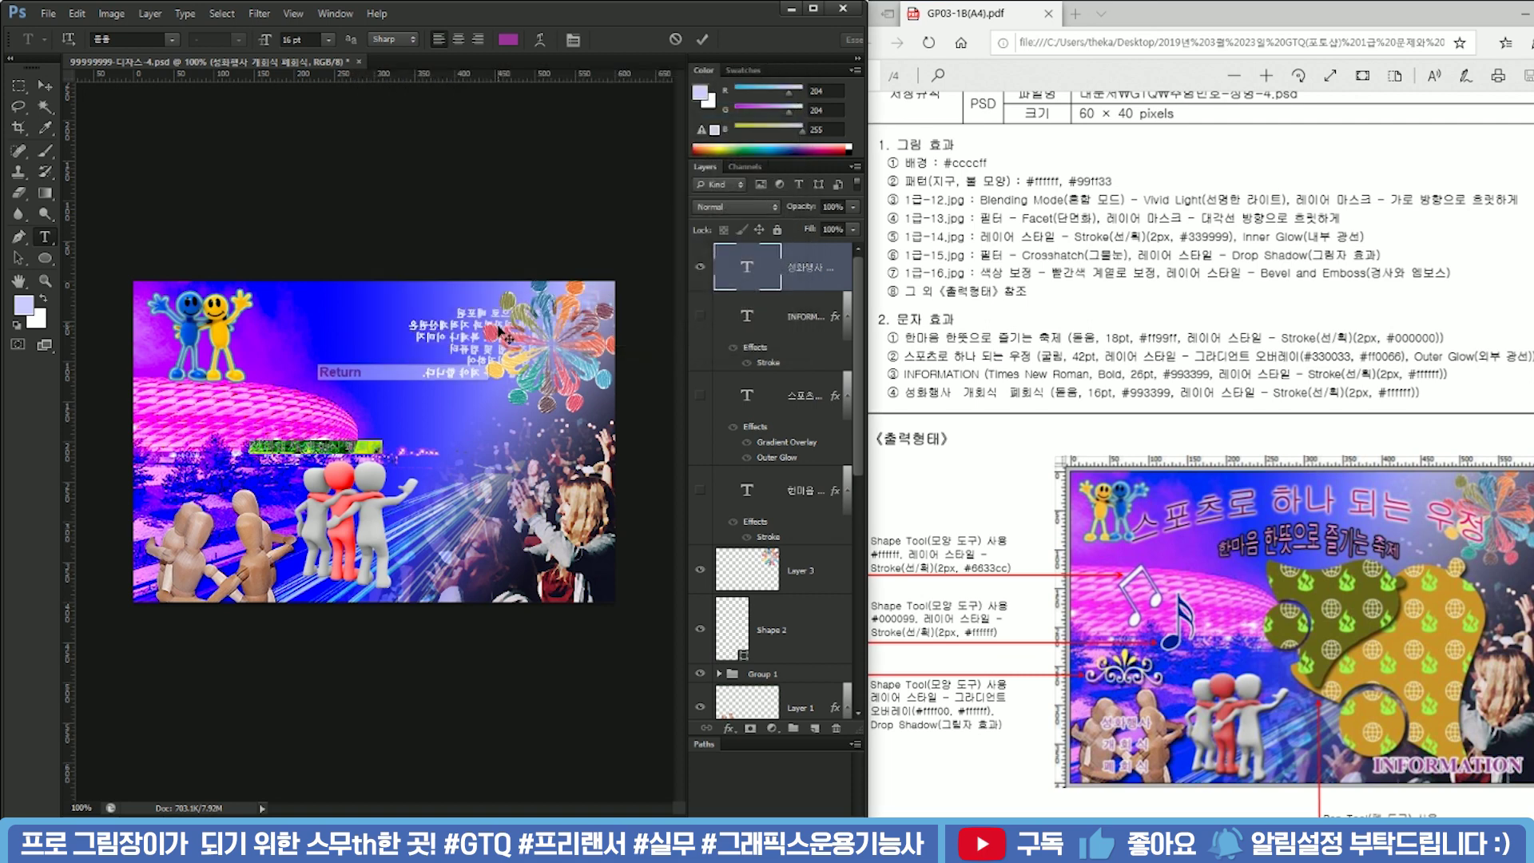
key(ctrl+Return)
key(v)
Show the INFORMATION layer again and copy its layer style onto the "성화행사 개회식 폐회식" layer
click(701, 315)
click(803, 319)
right_click(805, 317)
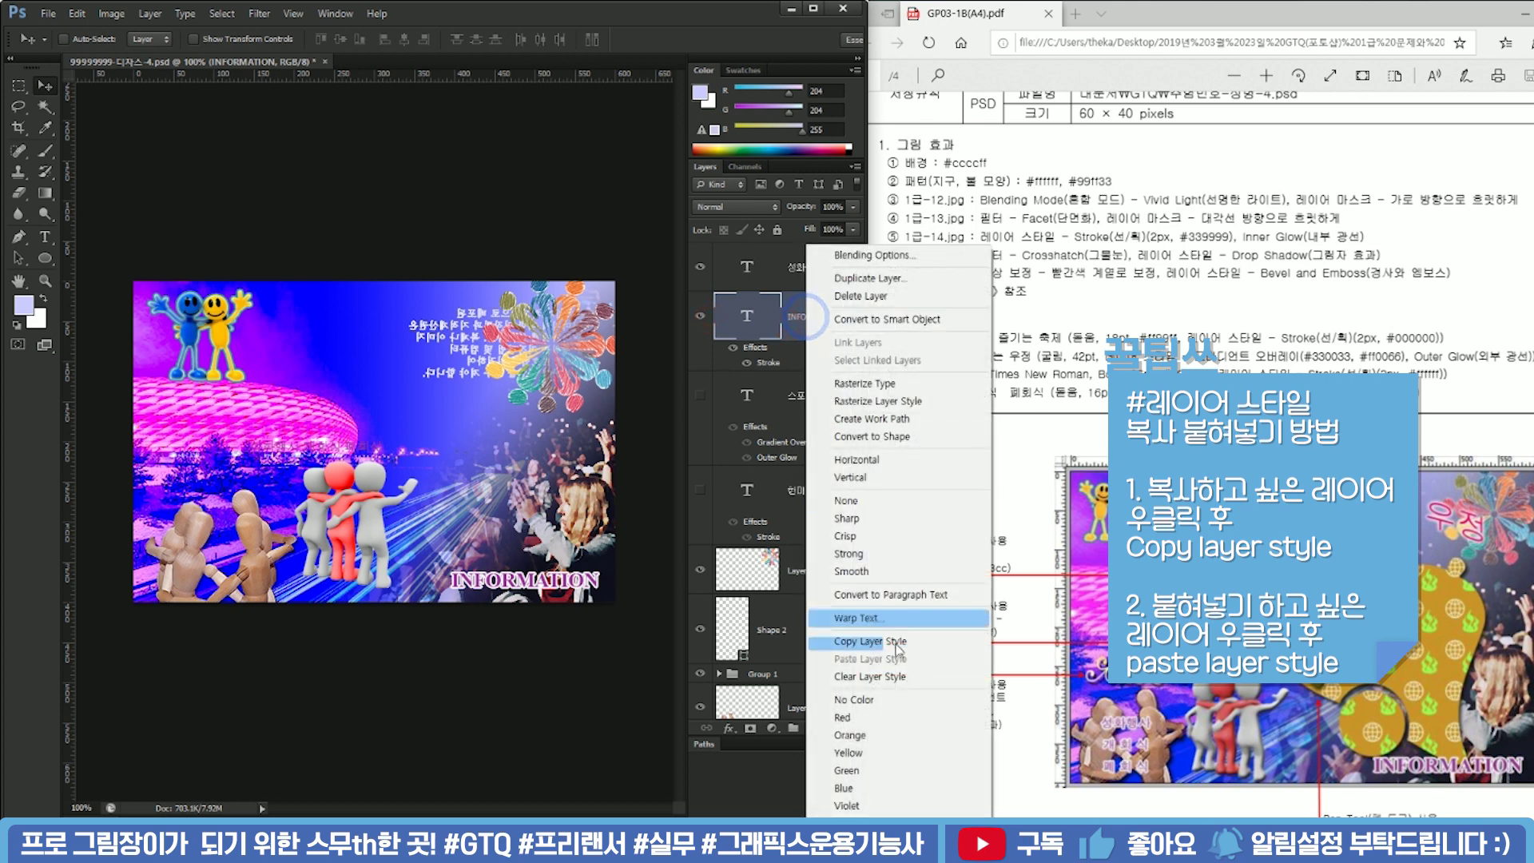
click(902, 640)
click(807, 292)
right_click(807, 292)
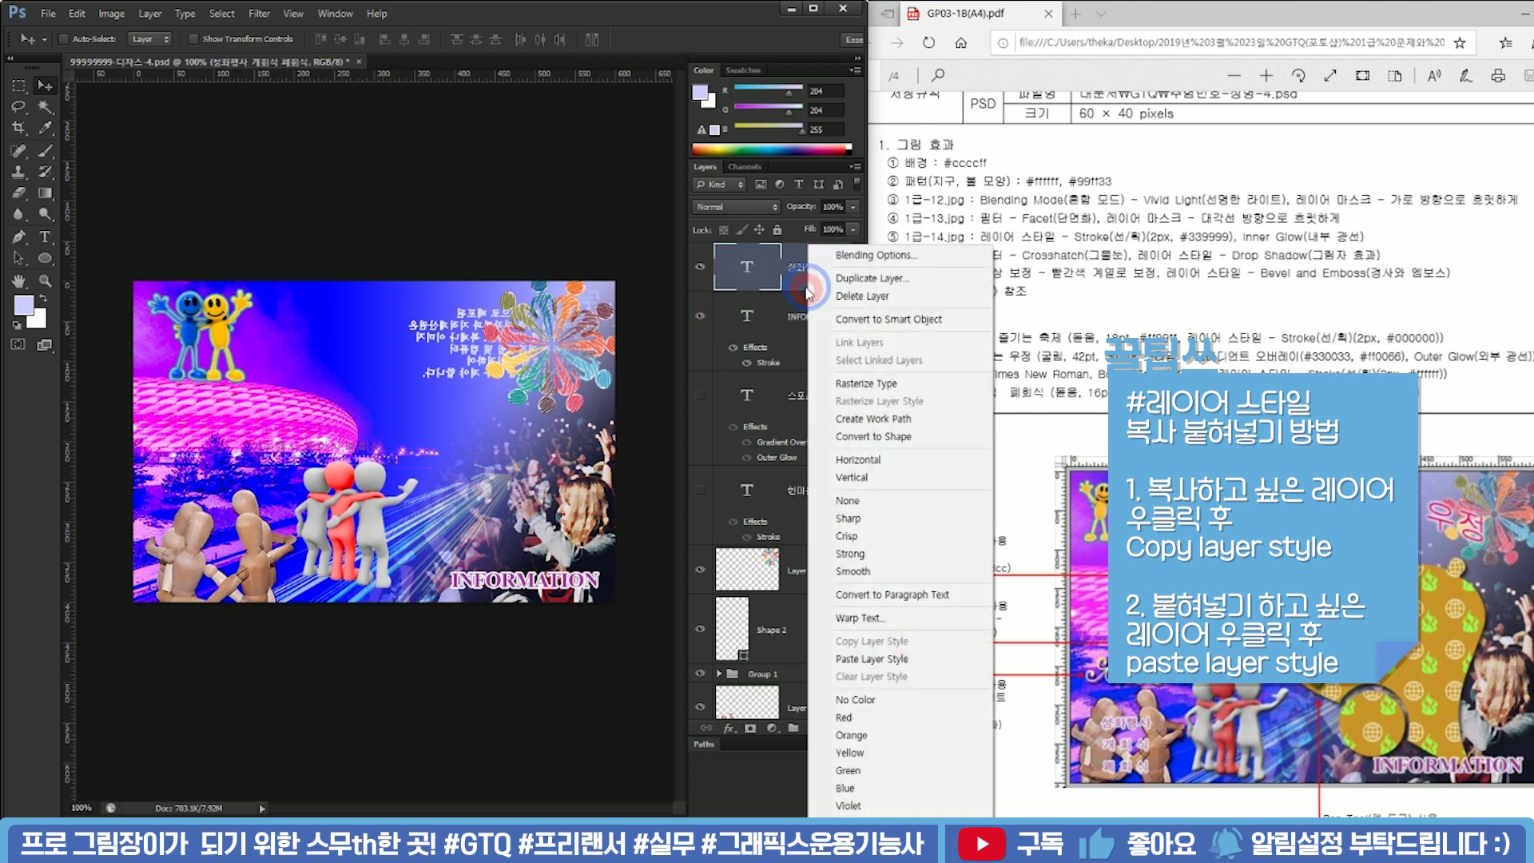
click(879, 664)
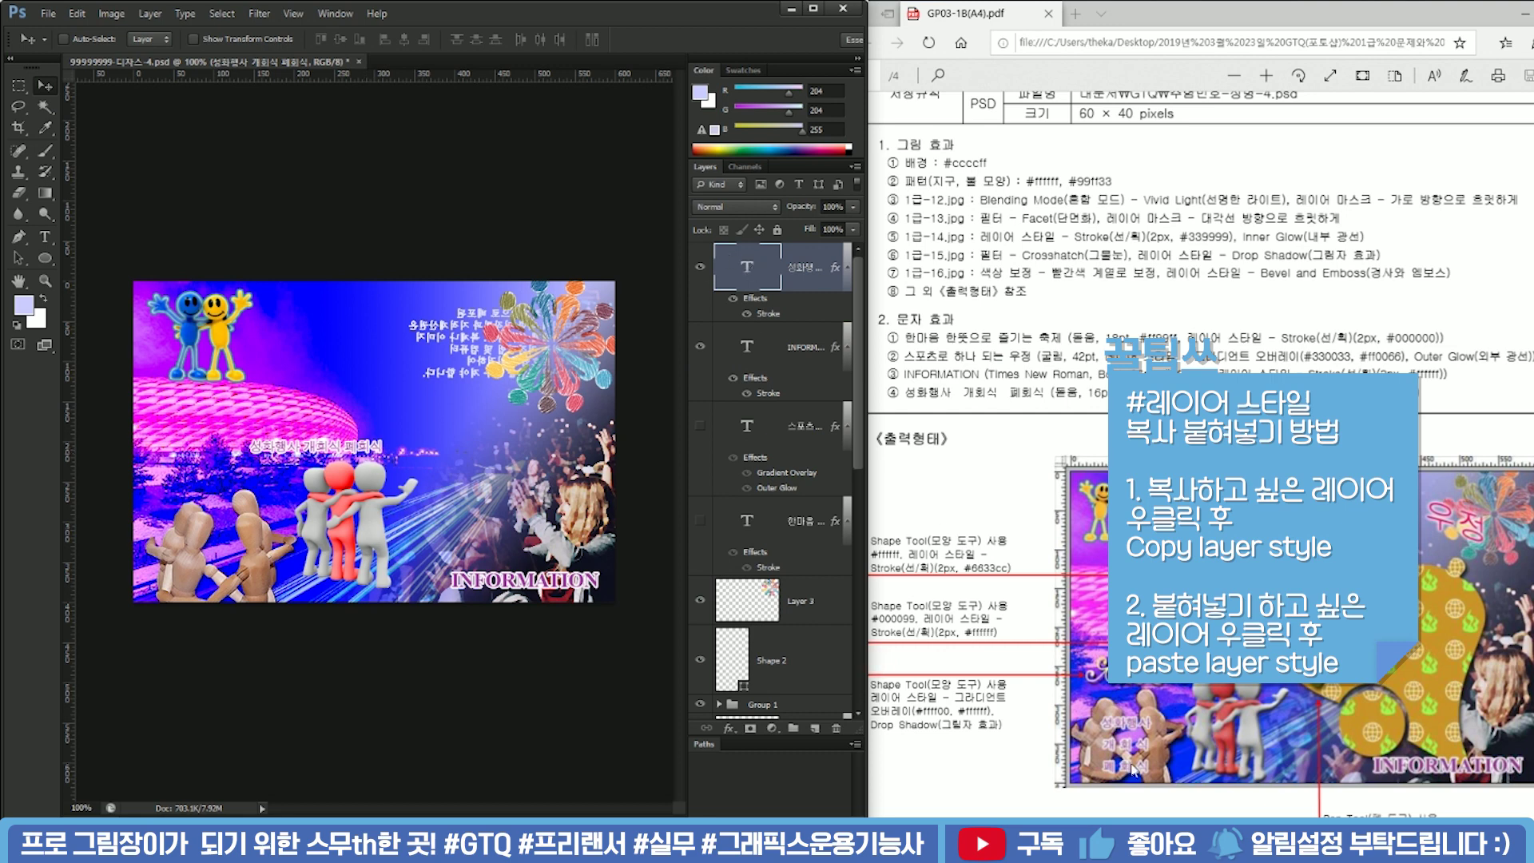
Break the "성화행사 개회식 폐회식" text into three lines, one word per line
double_click(750, 278)
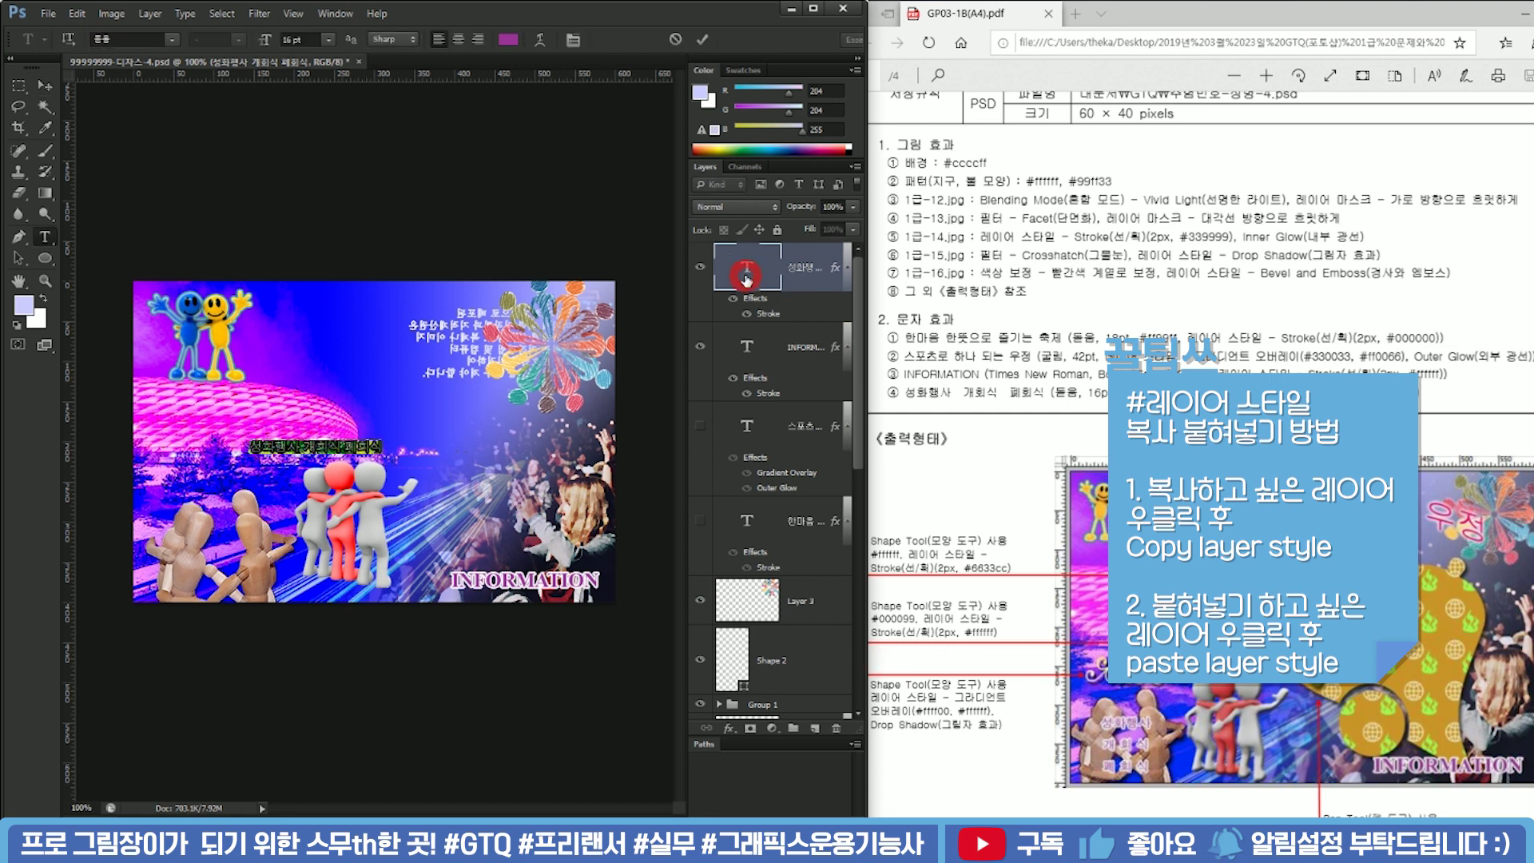
click(304, 447)
key(BackSpace)
key(Return)
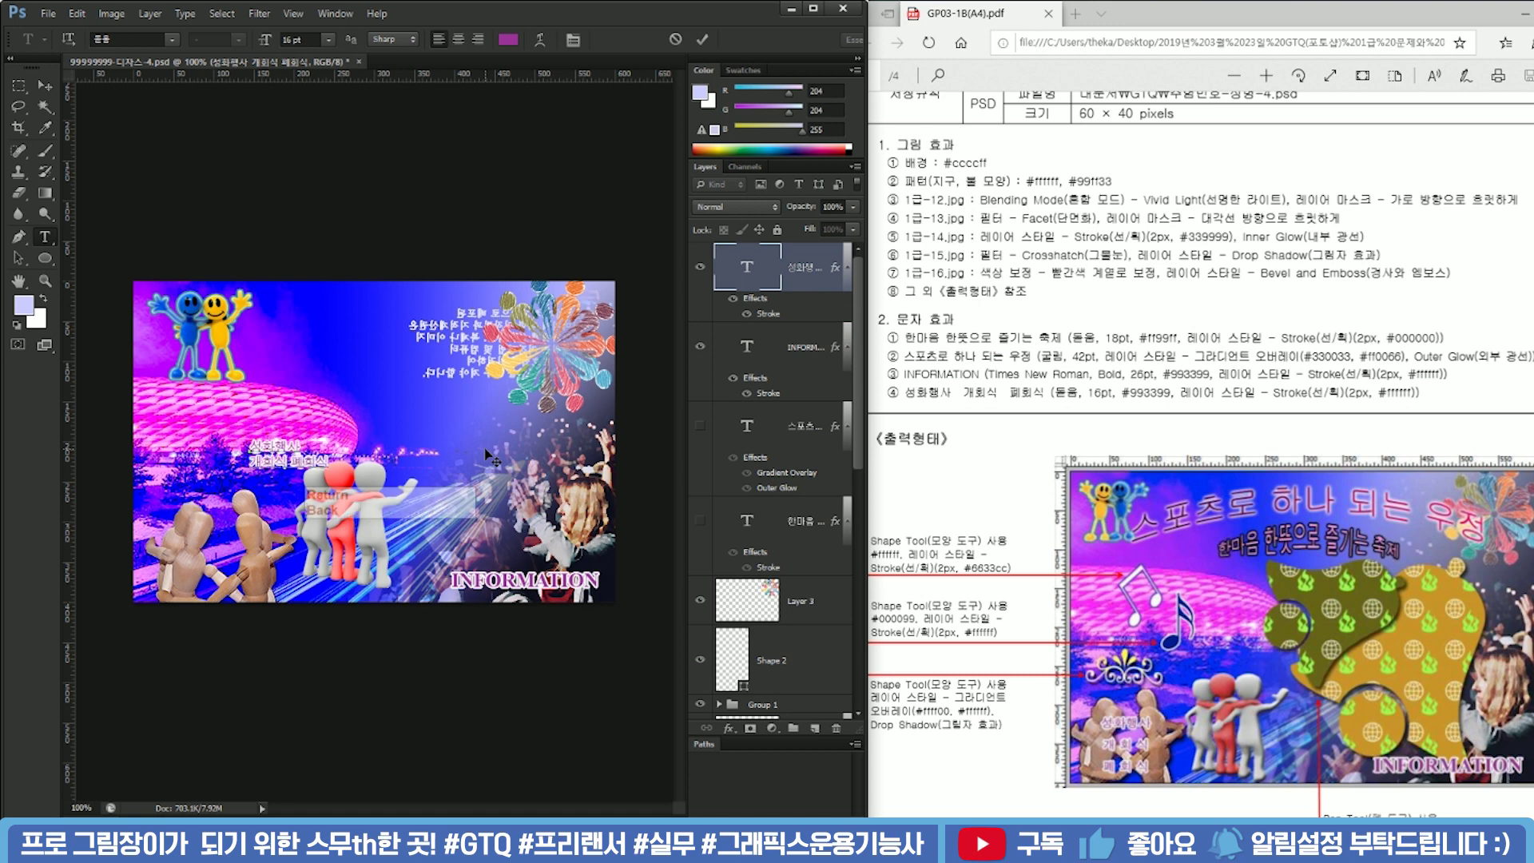
key(Right)
key(Right)
key(Right)
key(Right)
key(BackSpace)
key(Return)
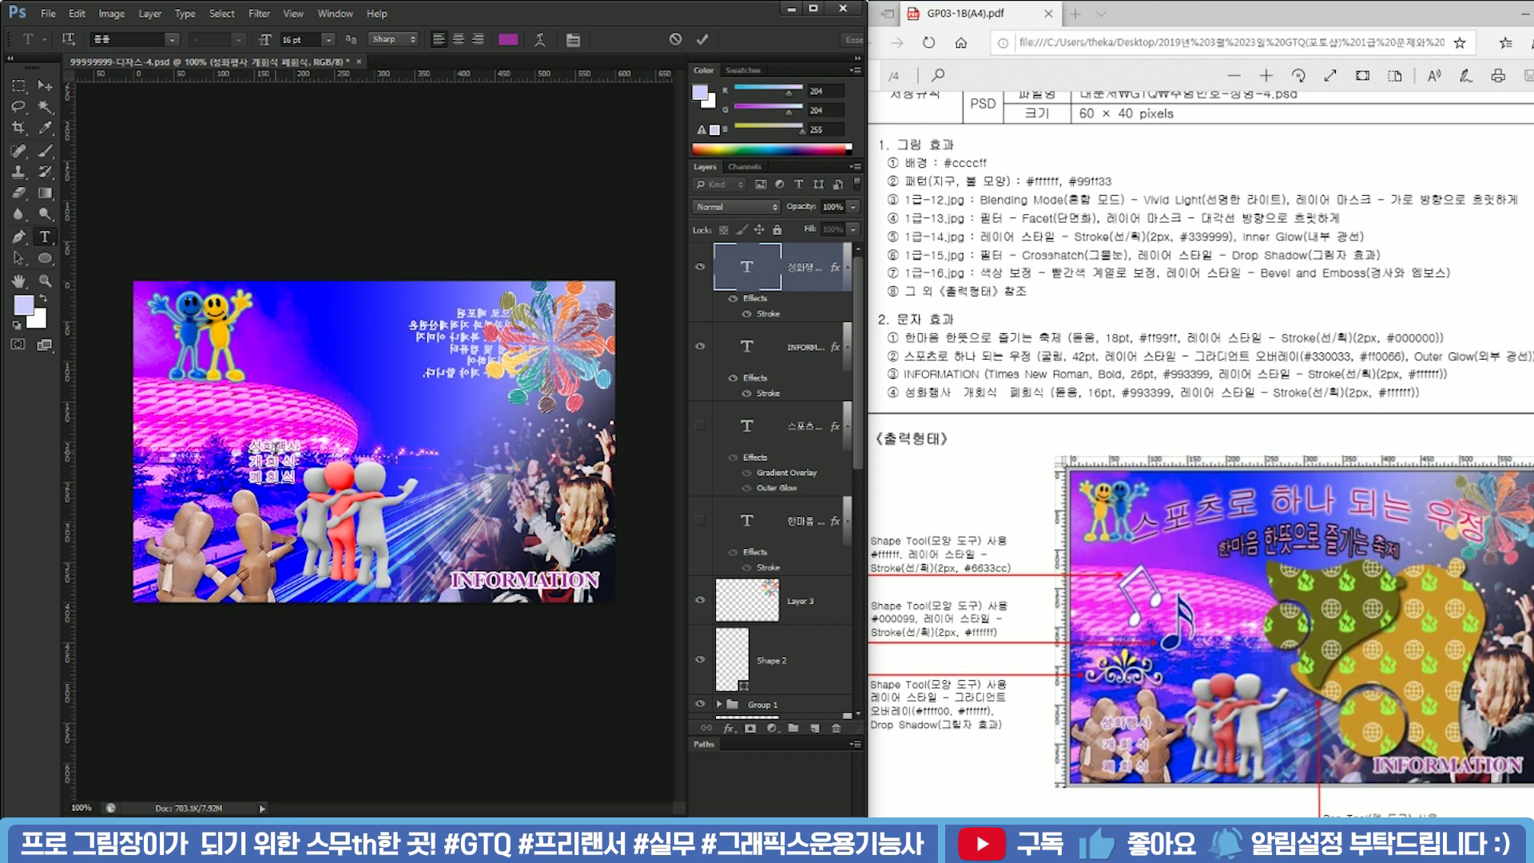
Set the leading of the three-line "성화행사 개회식 폐회식" text to 30 pt
click(813, 345)
click(813, 279)
key(v)
click(335, 14)
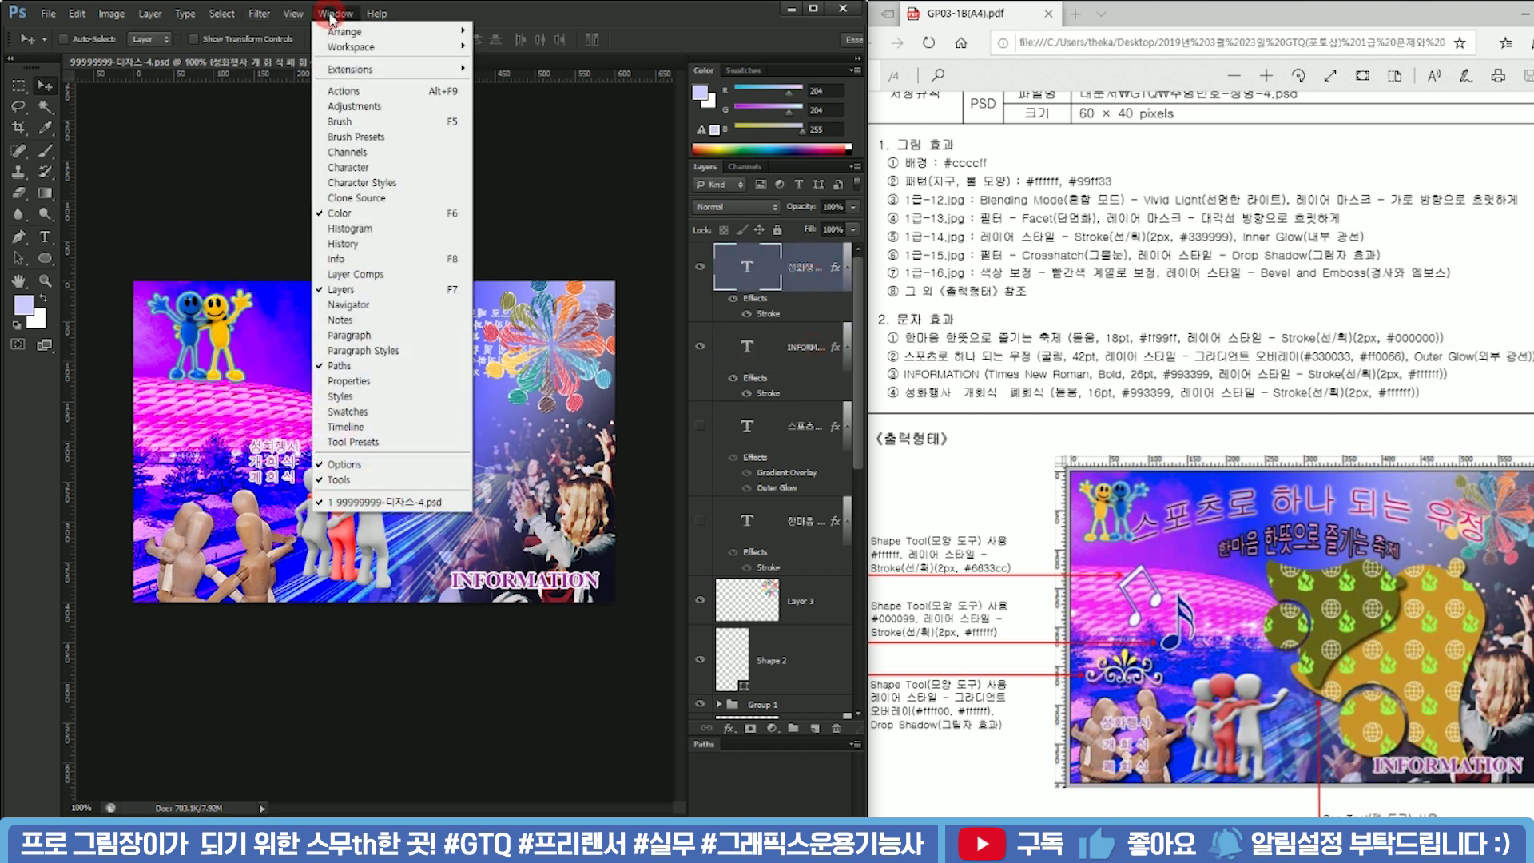
click(389, 167)
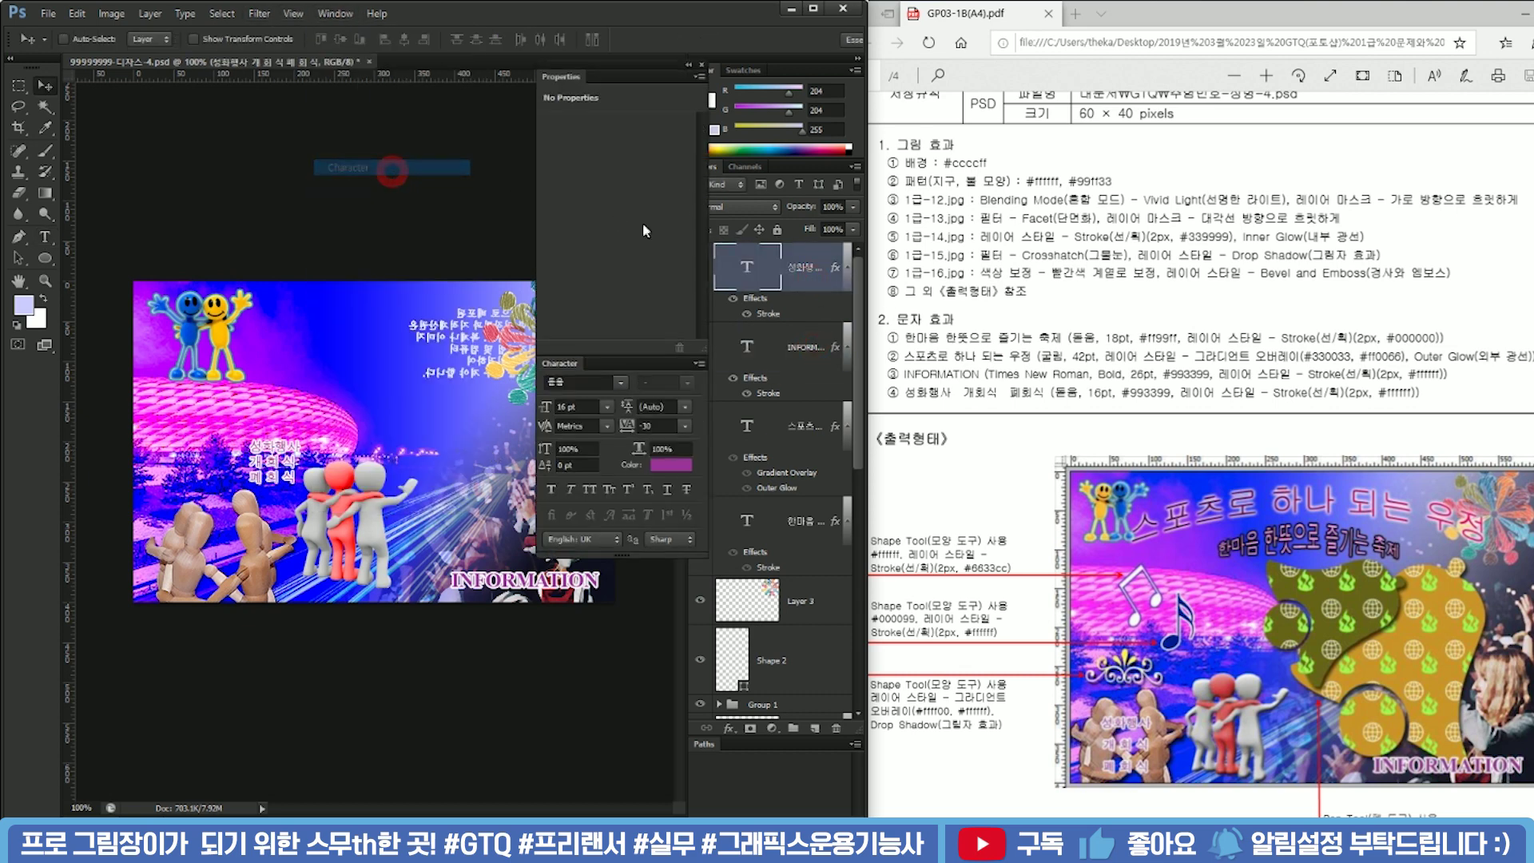
click(697, 77)
drag(579, 66, 548, 83)
double_click(743, 266)
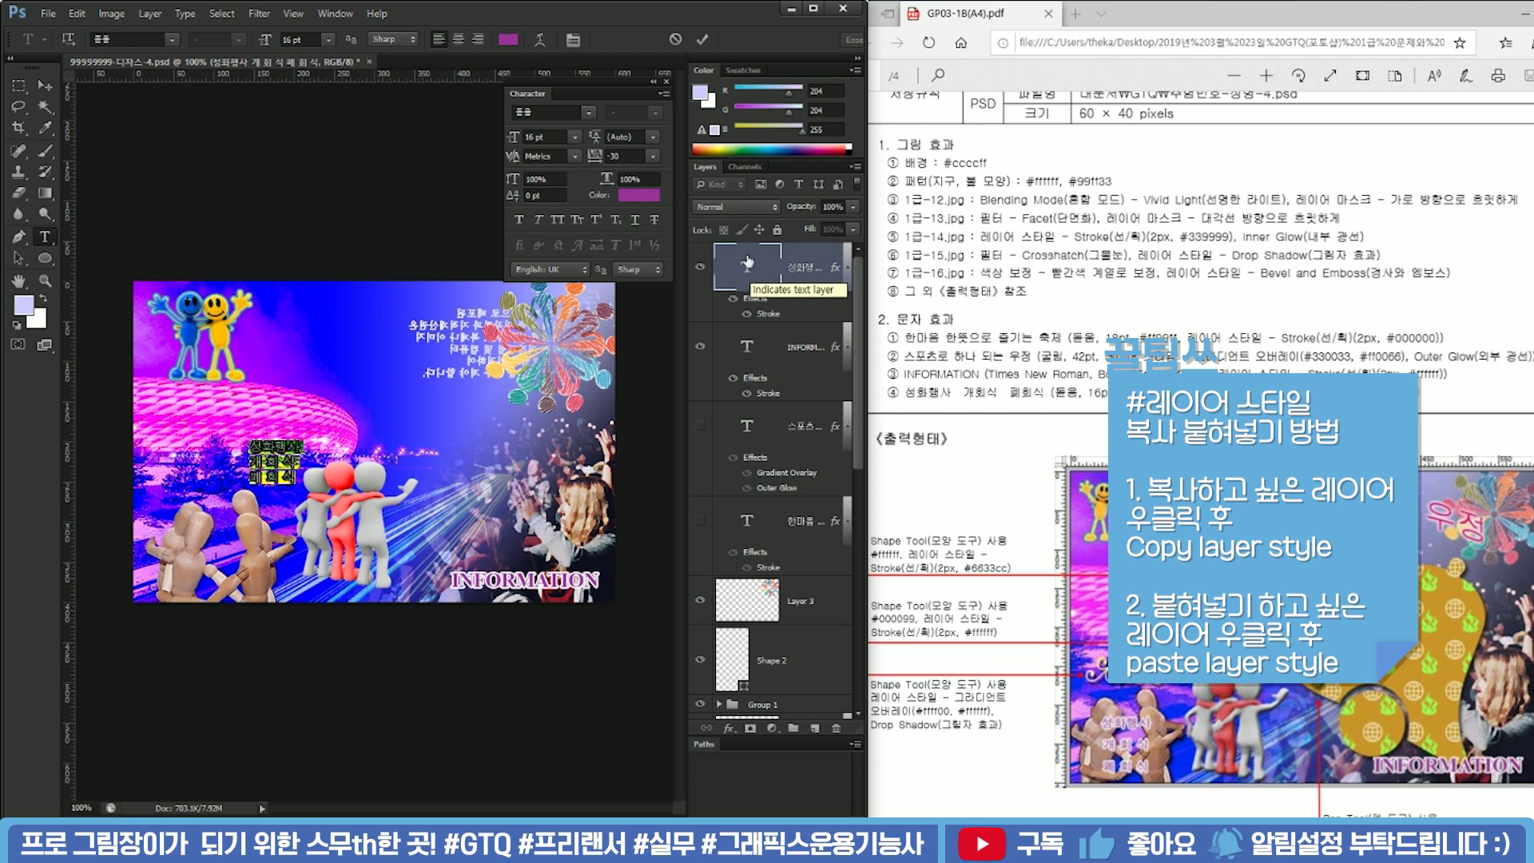
click(636, 136)
scroll(635, 137, up, 20)
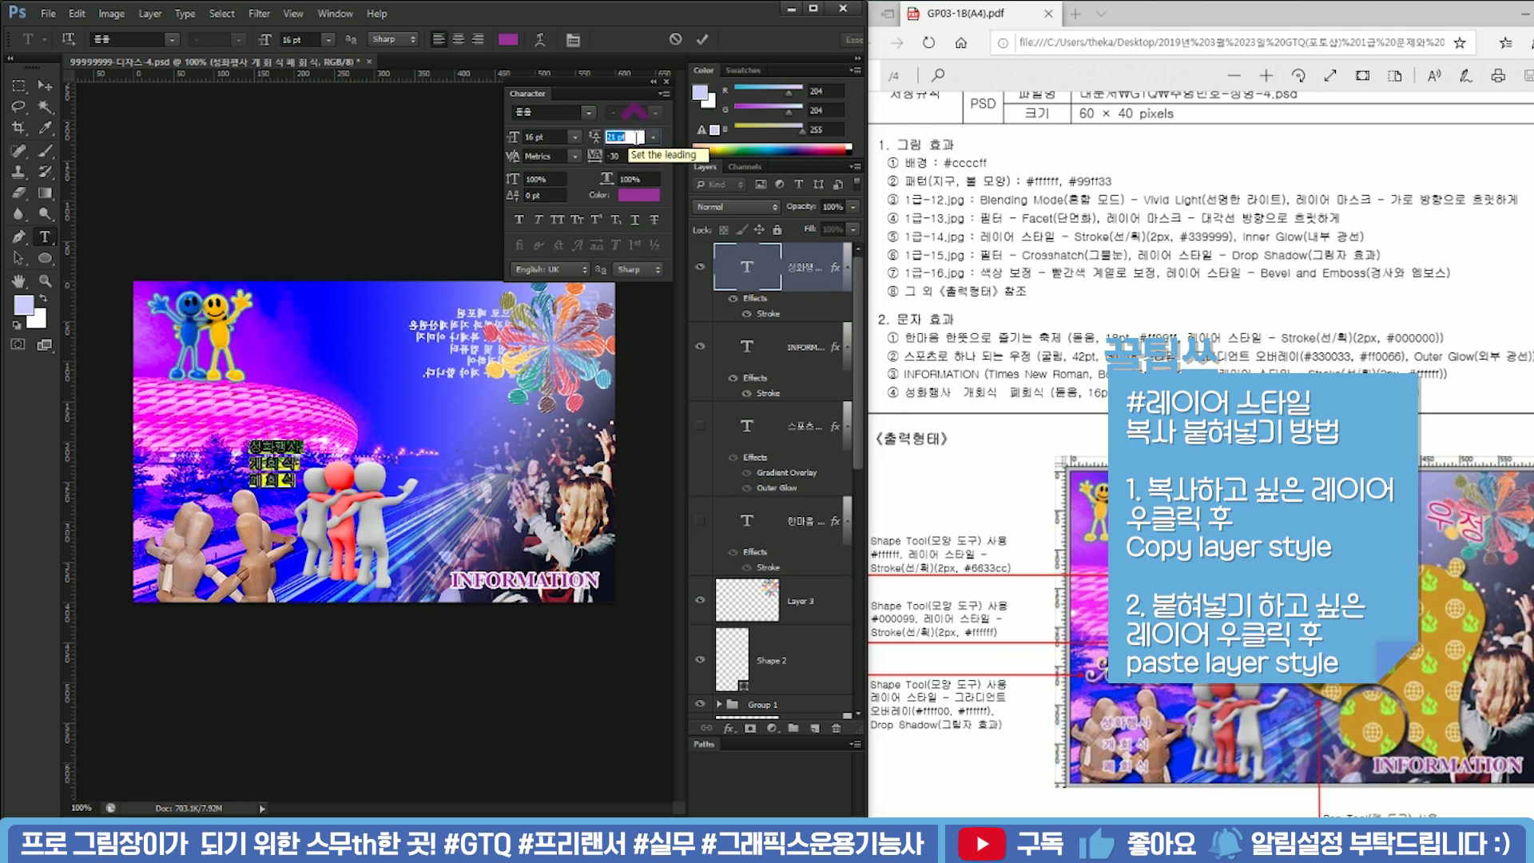
scroll(639, 138, up, 3)
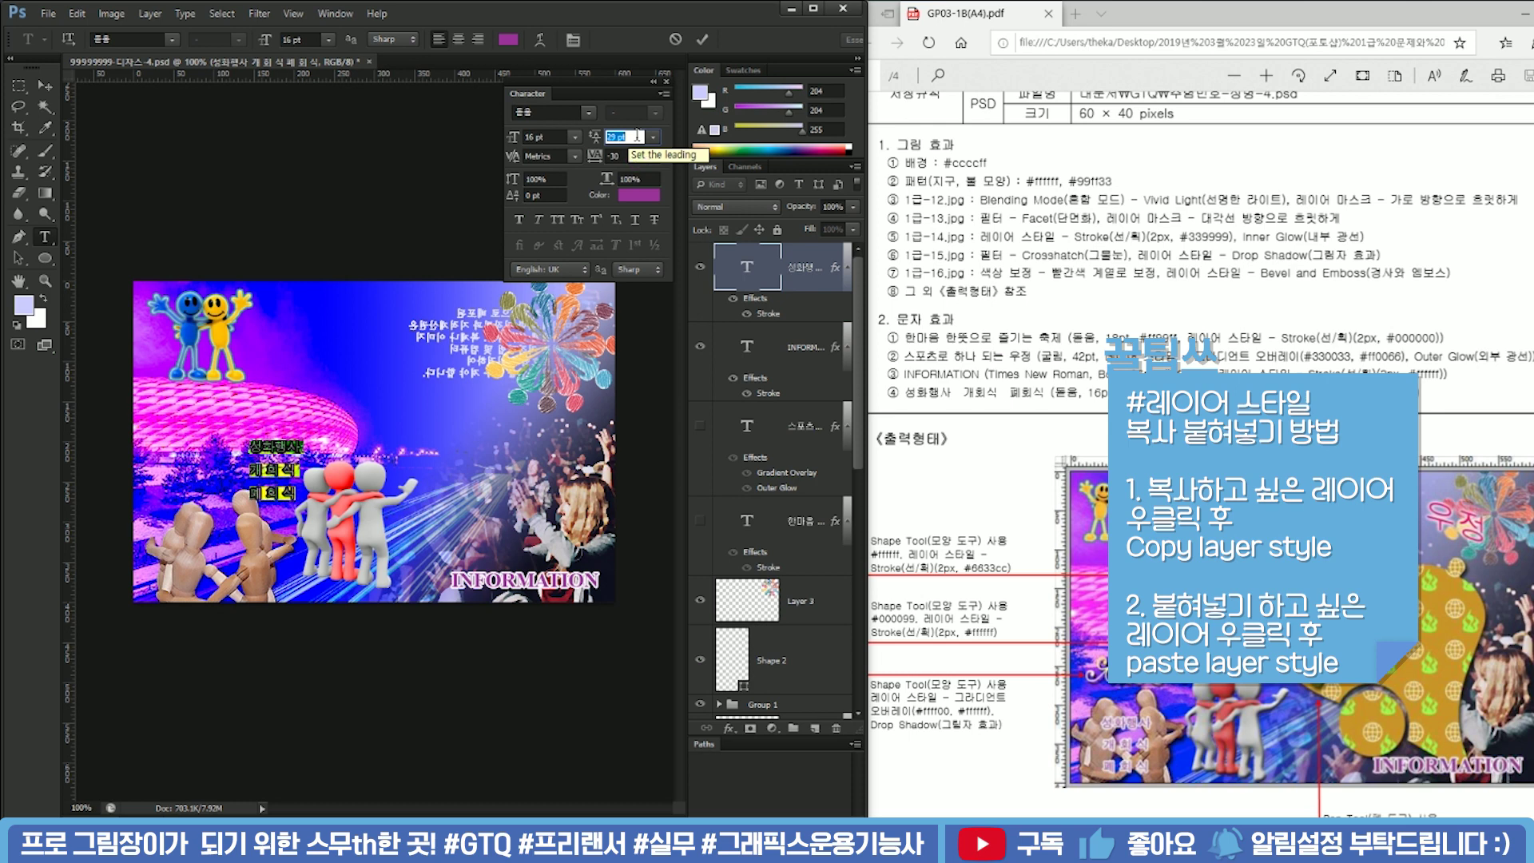
scroll(639, 136, up, 1)
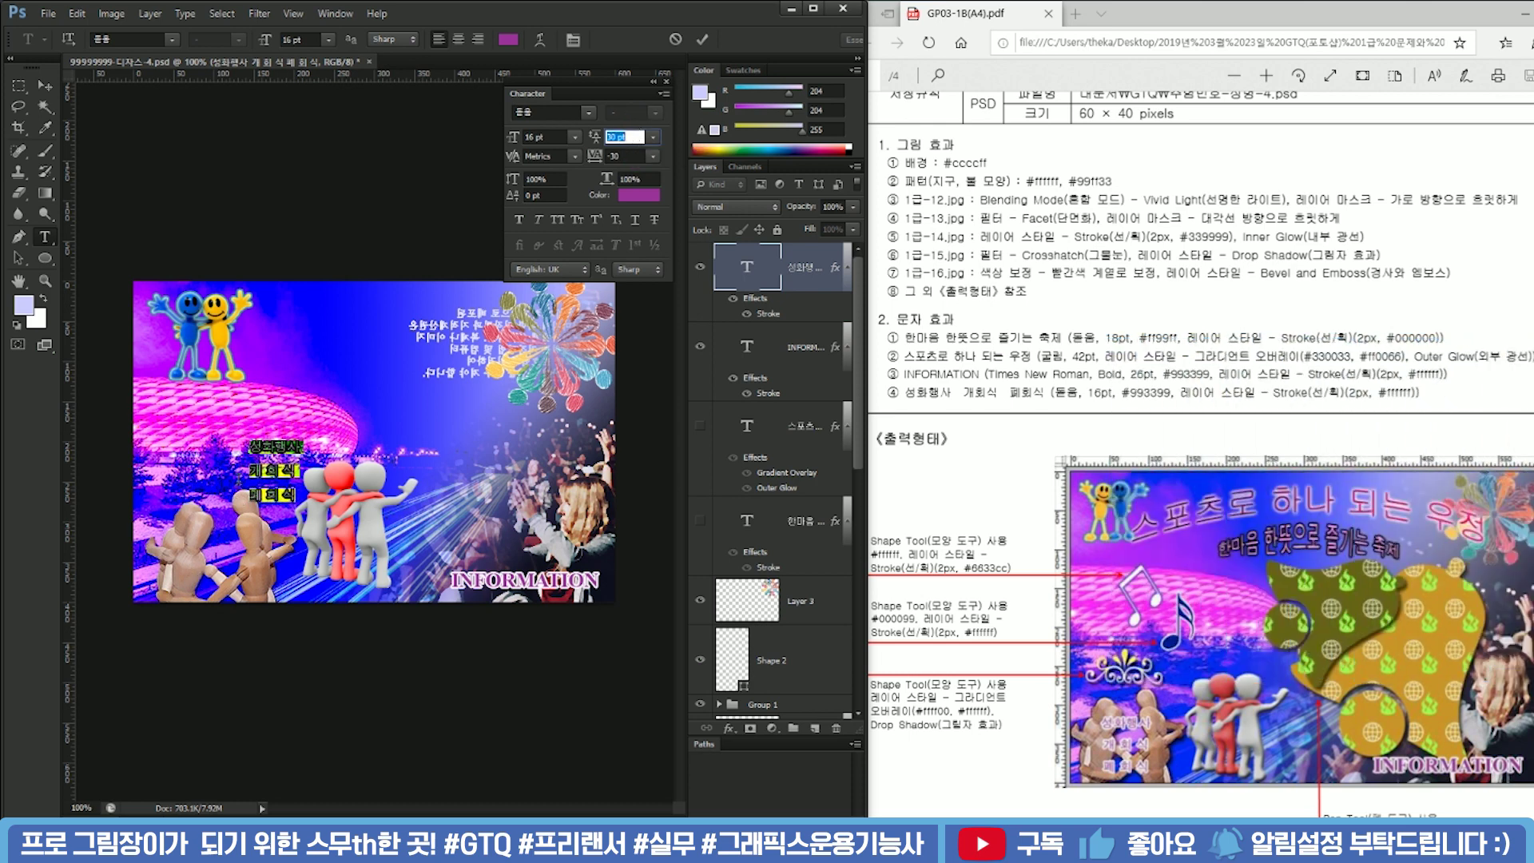
Widen the tracking of the "개회식" and "폐회식" lines so they match the width of the "성화행사" line
drag(247, 472, 313, 514)
click(626, 155)
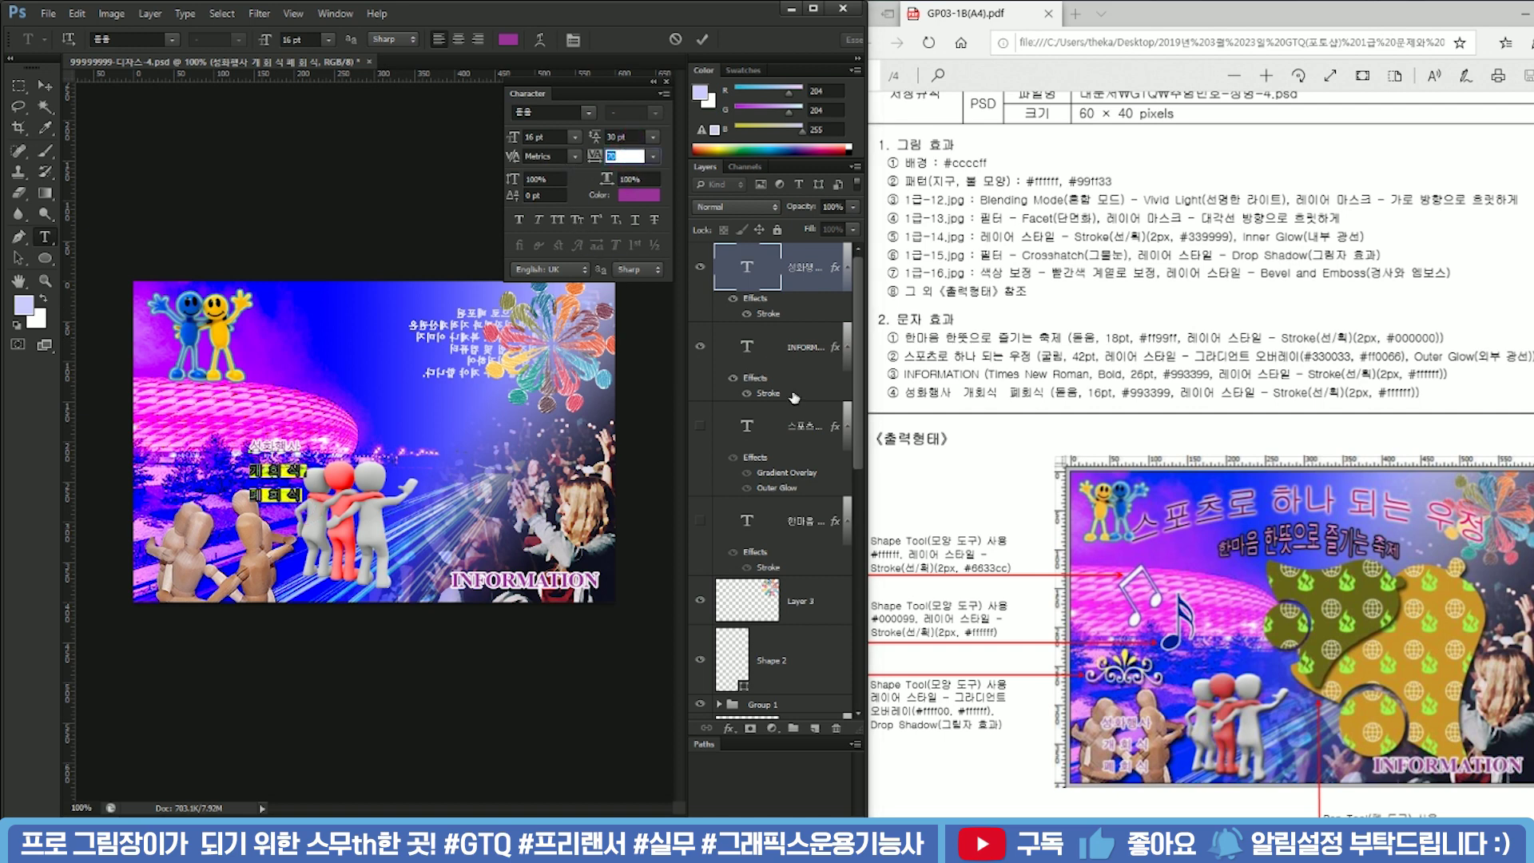
click(774, 346)
click(797, 283)
key(v)
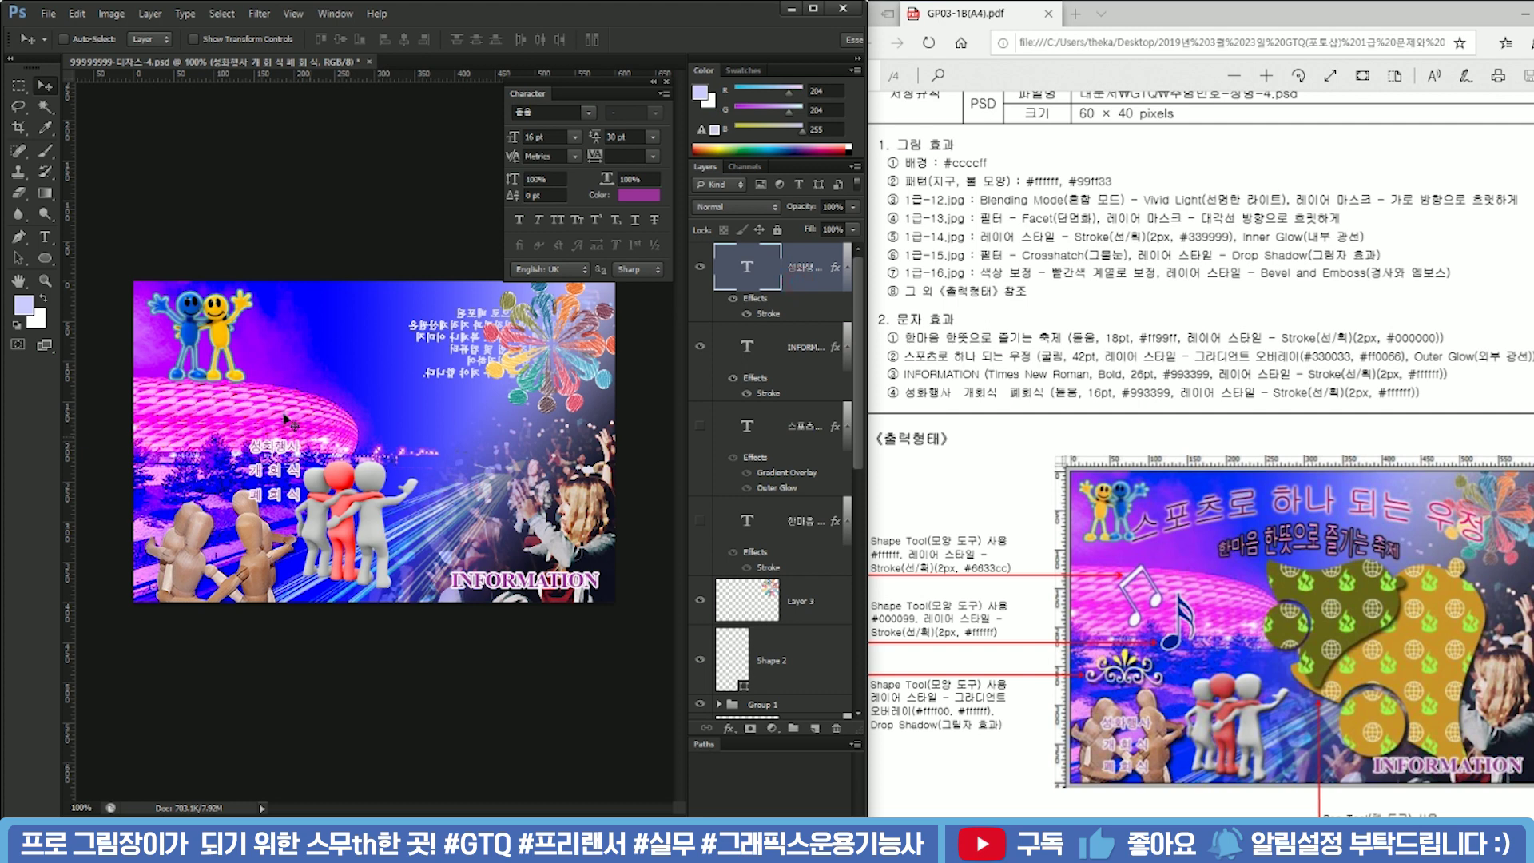
Move the "성화행사 개회식 폐회식" text over the wooden figures in the poster's lower-left corner
key(ctrl+t)
drag(289, 448, 212, 540)
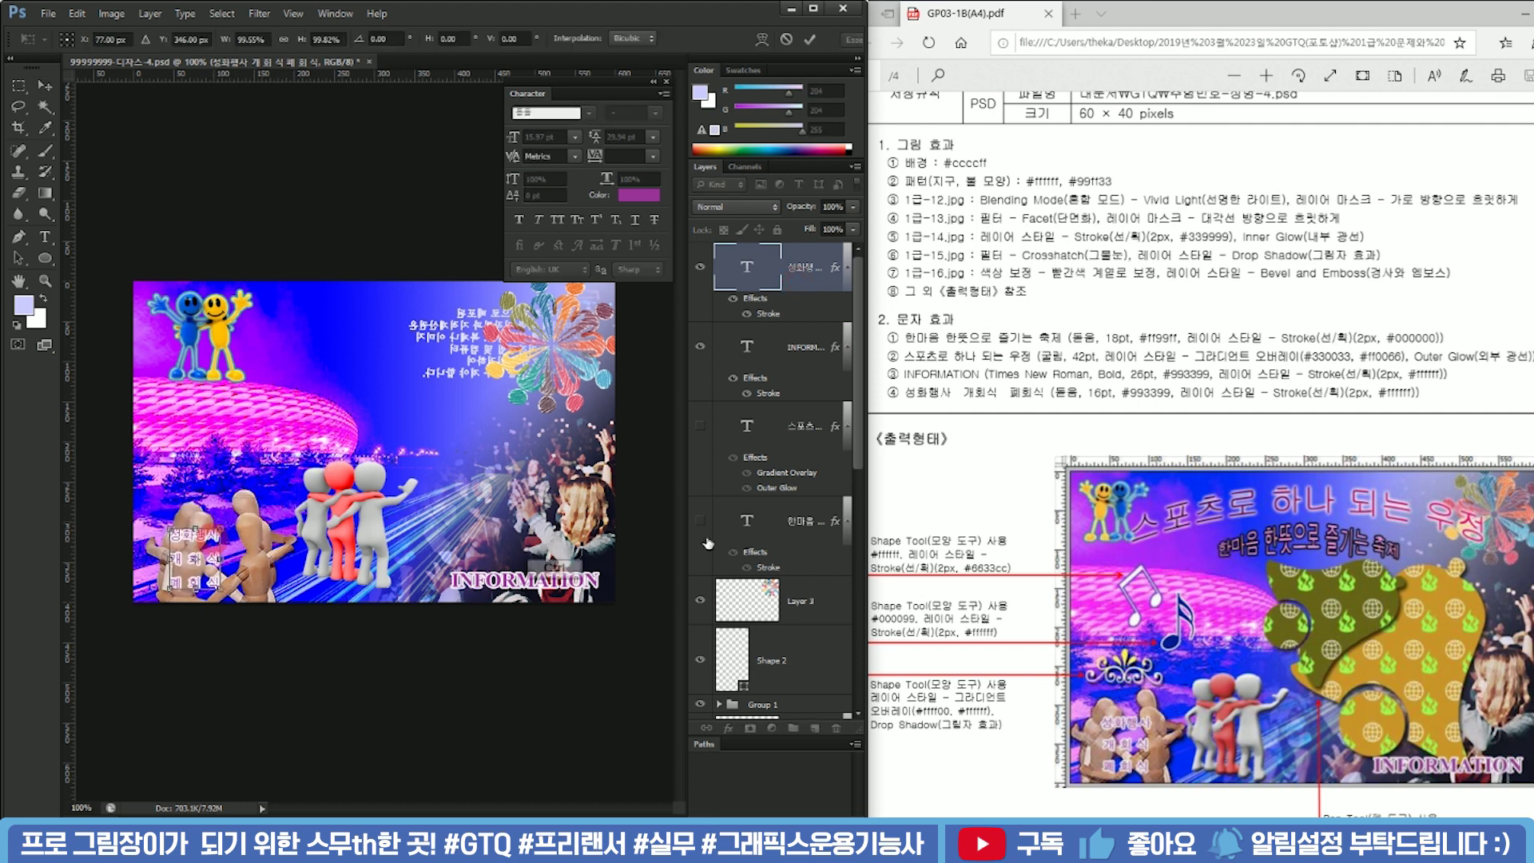
key(Return)
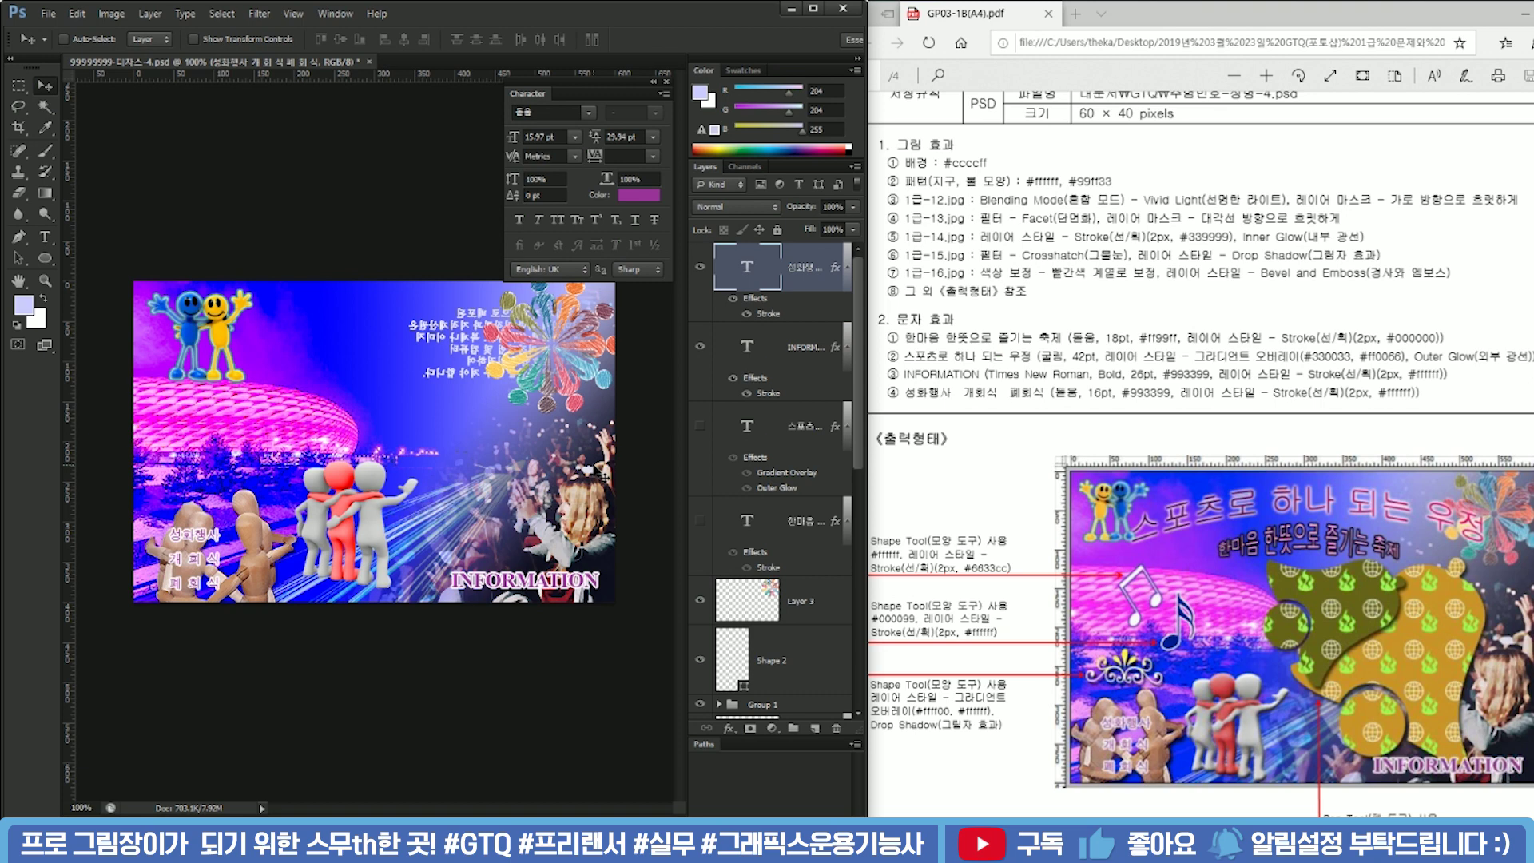
Briefly show the Ellipse 1 and Ellipse 1 copy shape layers to check them and hide both again
scroll(721, 528, down, 6)
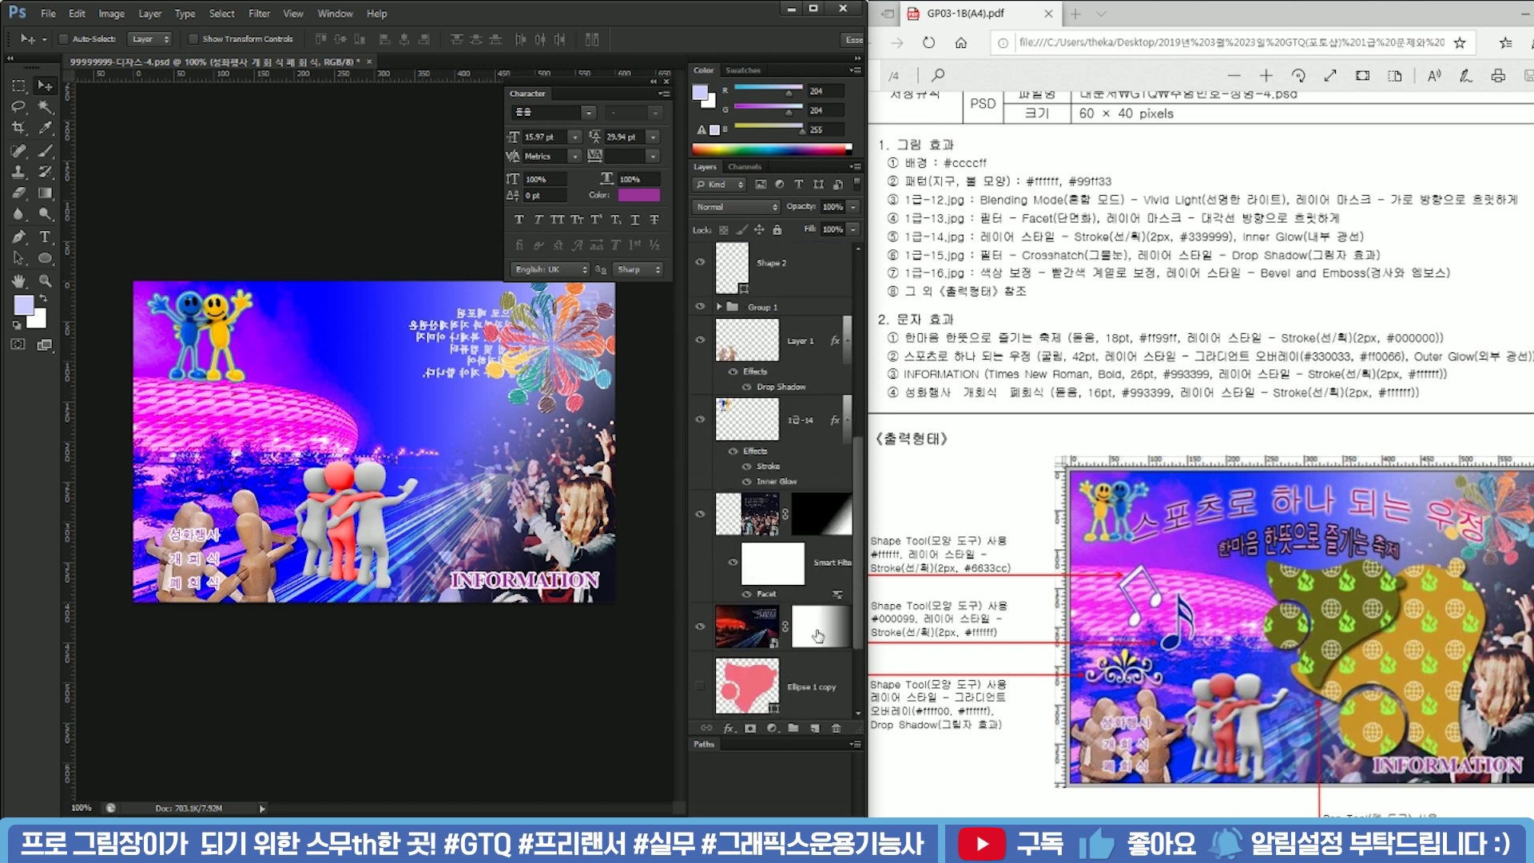
click(716, 576)
drag(699, 634, 696, 587)
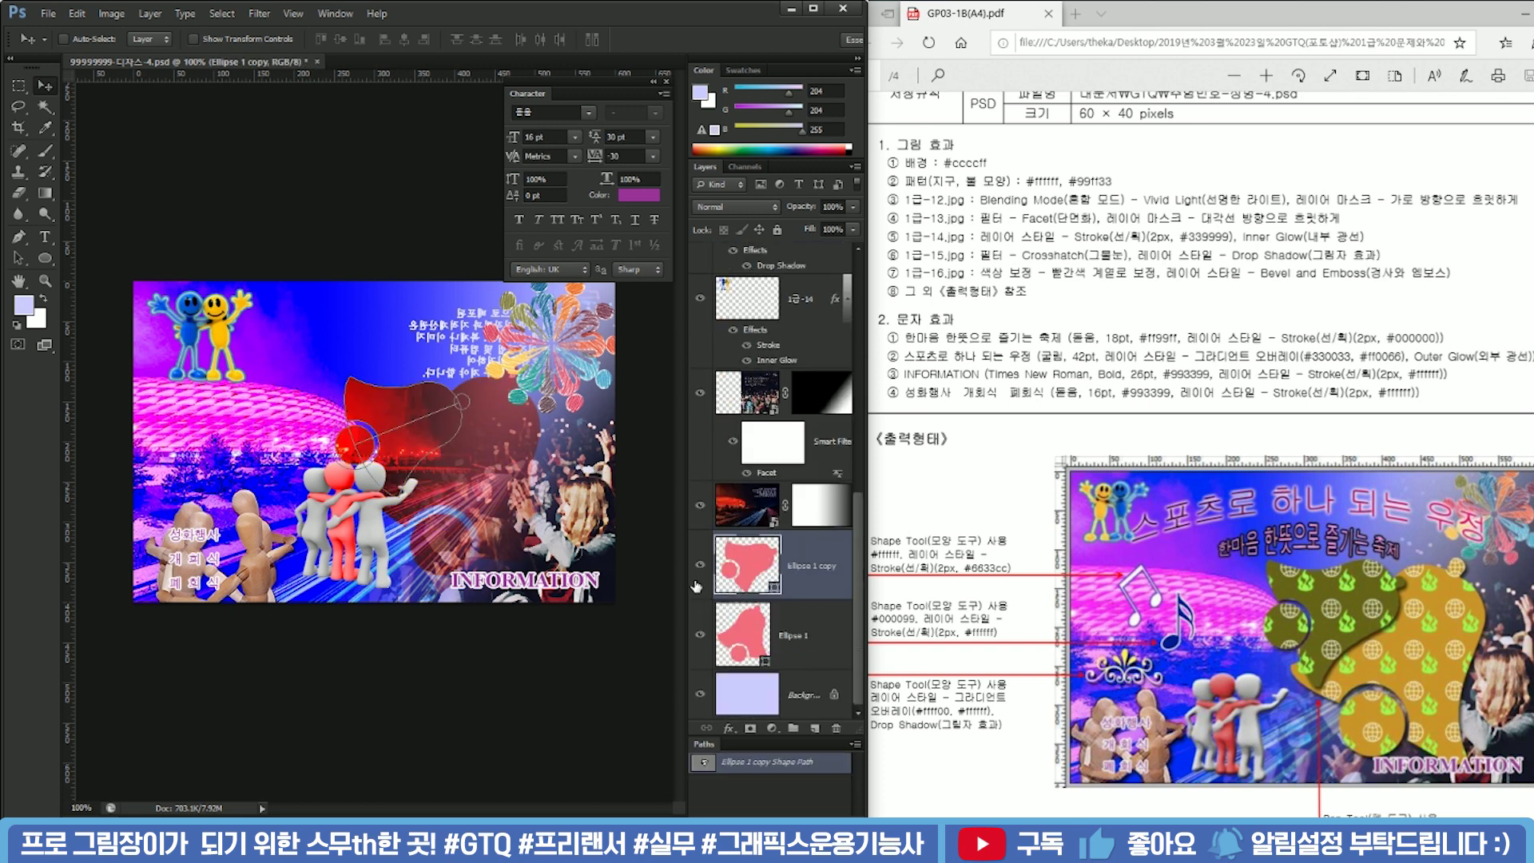
drag(701, 577, 700, 633)
click(799, 318)
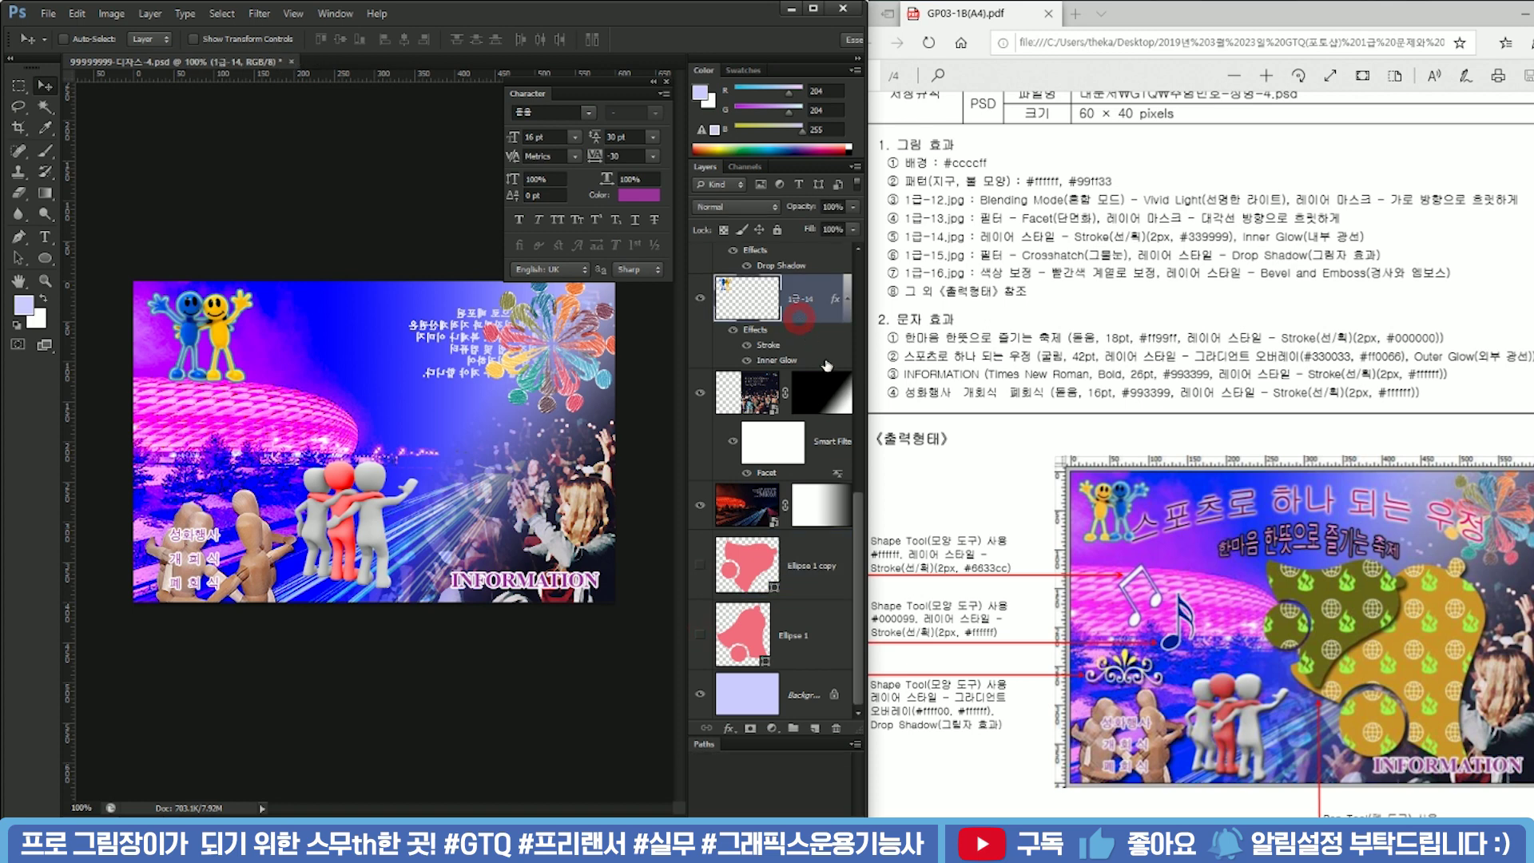
Show the "스포츠로 하나 되는 우정" and "한마음 한뜻으로 즐기는 축제" text layers again
scroll(776, 426, up, 6)
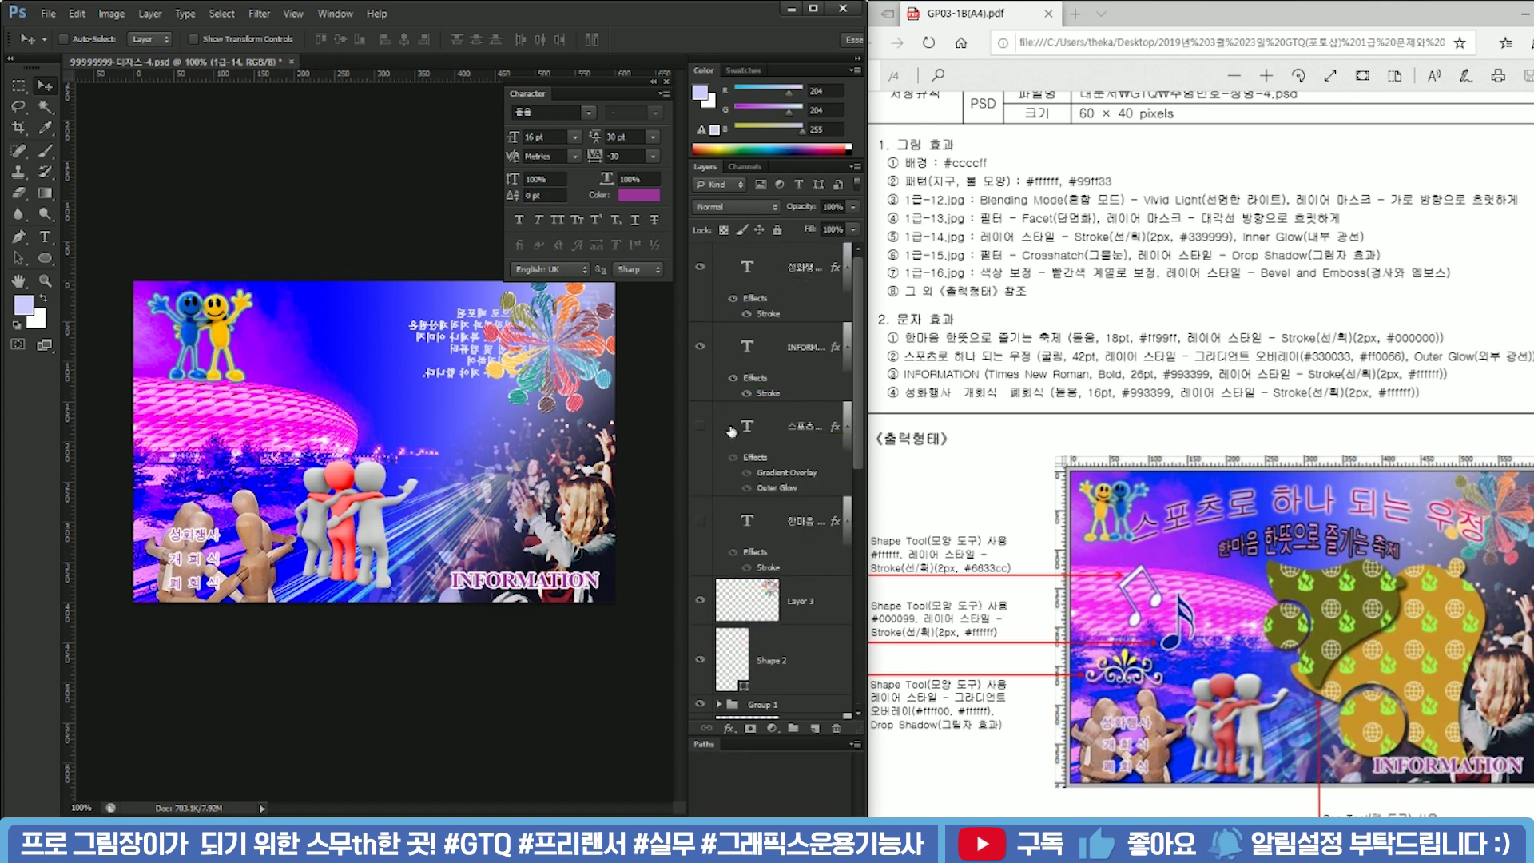
click(700, 426)
click(701, 520)
Try repositioning the "스포츠로 하나 되는 우정" headline and undo the last transform
click(815, 532)
click(805, 429)
ctrl+click(379, 312)
key(ctrl+t)
drag(383, 312, 317, 349)
key(Return)
key(ctrl+z)
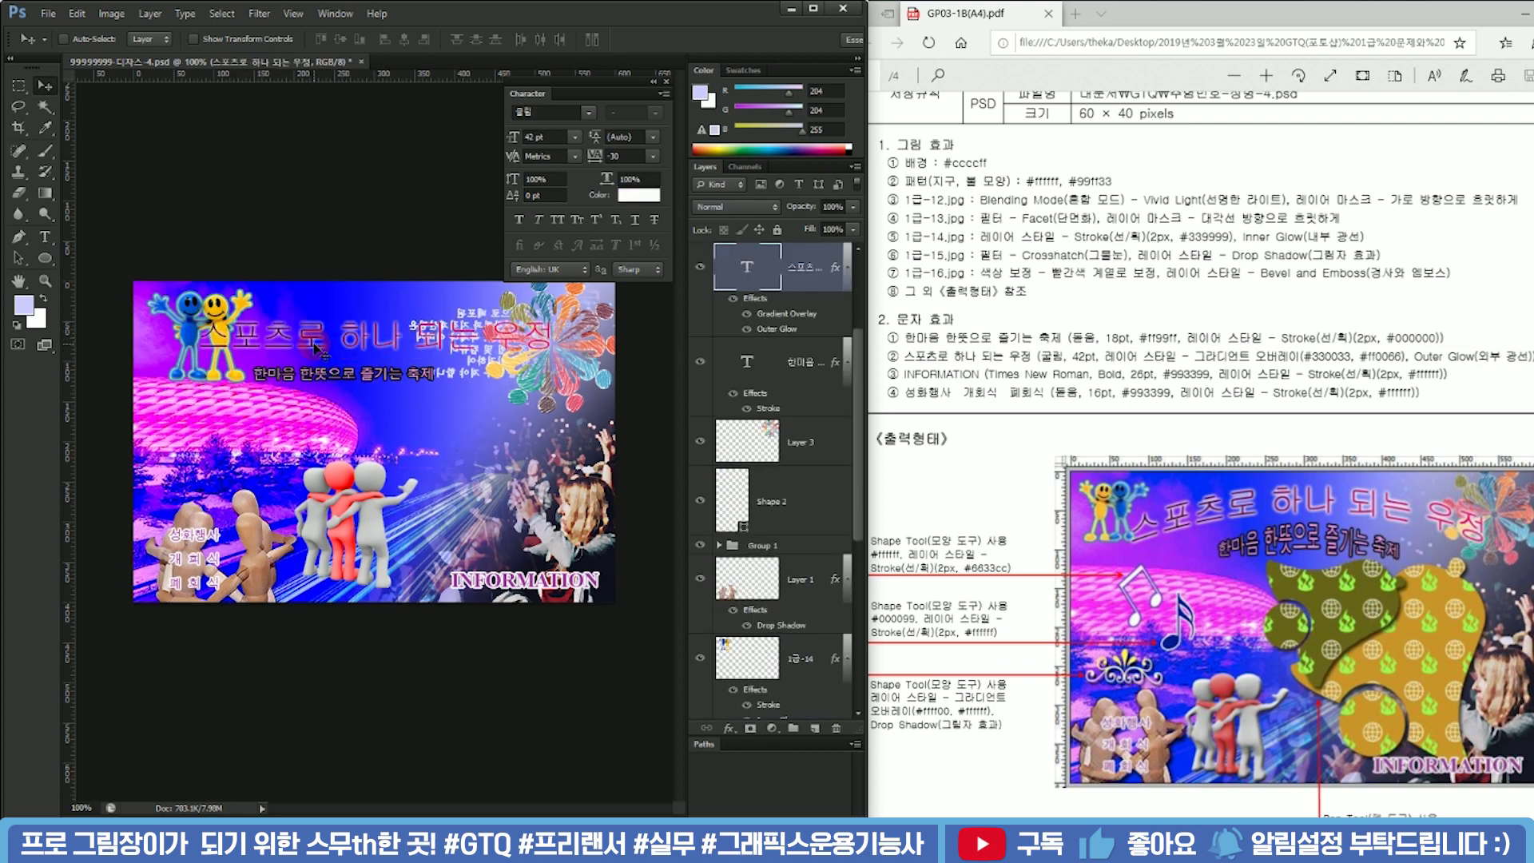
Scale the wooden figures on Layer 1 down to about 86% in the poster's lower-left corner
ctrl+click(259, 538)
key(ctrl+t)
mouse_move(295, 490)
mouse_down()
mouse_move(225, 531)
mouse_move(272, 505)
mouse_up()
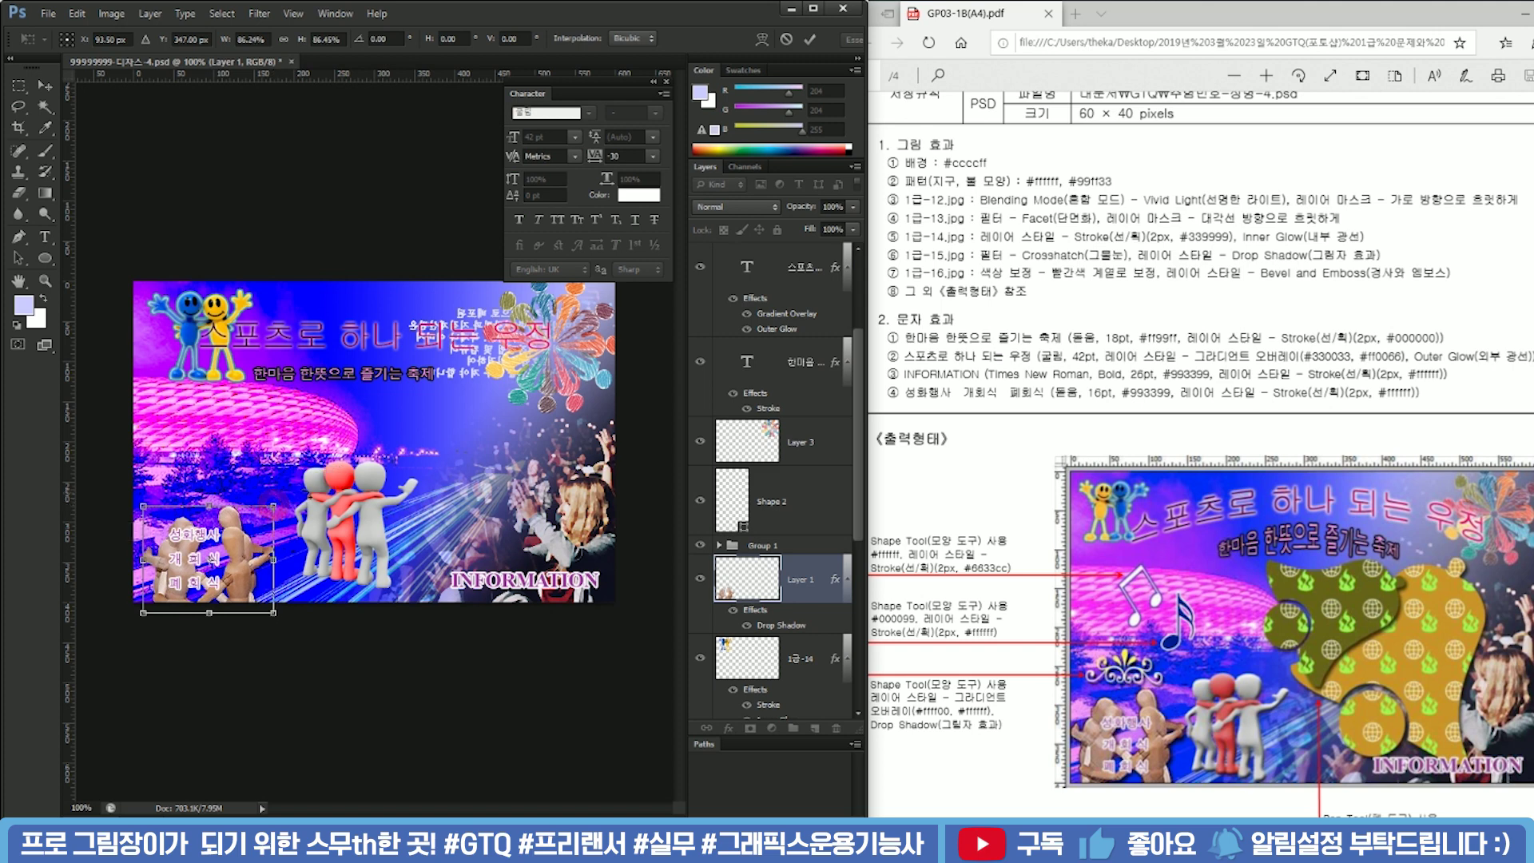
key(Return)
Scale down the three linked figures in Group 1 and place them further left, beside the wooden figures
click(769, 545)
key(ctrl+t)
mouse_move(380, 505)
mouse_down()
mouse_move(356, 515)
mouse_move(383, 483)
mouse_move(374, 496)
mouse_up()
key(Return)
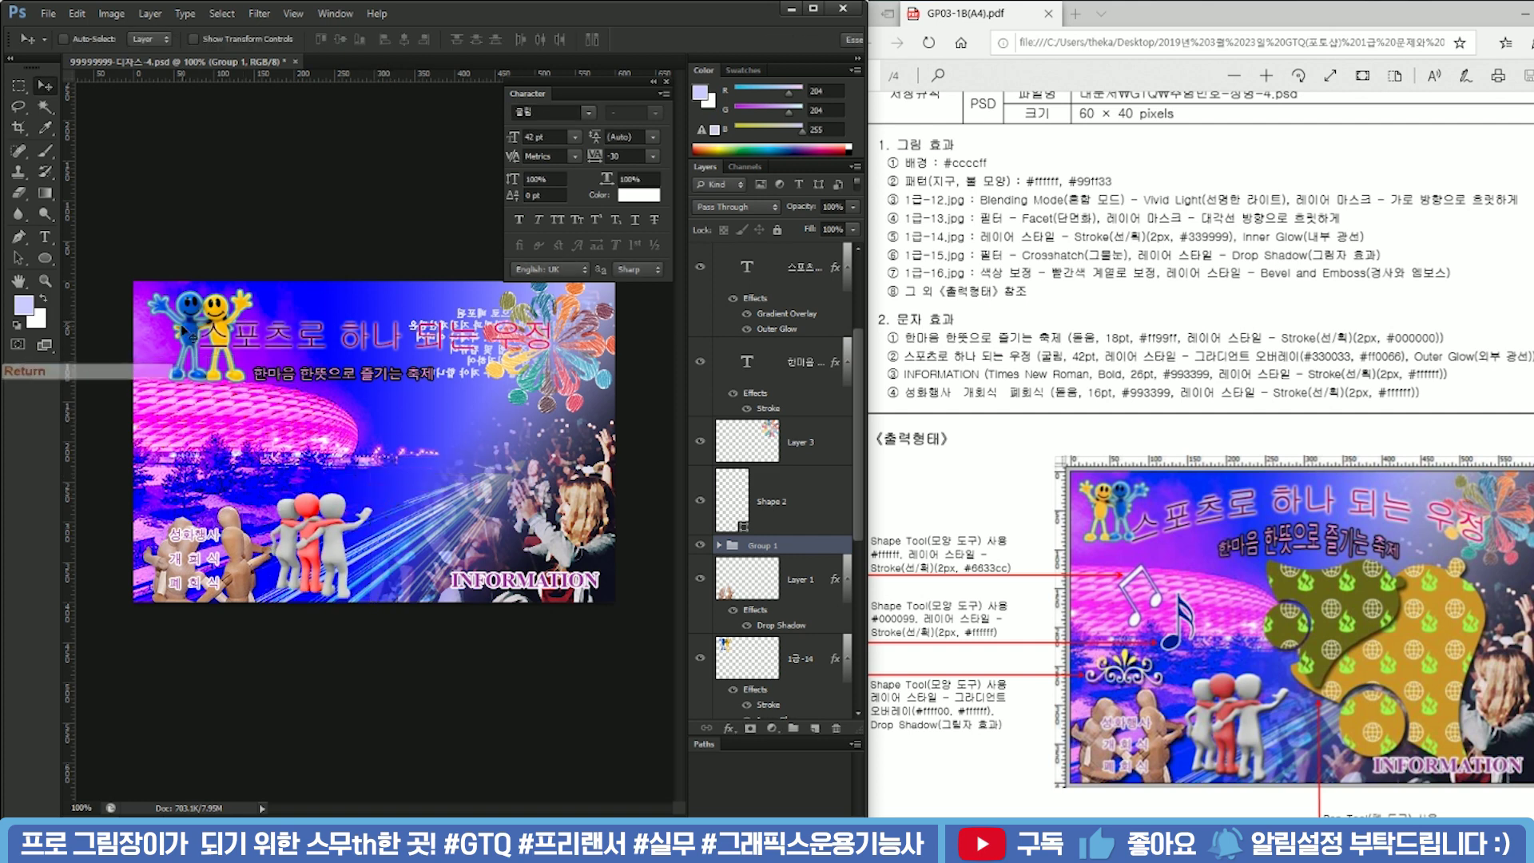
Warp the "스포츠로 하나 되는 우정" headline with a horizontal Arch style and a bend of +21%
ctrl+click(196, 335)
scroll(808, 294, up, 2)
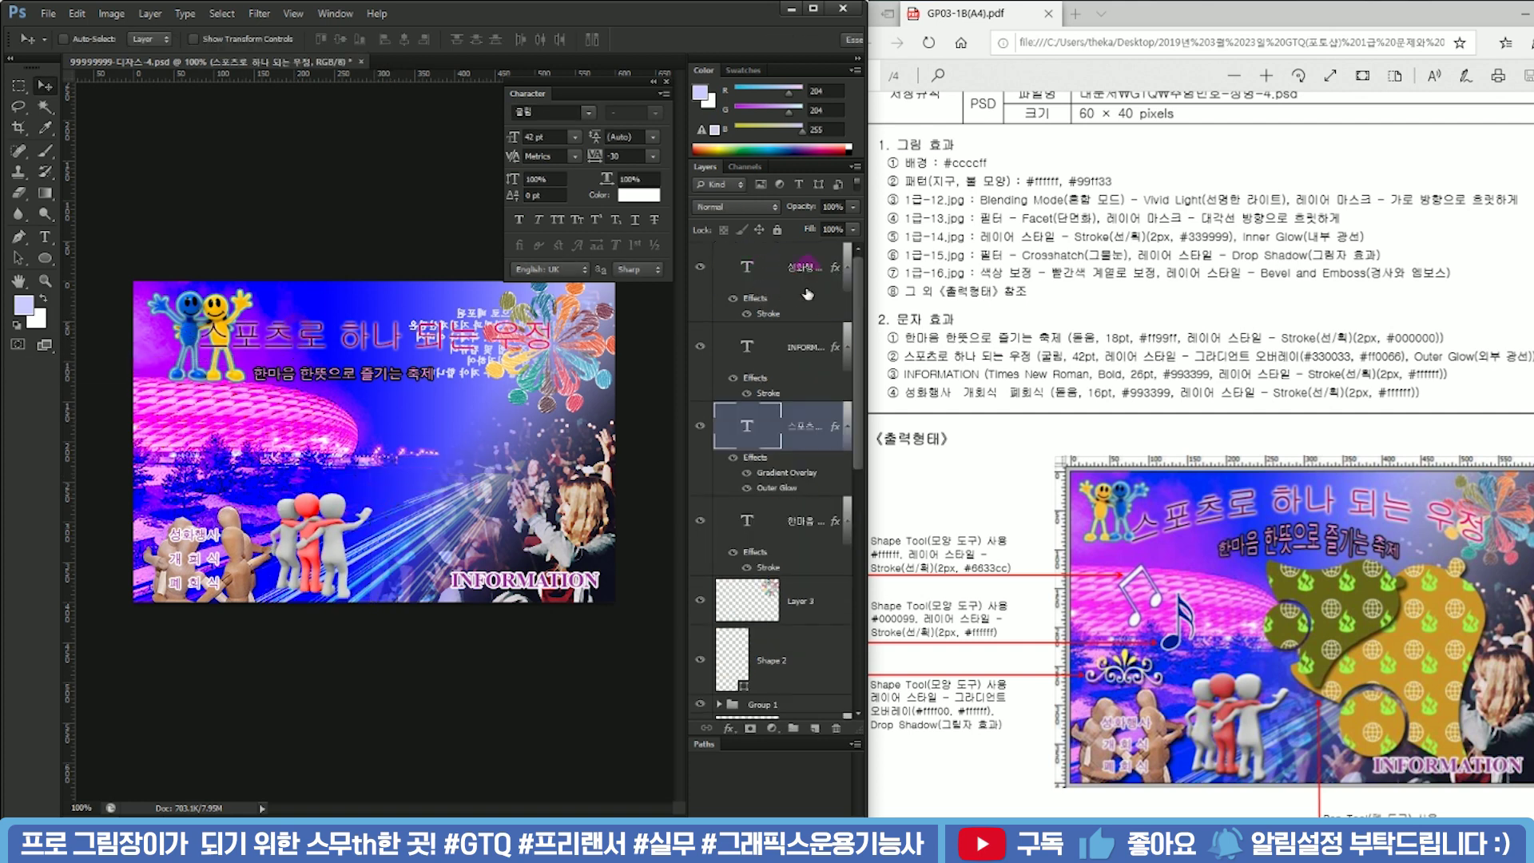
double_click(753, 432)
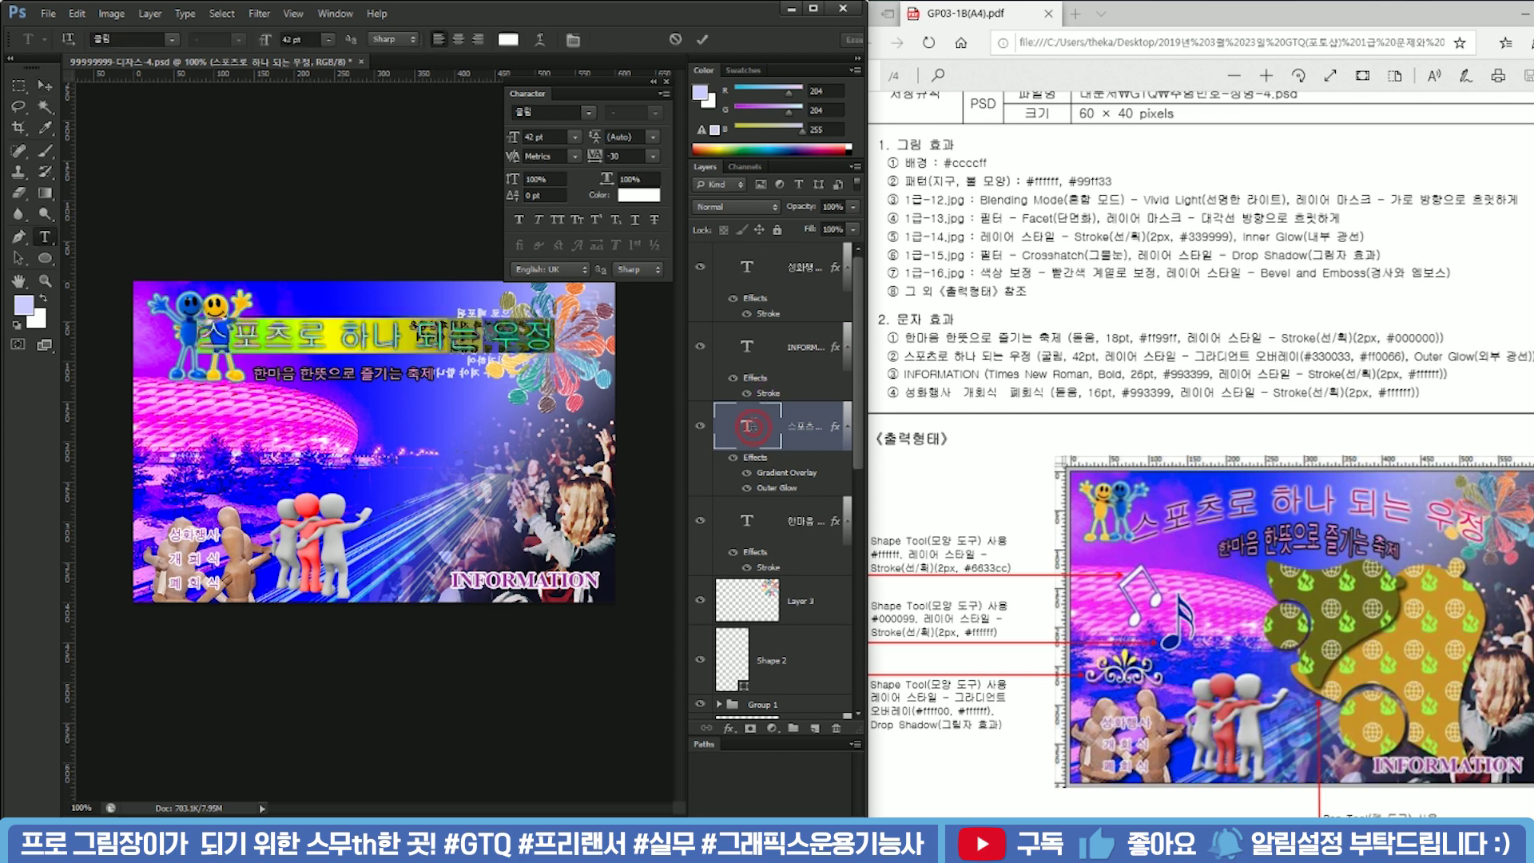
click(543, 44)
click(496, 421)
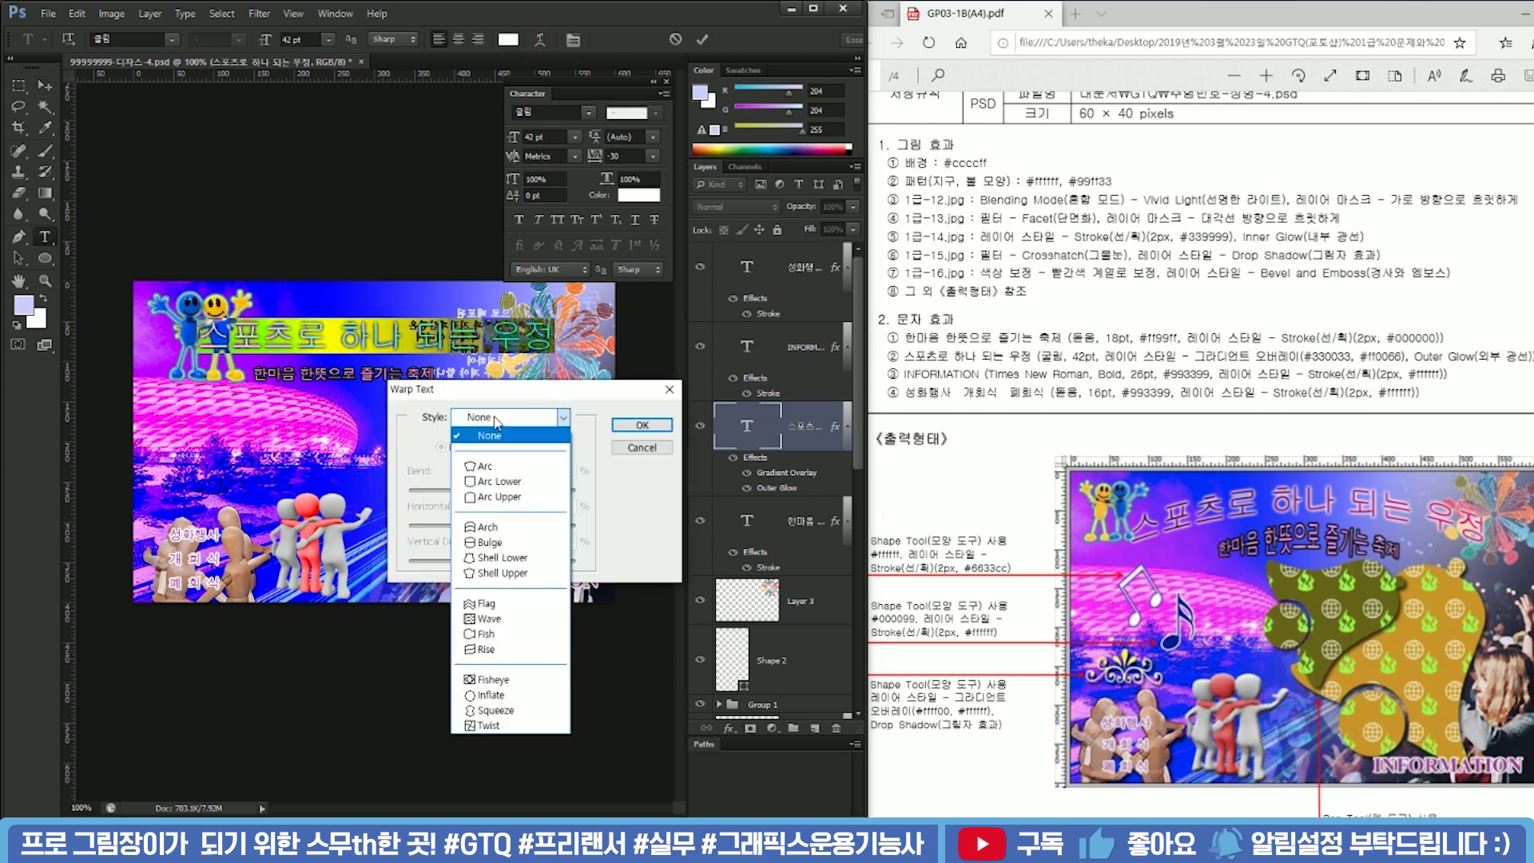
click(516, 469)
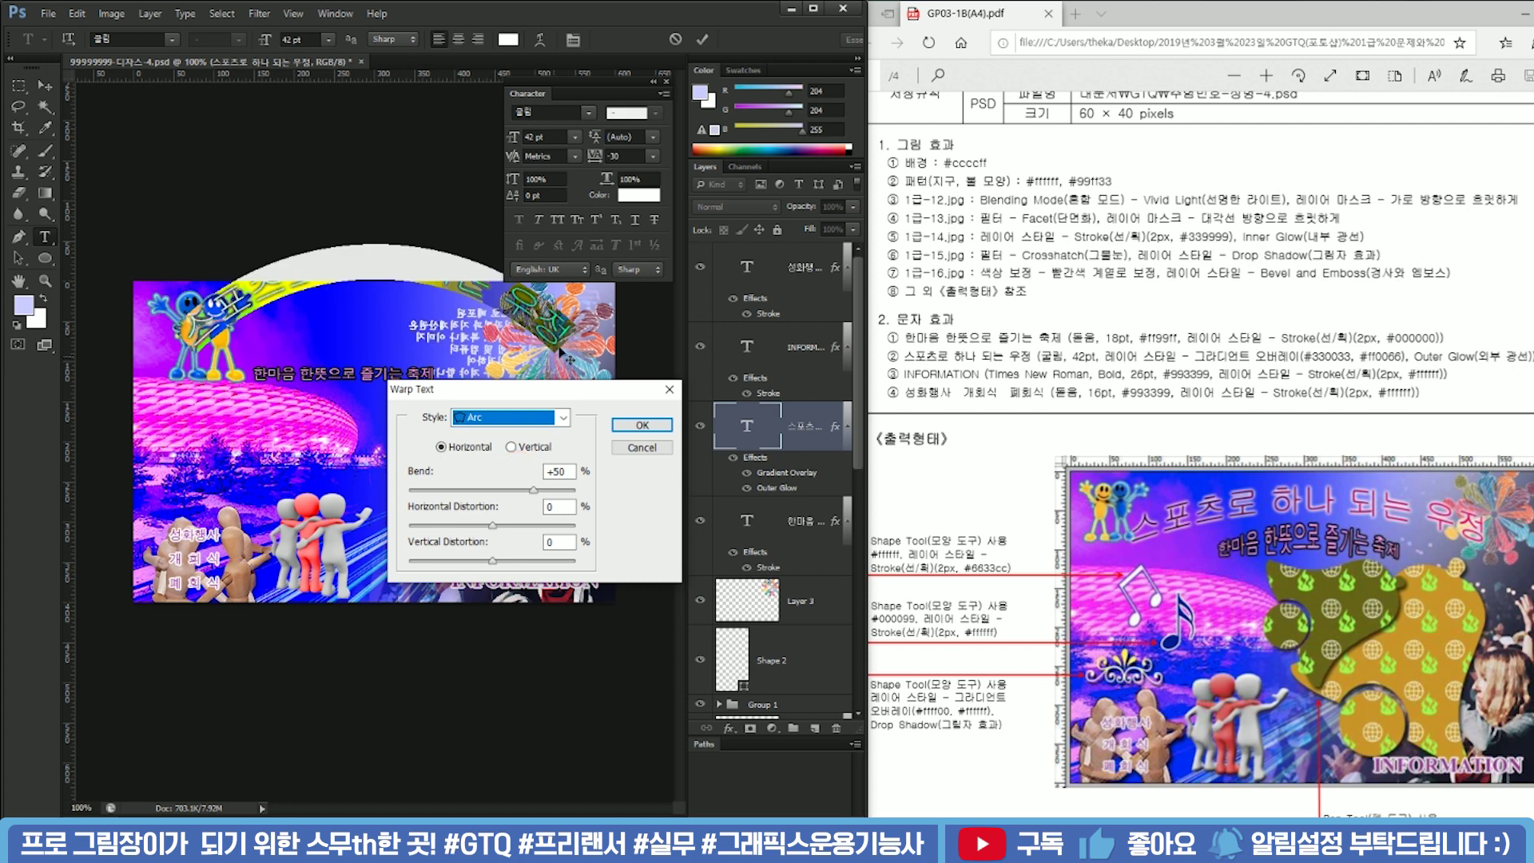
click(511, 417)
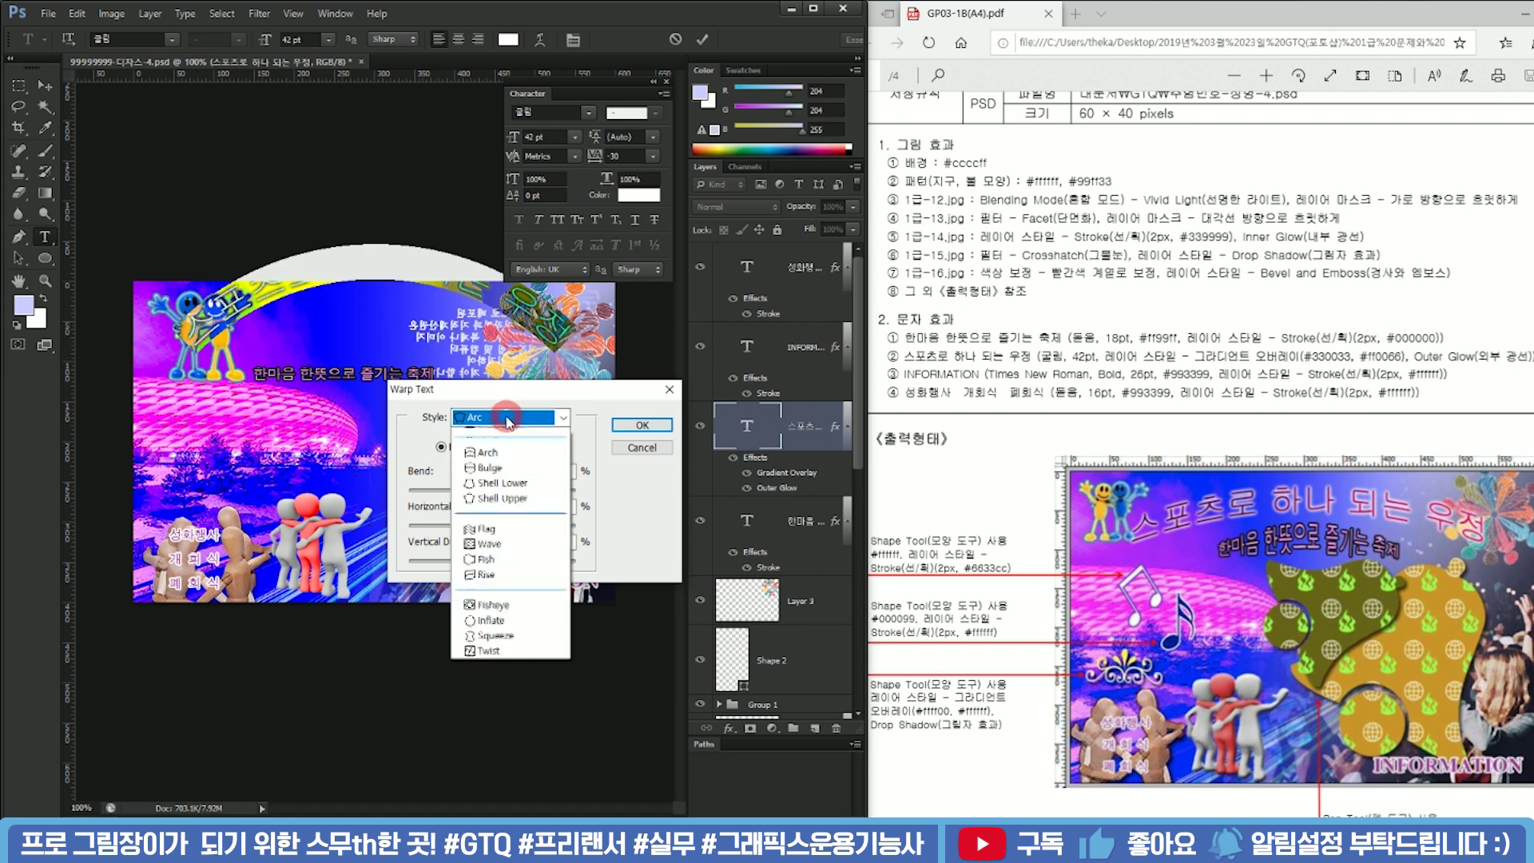
click(493, 523)
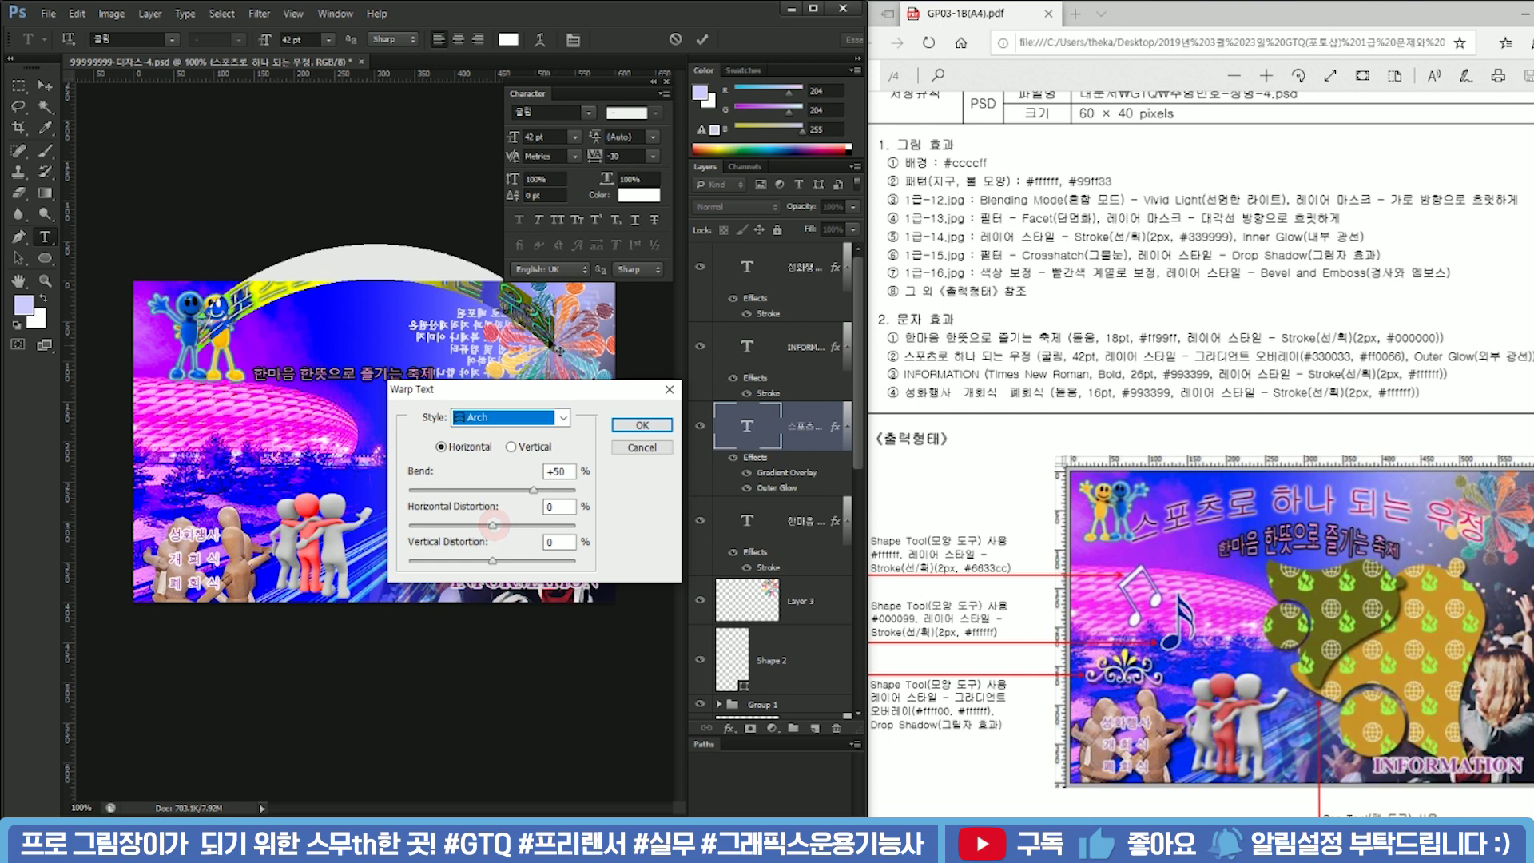
drag(533, 490, 512, 490)
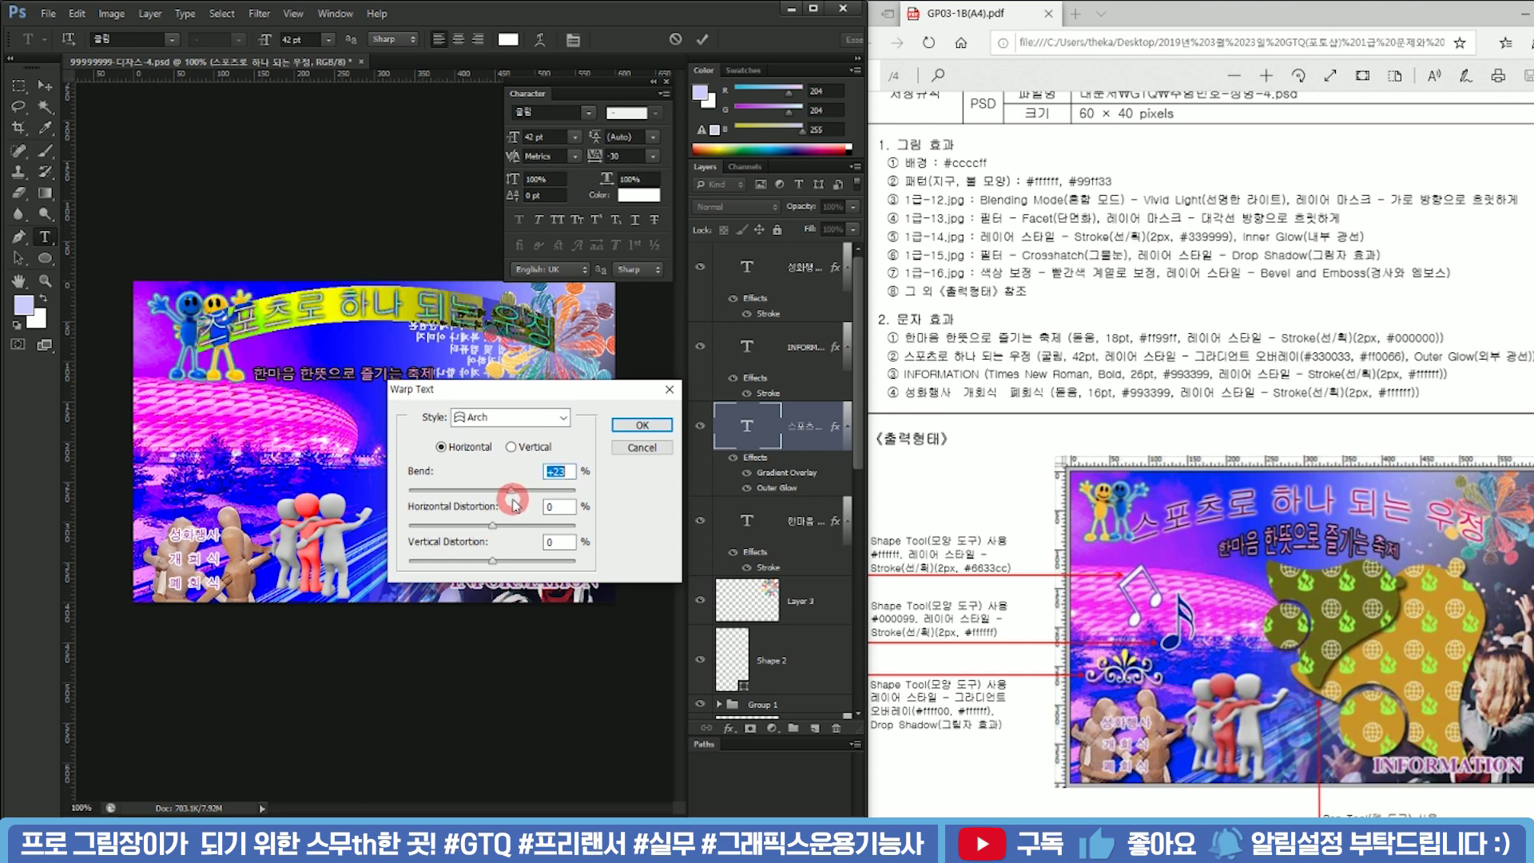
drag(515, 497, 511, 490)
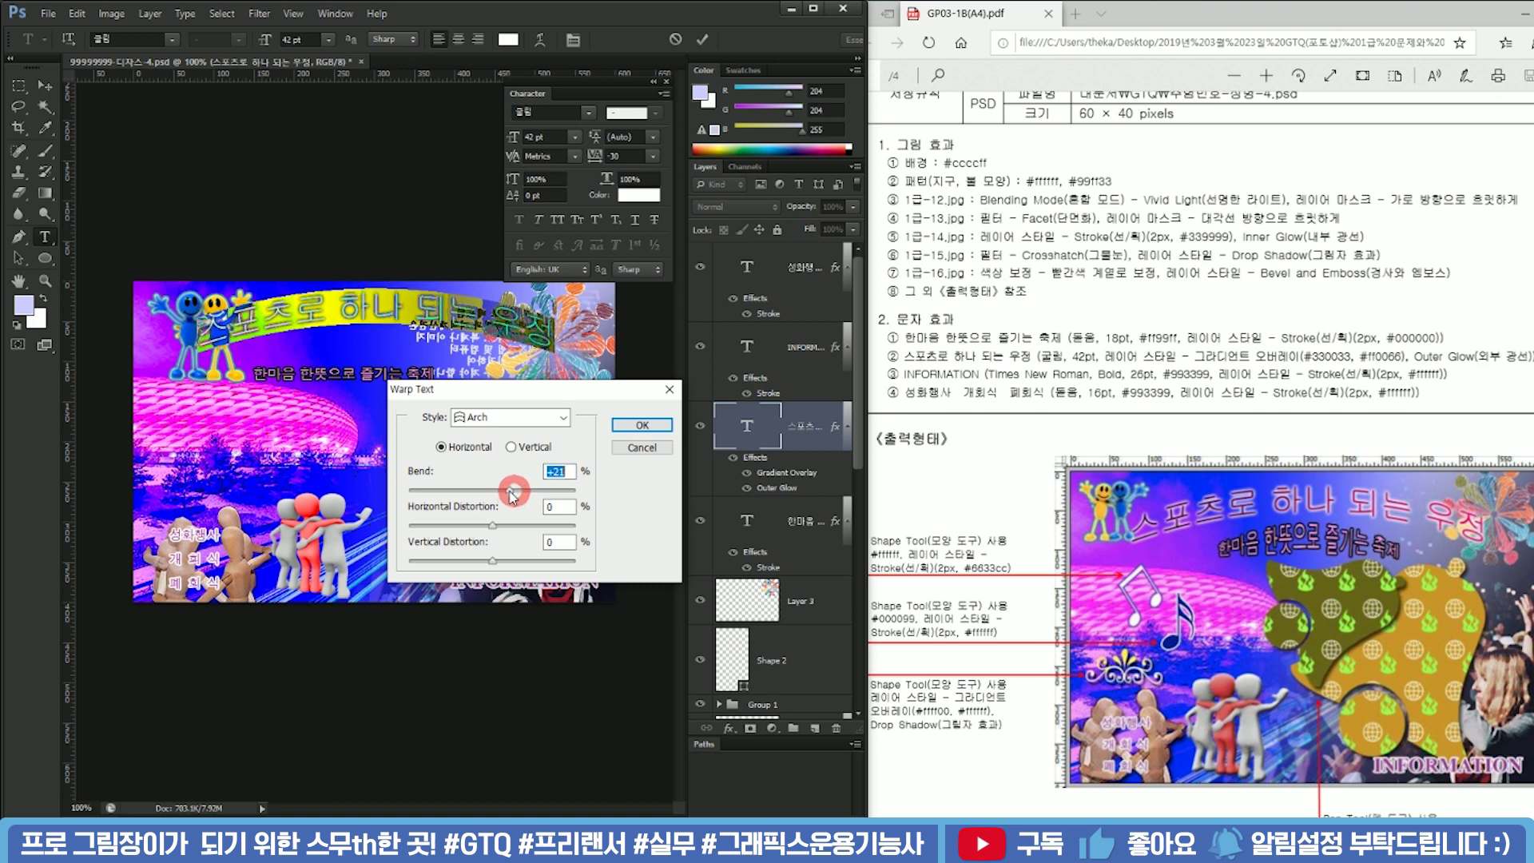
click(652, 427)
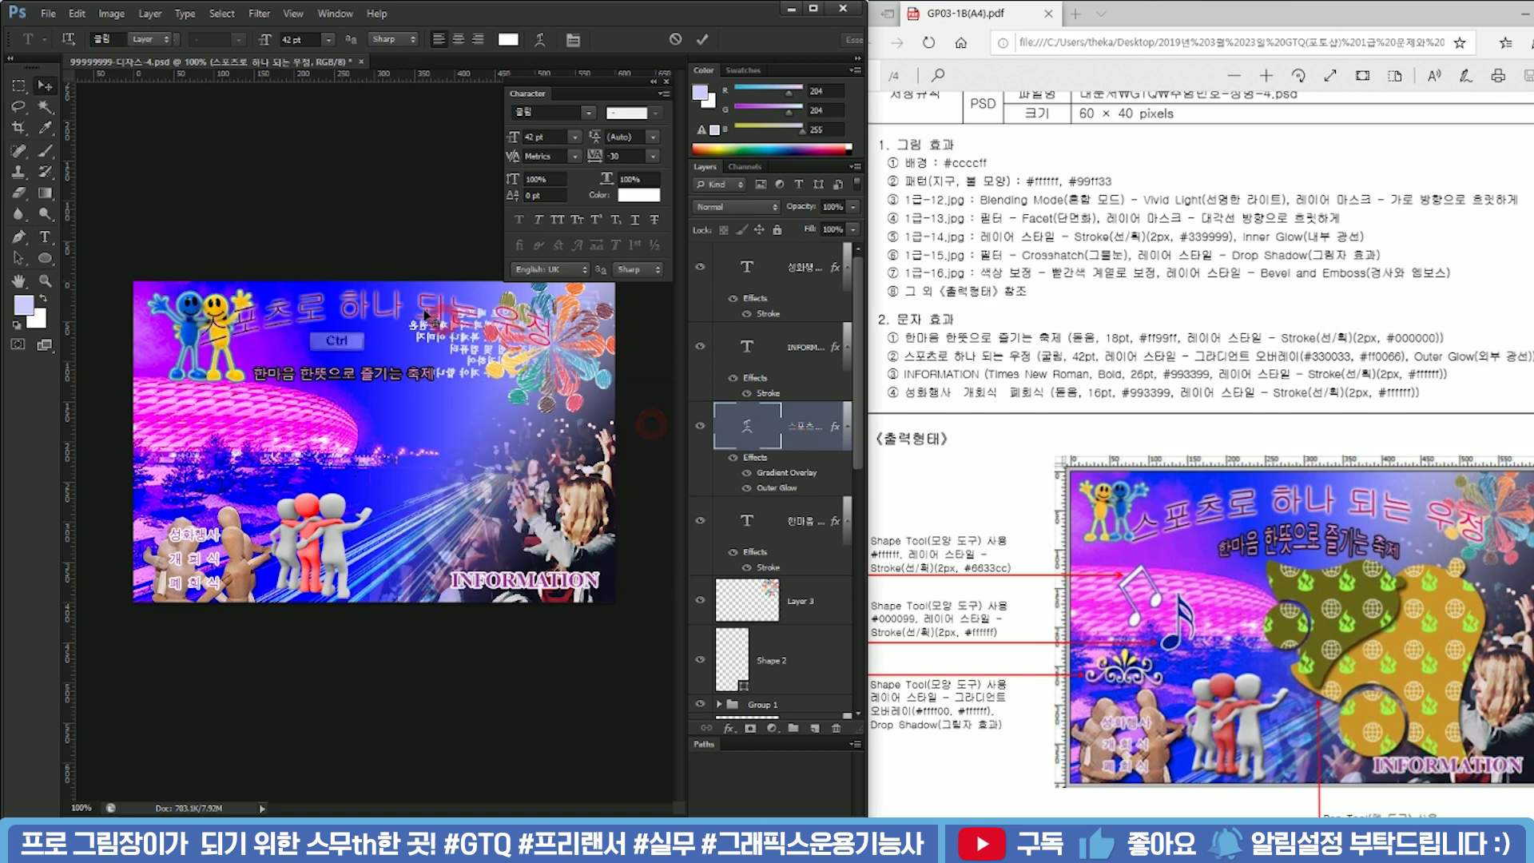
Nudge the arched "스포츠로 하나 되는 우정" headline slightly down and right
key(ctrl+t)
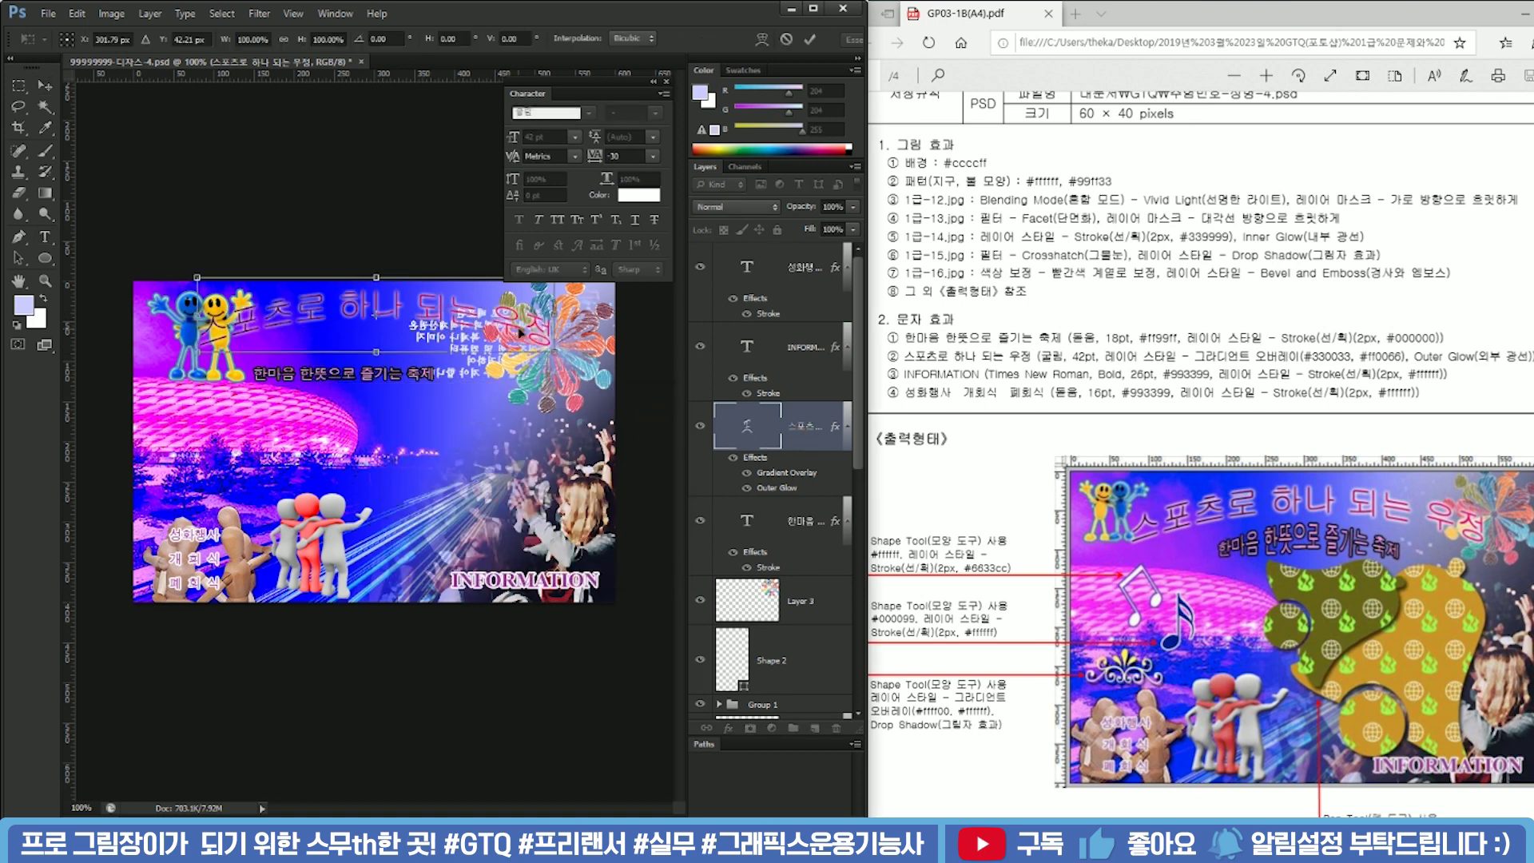
drag(520, 334, 529, 341)
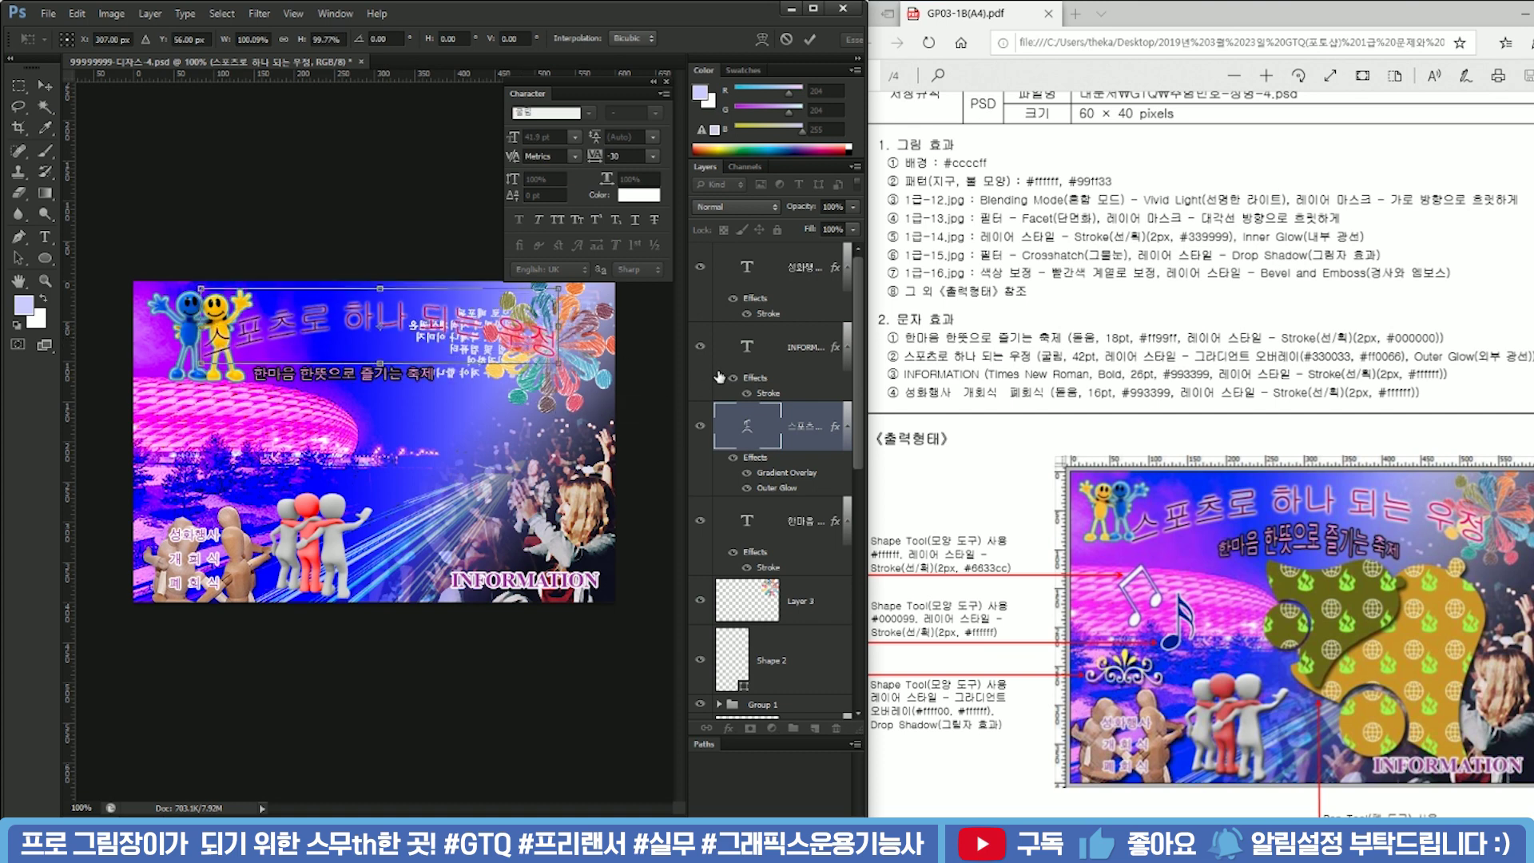
key(Return)
Scale down the two smiley figures on the 1급-14 layer in the poster's upper-left corner
key(ctrl)
ctrl+click(237, 324)
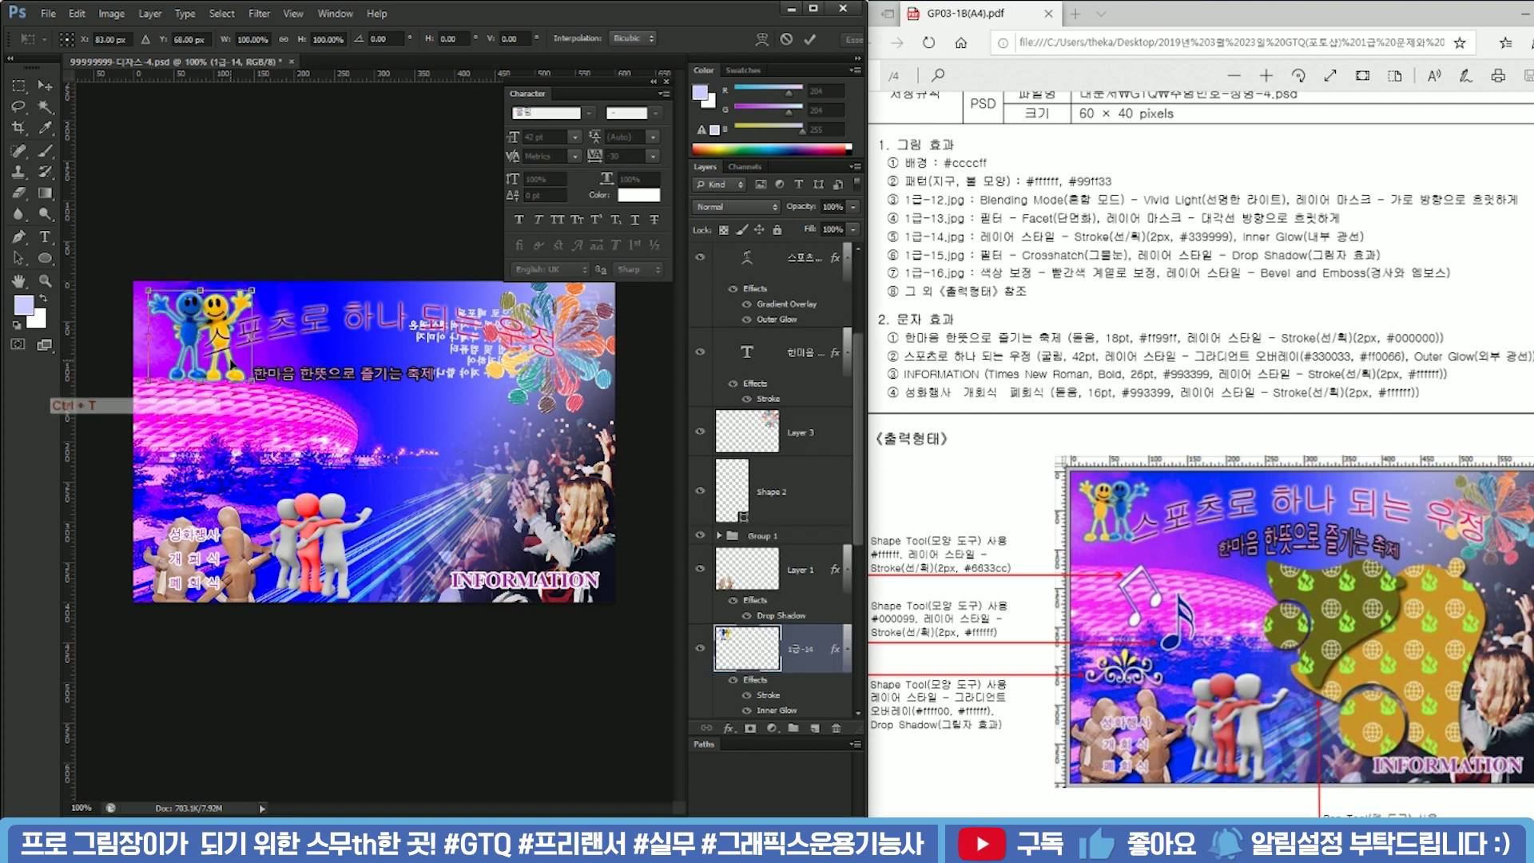
key(ctrl+t)
drag(244, 381, 205, 313)
key(ctrl)
key(Return)
Scale the firework-like figure ring on Layer 3 down to about 77% in the poster's upper-right corner
ctrl+click(604, 385)
key(ctrl+t)
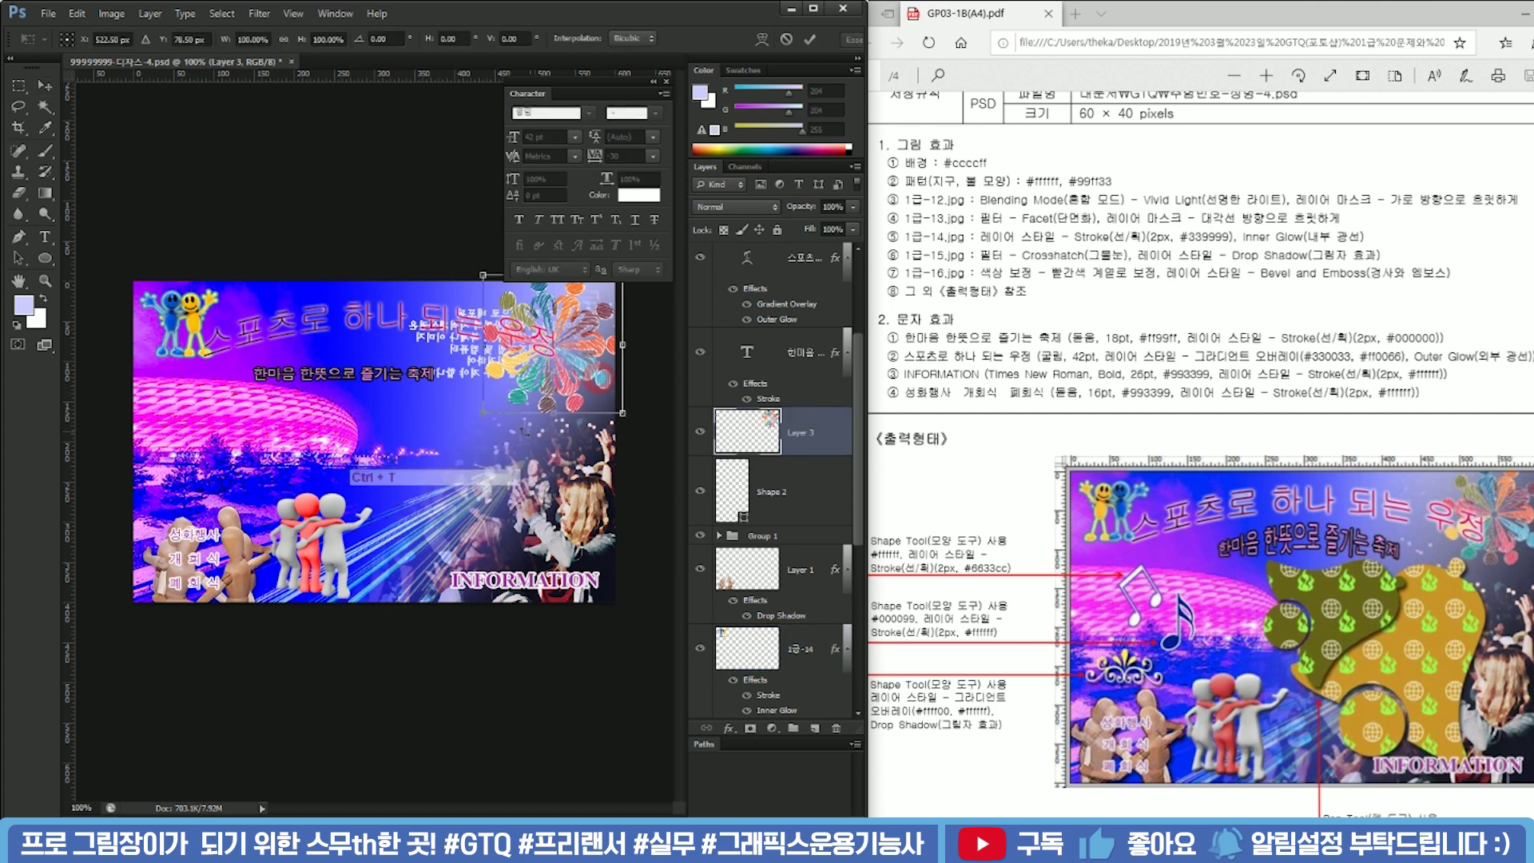
drag(485, 414, 515, 382)
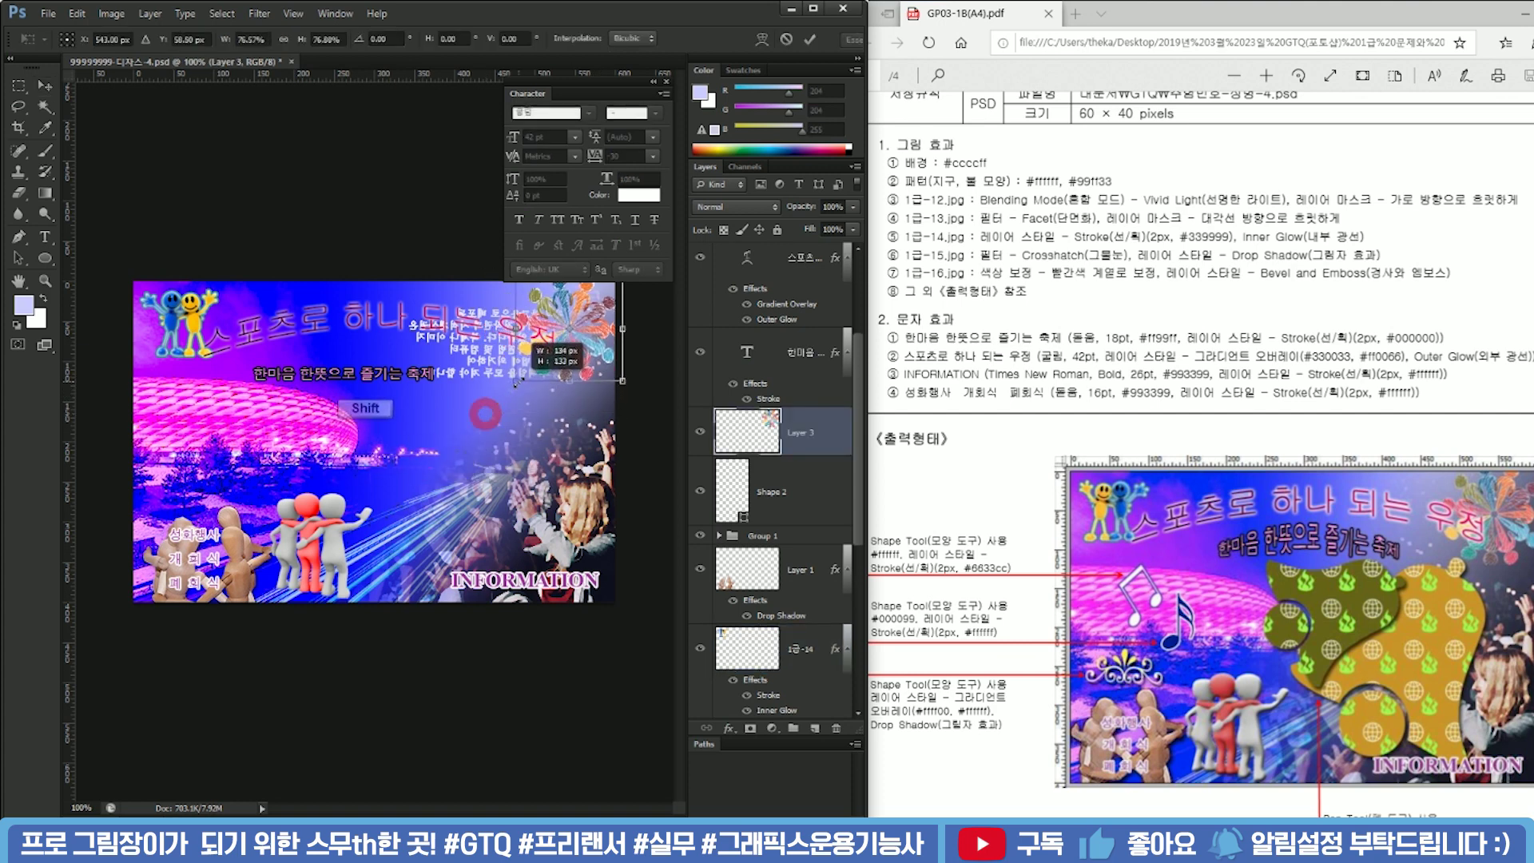
key(Return)
Warp the "한마음 한뜻으로 즐기는 축제" text line with a horizontal Arc Upper style and a bend of +31%
ctrl+click(405, 376)
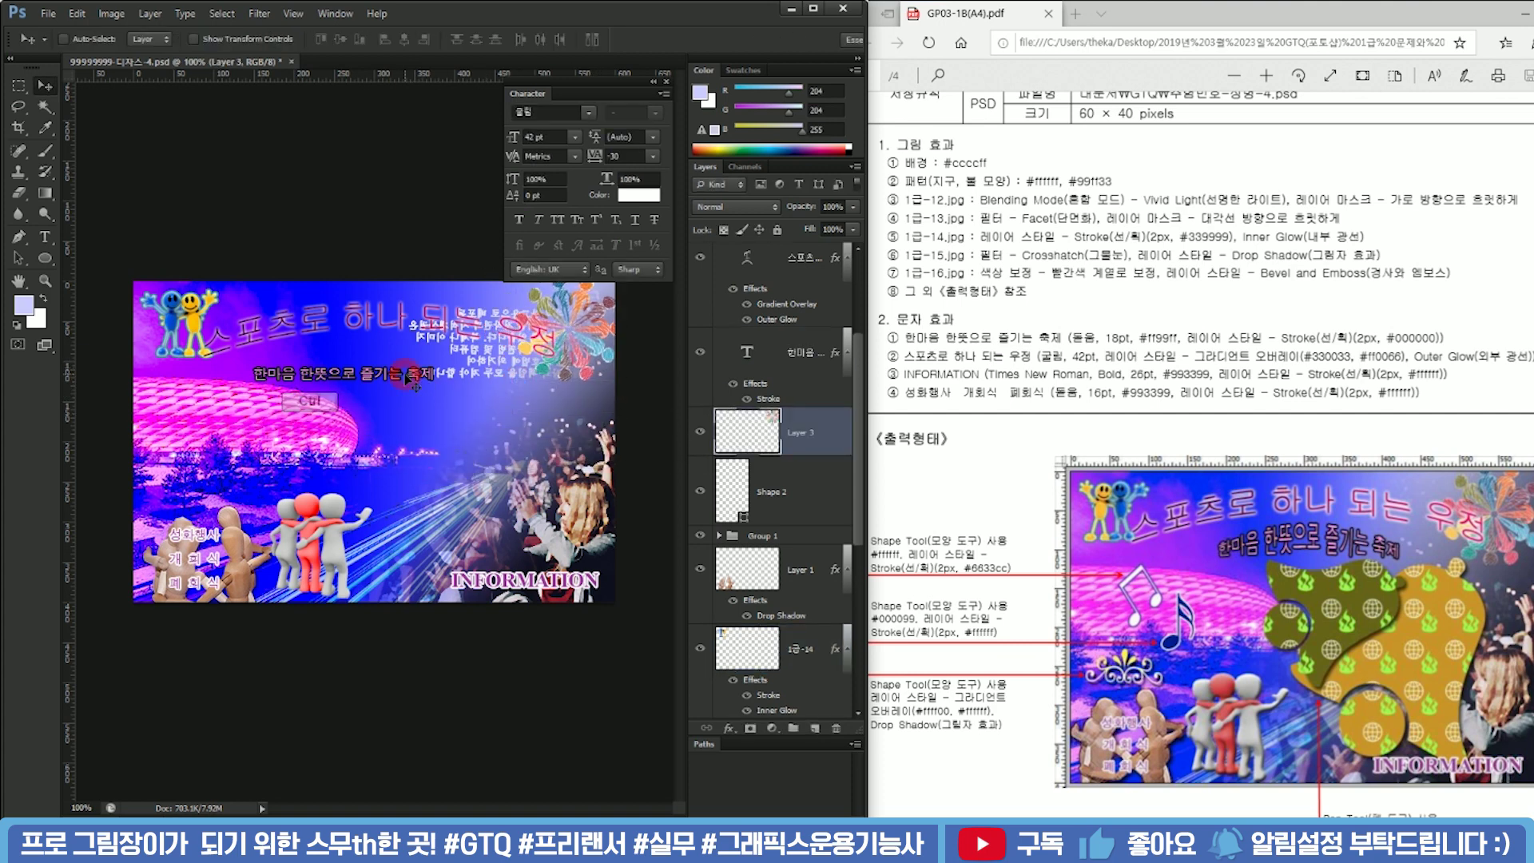
double_click(749, 353)
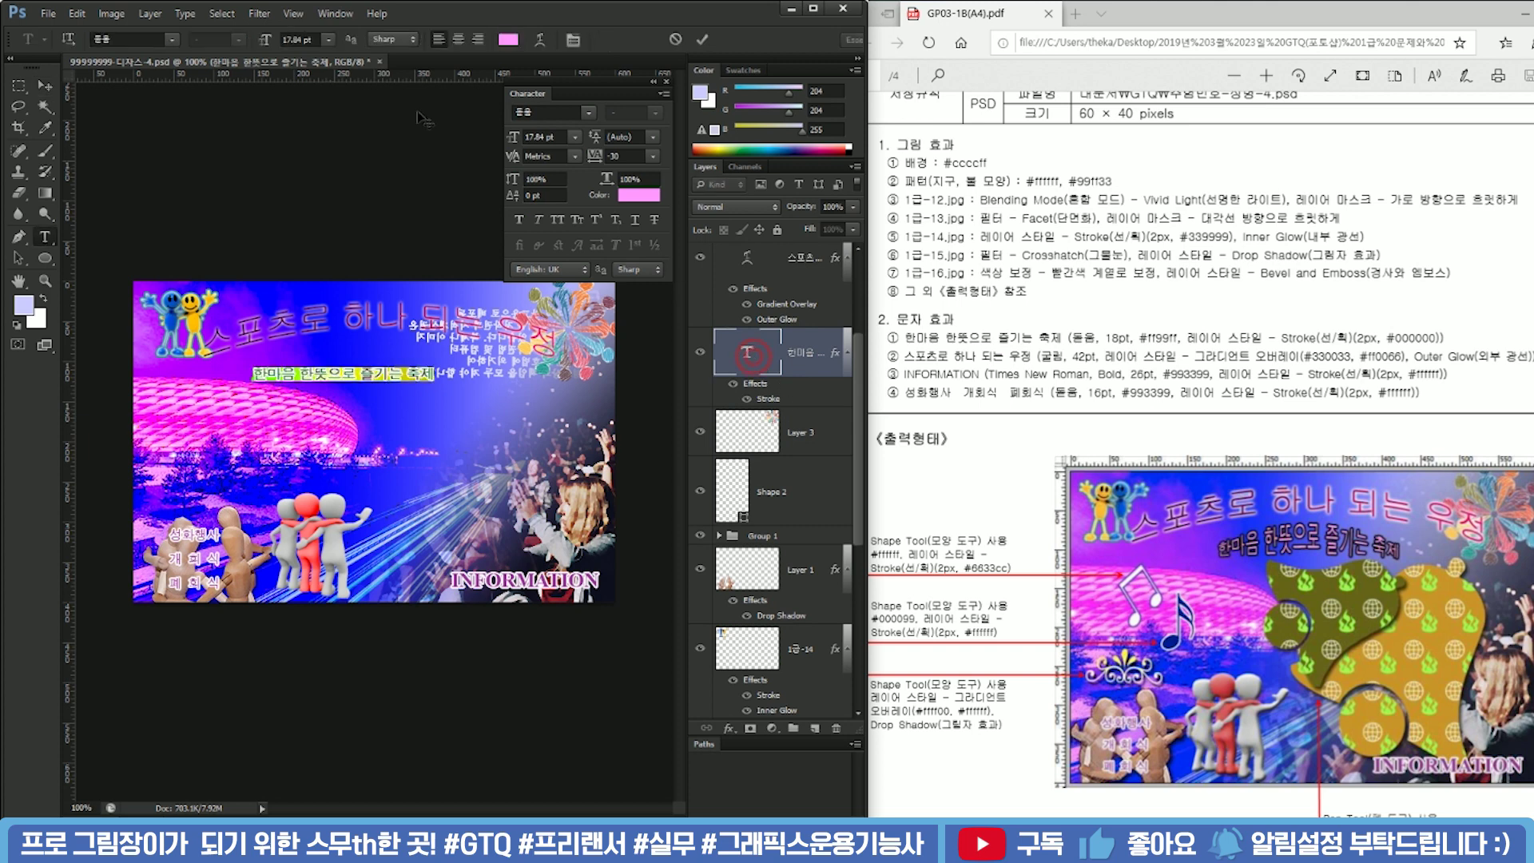
click(541, 39)
click(497, 422)
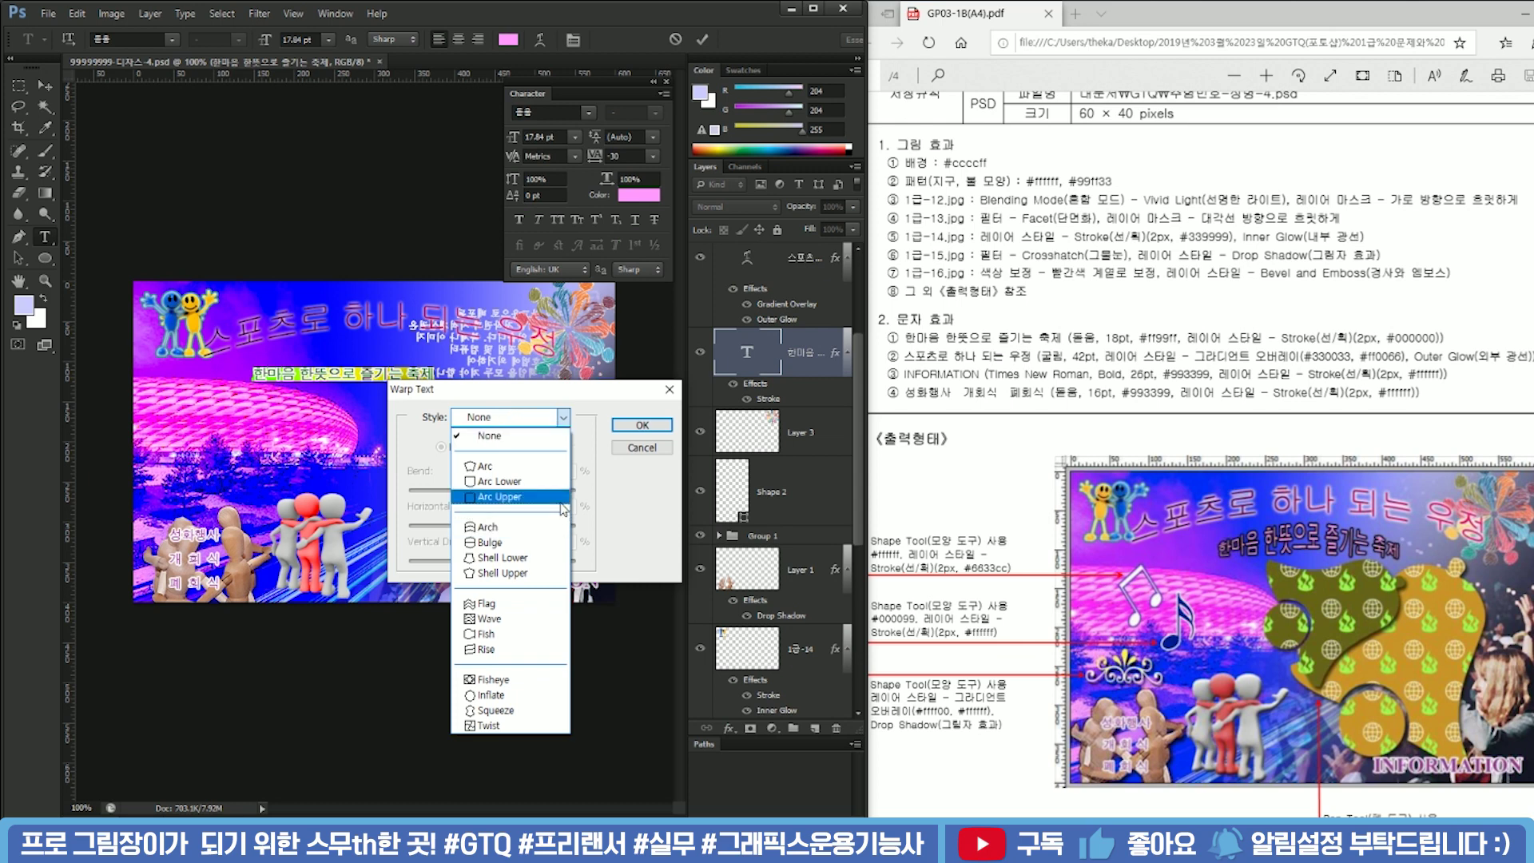
click(561, 497)
drag(534, 489, 520, 494)
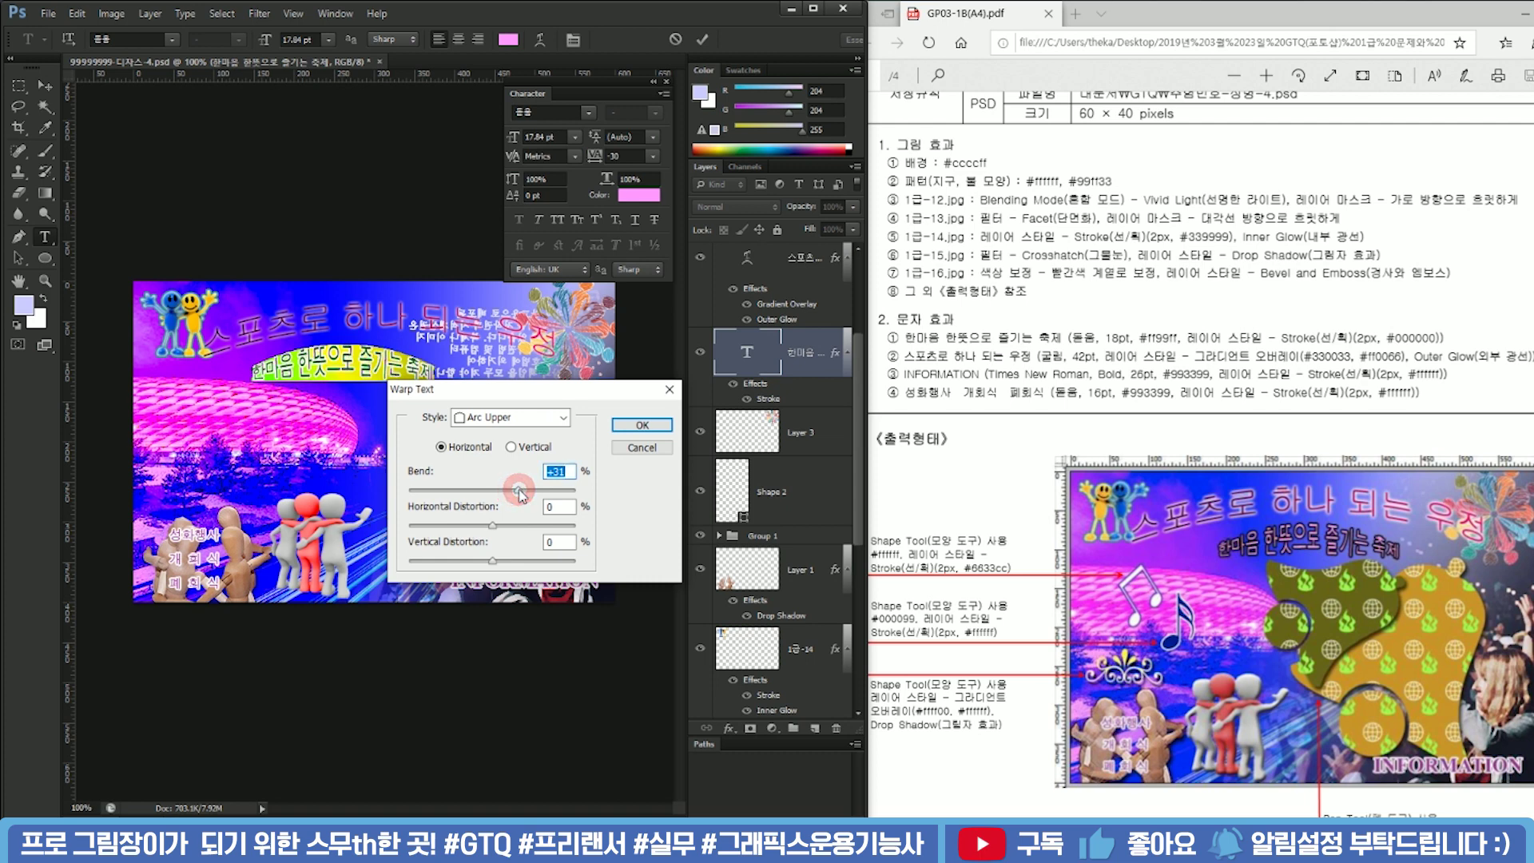
click(641, 425)
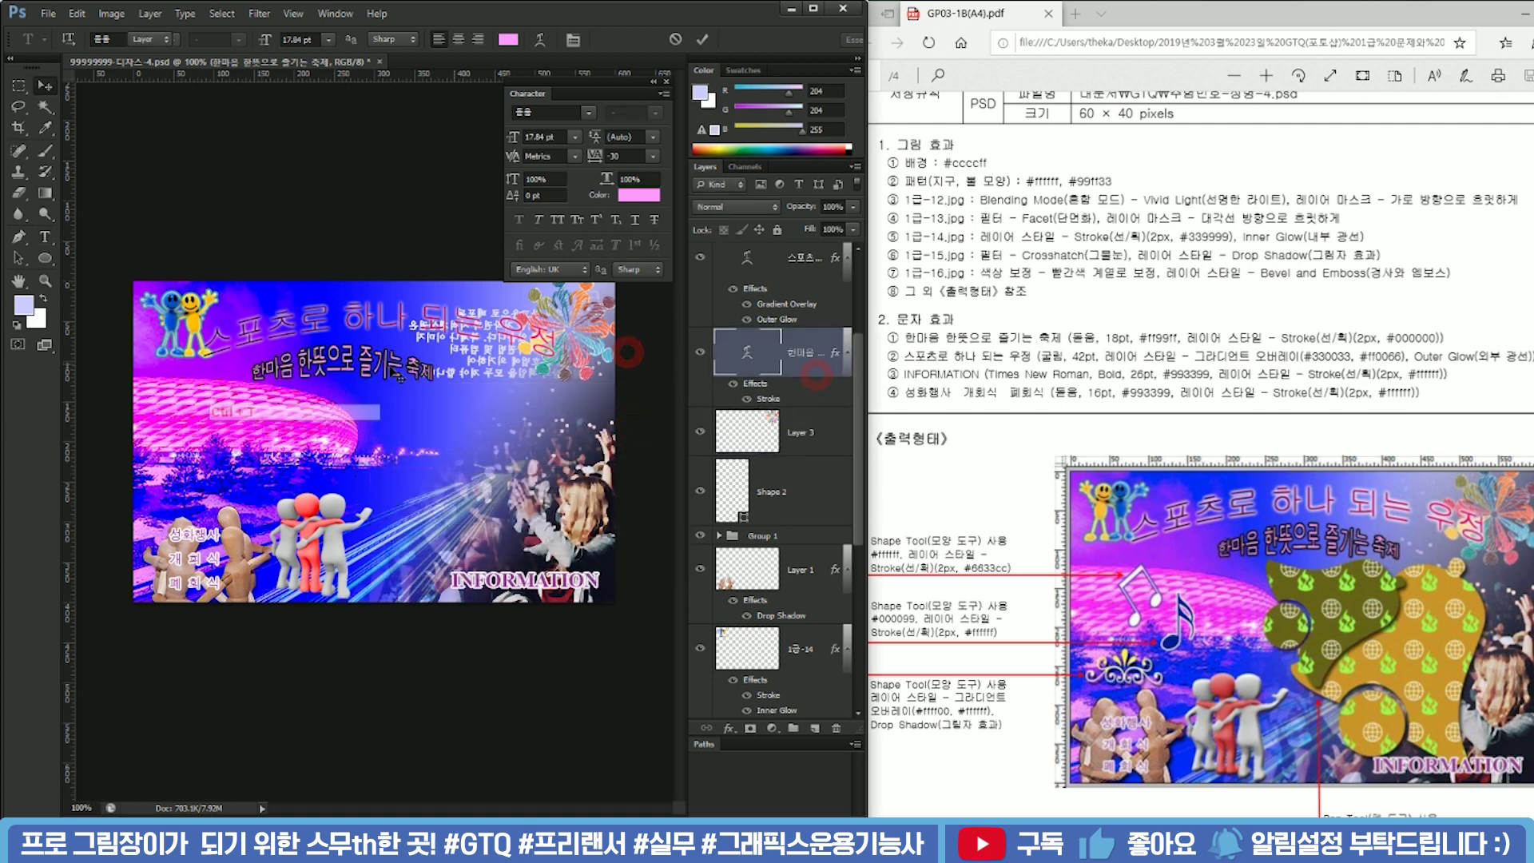
Move the warped "한마음 한뜻으로 즐기는 축제" line to the right beneath the headline
key(ctrl+t)
drag(399, 376, 437, 378)
key(Return)
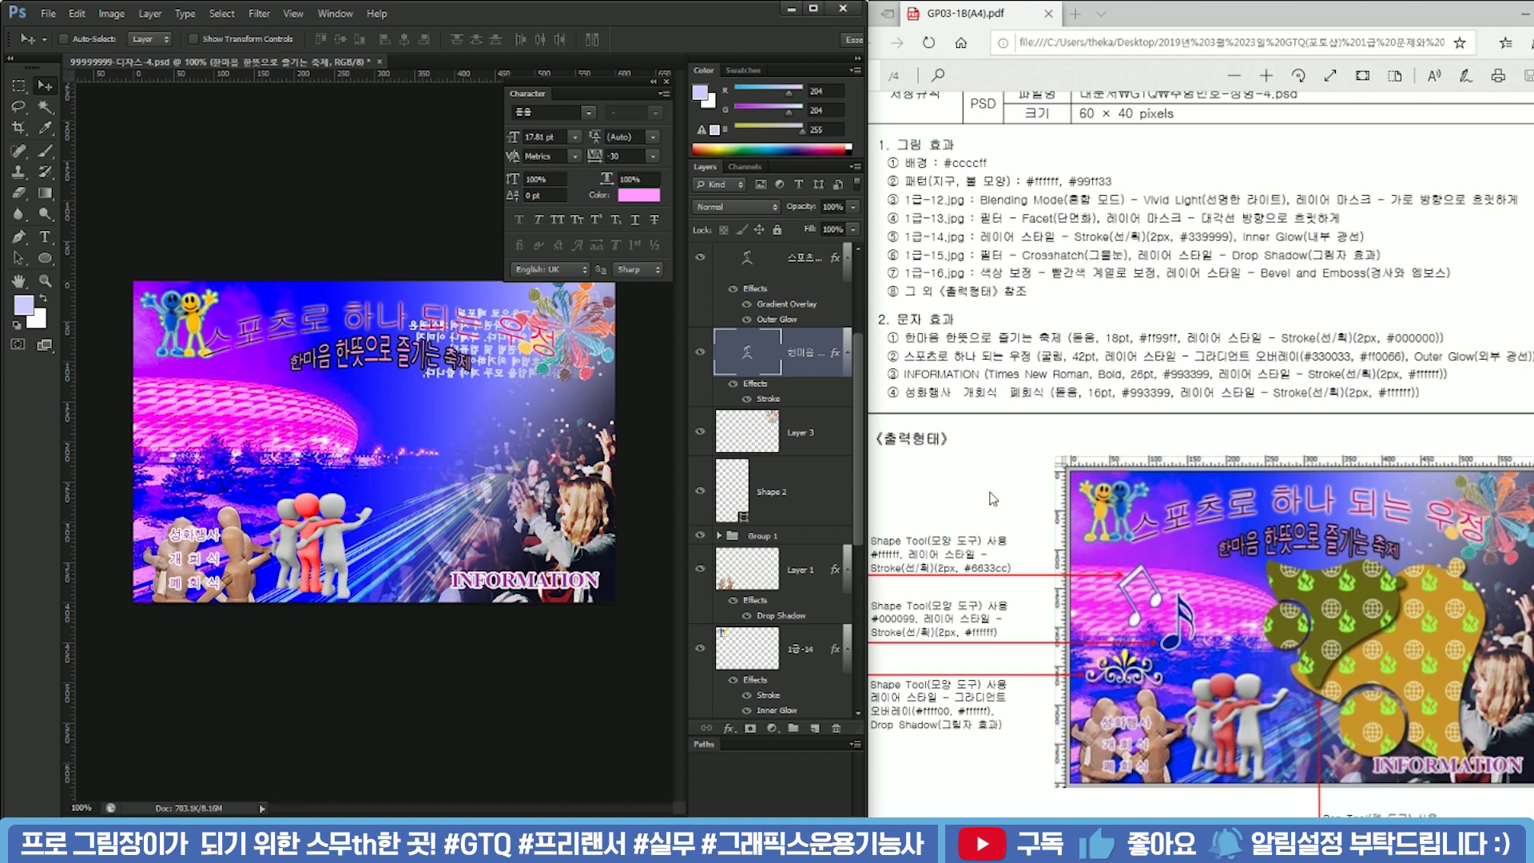
Show the two hidden bell shape layers, Ellipse 1 and Ellipse 1 copy
scroll(982, 447, up, 3)
drag(882, 368, 1237, 599)
click(1013, 652)
scroll(1167, 711, down, 3)
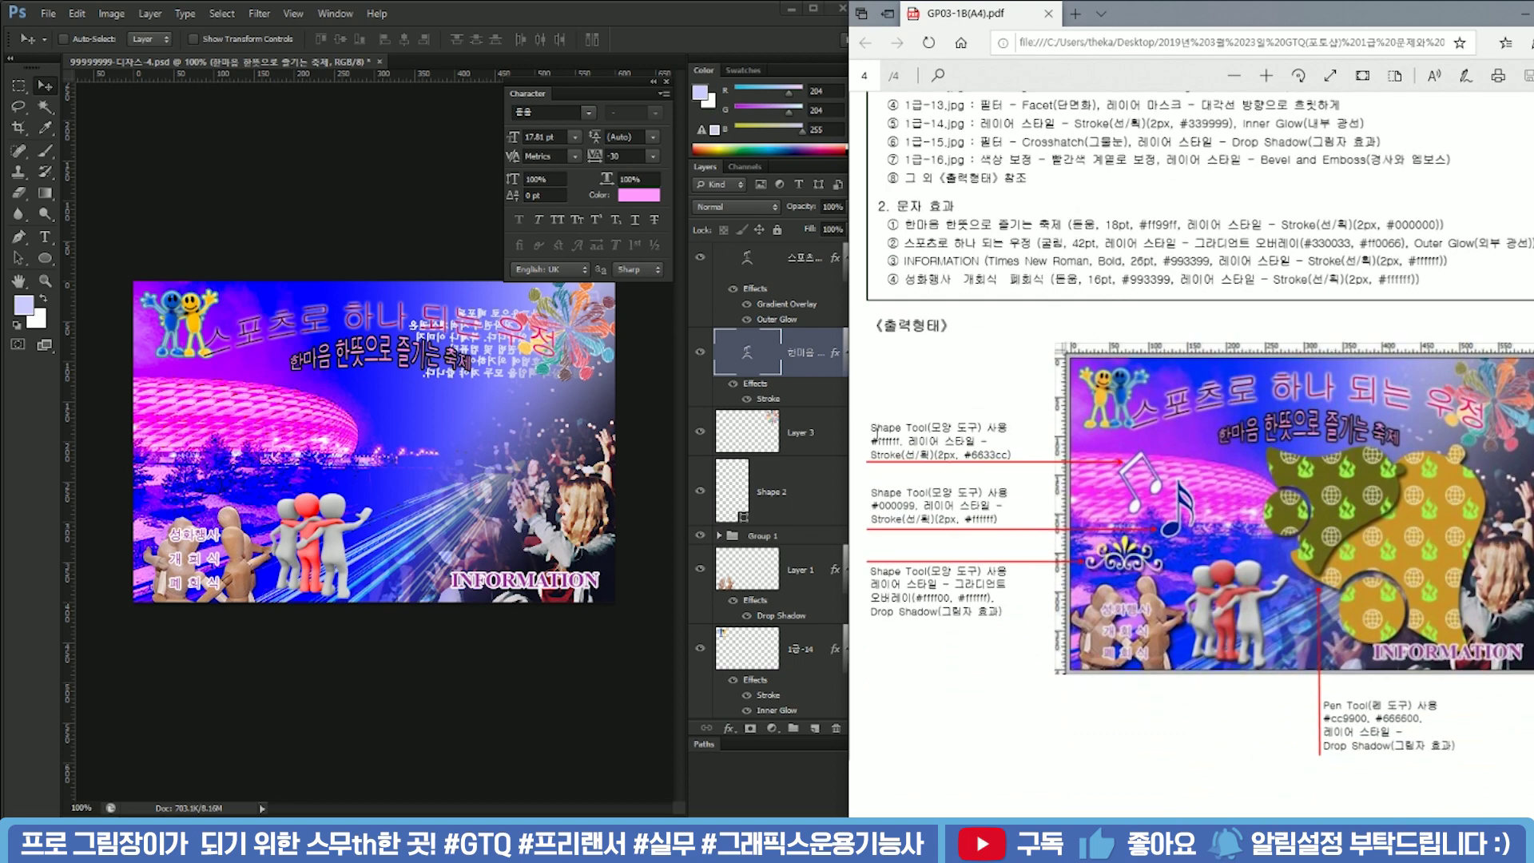
scroll(771, 480, down, 5)
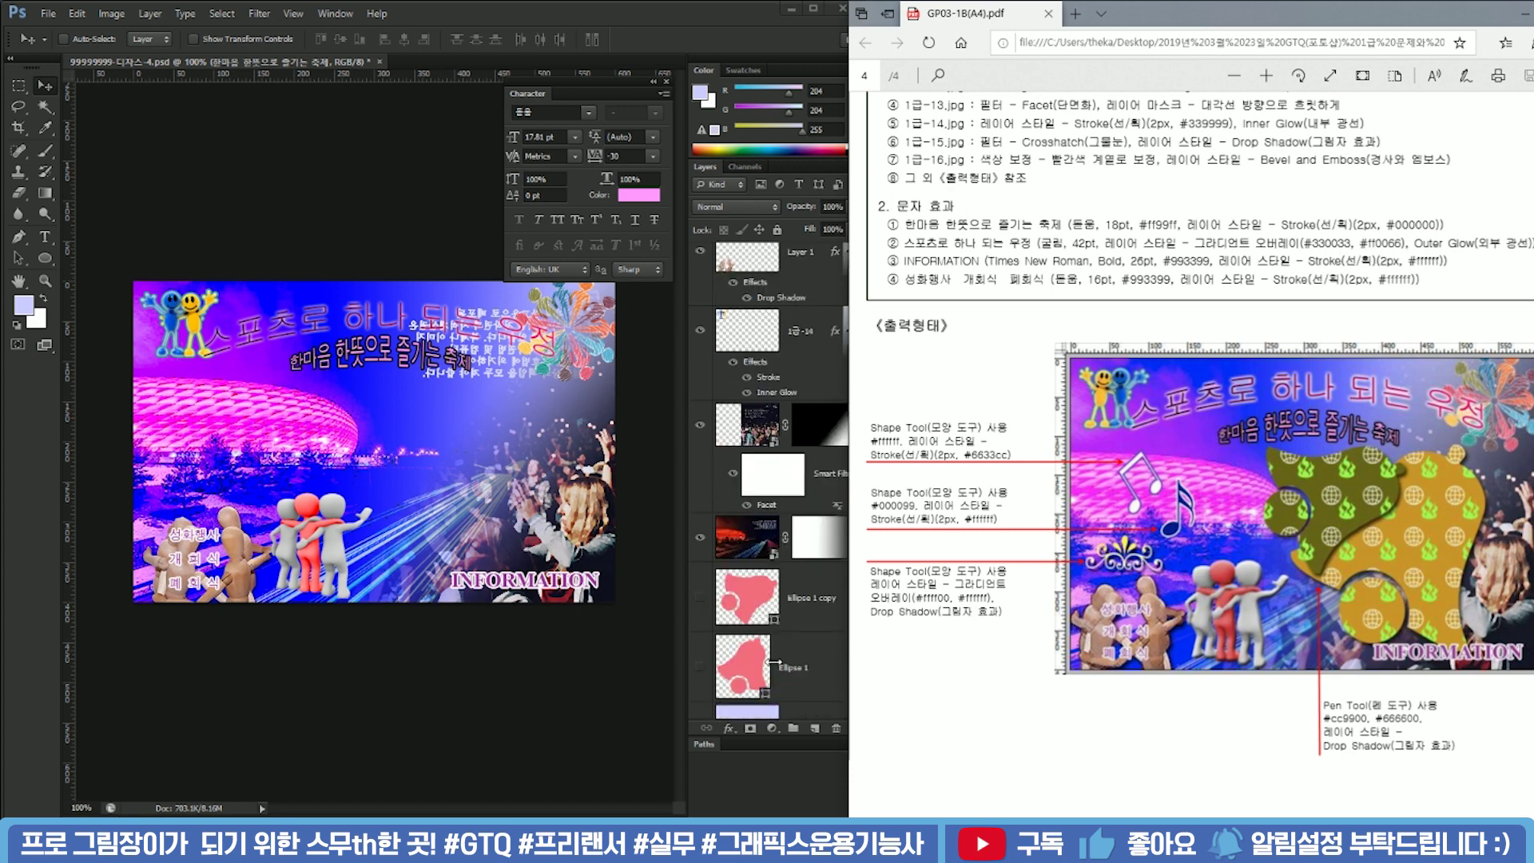
click(799, 565)
click(700, 566)
click(700, 634)
Bring both bell shape layers to the top of the layer stack together
click(802, 583)
shift+click(811, 624)
drag(821, 565, 773, 462)
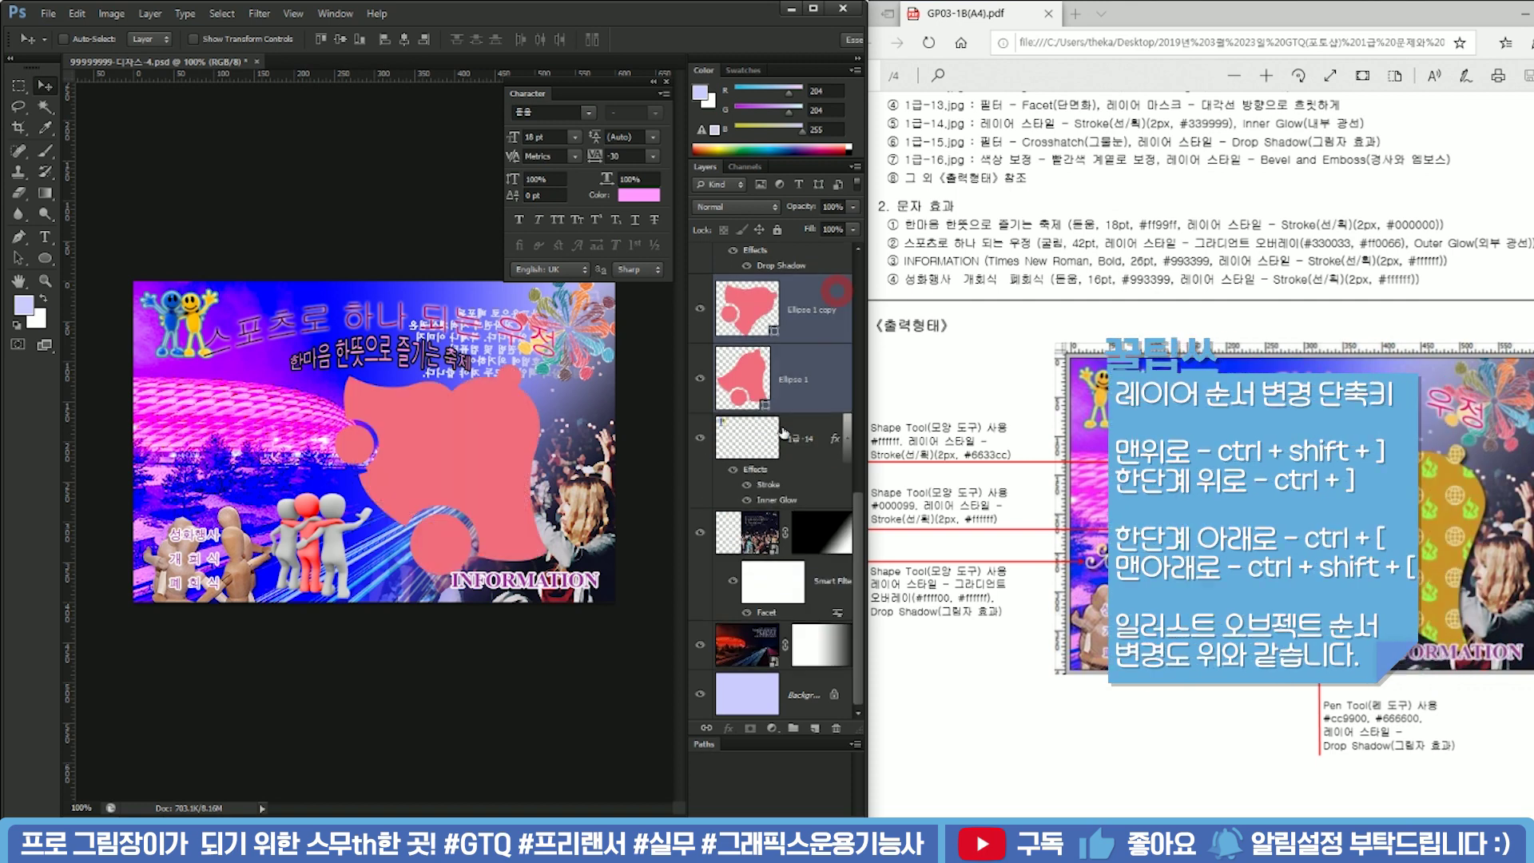
key(ctrl+shift+bracketright)
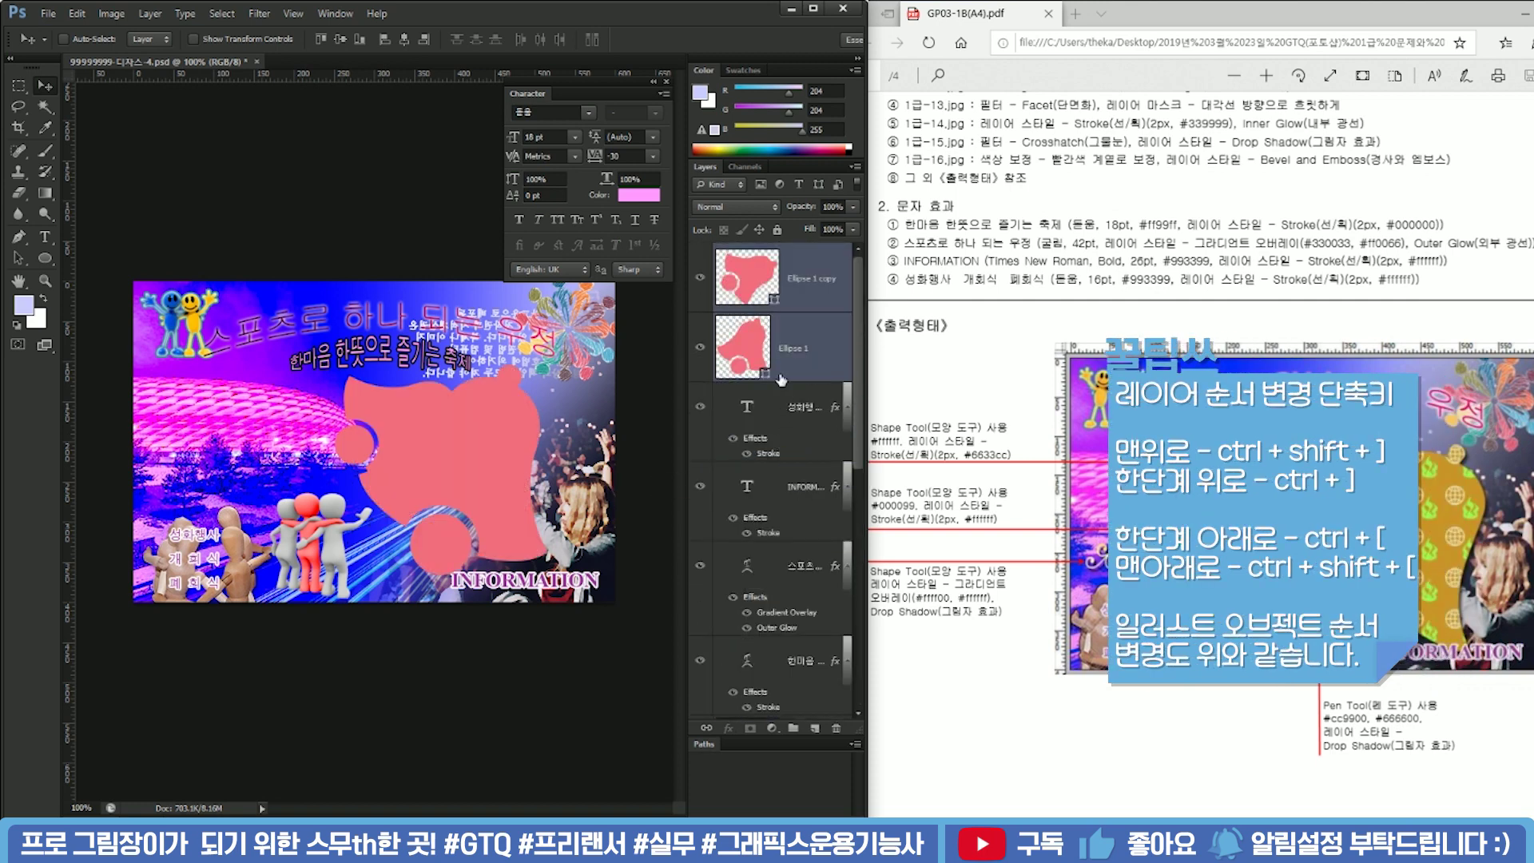
key(ctrl+shift)
Enter cc9900 as the smaller bell's fill colour, copy that hex code and discard the colour change
click(768, 360)
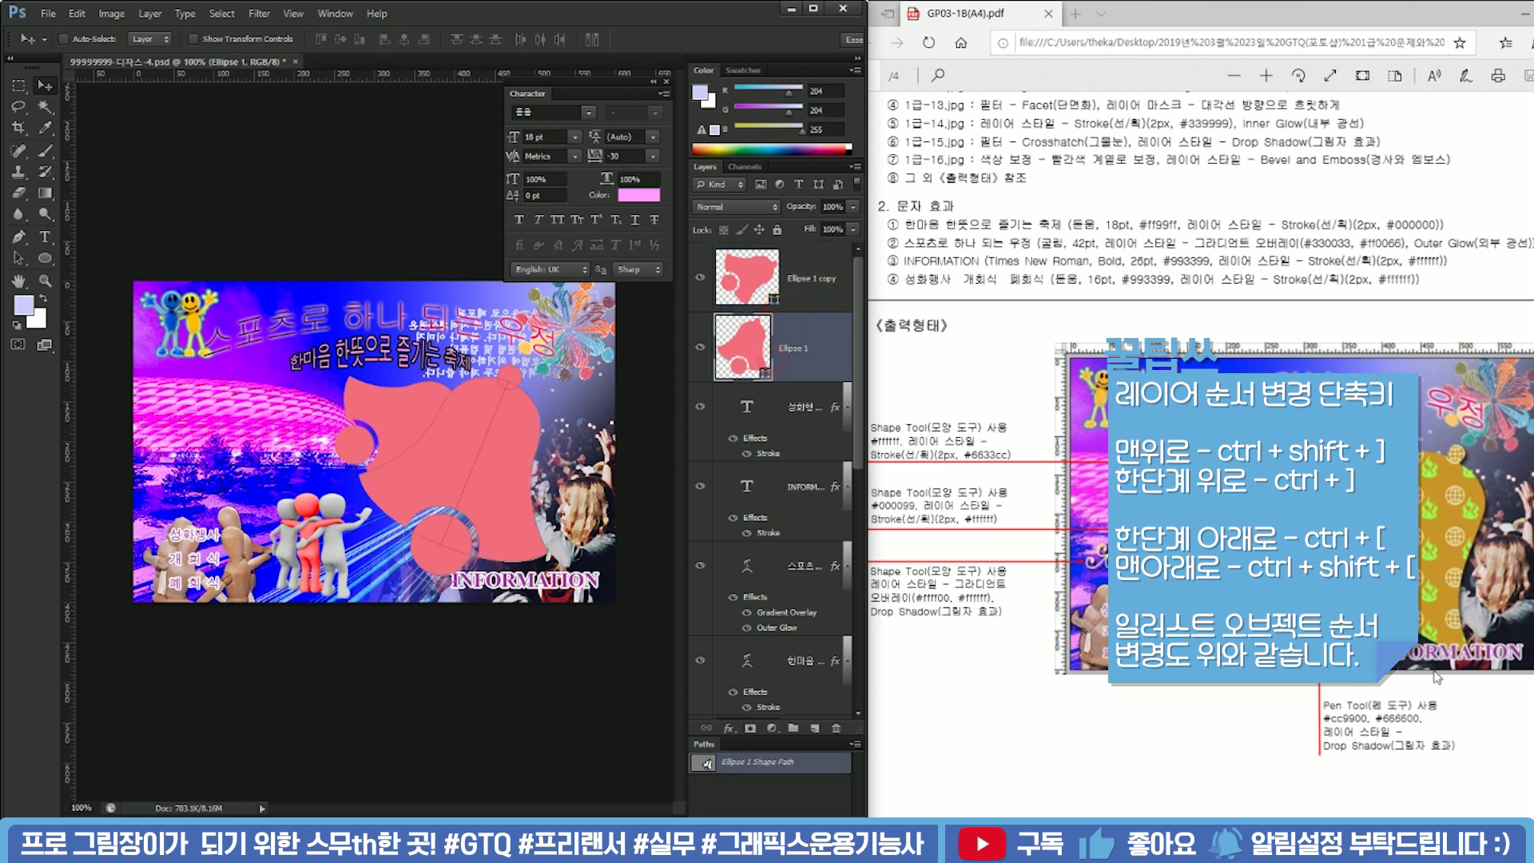
drag(1325, 718, 1419, 718)
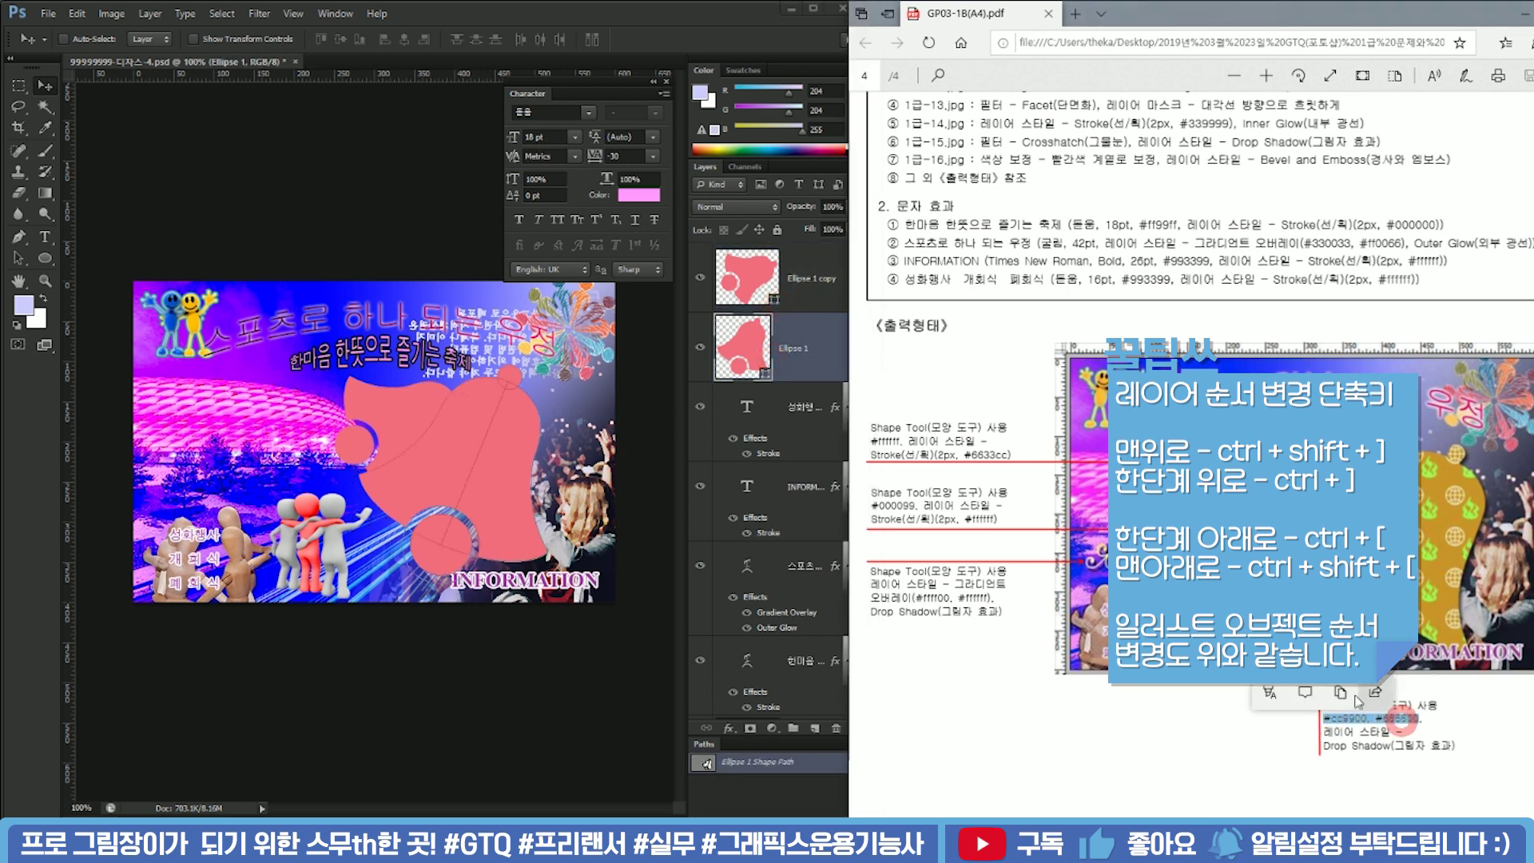
click(747, 276)
double_click(747, 277)
text(cc9900)
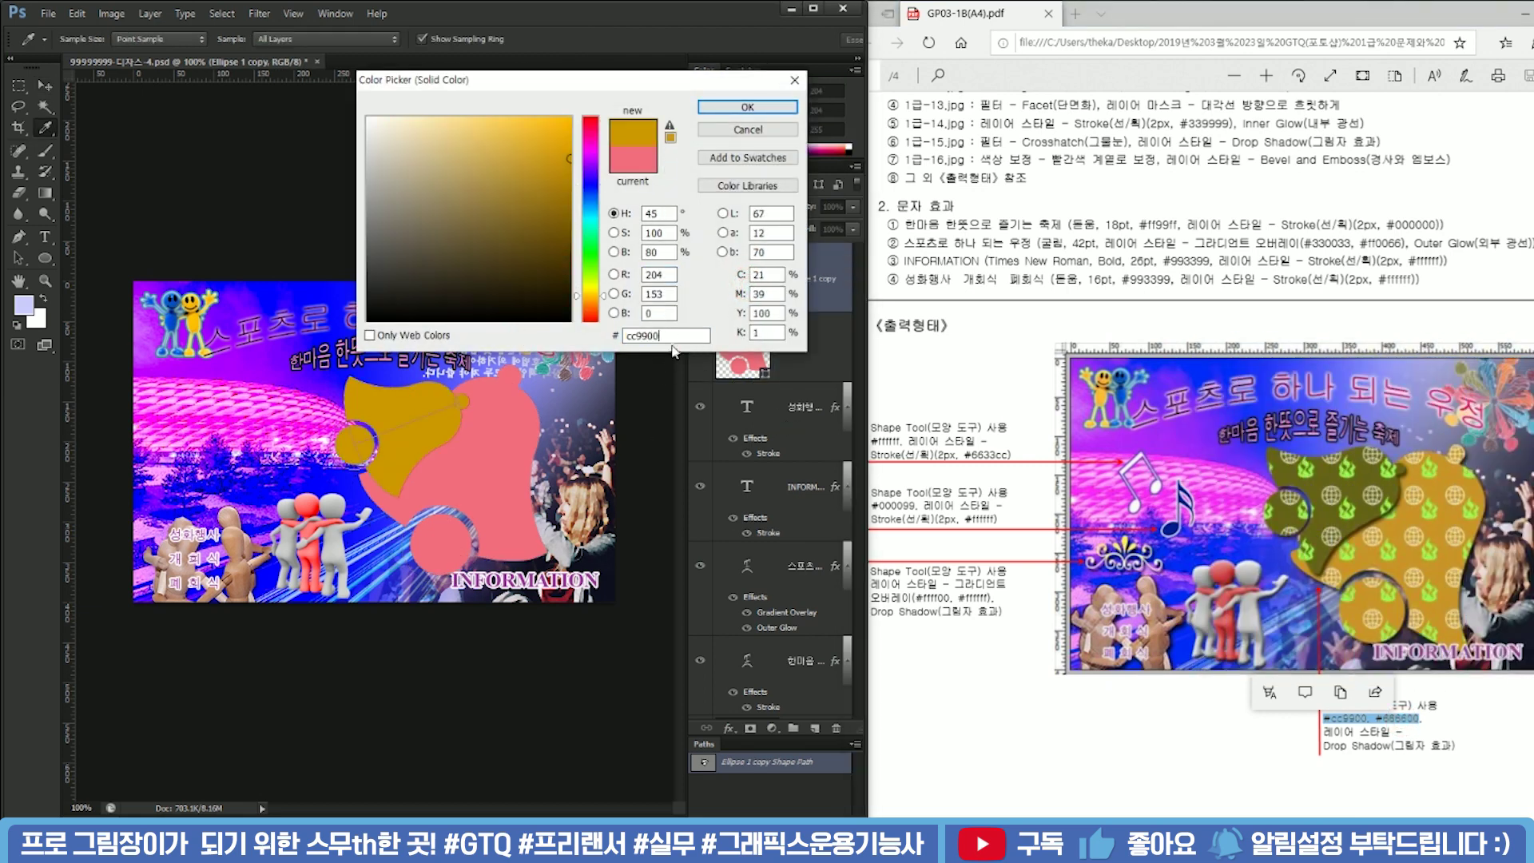
drag(672, 340, 601, 335)
key(ctrl+c)
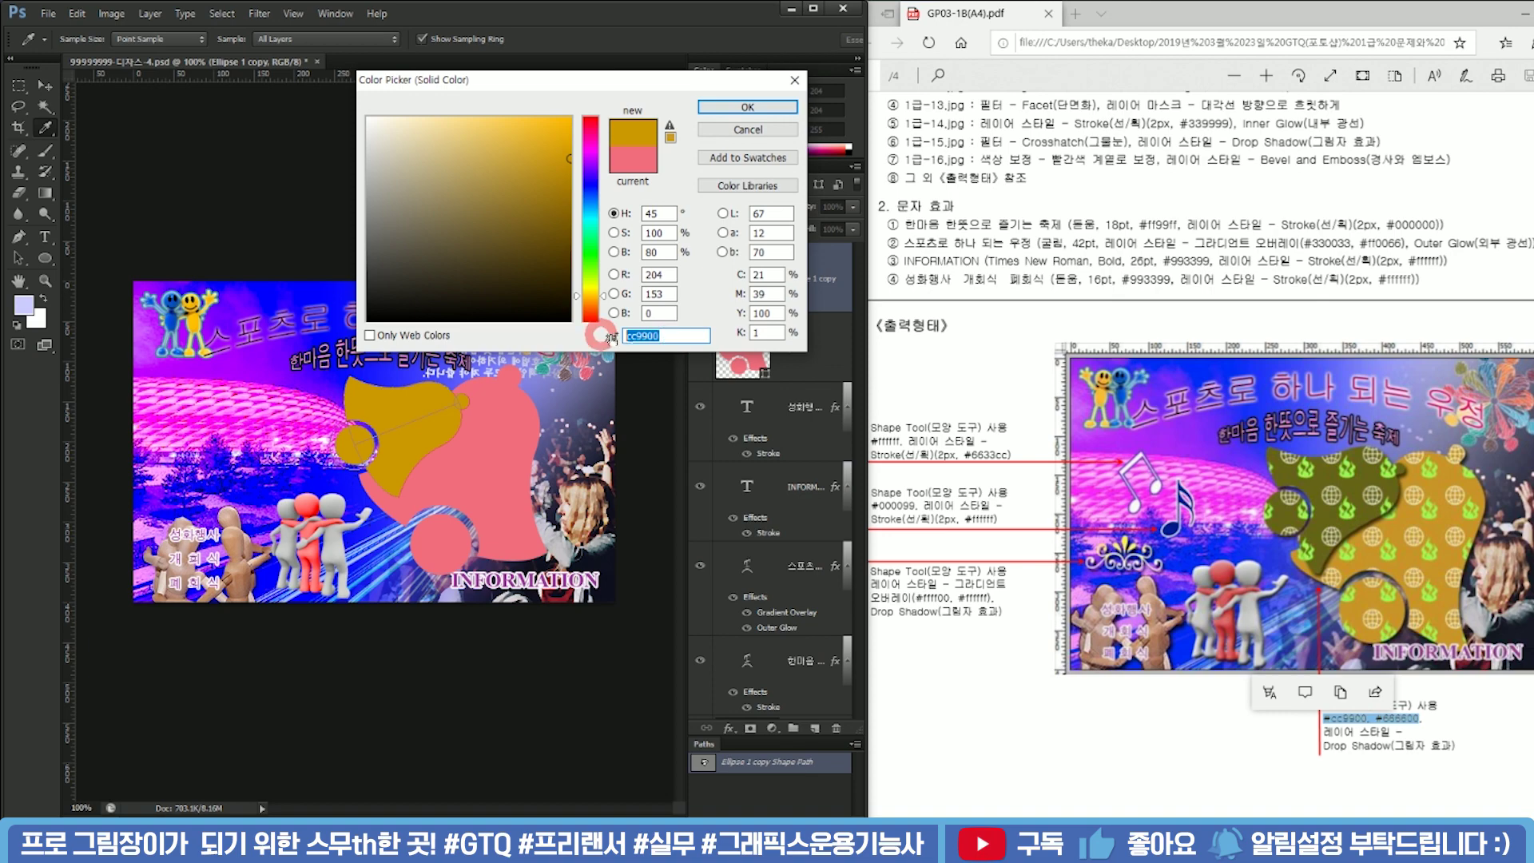
key(Escape)
Set the fill colour of the larger bell on the Ellipse 1 layer to #cc9900
click(746, 350)
double_click(749, 355)
drag(675, 336, 627, 336)
key(ctrl+v)
click(747, 107)
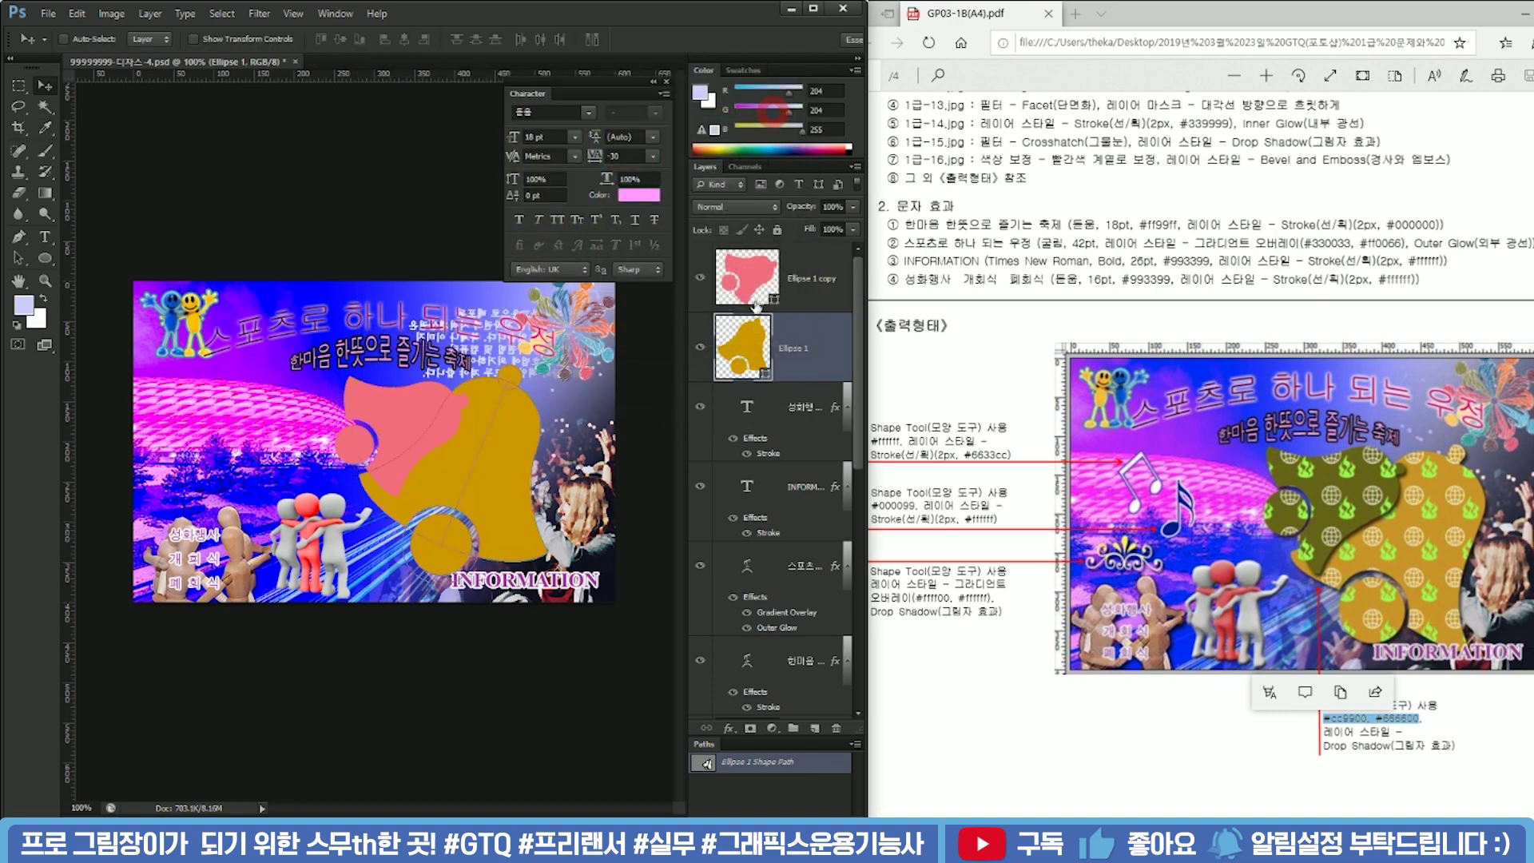
Set the fill colour of the smaller bell on the Ellipse 1 copy layer to #666600
double_click(743, 281)
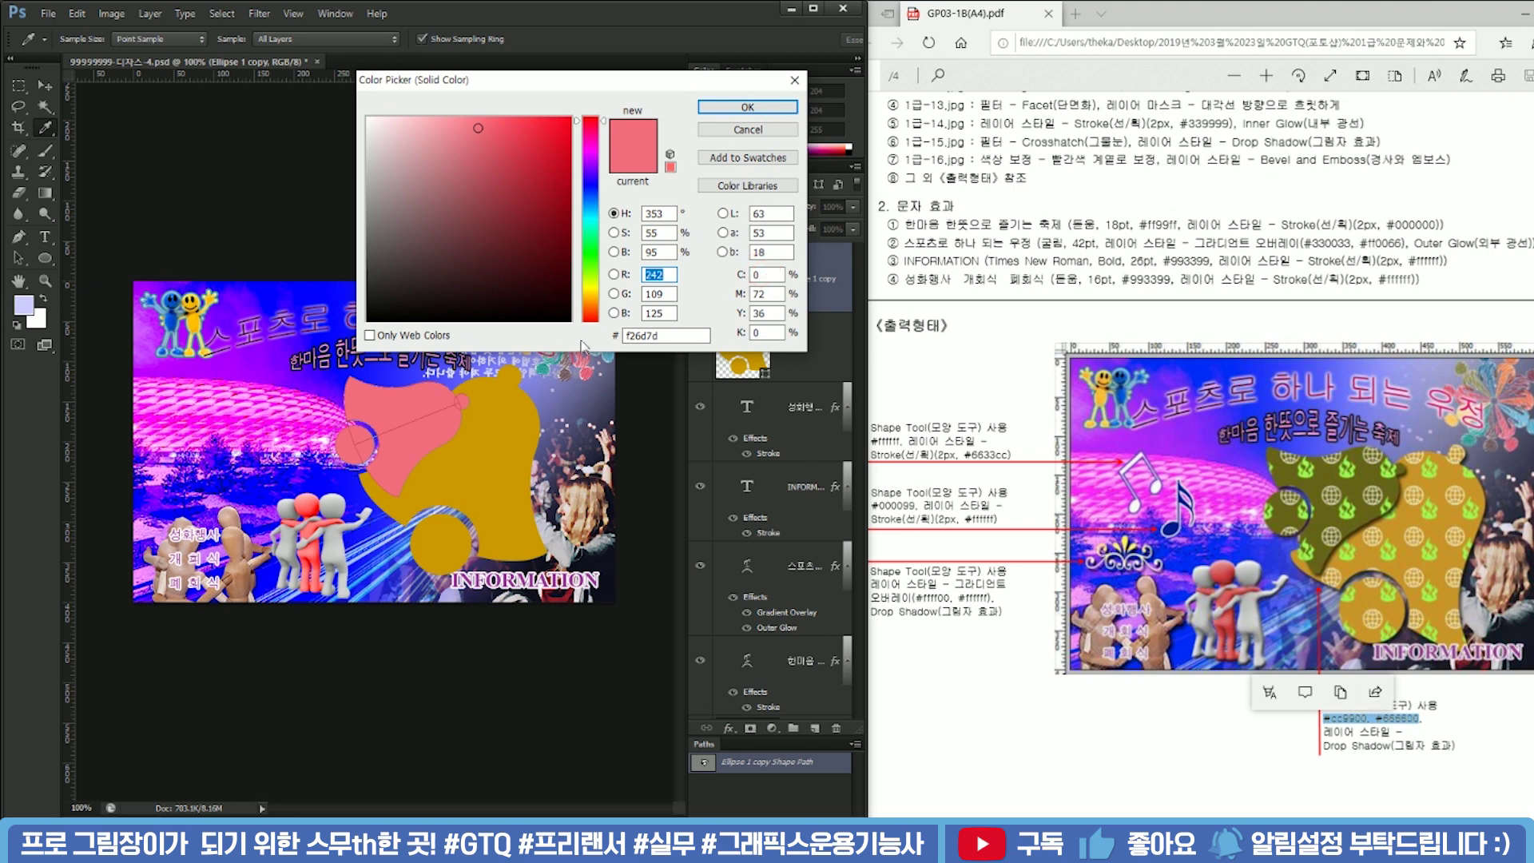
drag(681, 336, 548, 331)
text(666600)
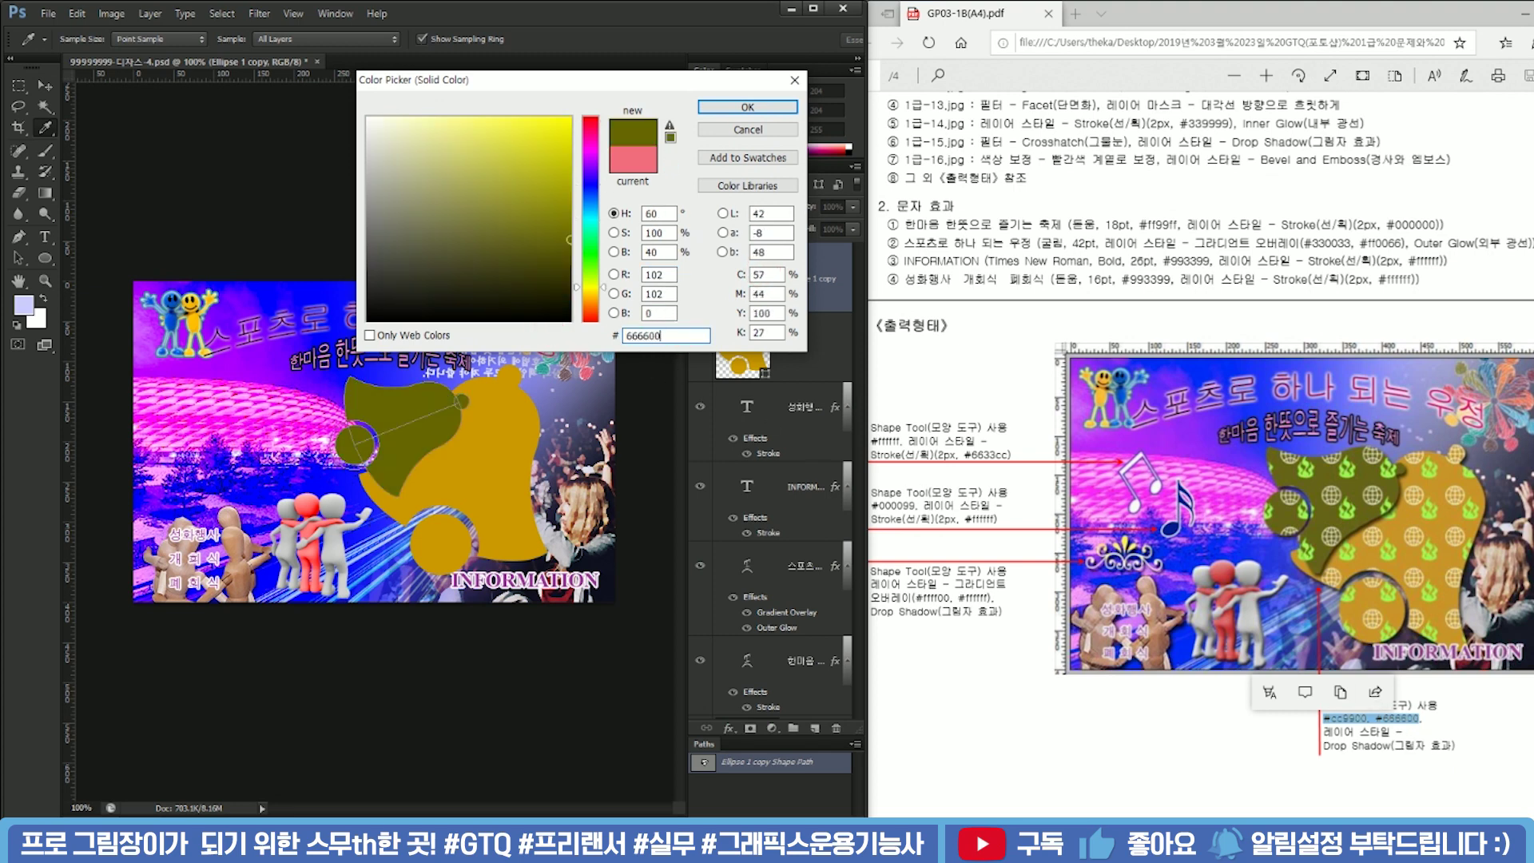
key(Return)
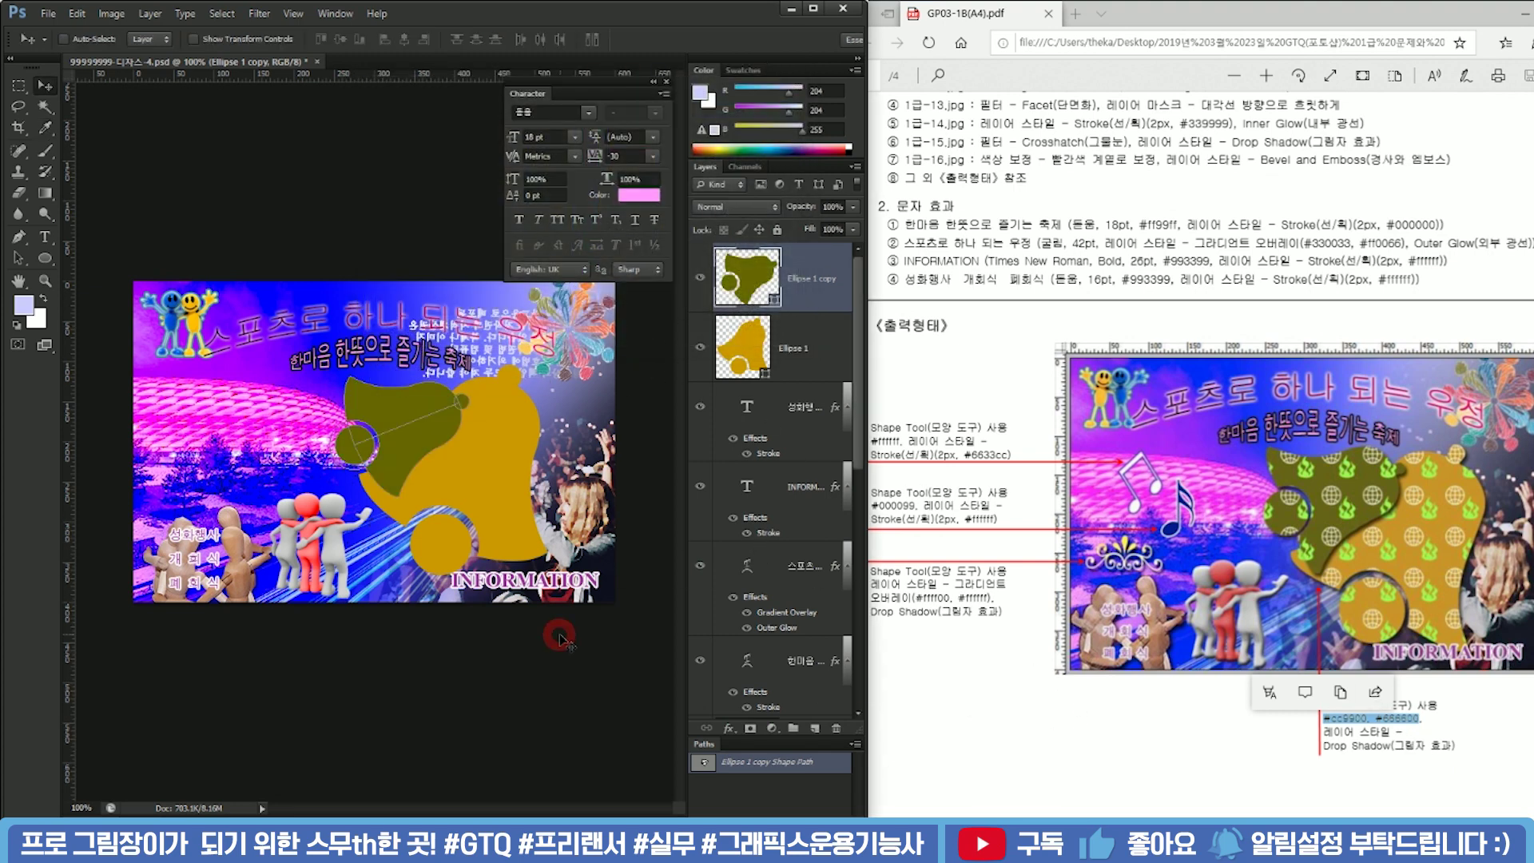
Add a Drop Shadow layer style with its preset settings to the larger bell on the Ellipse 1 layer
click(769, 399)
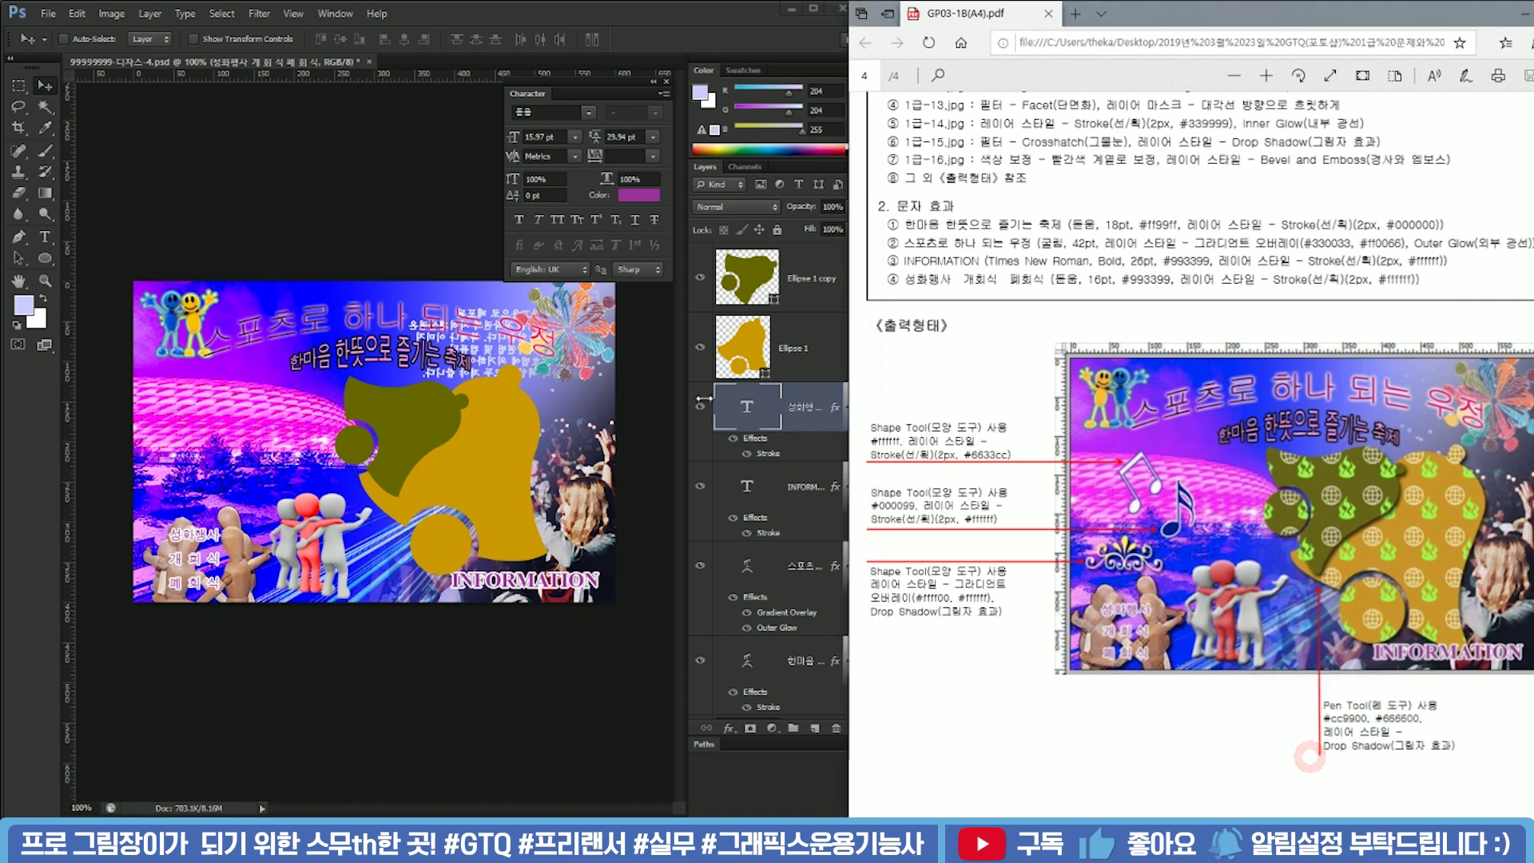
right_click(807, 361)
click(787, 366)
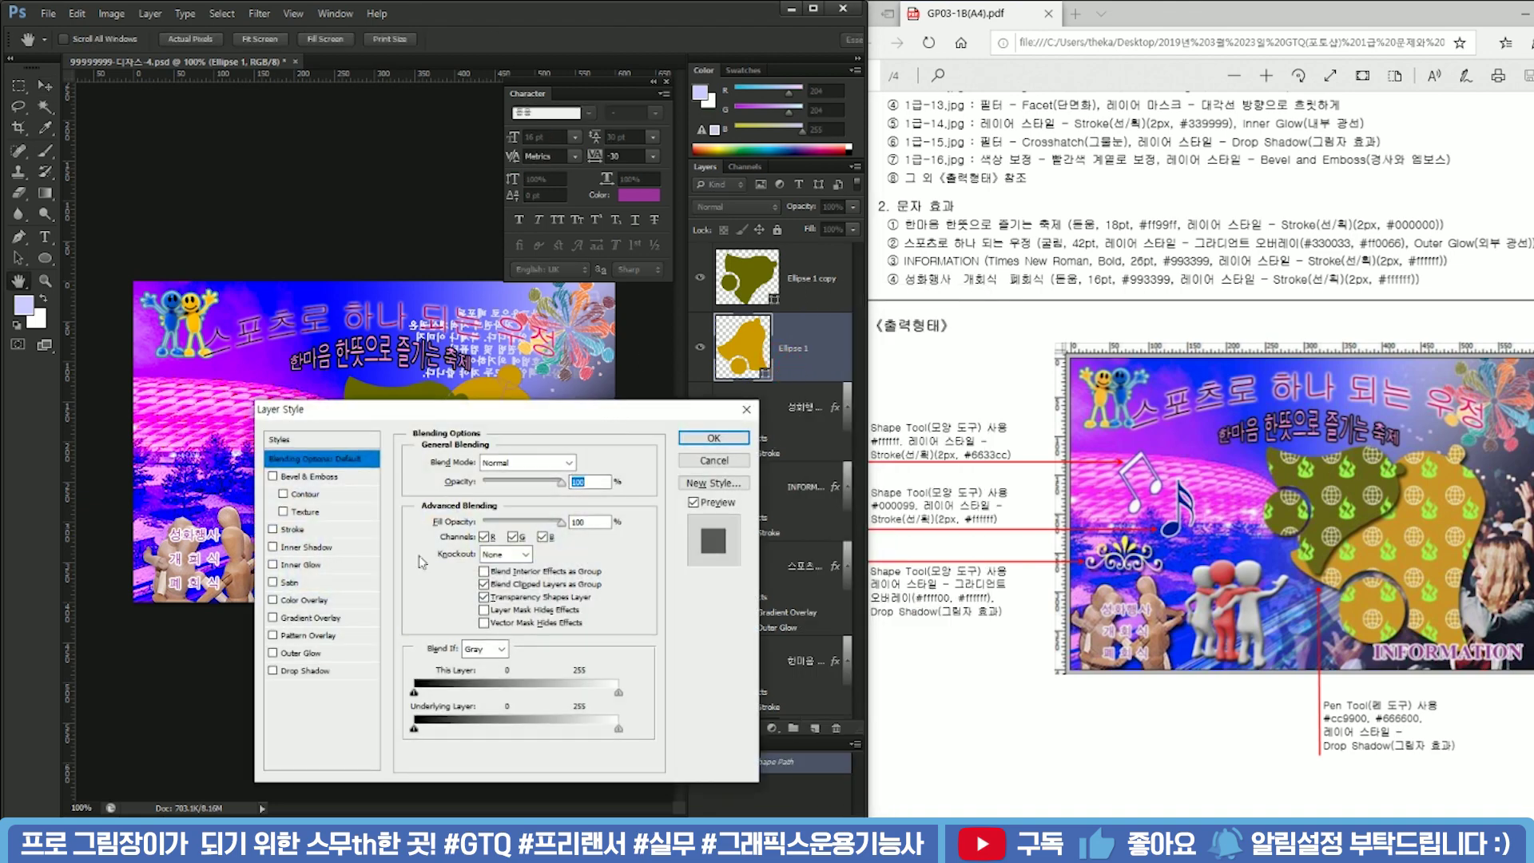
click(273, 671)
click(324, 672)
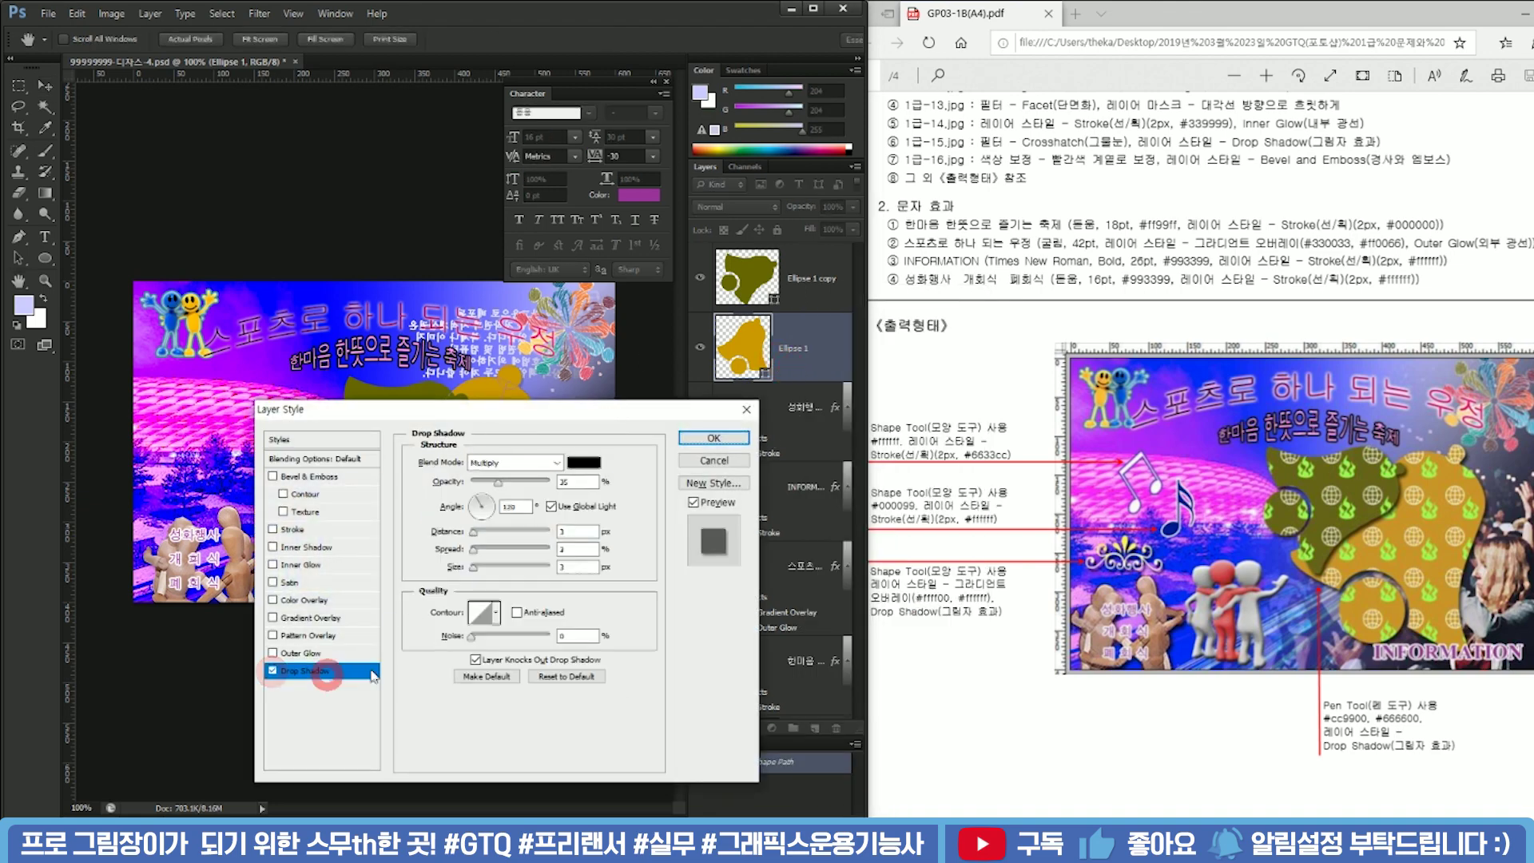
click(731, 438)
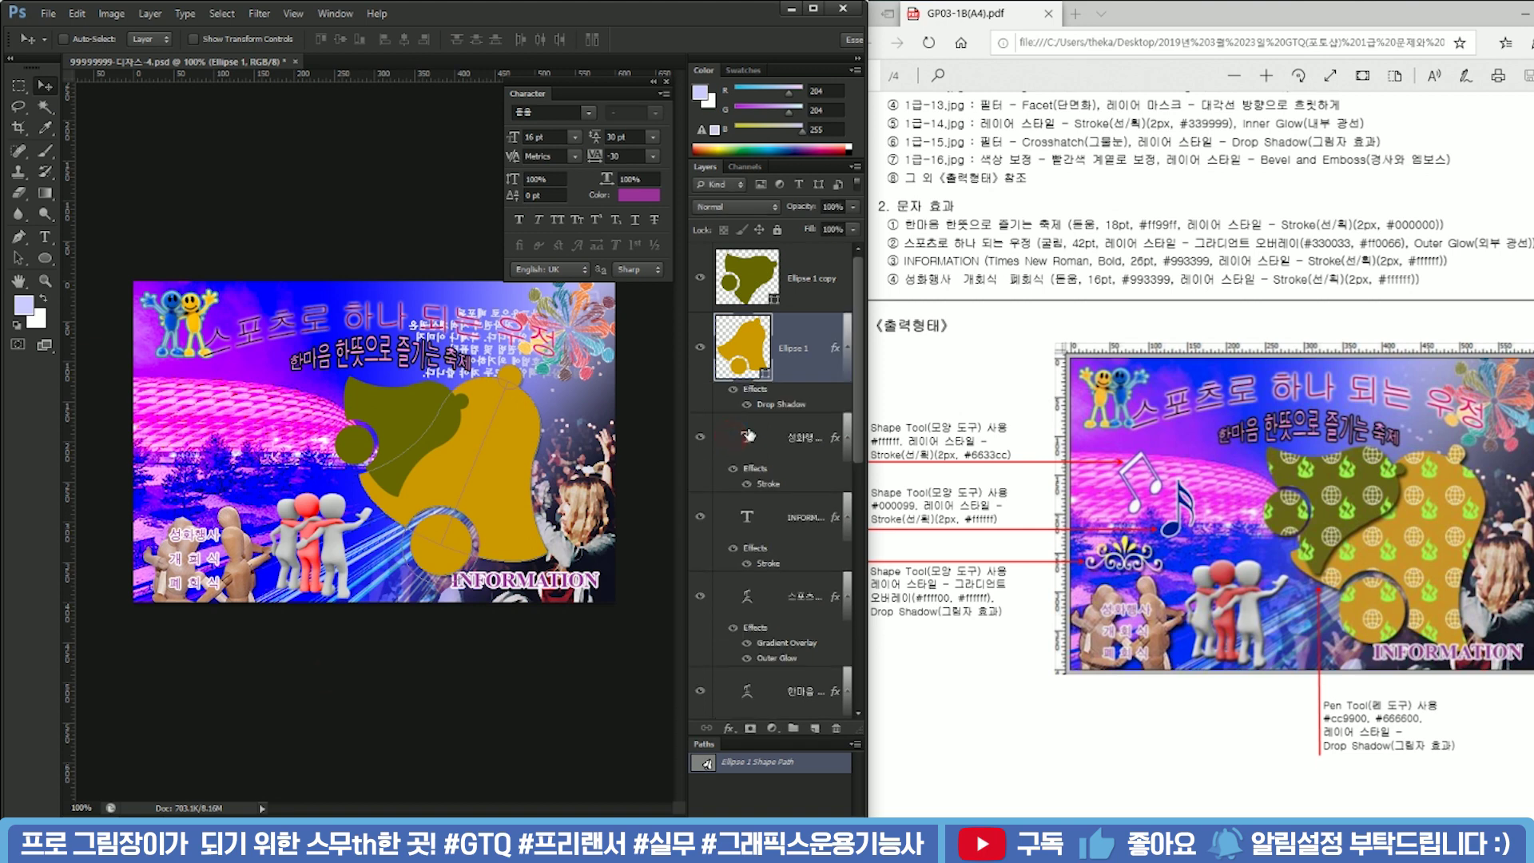
Copy the larger bell's Drop Shadow style onto the smaller bell on the Ellipse 1 copy layer
right_click(812, 374)
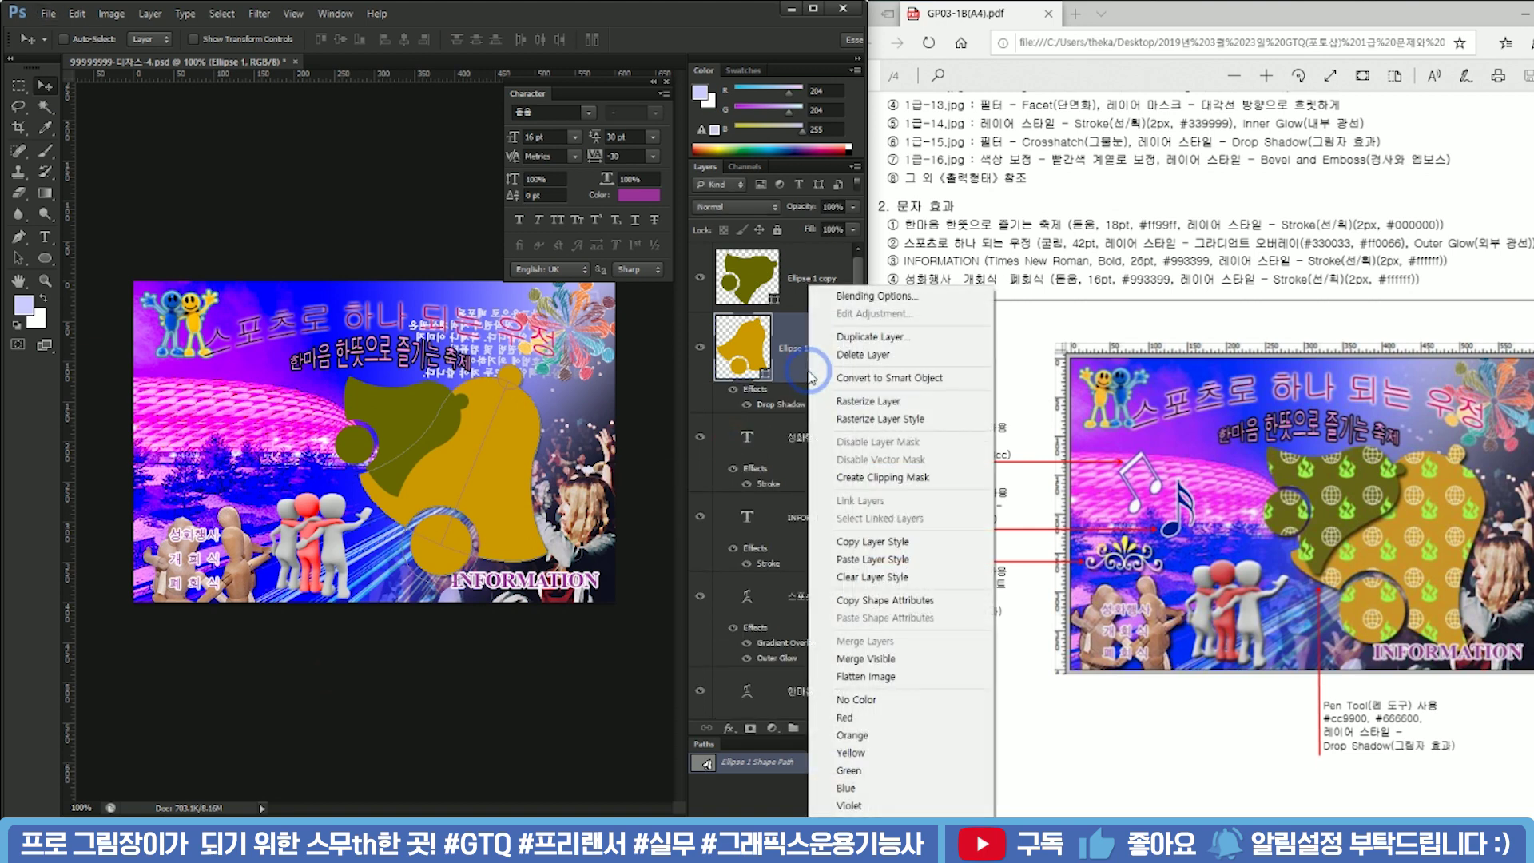
click(917, 553)
click(815, 280)
right_click(815, 279)
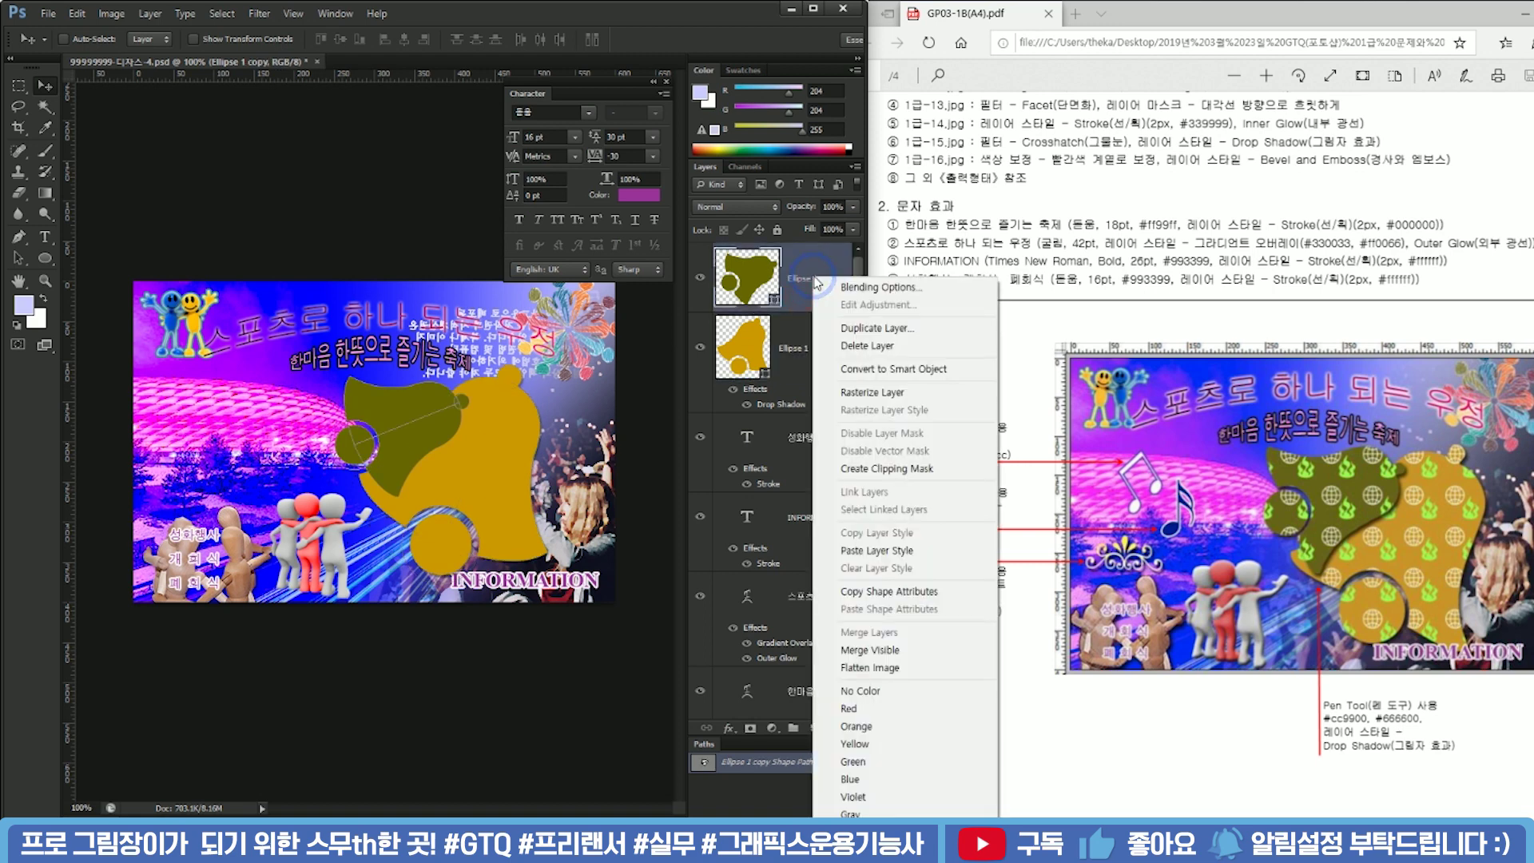
click(913, 551)
right_click(815, 378)
click(815, 377)
click(804, 294)
click(802, 377)
click(811, 302)
click(801, 371)
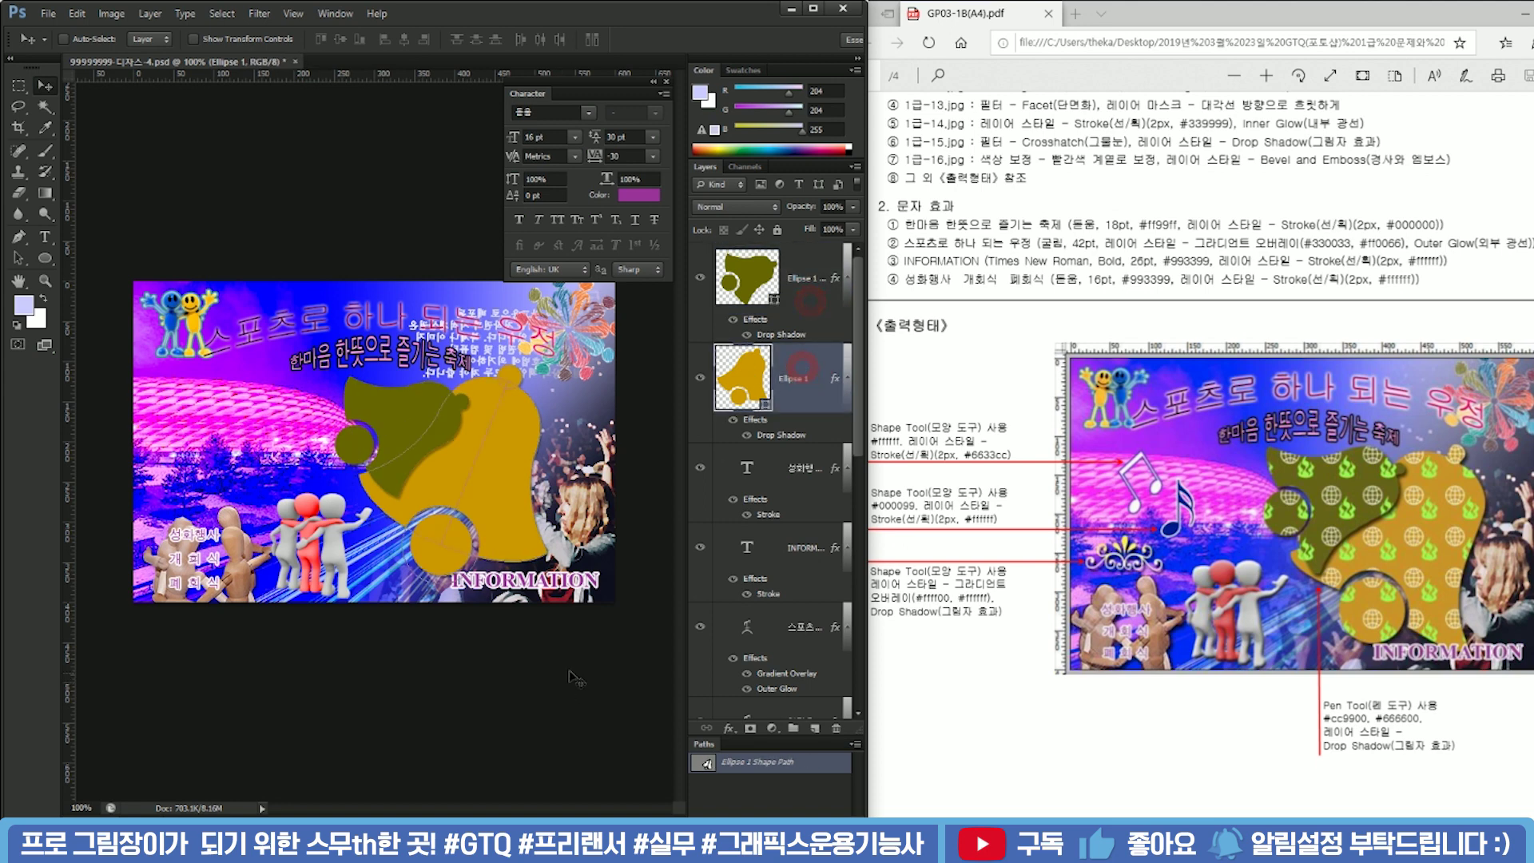
click(787, 448)
Create a new layer directly above the larger bell and load the bell's outline as a selection
click(805, 369)
click(815, 730)
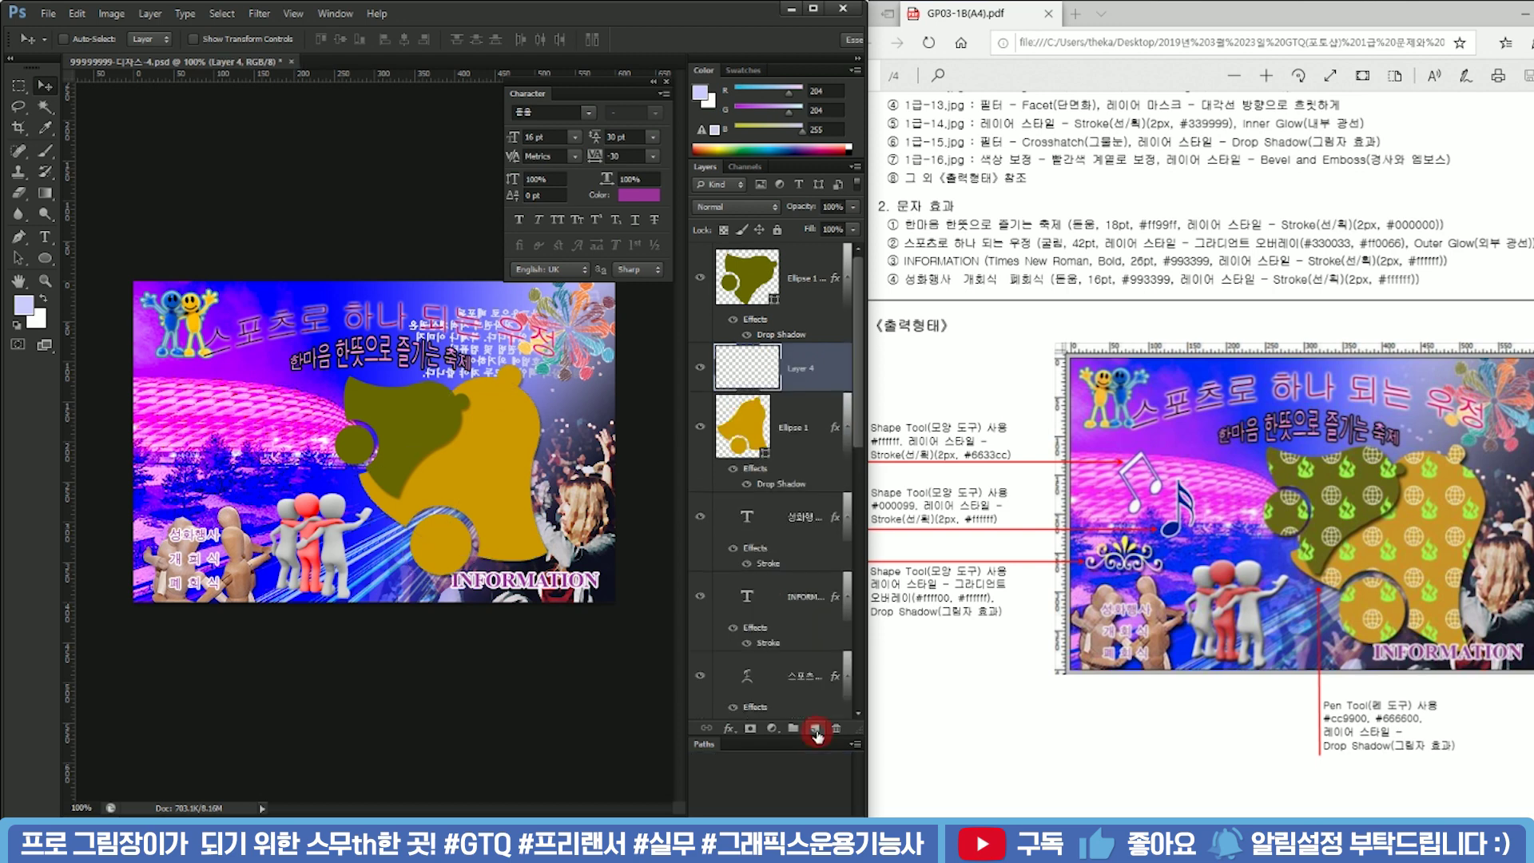
ctrl+click(756, 362)
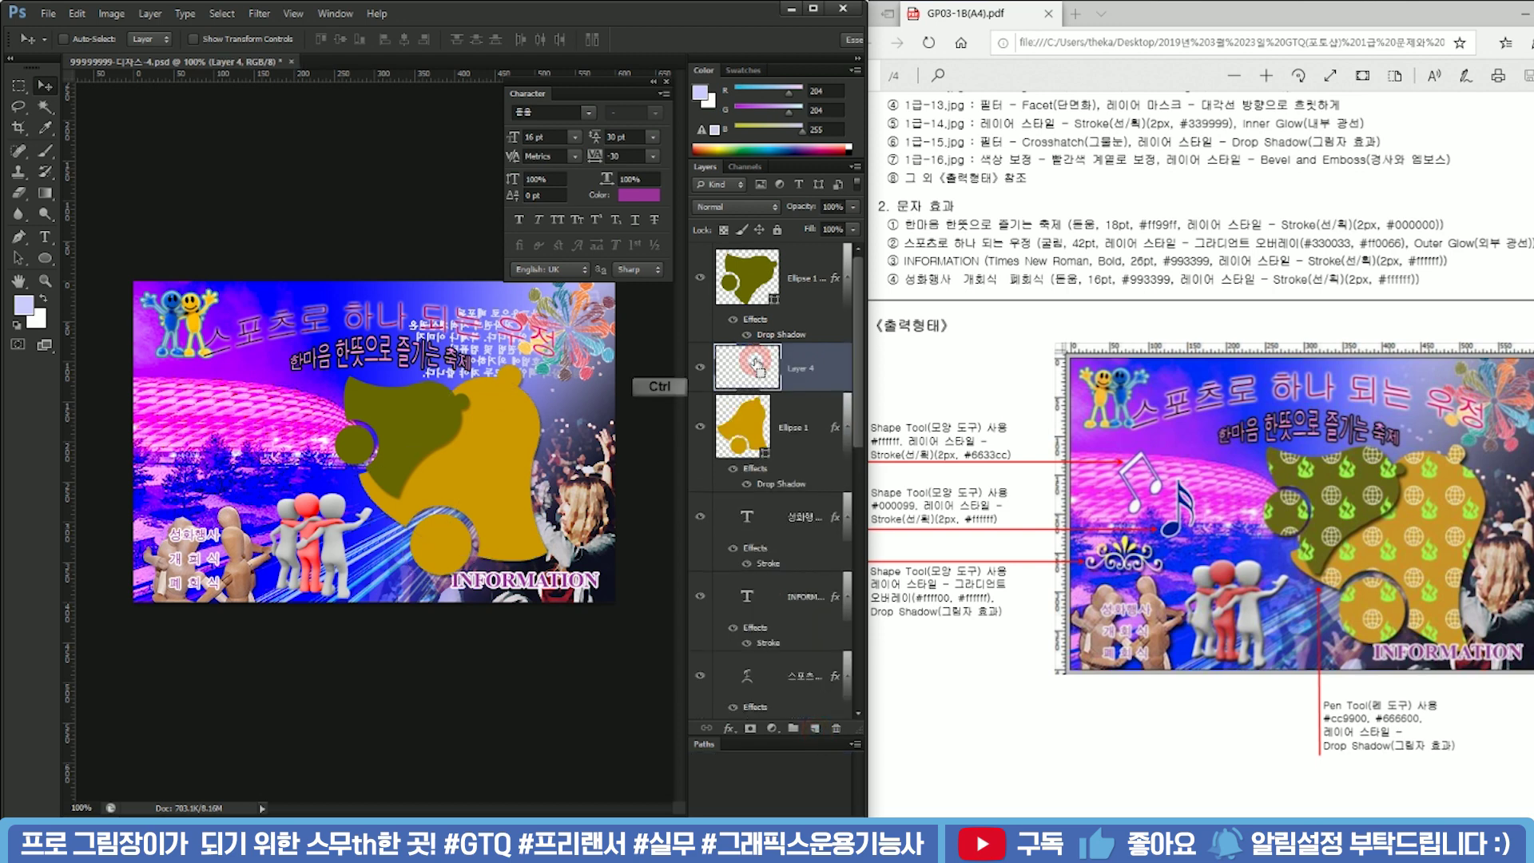
ctrl+click(762, 437)
click(761, 363)
Fill the larger bell's selection on the new layer with the custom "지구, 볼 모양" pattern using the Paint Bucket
click(45, 193)
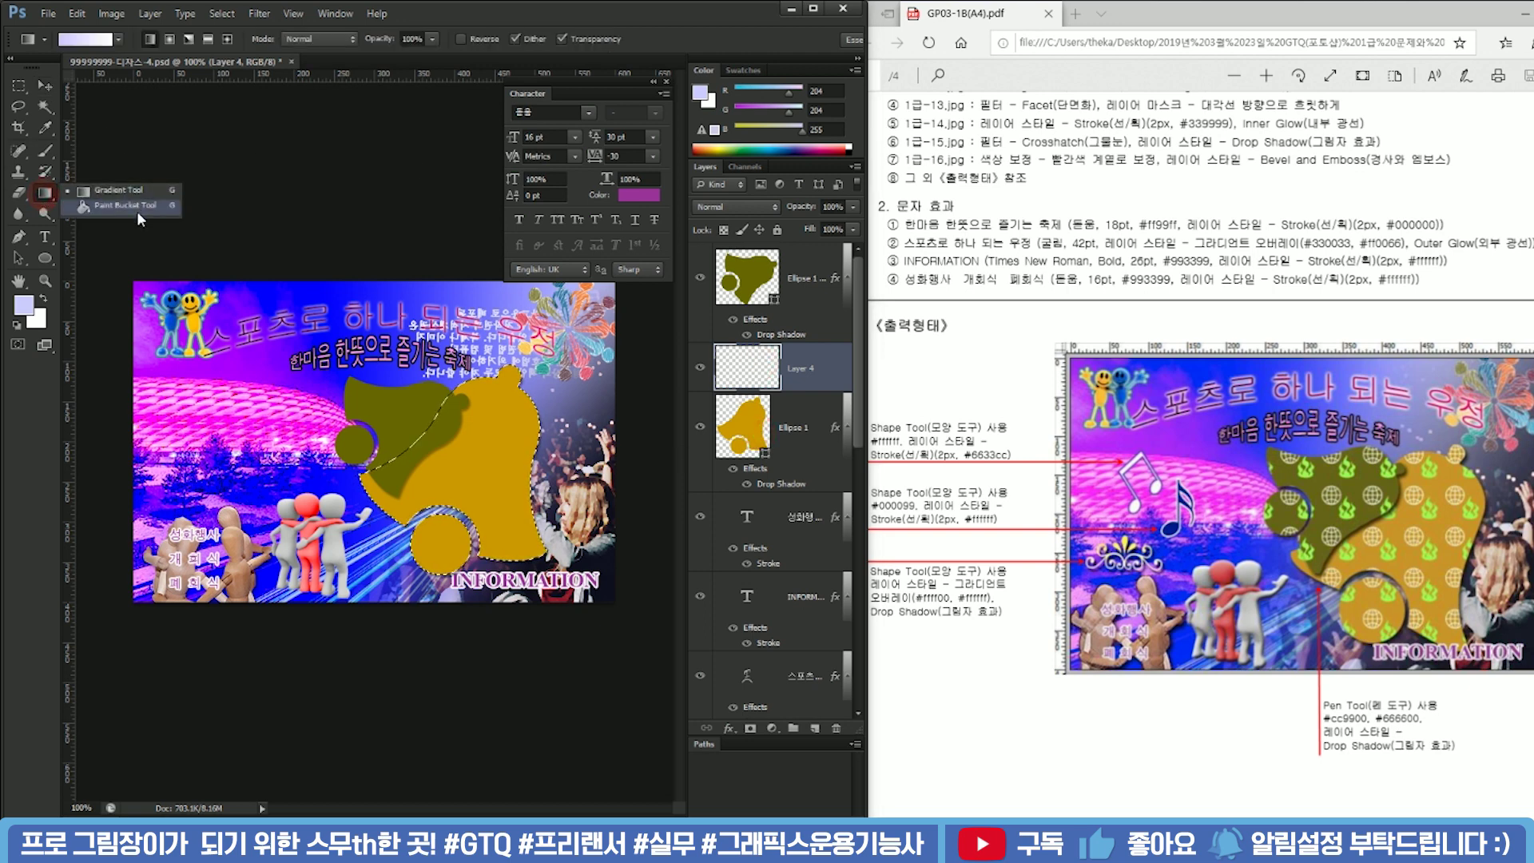
click(149, 205)
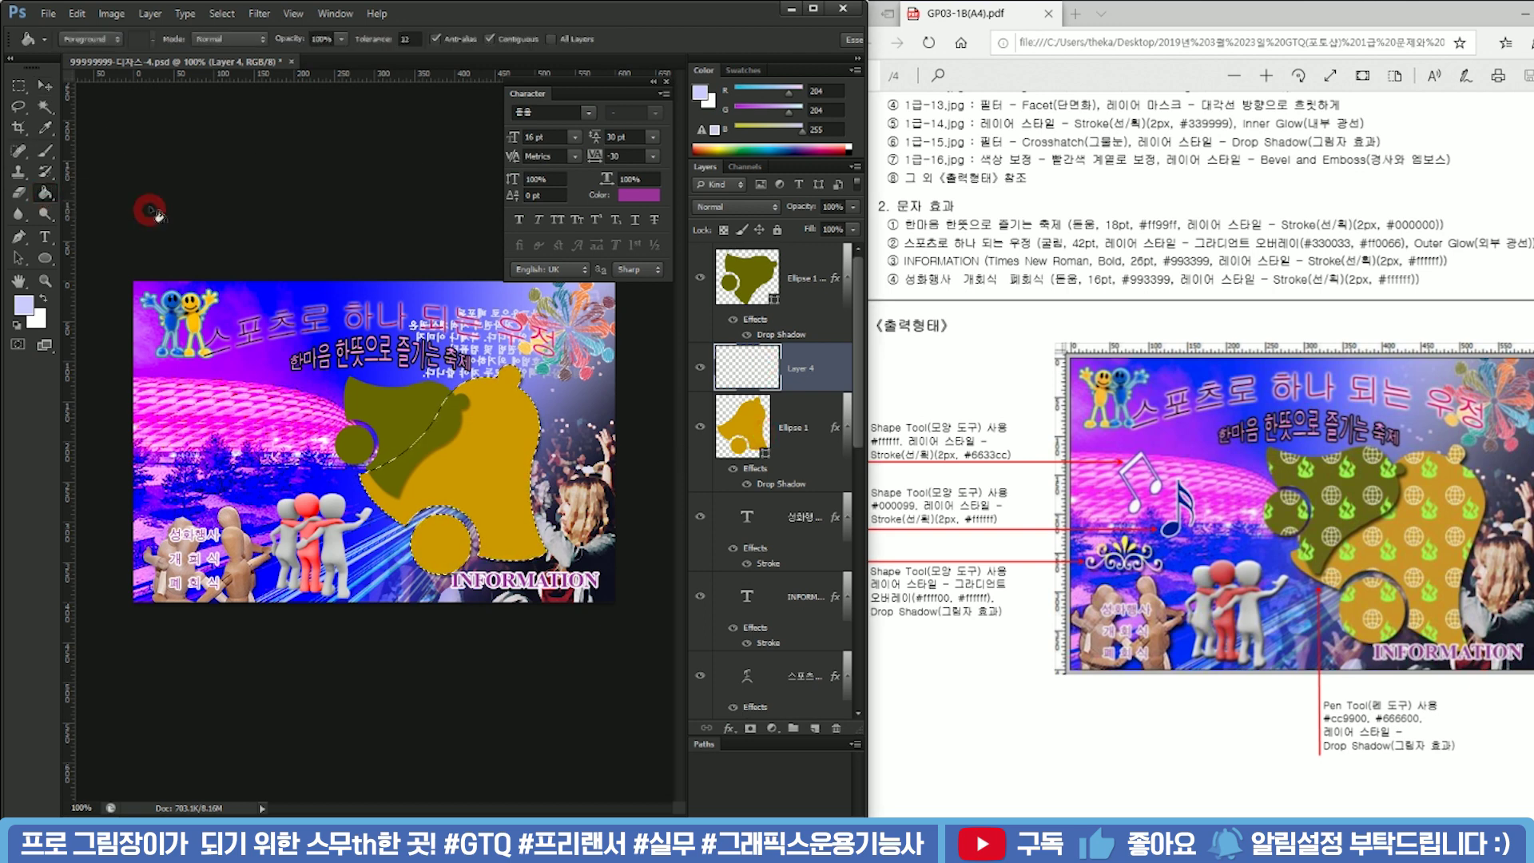
click(88, 38)
click(77, 69)
click(148, 42)
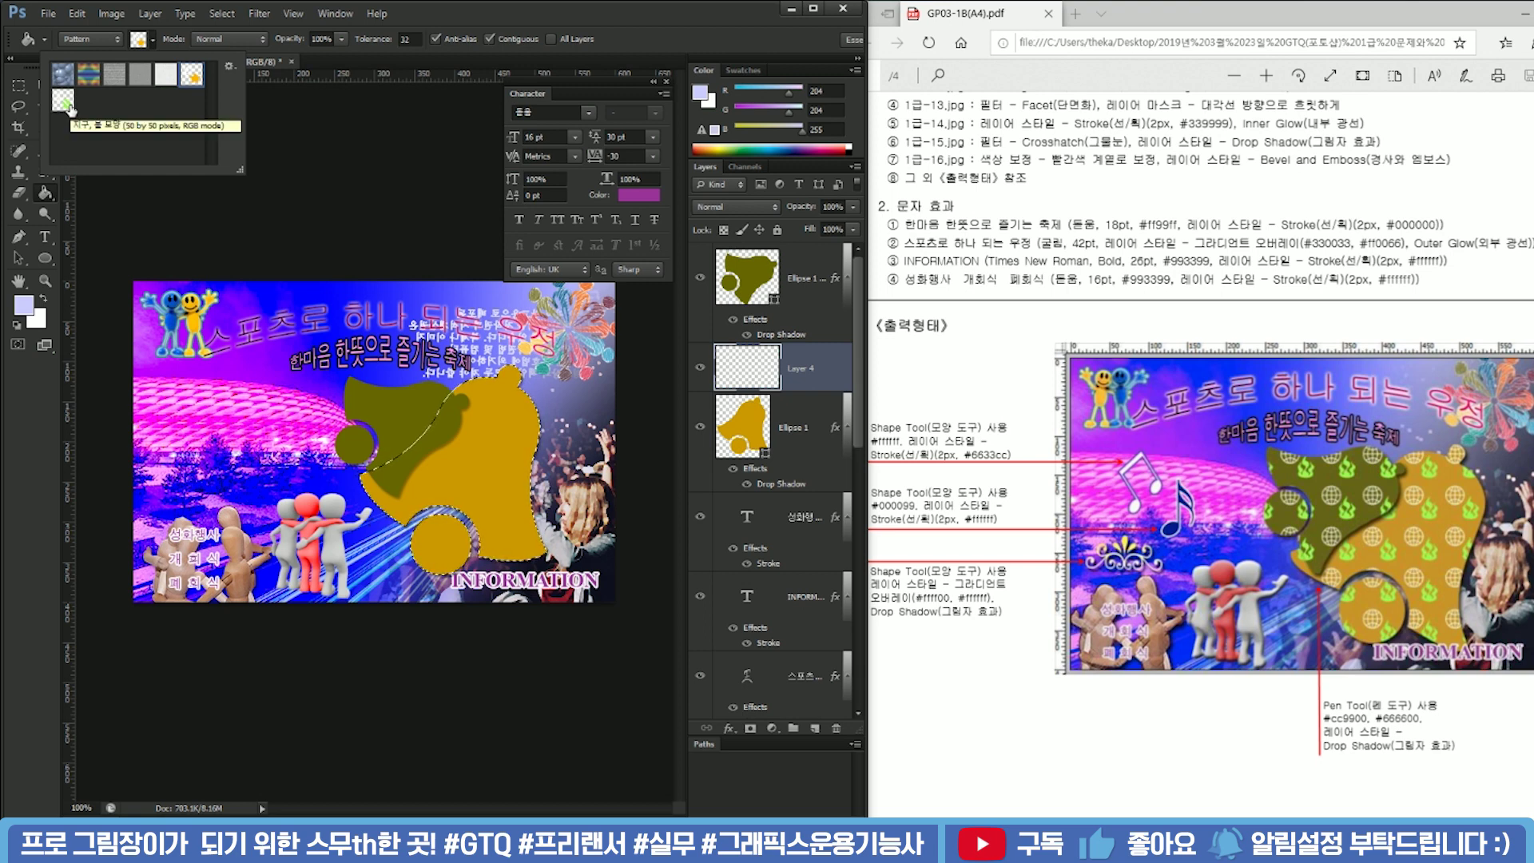
click(67, 104)
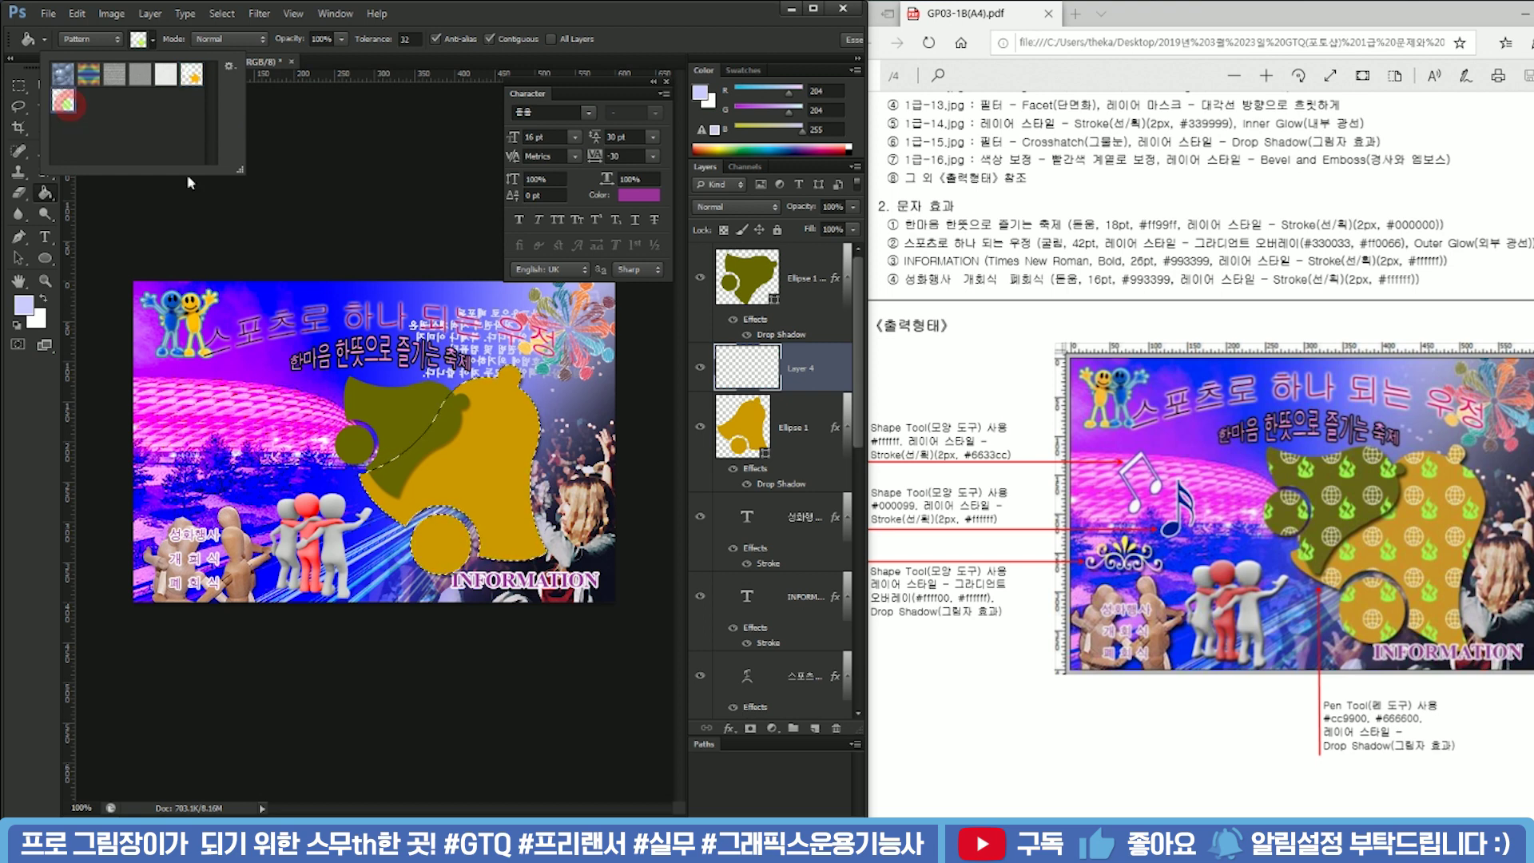
click(516, 465)
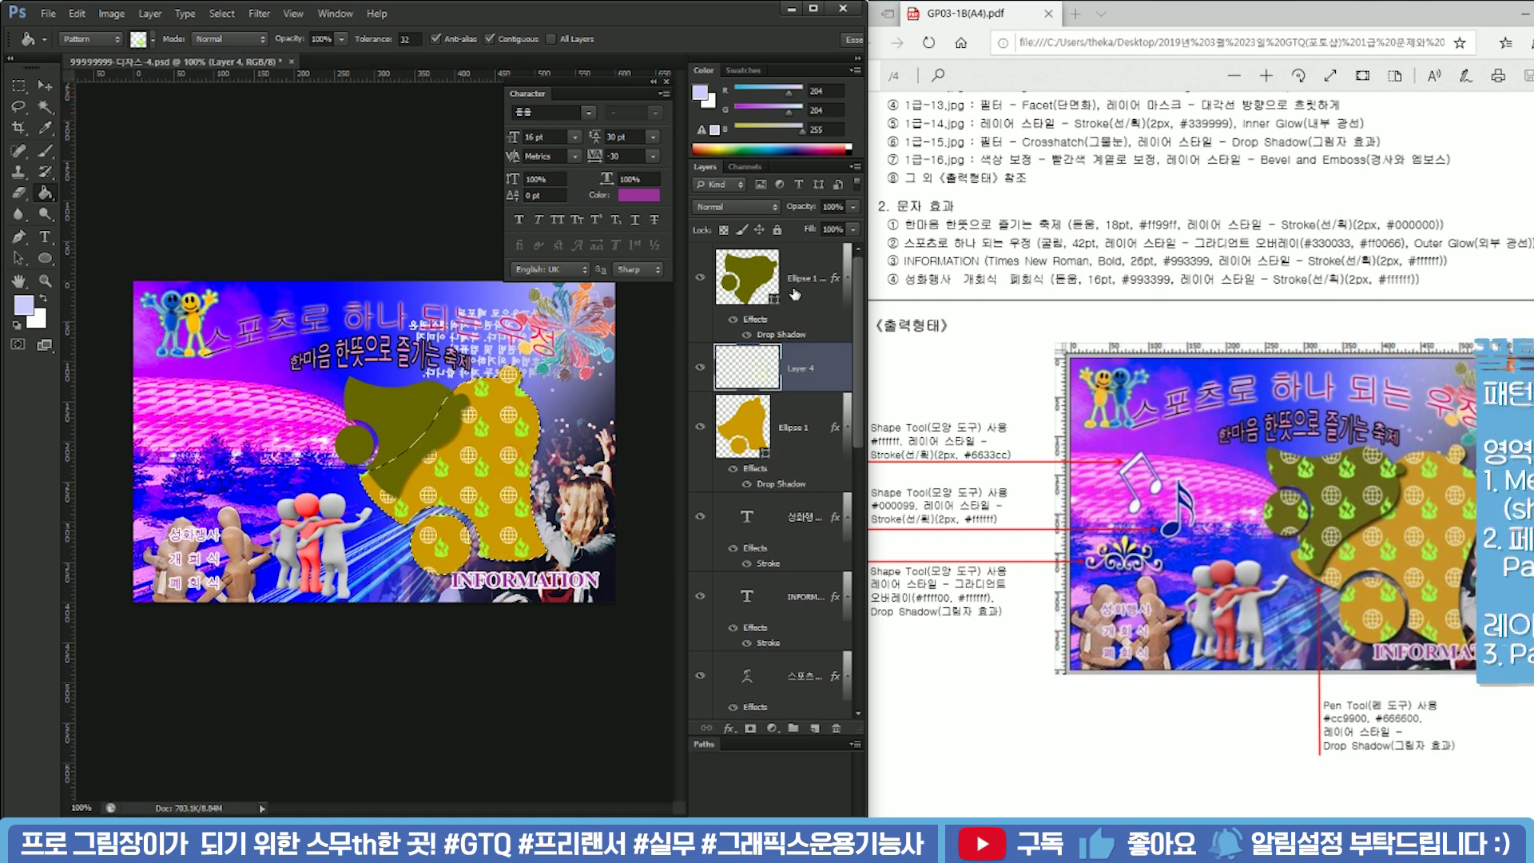
Create a new layer above the smaller bell, fill the bell's outline with the same pattern and deselect
click(794, 292)
click(816, 729)
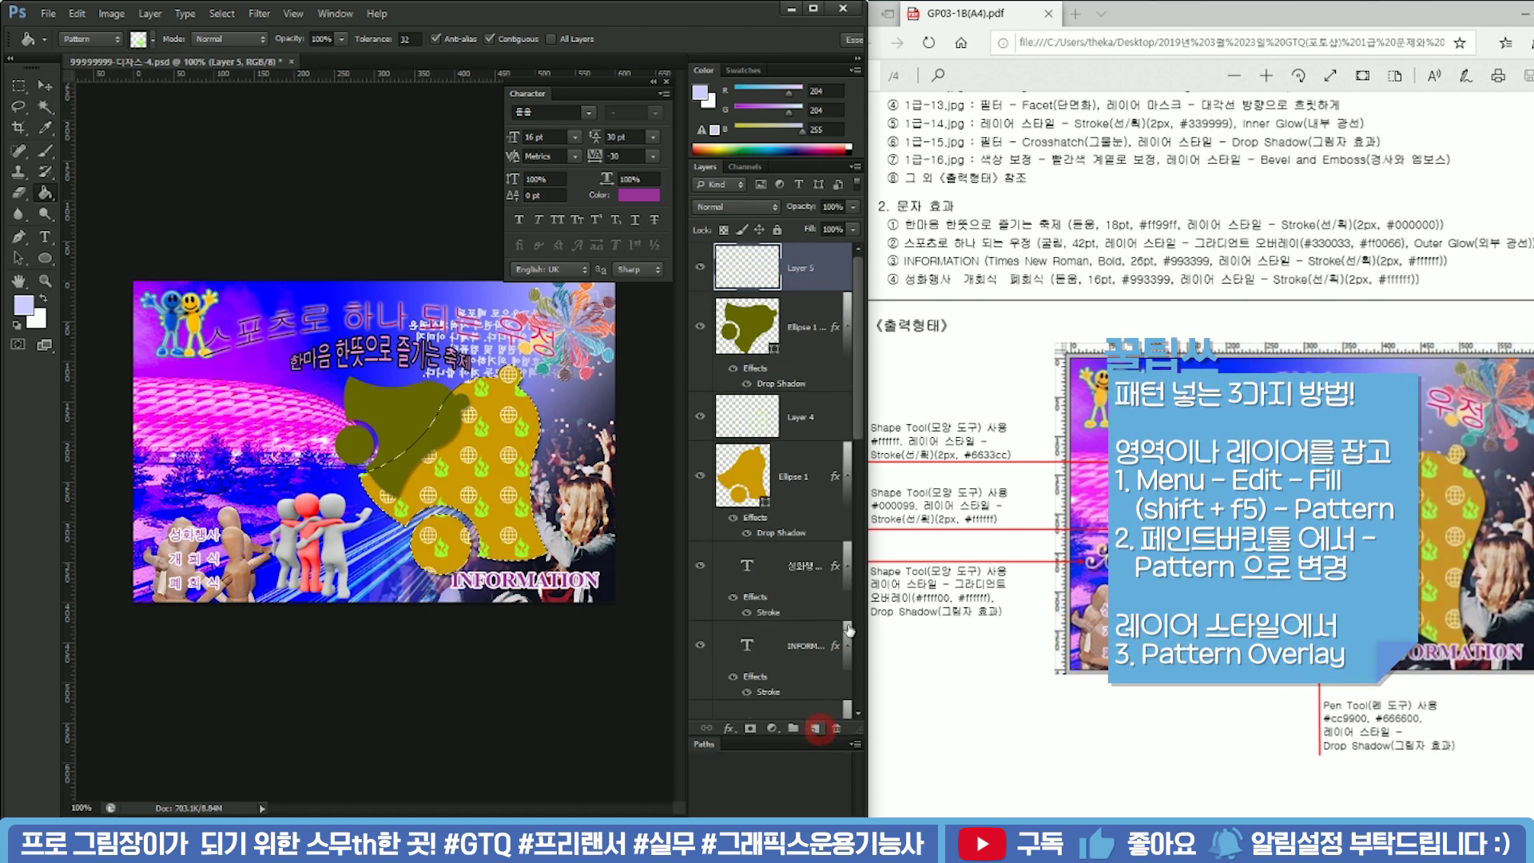
key(ctrl)
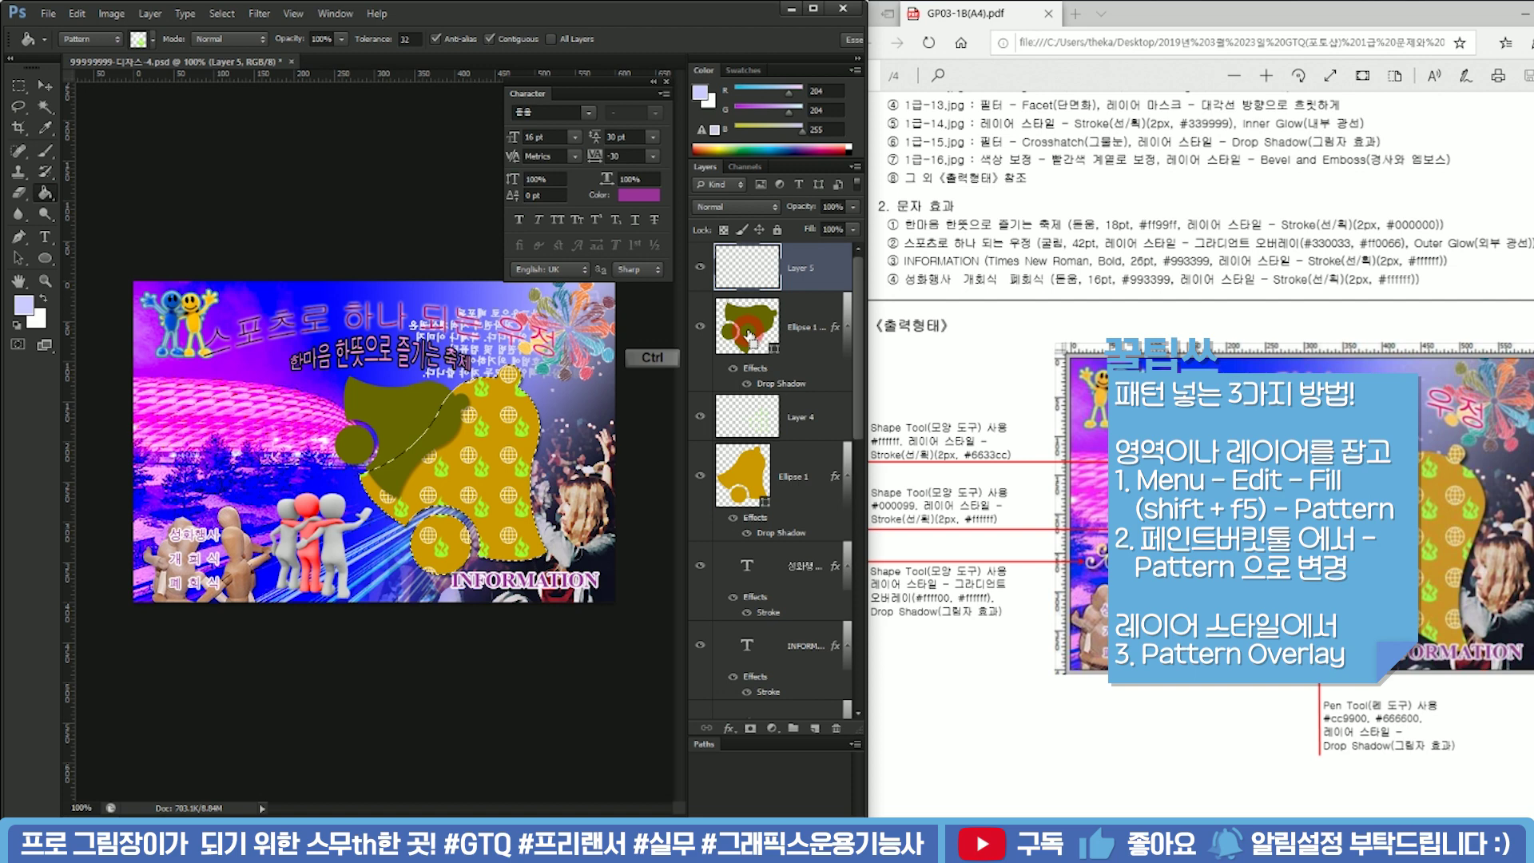
key(ctrl+d)
click(793, 477)
click(787, 577)
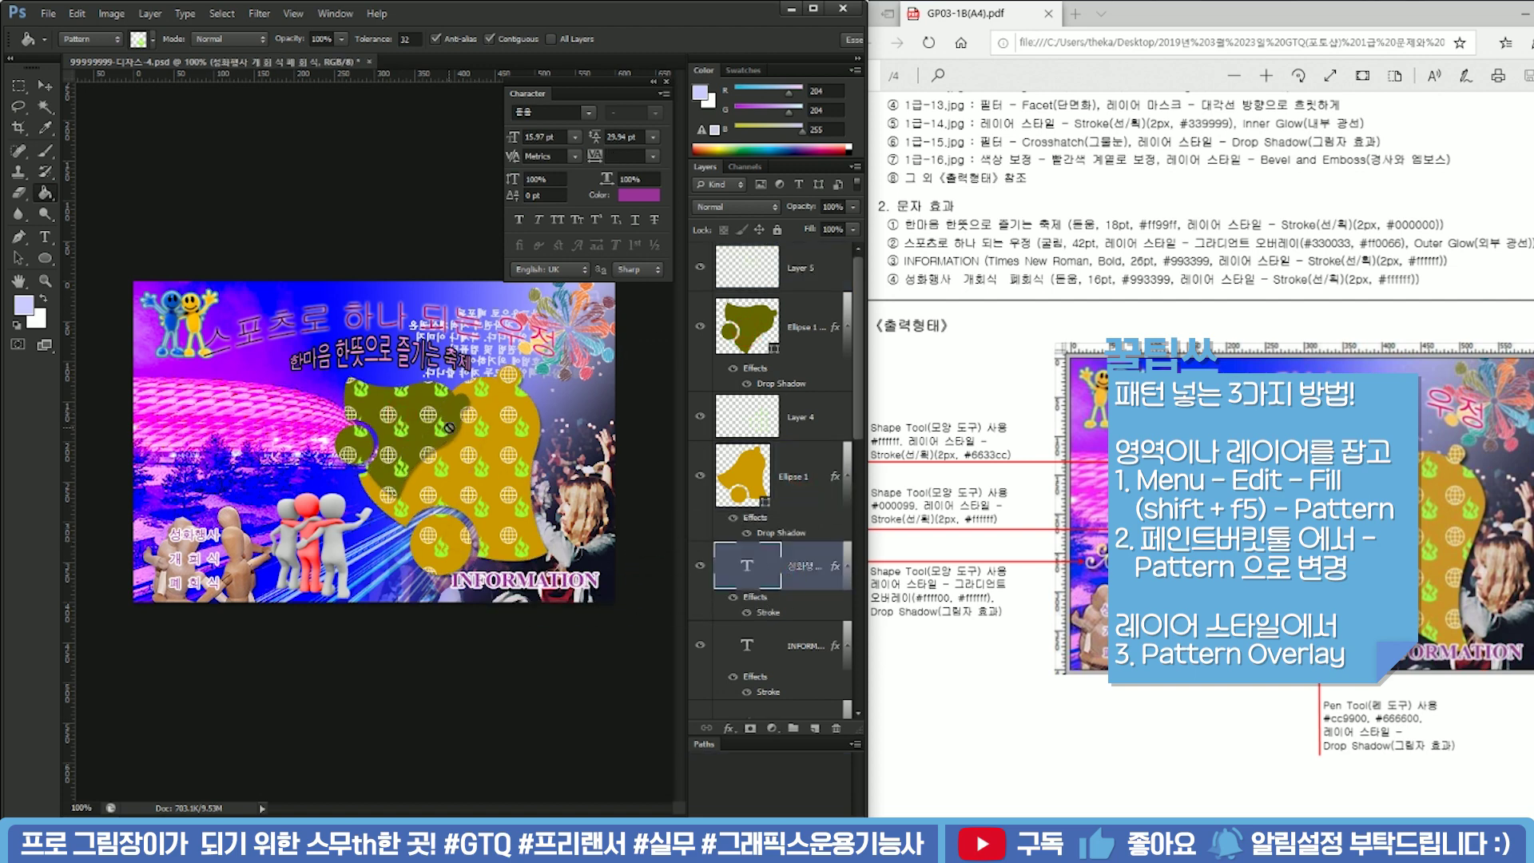
Group the two bell layers with their pattern layers and free-transform the group slightly to match the reference placement
click(807, 276)
shift+click(795, 467)
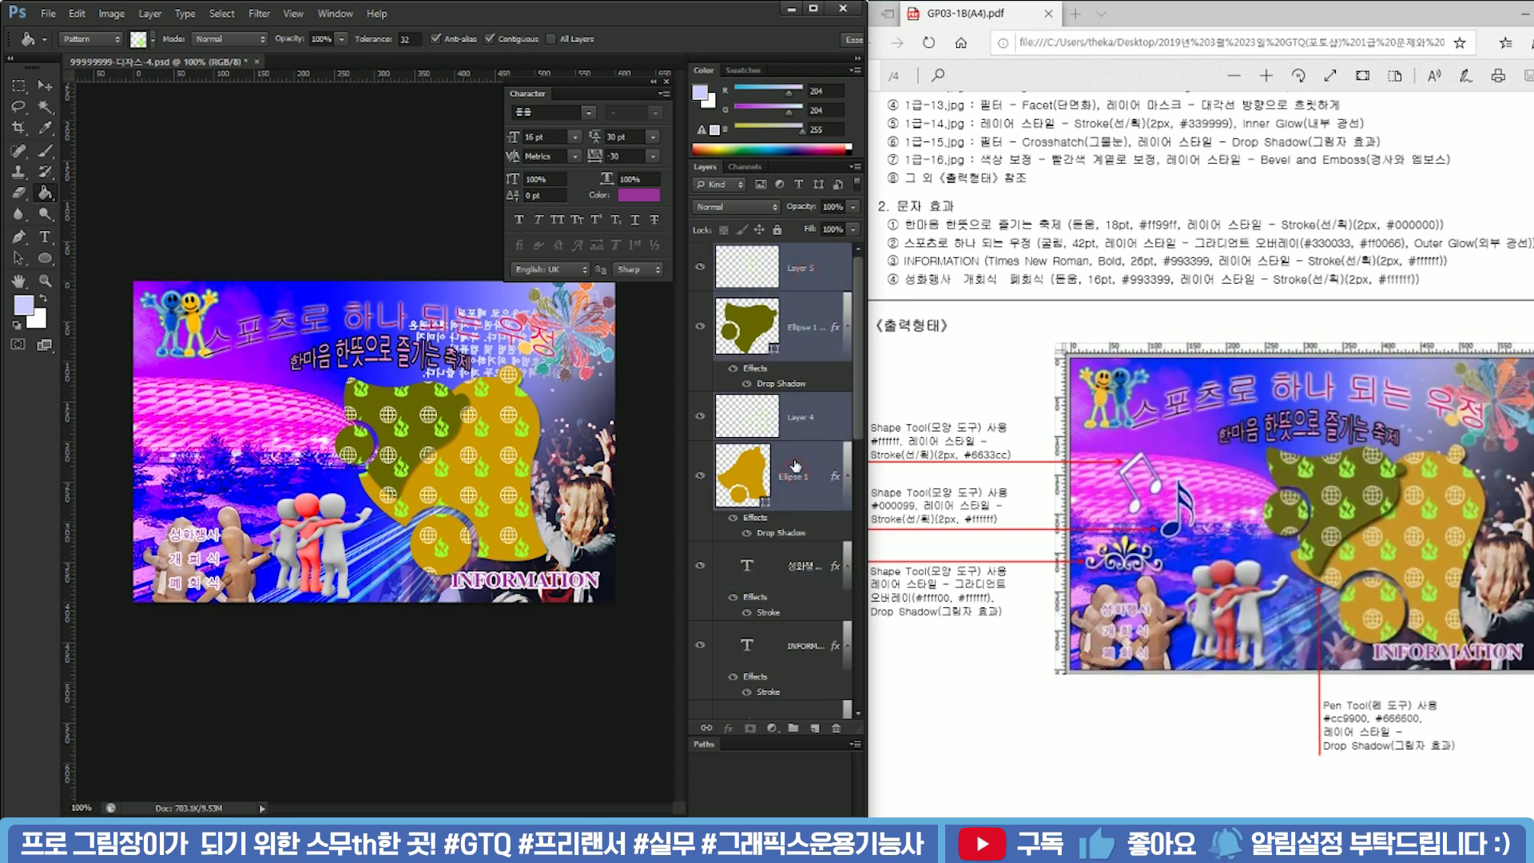
key(ctrl+g)
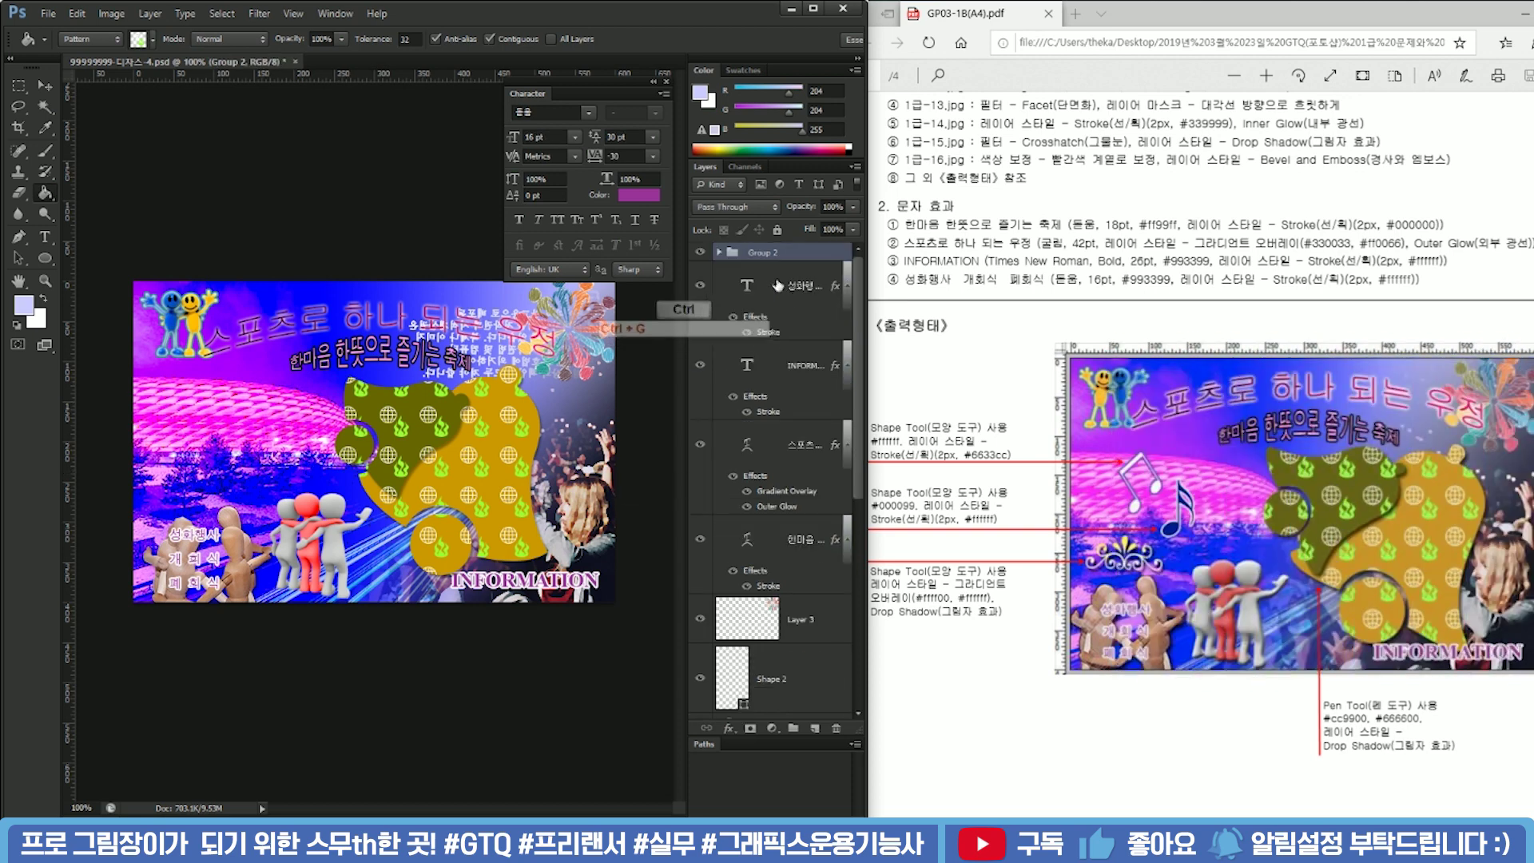
key(ctrl+t)
drag(584, 364, 589, 372)
drag(550, 579, 555, 595)
key(Return)
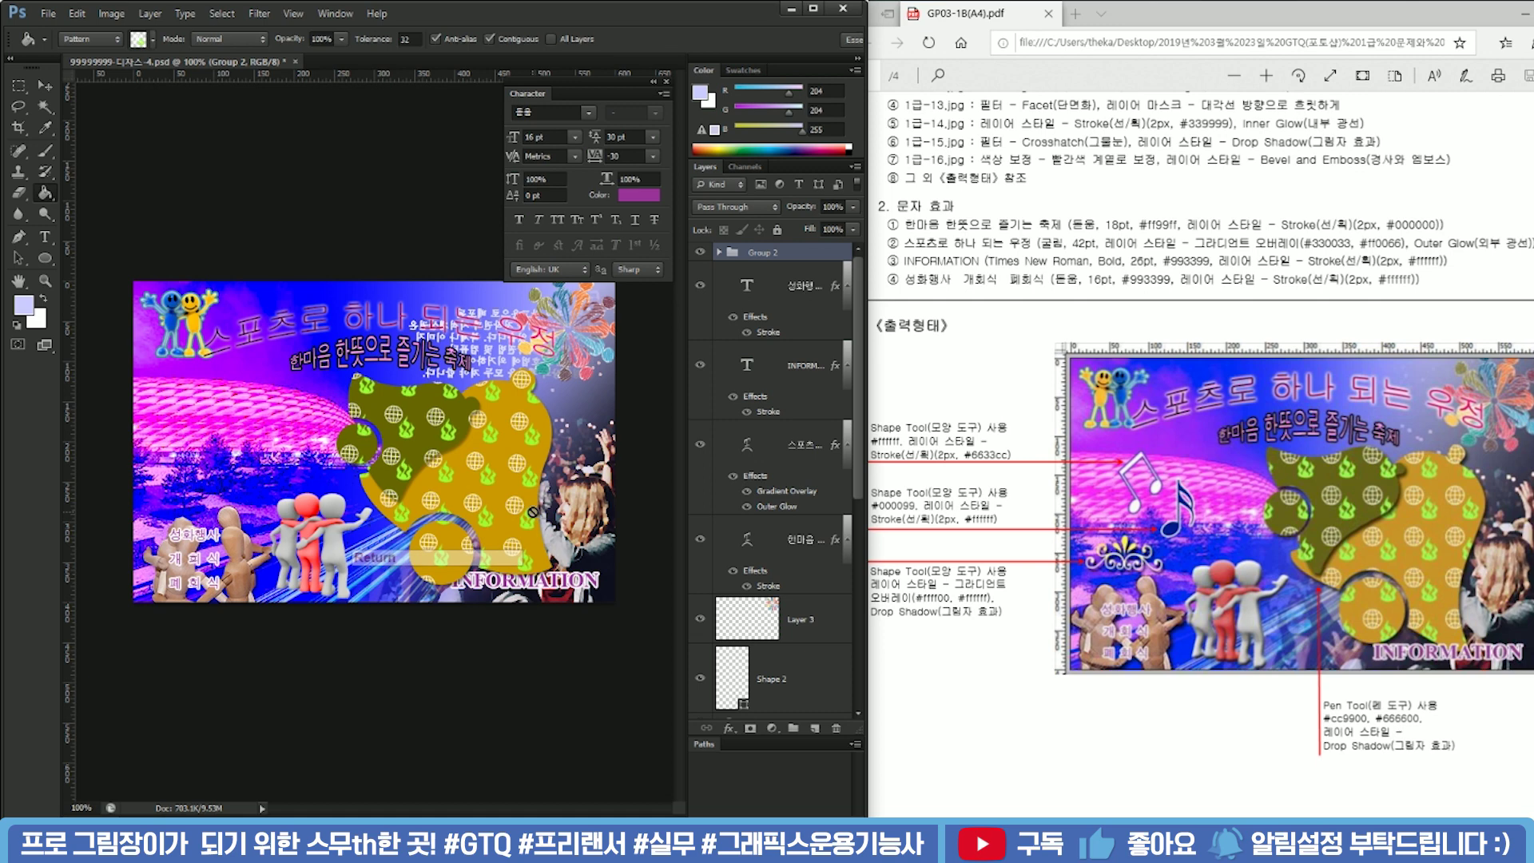
Move the INFORMATION text layer above the bell group in the layer order
key(v)
ctrl+click(570, 584)
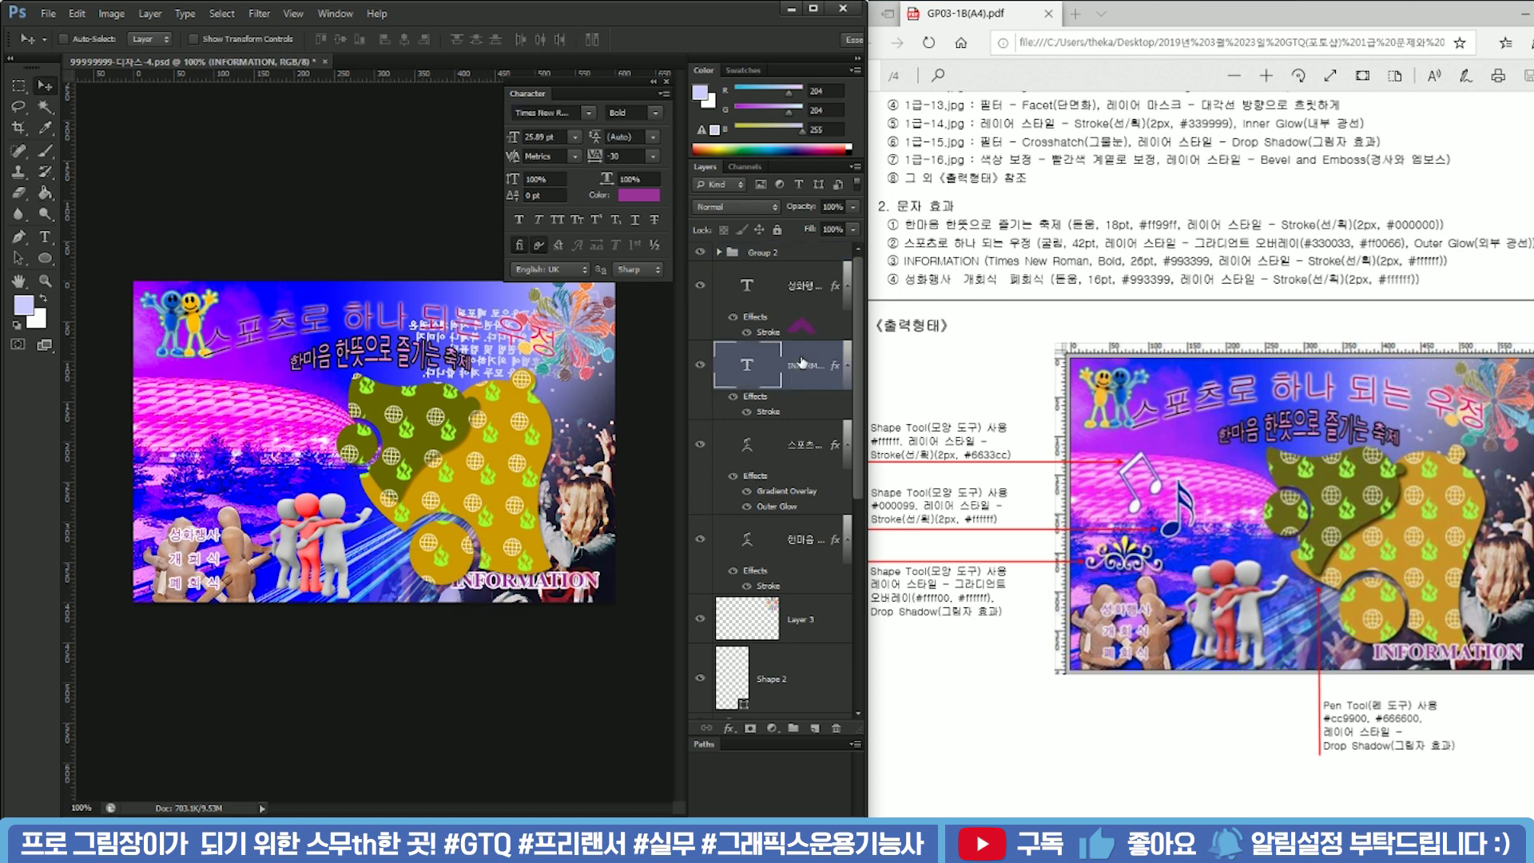
drag(811, 367, 816, 243)
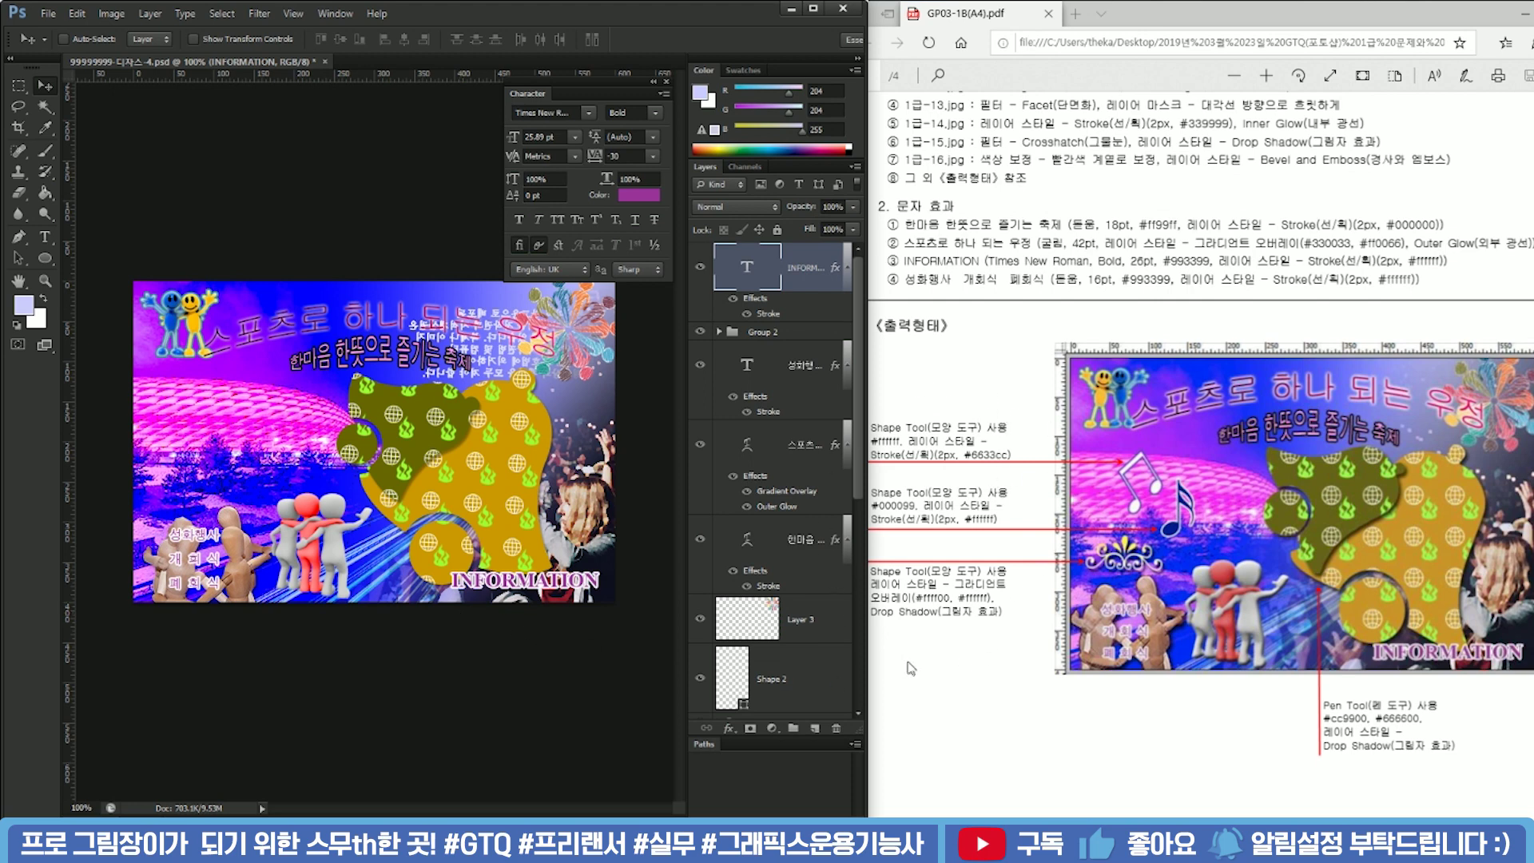
Draw the sixteenth-note custom shape, about 74 by 133 px, over the pink stadium to the left of the smaller bell
right_click(44, 258)
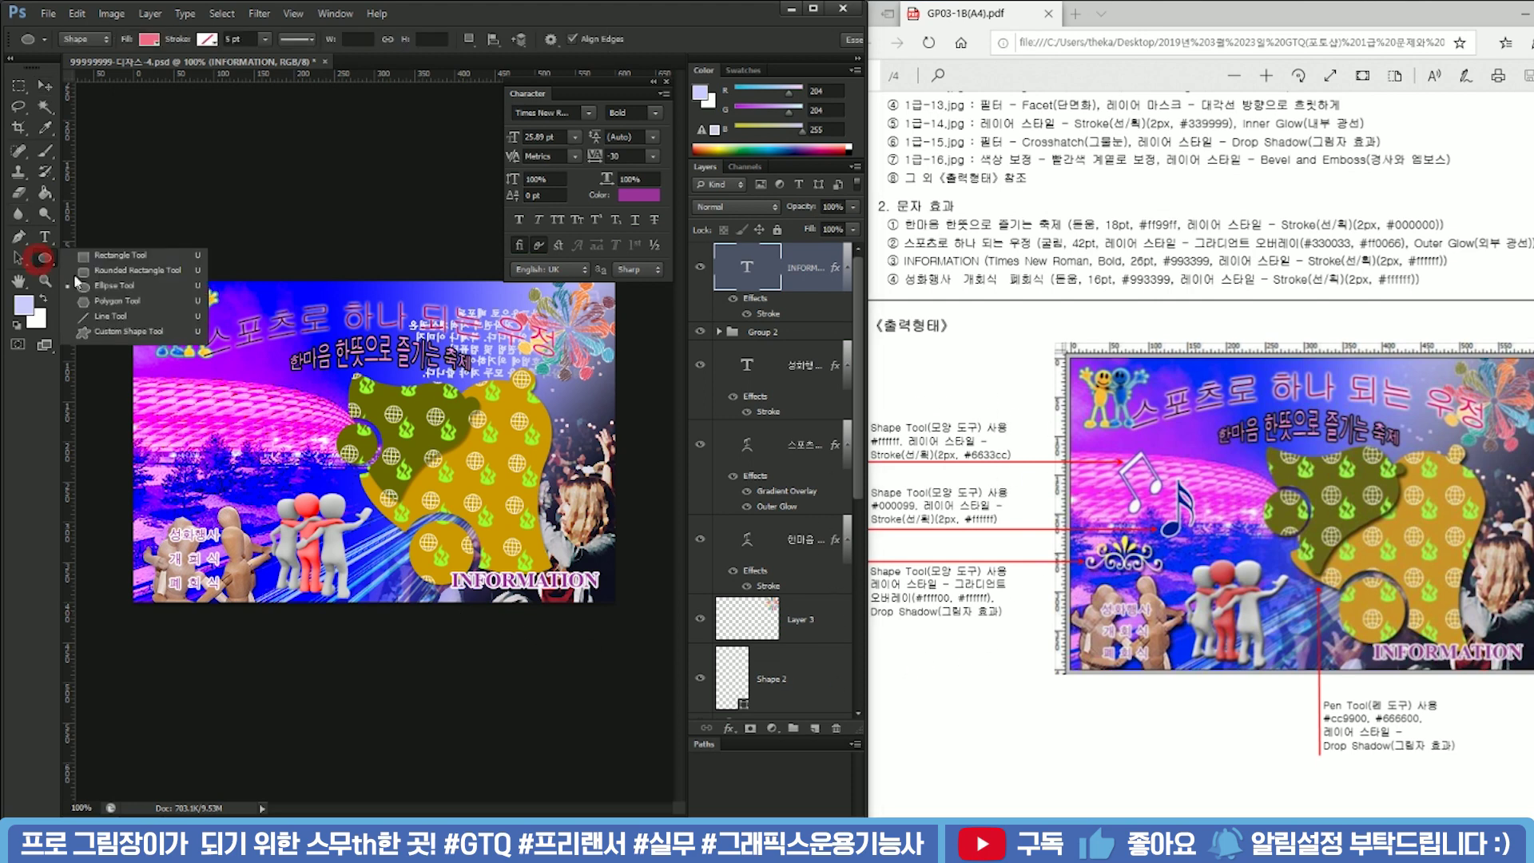
click(120, 340)
click(608, 40)
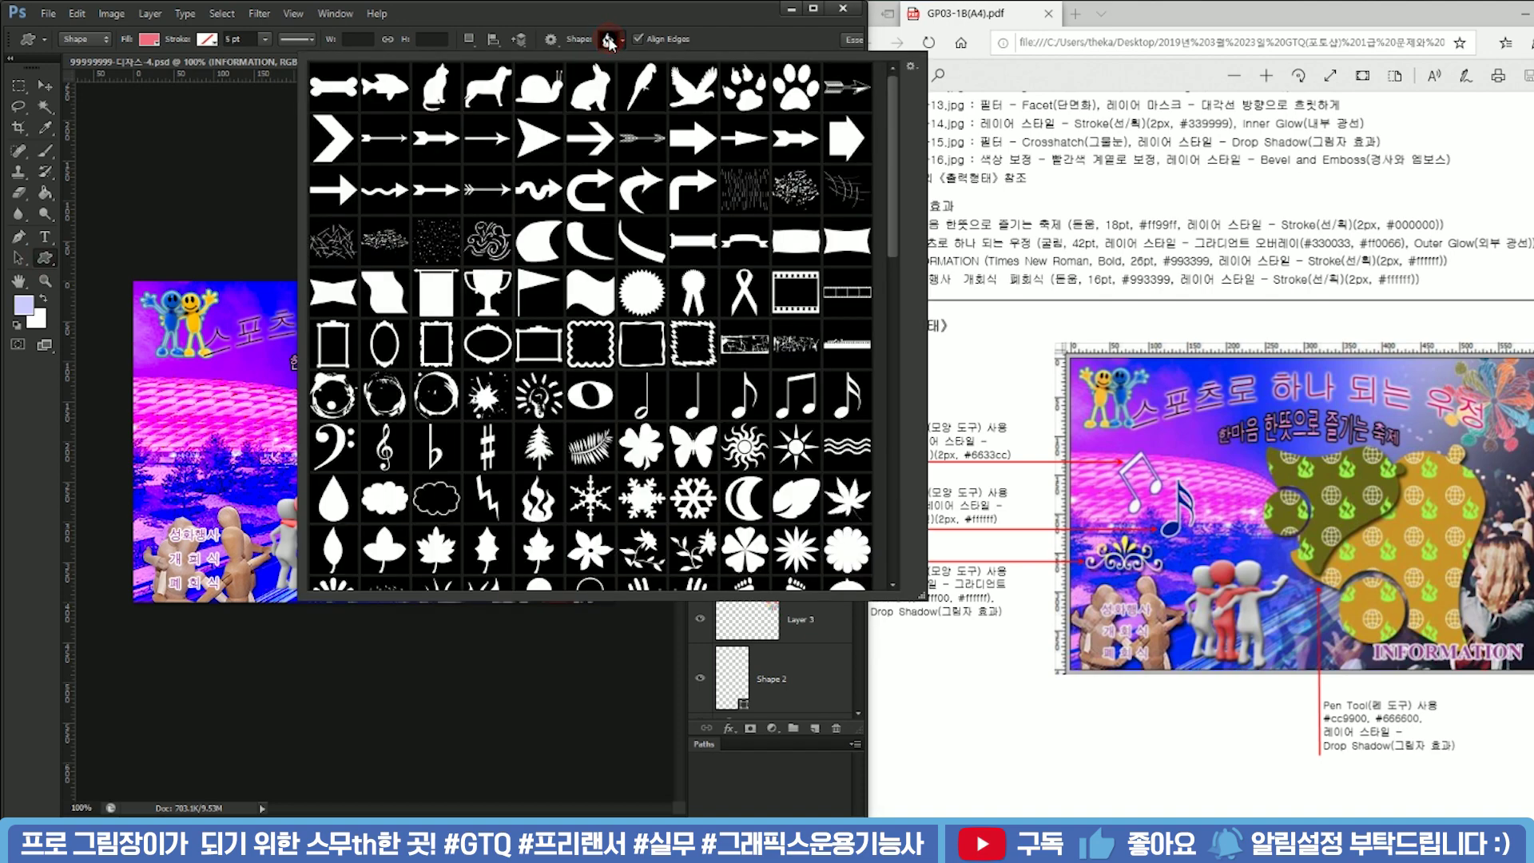
click(743, 396)
click(585, 13)
drag(236, 366, 295, 472)
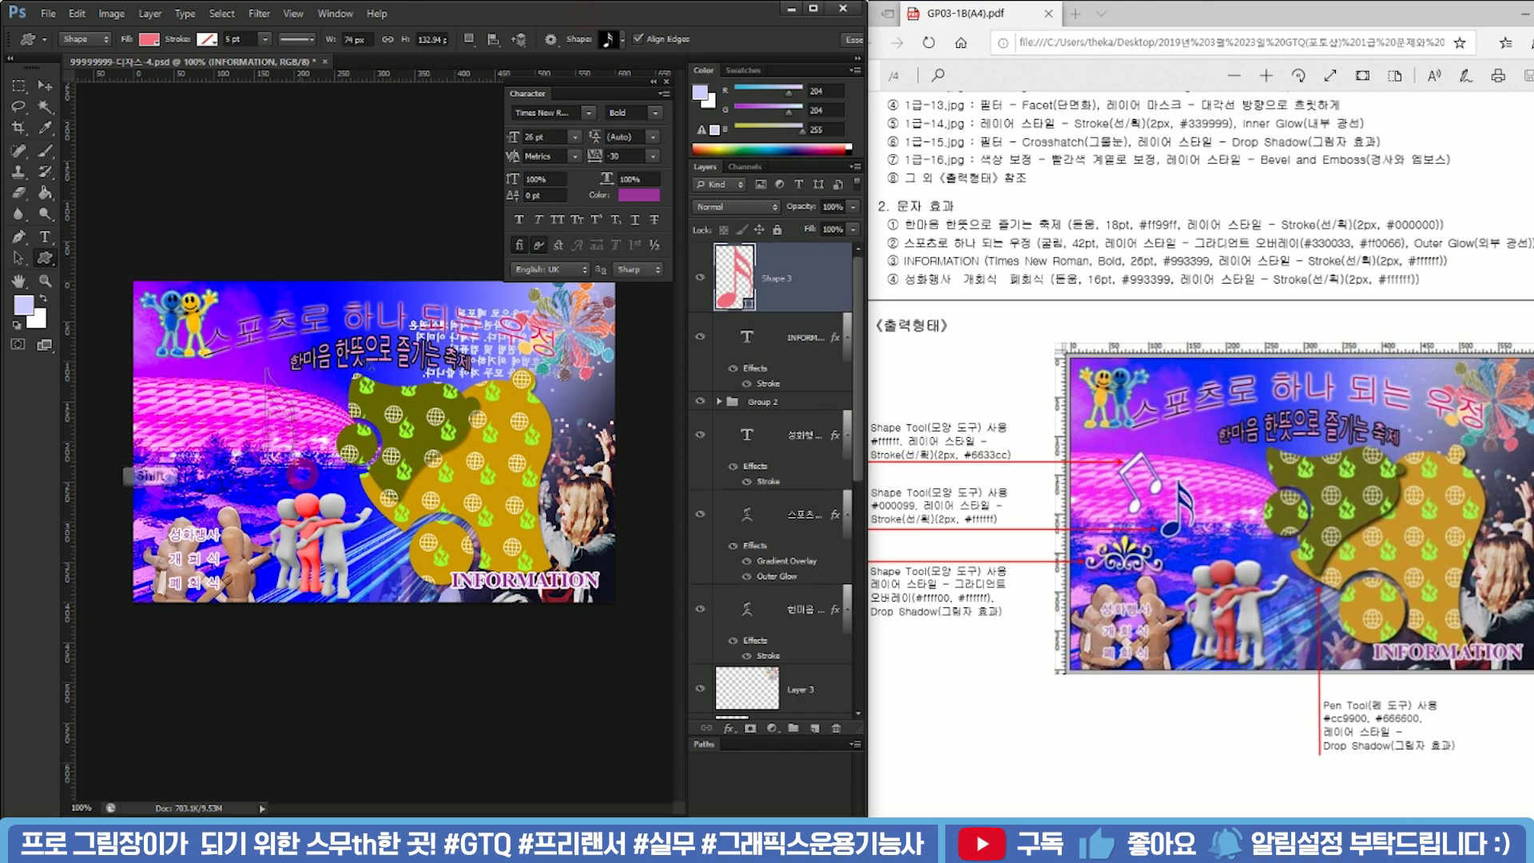
Draw the beamed eighth-notes custom shape, about 72 by 85 px, to the upper left of the single note
click(617, 40)
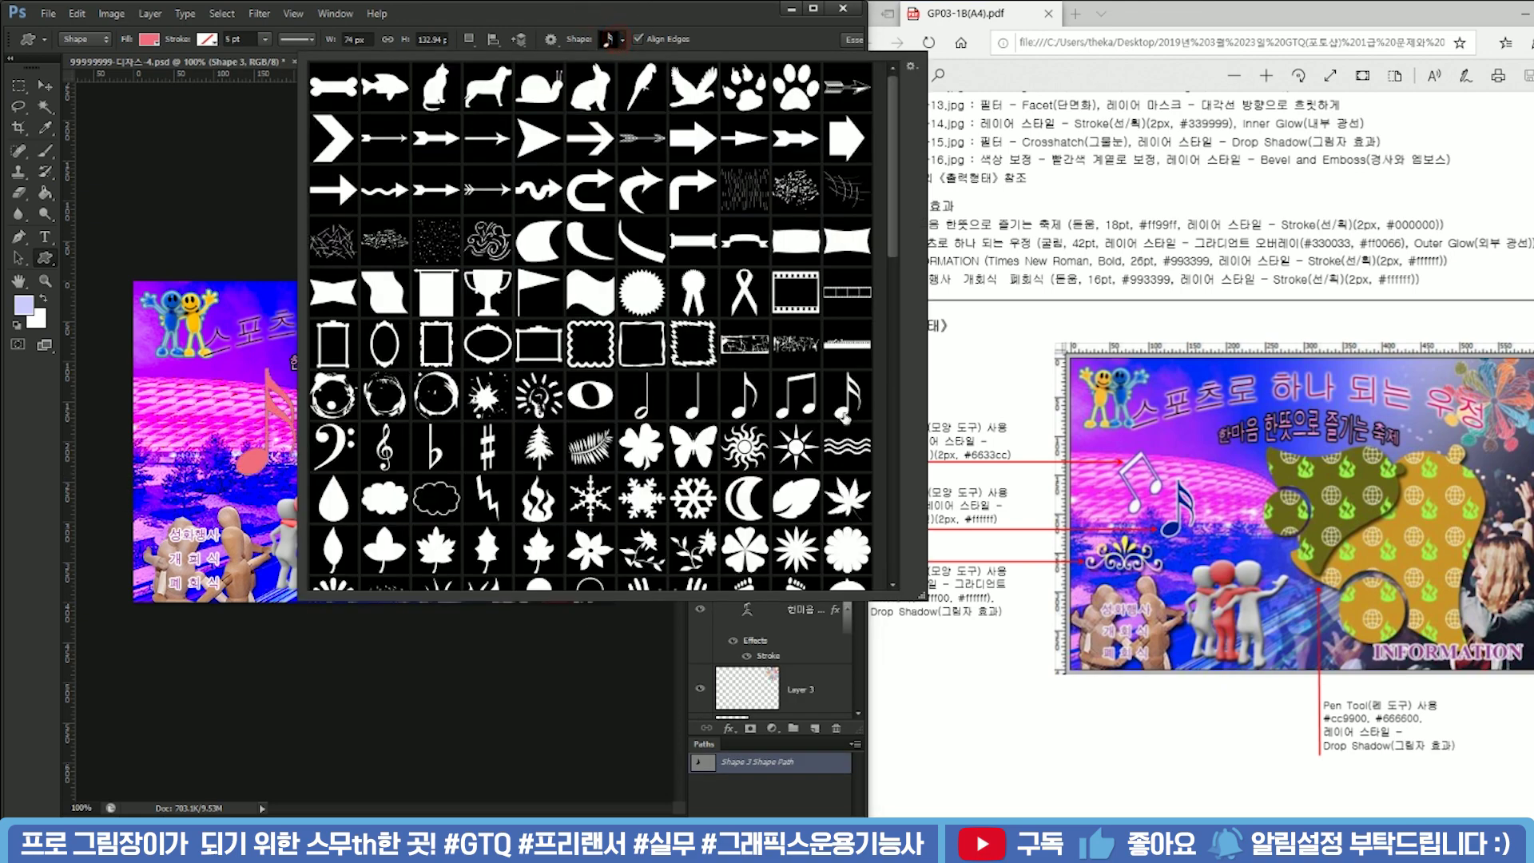
click(795, 396)
click(623, 9)
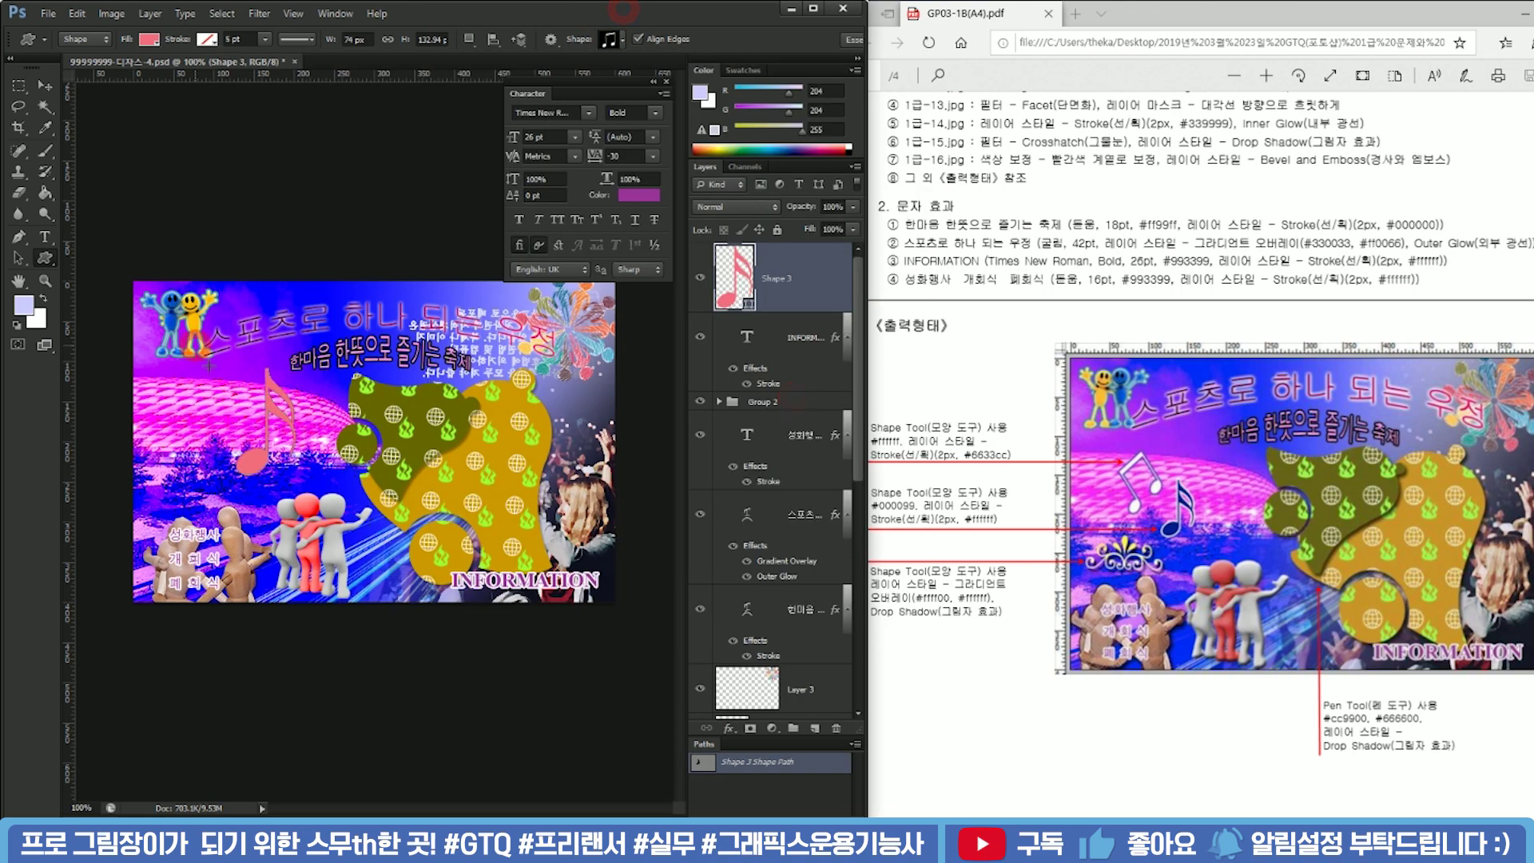
drag(209, 349, 267, 416)
Draw the scroll ornament custom shape, about 107 by 43 px, above the 성화행사 text
click(616, 40)
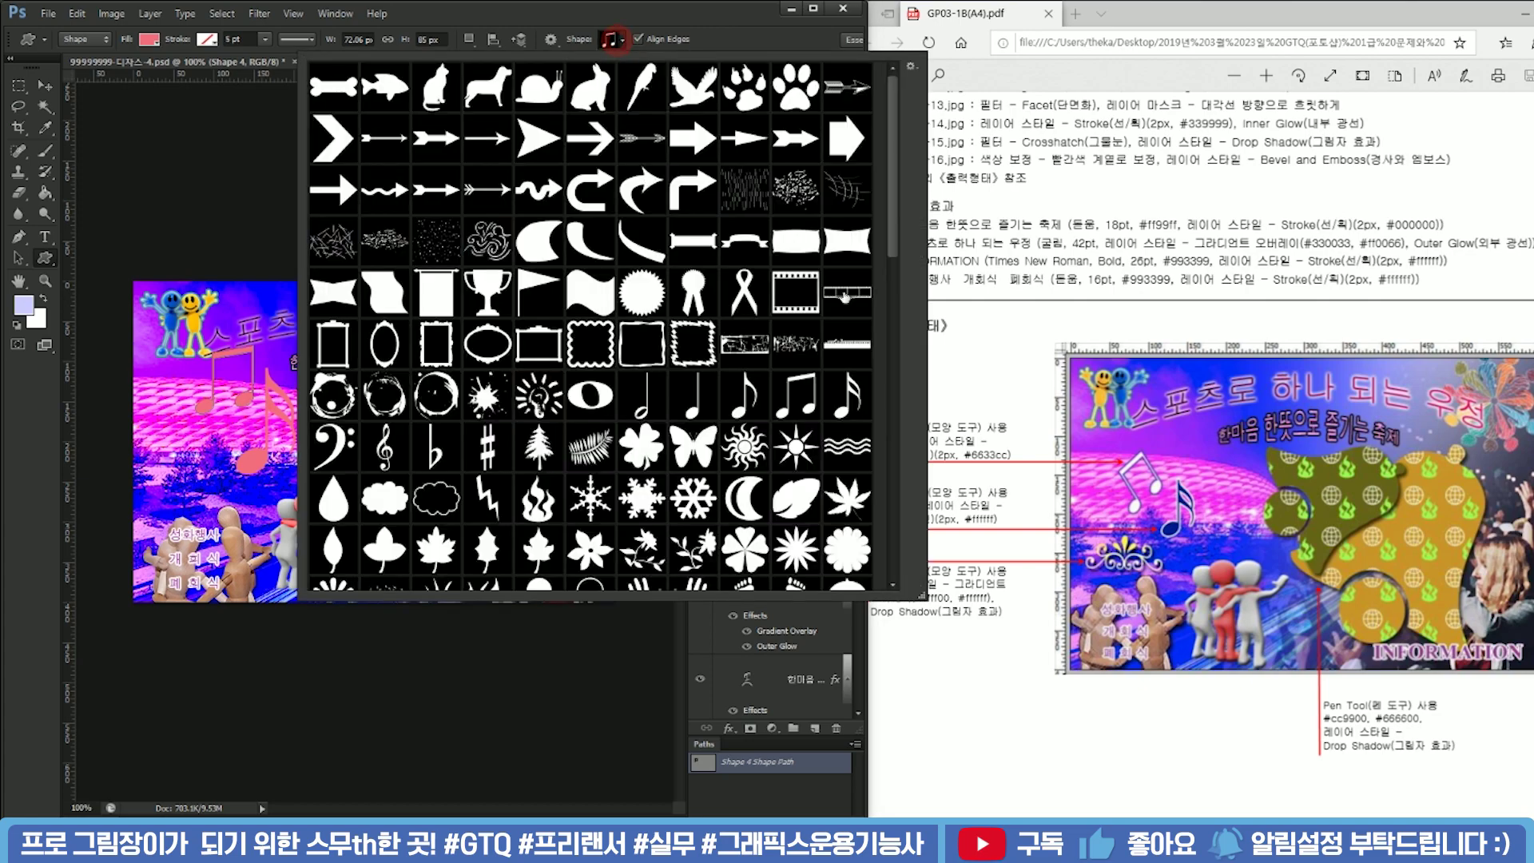
drag(888, 227, 891, 388)
click(702, 336)
click(713, 11)
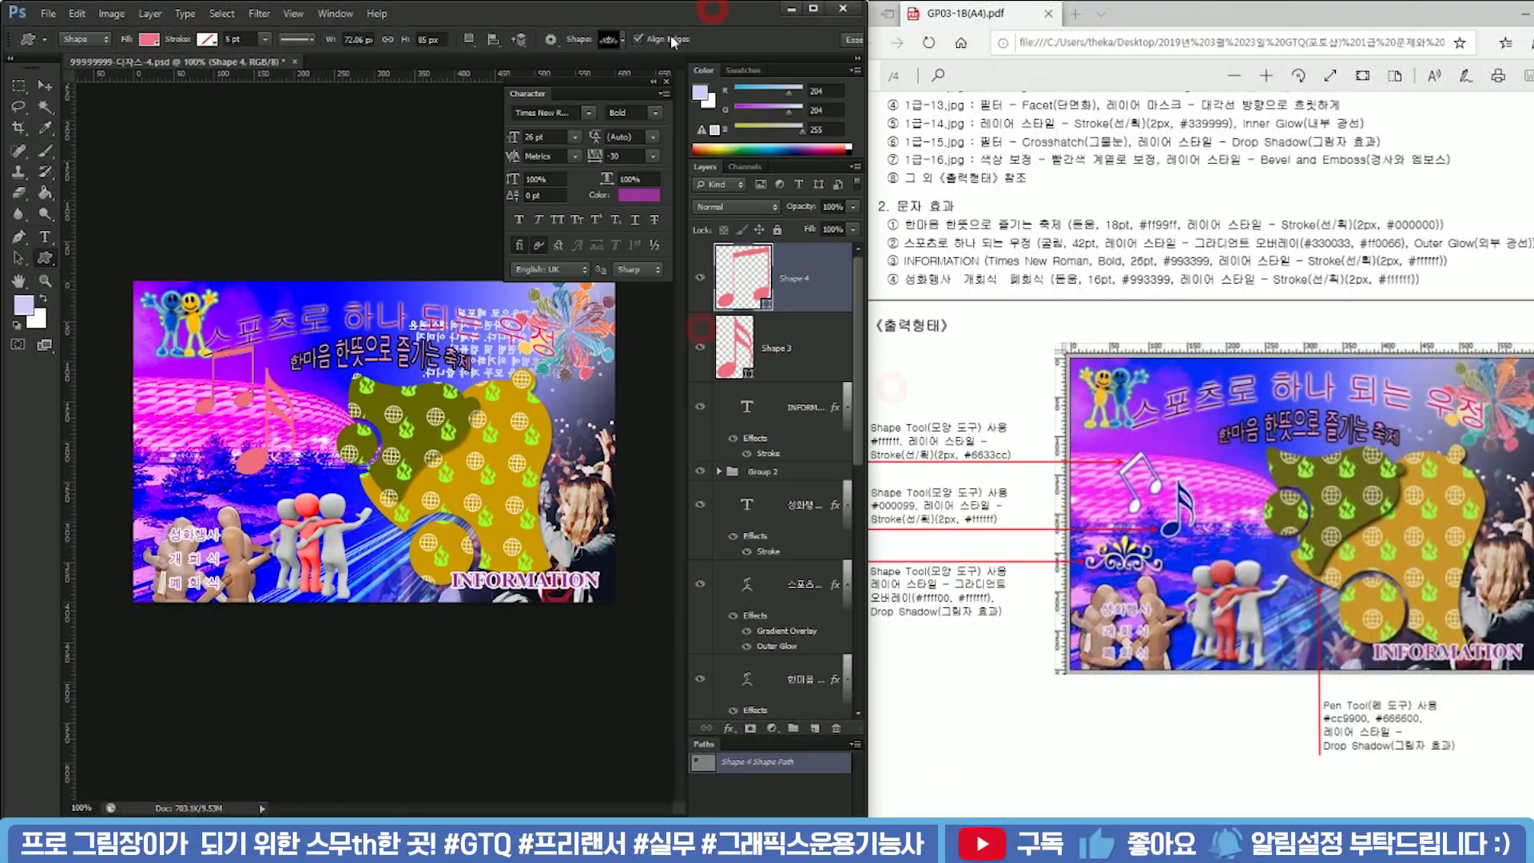
drag(154, 462, 240, 496)
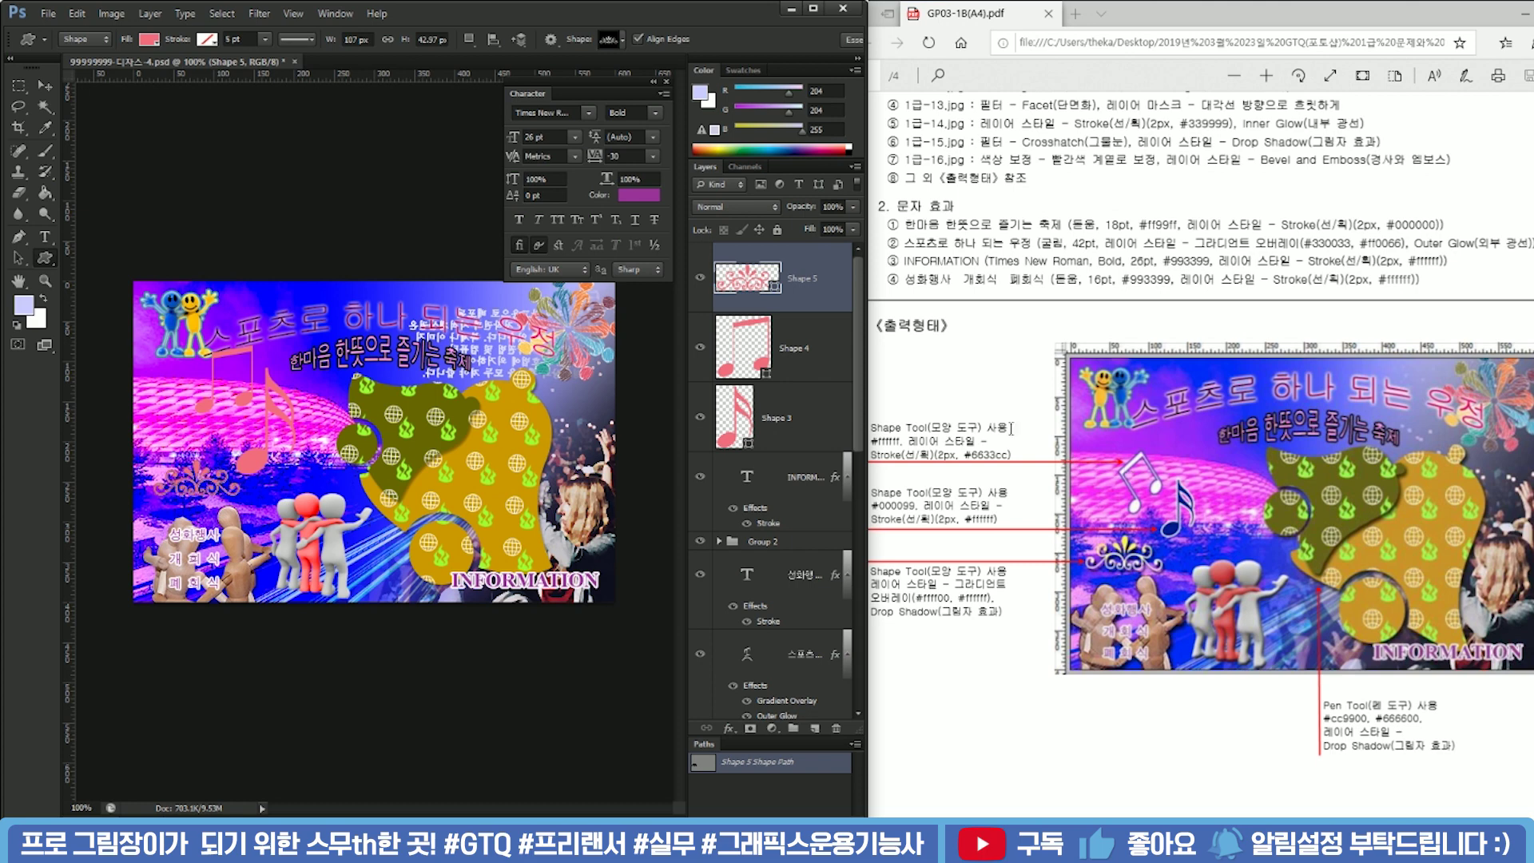
Move the beamed-notes layer to the top of the layer order and set its fill color to #ffffff
key(v)
drag(799, 347, 803, 270)
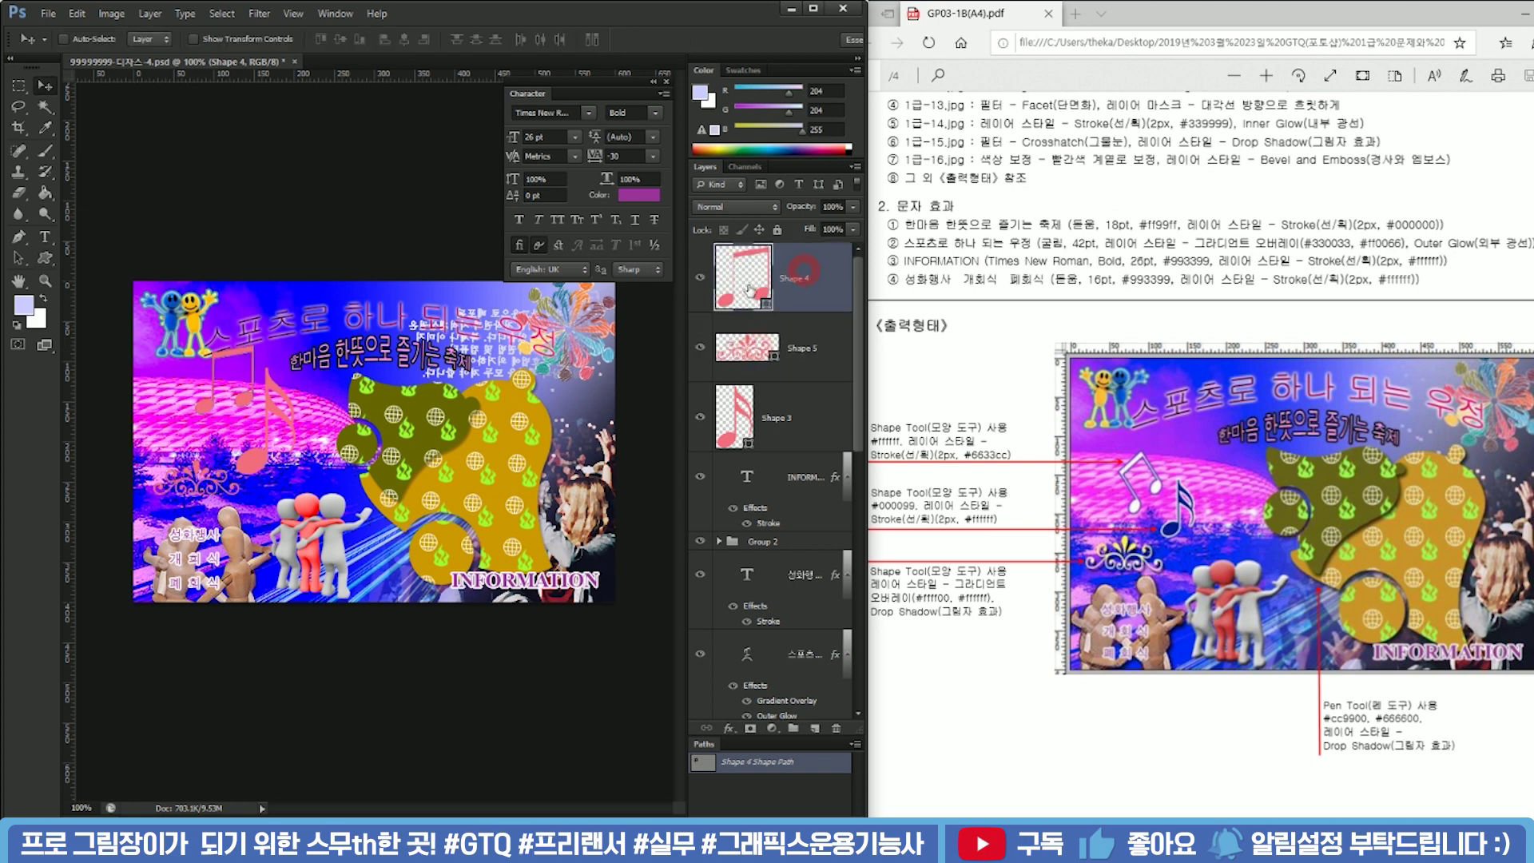
double_click(745, 279)
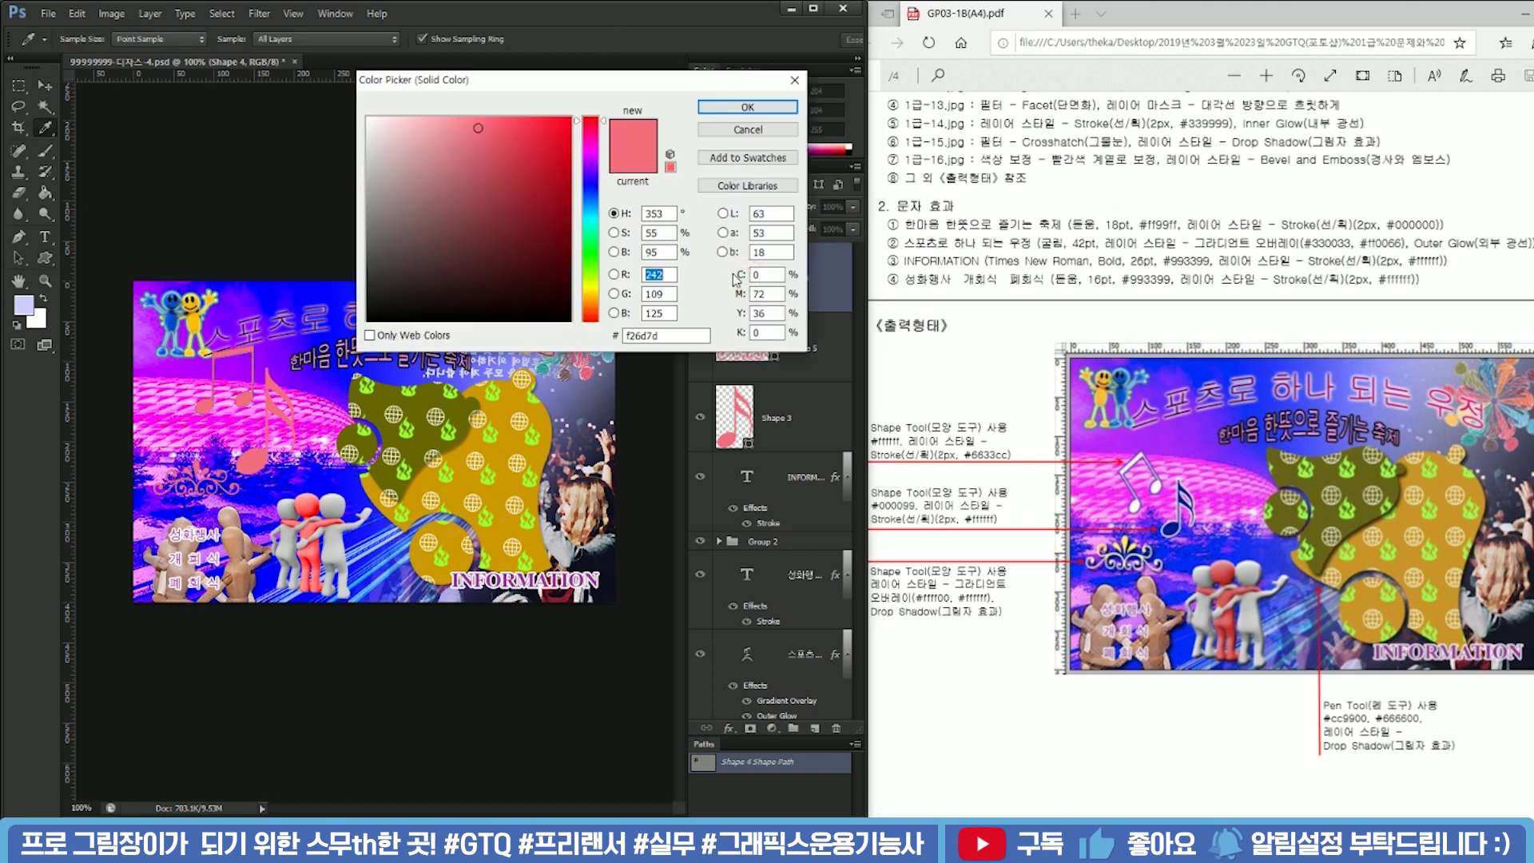
double_click(646, 335)
text(ffffff)
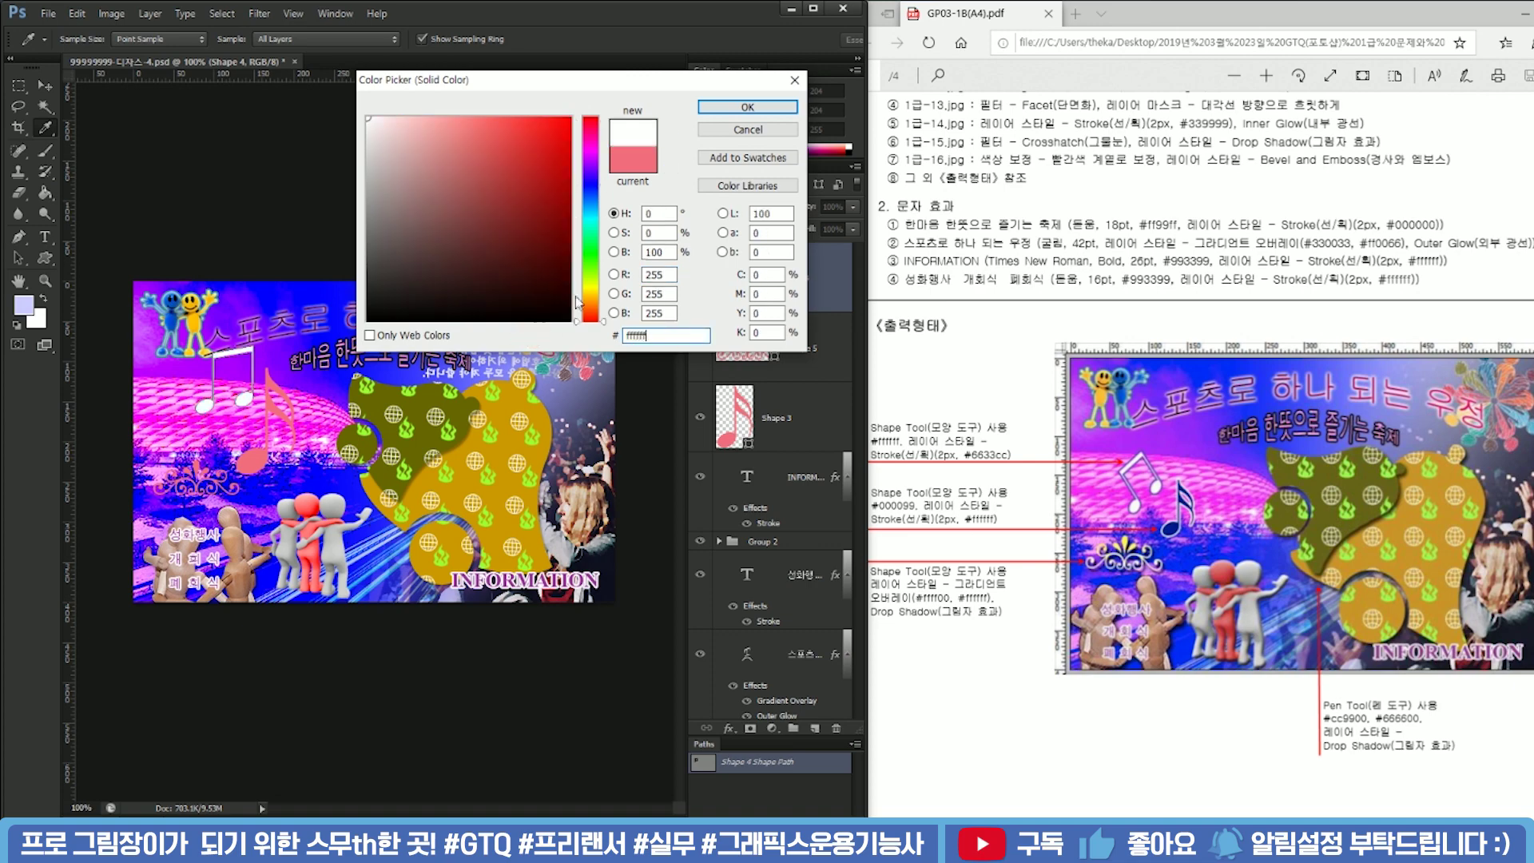
click(747, 107)
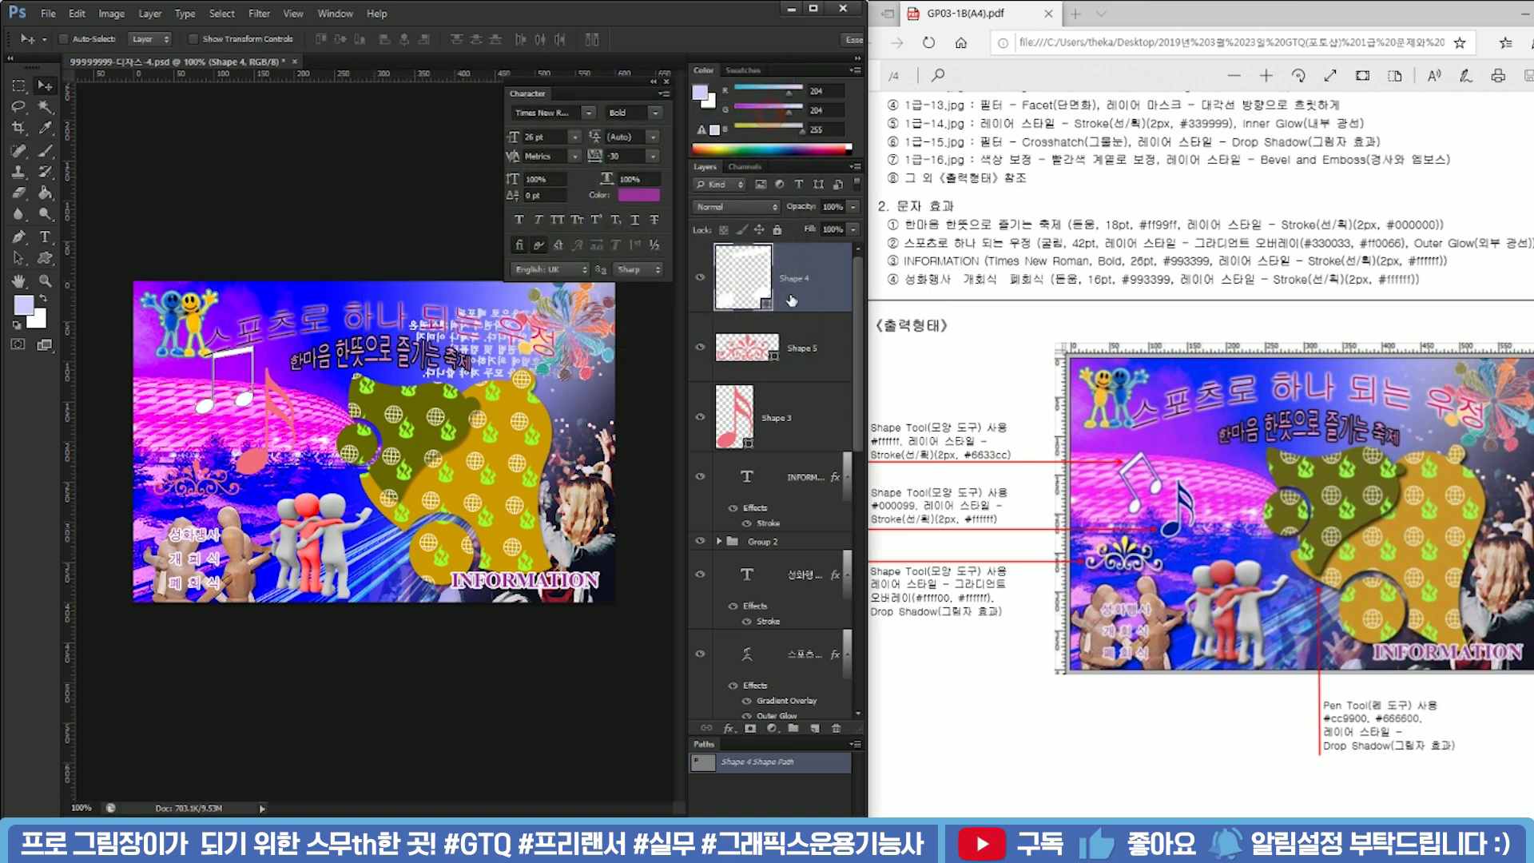
Add a 2 px Stroke layer style in #6633cc to the beamed notes
double_click(791, 299)
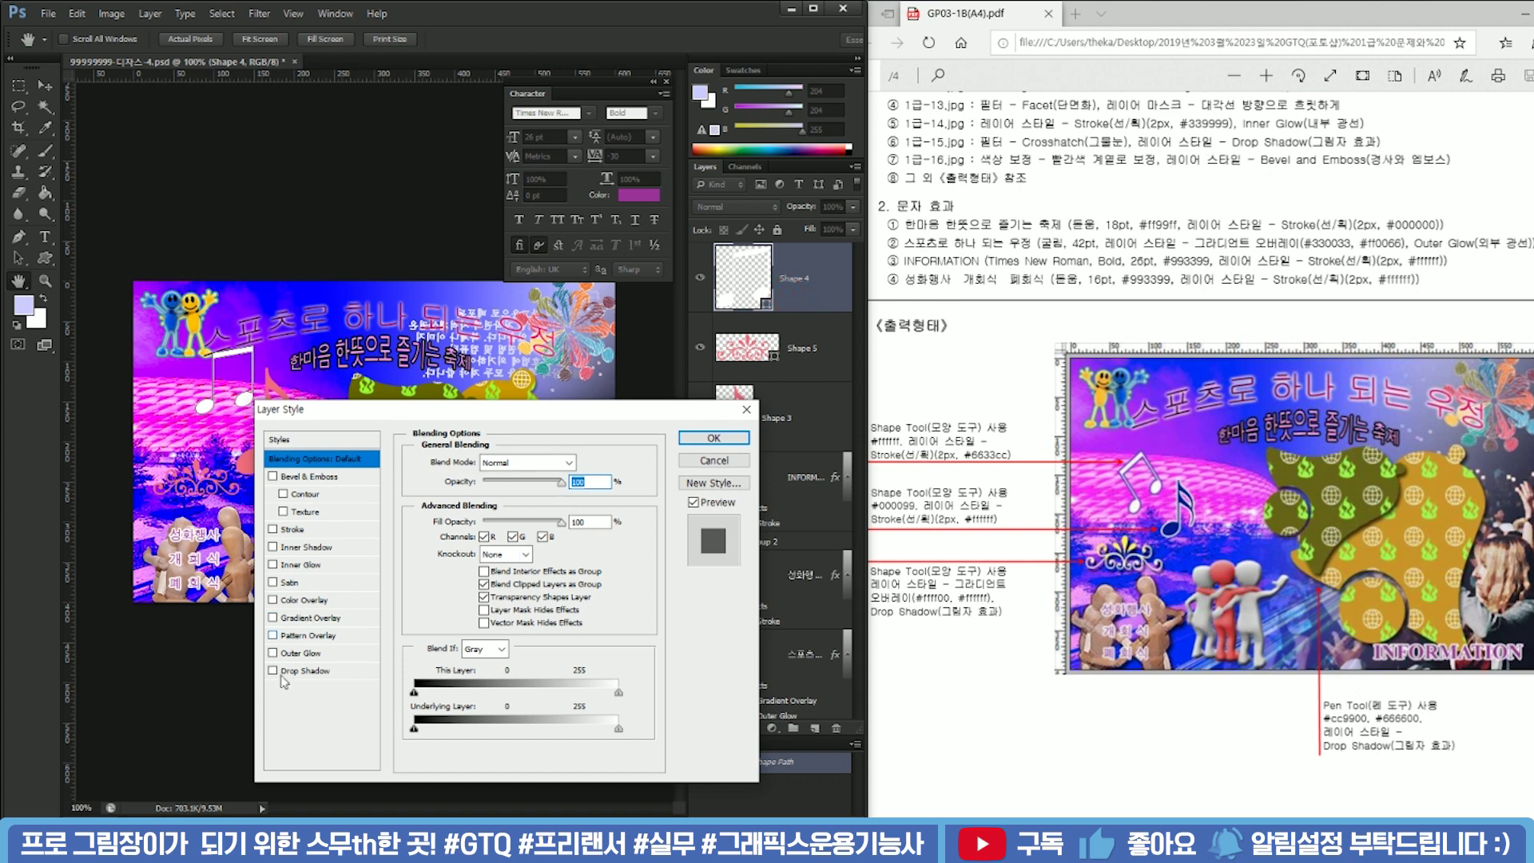
click(272, 529)
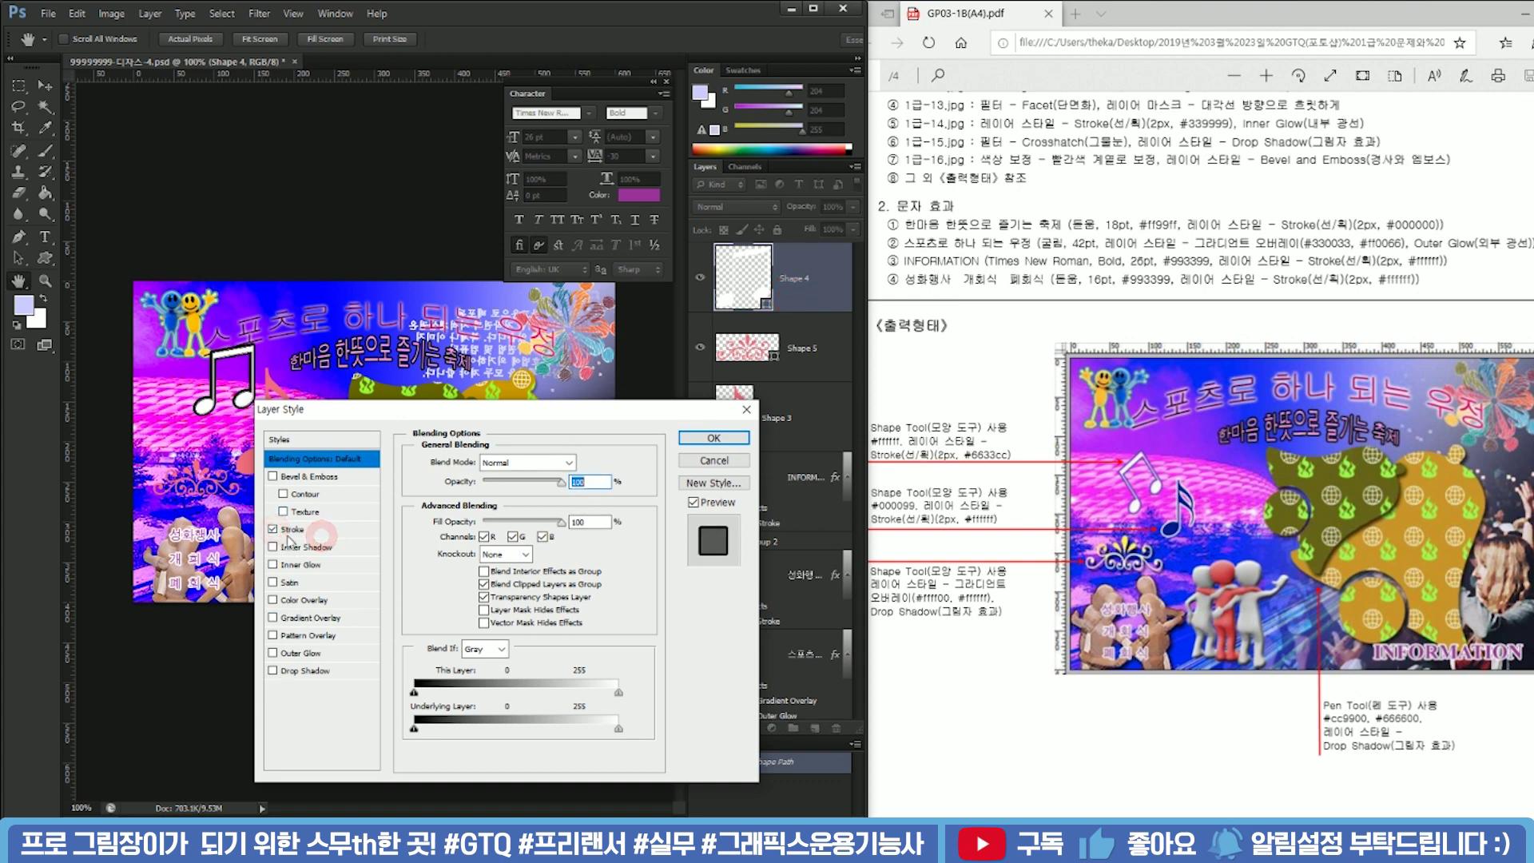
click(292, 529)
key(BackSpace)
text(2)
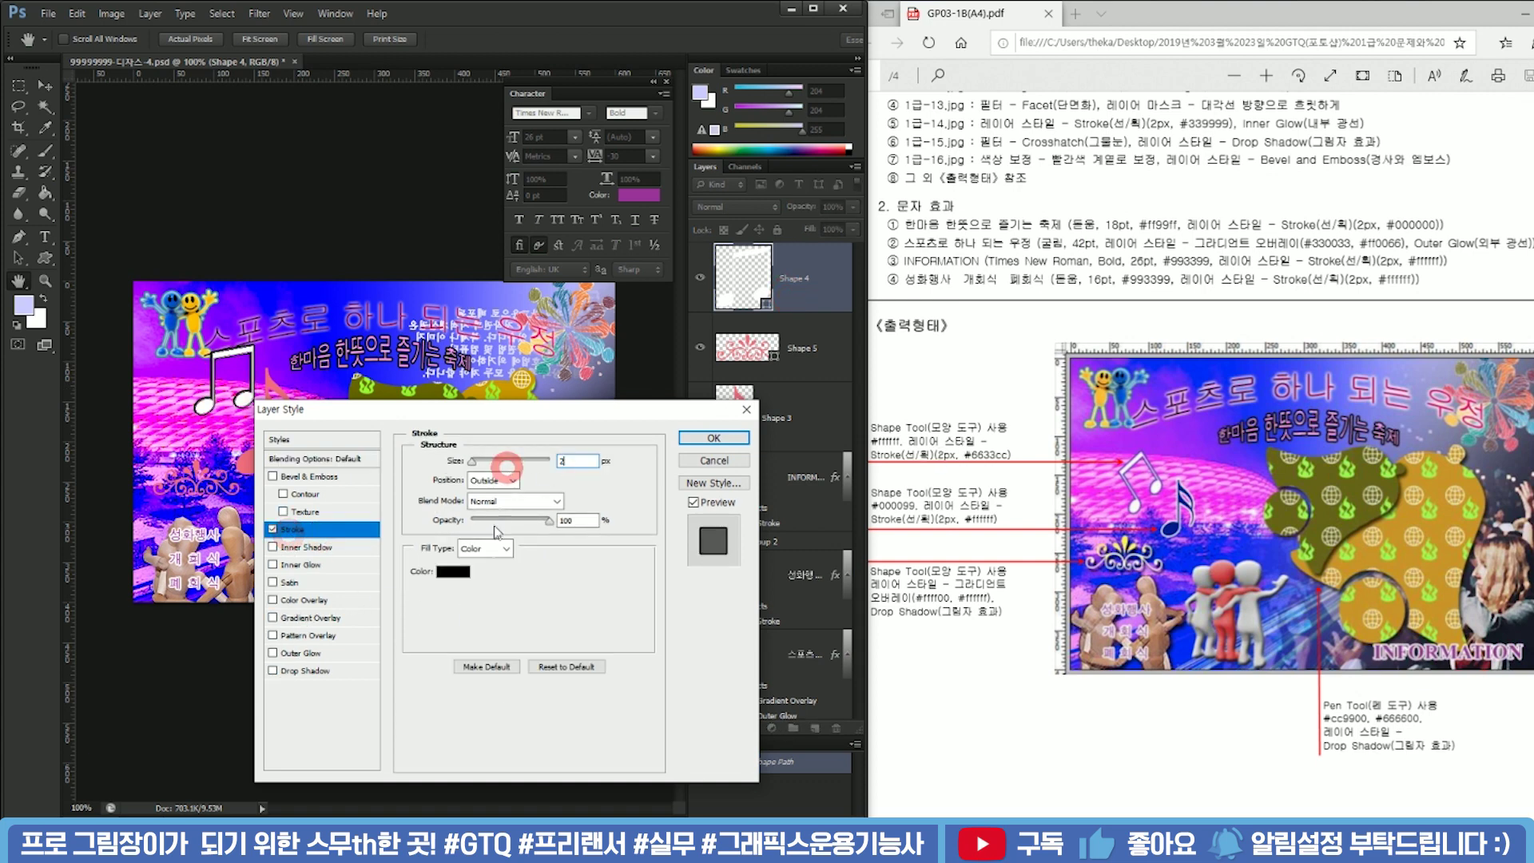
click(453, 571)
drag(679, 335, 529, 332)
text(66c)
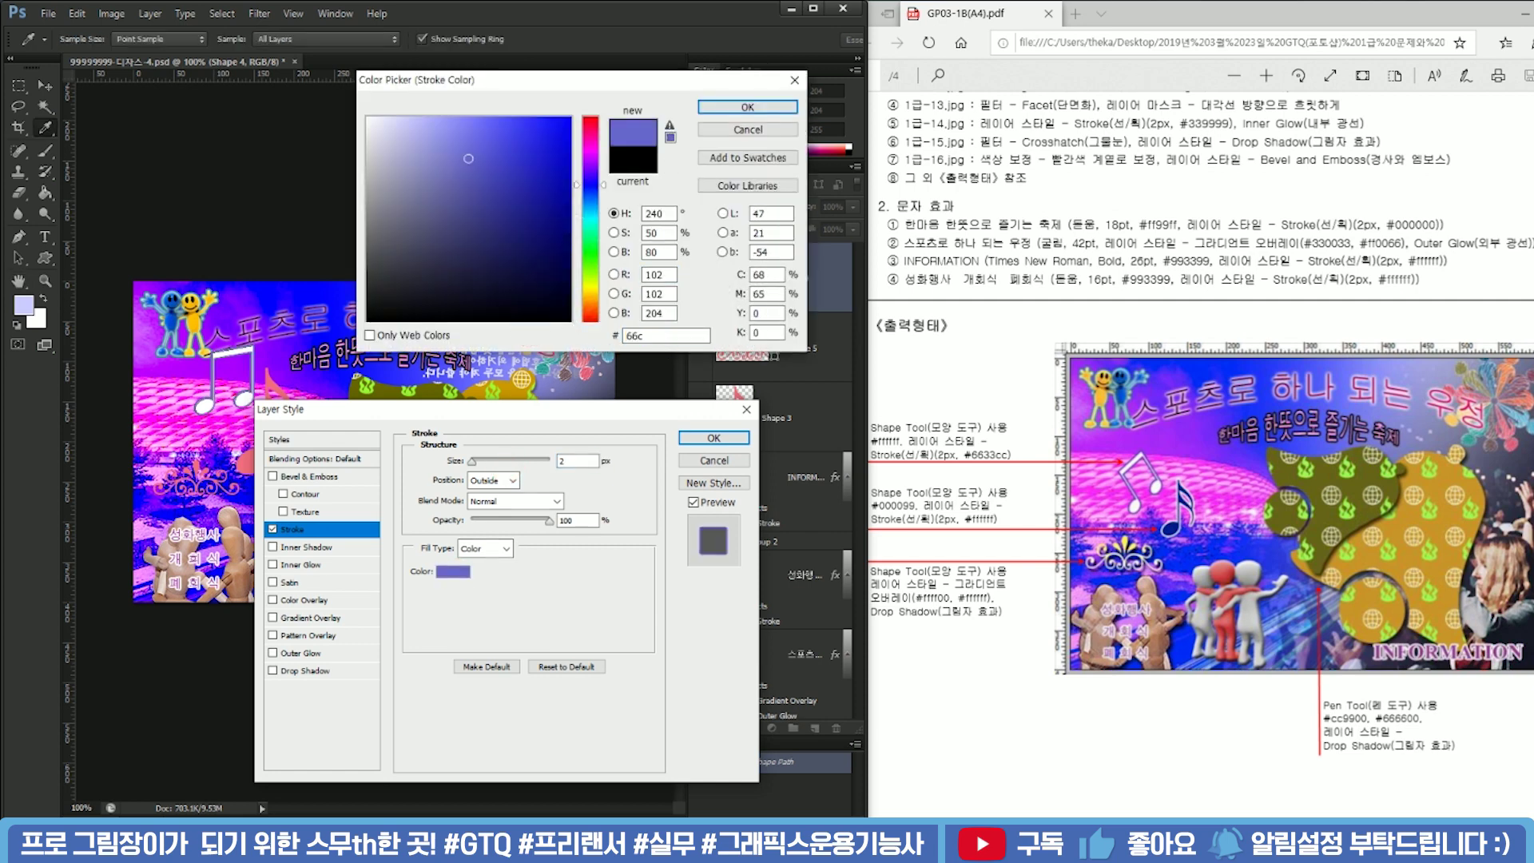
key(BackSpace)
text(33cc)
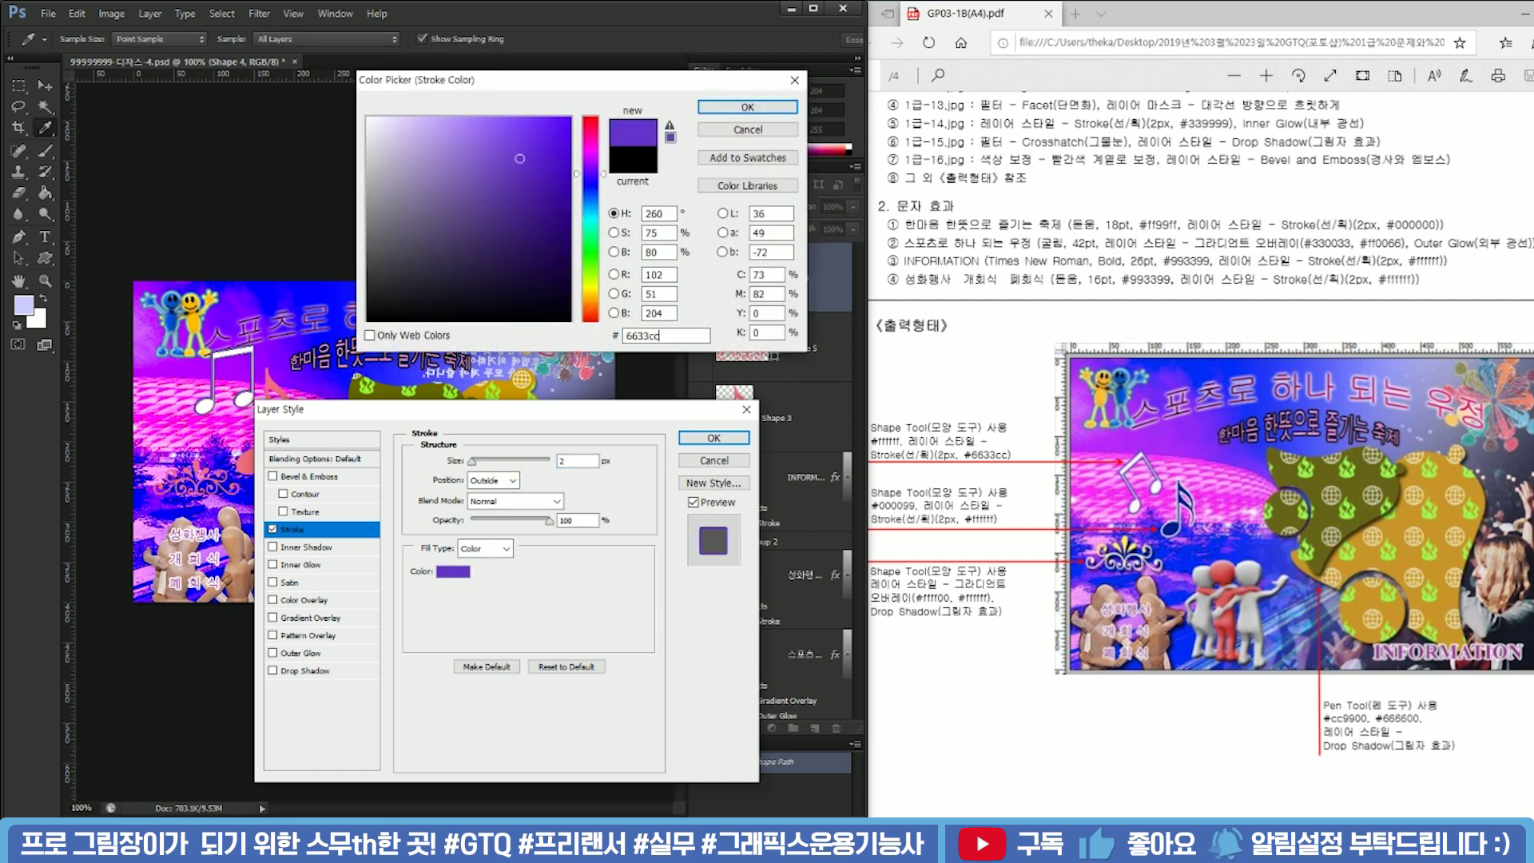
key(Return)
click(711, 439)
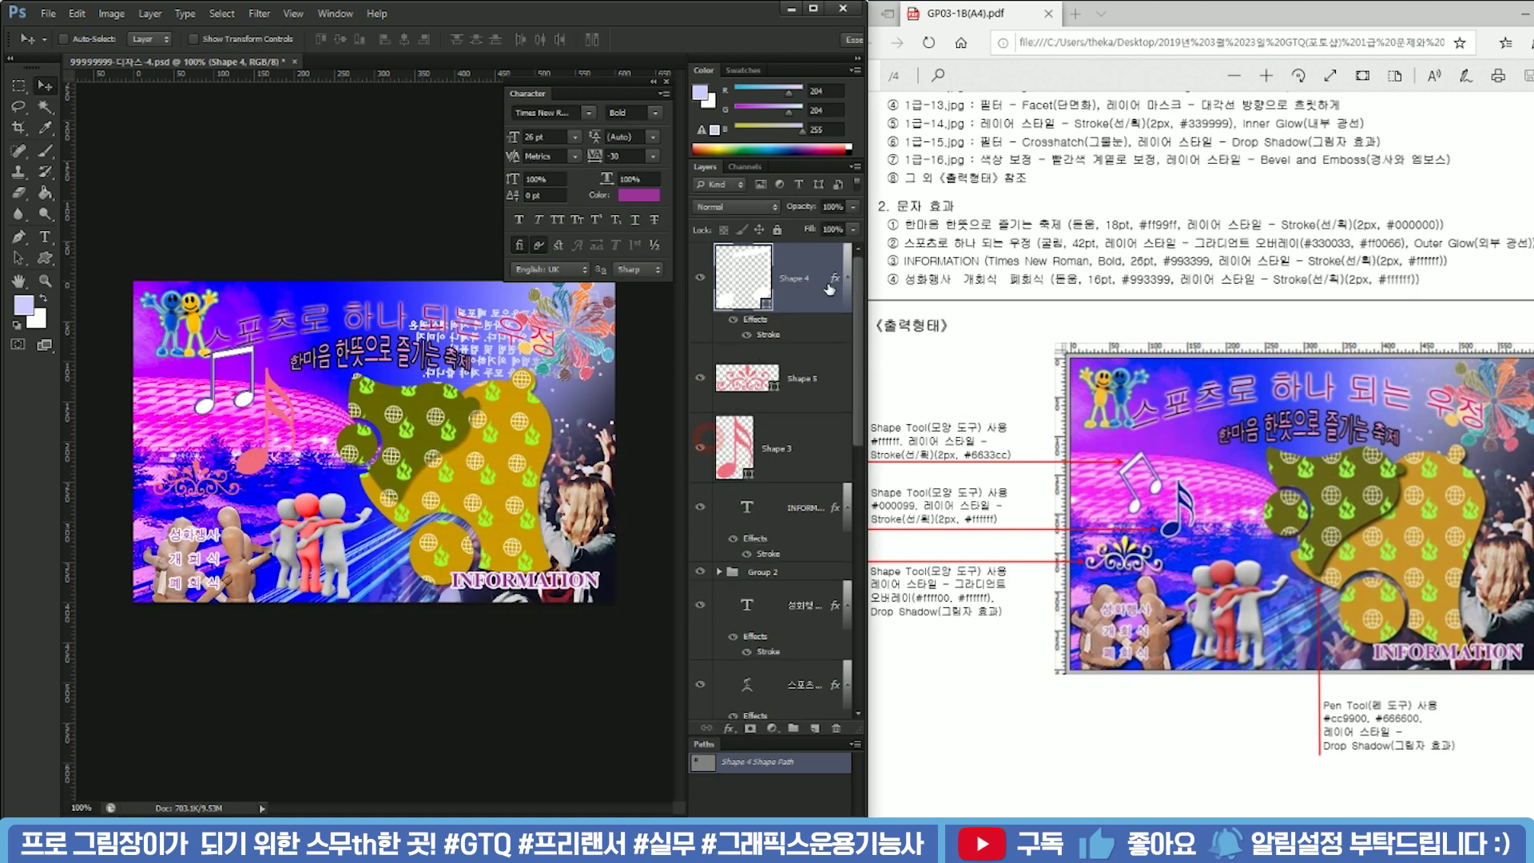
Move the single-note layer directly below the beamed-notes layer and set its fill color to #000099
click(795, 382)
click(827, 449)
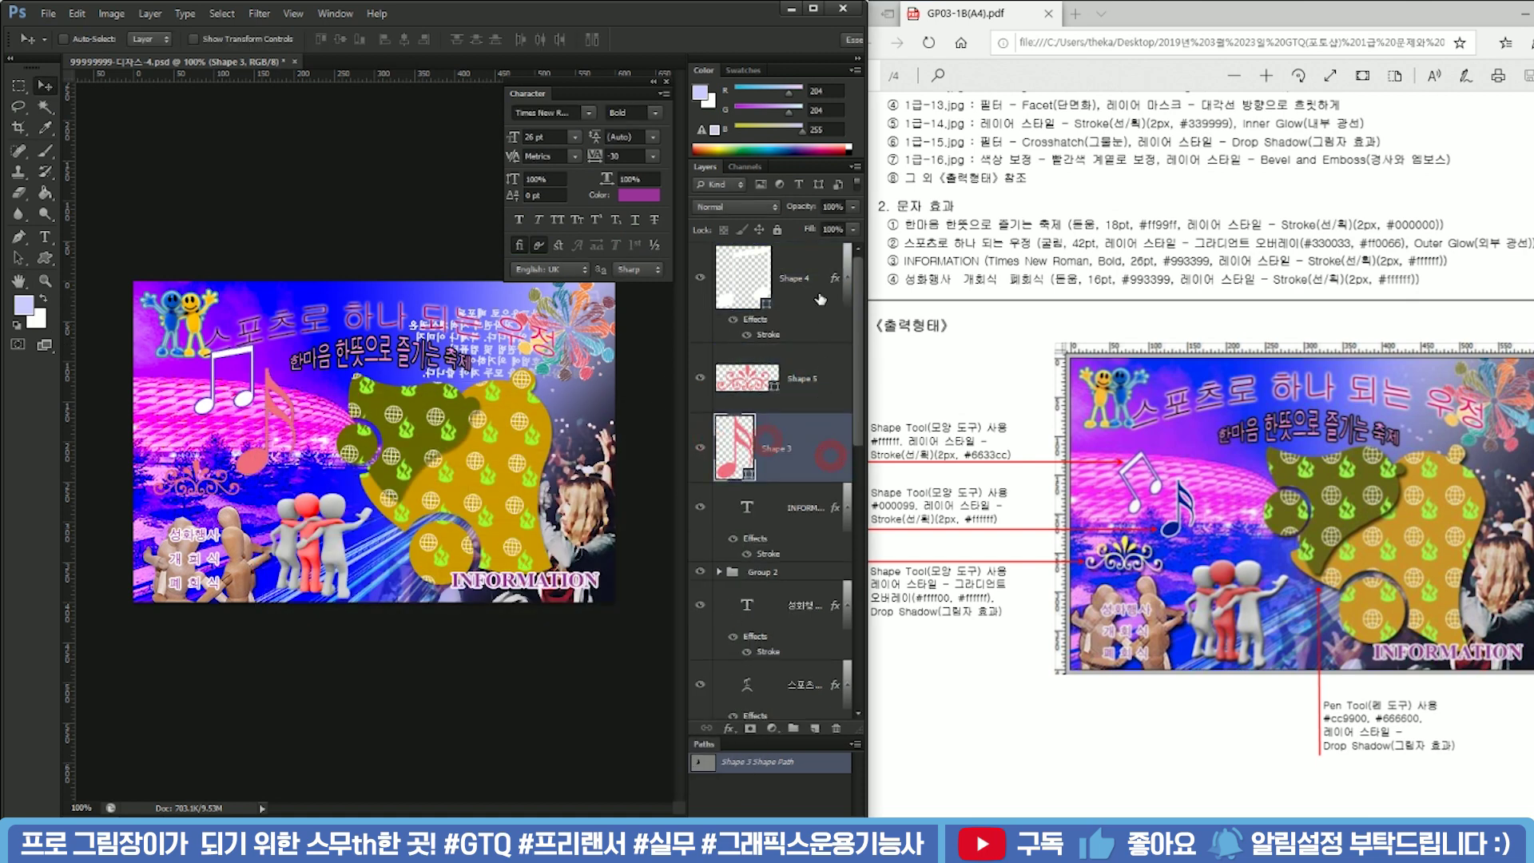
click(818, 295)
drag(788, 436, 805, 356)
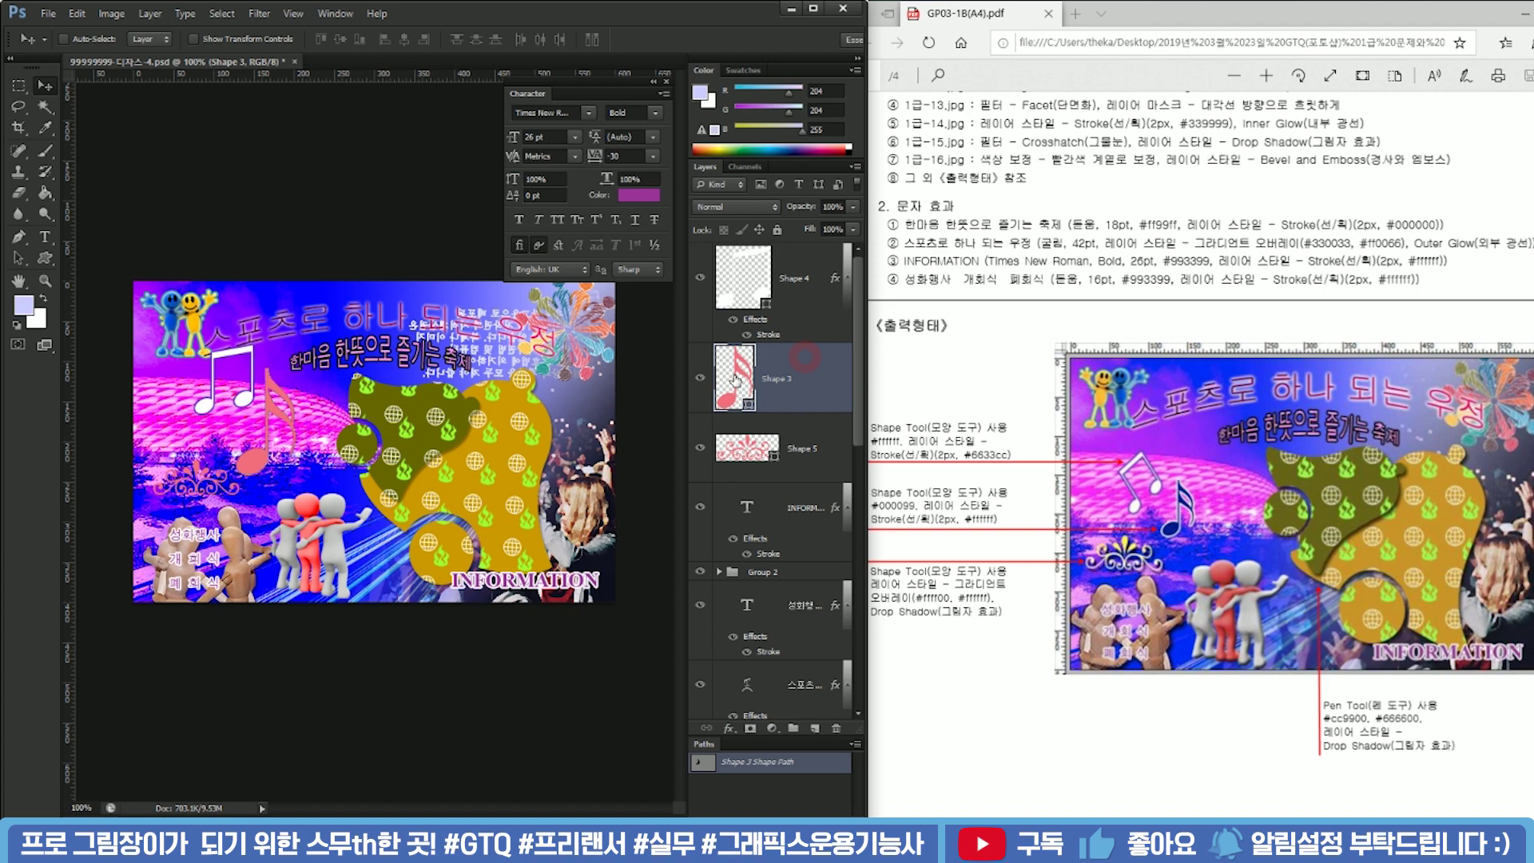
double_click(735, 380)
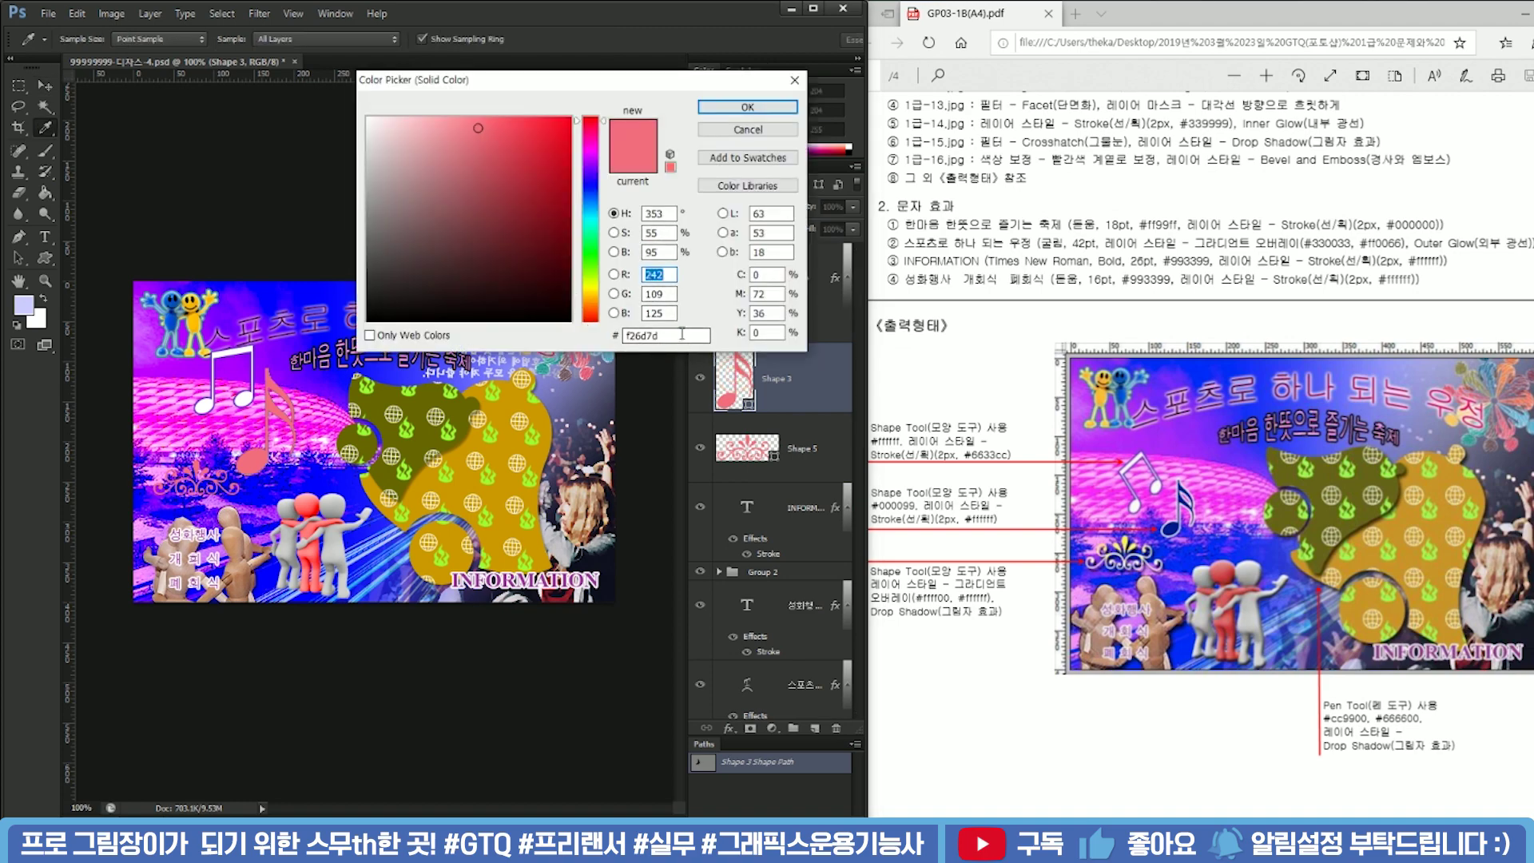
text(00)
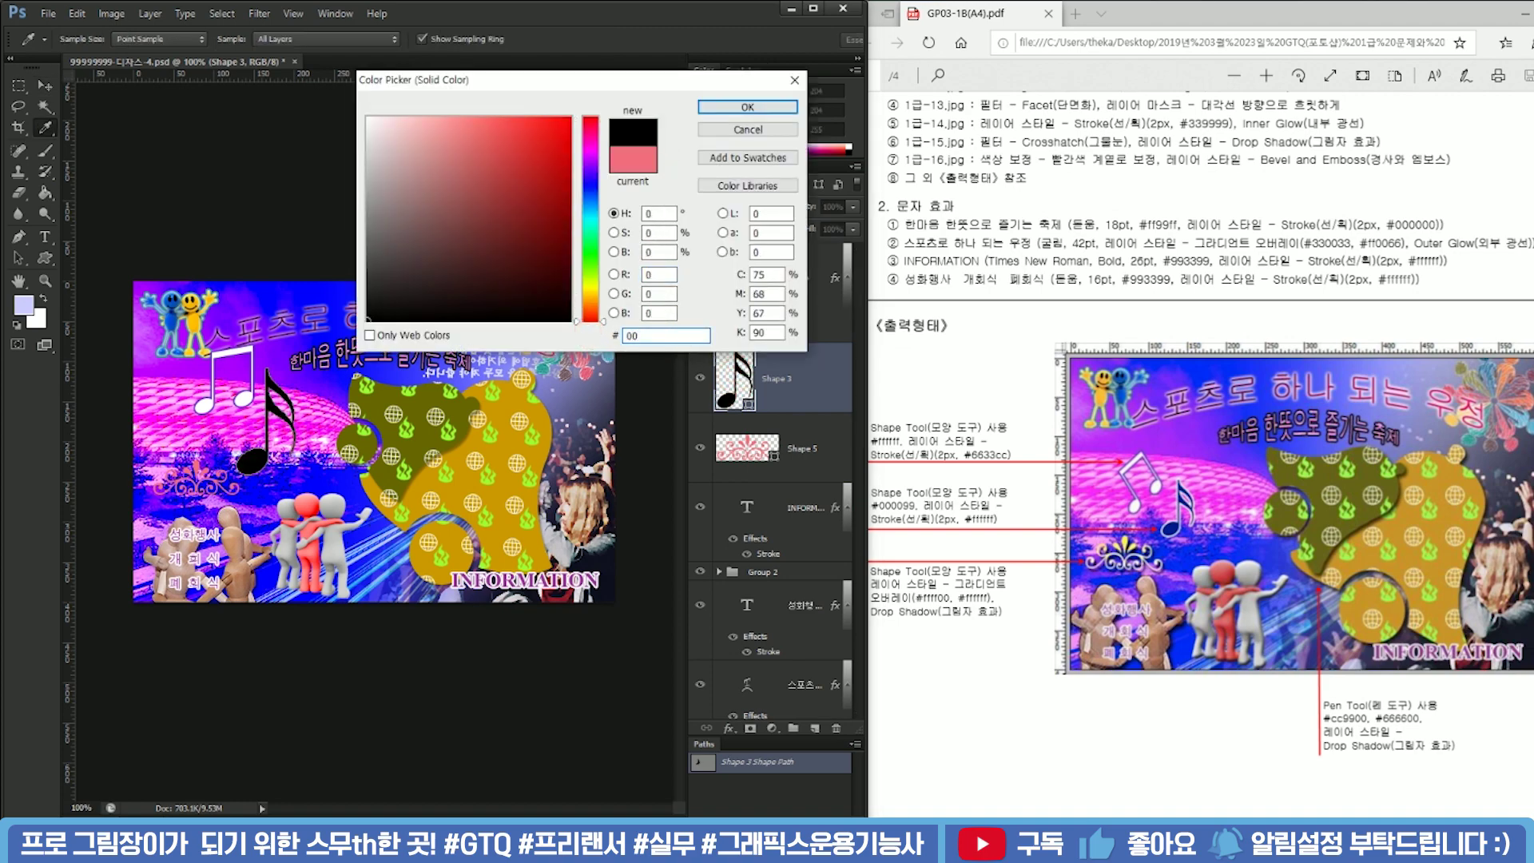
text(0099)
key(Return)
Copy the beamed notes' Stroke layer style onto the single note
click(799, 312)
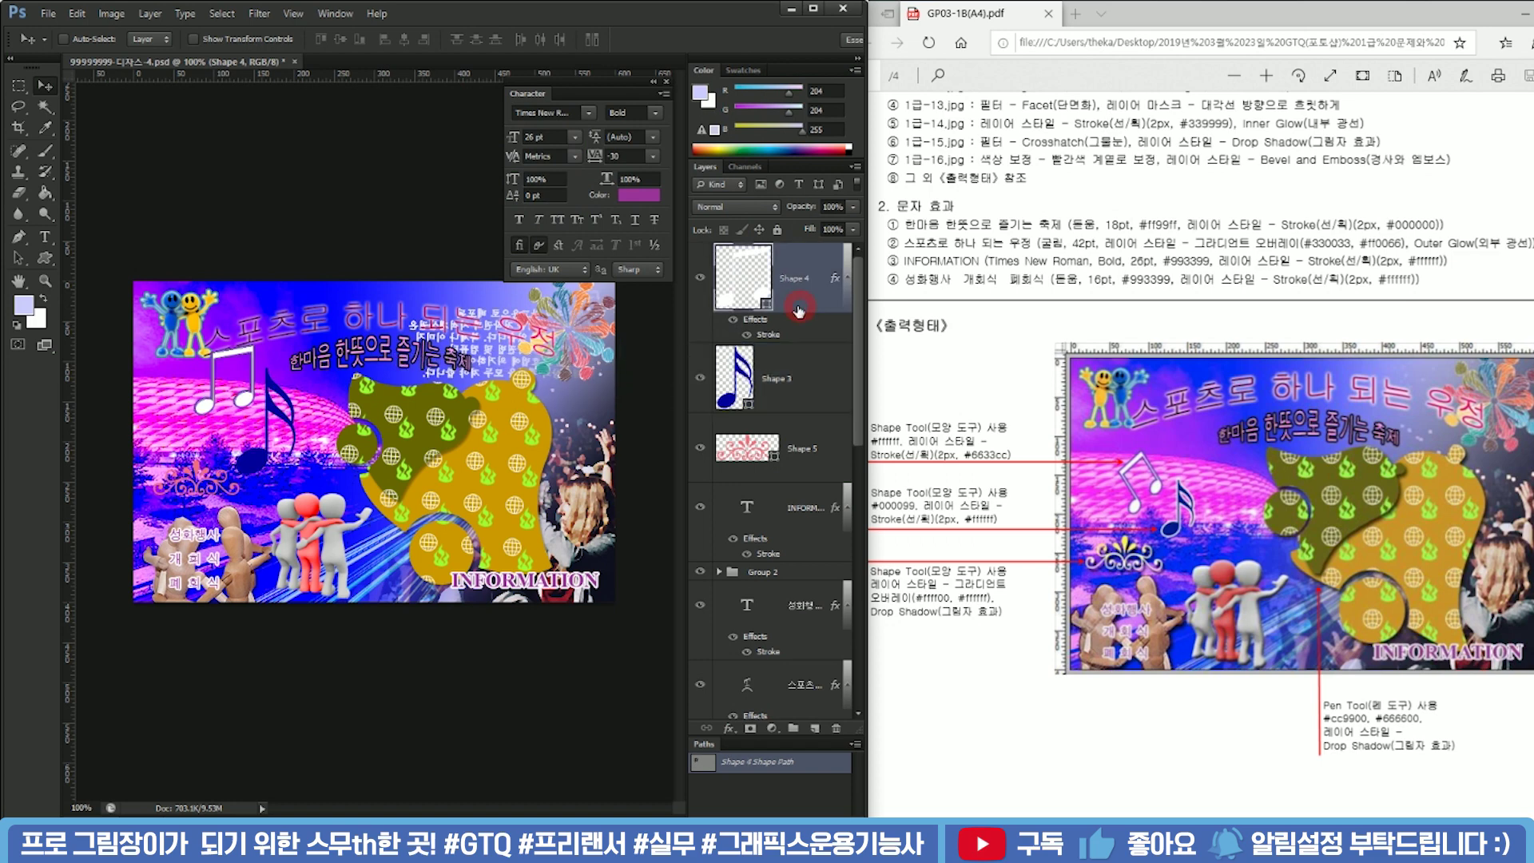
right_click(799, 312)
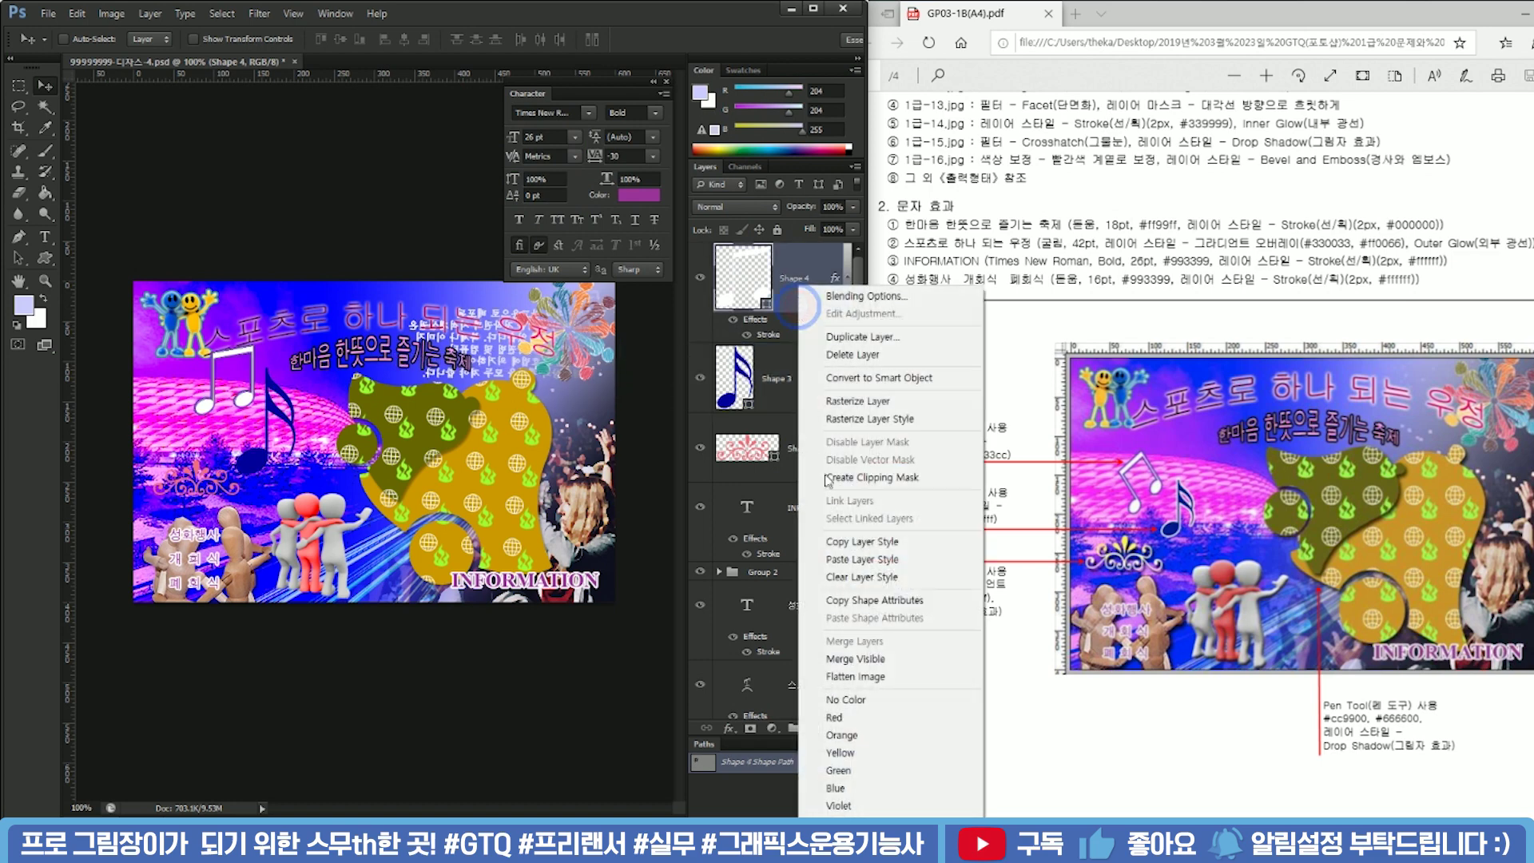
click(887, 543)
right_click(783, 392)
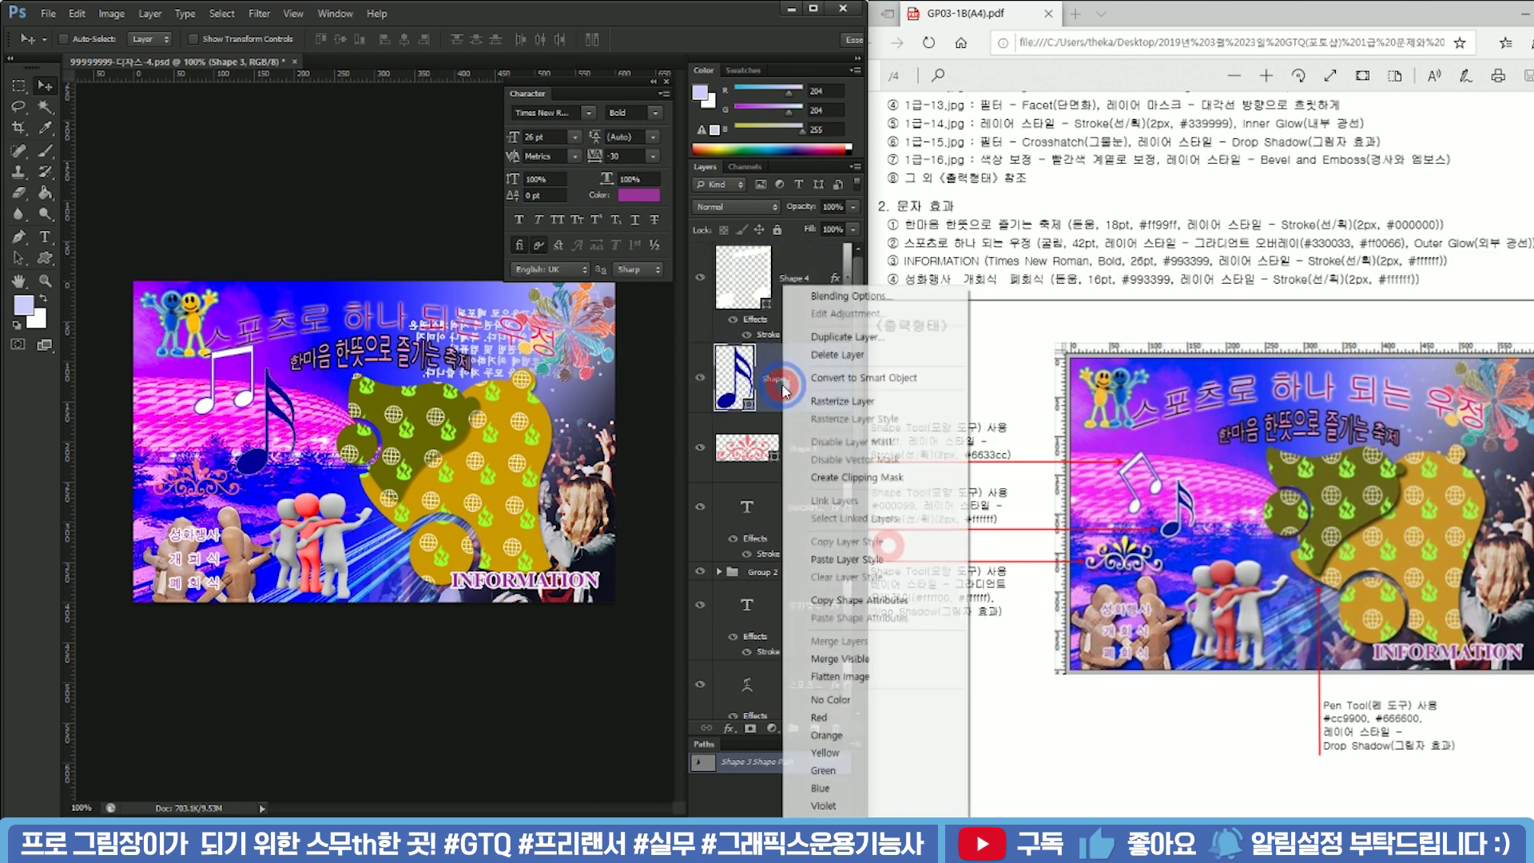
click(859, 560)
Set the single note's Stroke color to #ffffff
click(767, 438)
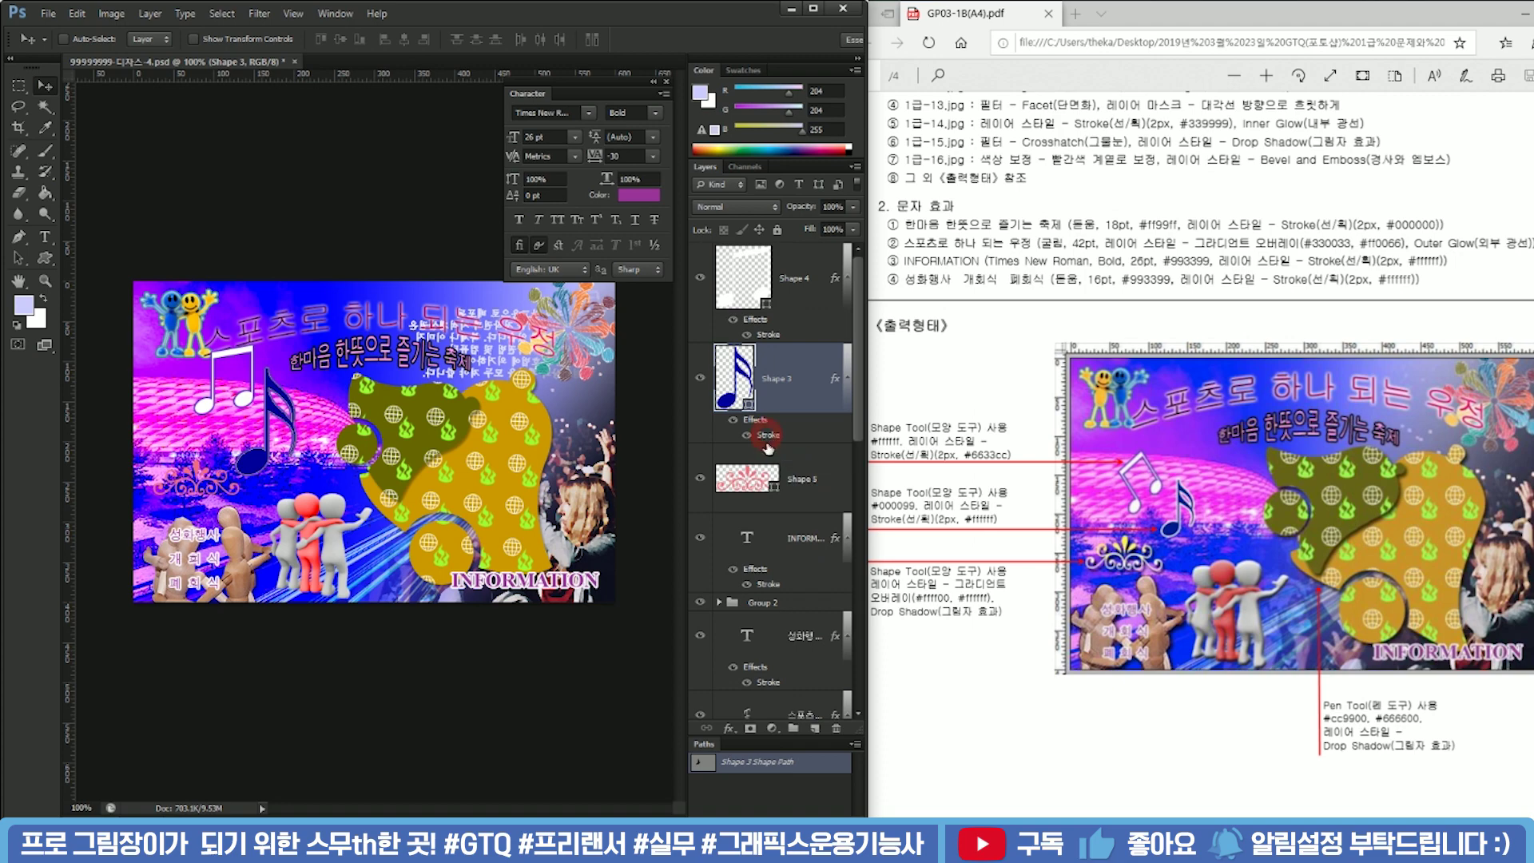
double_click(766, 436)
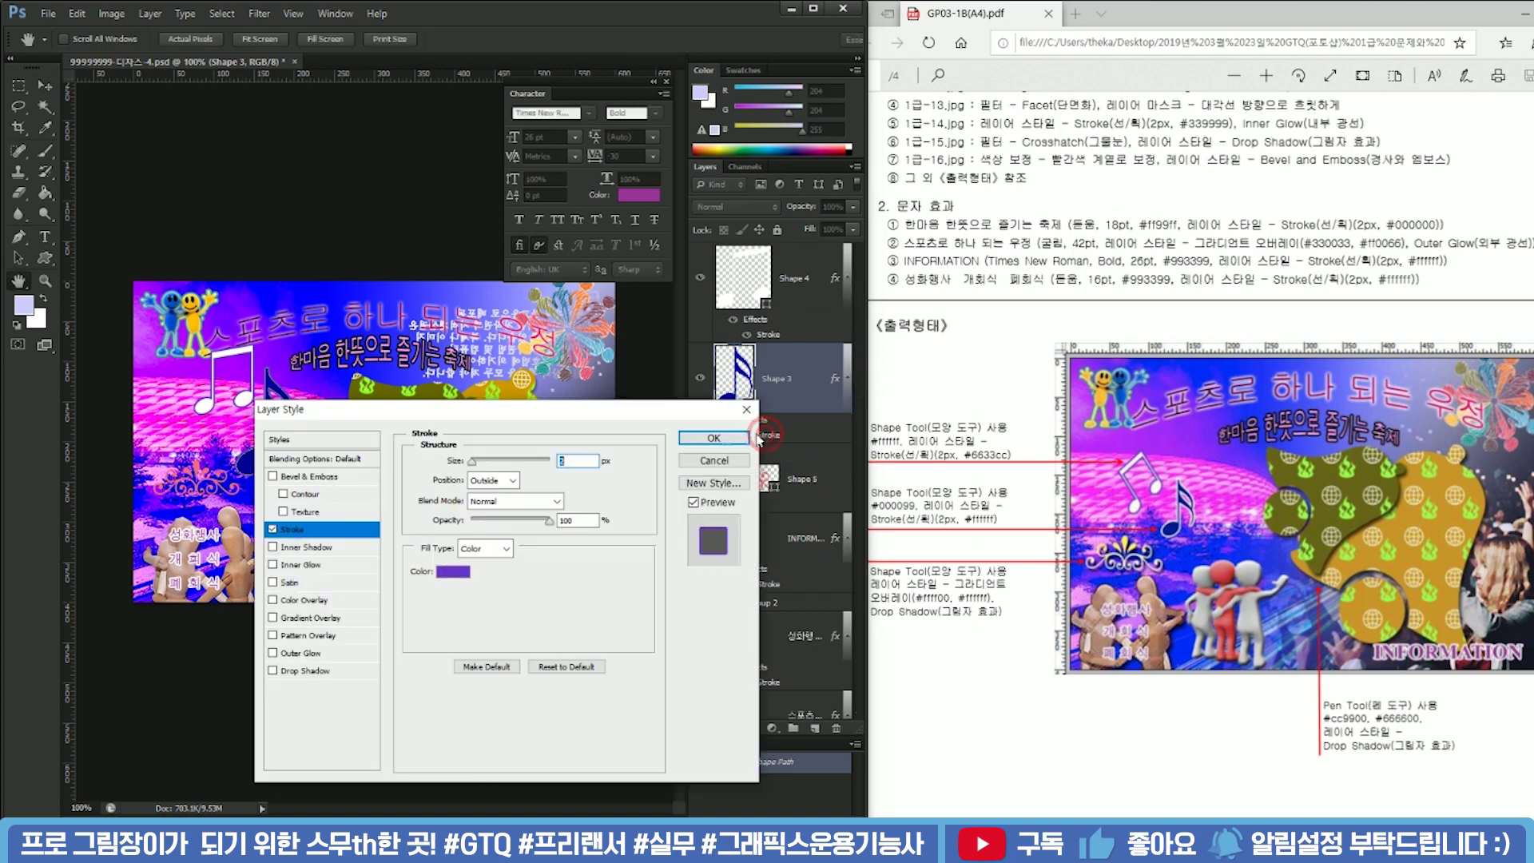
click(559, 550)
click(679, 336)
text(ffffff)
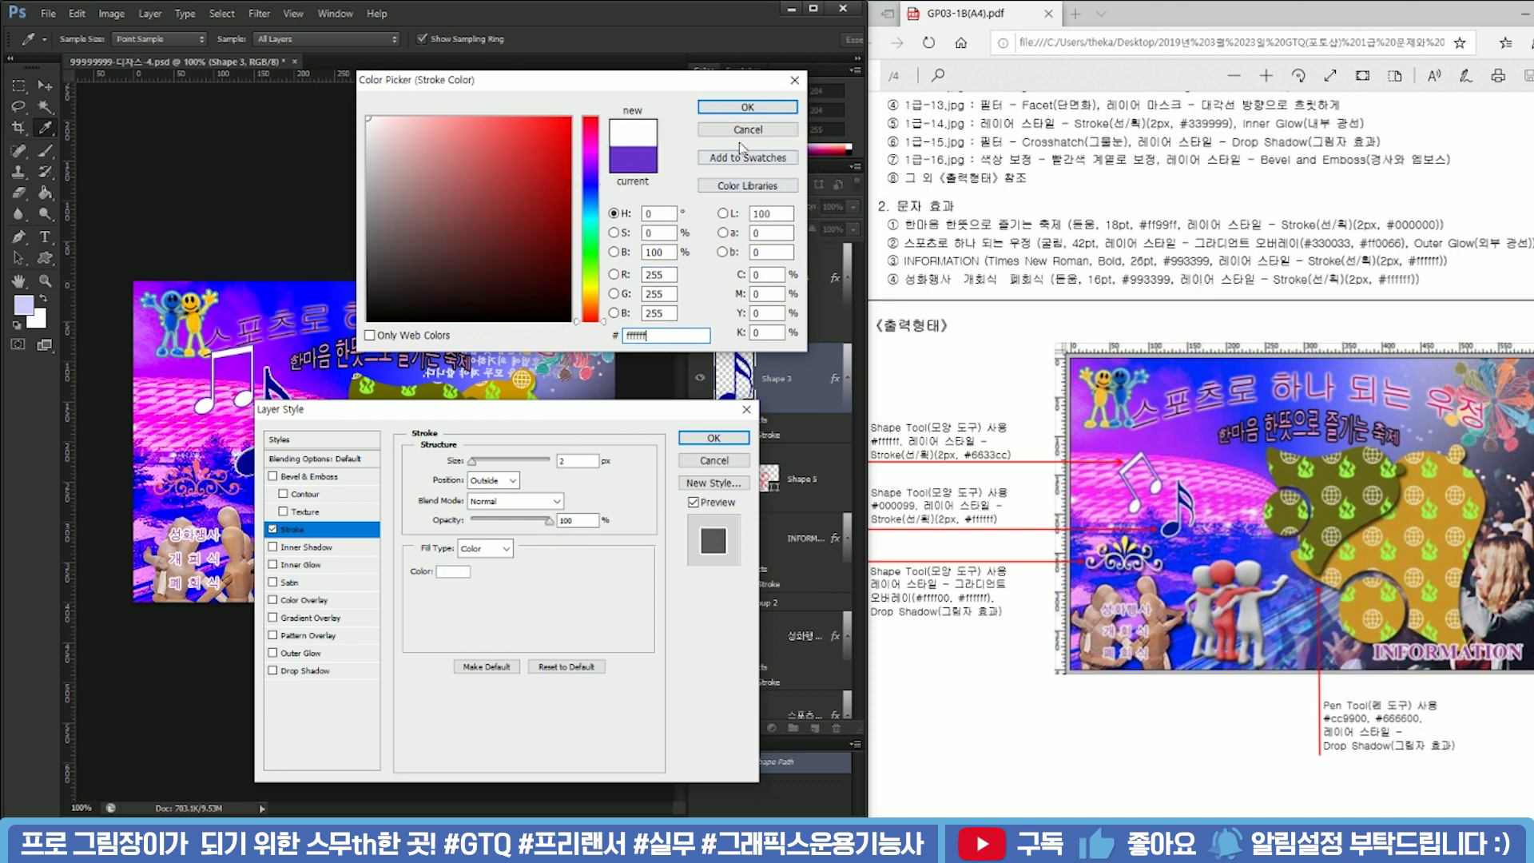
click(747, 107)
click(714, 437)
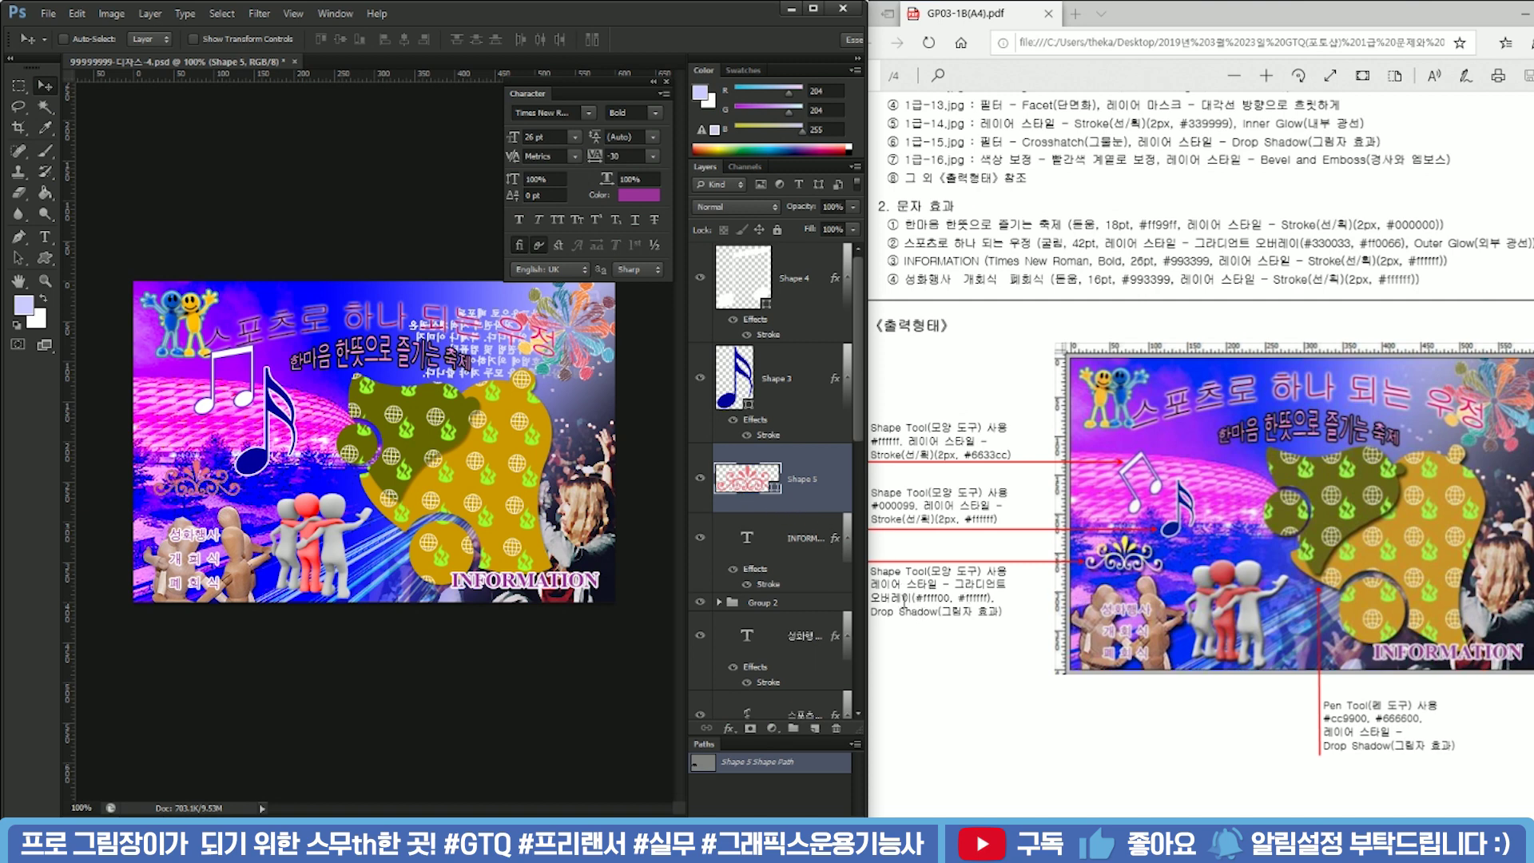
Add Drop Shadow and Gradient Overlay layer styles to the ornament, setting the gradient's starting color stop to #ffff00
double_click(800, 501)
click(273, 670)
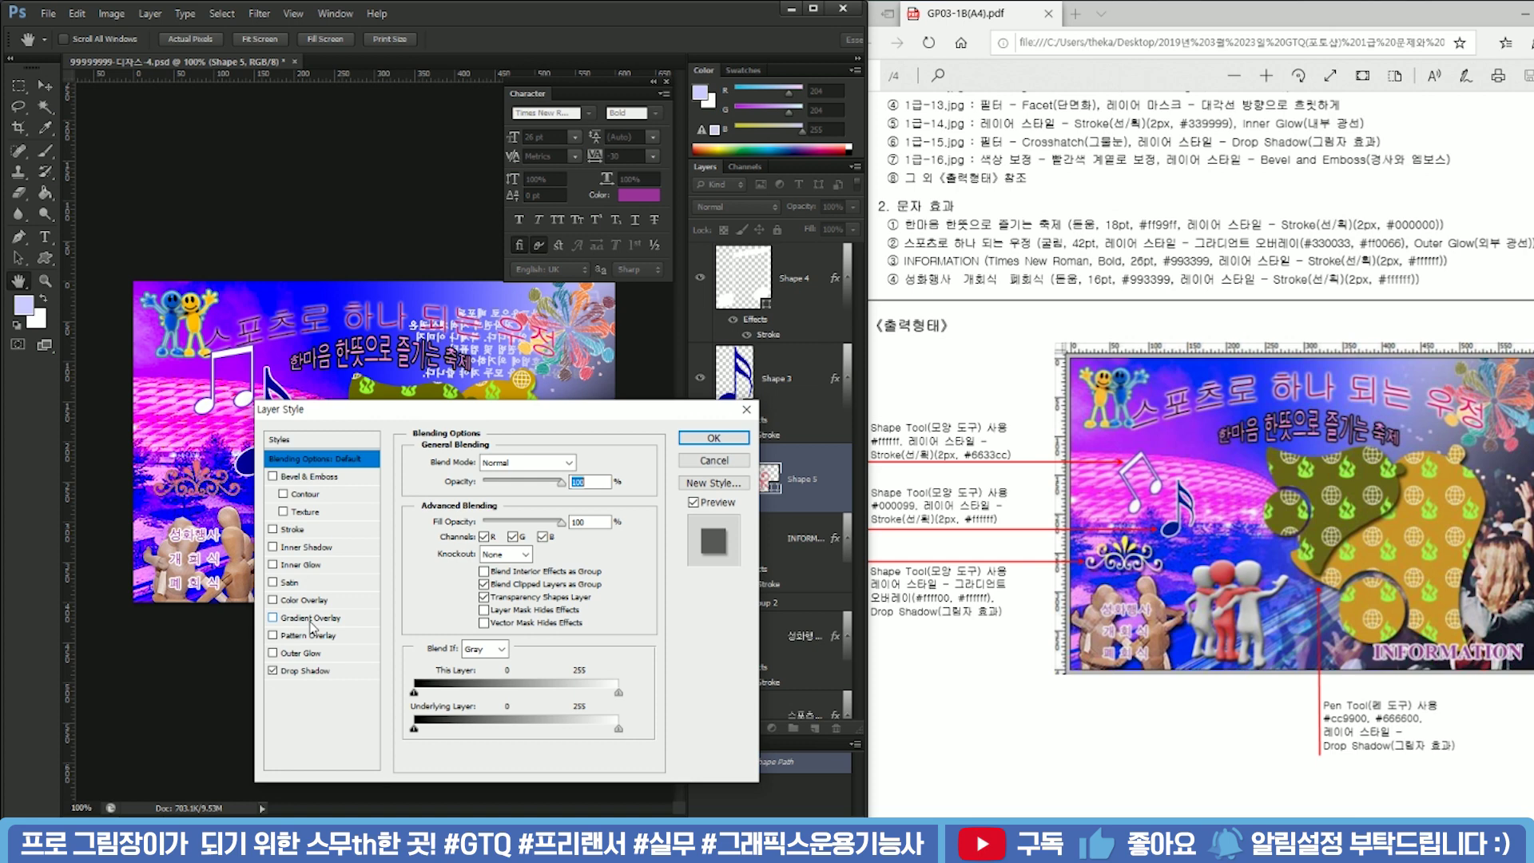
click(273, 618)
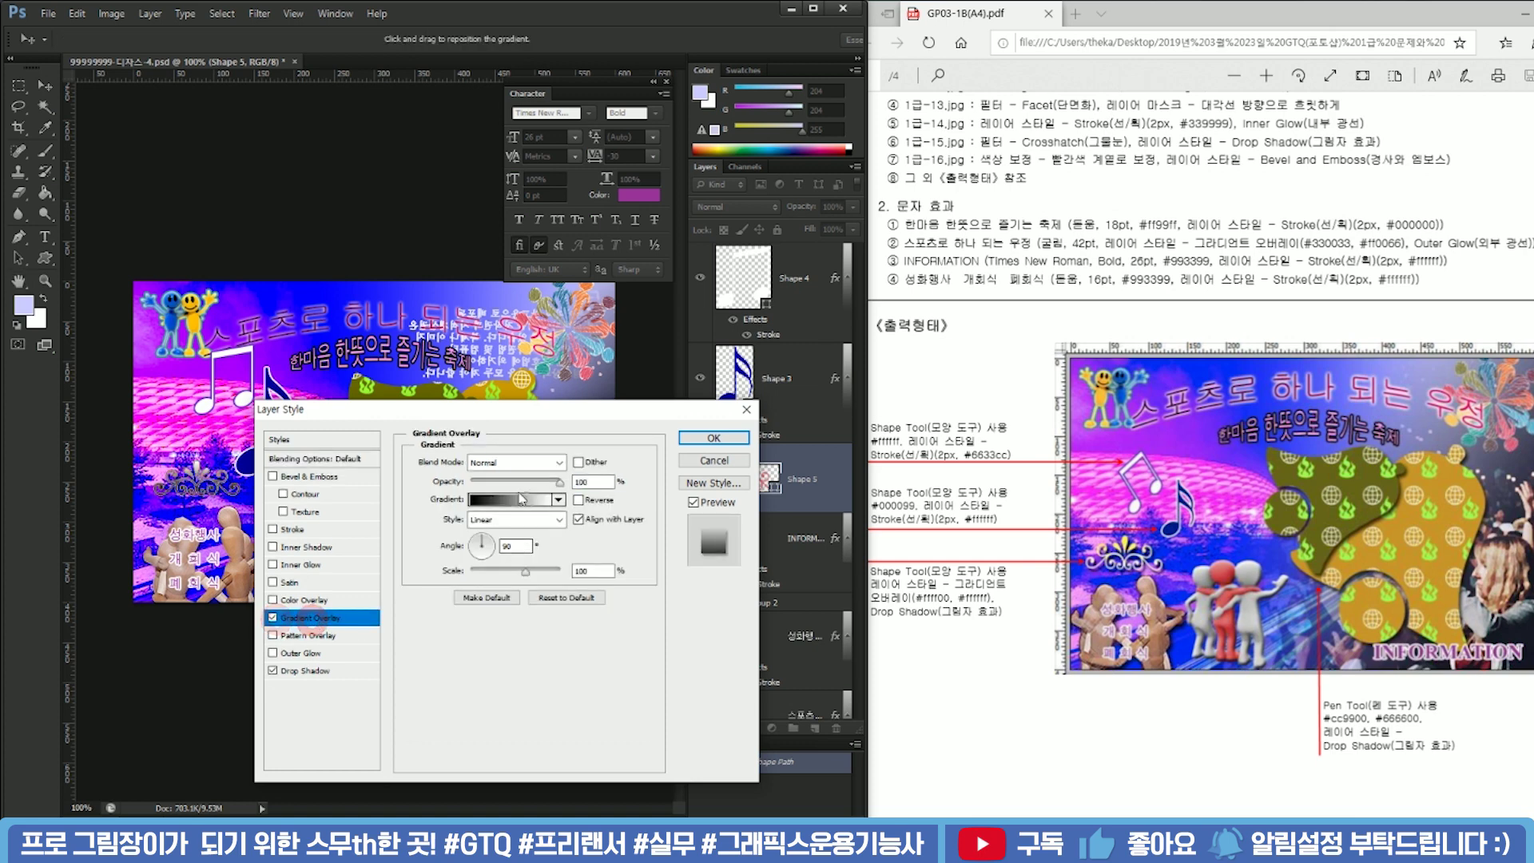
click(497, 501)
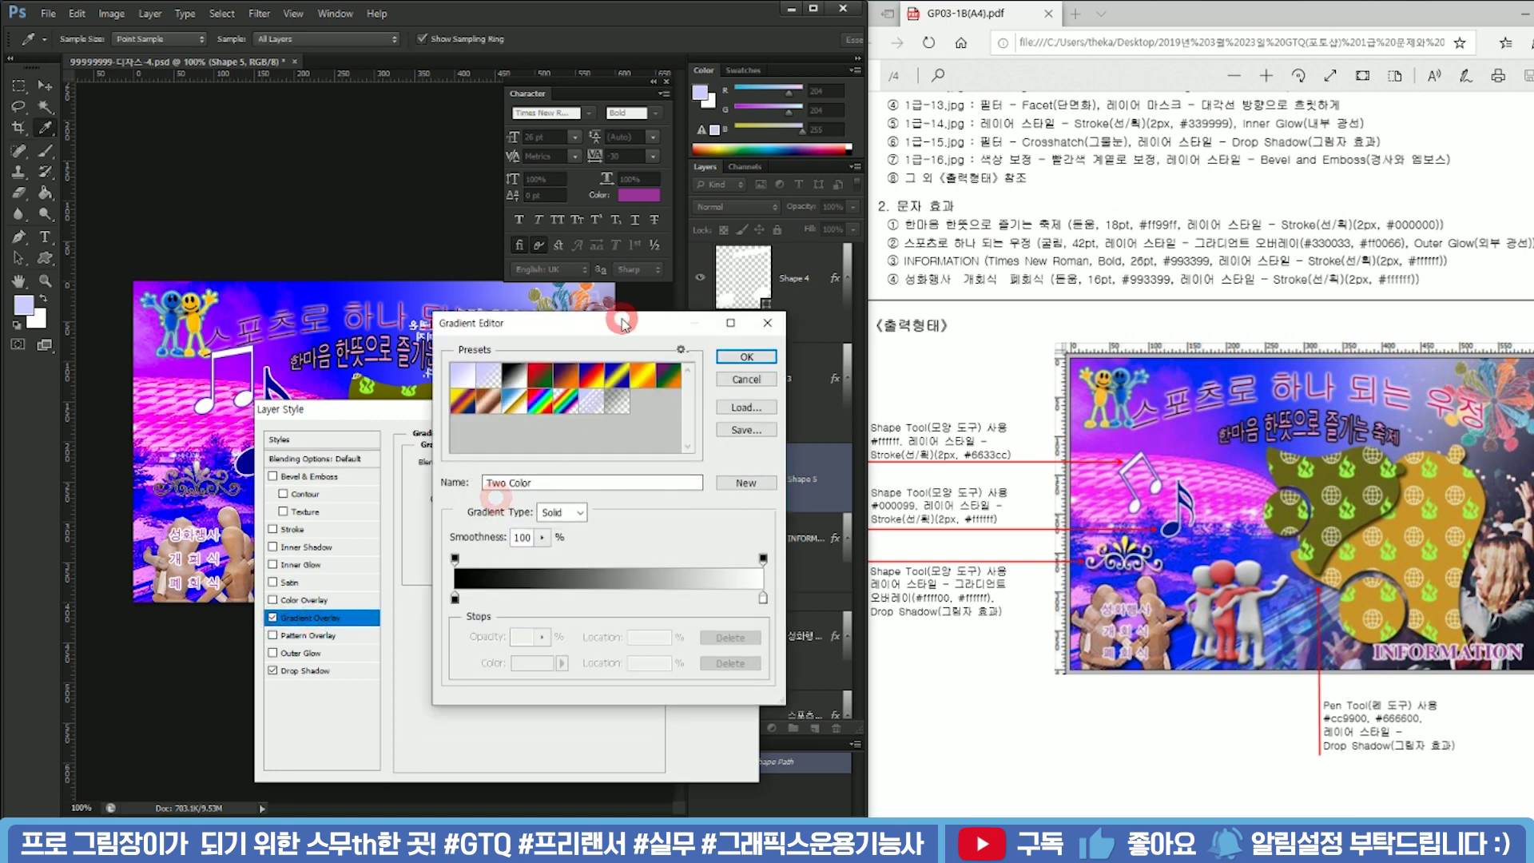
drag(623, 323, 669, 270)
double_click(502, 545)
click(667, 336)
text(ffff)
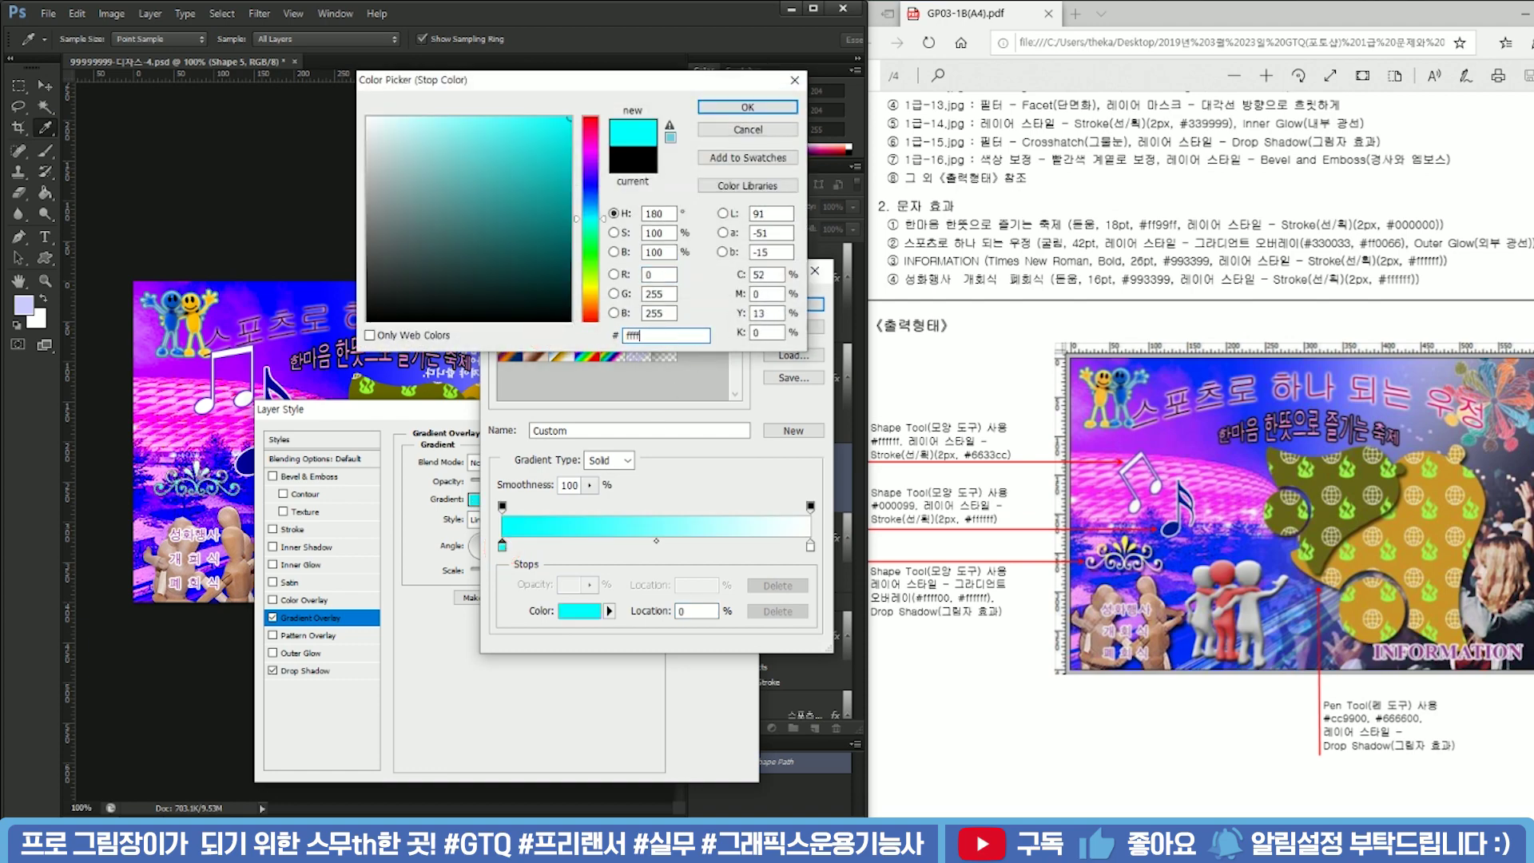
text(00)
key(Return)
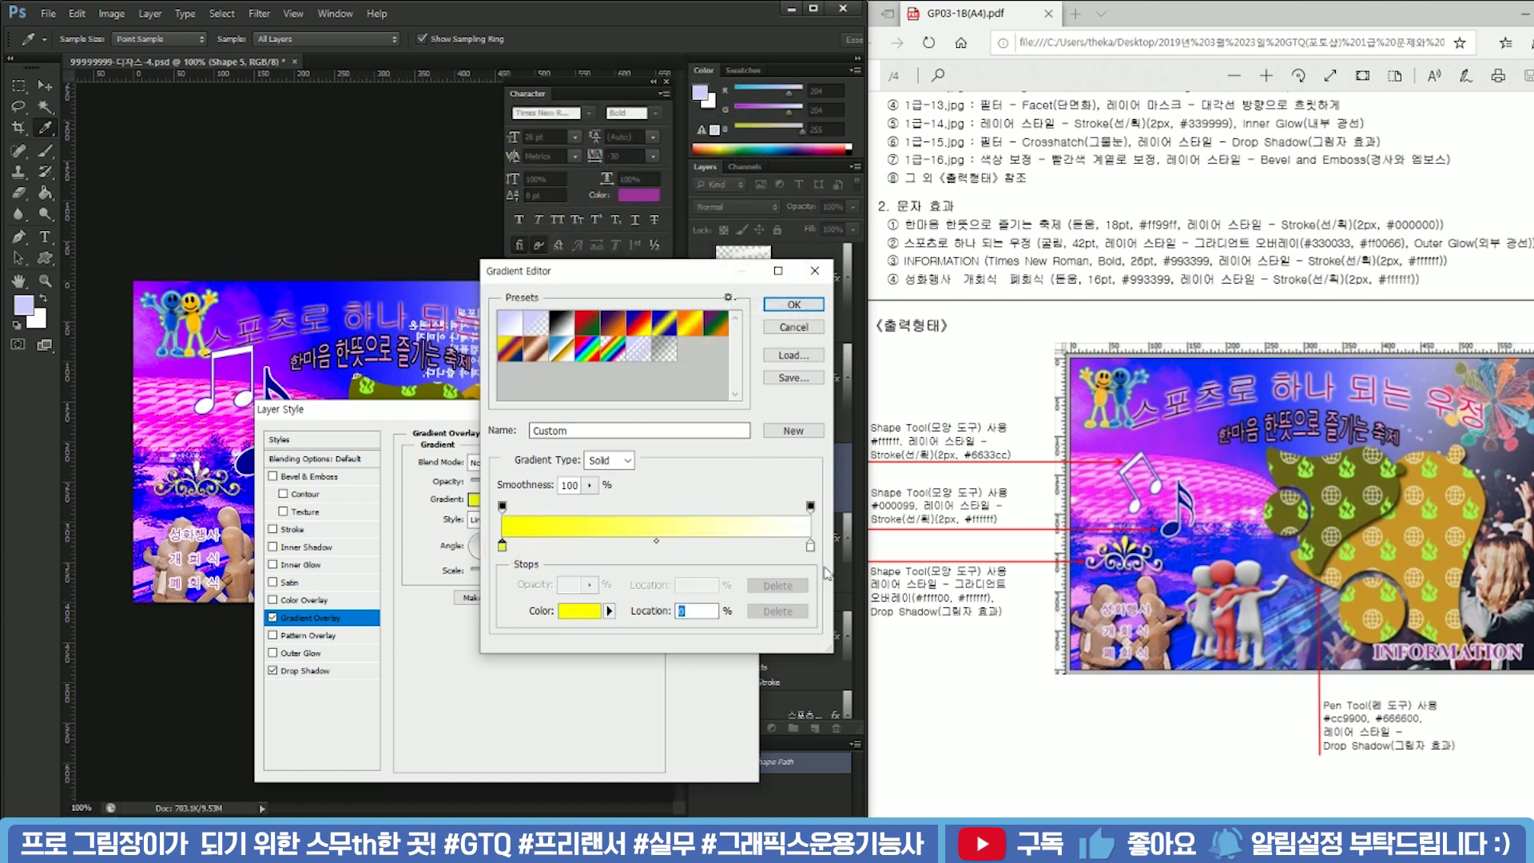
Keep the ornament gradient's end stop at #ffffff and set the Gradient Overlay angle to -90 degrees
double_click(811, 546)
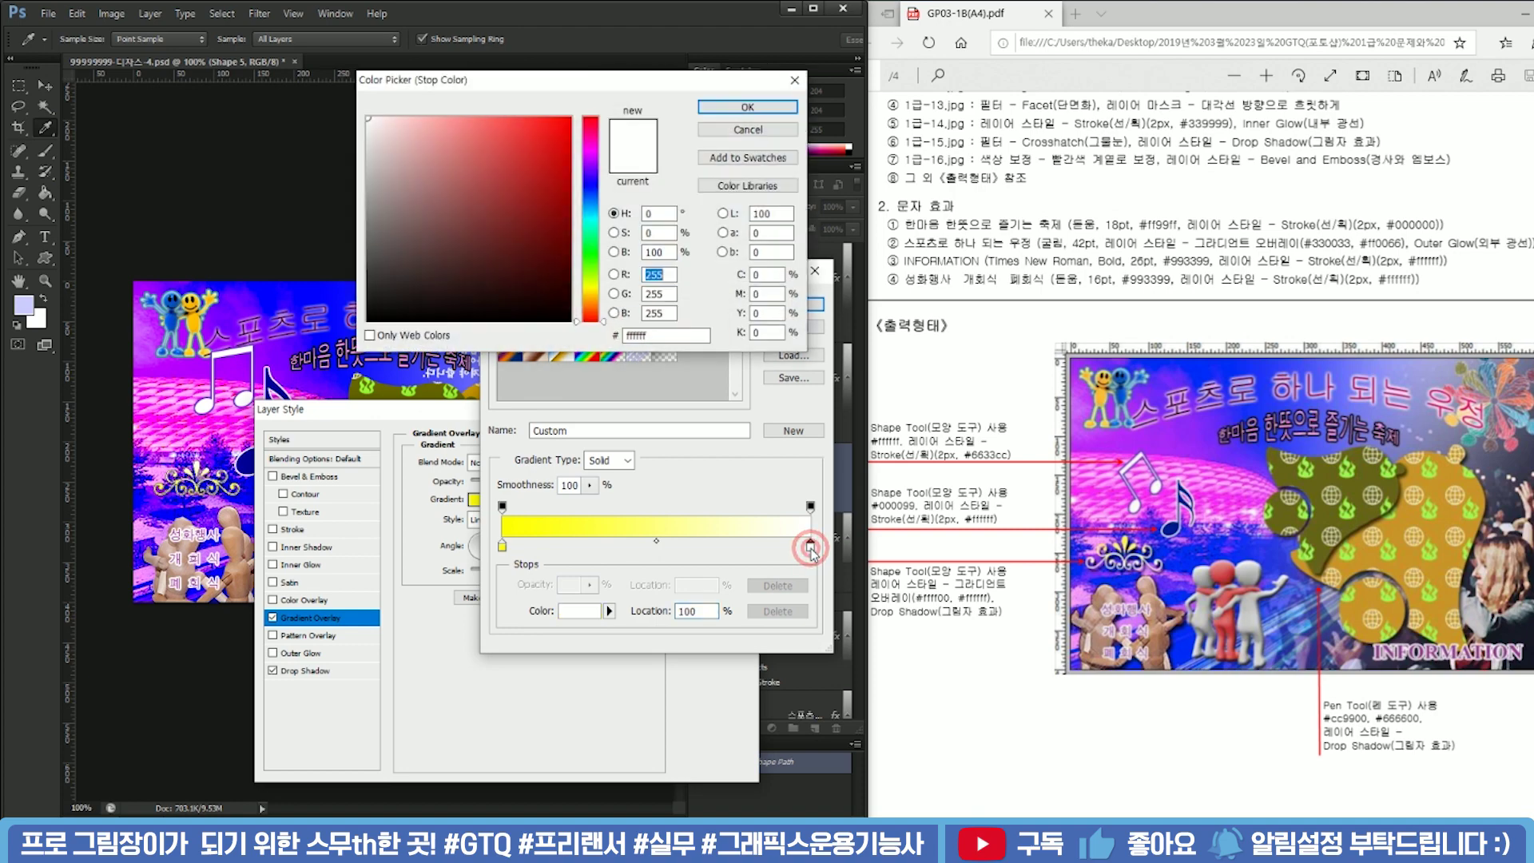
click(747, 106)
click(809, 303)
drag(550, 410, 662, 411)
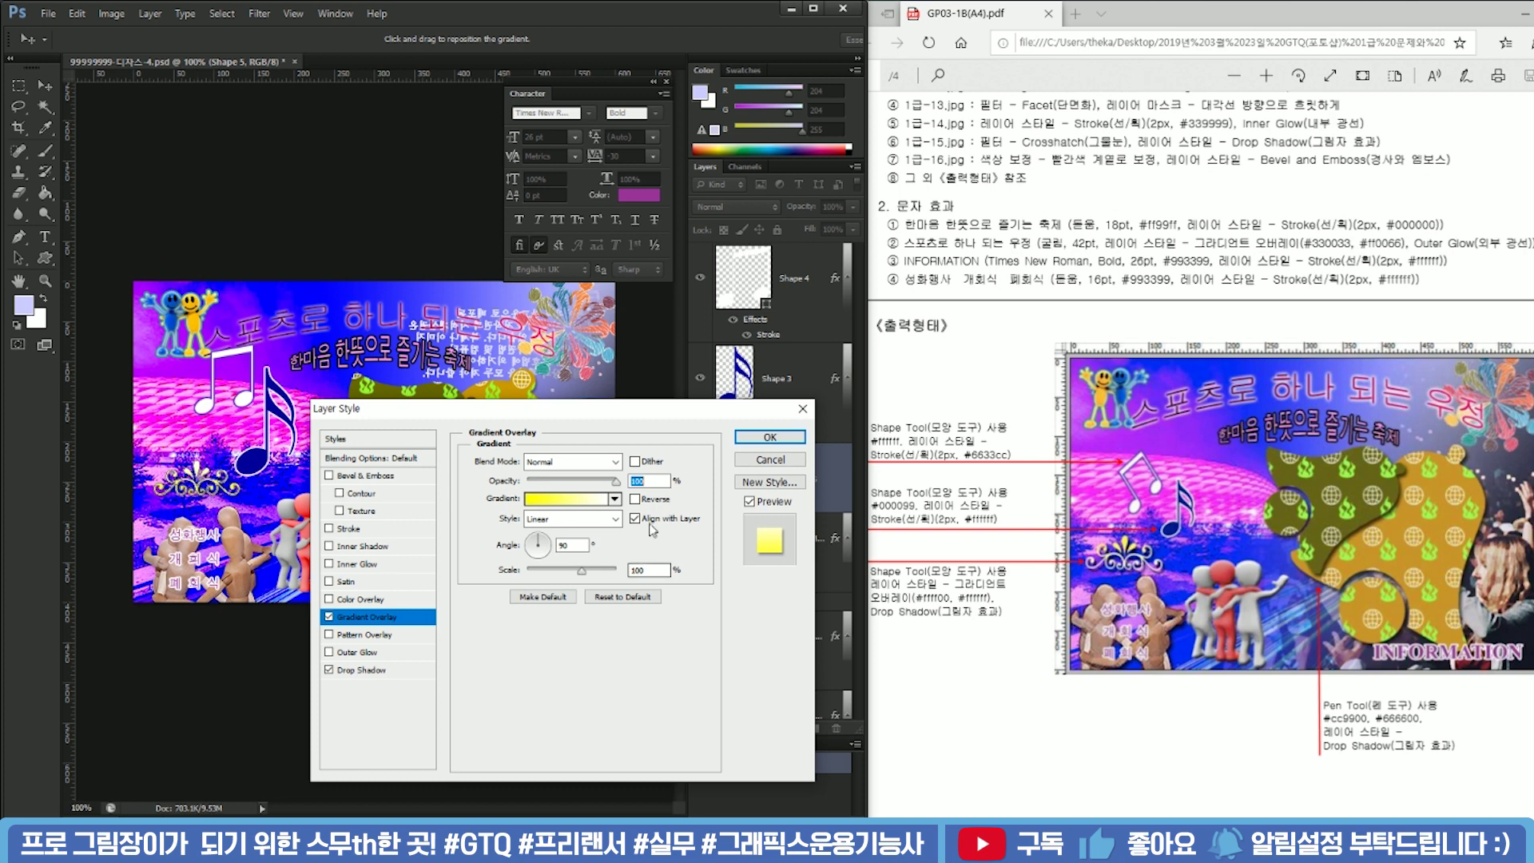
drag(580, 546, 530, 548)
click(537, 557)
text(-90)
key(Return)
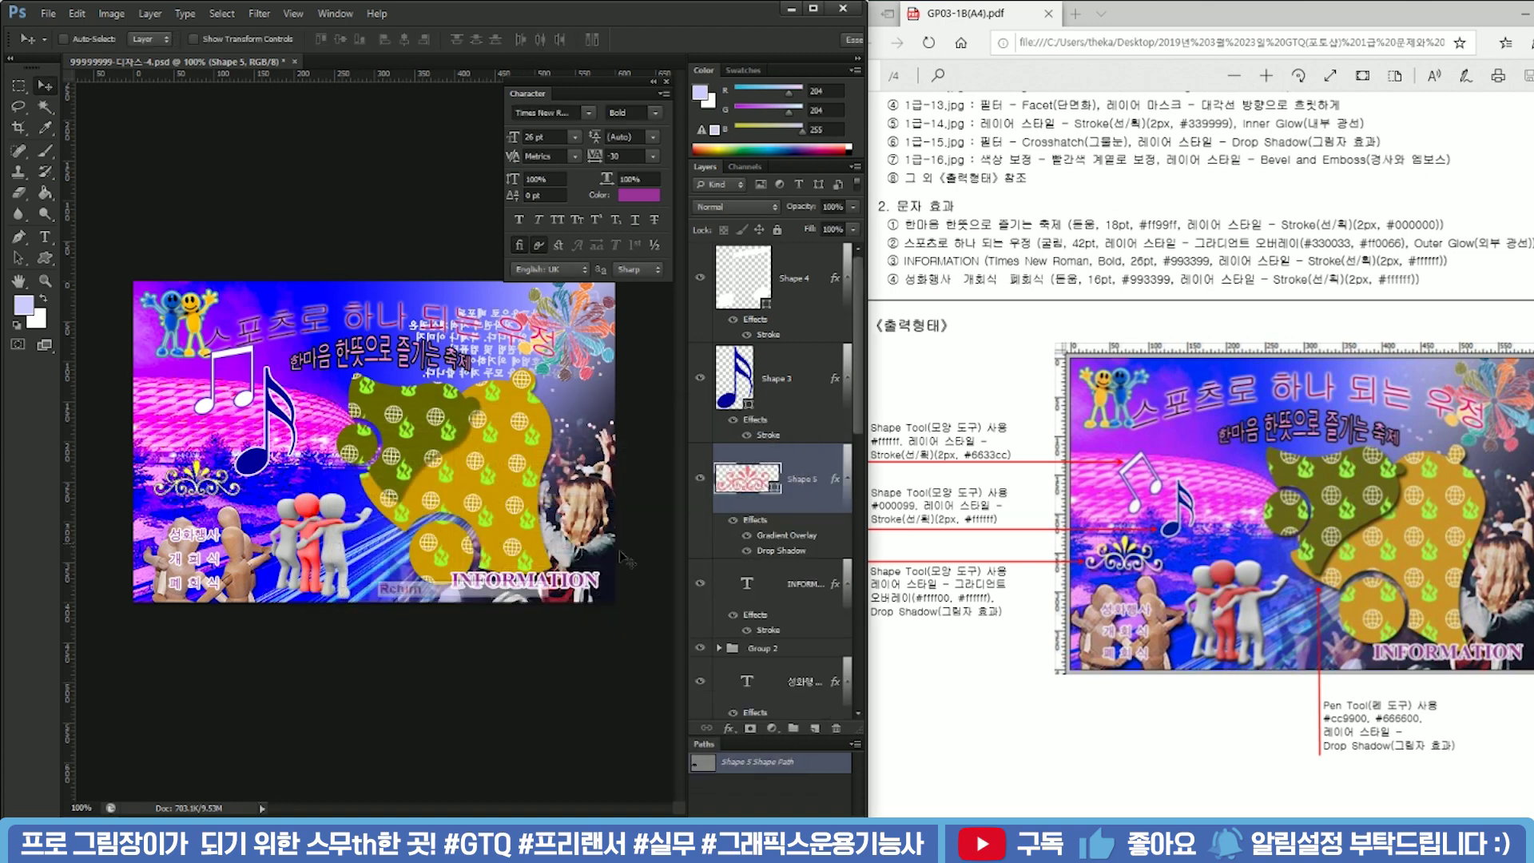
Fine-tune the ornament just below the music notes with Free Transform
scroll(198, 529, up, 10)
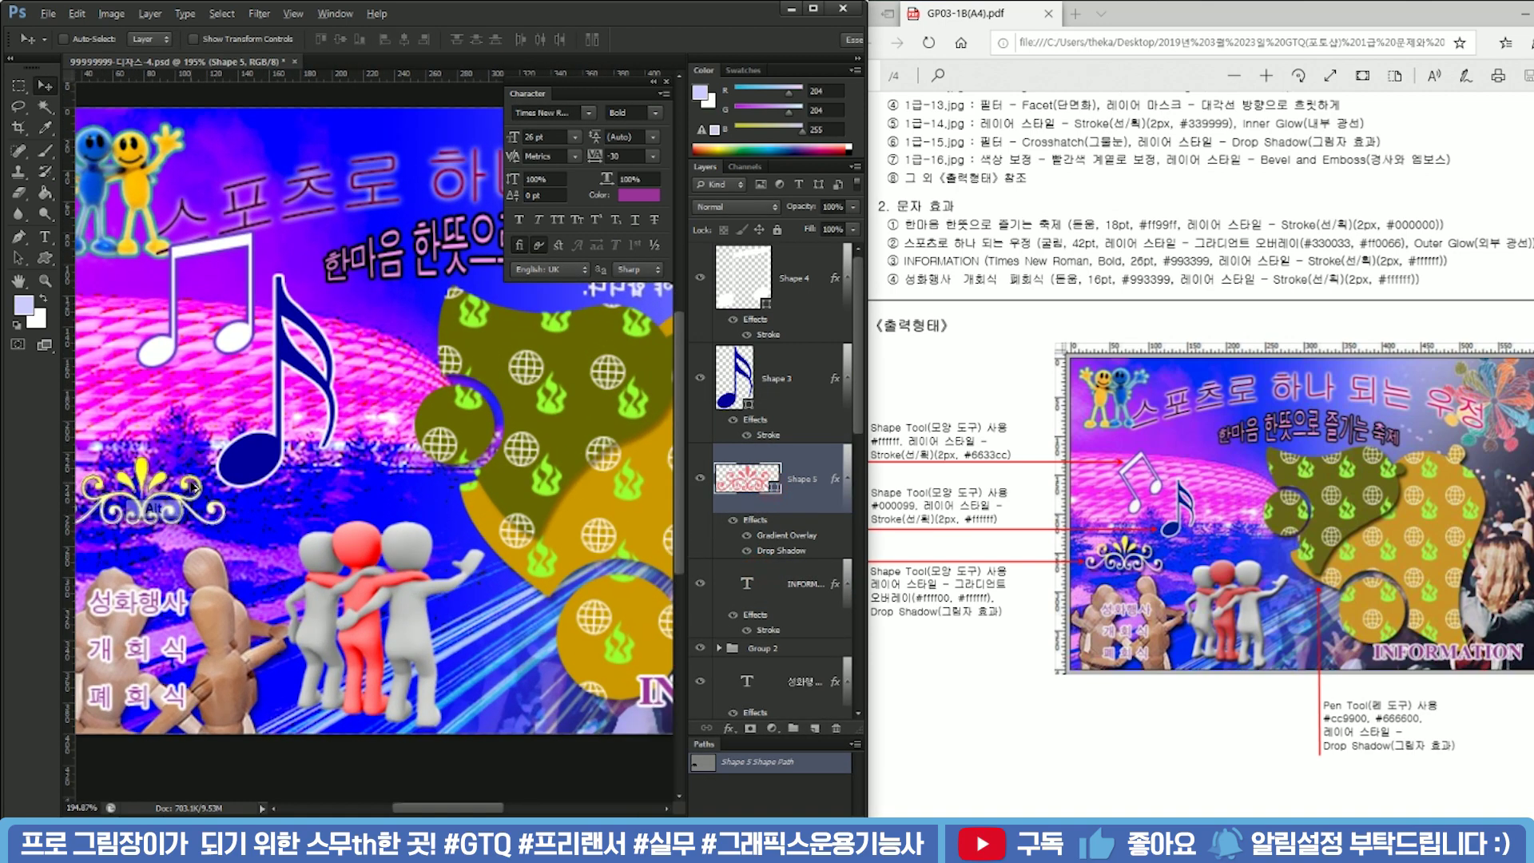
drag(276, 481, 391, 477)
key(ctrl+t)
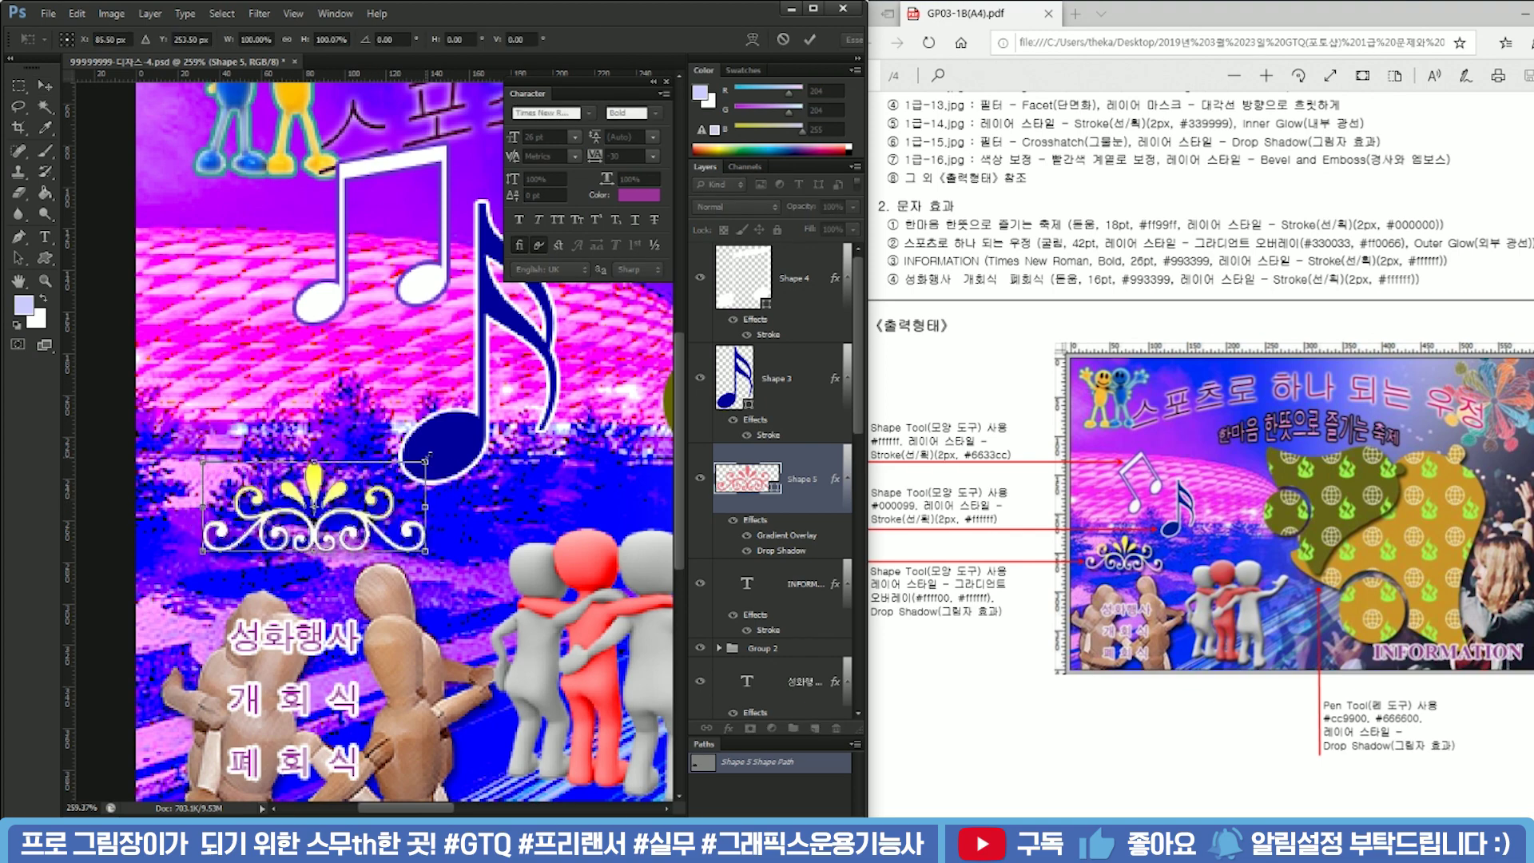
key(Return)
Scale the beamed notes and the single note down together with Free Transform
click(769, 390)
scroll(769, 387, down, 2)
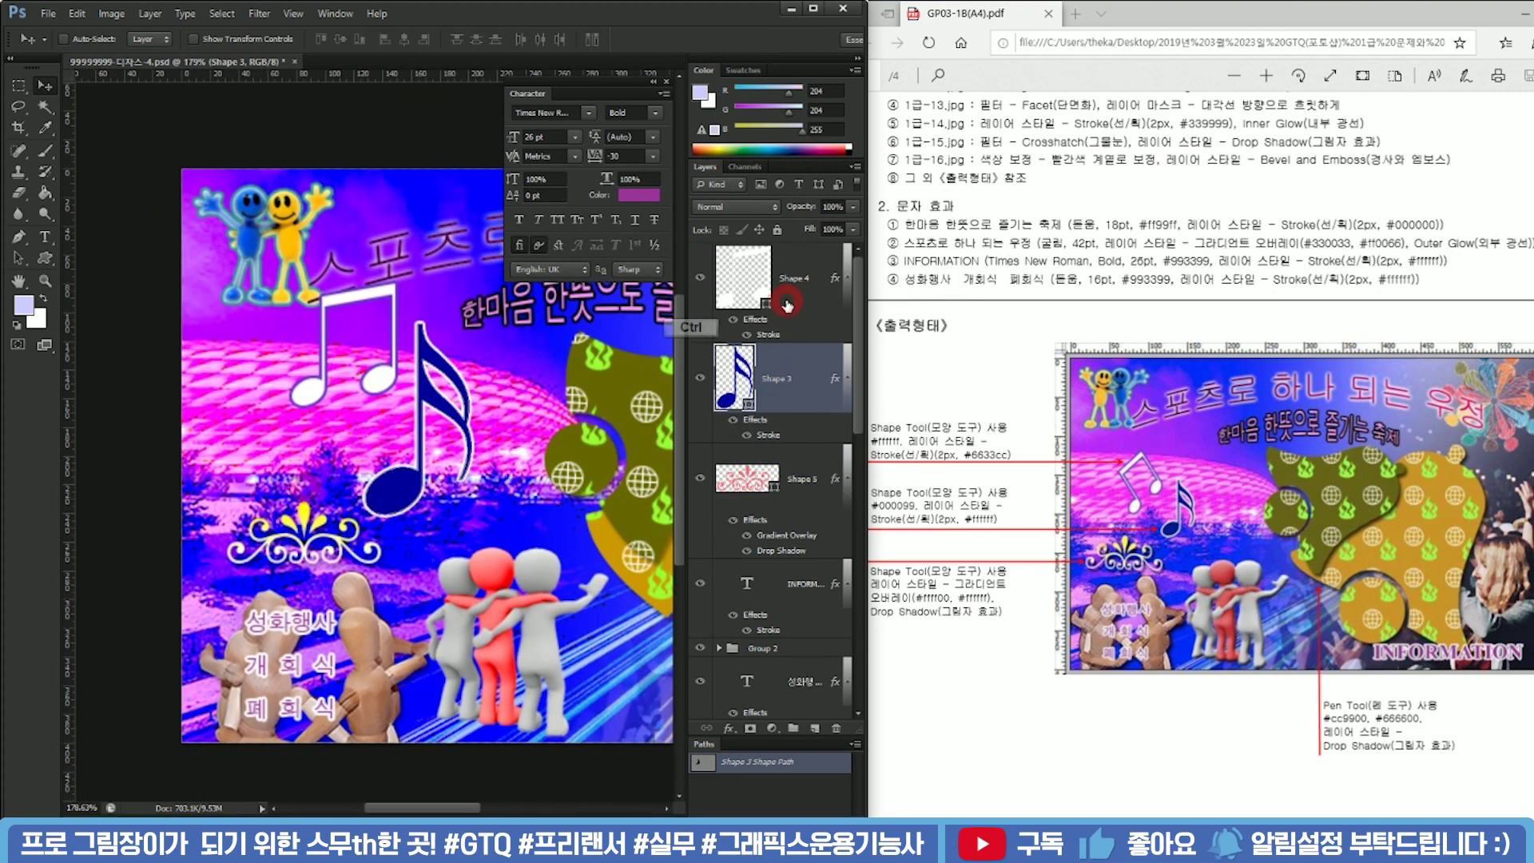
ctrl+click(786, 300)
key(ctrl+t)
drag(477, 283, 442, 296)
key(Return)
Tilt the beamed notes counterclockwise to match the reference poster
click(794, 286)
key(ctrl+t)
mouse_move(351, 340)
mouse_down()
mouse_move(337, 369)
mouse_move(348, 337)
mouse_up()
key(Return)
Reduce the single note with Free Transform so it sits lower beside the beamed notes
ctrl+click(423, 403)
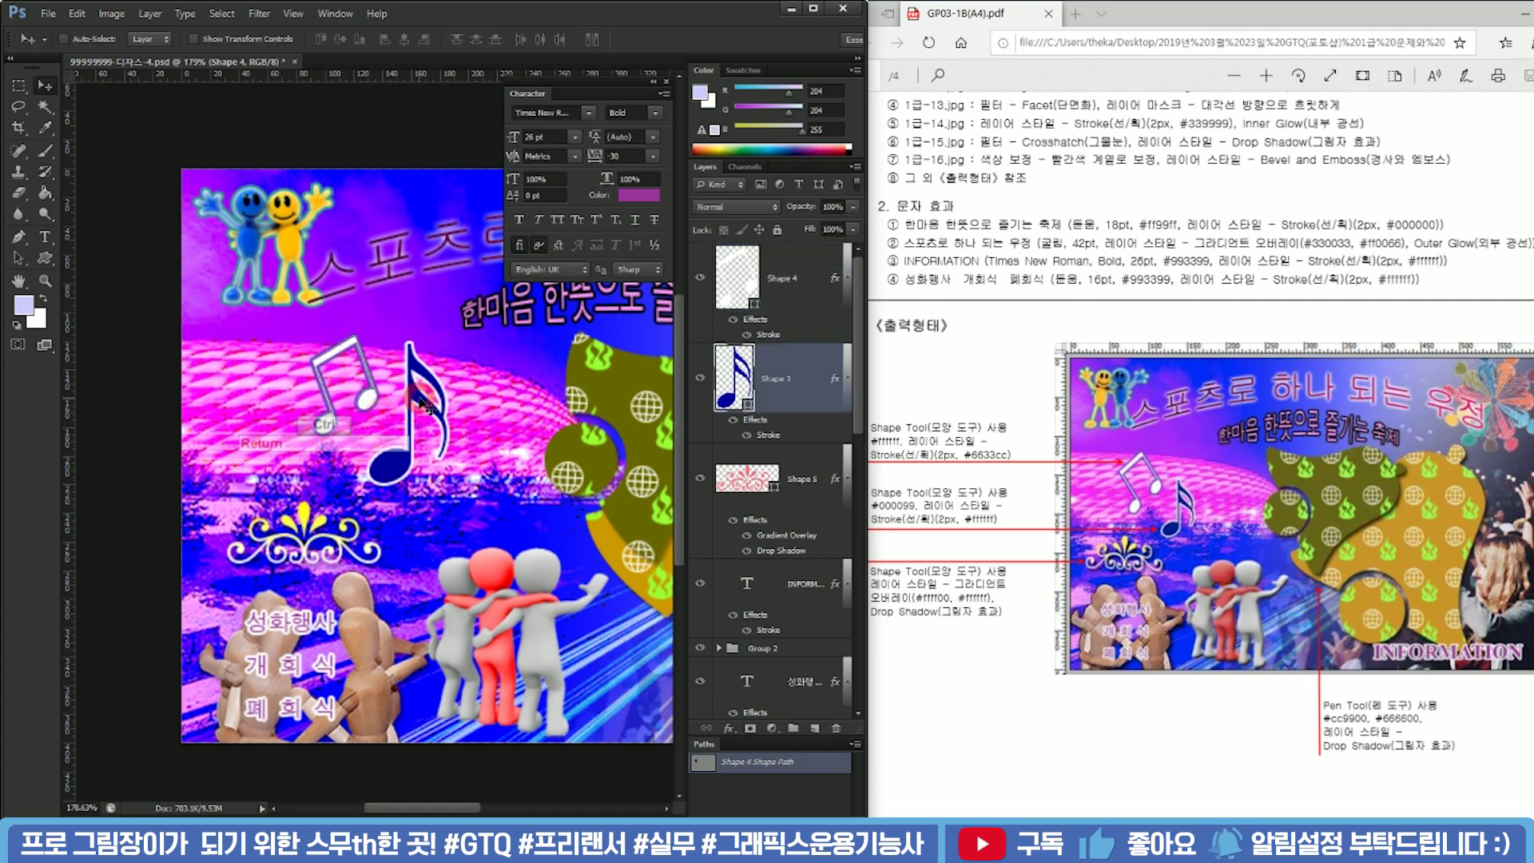
key(ctrl+t)
drag(446, 346, 436, 399)
key(Return)
Scale both music-note shapes together to about 94% of their size
shift+click(798, 286)
key(ctrl+t)
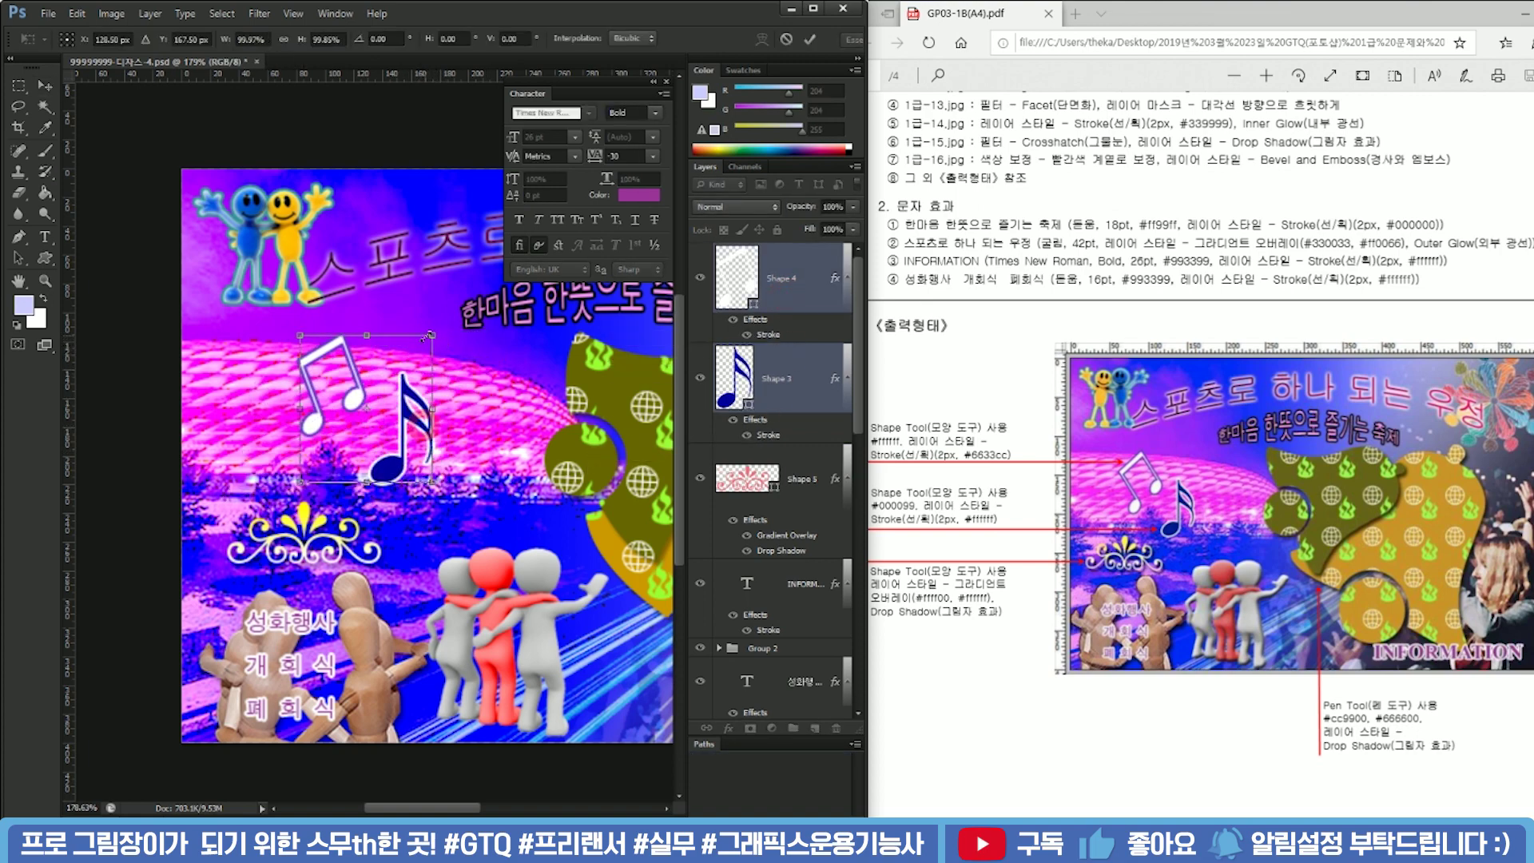
drag(429, 337, 423, 343)
alt+scroll(429, 412, down, 3)
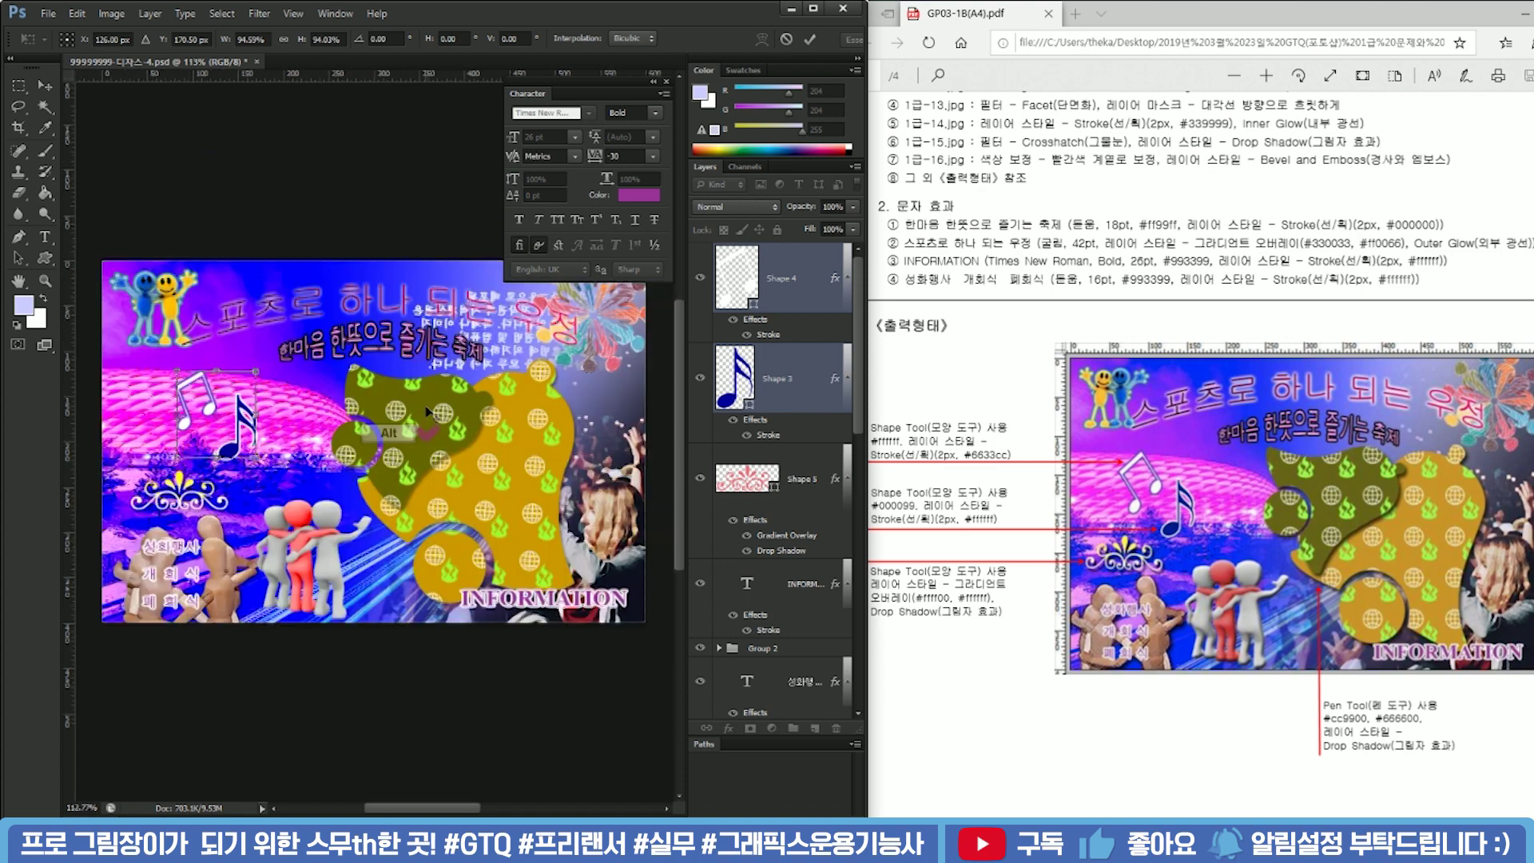
alt+scroll(429, 411, down, 2)
key(Return)
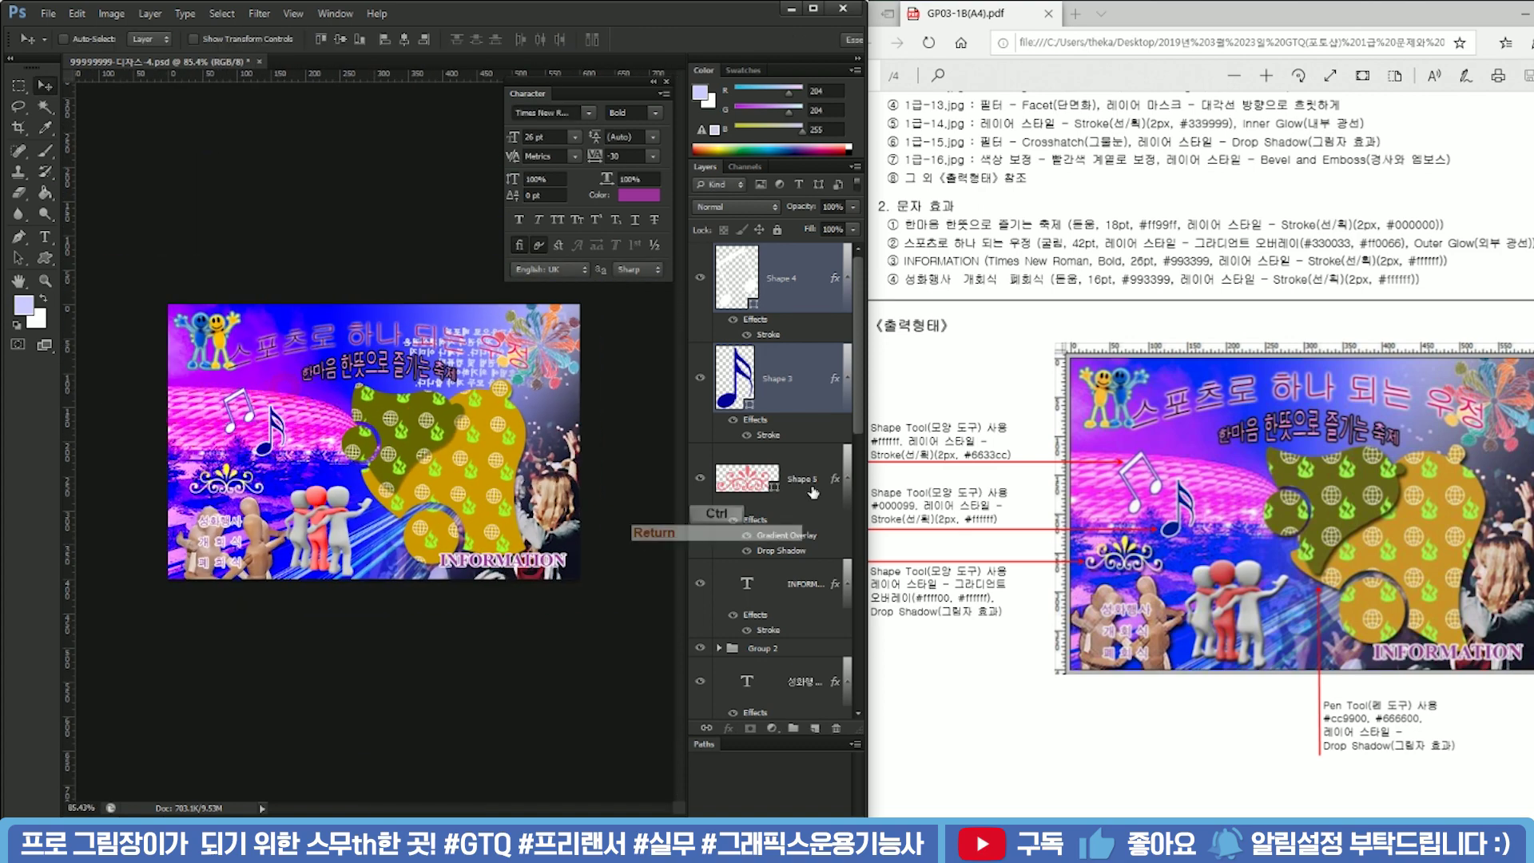
Scale the notes and the ornament together to about 93%, and hide the character settings
ctrl+click(814, 492)
key(ctrl+t)
drag(285, 388, 278, 396)
key(Return)
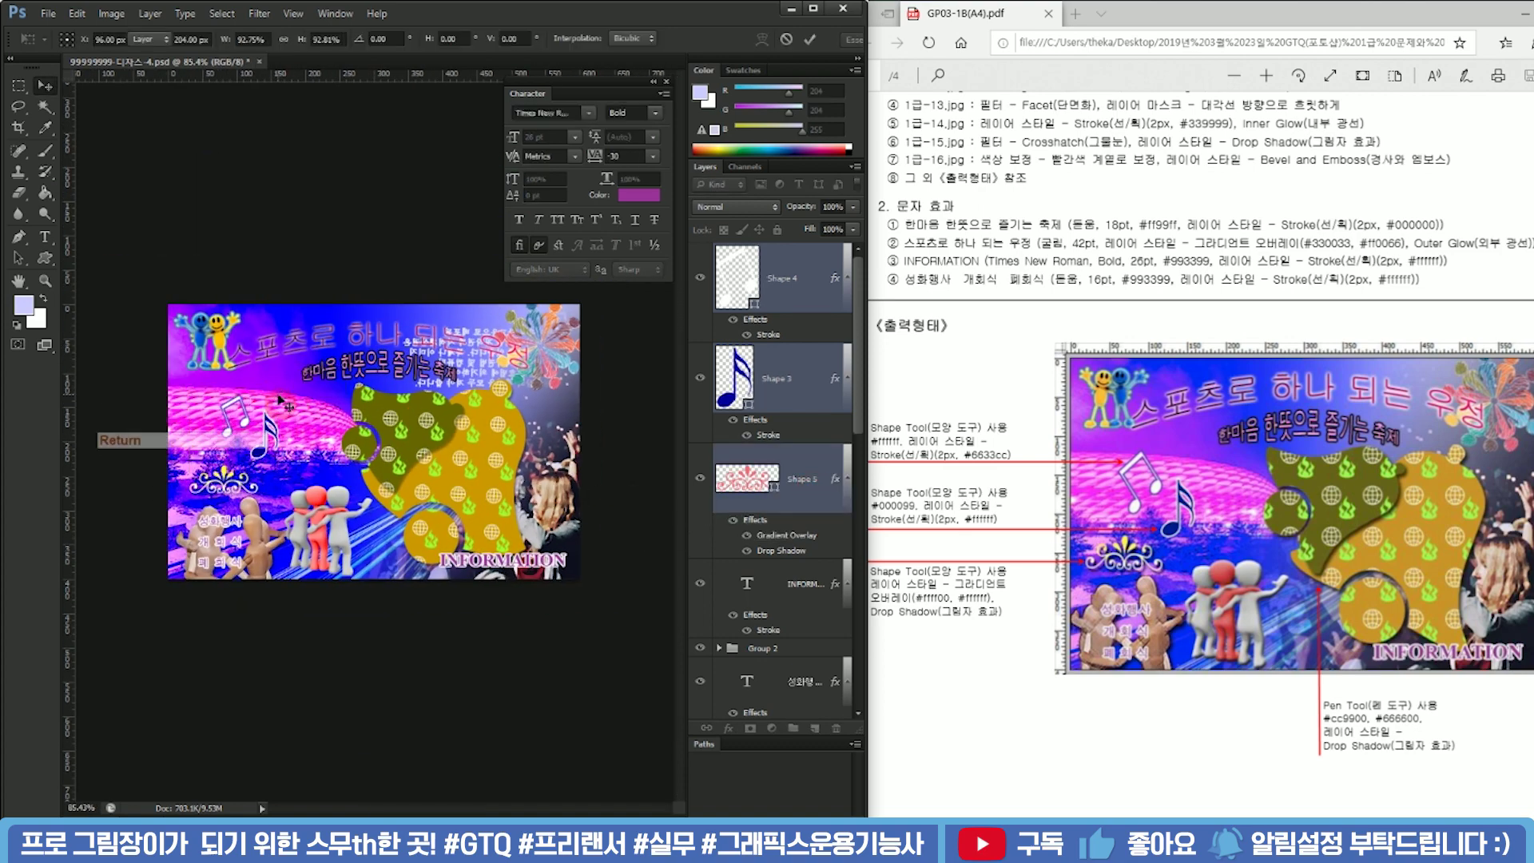
click(667, 82)
alt+scroll(544, 434, up, 2)
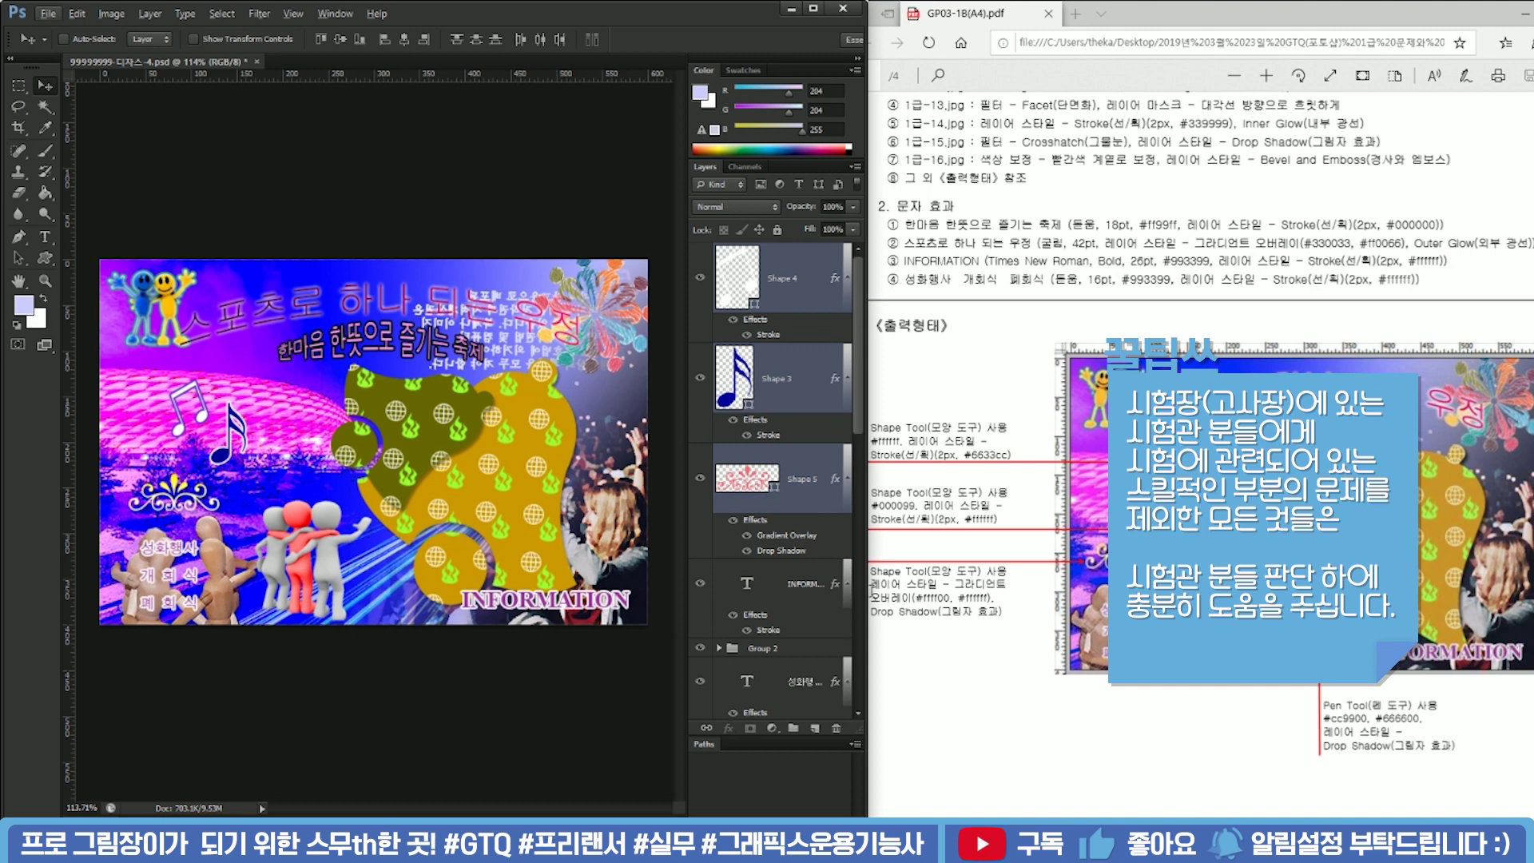
Check the layers in Group 2 and Group 1 for missing effects, and highlight the effects required for 1급-16.jpg in the exam PDF
scroll(767, 480, down, 5)
click(719, 347)
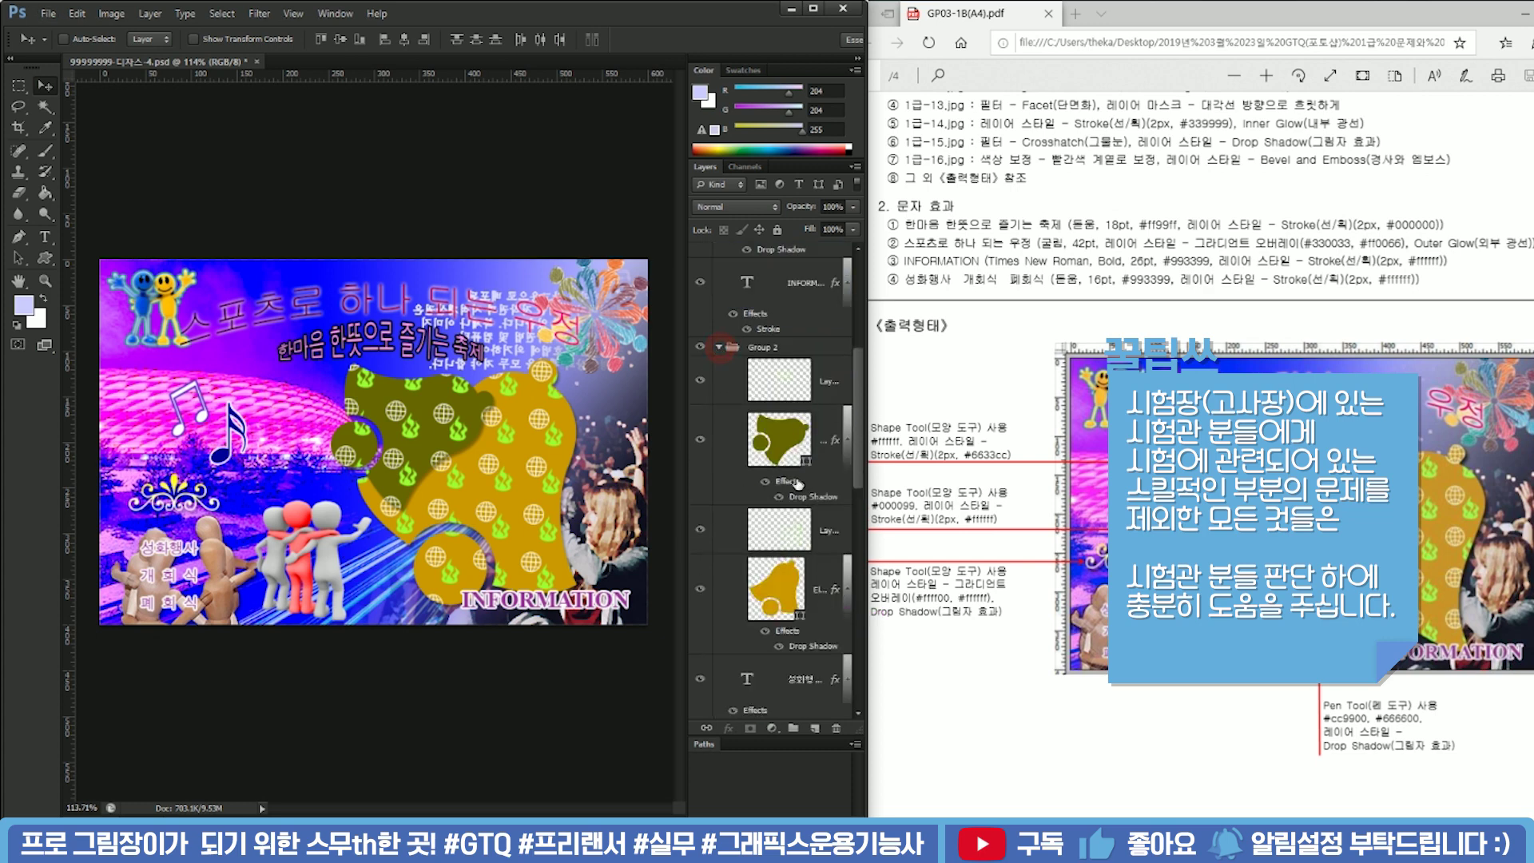
click(719, 349)
scroll(786, 440, down, 4)
scroll(786, 432, up, 2)
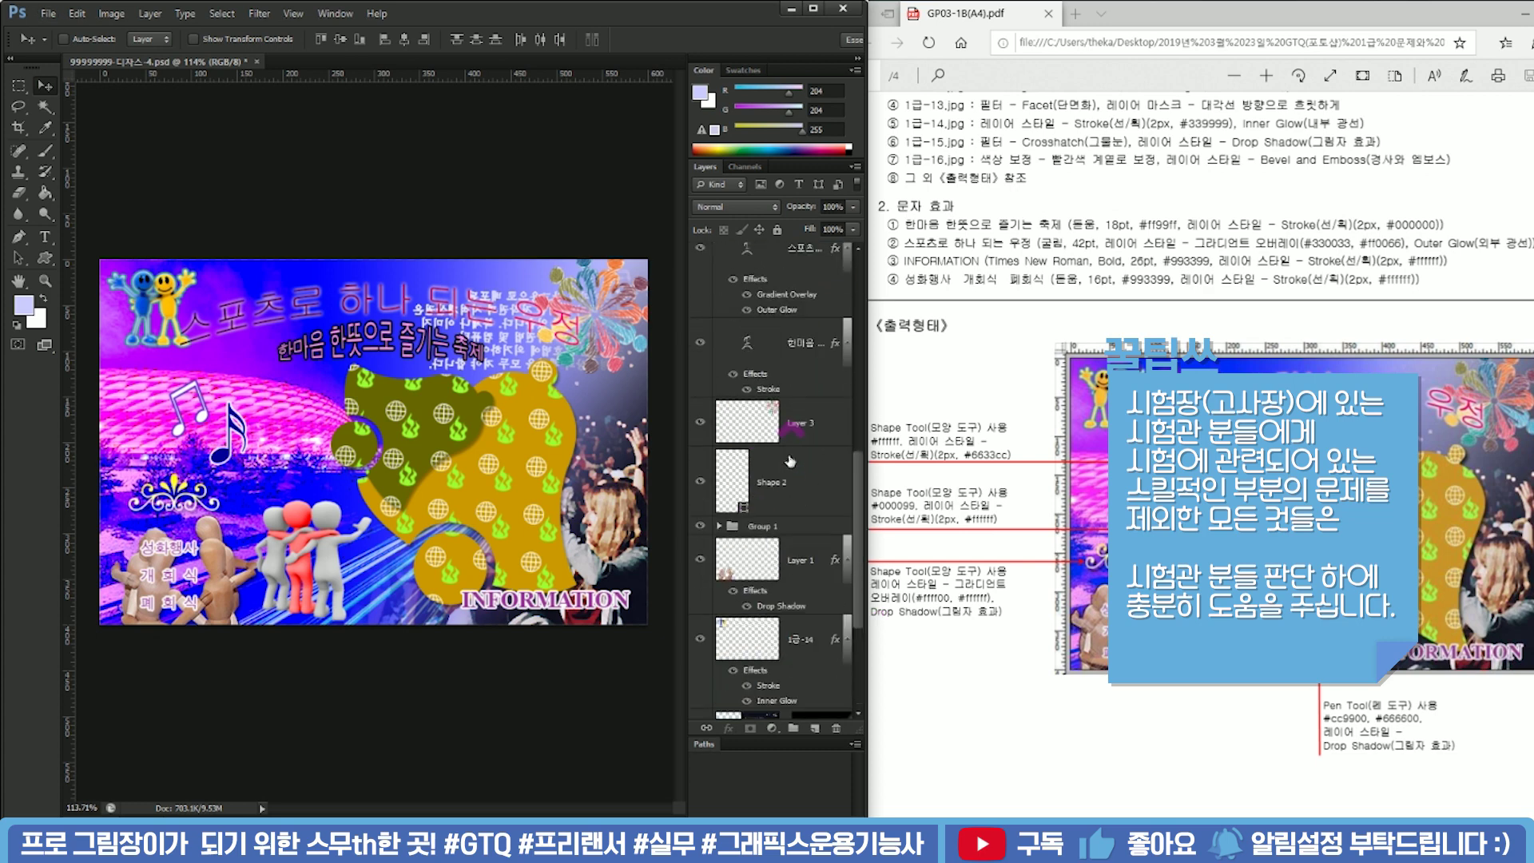
click(719, 525)
scroll(787, 564, down, 7)
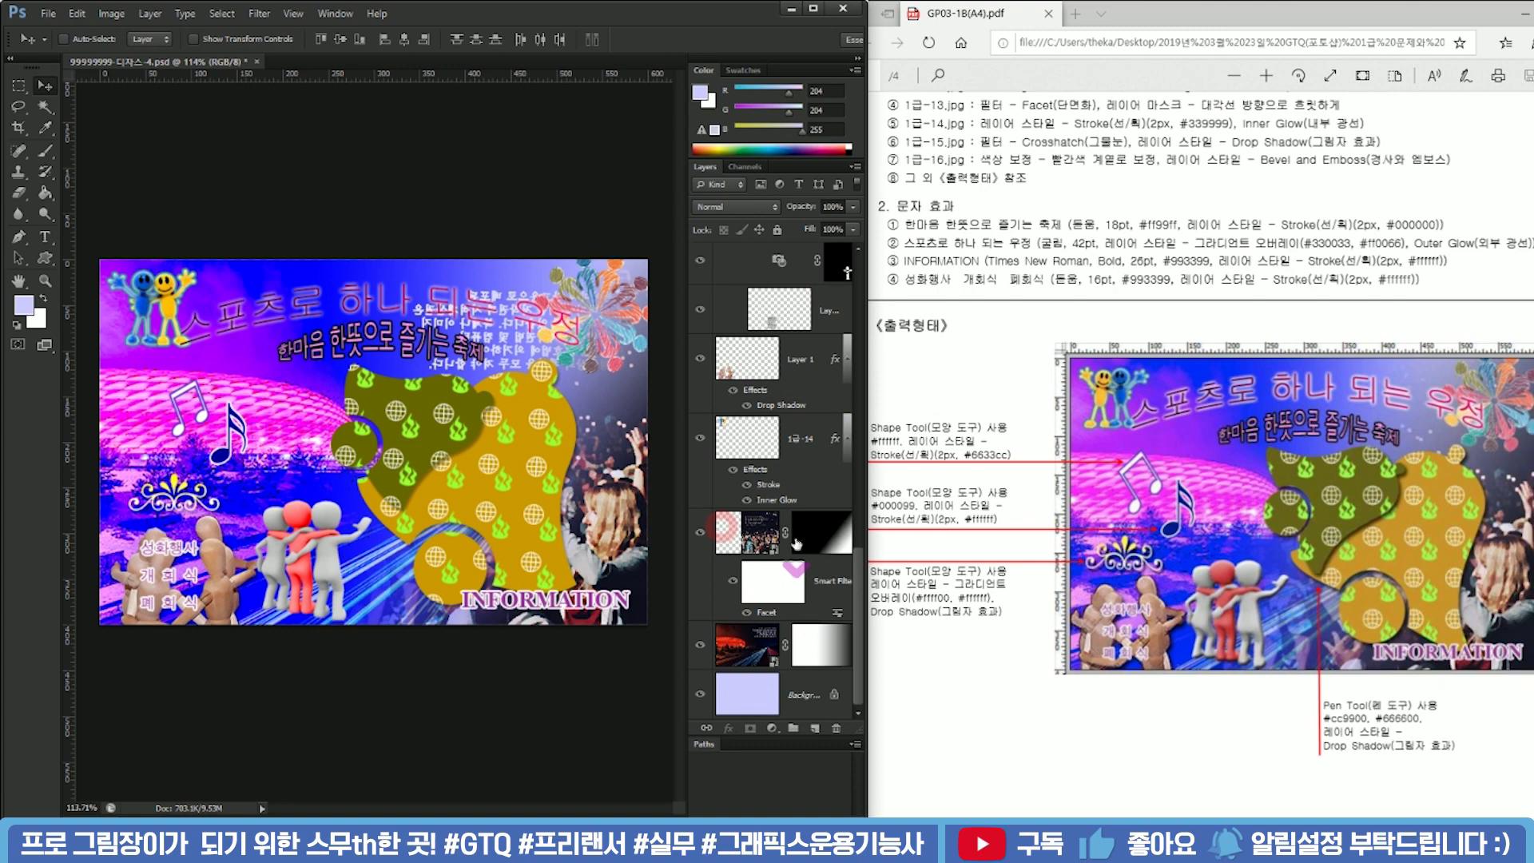
click(810, 316)
scroll(810, 420, up, 4)
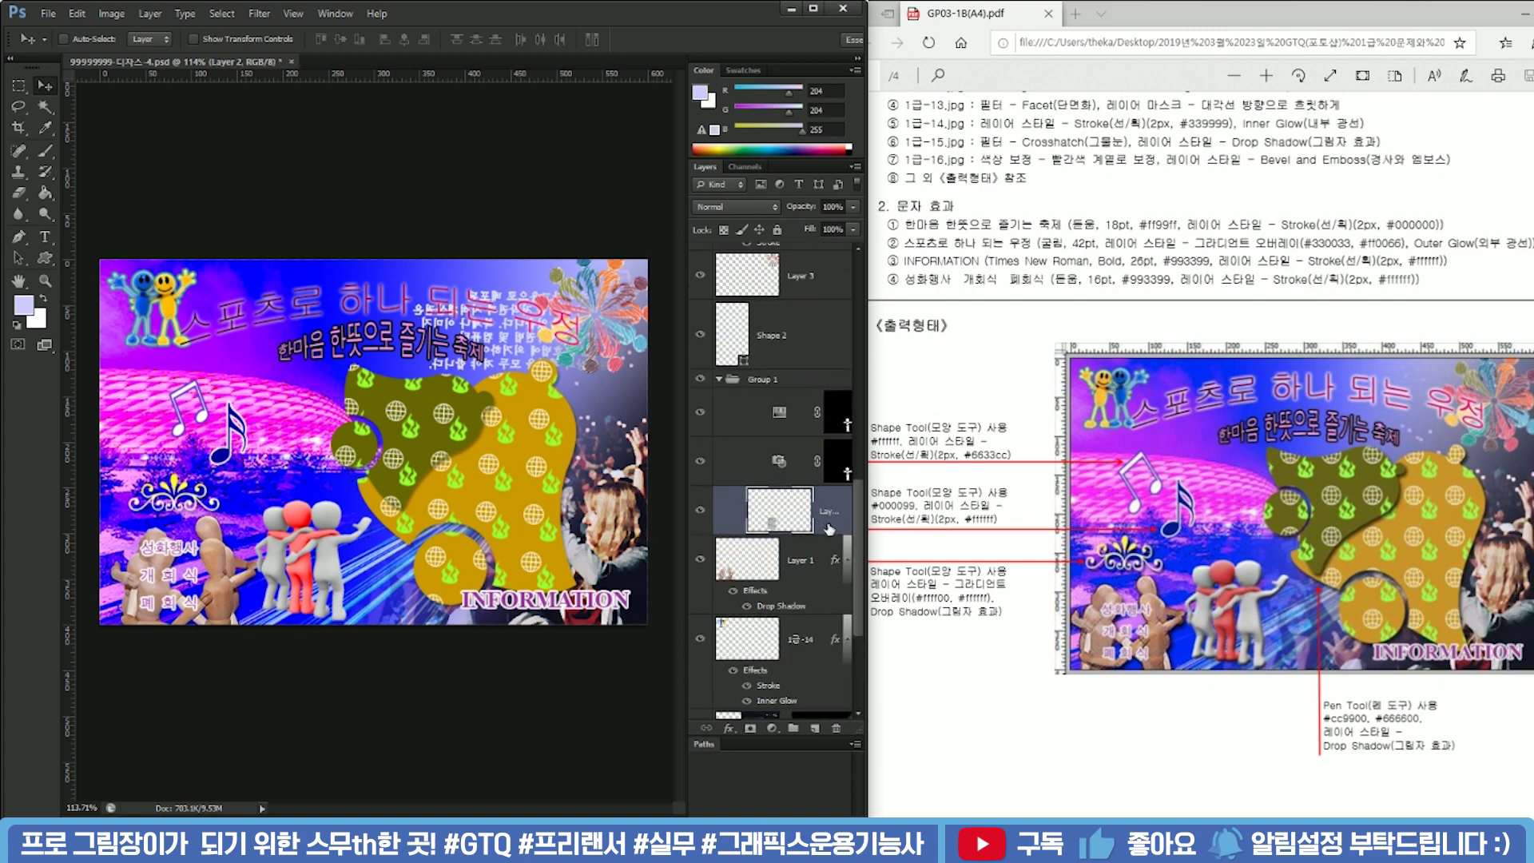
drag(1049, 163, 1279, 157)
drag(1383, 162, 1450, 160)
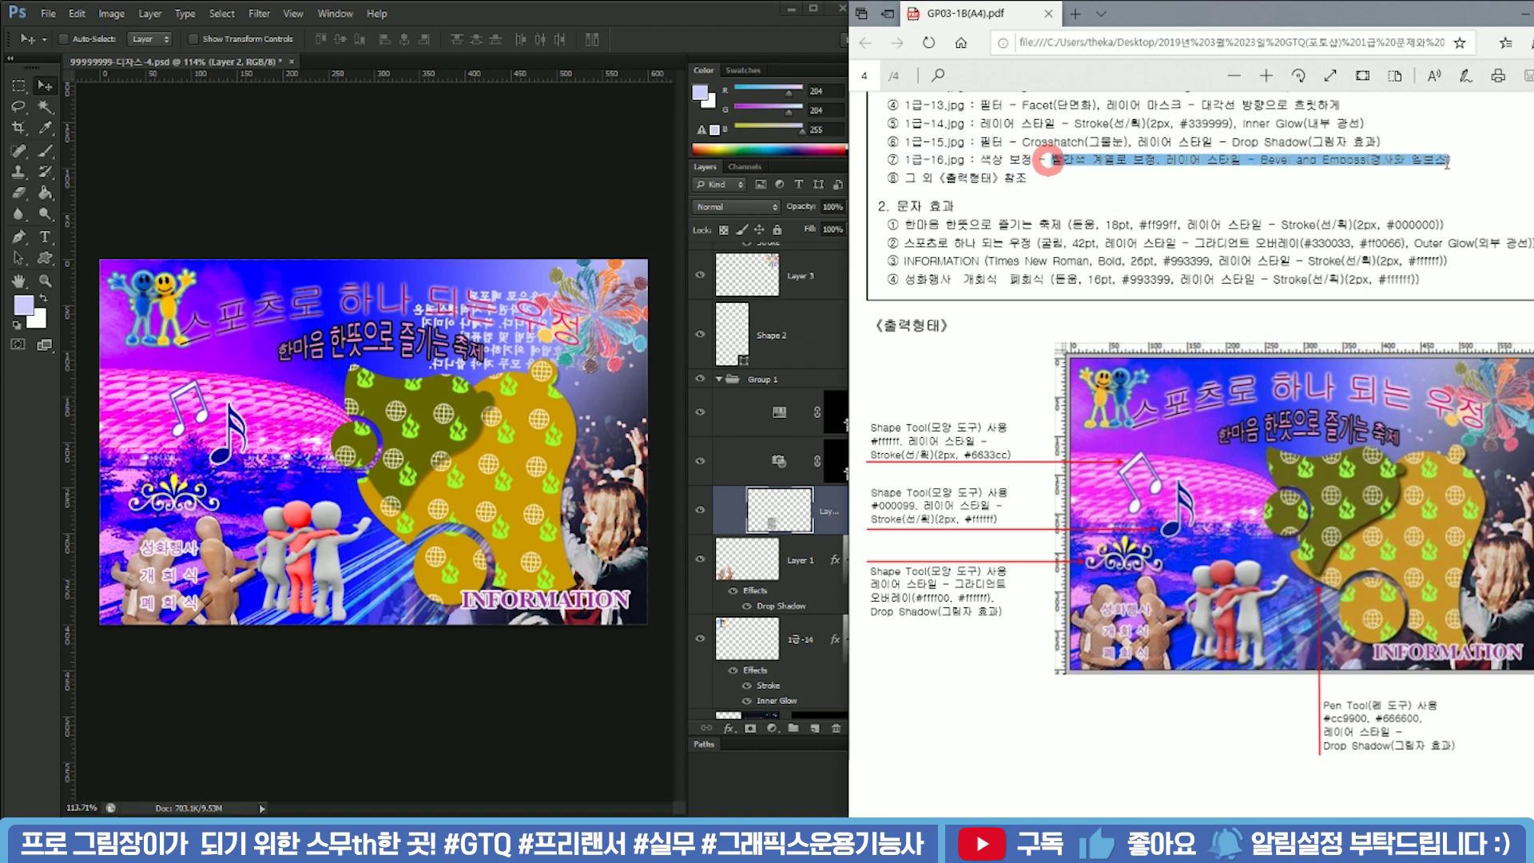
Add a Bevel & Emboss layer style to the three-figure image layer in Group 1
click(819, 512)
double_click(830, 531)
click(329, 476)
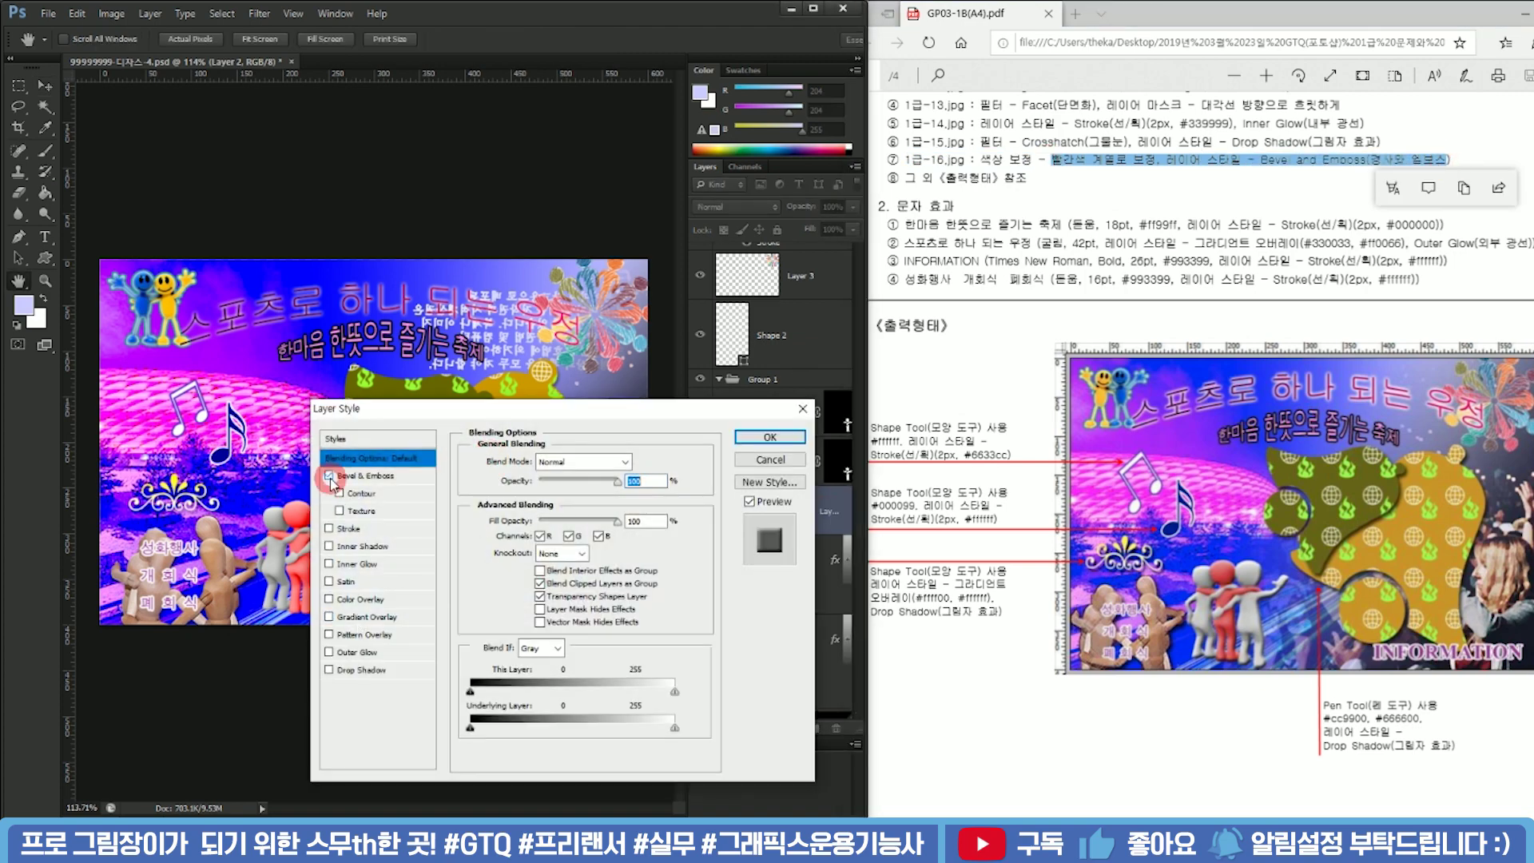
click(750, 437)
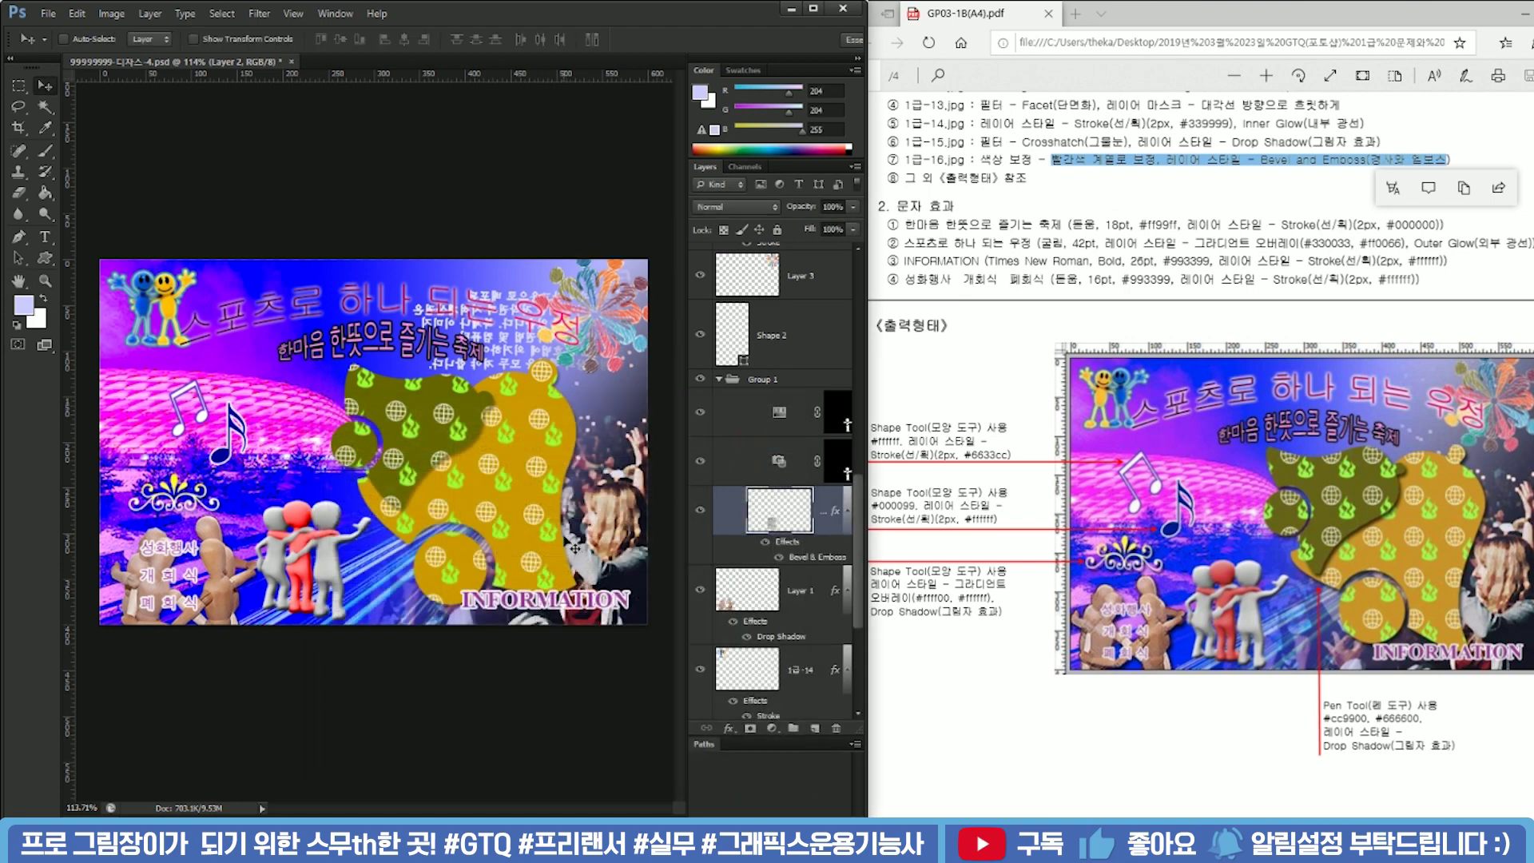
scroll(574, 548, down, 3)
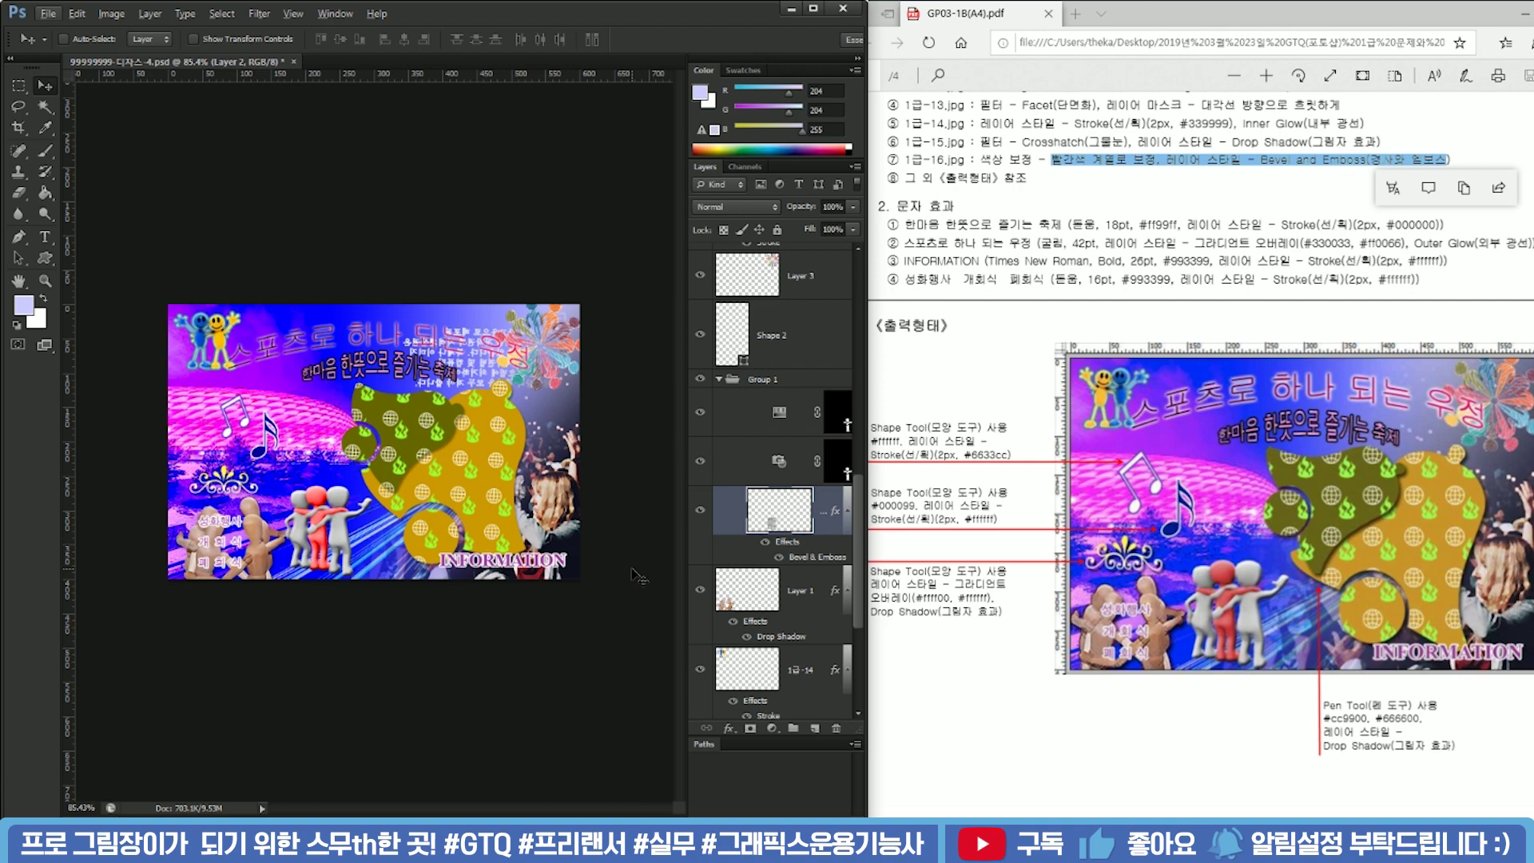
Save the poster as a JPEG in the GTQ folder under Documents, with Maximum quality 12 and Baseline ("Standard") format
key(ctrl+shift+s)
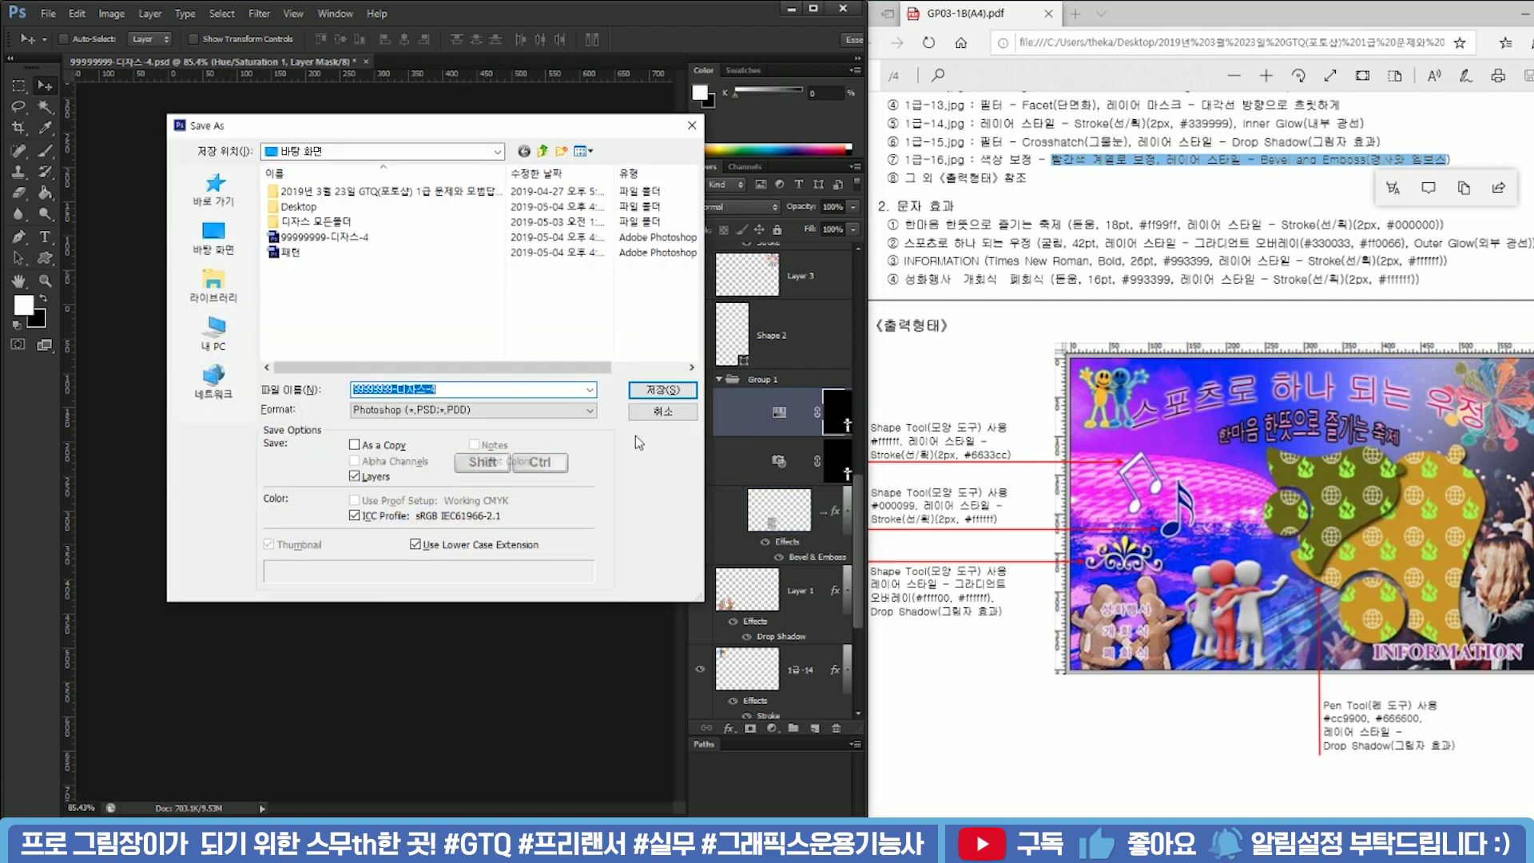
click(515, 409)
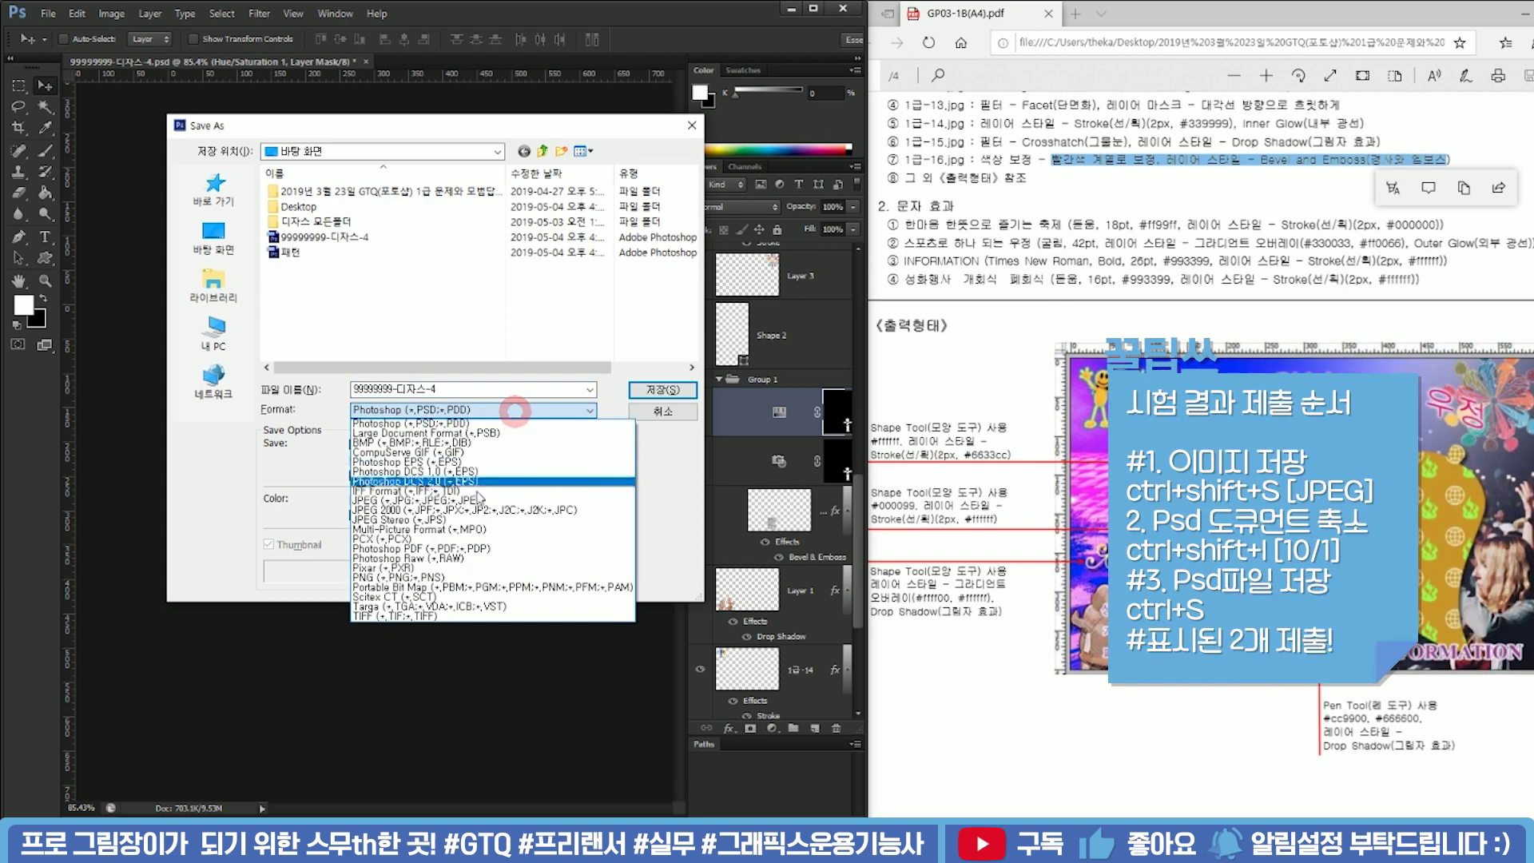
click(403, 490)
scroll(1168, 354, up, 5)
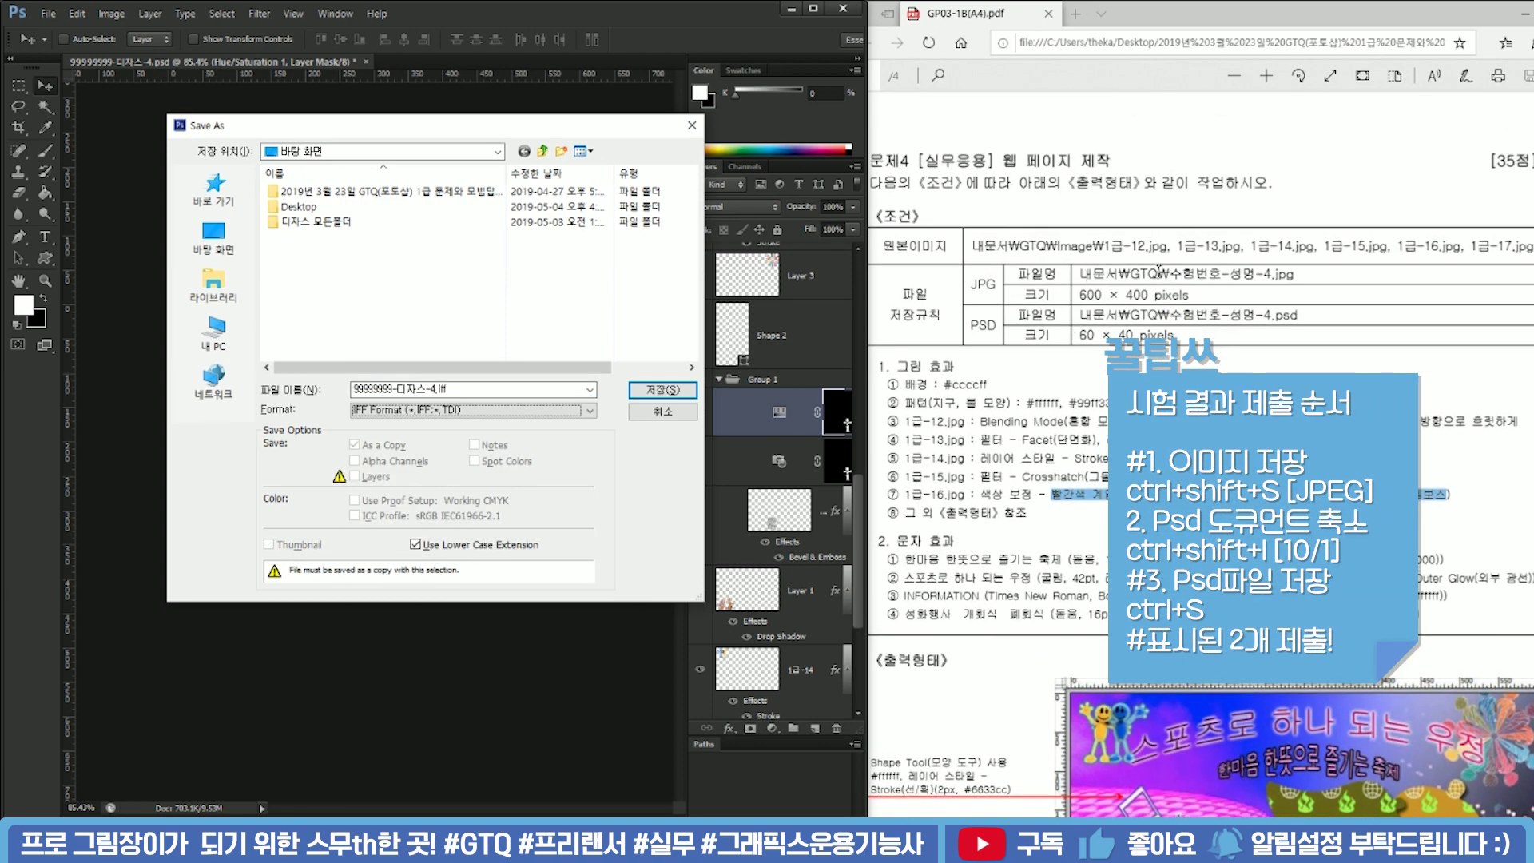
click(213, 275)
double_click(301, 199)
double_click(362, 204)
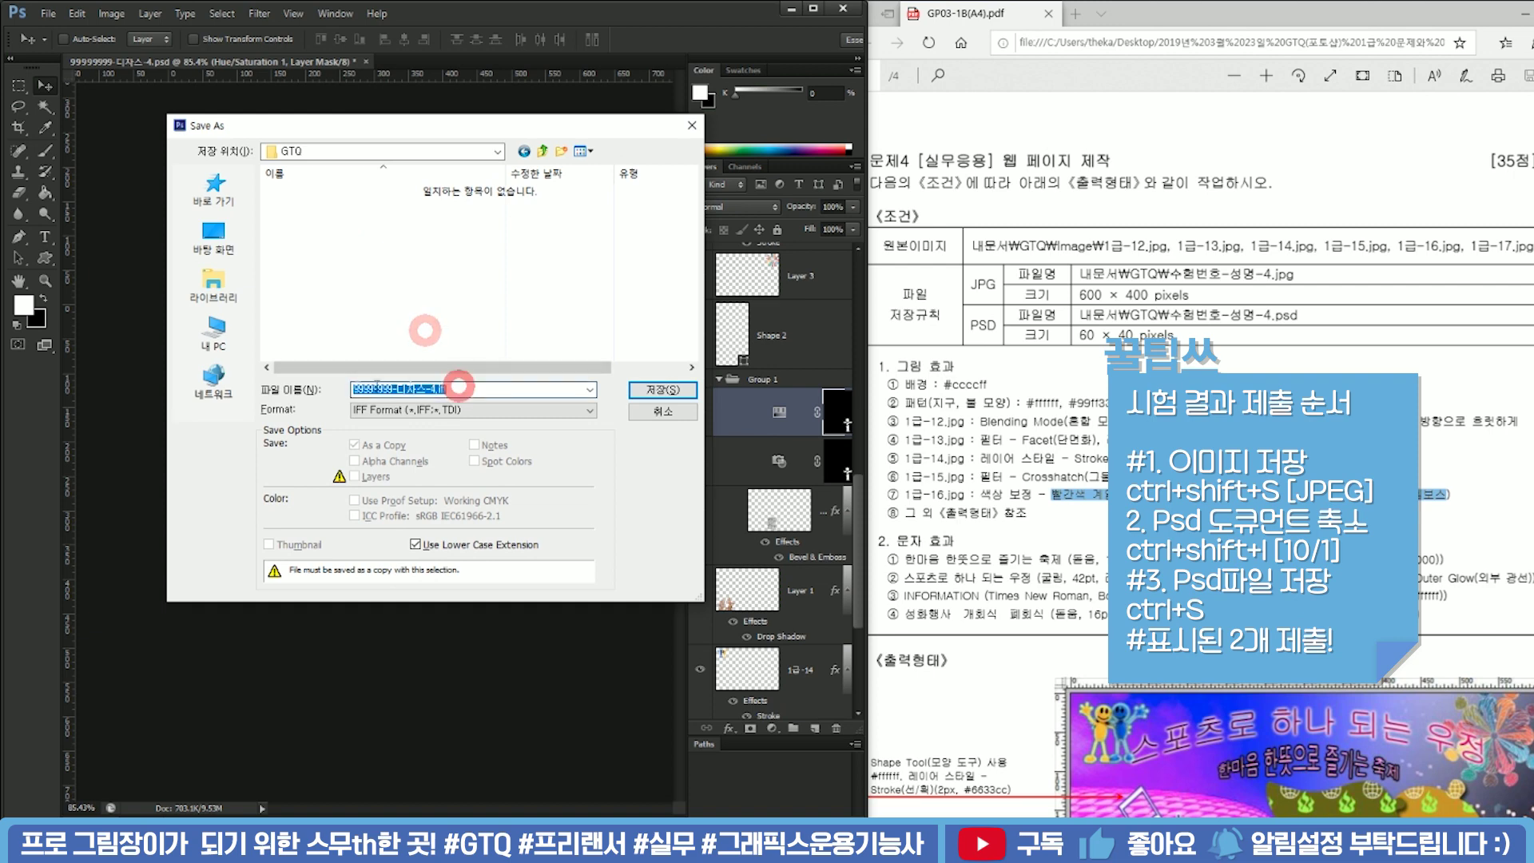
click(383, 410)
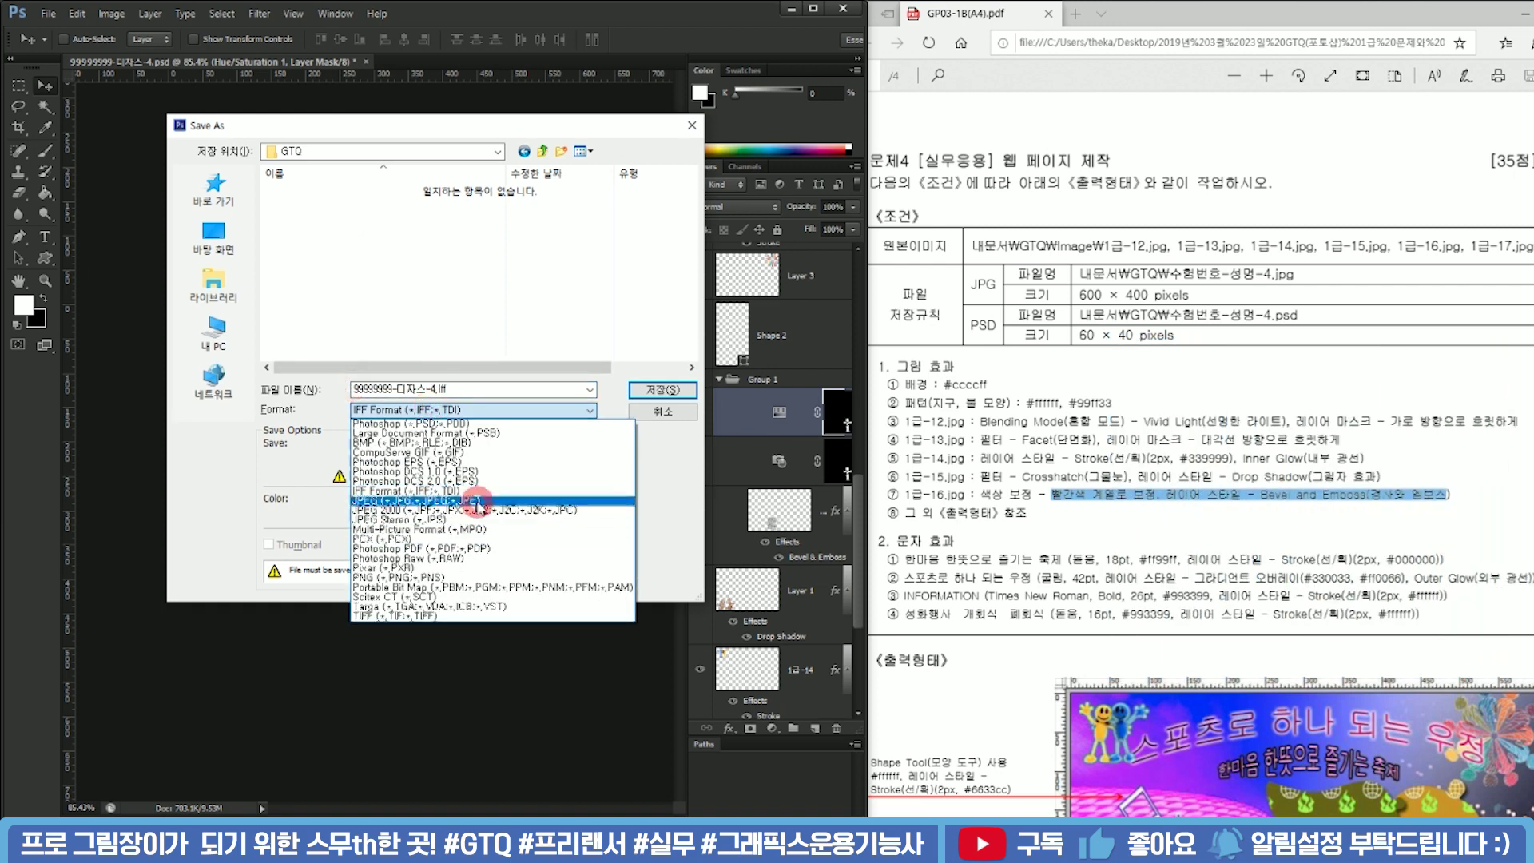
click(477, 500)
click(656, 392)
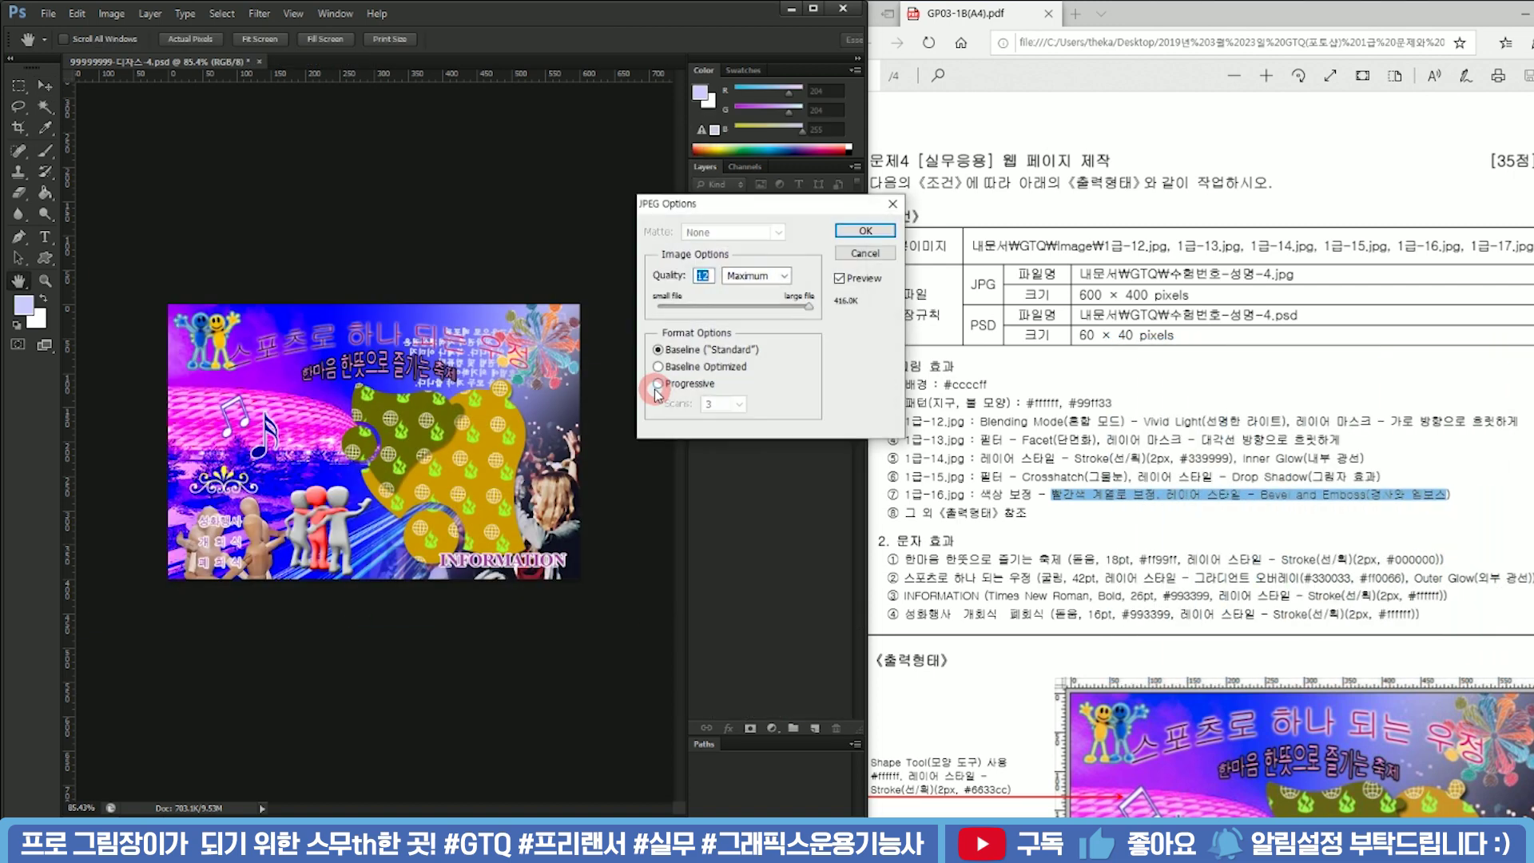
click(851, 231)
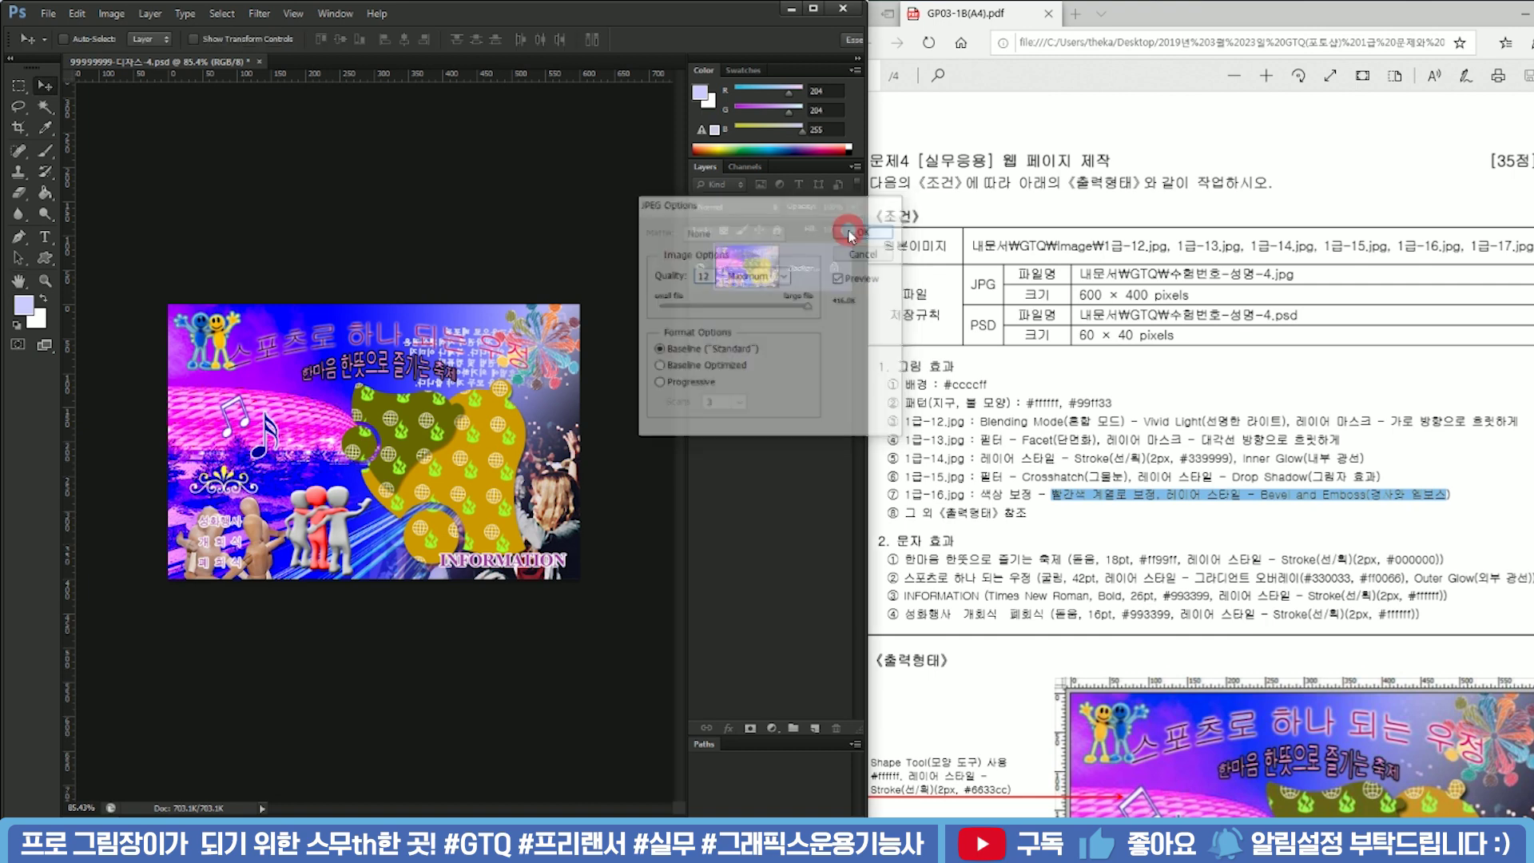
Resize the image to 60 pixels wide with proportions constrained and styles scaled
key(ctrl+alt+i)
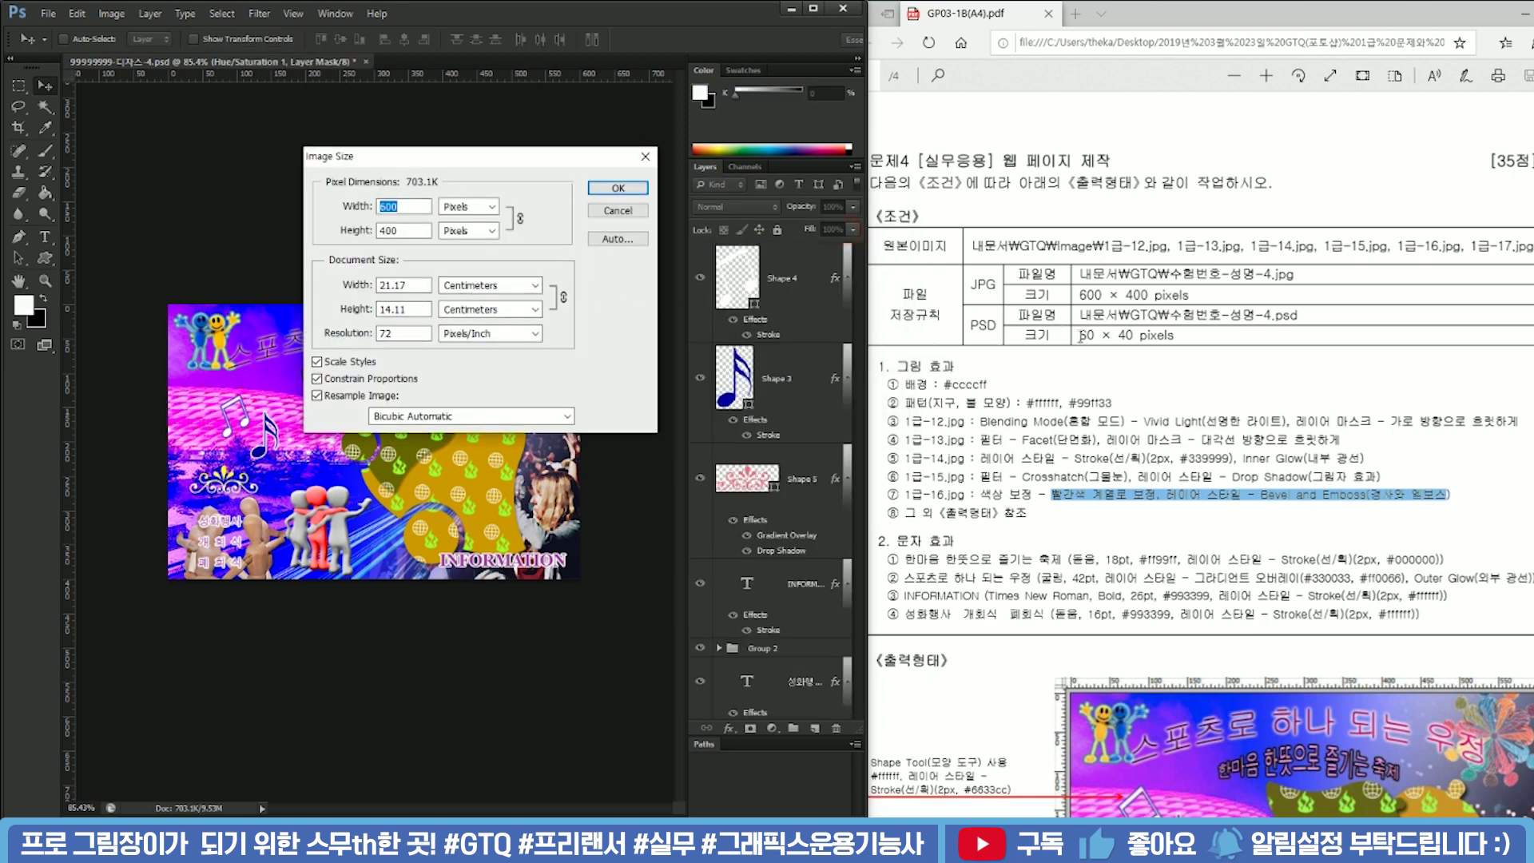
text(60)
key(Return)
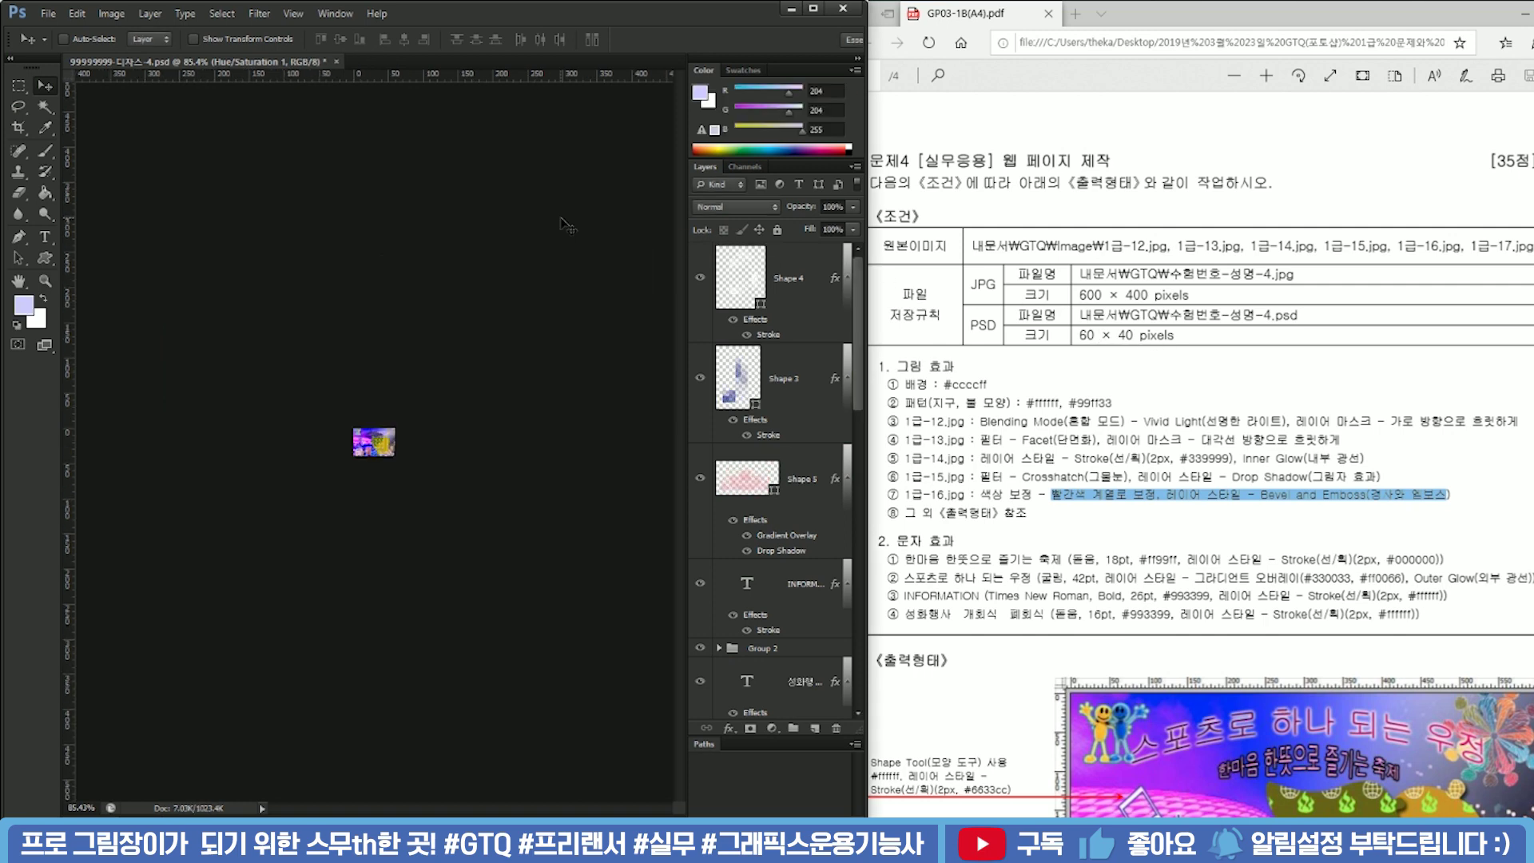
Save the reduced document in Photoshop PSD format in the GTQ folder under Documents
key(ctrl+shift)
key(ctrl+shift+s)
click(462, 409)
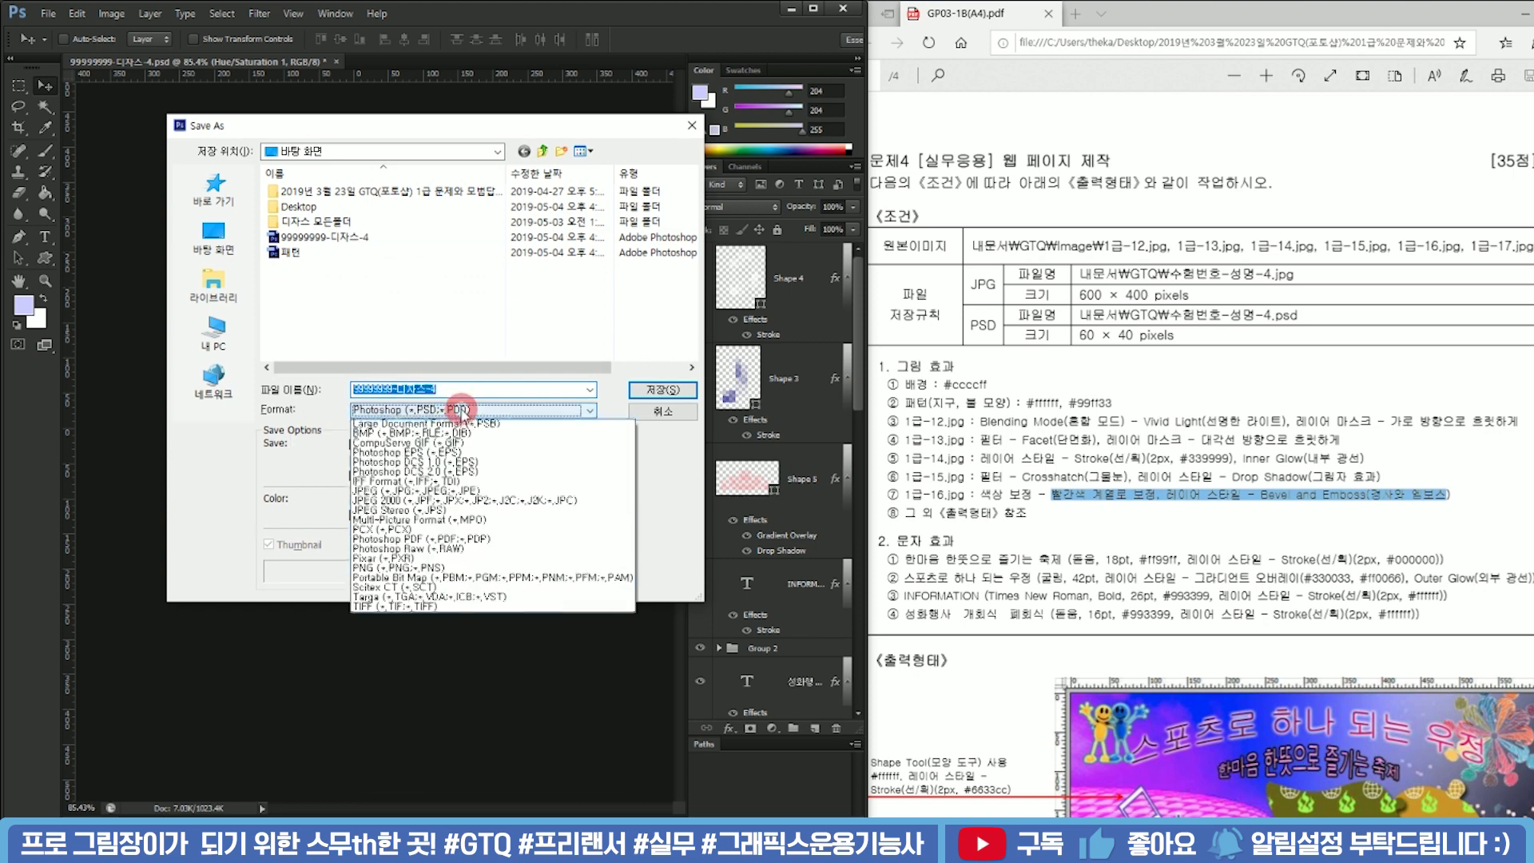
click(465, 358)
click(218, 291)
double_click(378, 195)
double_click(374, 198)
click(670, 391)
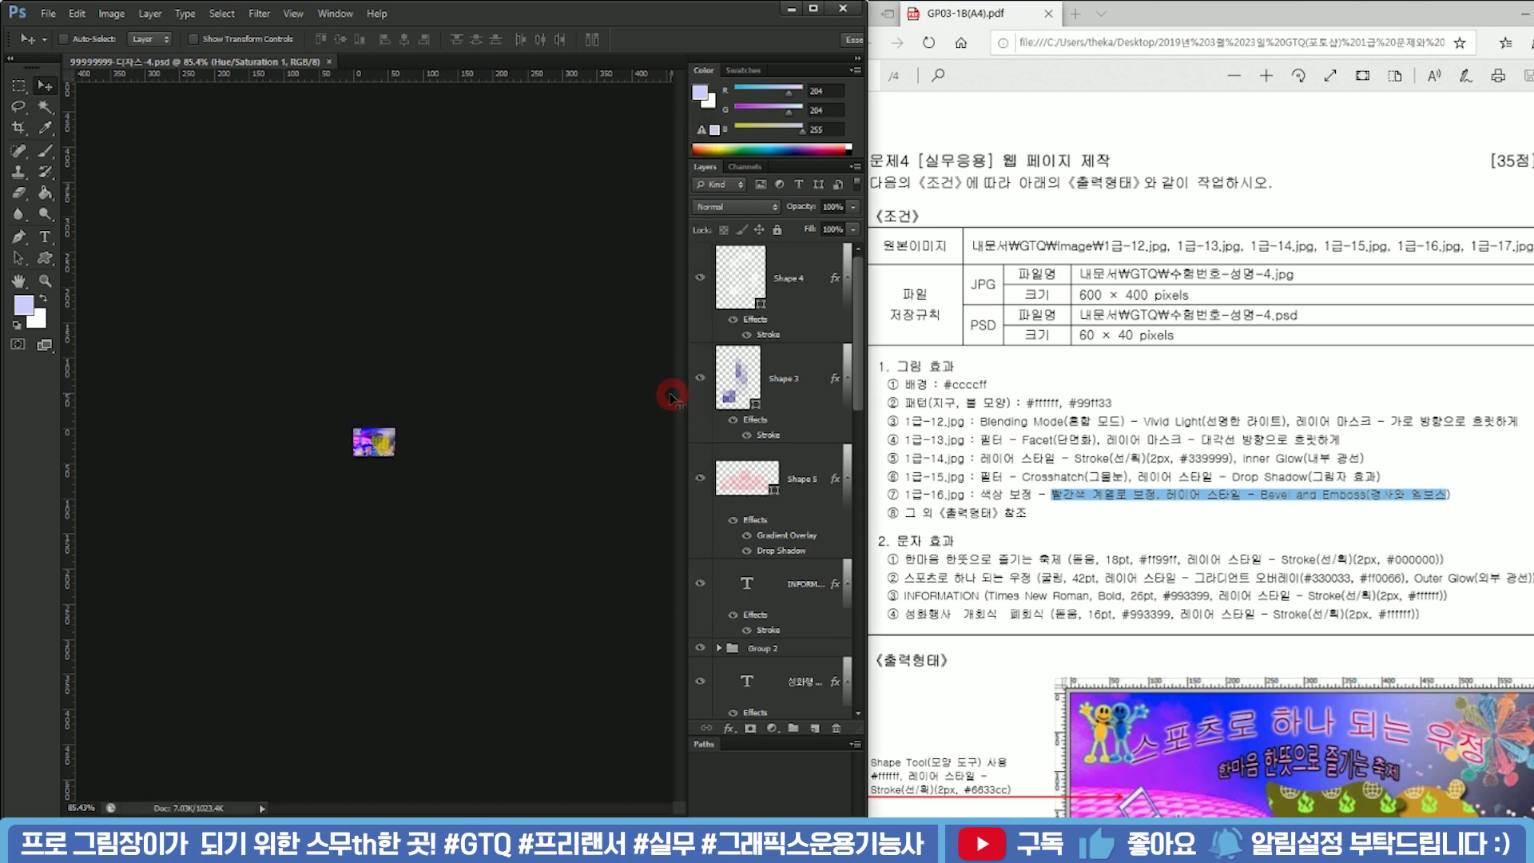